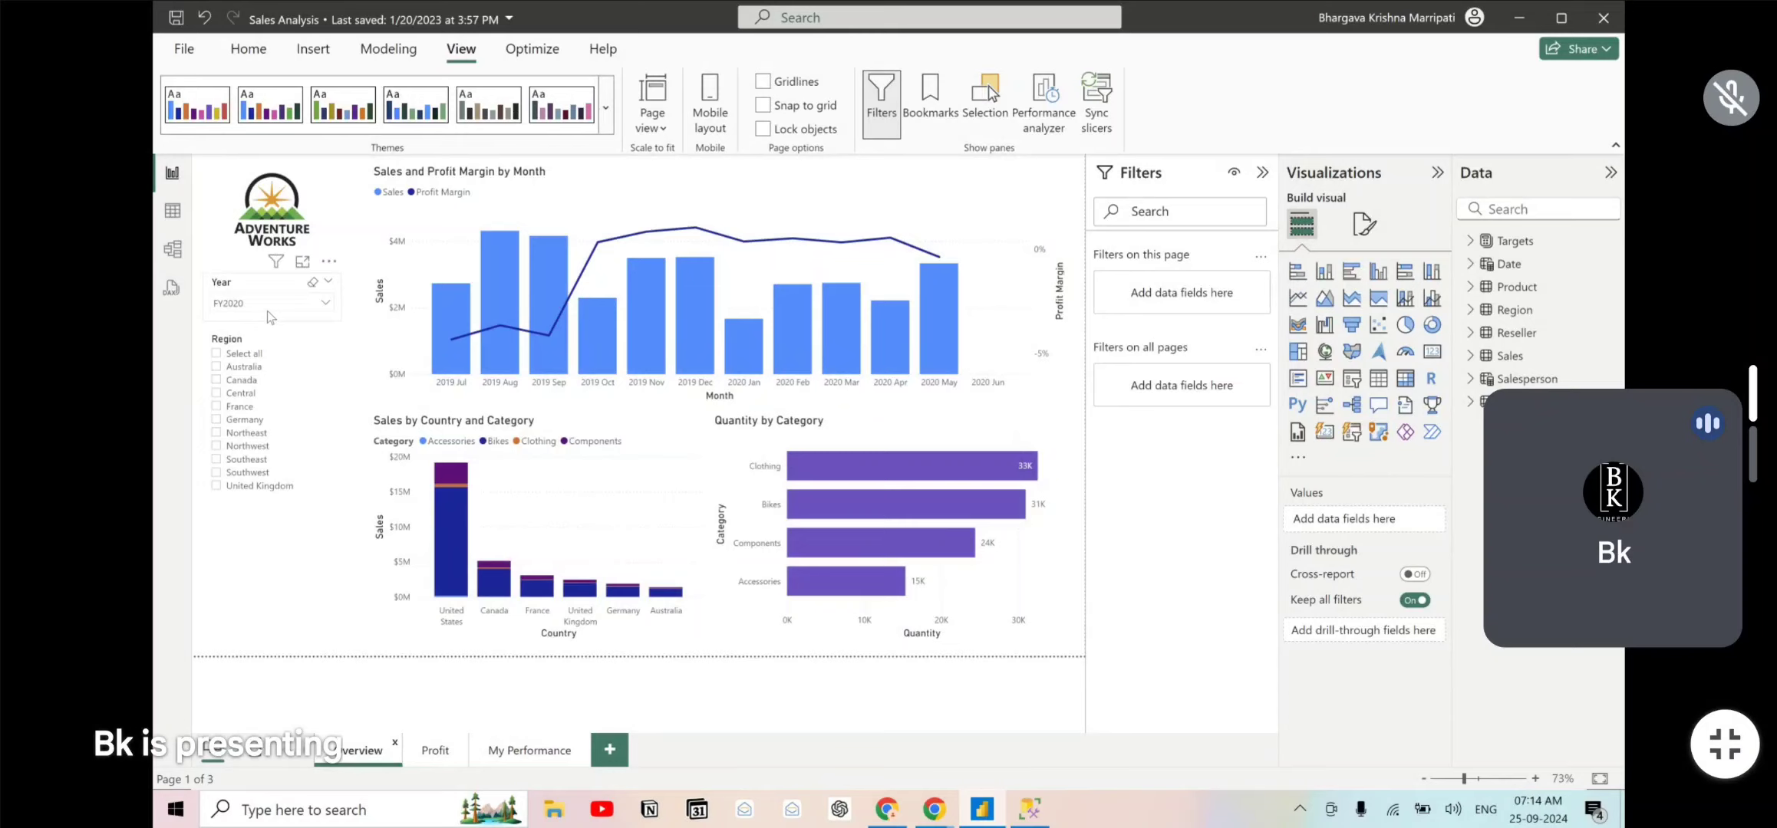
- Set the Year slicer on the Overview page to FY2018 and select the Region slicer
{"action": "left_click", "coordinate": [273, 308]}
{"action": "left_click", "coordinate": [247, 320]}
{"action": "left_click", "coordinate": [306, 542]}
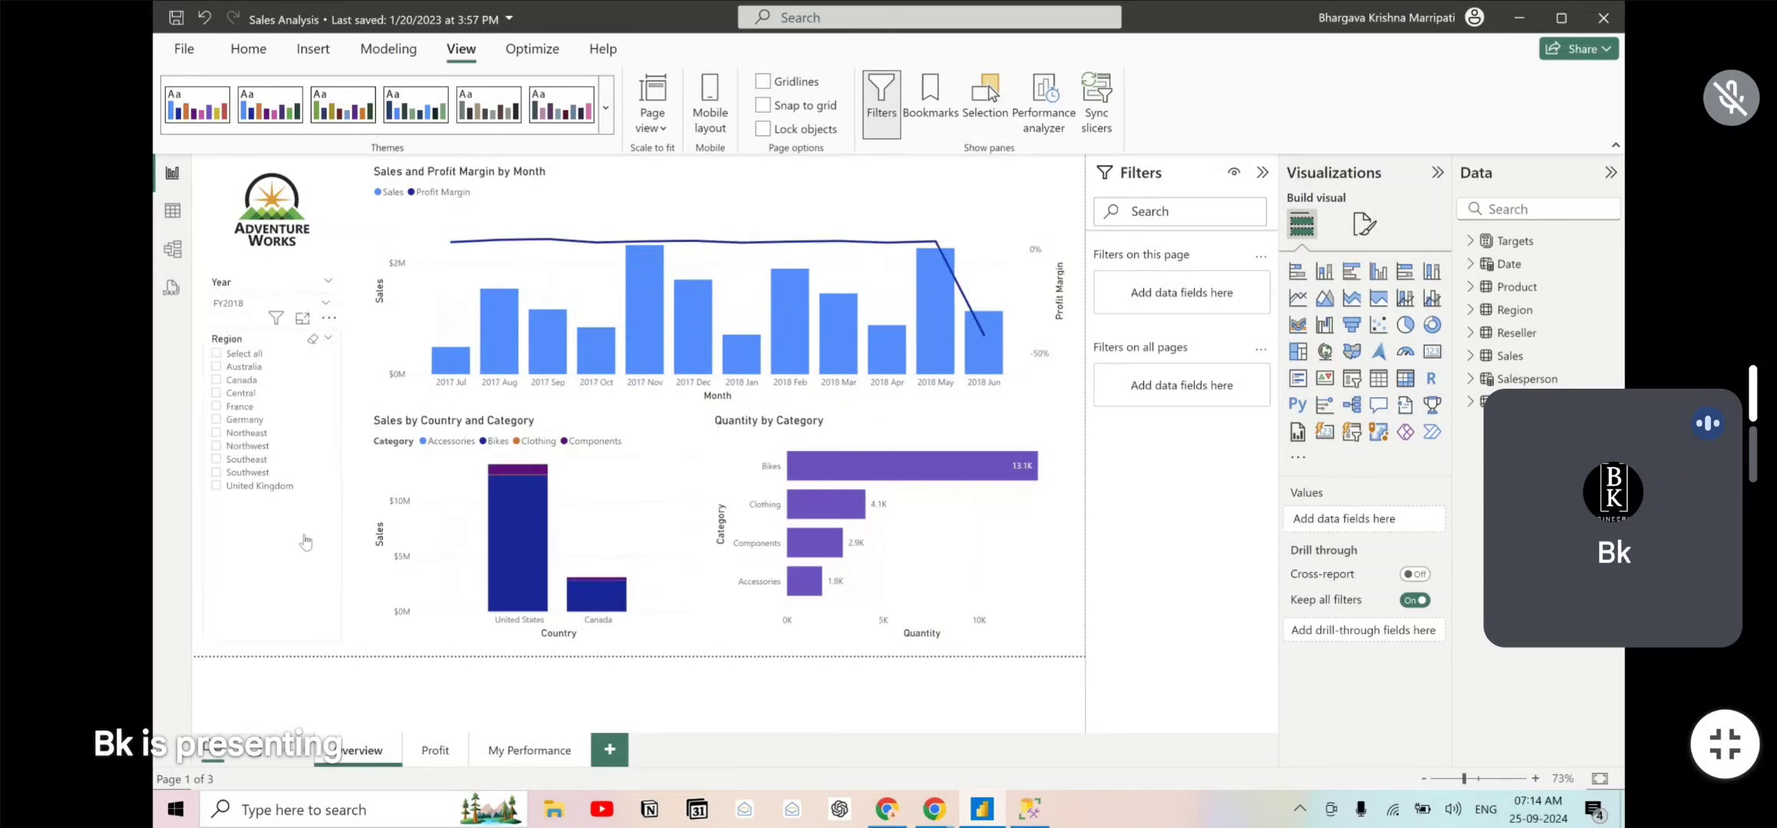
{"action": "left_click", "coordinate": [306, 543]}
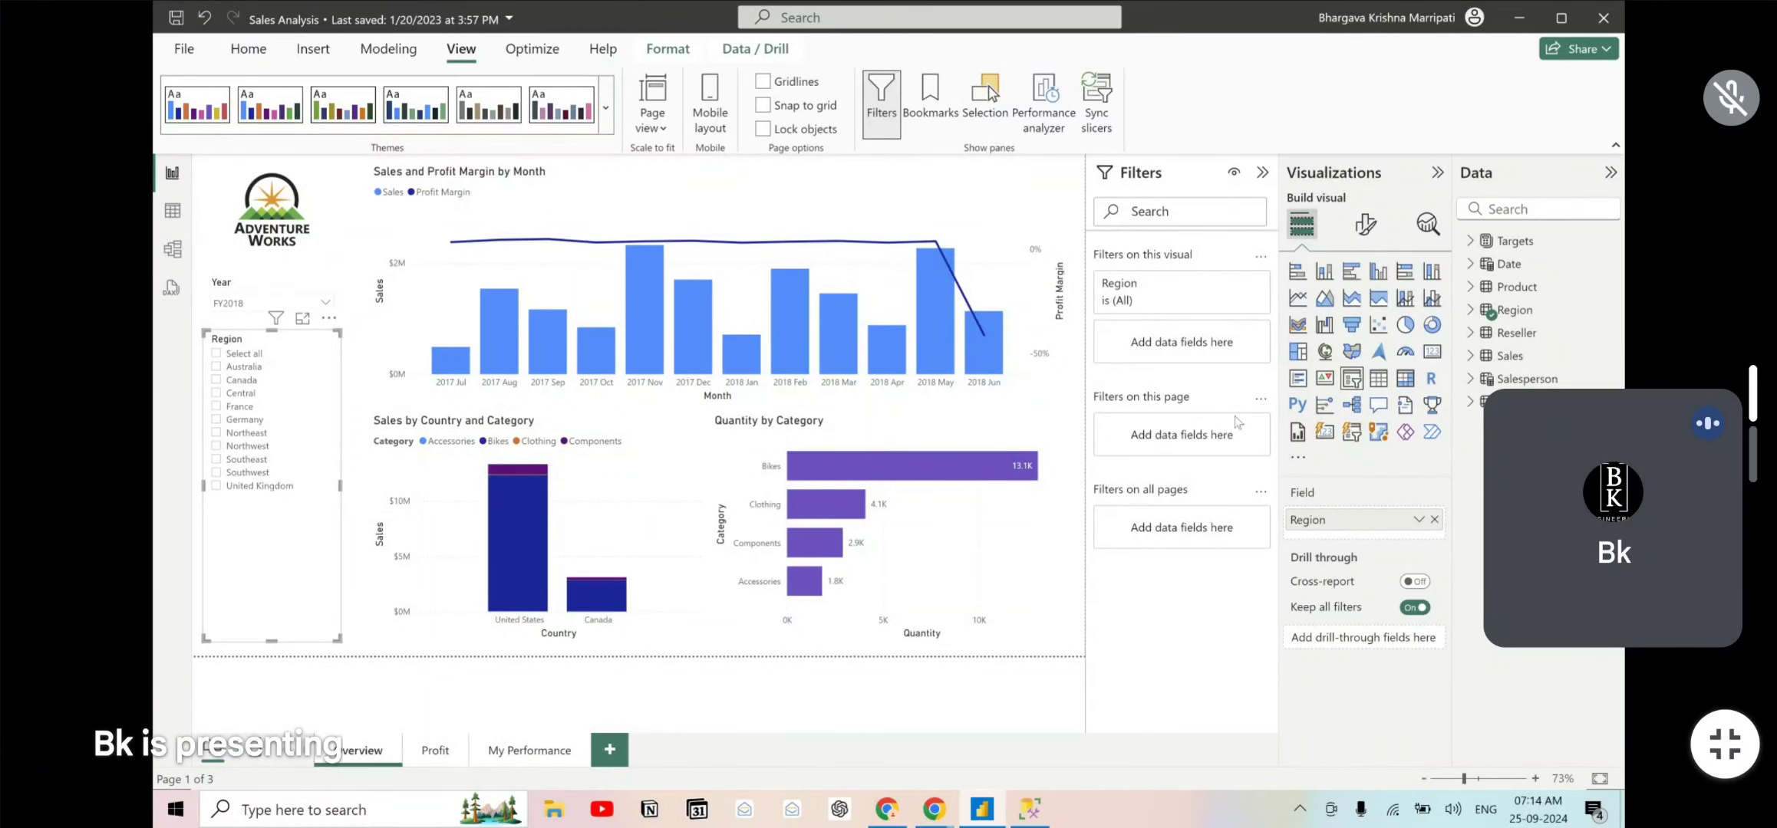
- Add the Date table's Year field as a filter on all pages, trying FY2019 and clearing the selection
{"action": "left_click", "coordinate": [1469, 264]}
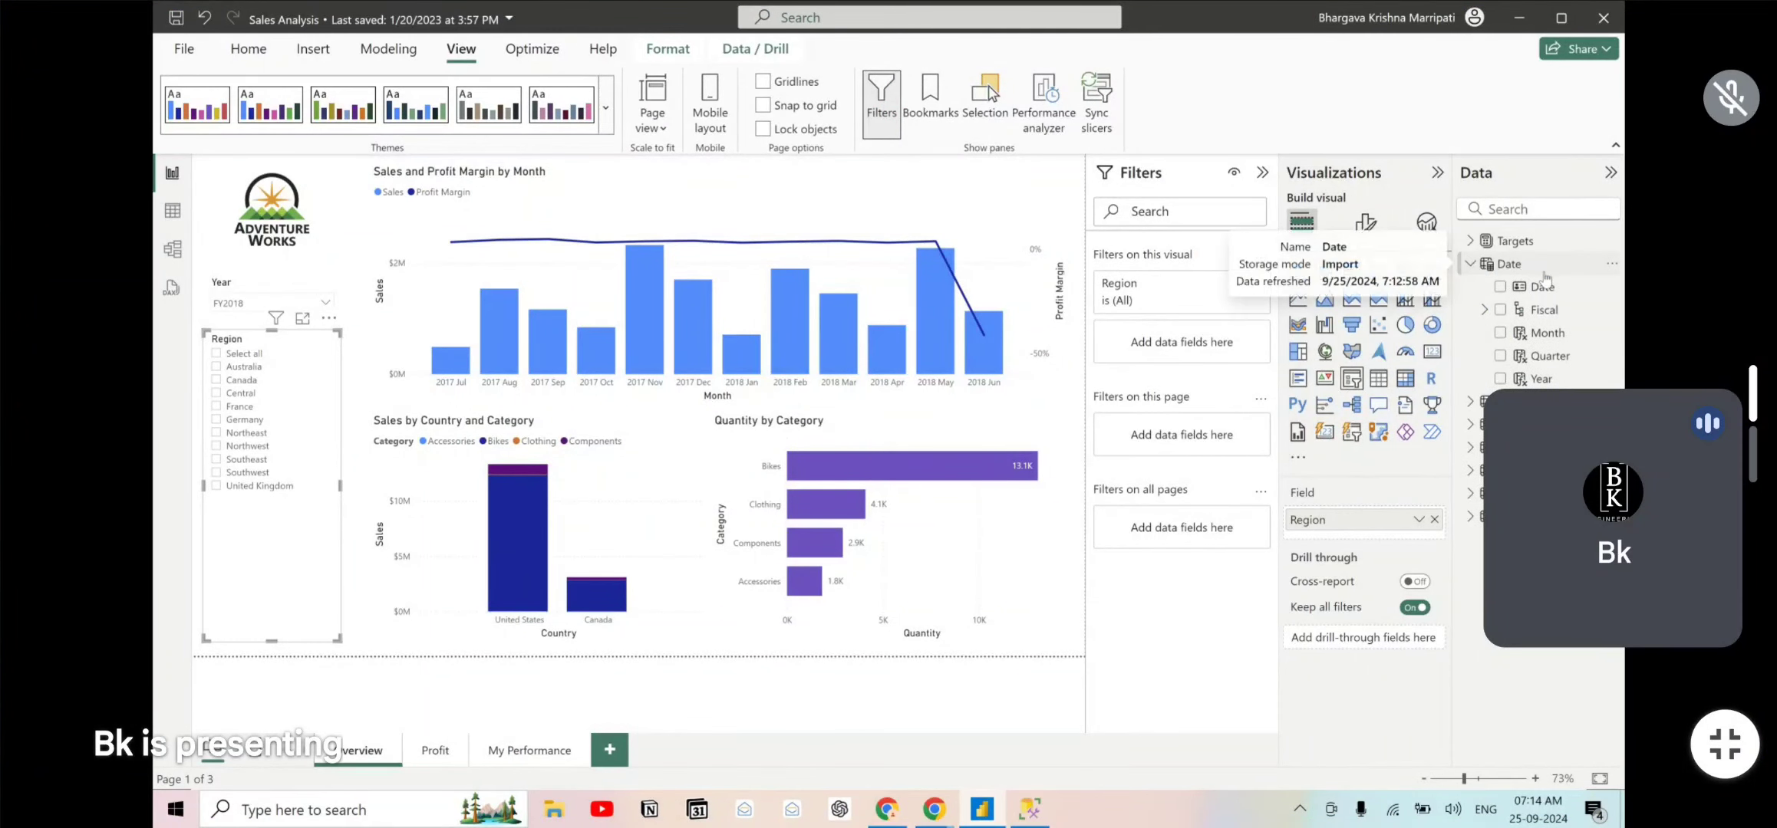
{"action": "left_click_drag", "start_coordinate": [1530, 379], "coordinate": [1185, 530]}
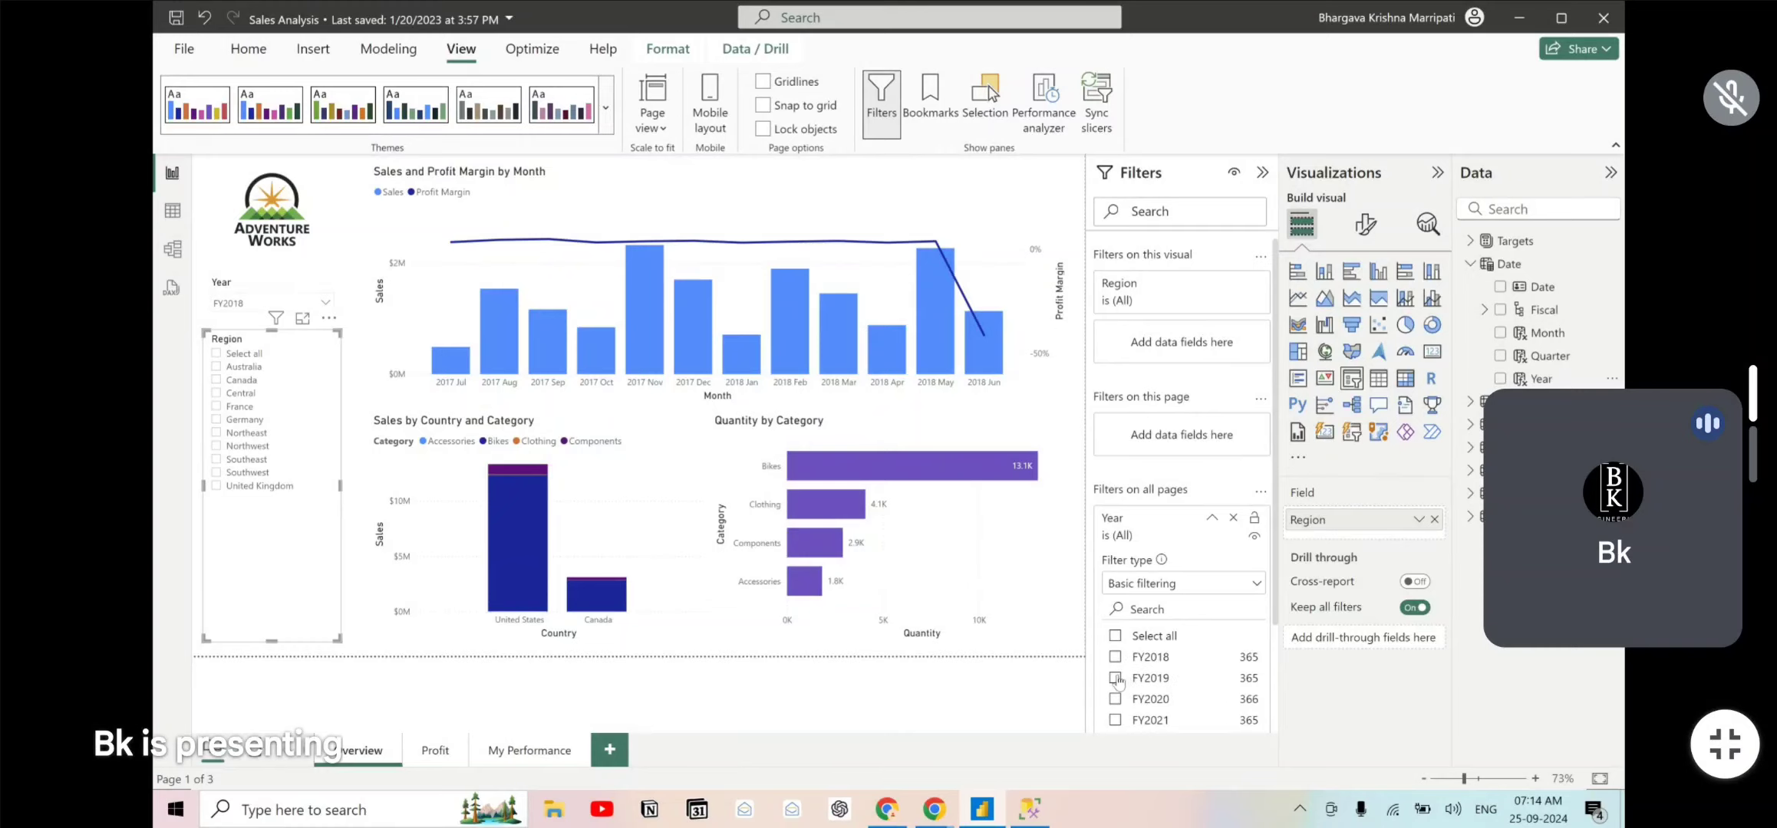
{"action": "left_click", "coordinate": [1115, 679]}
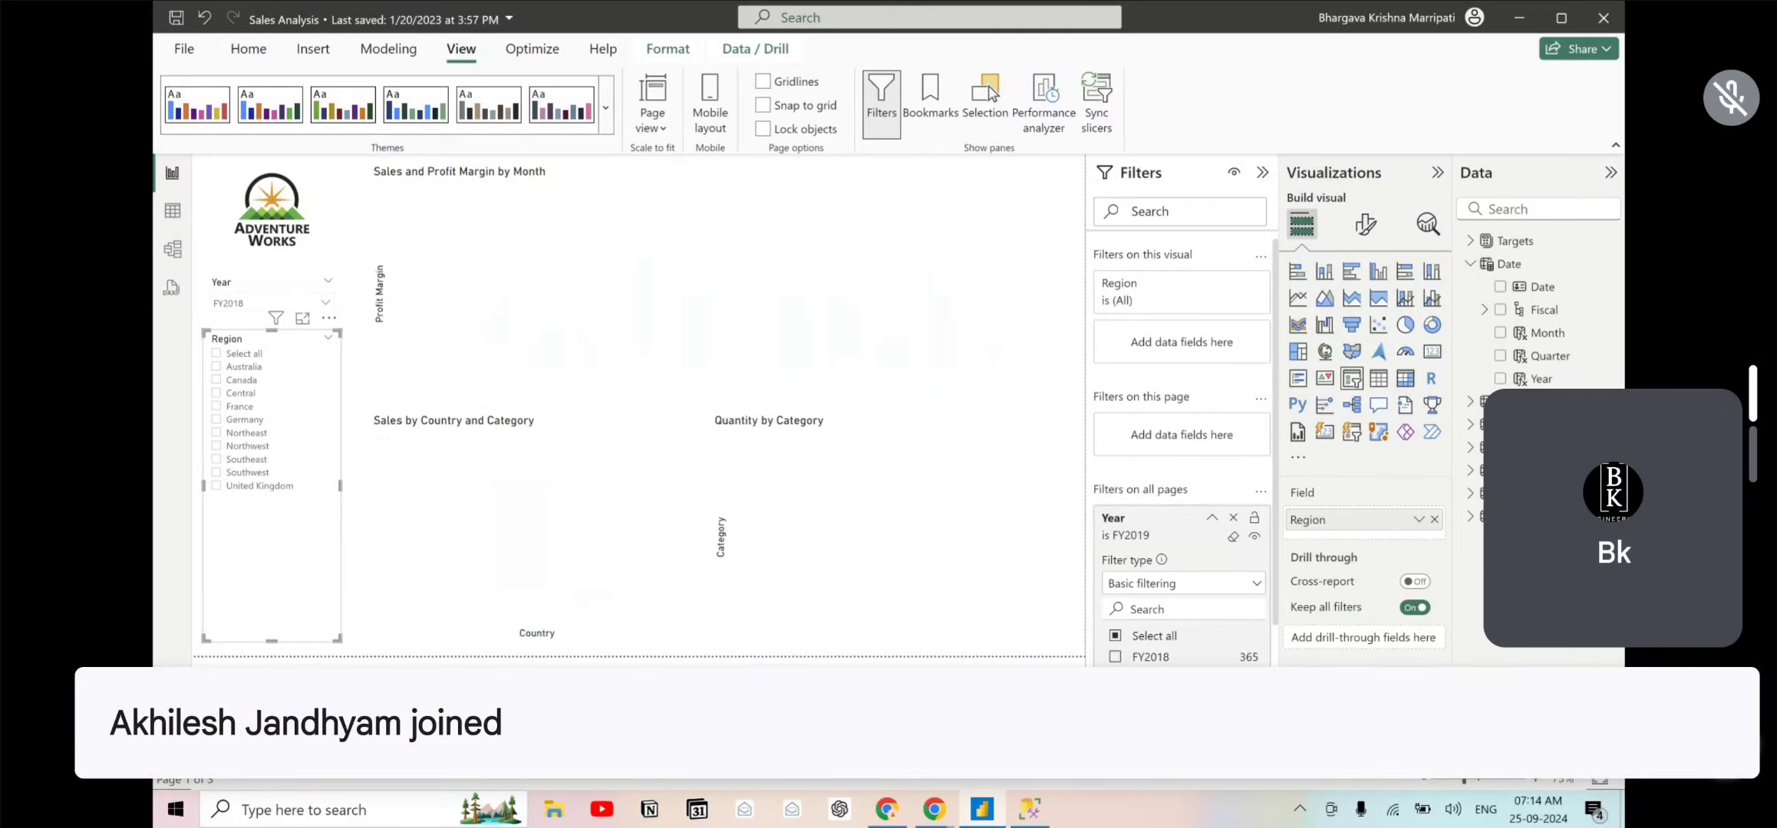
{"action": "left_click", "coordinate": [1115, 658]}
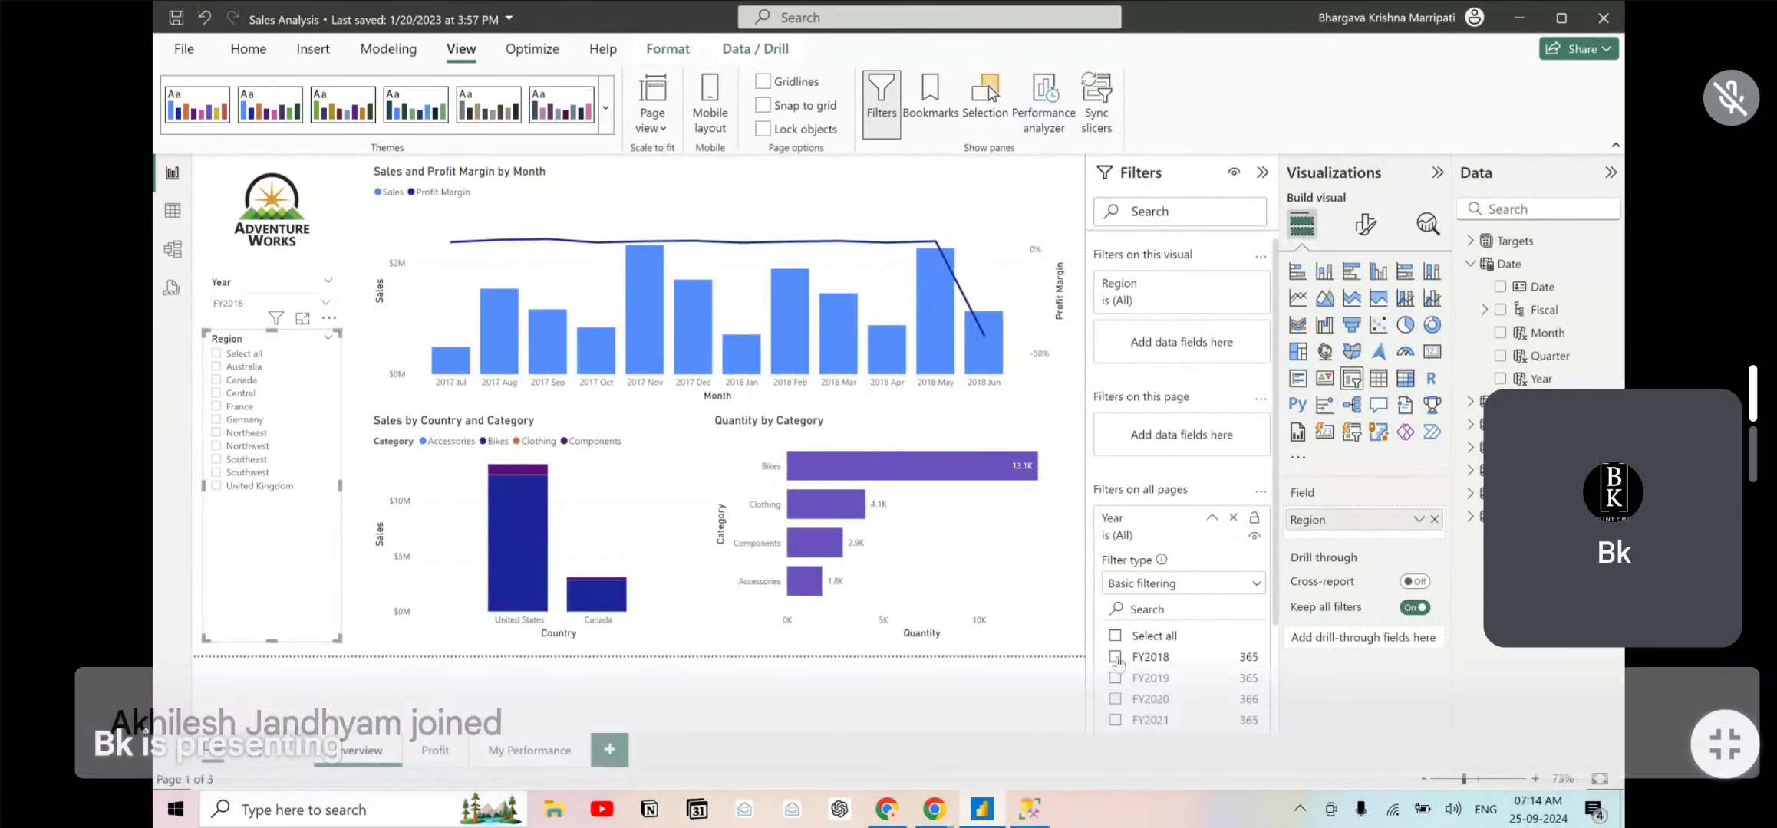
{"action": "left_click", "coordinate": [1116, 657]}
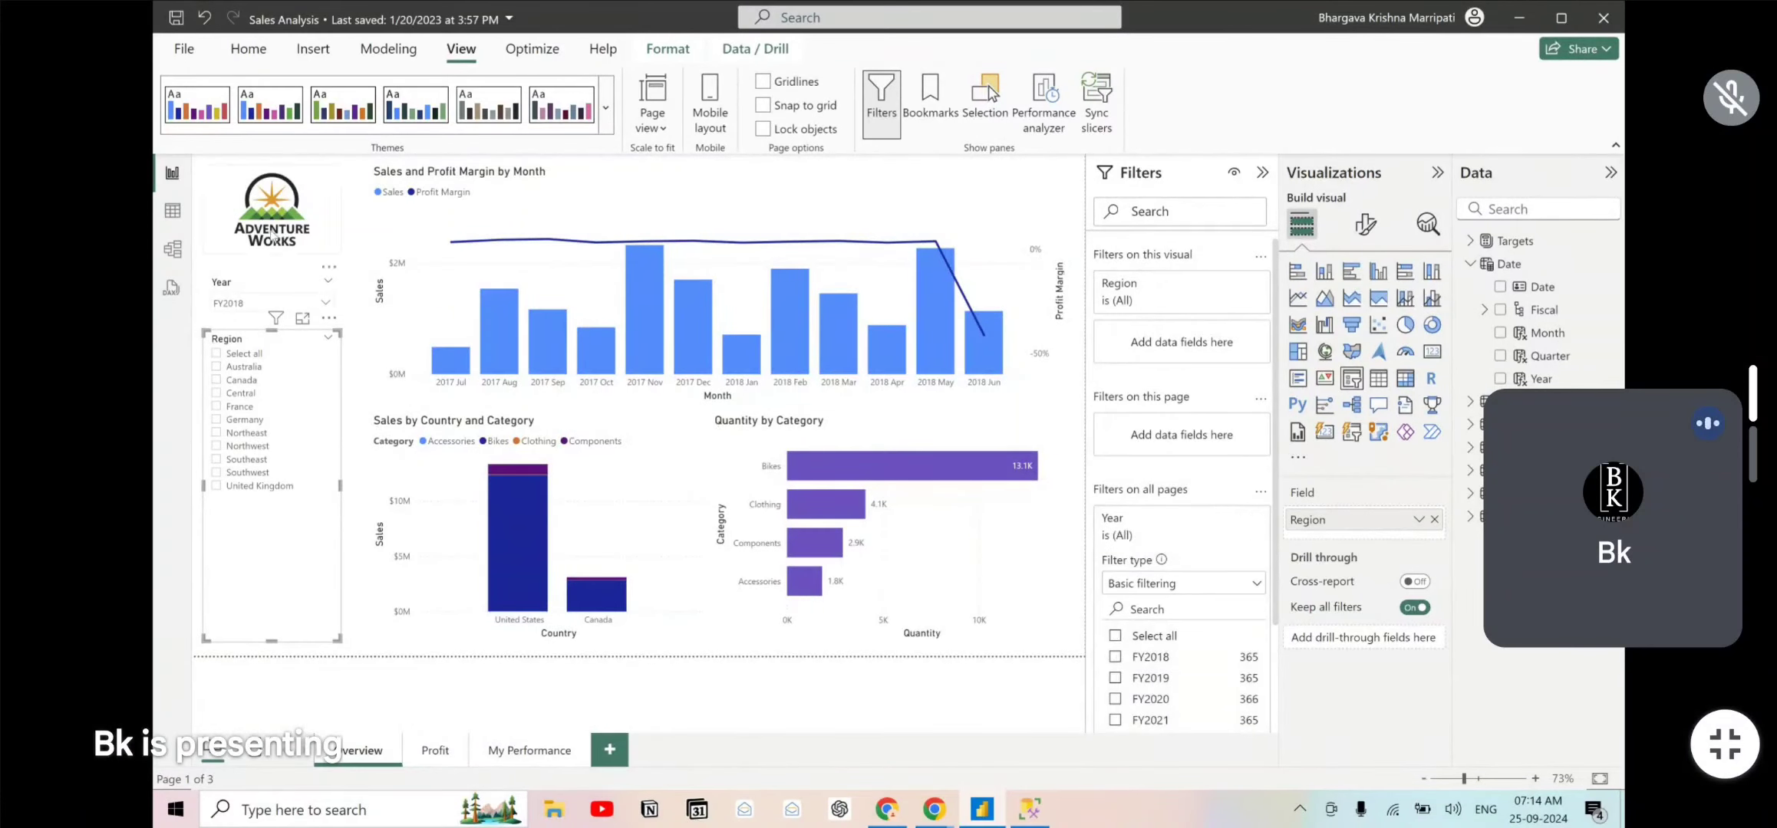
- Clear the FY2018 selection in the Year slicer so it covers all years
{"action": "left_click_drag", "start_coordinate": [266, 313], "coordinate": [257, 305]}
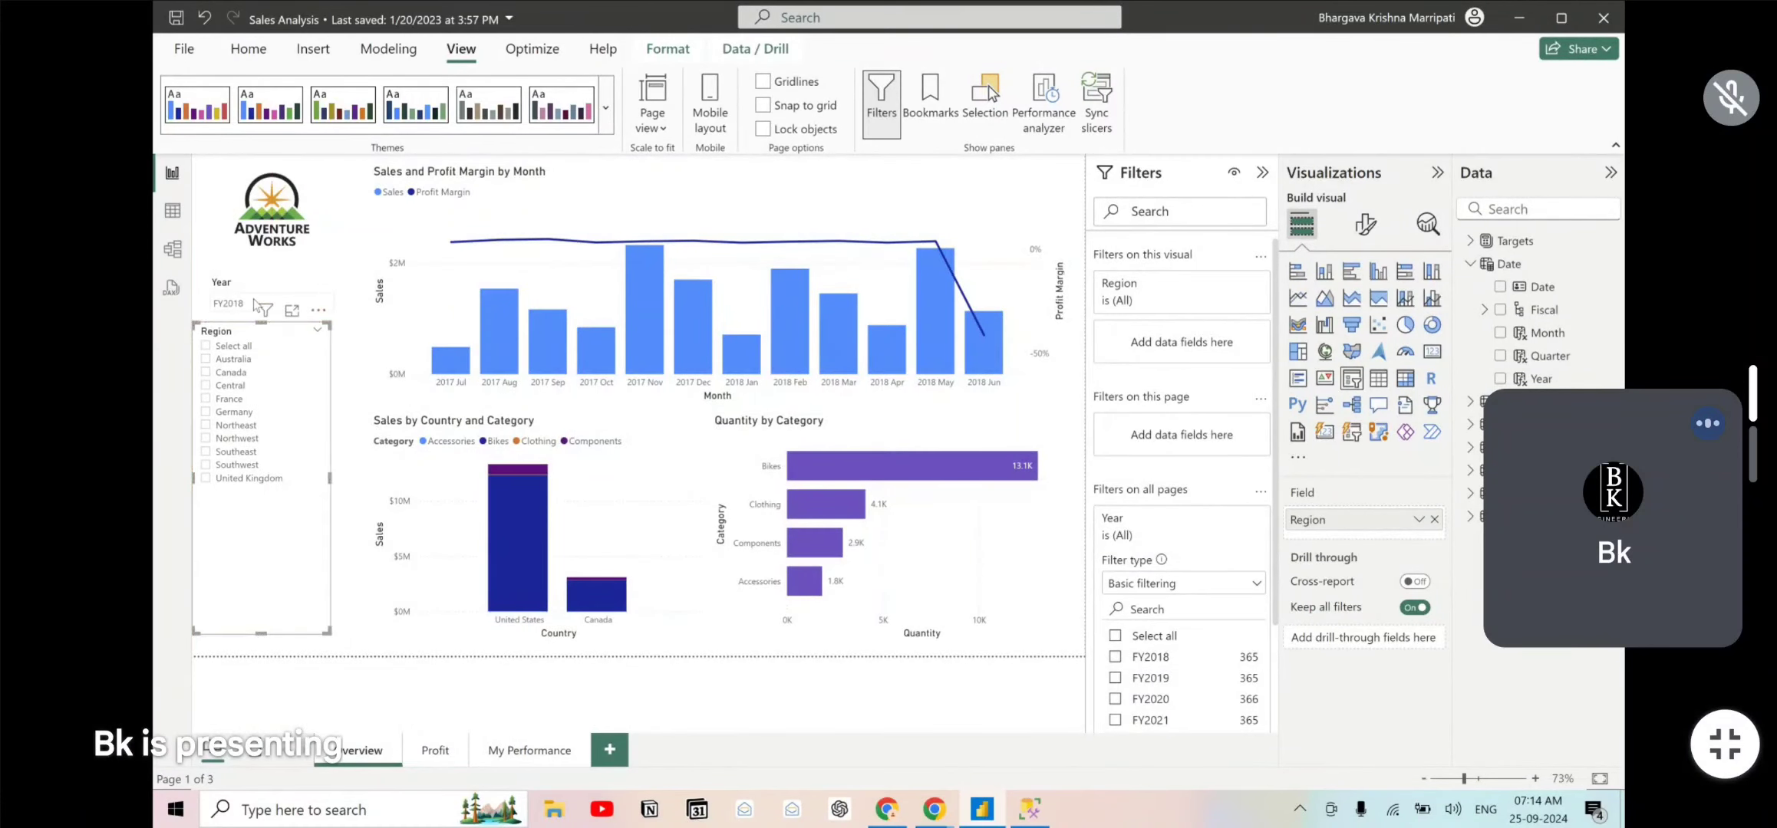
{"action": "left_click", "coordinate": [358, 397]}
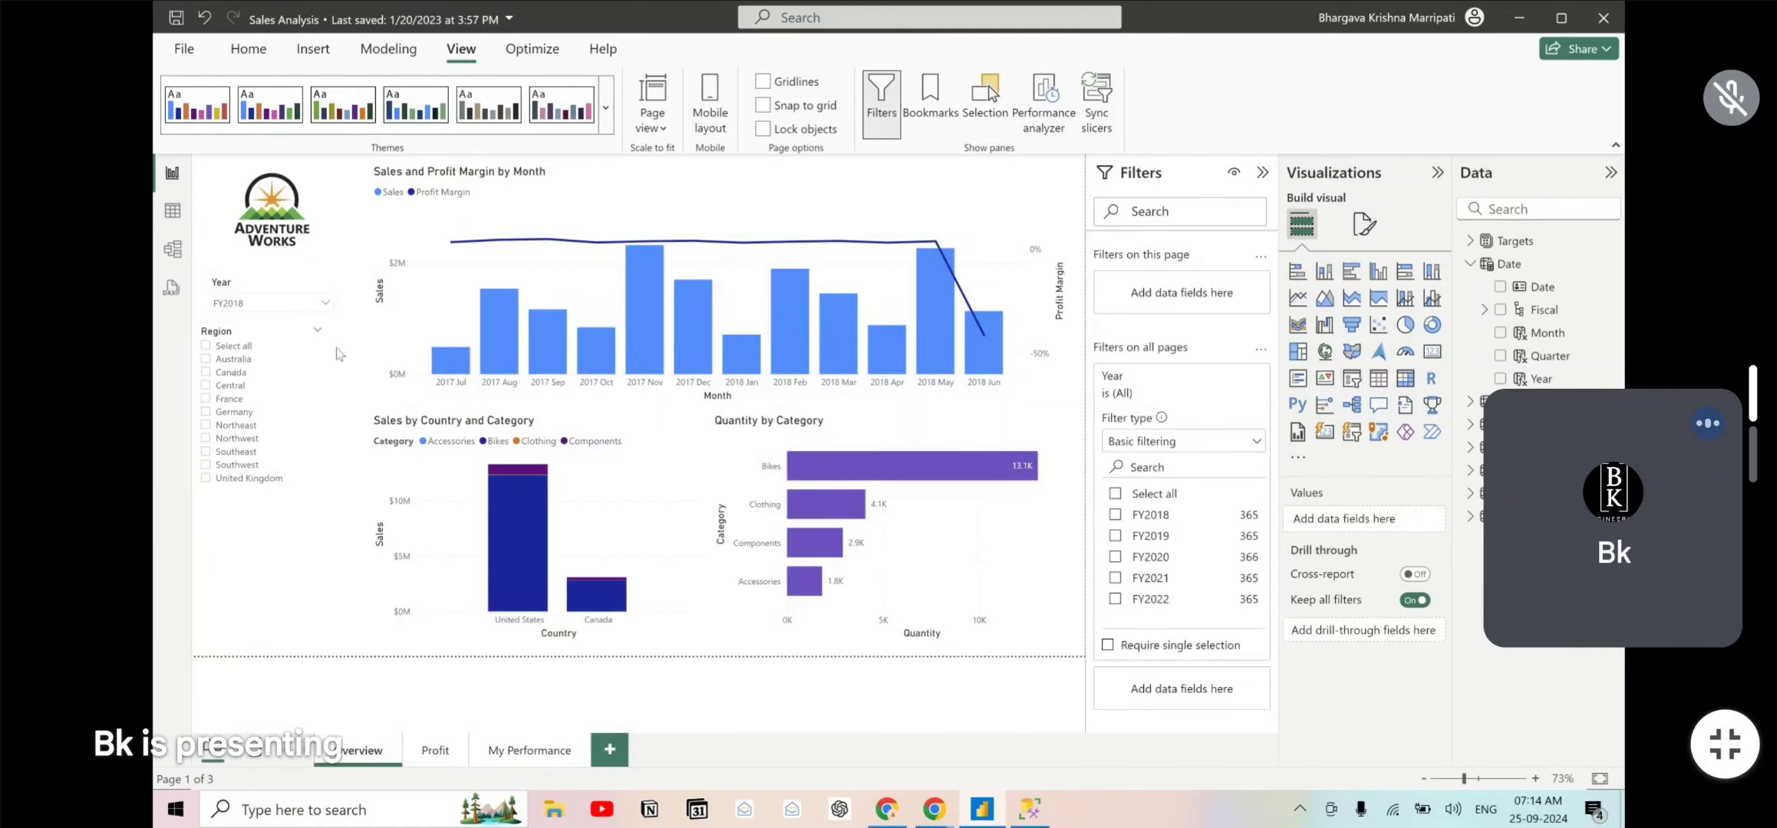
{"action": "left_click", "coordinate": [326, 303]}
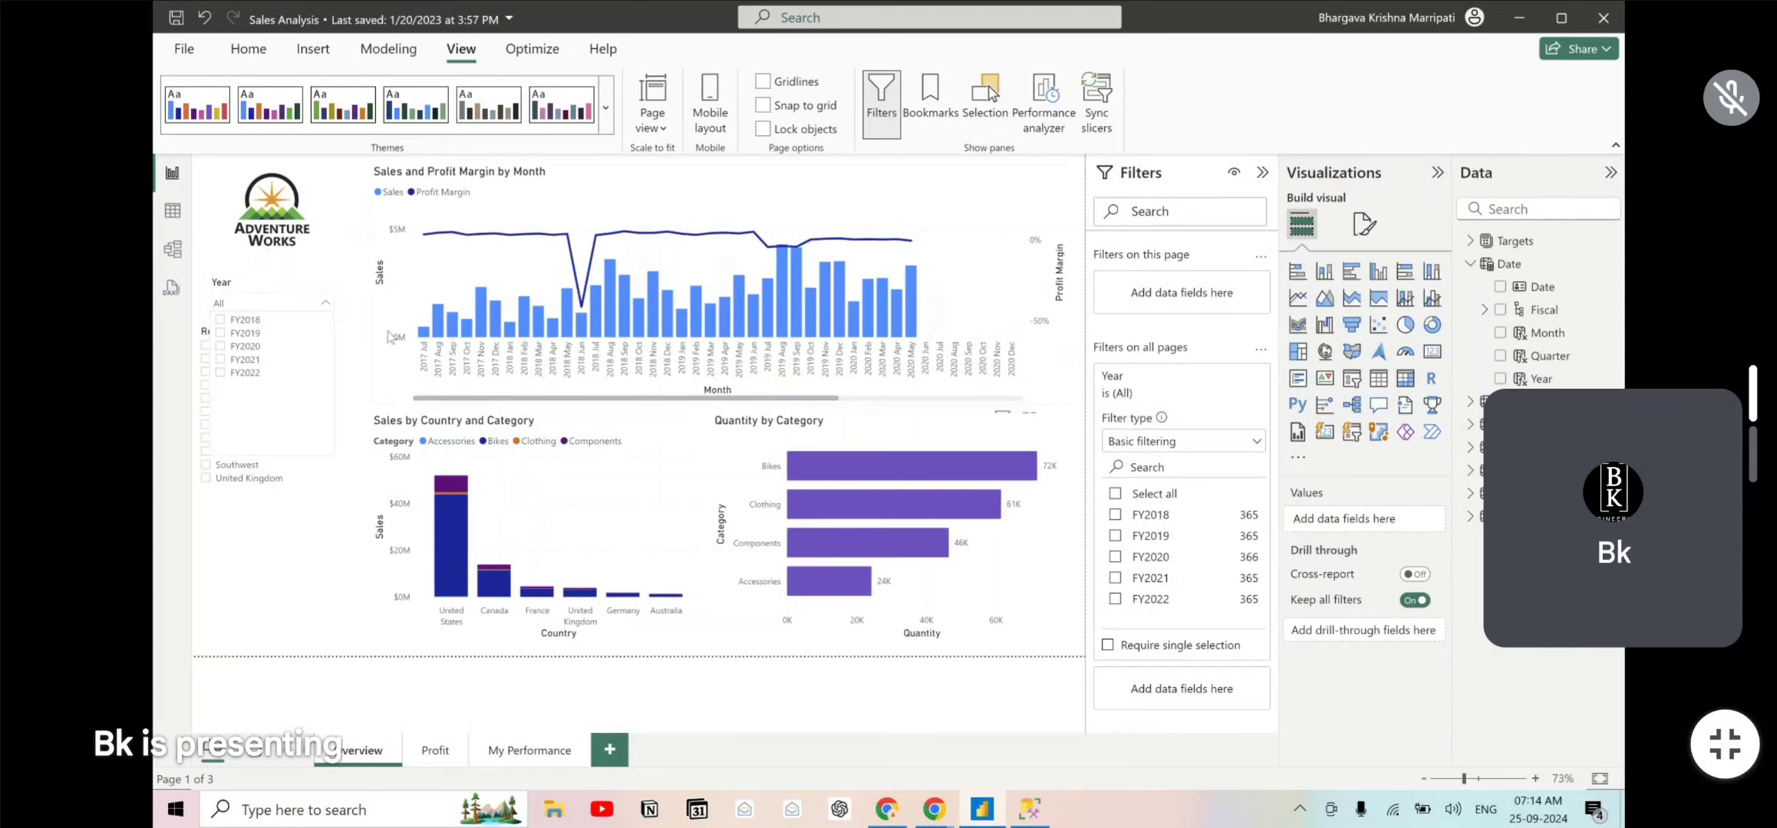
{"action": "left_click", "coordinate": [358, 332]}
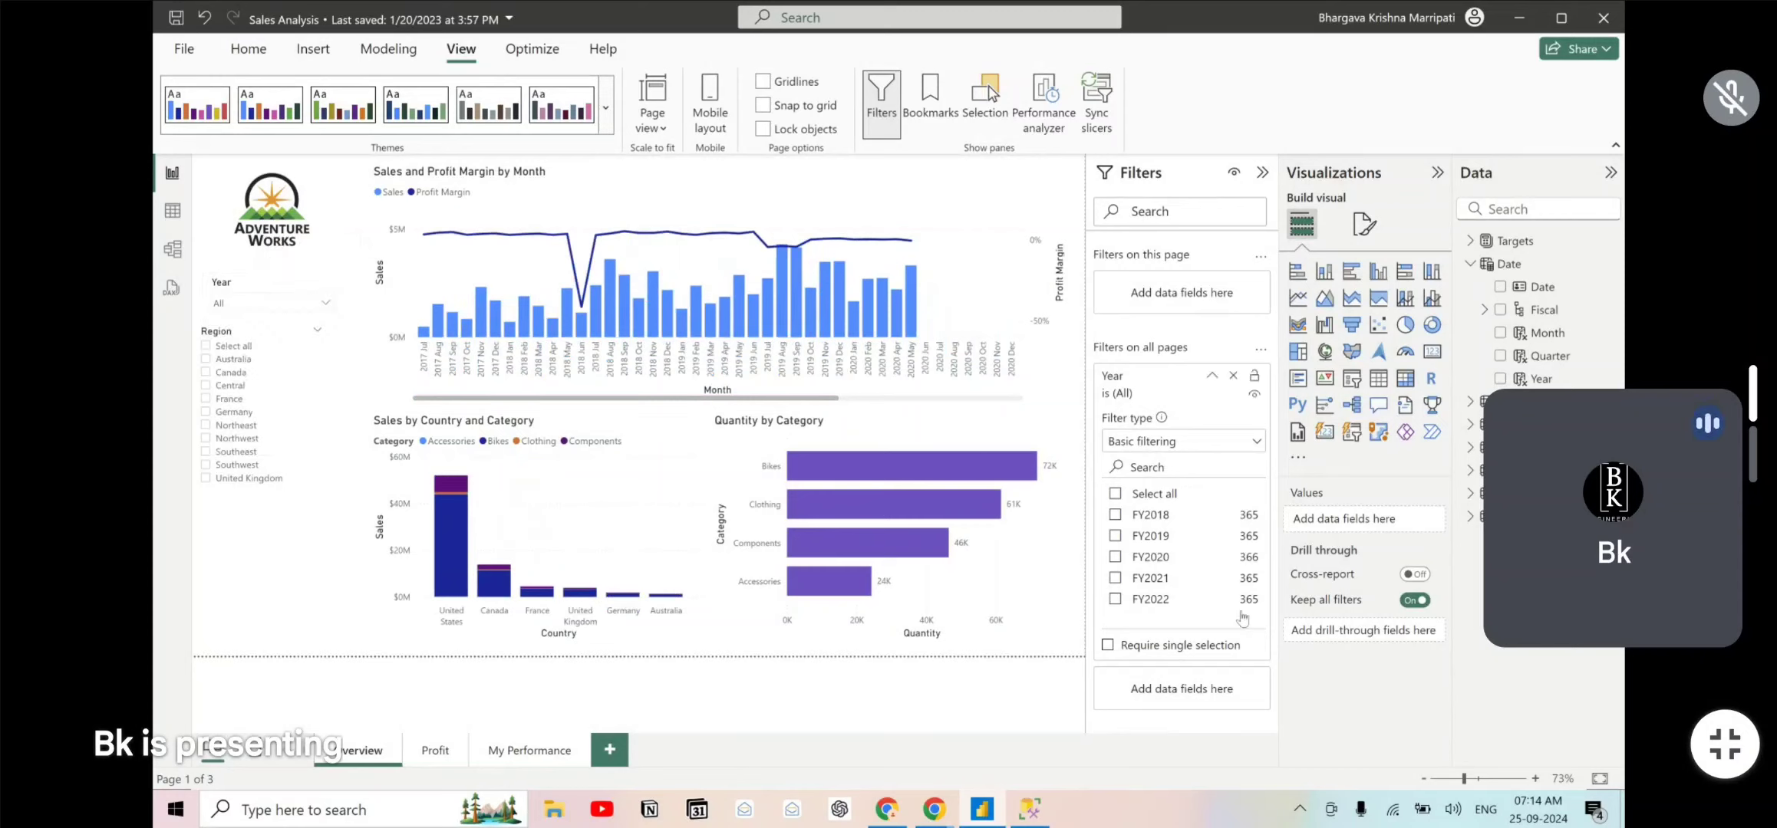
- Limit the all-pages Year filter to FY2018 and check its effect on the My Performance and Profit pages
{"action": "left_click", "coordinate": [1115, 516]}
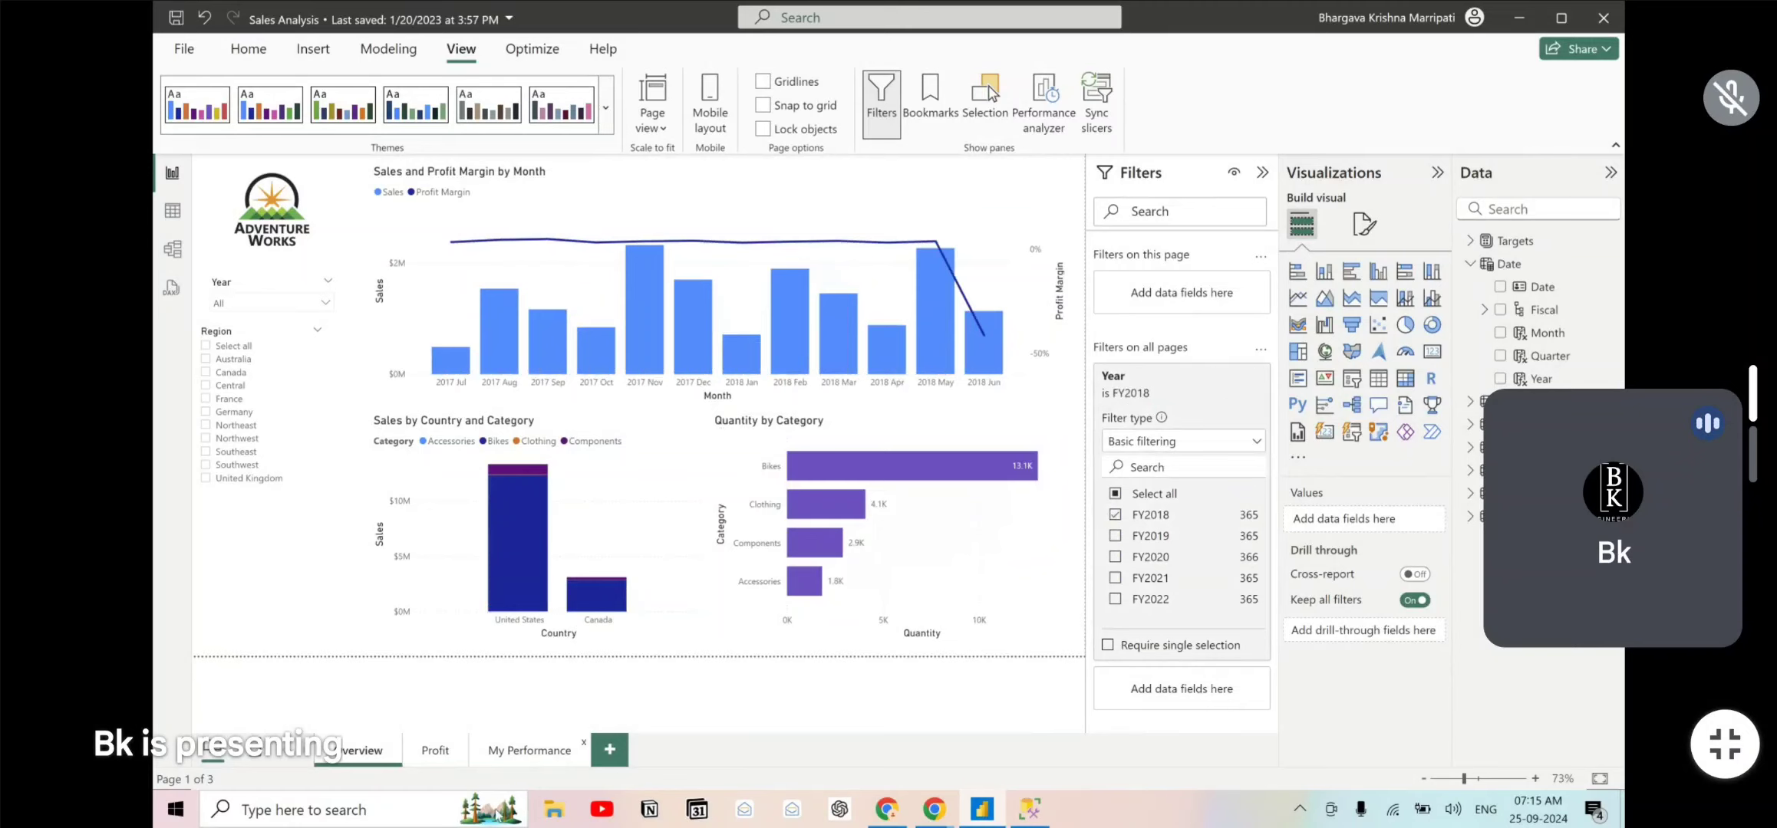
{"action": "left_click", "coordinate": [483, 741]}
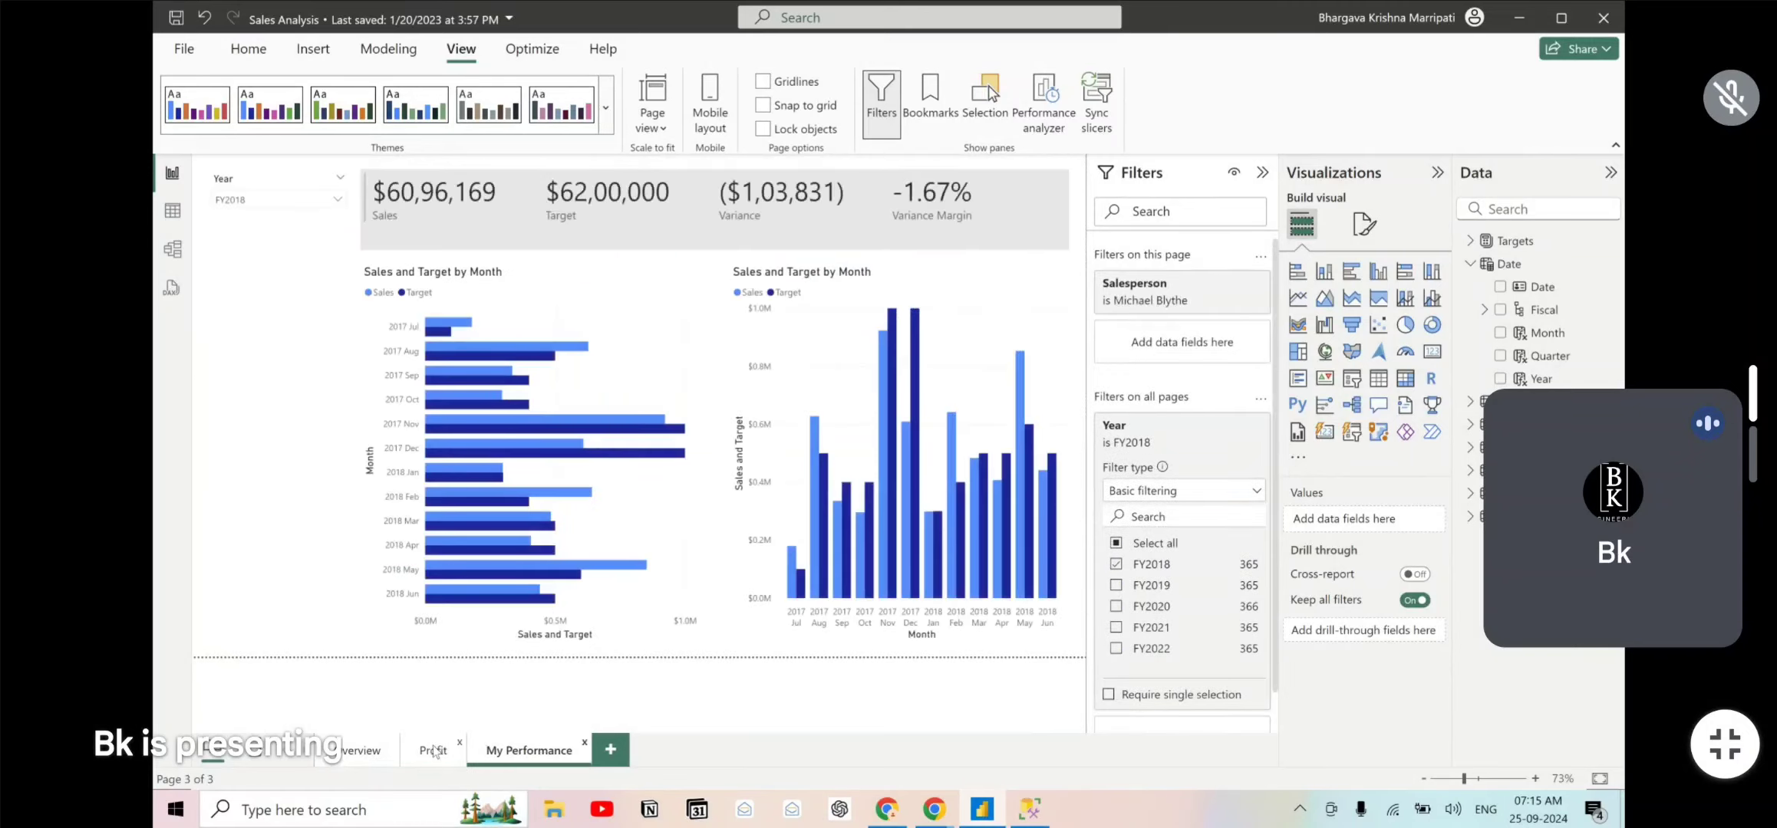
{"action": "left_click", "coordinate": [433, 750]}
{"action": "left_click", "coordinate": [368, 748]}
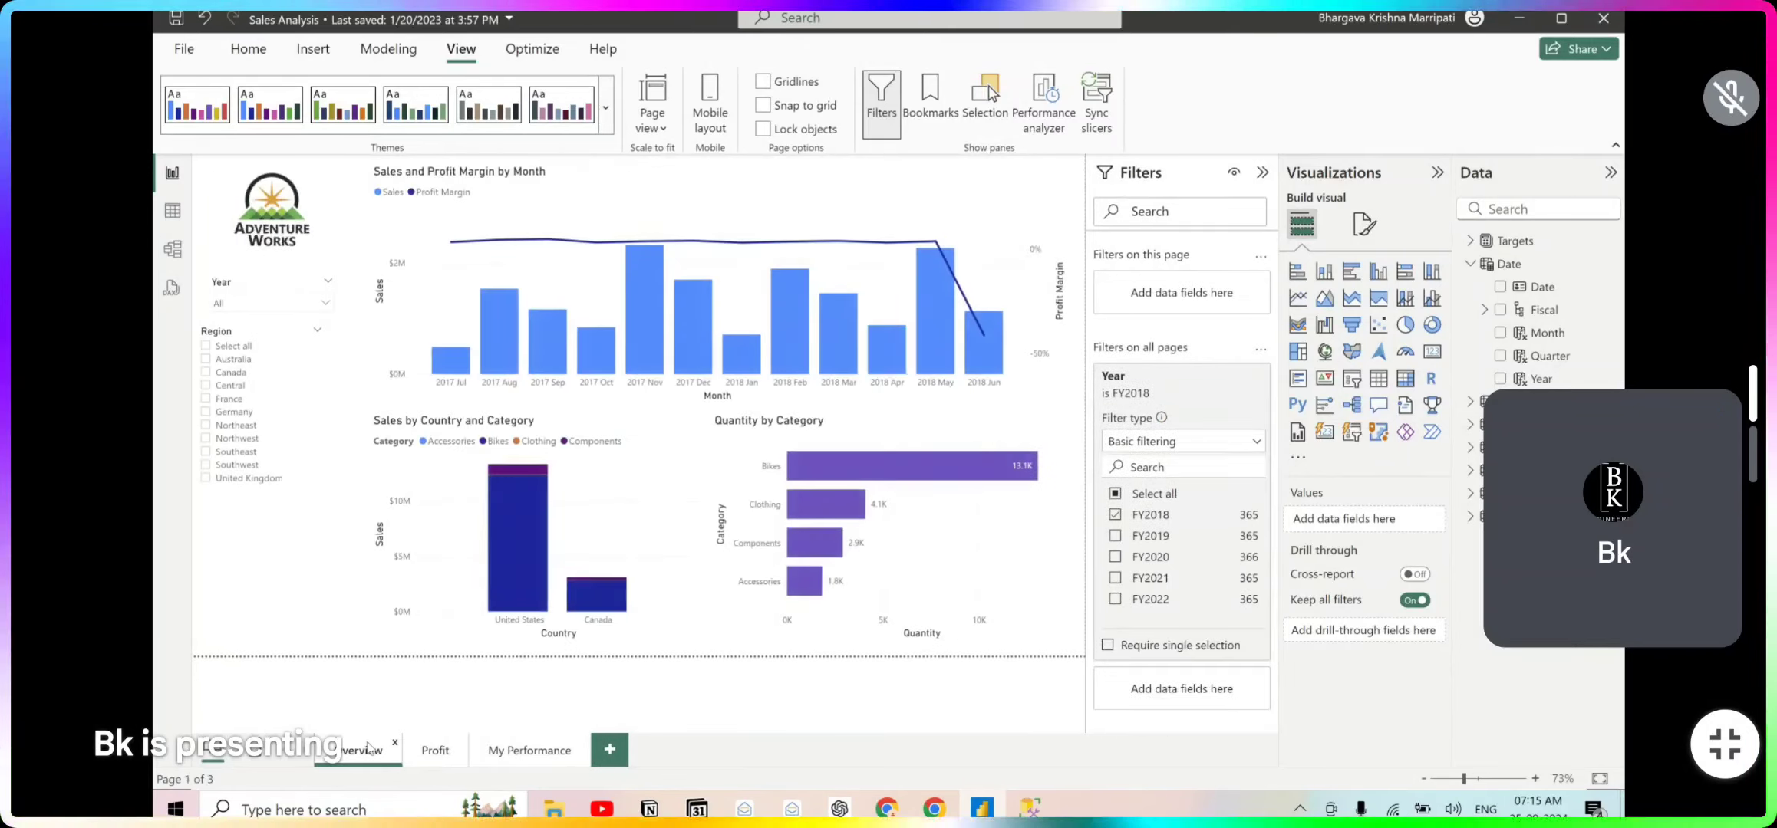
- Select every year in the all-pages Year filter and collapse the filter settings
{"action": "left_click", "coordinate": [1116, 494]}
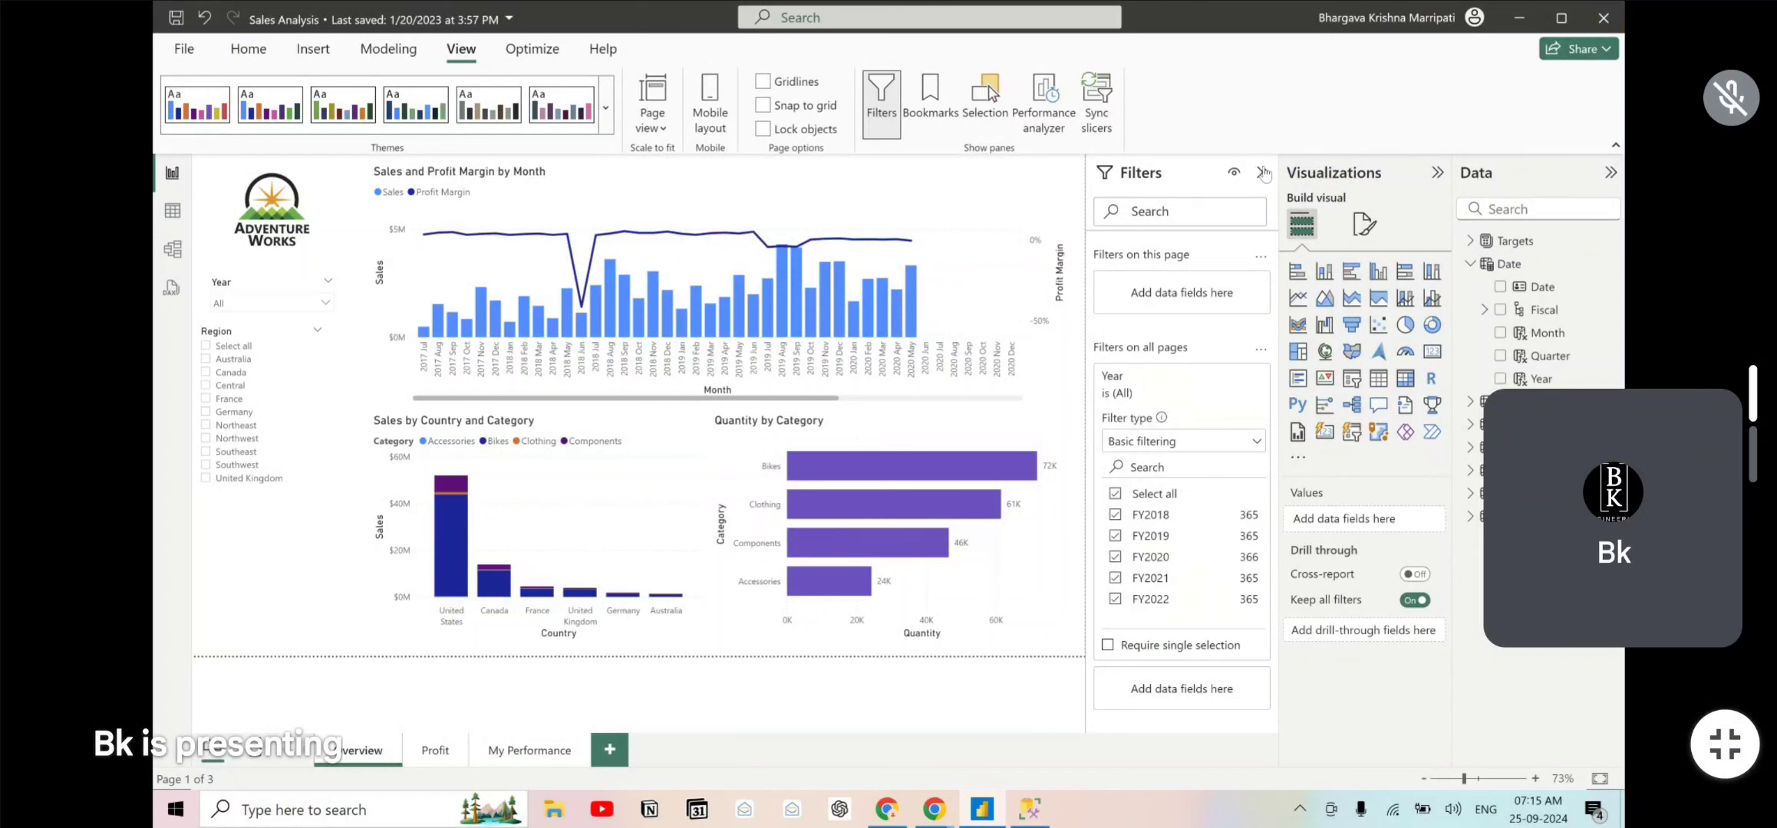
{"action": "left_click", "coordinate": [1262, 173]}
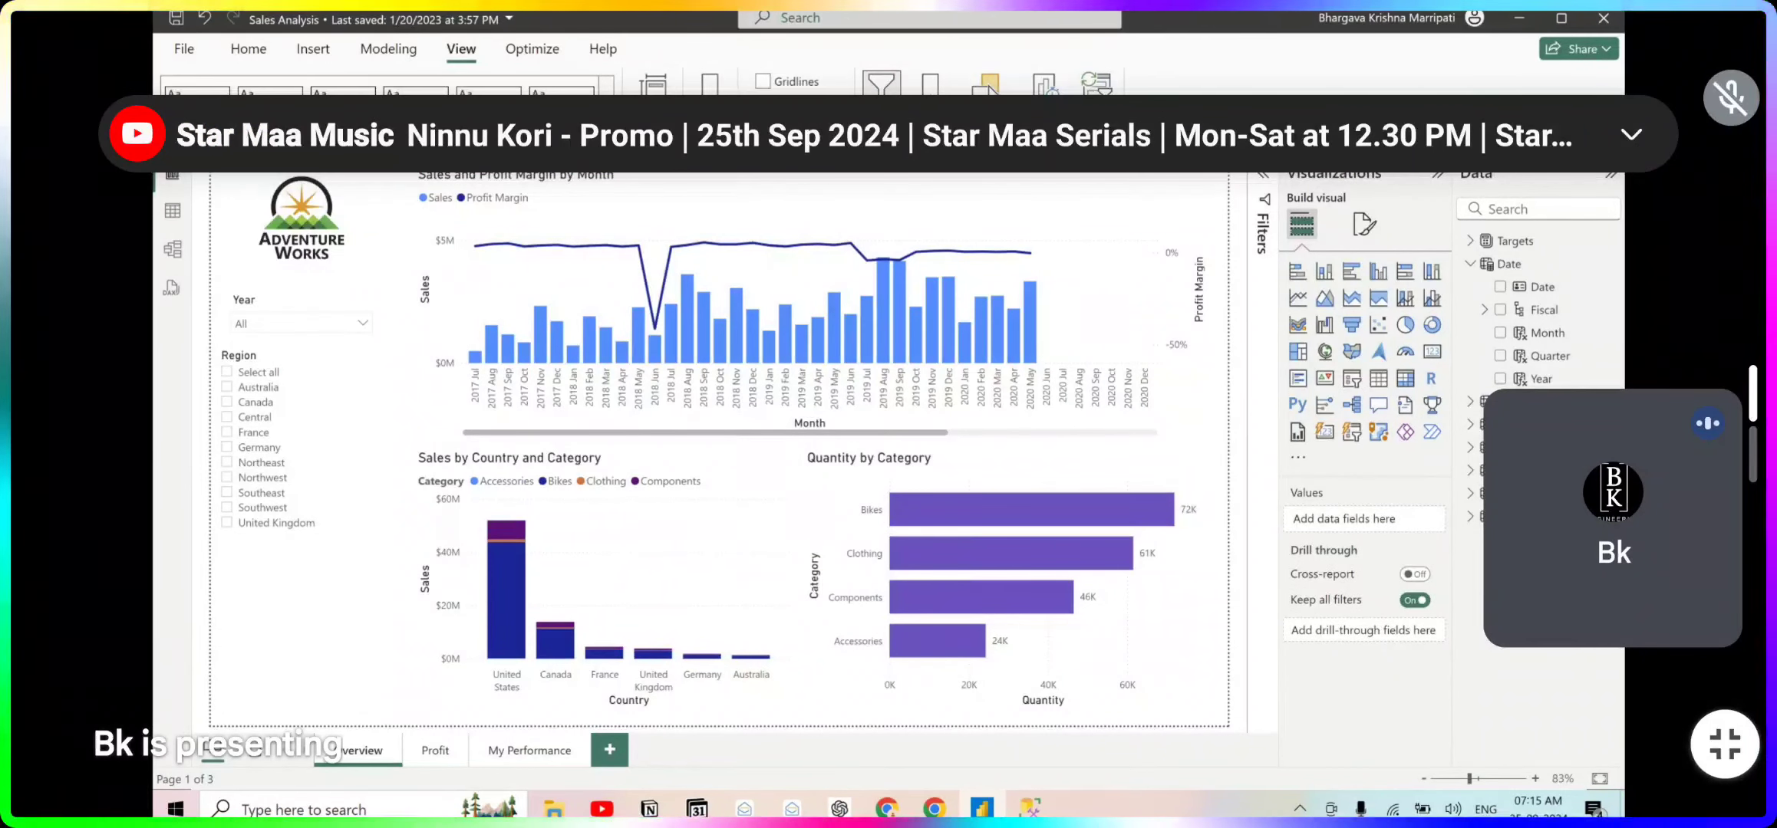
- Sync the Year slicer between the Overview and My Performance pages
{"action": "left_click", "coordinate": [1097, 94]}
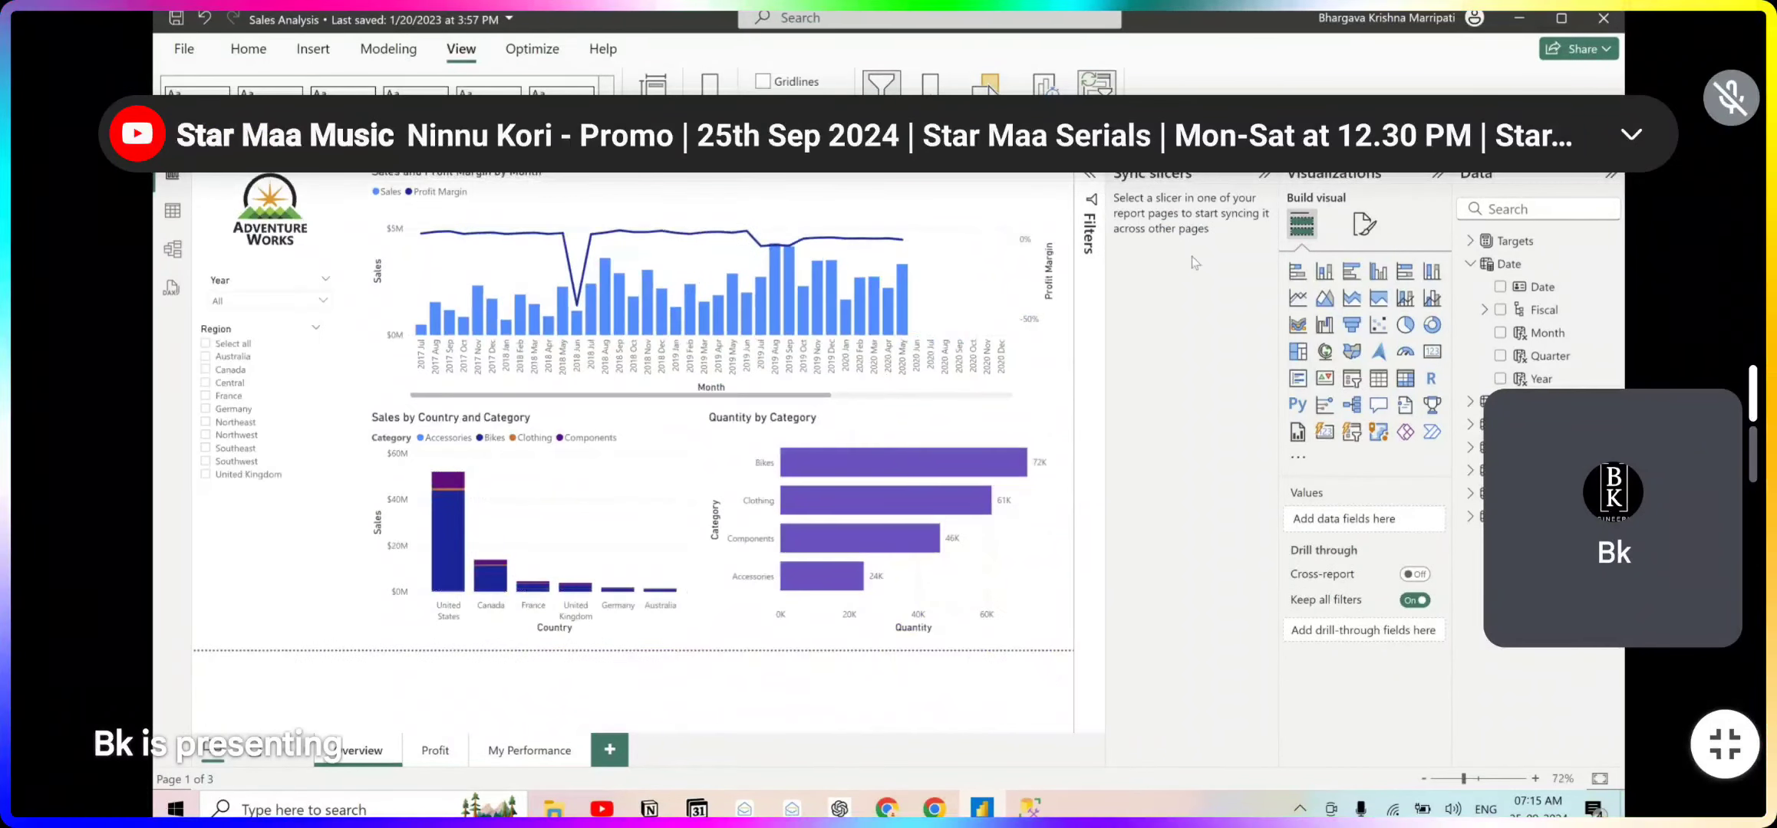
{"action": "left_click", "coordinate": [267, 284]}
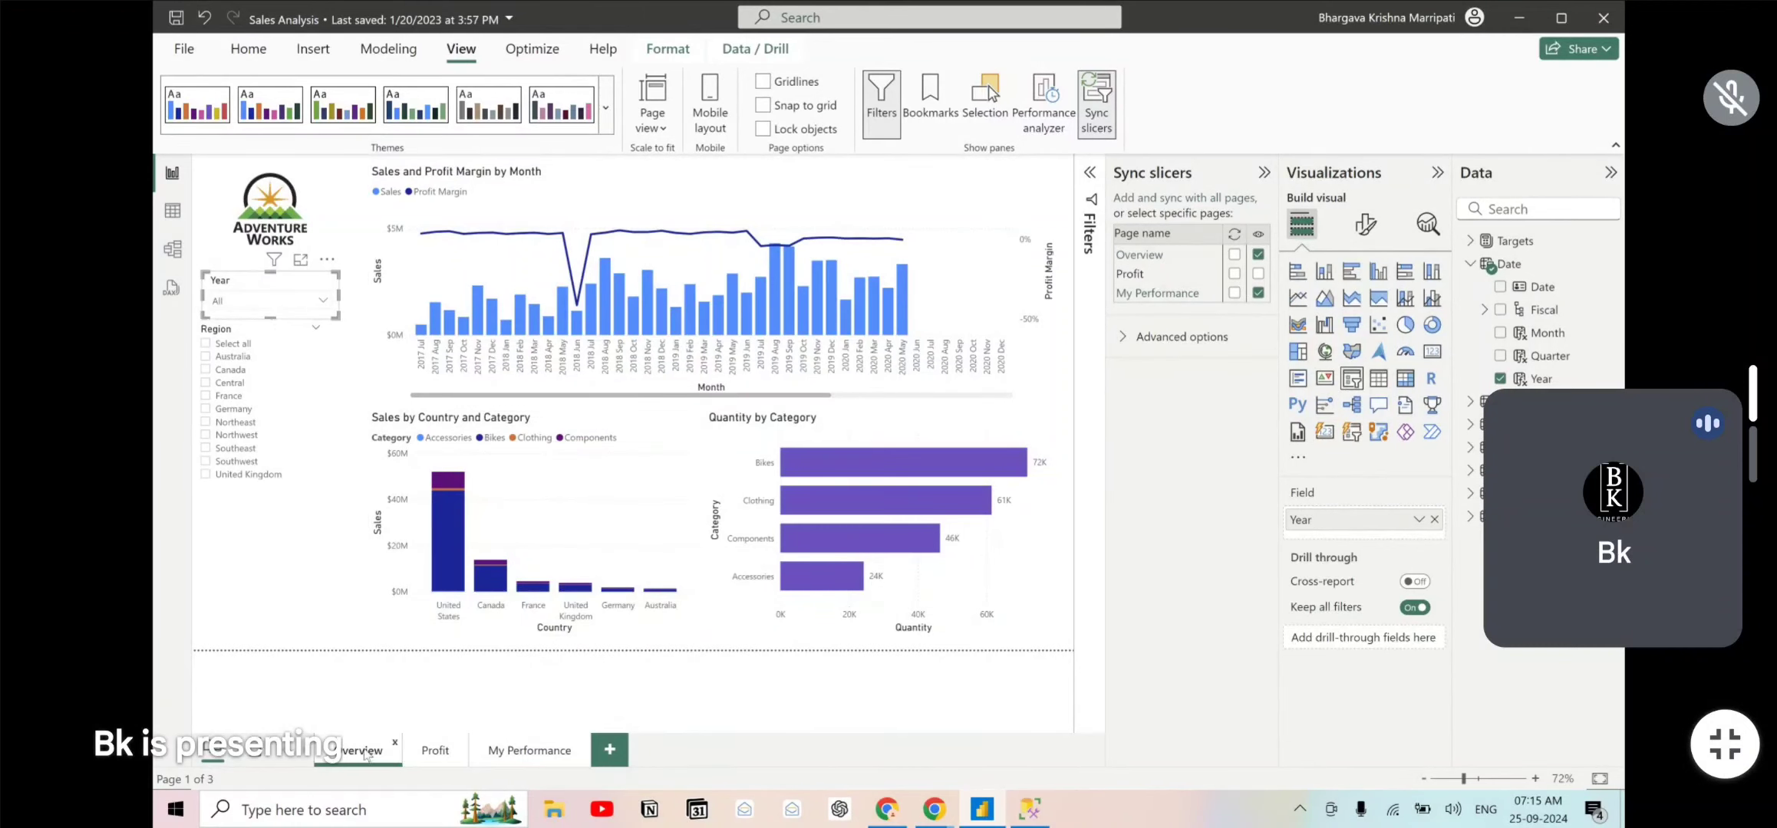
{"action": "left_click", "coordinate": [526, 750]}
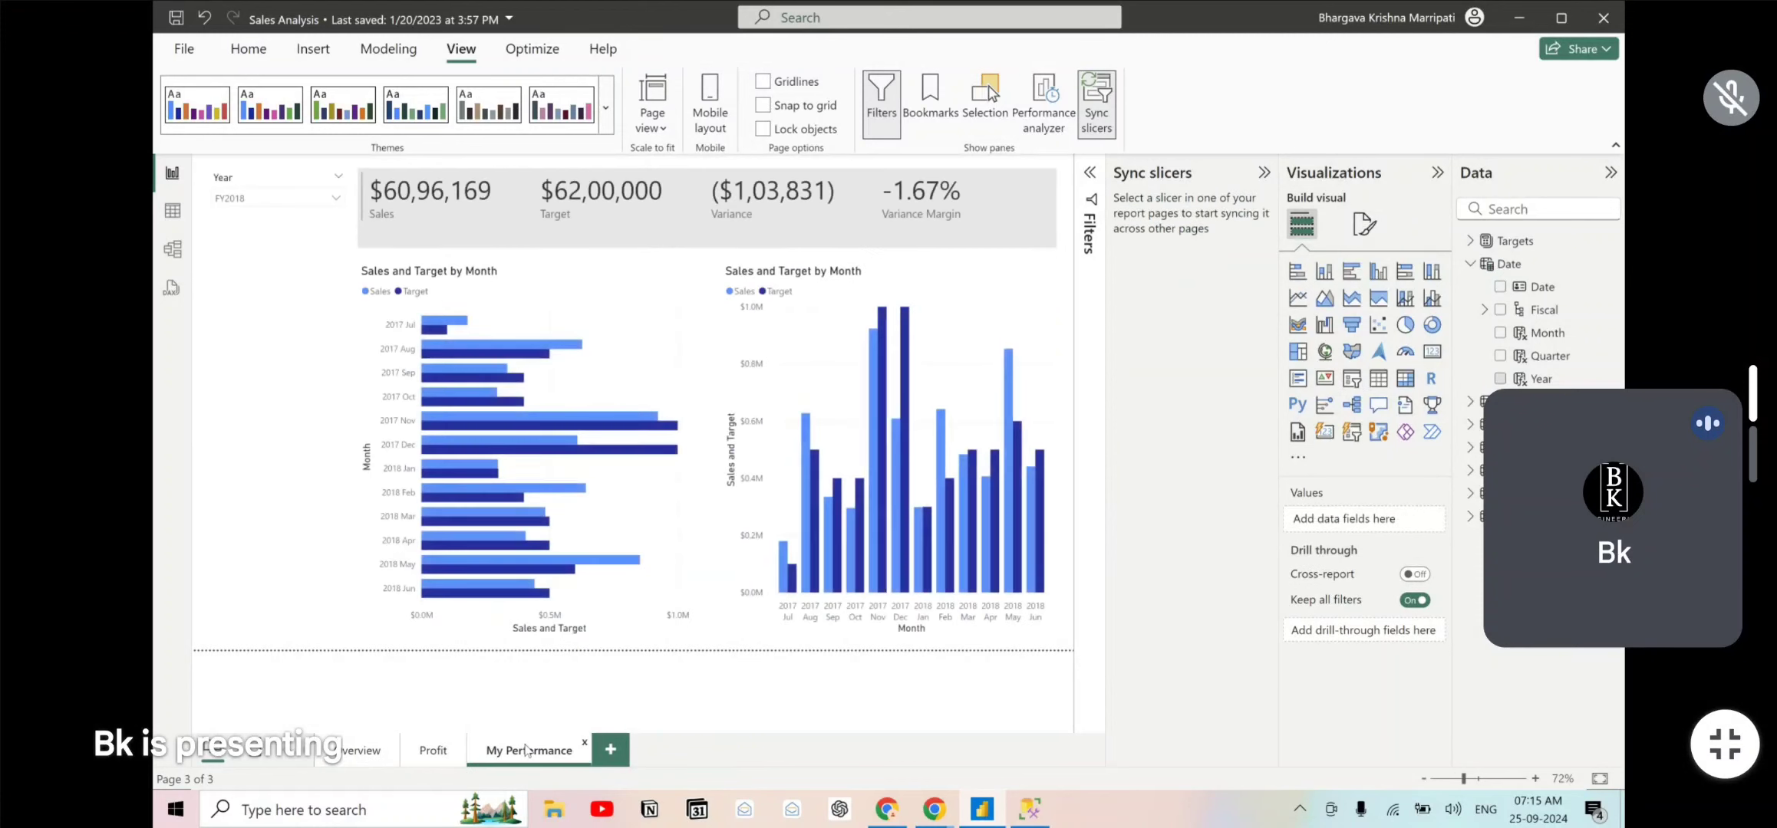
{"action": "left_click", "coordinate": [354, 751]}
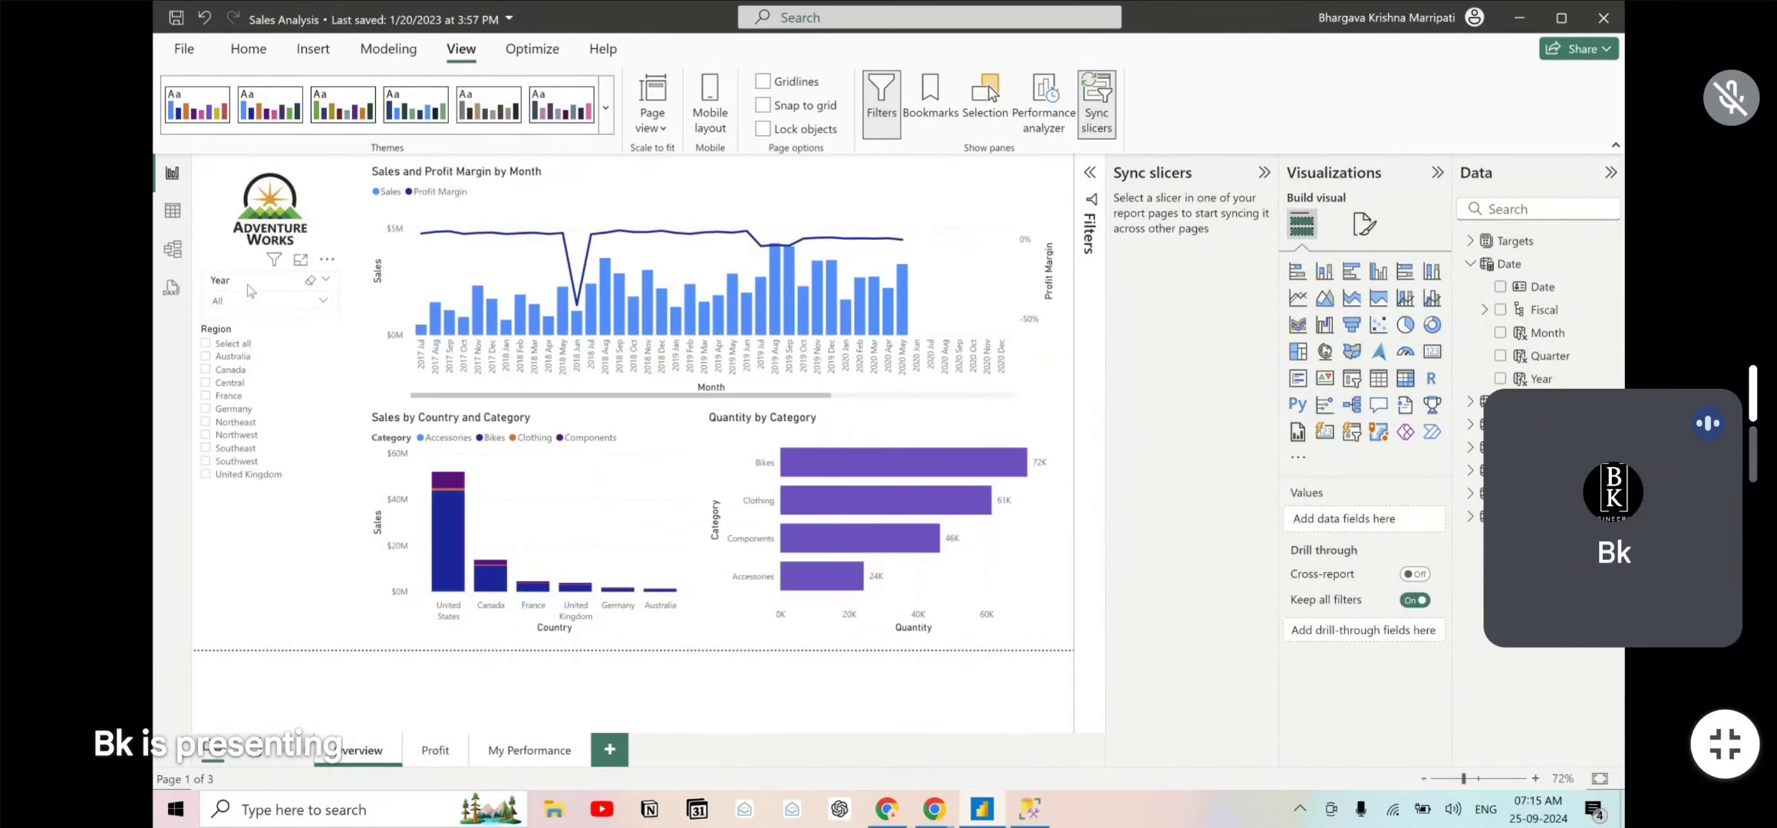
{"action": "left_click", "coordinate": [249, 290]}
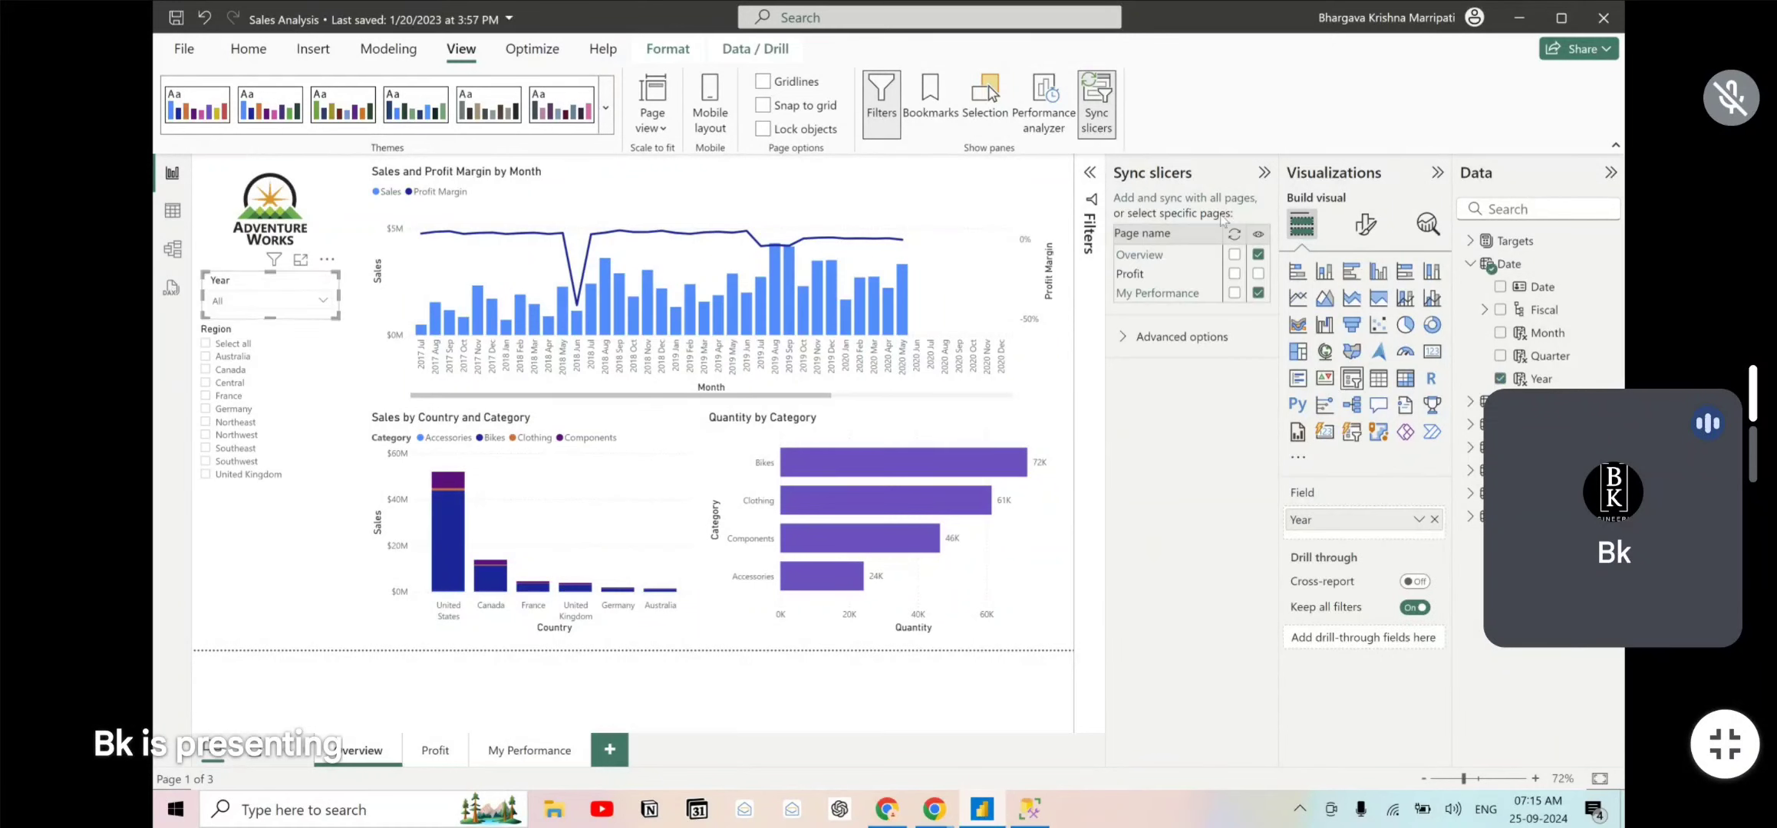
{"action": "left_click", "coordinate": [1234, 254]}
- Set the Overview page's Year slicer to FY2019 and check the synced selection on the My Performance page
{"action": "left_click", "coordinate": [305, 302]}
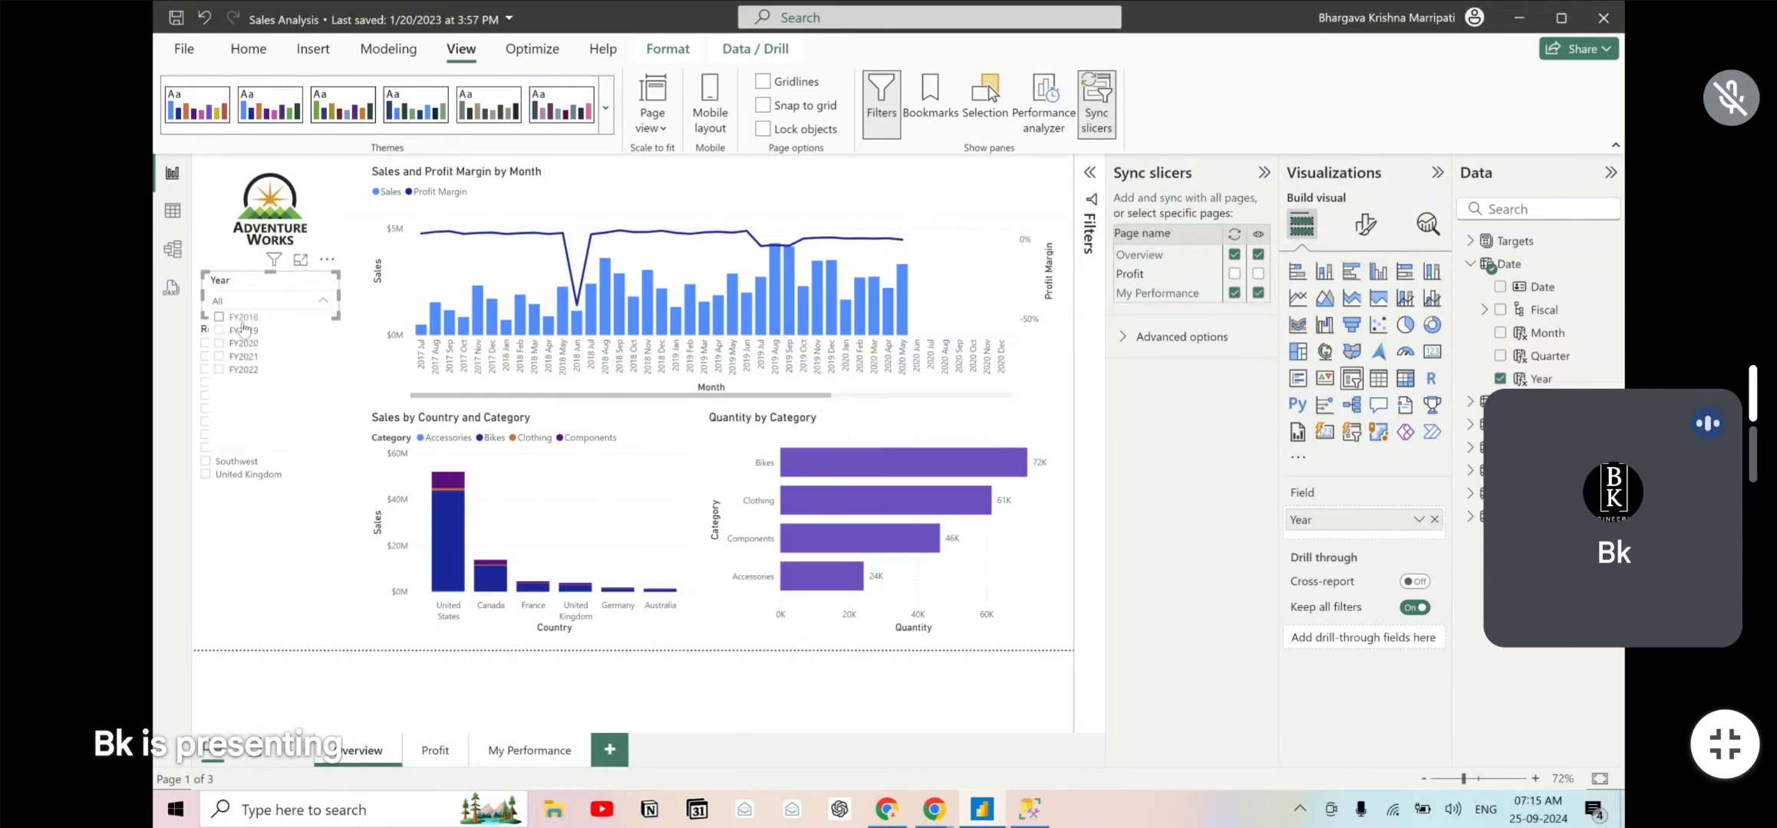
{"action": "left_click", "coordinate": [242, 320]}
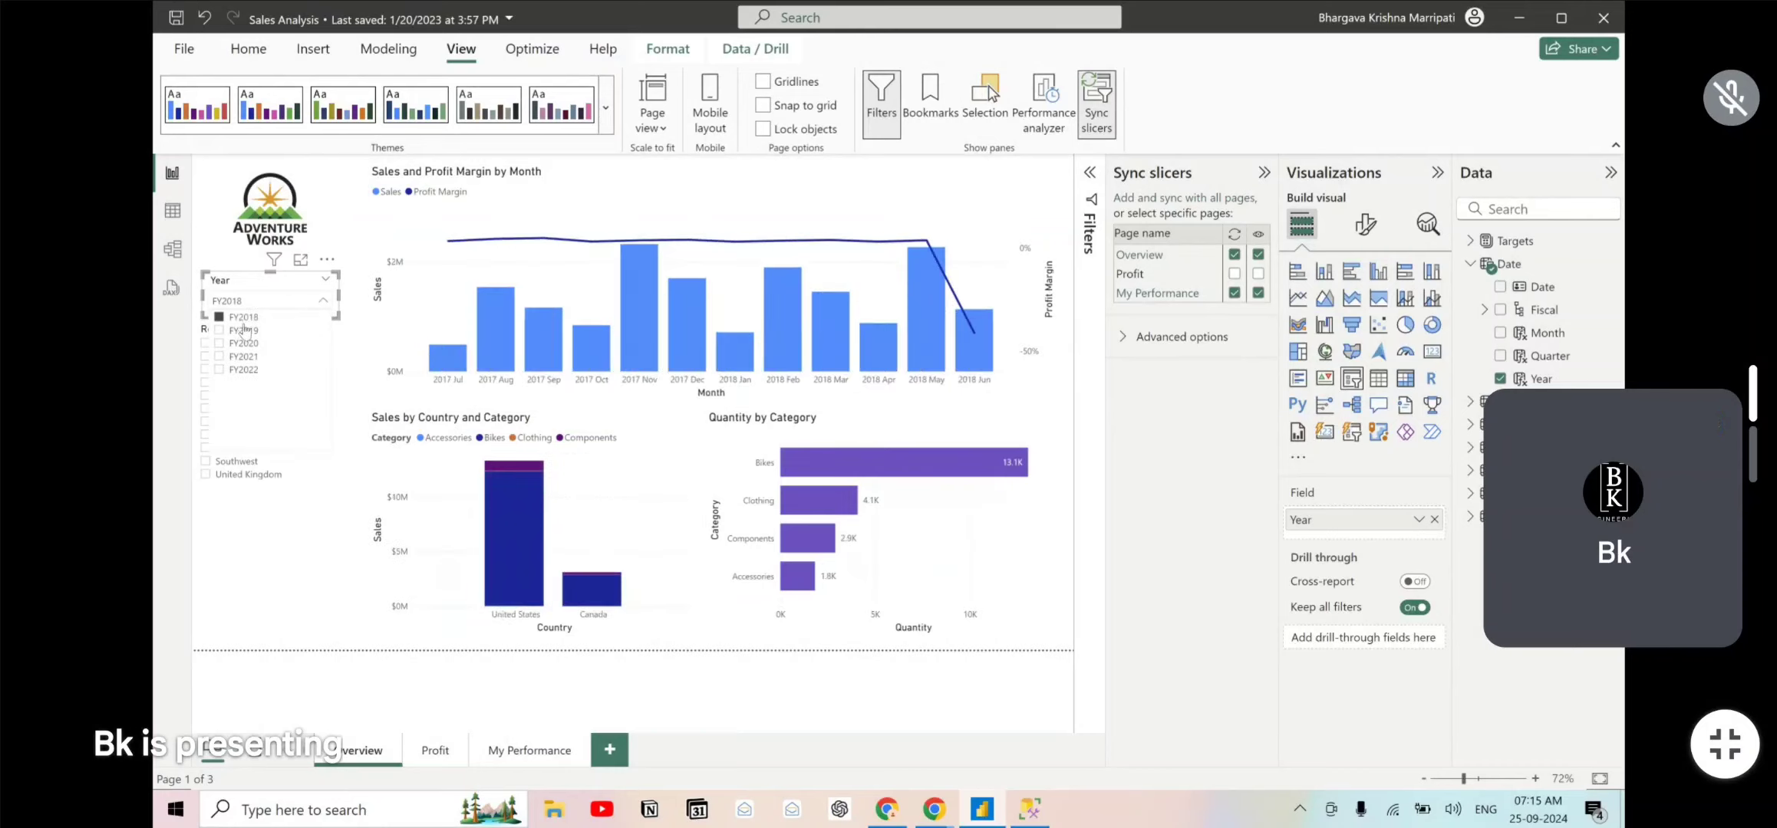
{"action": "left_click", "coordinate": [222, 330]}
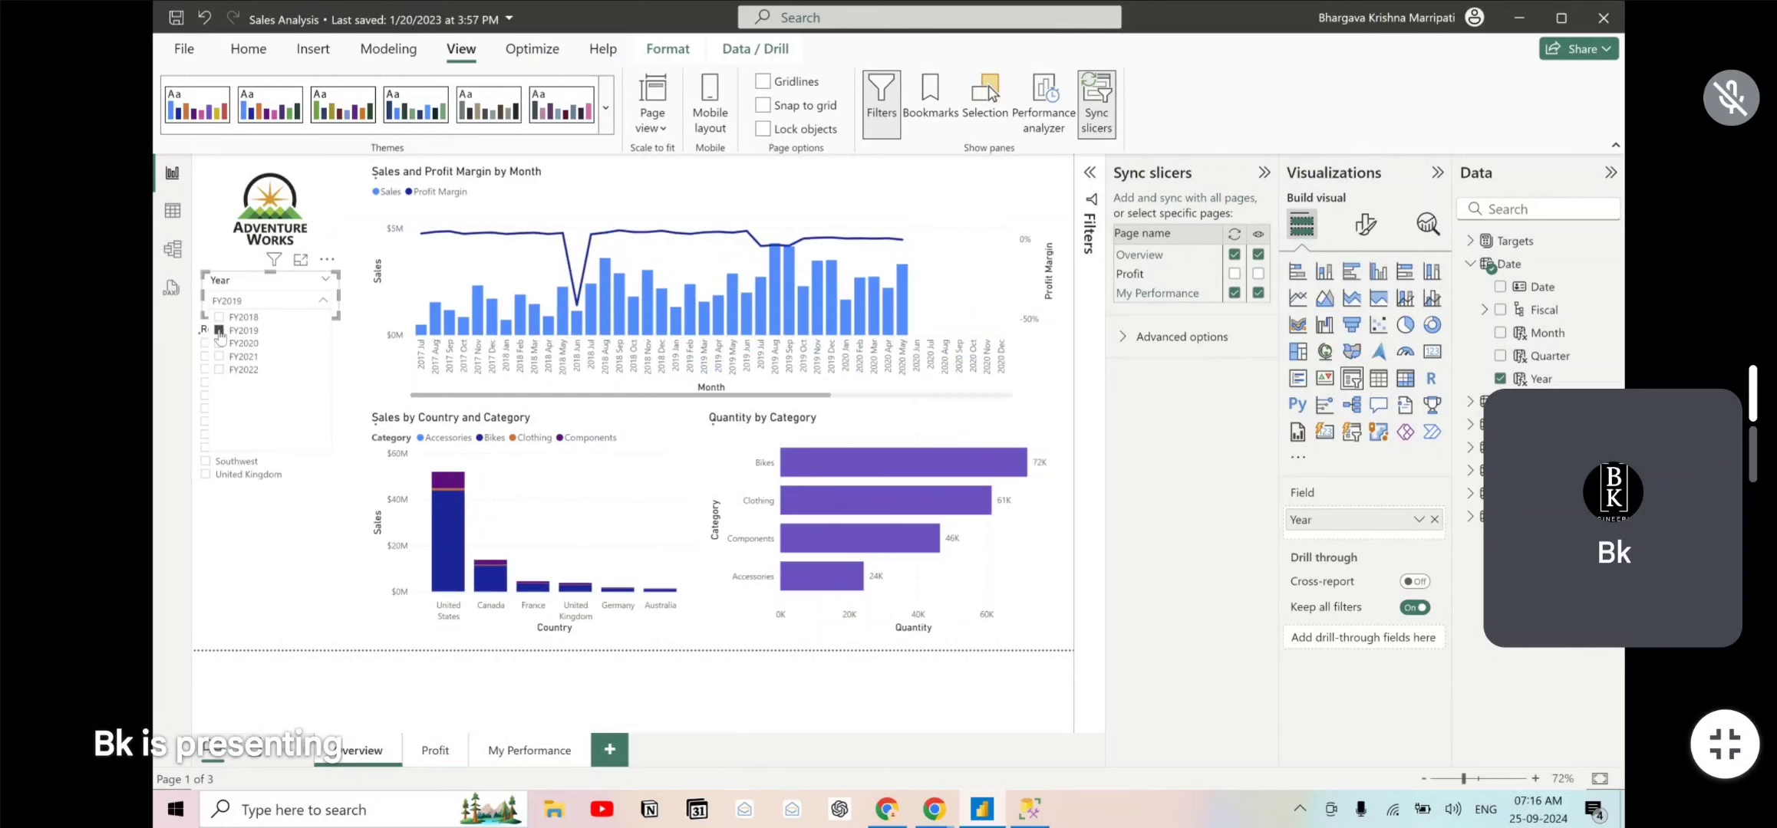
{"action": "left_click", "coordinate": [535, 752]}
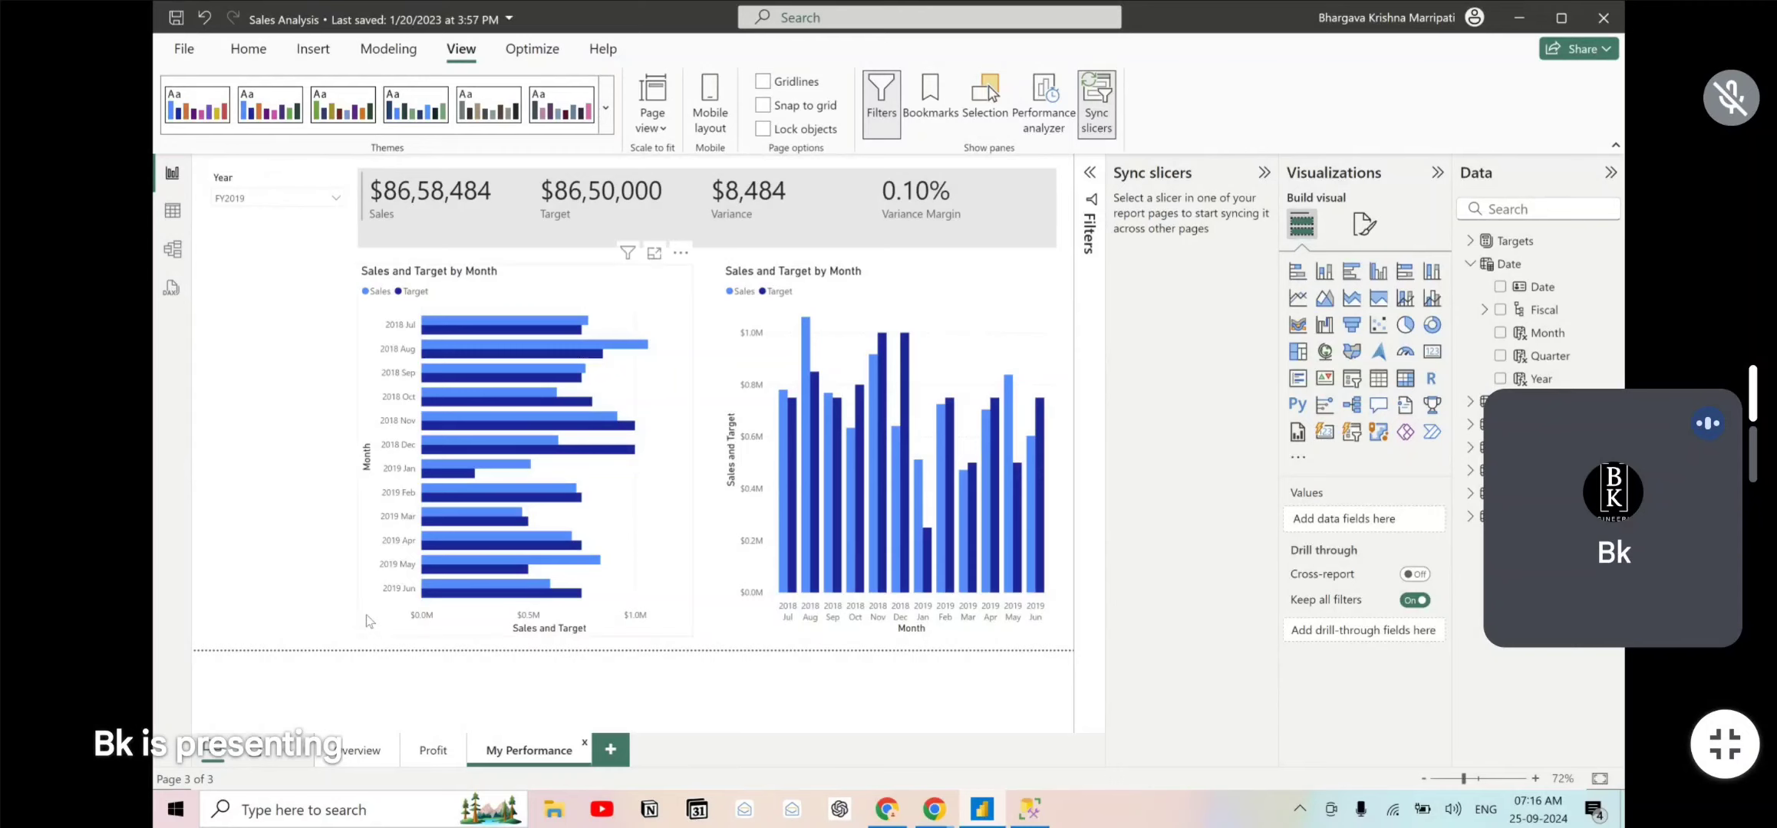
{"action": "left_click", "coordinate": [359, 748]}
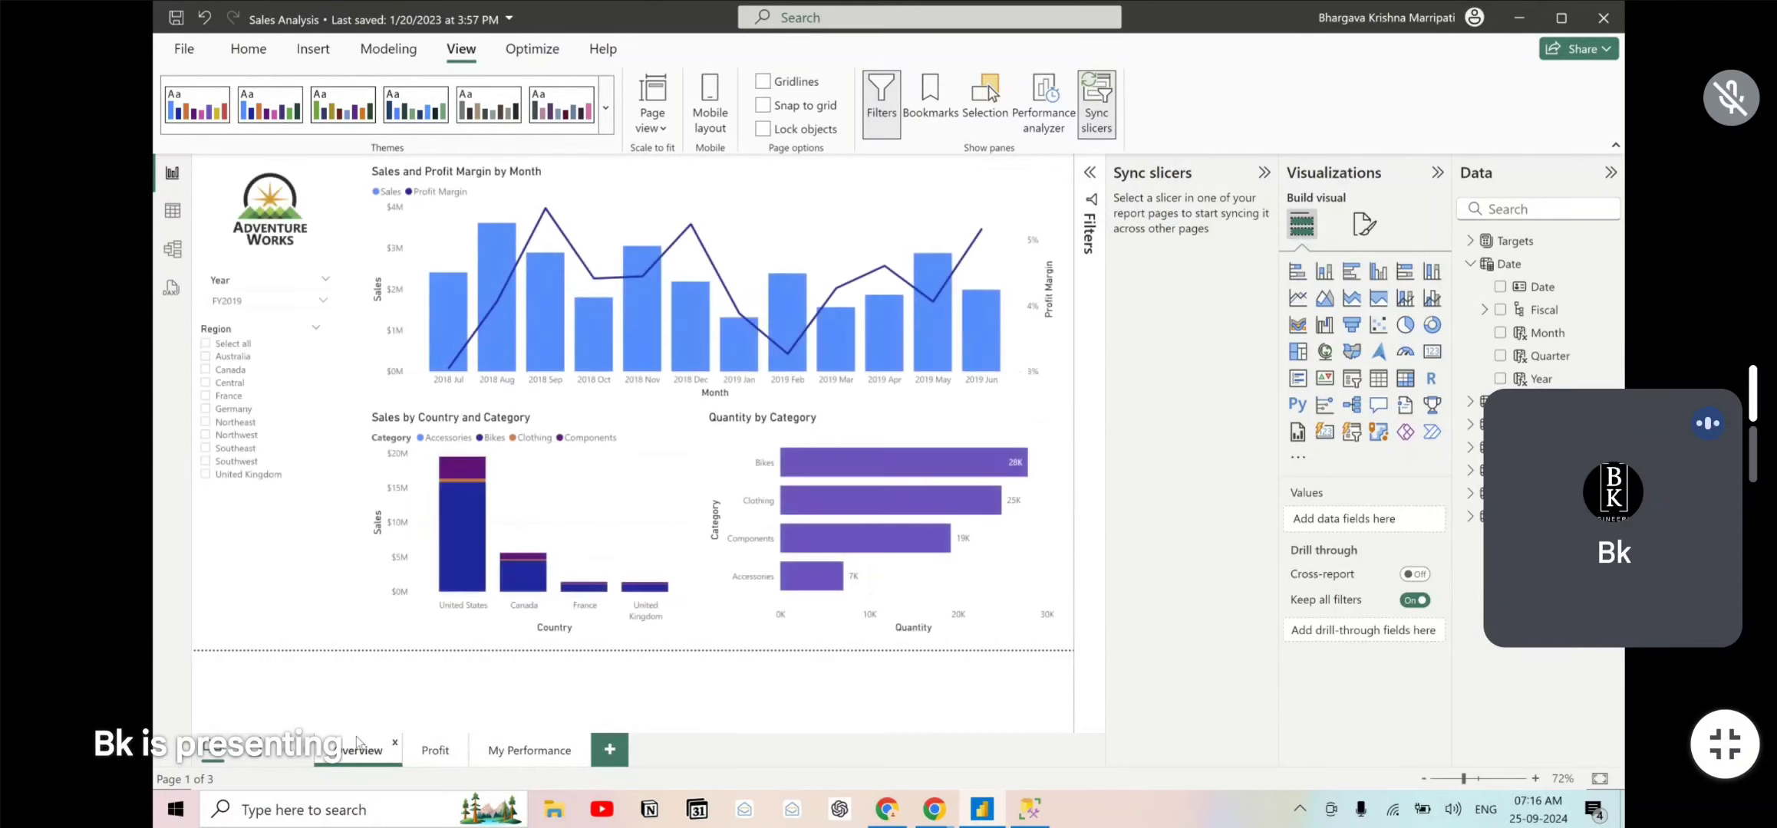
- Select Australia in the Region slicer and sync that slicer between the Overview and Profit pages
{"action": "left_click", "coordinate": [292, 358]}
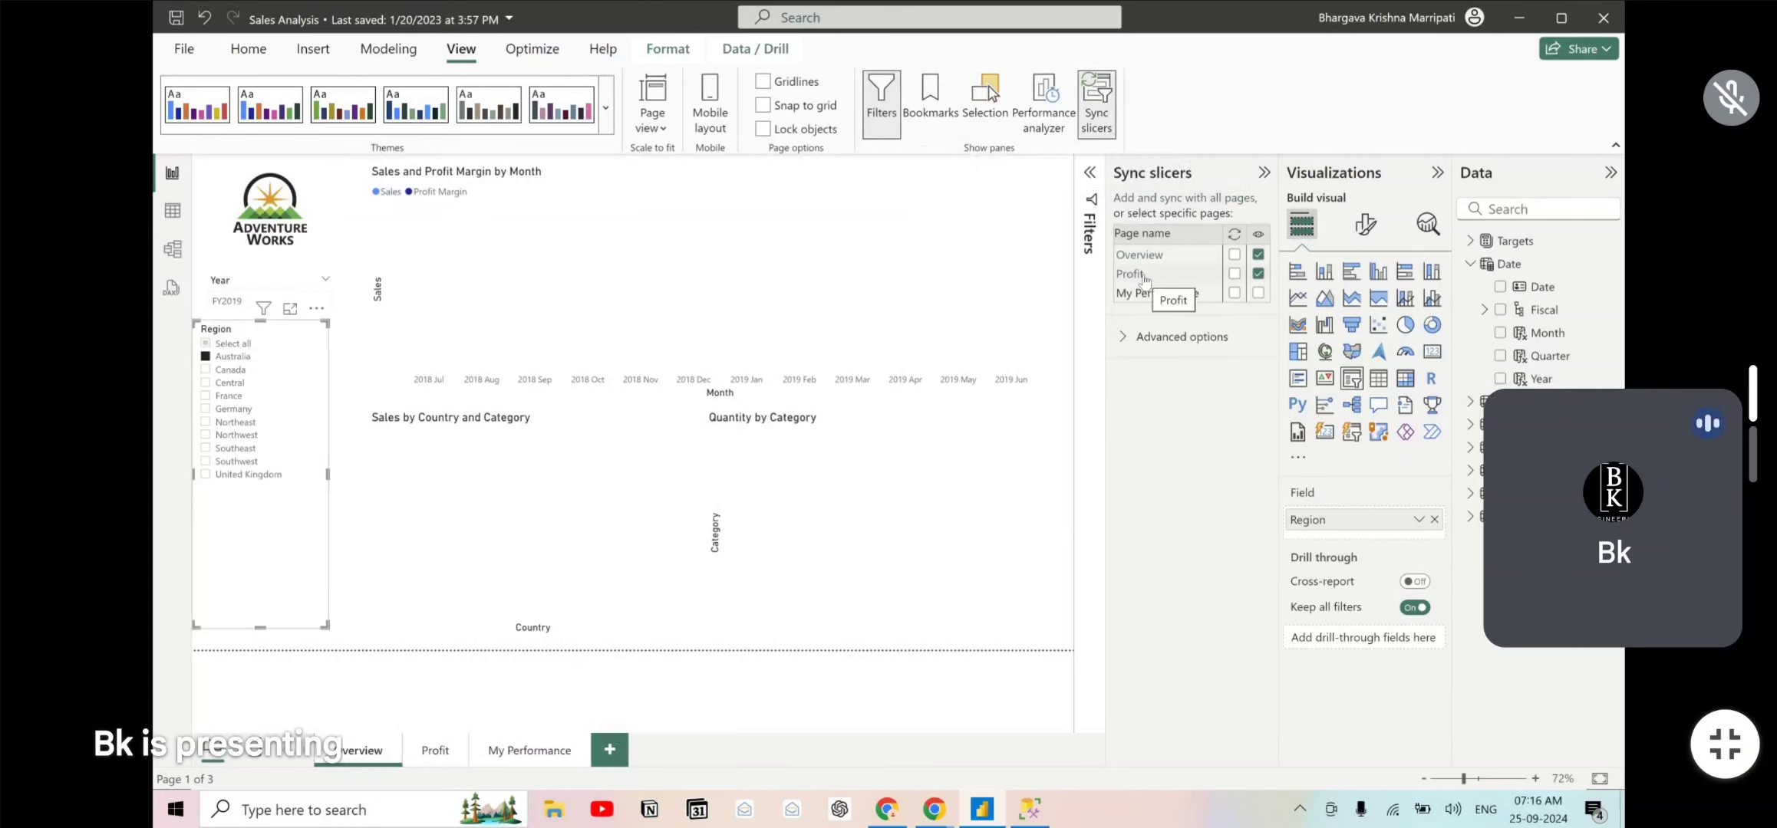
{"action": "left_click", "coordinate": [1233, 256]}
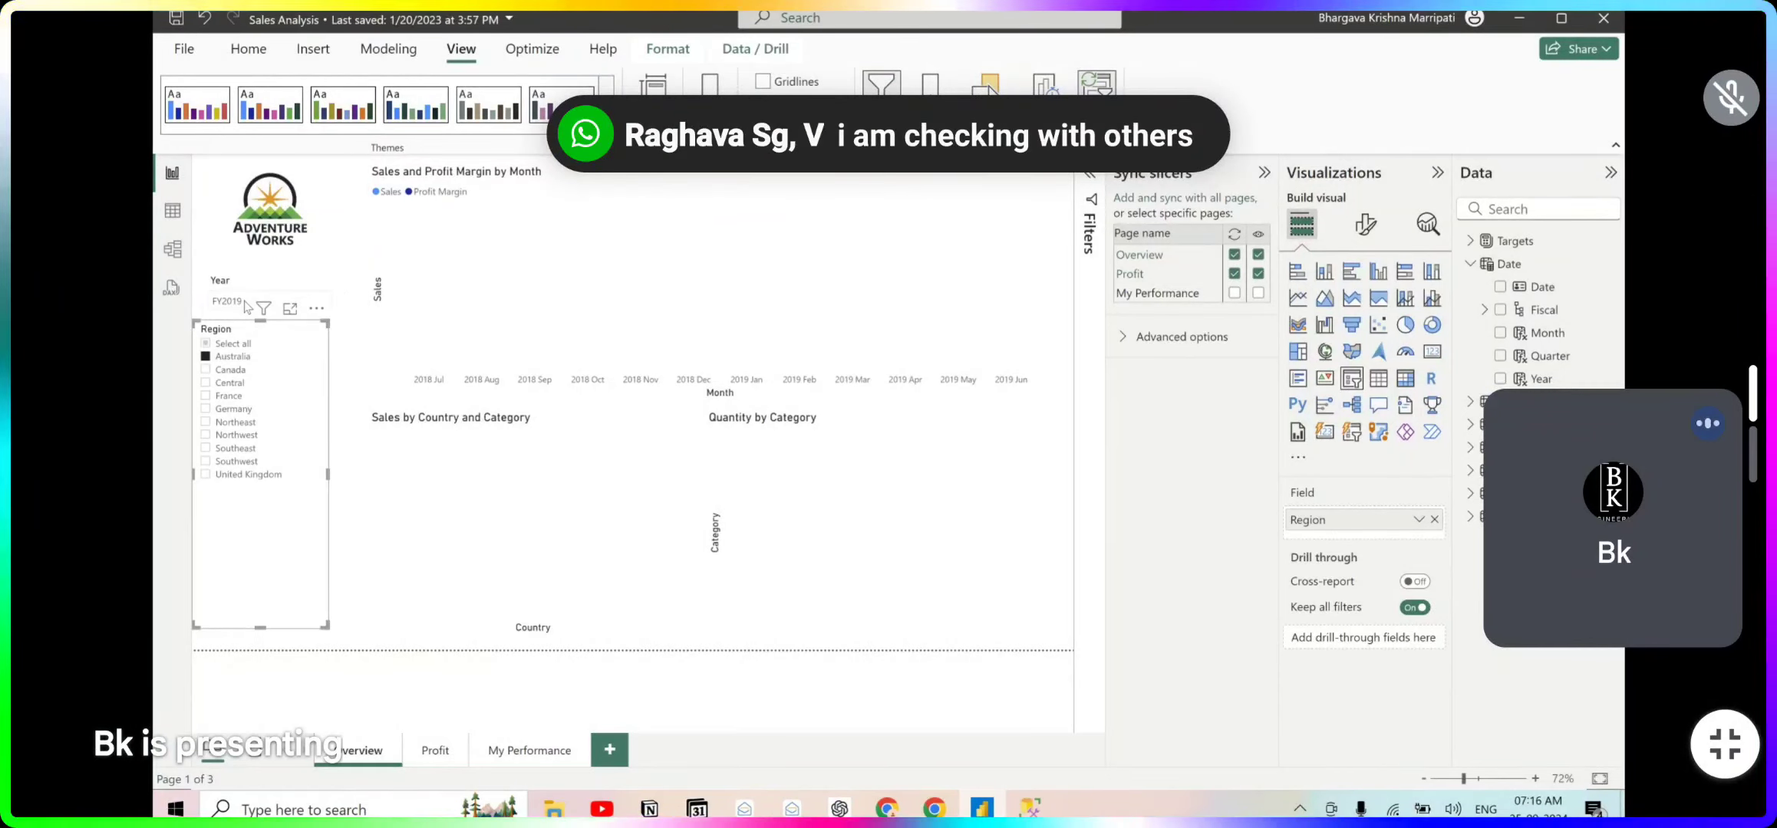
{"action": "left_click", "coordinate": [733, 694]}
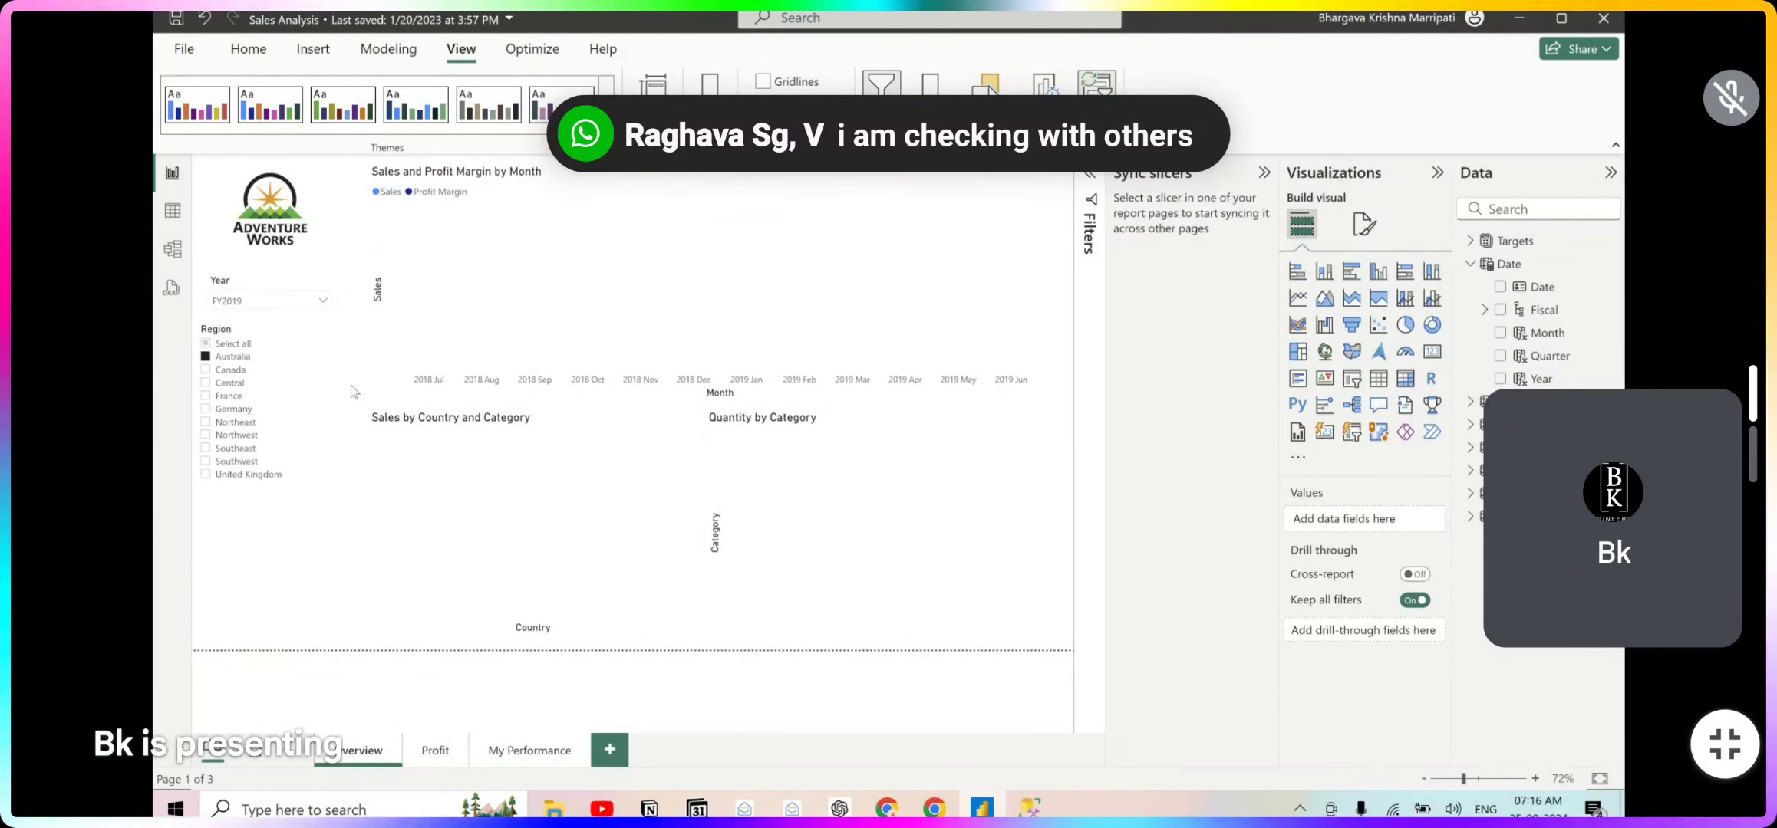
- Change the Year slicer on the Overview page to FY2018
{"action": "left_click", "coordinate": [249, 301]}
{"action": "left_click", "coordinate": [243, 318]}
{"action": "left_click", "coordinate": [354, 343]}
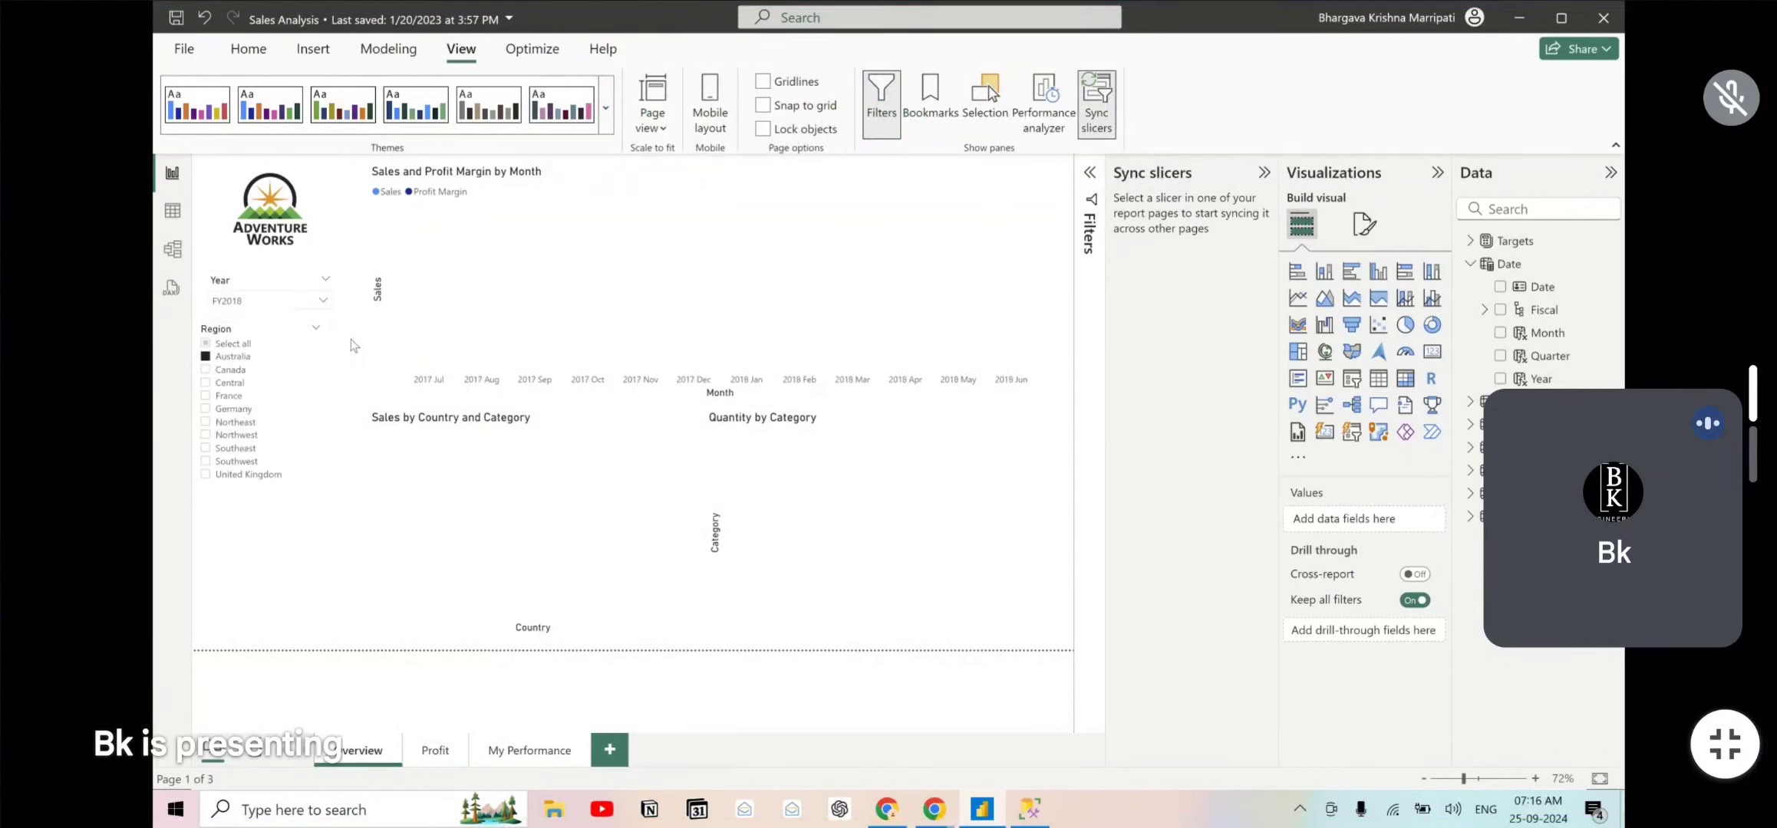
- Change the Region slicer selection to Southwest and check the synced selection on the Profit page
{"action": "left_click", "coordinate": [205, 356]}
{"action": "left_click", "coordinate": [205, 345]}
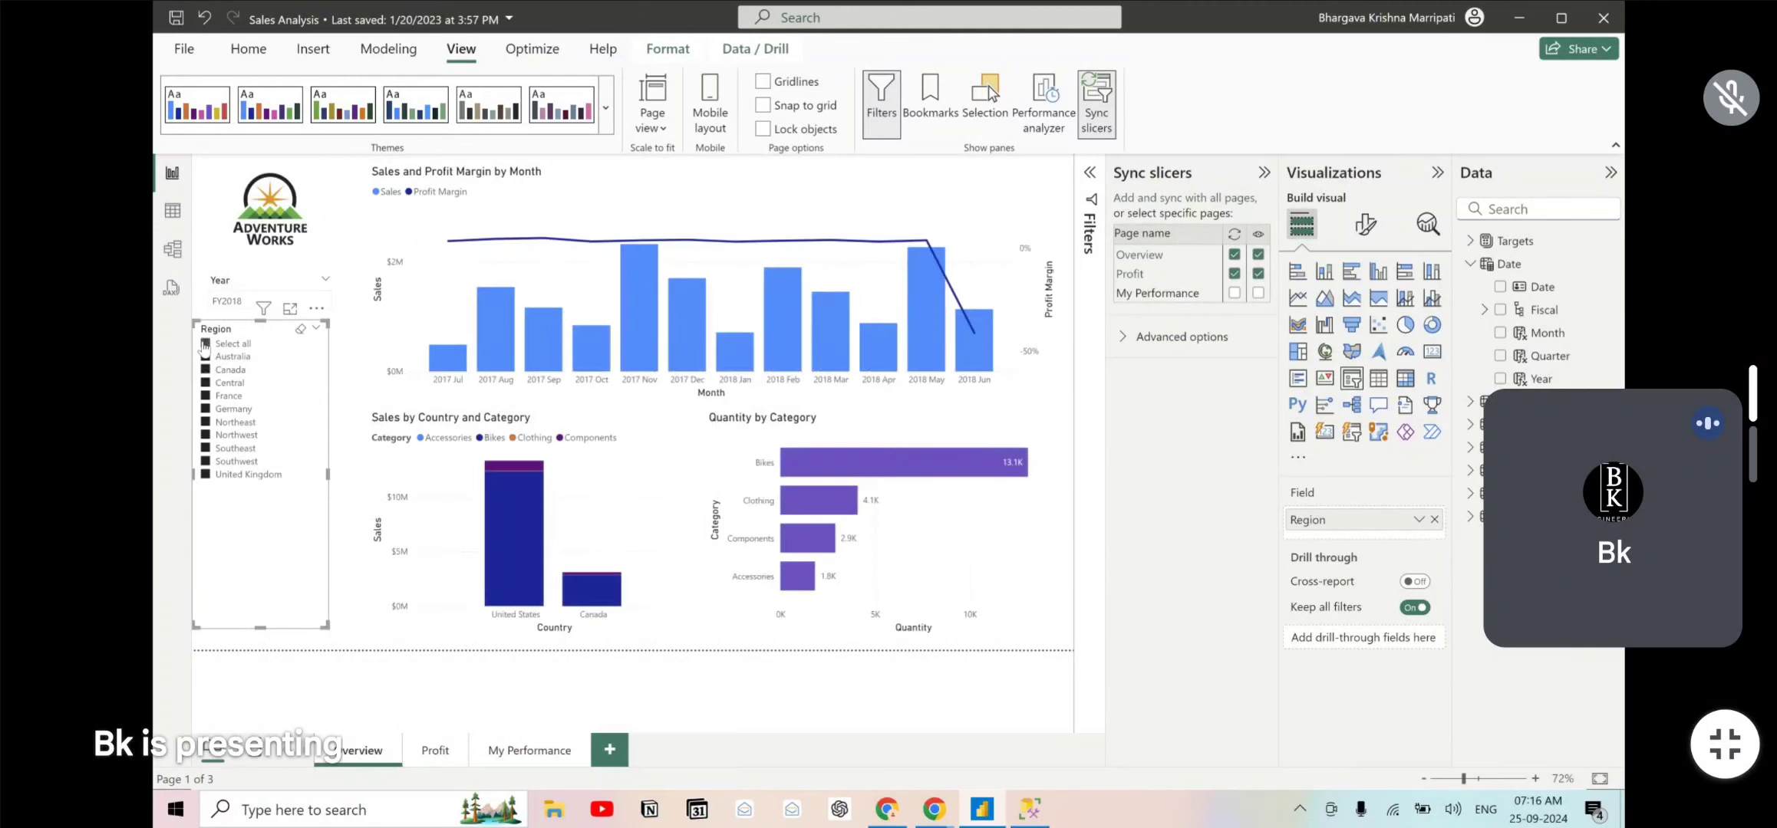
{"action": "left_click", "coordinate": [204, 475]}
{"action": "left_click", "coordinate": [204, 475]}
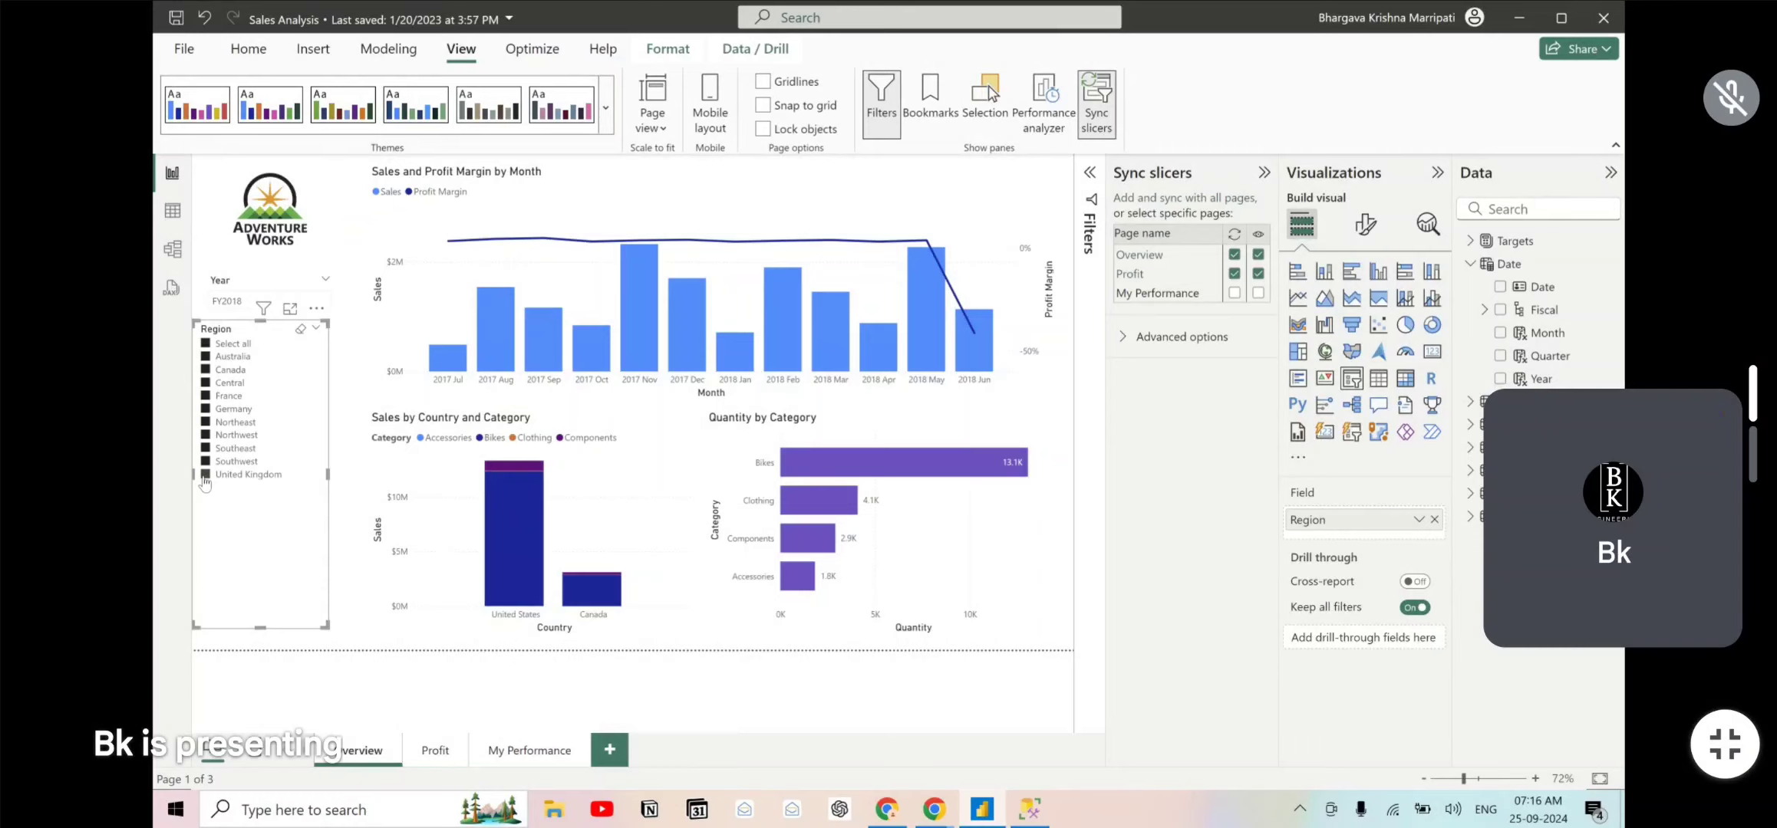
{"action": "left_click", "coordinate": [206, 345]}
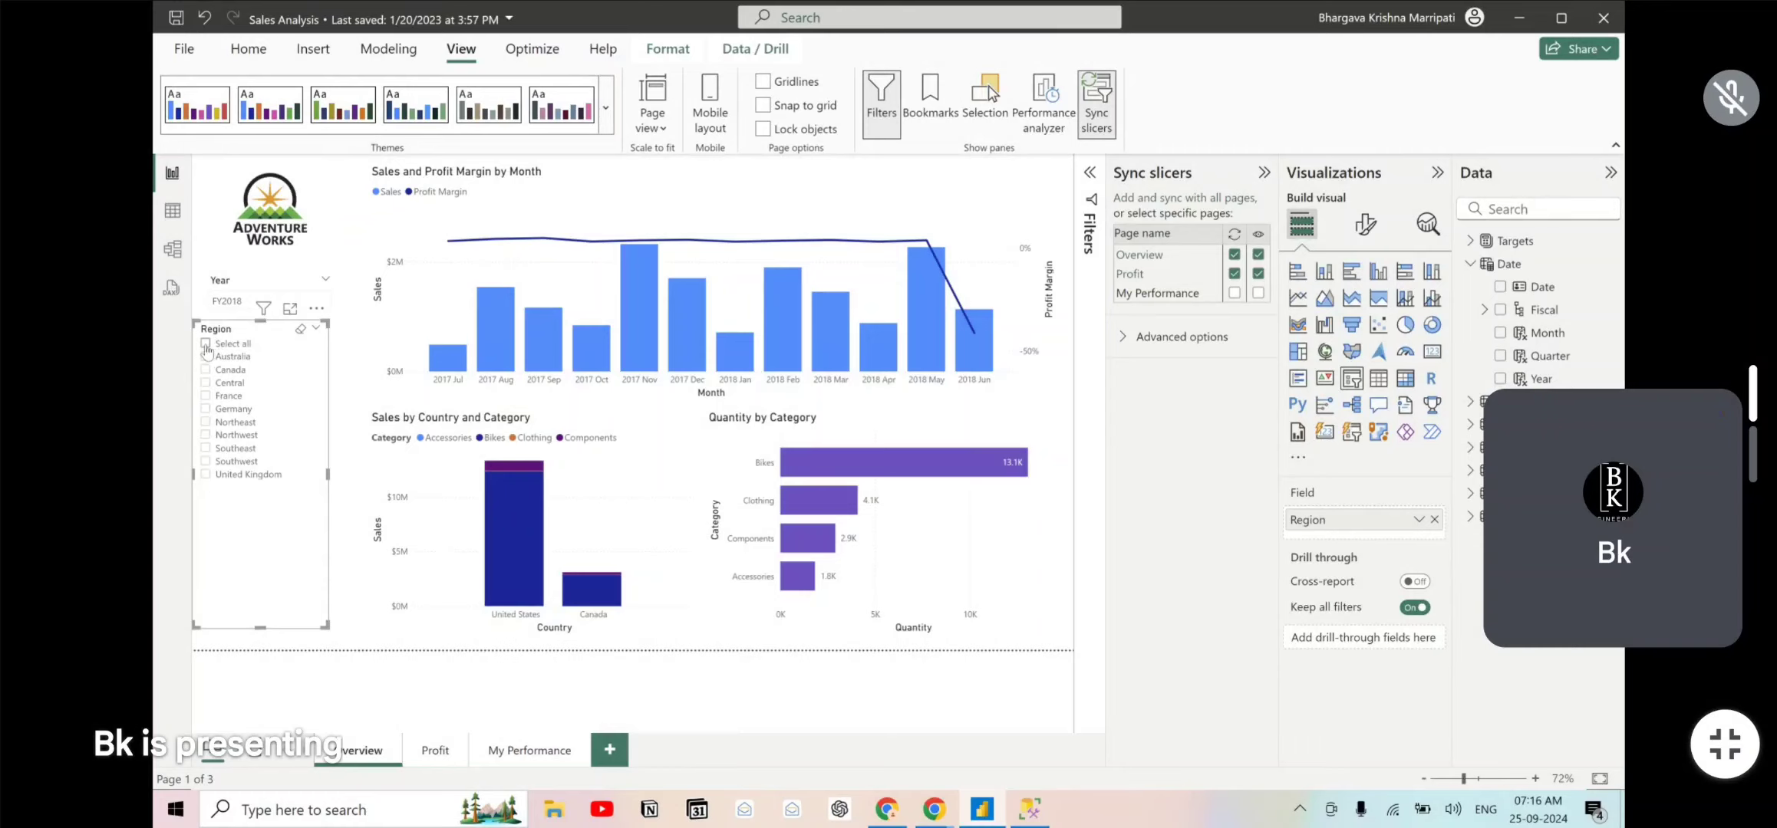
{"action": "left_click", "coordinate": [205, 461]}
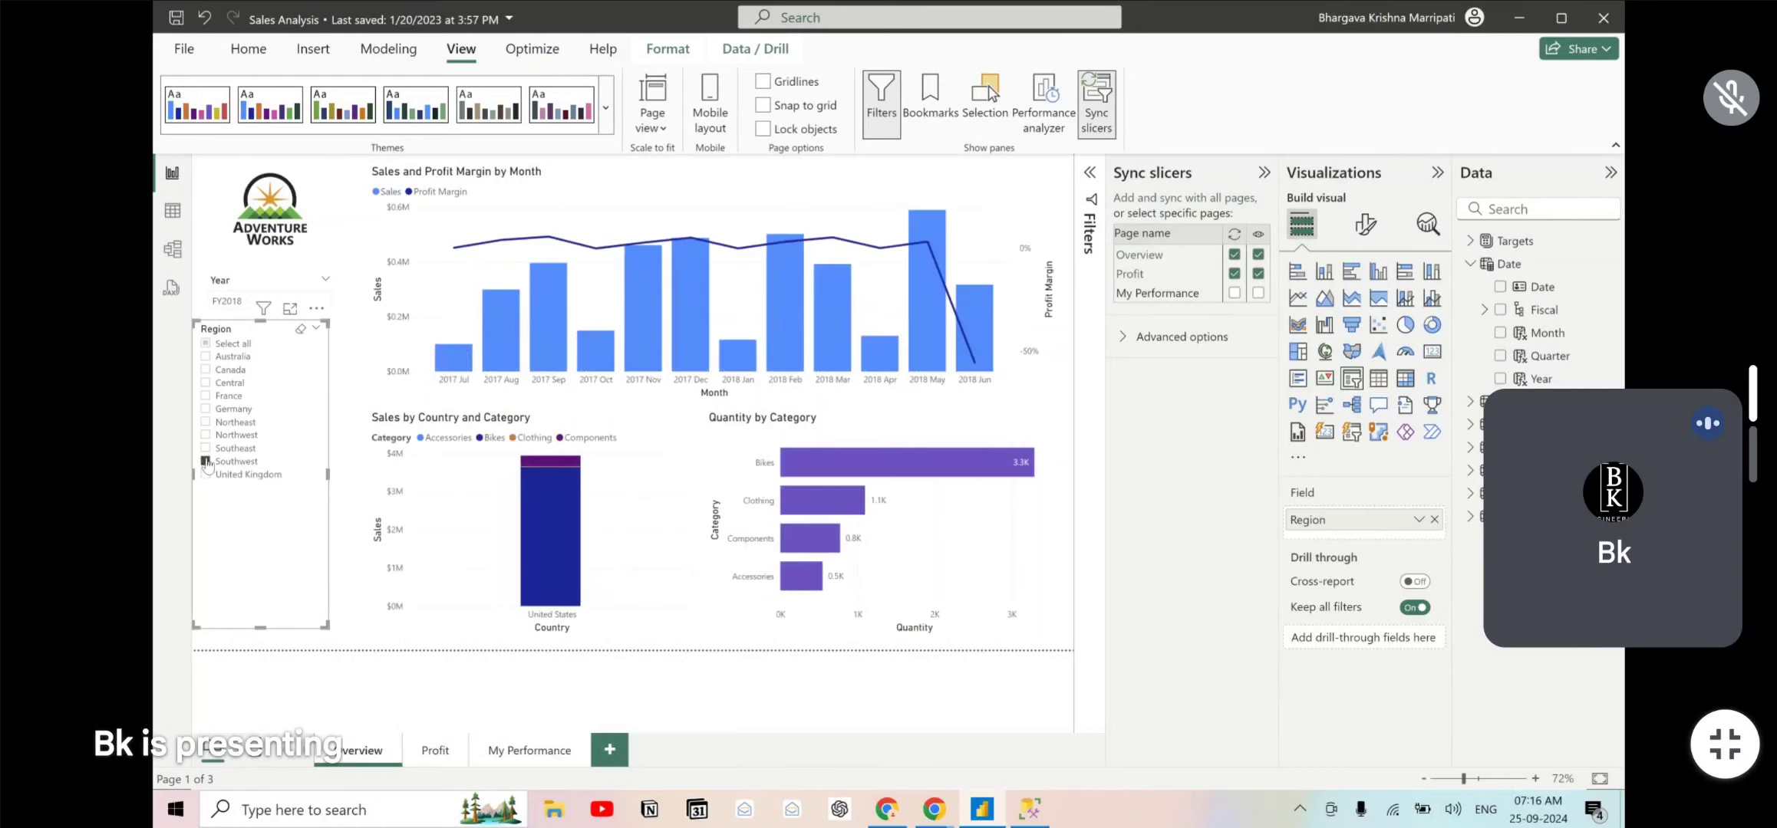
{"action": "left_click", "coordinate": [435, 749]}
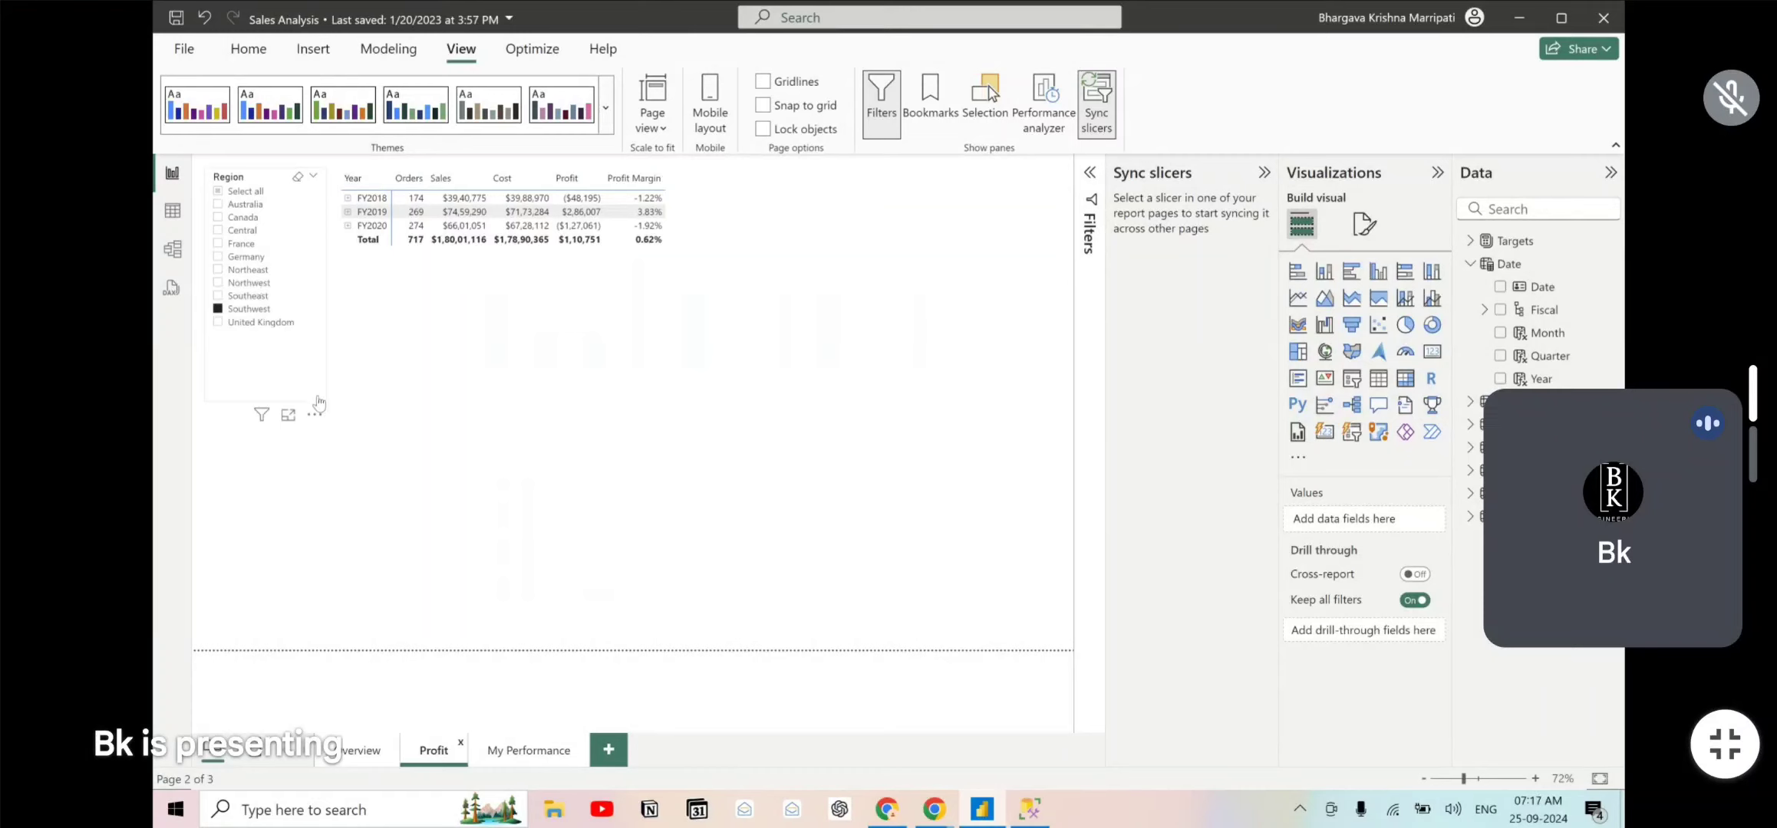
- Return to the Overview page and collapse the Sync slicers pane
{"action": "left_click", "coordinate": [345, 756]}
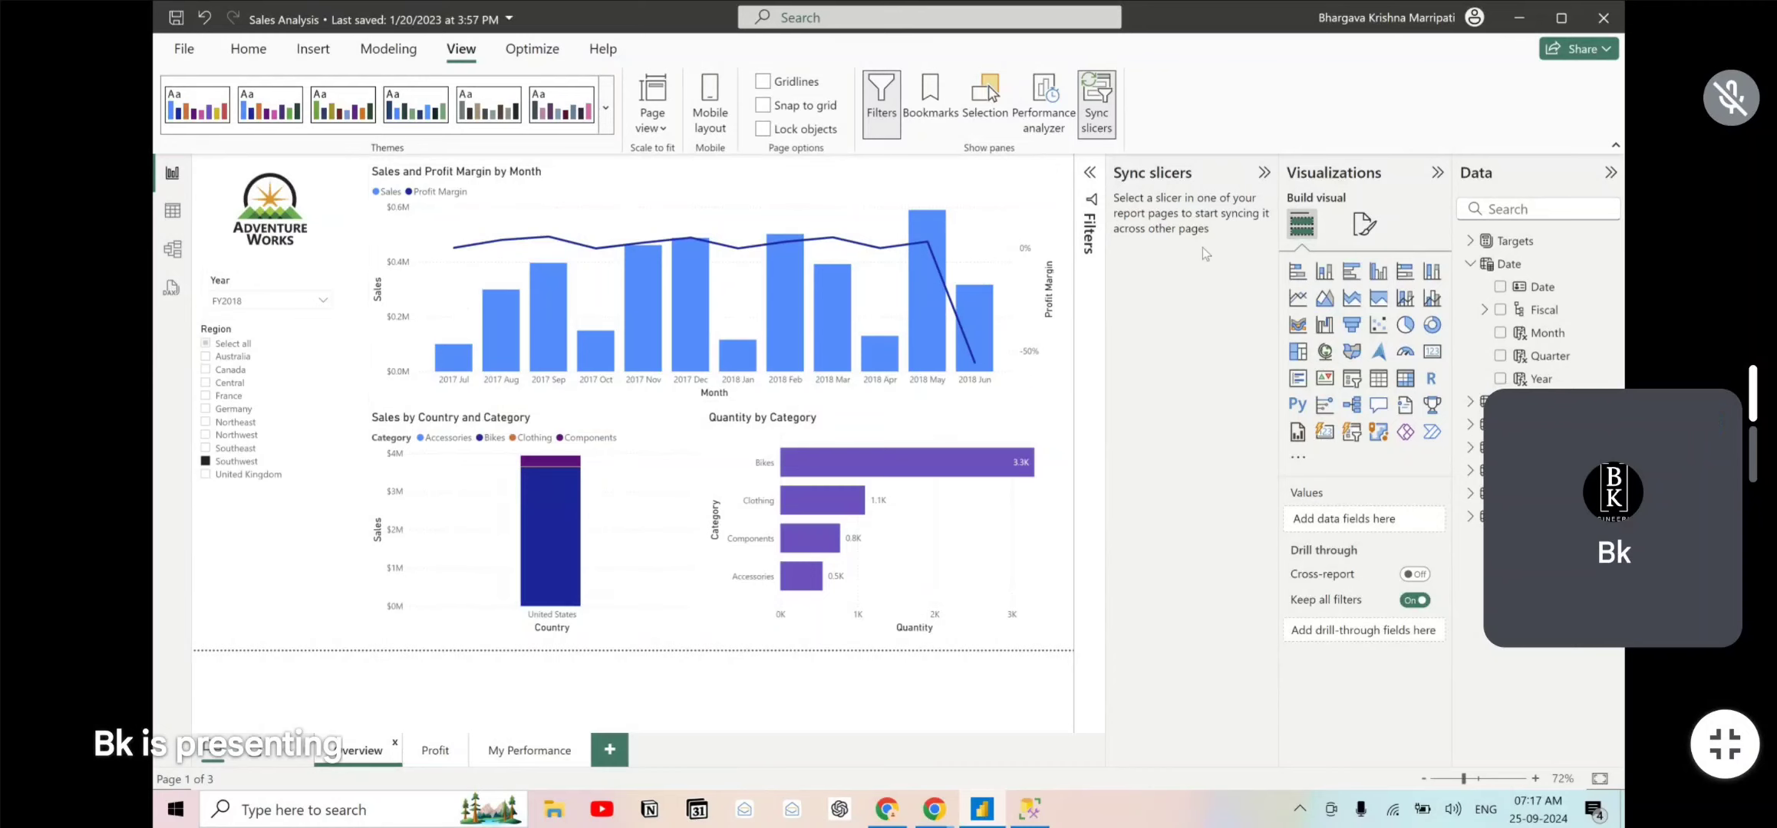
{"action": "left_click", "coordinate": [1262, 174]}
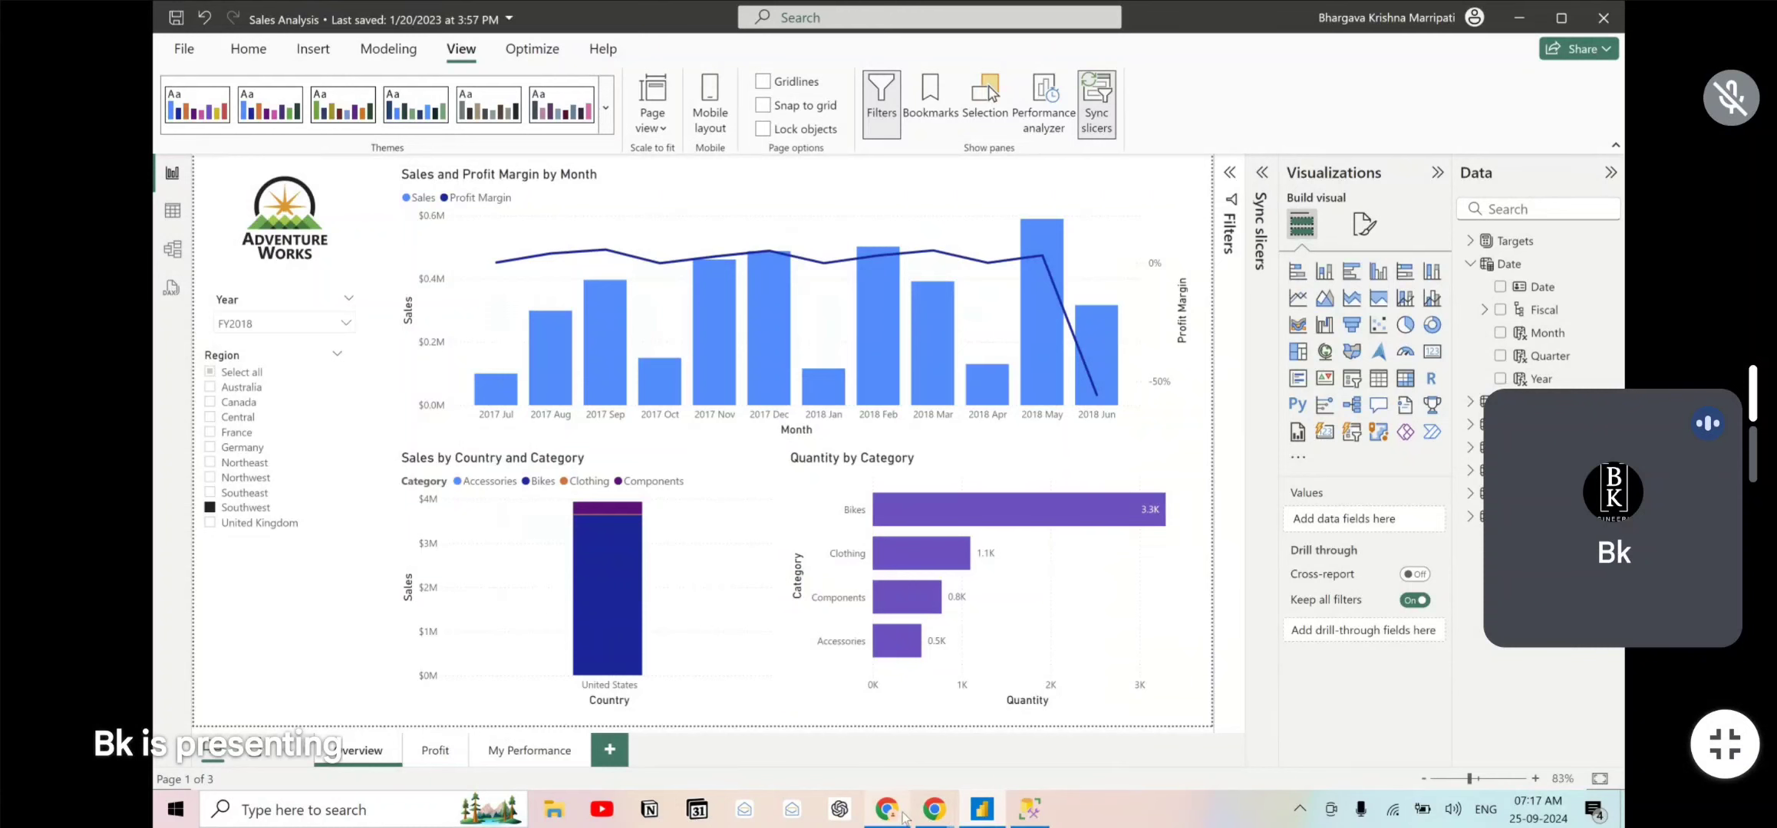
- Switch to the GitHub lab instructions in Chrome and review the Sync slicers and Configure a drill through page sections
{"action": "mouse_move", "coordinate": [939, 806]}
{"action": "mouse_move", "coordinate": [903, 722]}
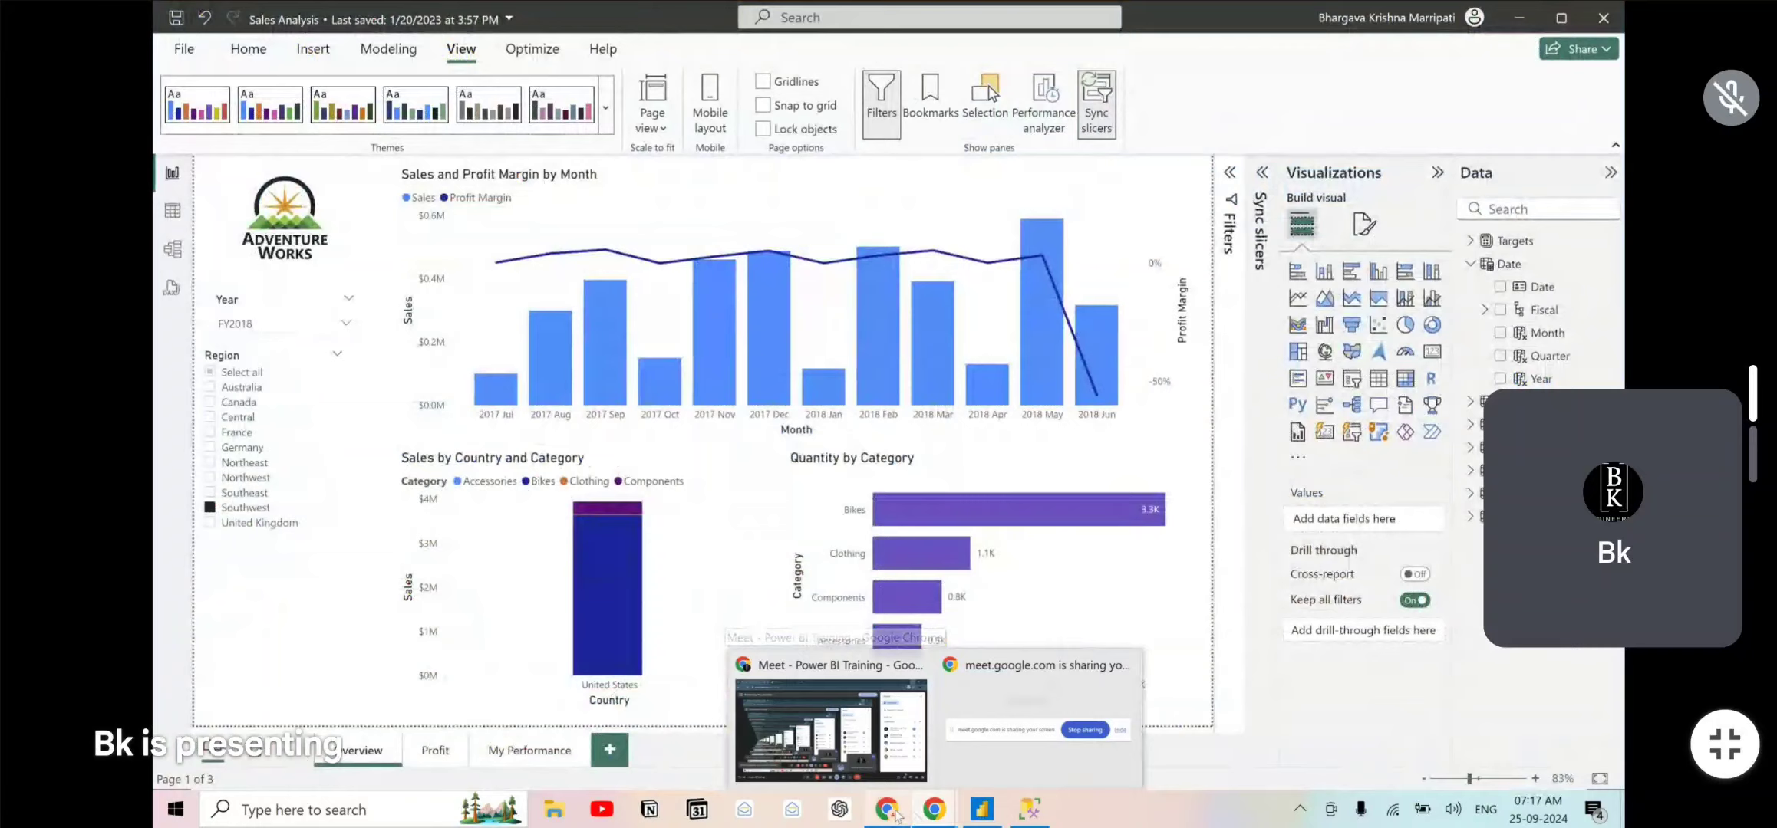
{"action": "left_click", "coordinate": [898, 814]}
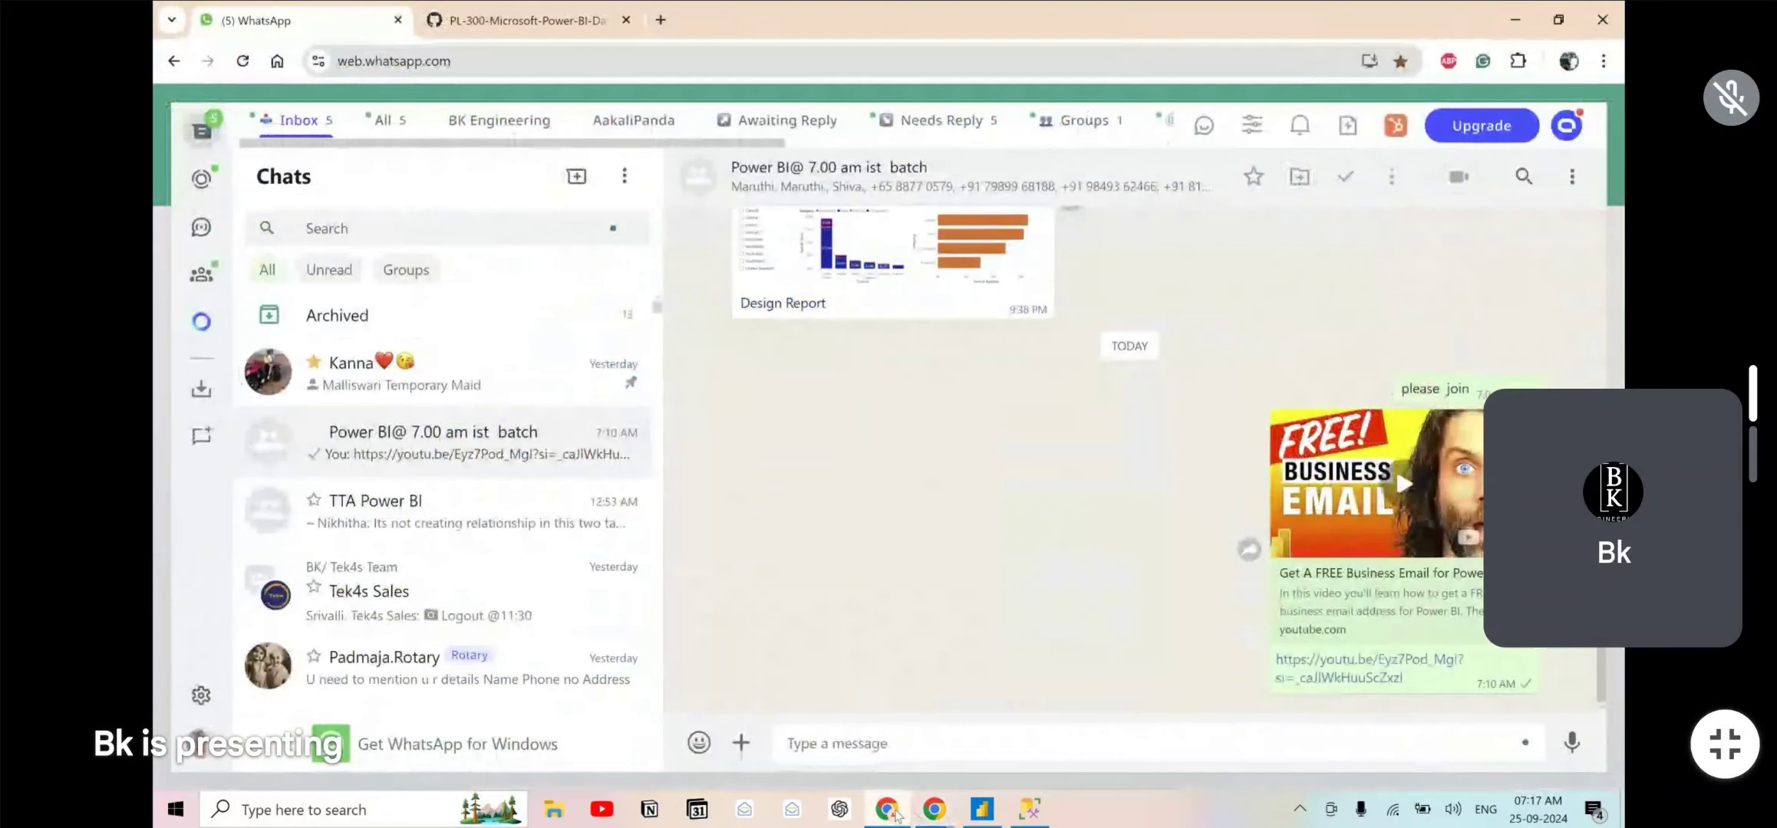
{"action": "left_click", "coordinate": [522, 21]}
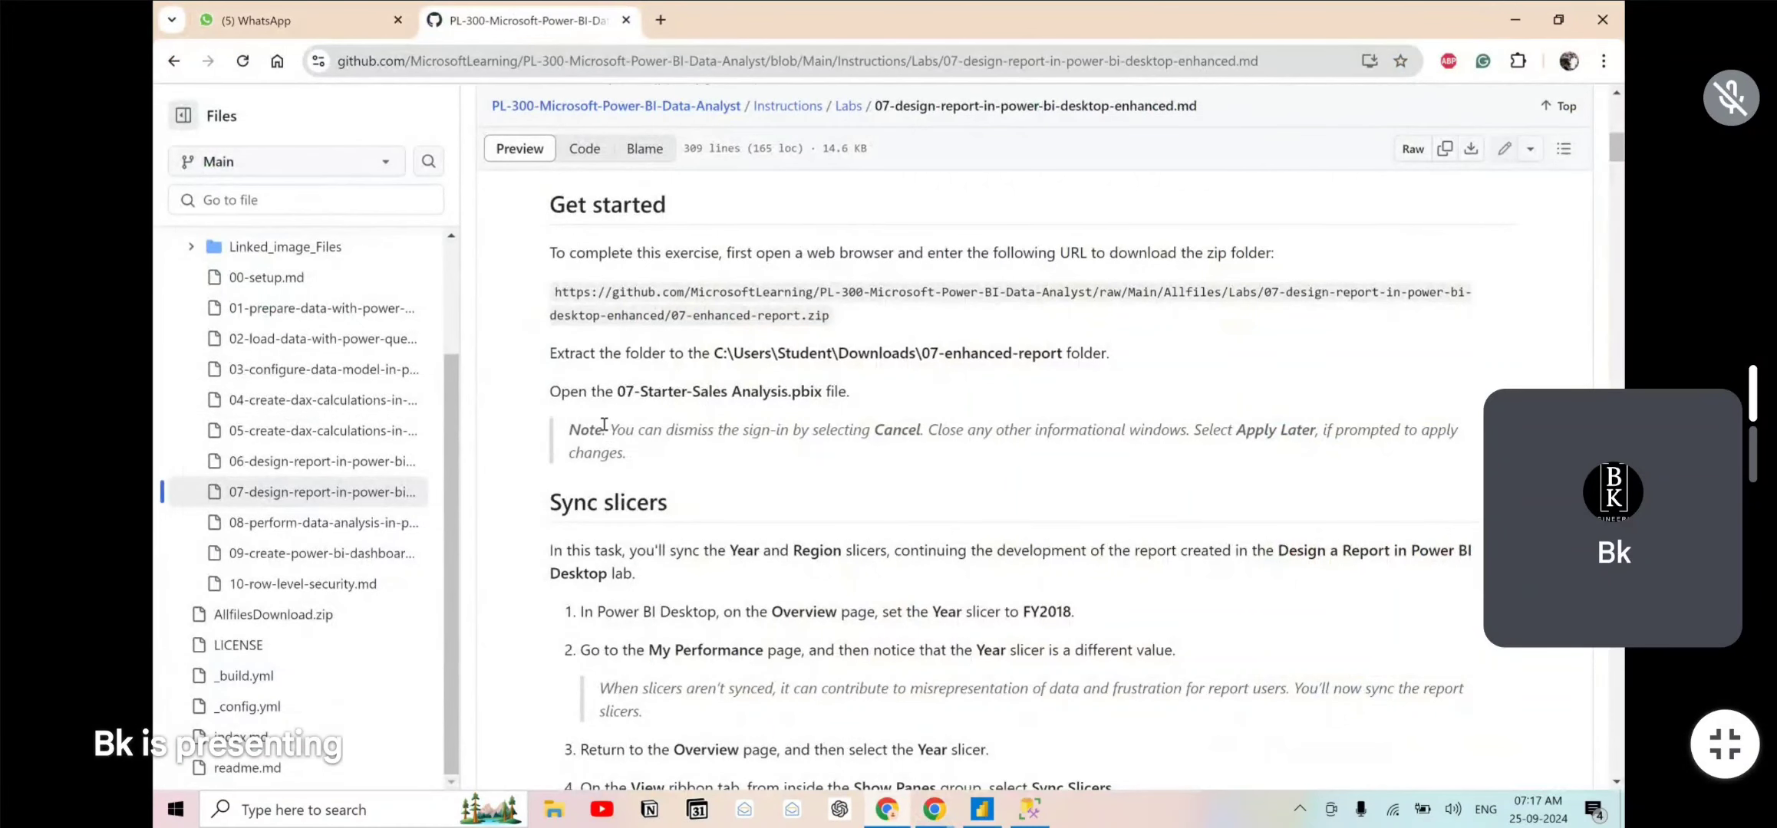
{"action": "scroll", "coordinate": [634, 543], "scroll_direction": "down", "scroll_amount": 1}
{"action": "left_click_drag", "start_coordinate": [692, 412], "coordinate": [547, 425]}
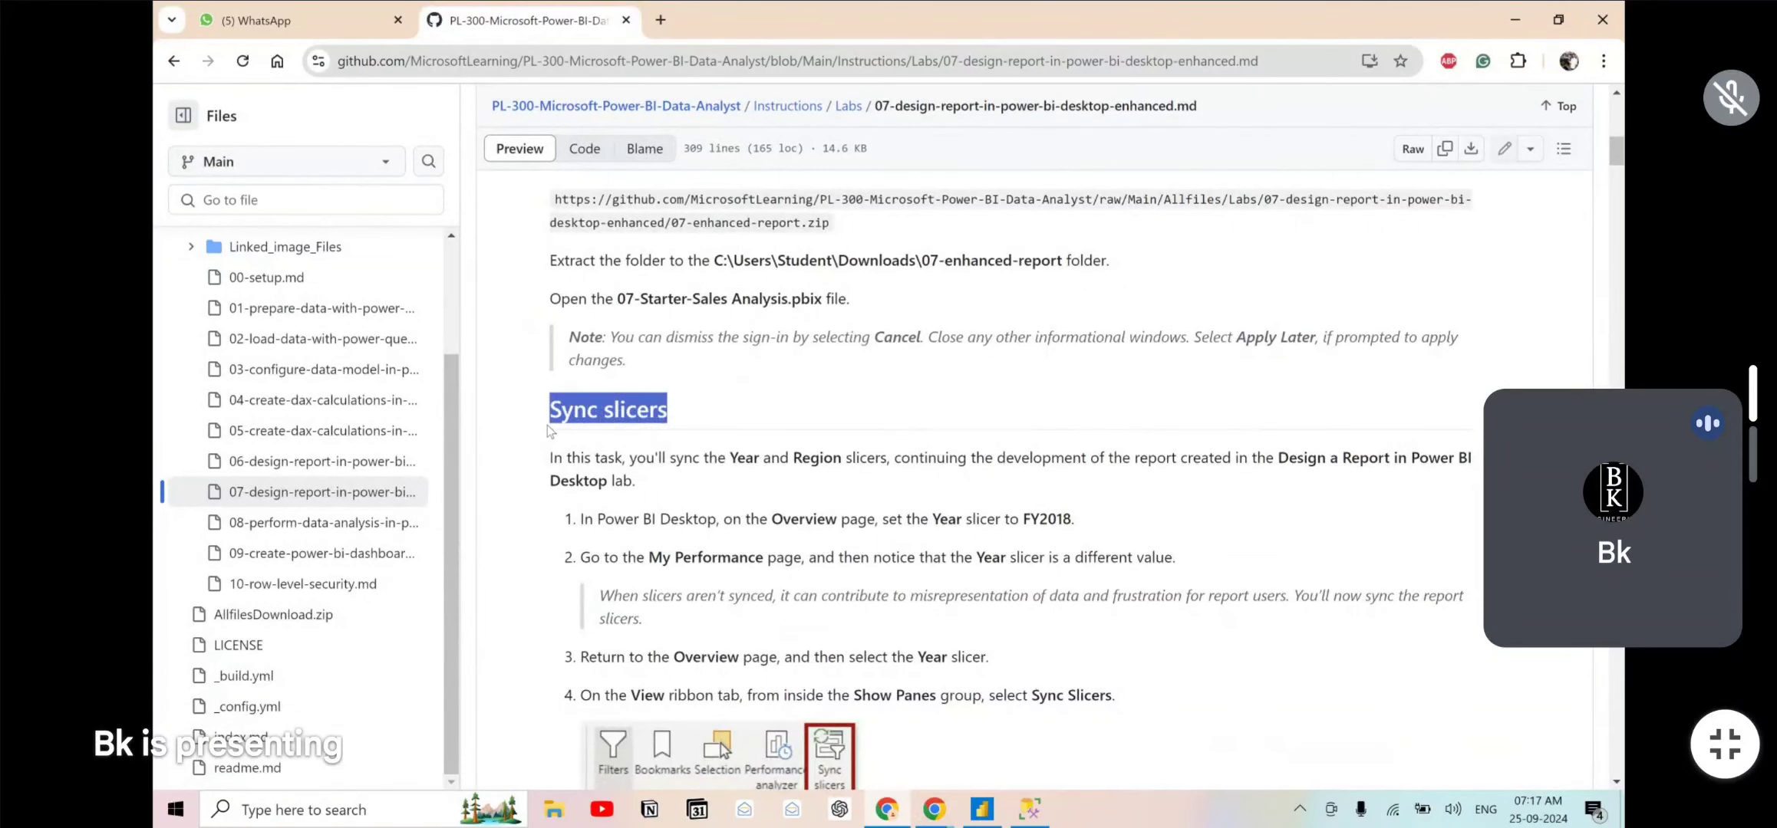
{"action": "scroll", "coordinate": [547, 425], "scroll_direction": "down", "scroll_amount": 5}
{"action": "scroll", "coordinate": [547, 425], "scroll_direction": "up", "scroll_amount": 5}
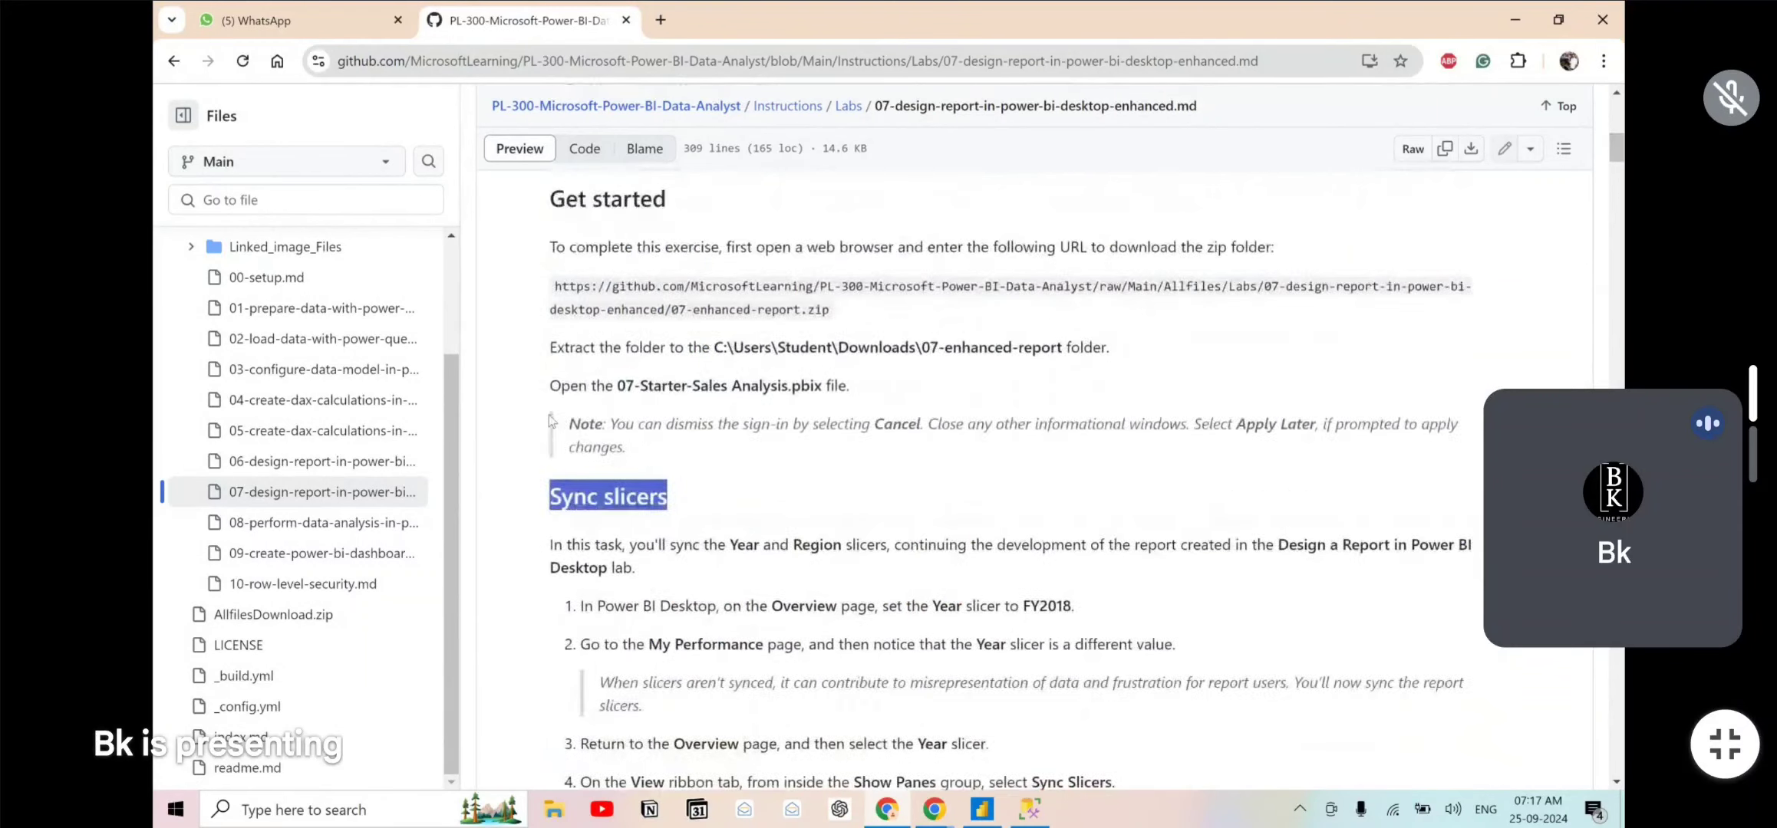
{"action": "scroll", "coordinate": [547, 421], "scroll_direction": "down", "scroll_amount": 3}
{"action": "scroll", "coordinate": [691, 549], "scroll_direction": "down", "scroll_amount": 4}
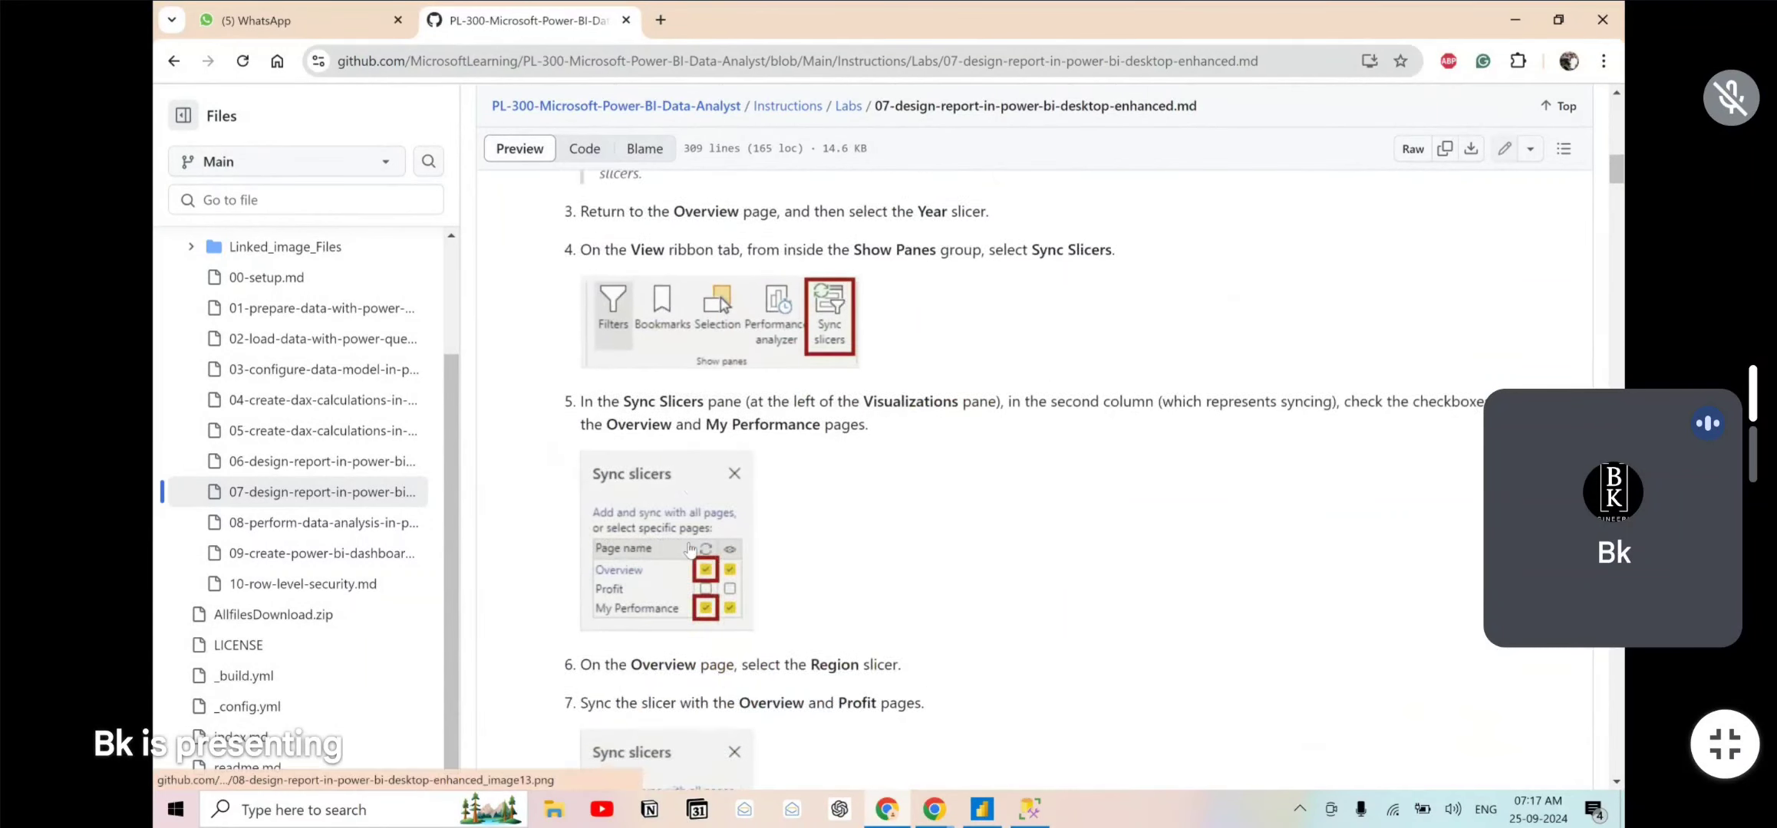
{"action": "scroll", "coordinate": [690, 548], "scroll_direction": "down", "scroll_amount": 10}
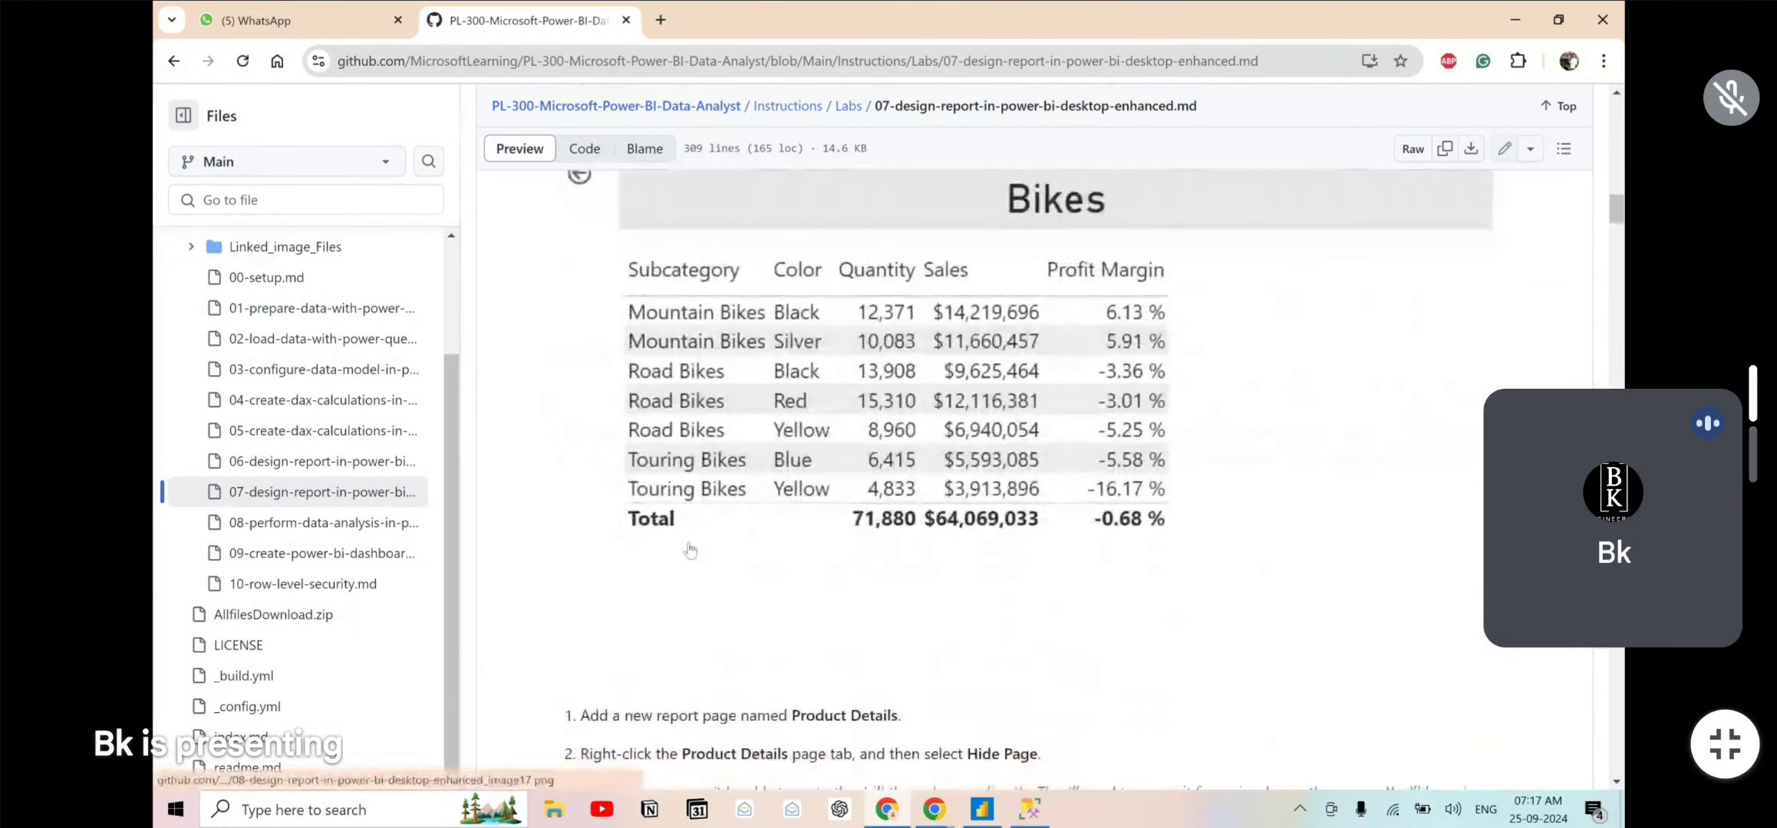
{"action": "scroll", "coordinate": [690, 550], "scroll_direction": "up", "scroll_amount": 4}
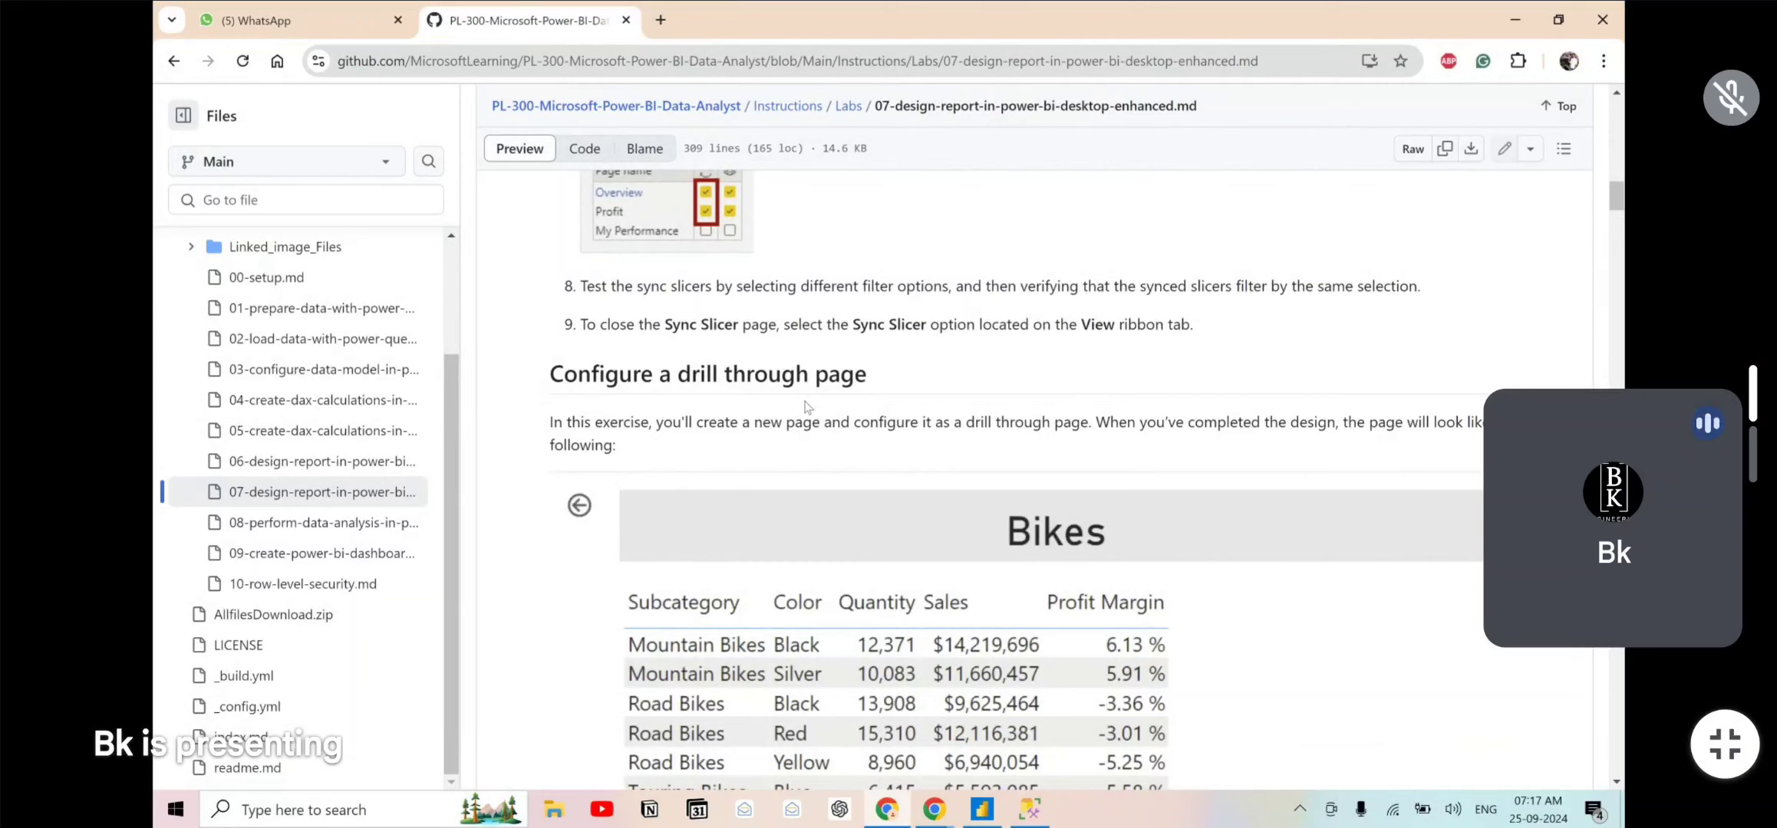
{"action": "scroll", "coordinate": [807, 407], "scroll_direction": "down", "scroll_amount": 7}
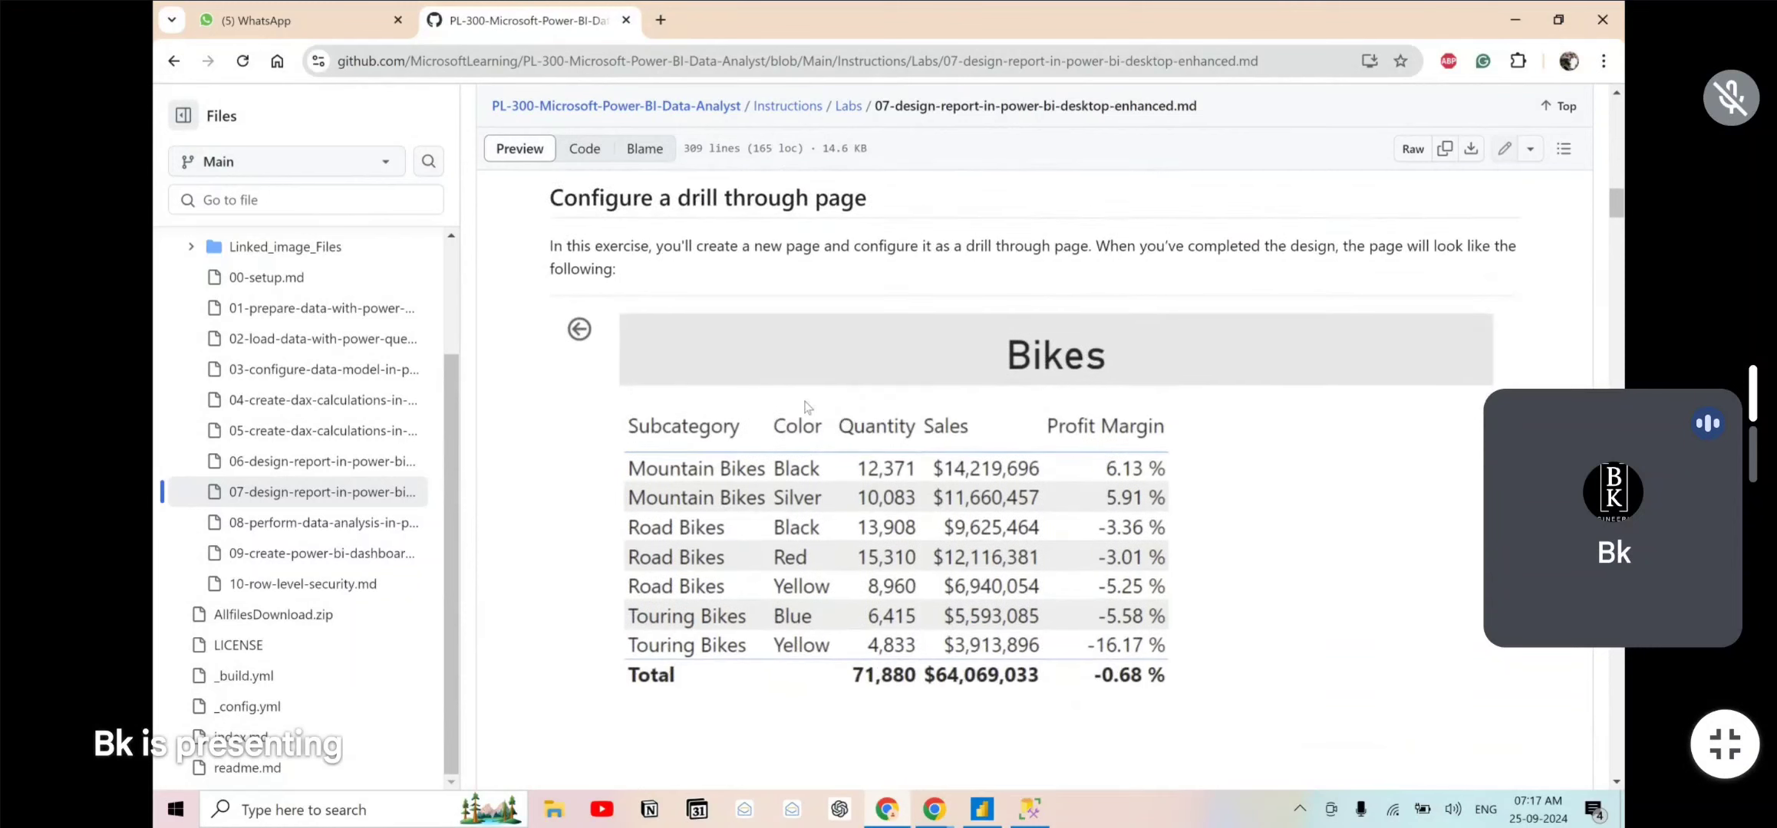
- Copy the page name Product Details from the first drill-through instruction
{"action": "left_click_drag", "start_coordinate": [800, 445], "coordinate": [900, 441]}
{"action": "key", "text": "ctrl+c"}
{"action": "left_click", "coordinate": [891, 441]}
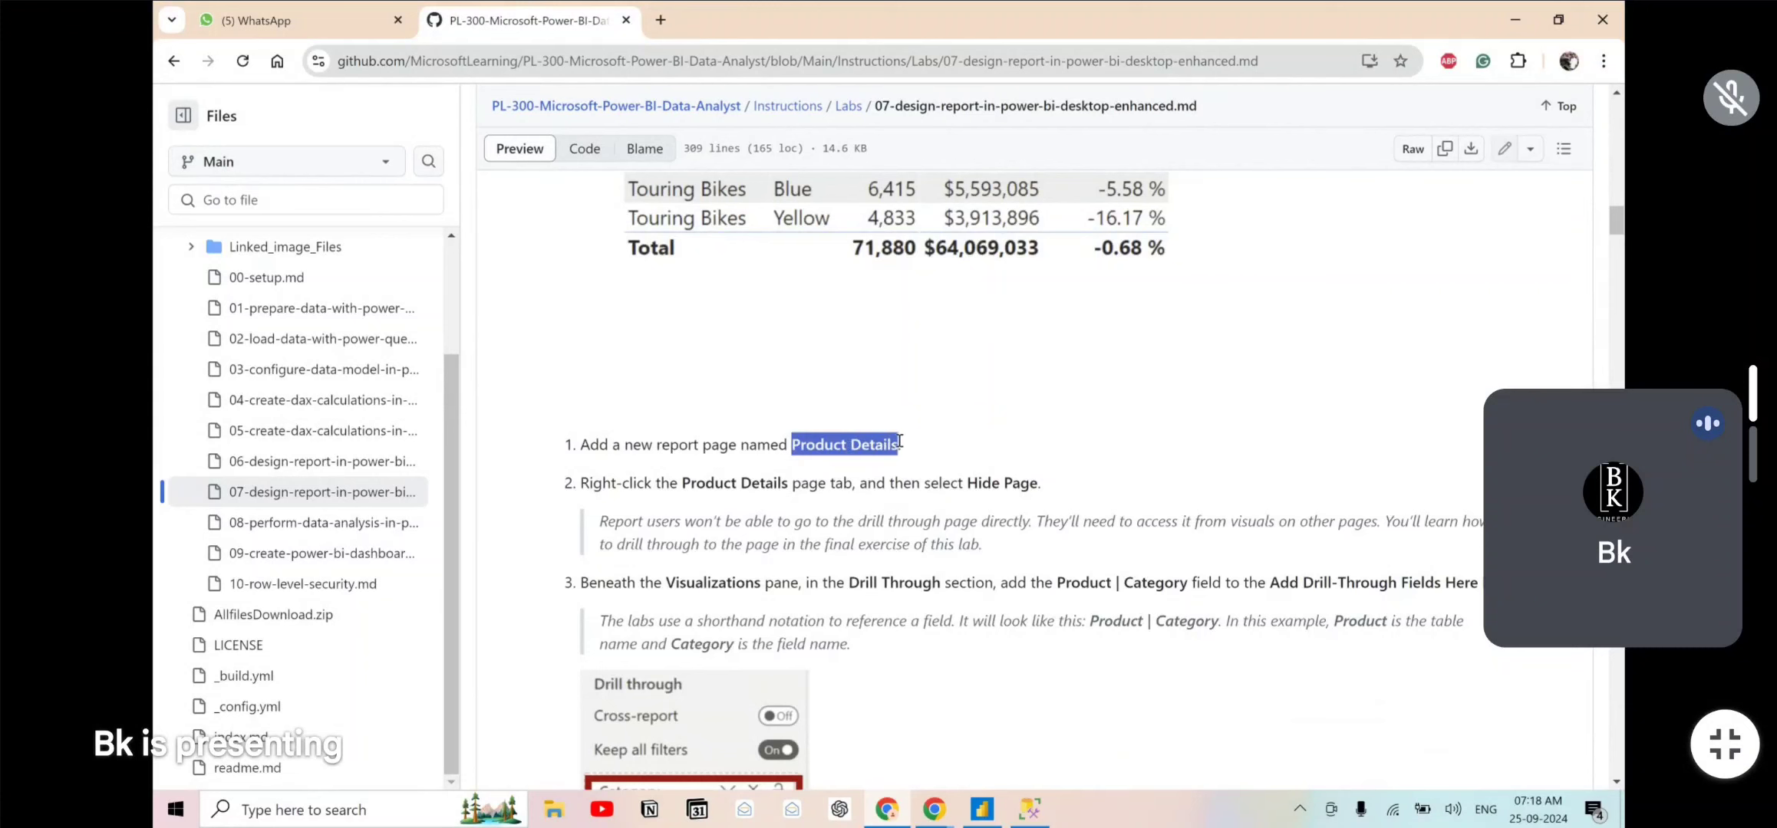
- Switch to Power BI Desktop, add a new report page and name it Product Details
{"action": "key", "text": "alt+Tab"}
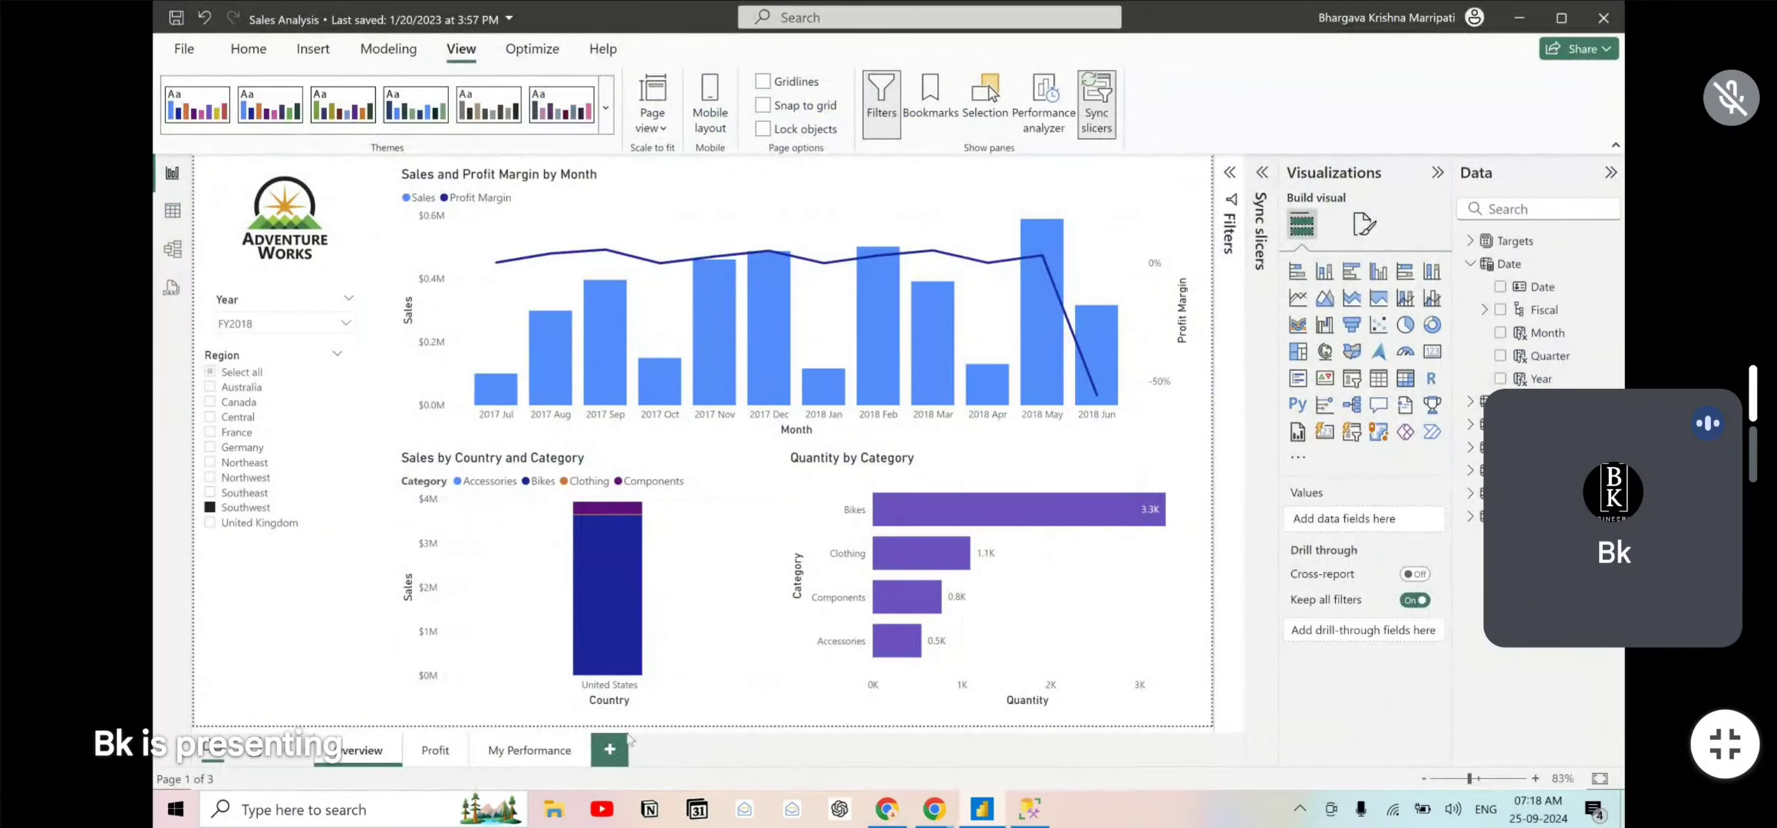
{"action": "left_click", "coordinate": [610, 750]}
{"action": "right_click", "coordinate": [626, 753]}
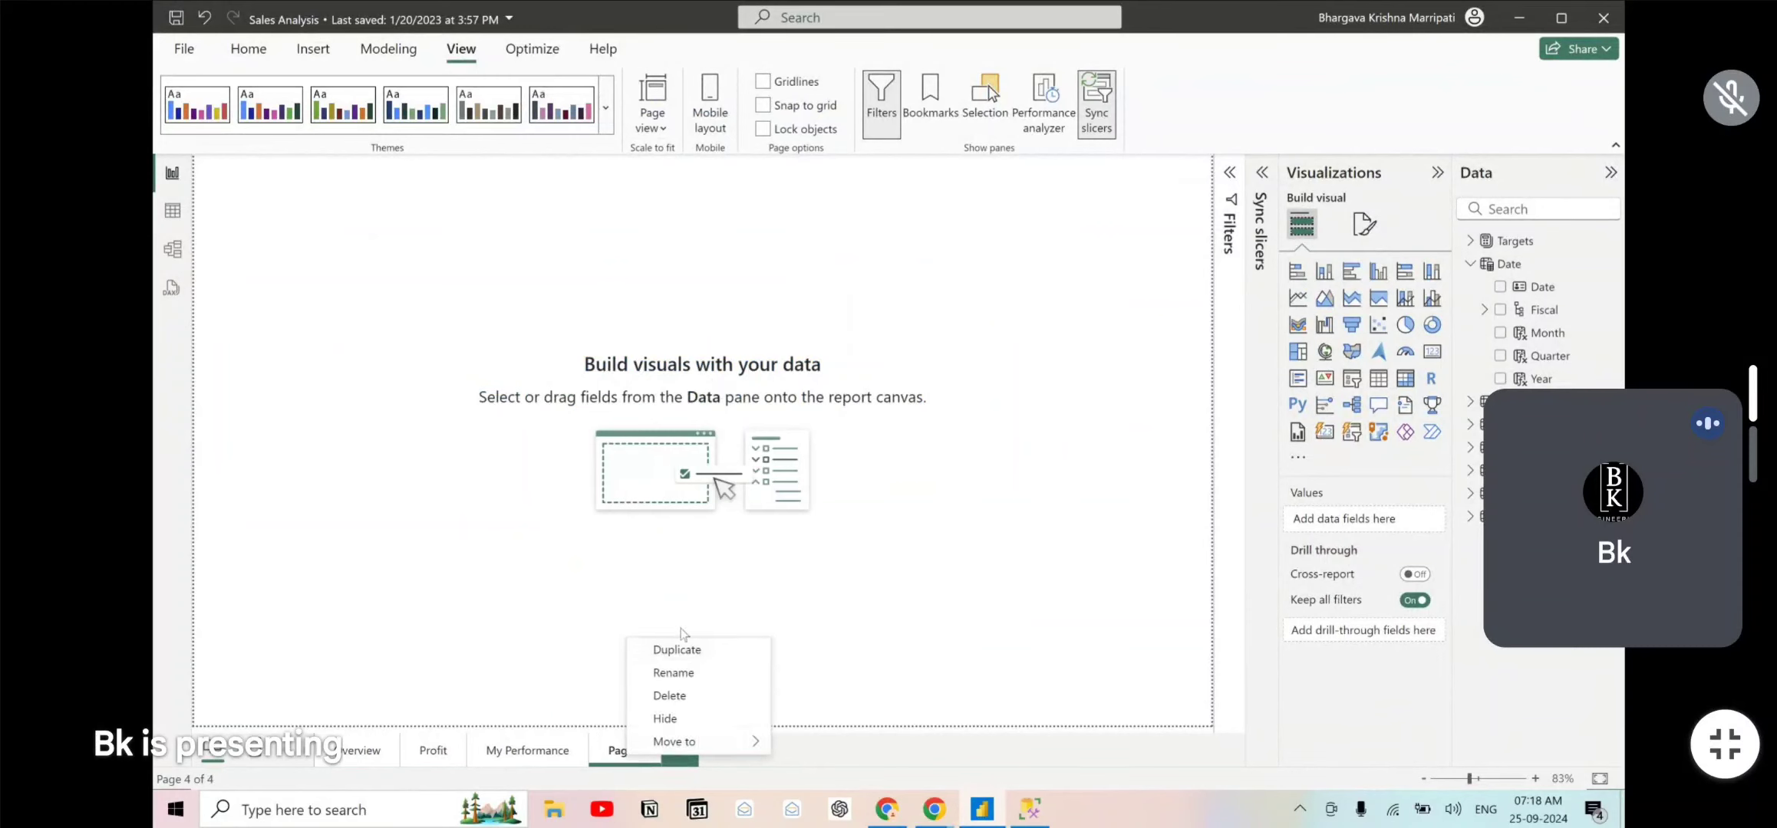
{"action": "left_click", "coordinate": [691, 673]}
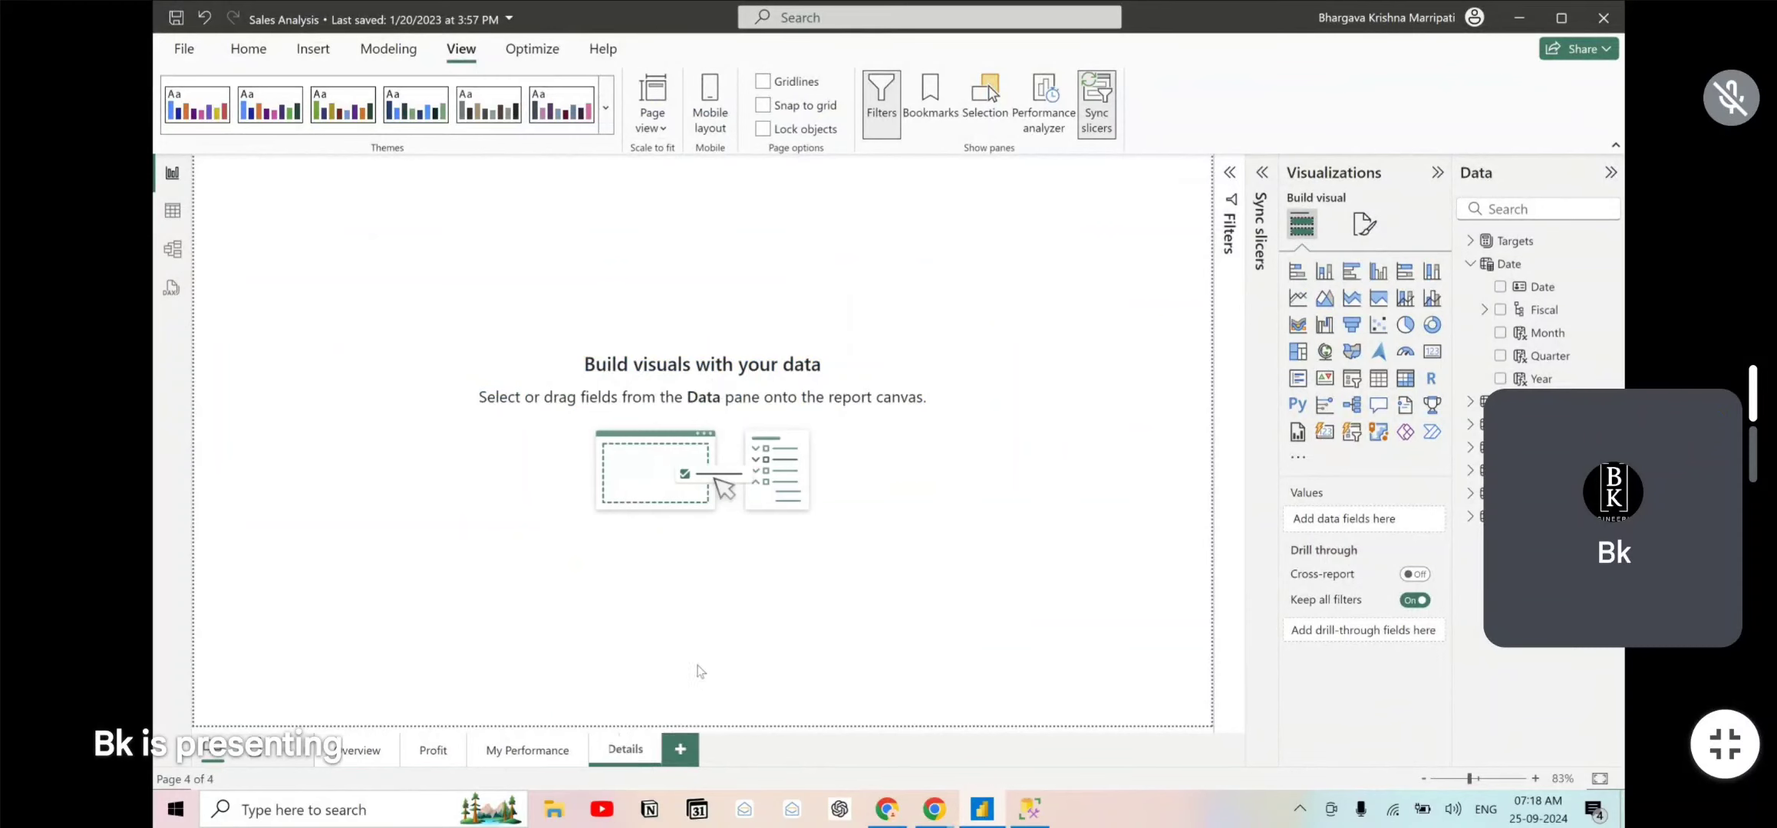
{"action": "key", "text": "ctrl+v"}
{"action": "double_click", "coordinate": [659, 754]}
{"action": "left_click", "coordinate": [643, 749]}
{"action": "key", "text": "BackSpace"}
{"action": "key", "text": "BackSpace"}
{"action": "key", "text": "BackSpace"}
{"action": "key", "text": "BackSpace"}
{"action": "key", "text": "BackSpace"}
{"action": "key", "text": "BackSpace"}
{"action": "left_click", "coordinate": [815, 690]}
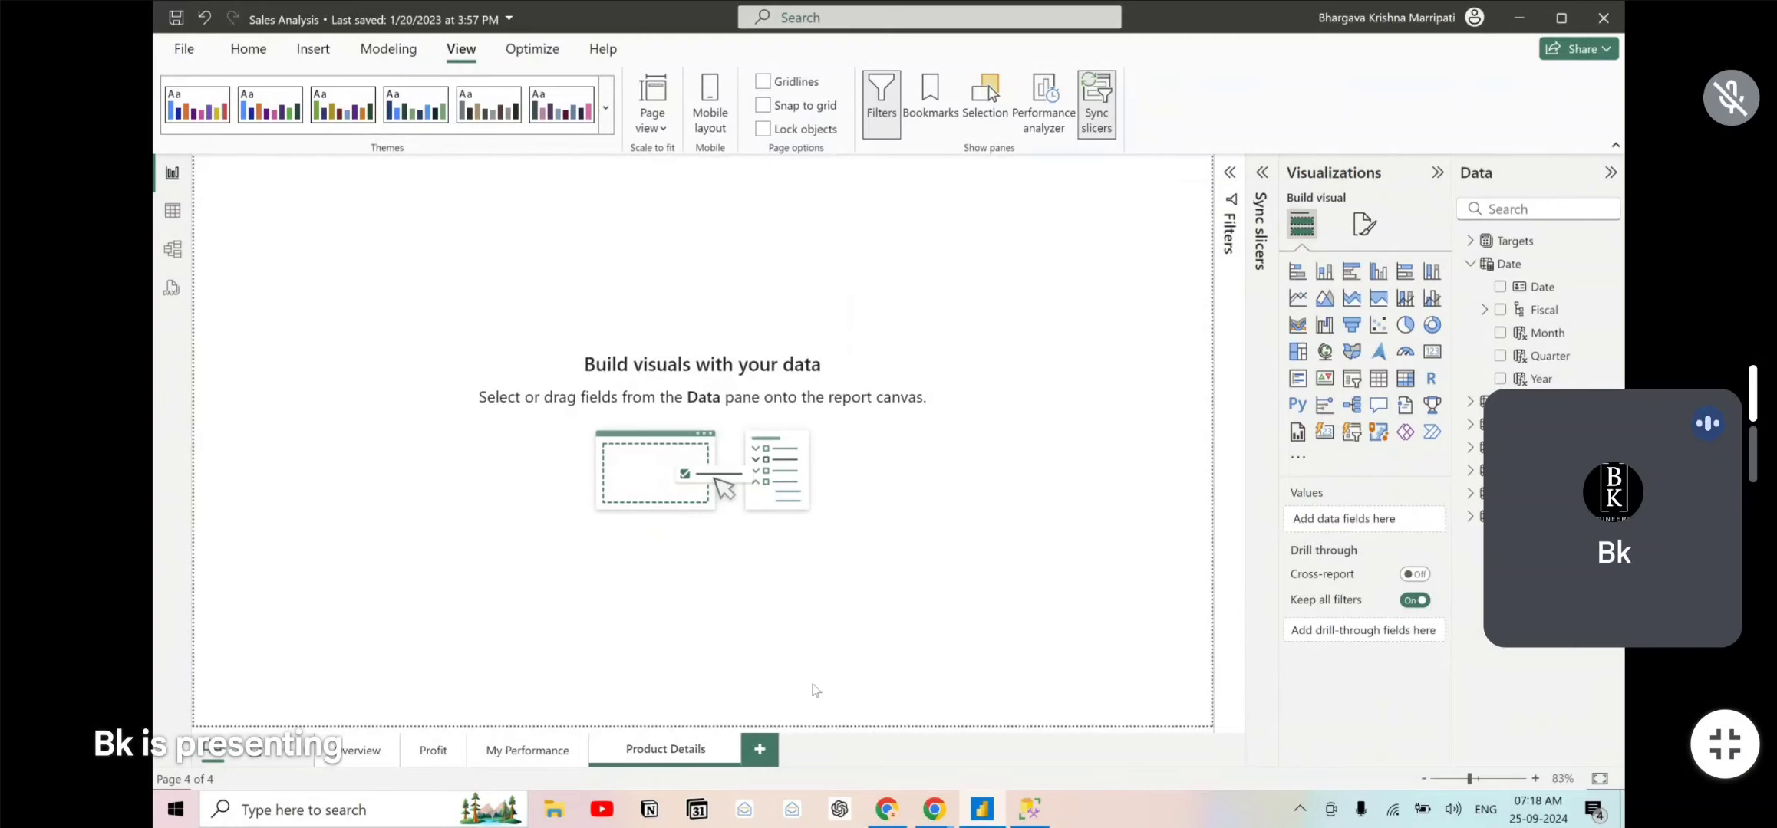
- Check the second drill-through instruction in Chrome and hide the Product Details page in Power BI Desktop
{"action": "key", "text": "alt+Tab"}
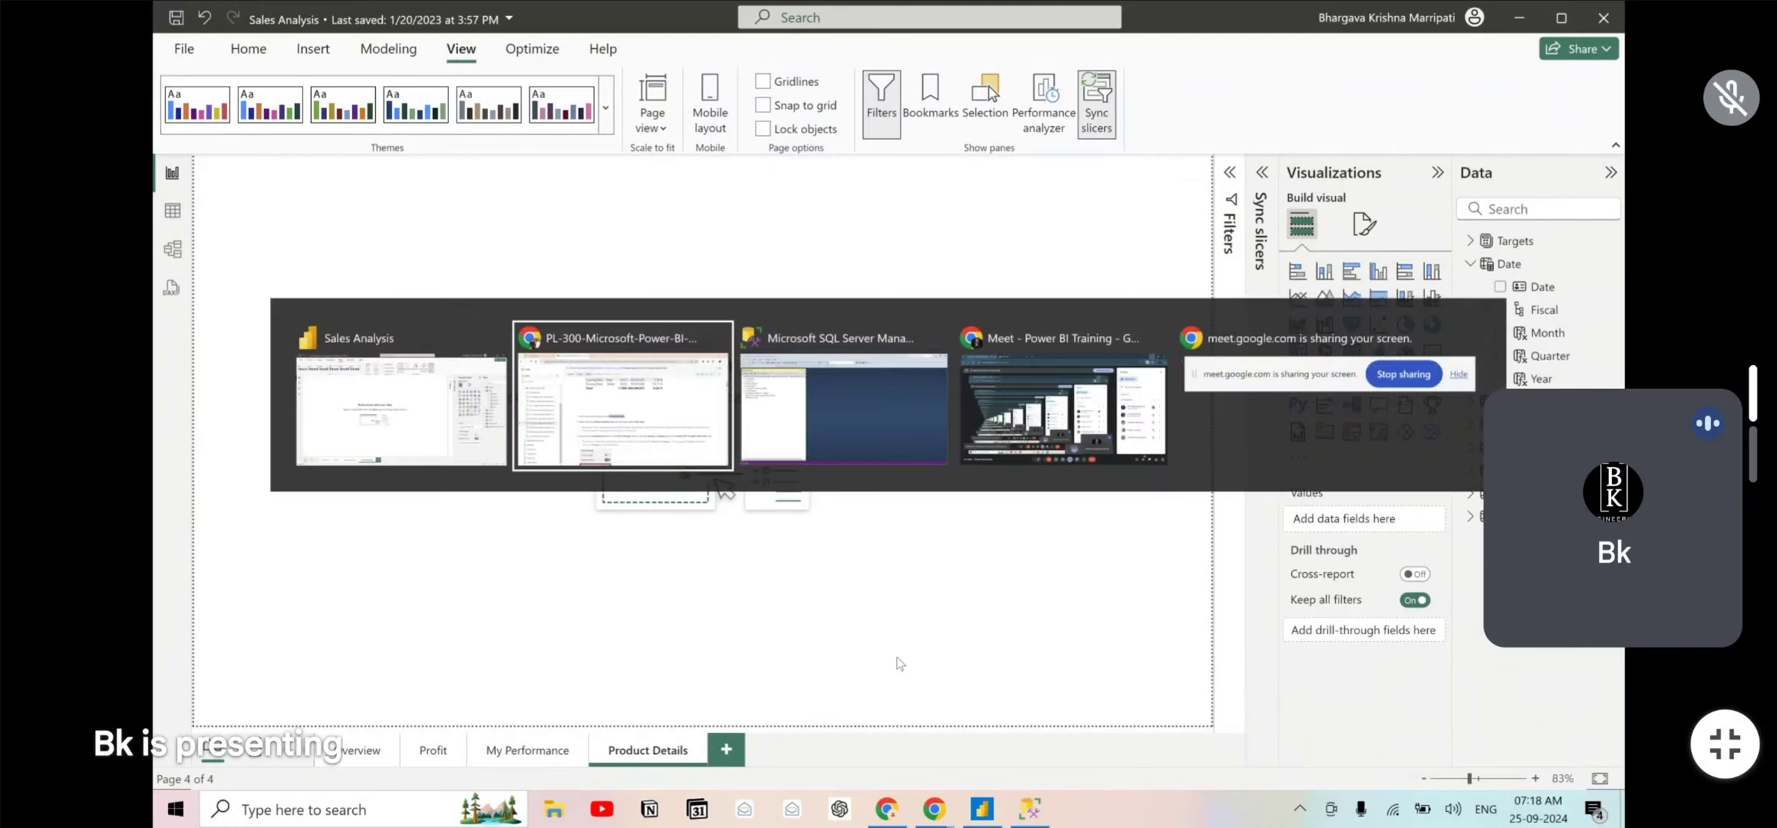
{"action": "scroll", "coordinate": [868, 649], "scroll_direction": "down", "scroll_amount": 1}
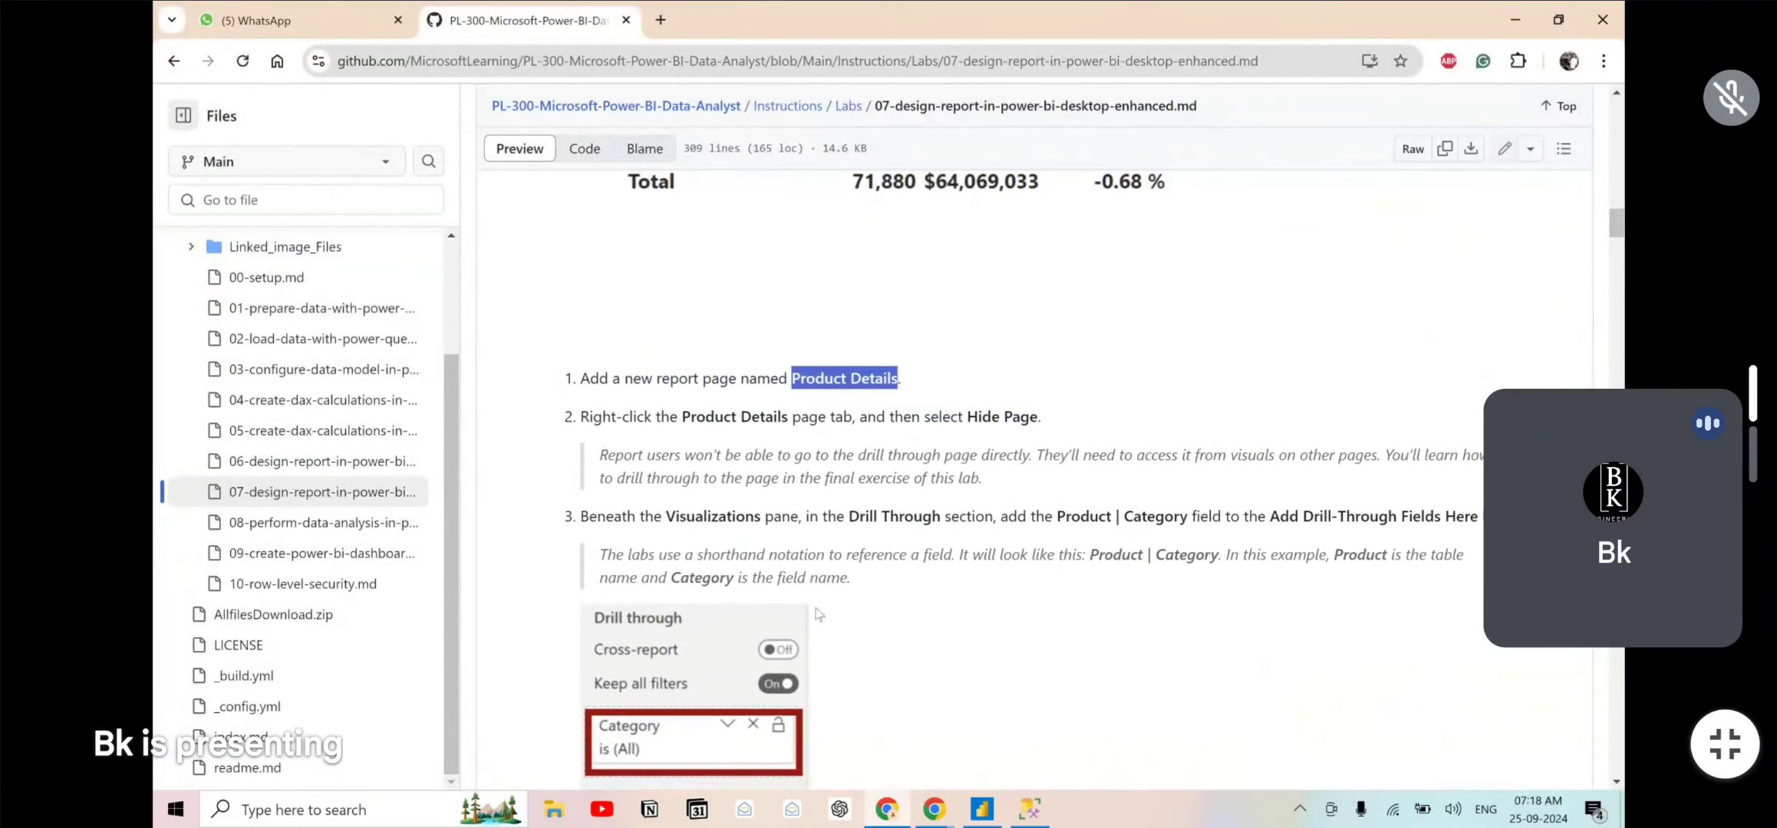
{"action": "left_click_drag", "start_coordinate": [720, 421], "coordinate": [825, 420]}
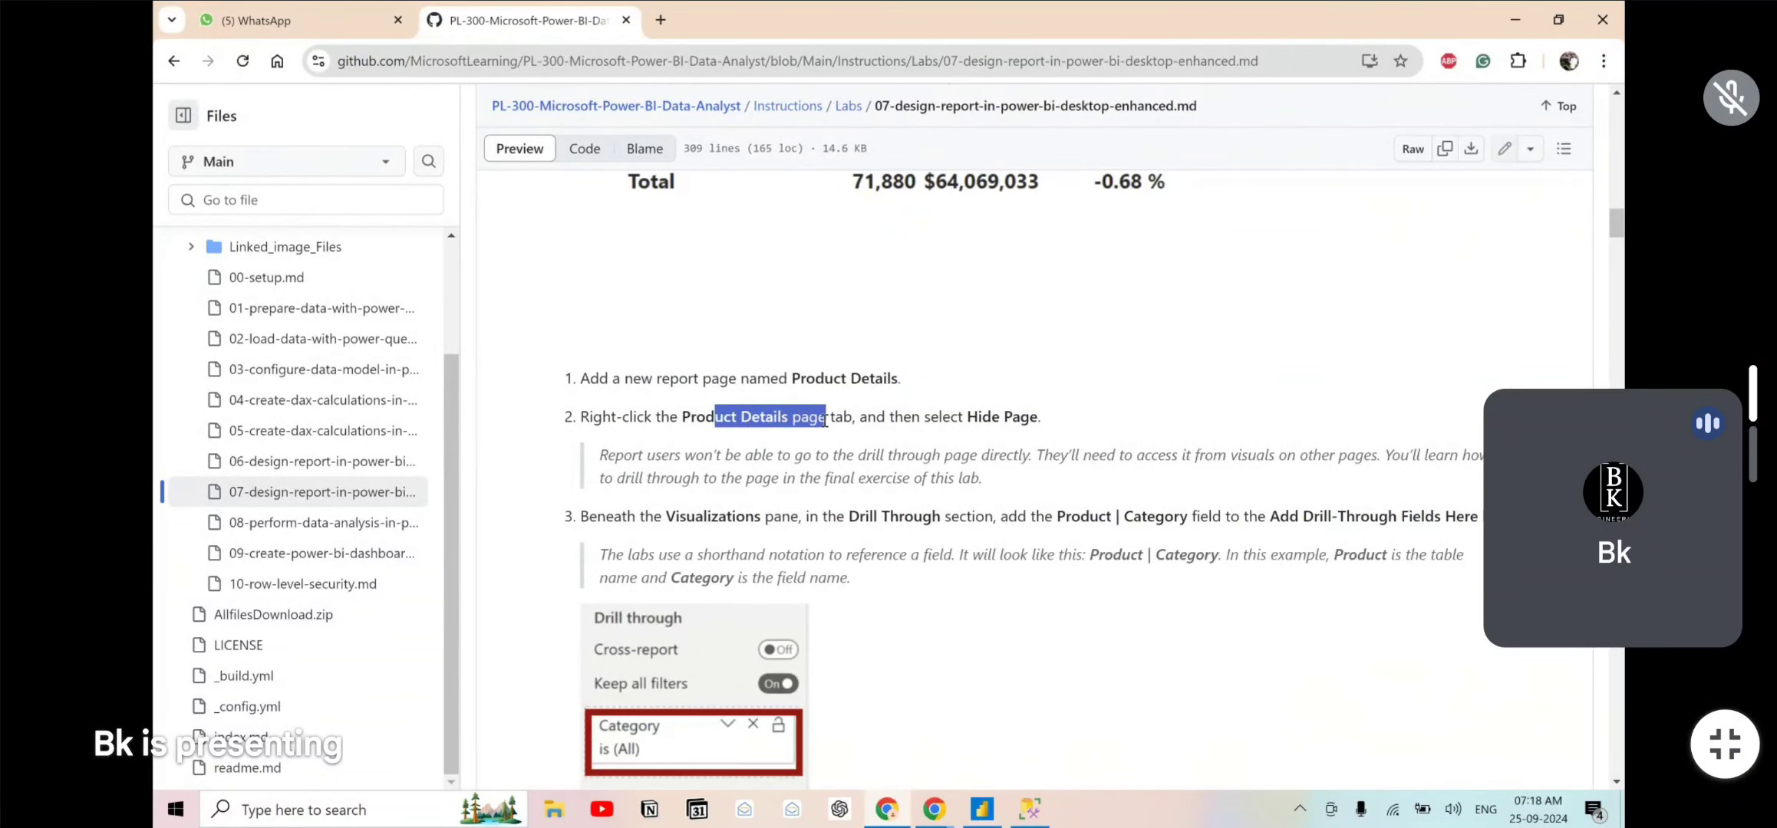
{"action": "left_click", "coordinate": [1011, 412]}
{"action": "key", "text": "alt+Tab"}
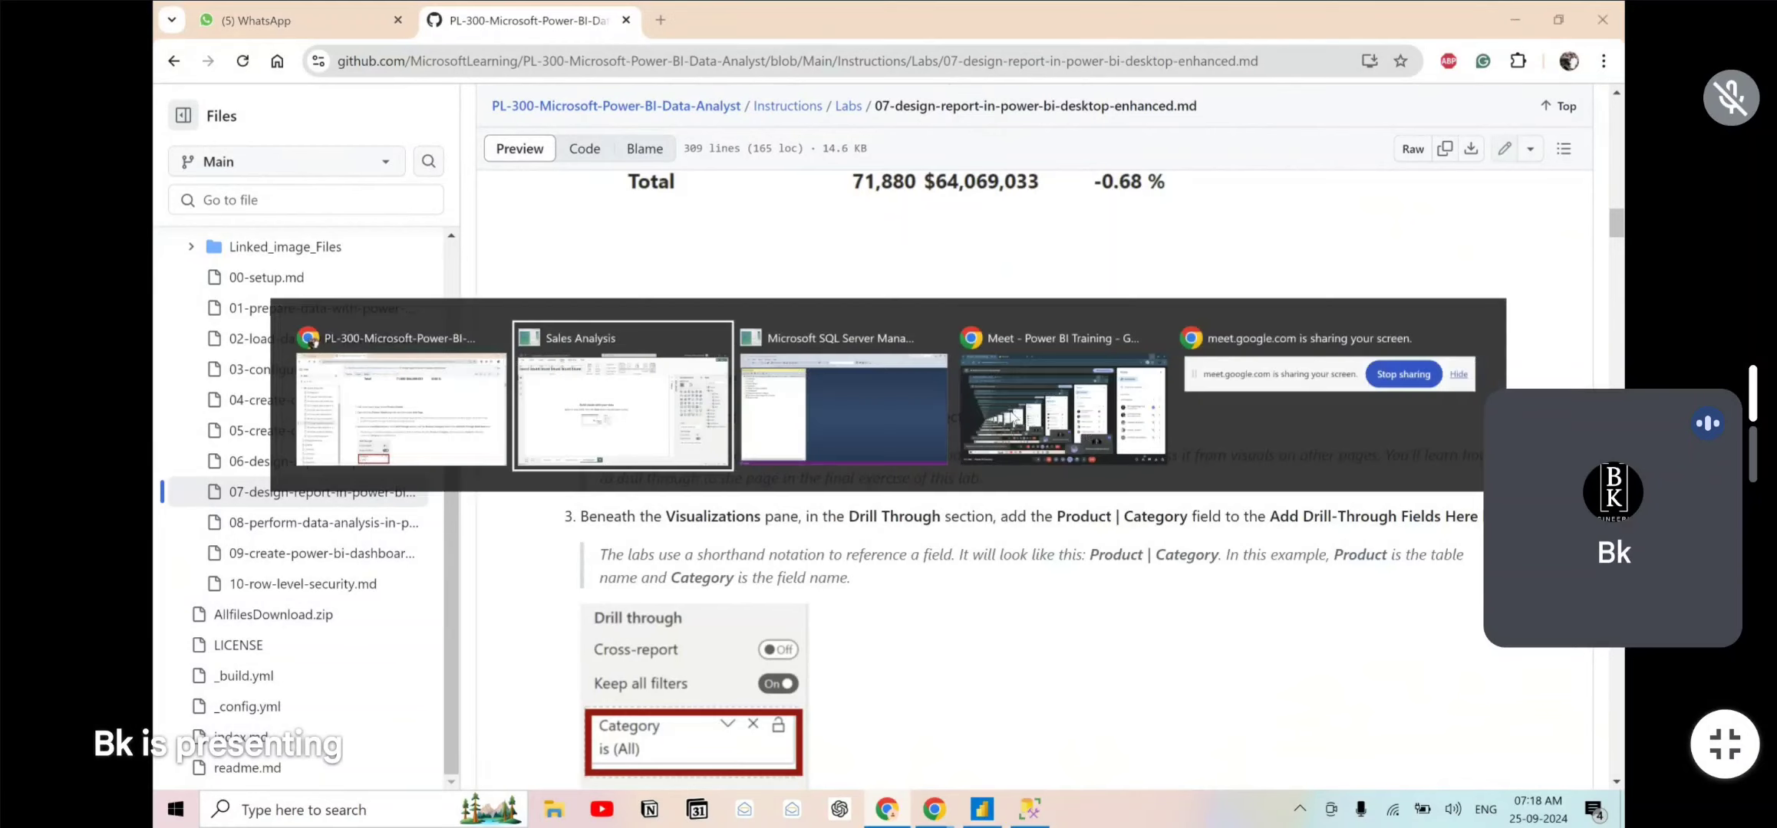
{"action": "right_click", "coordinate": [679, 746]}
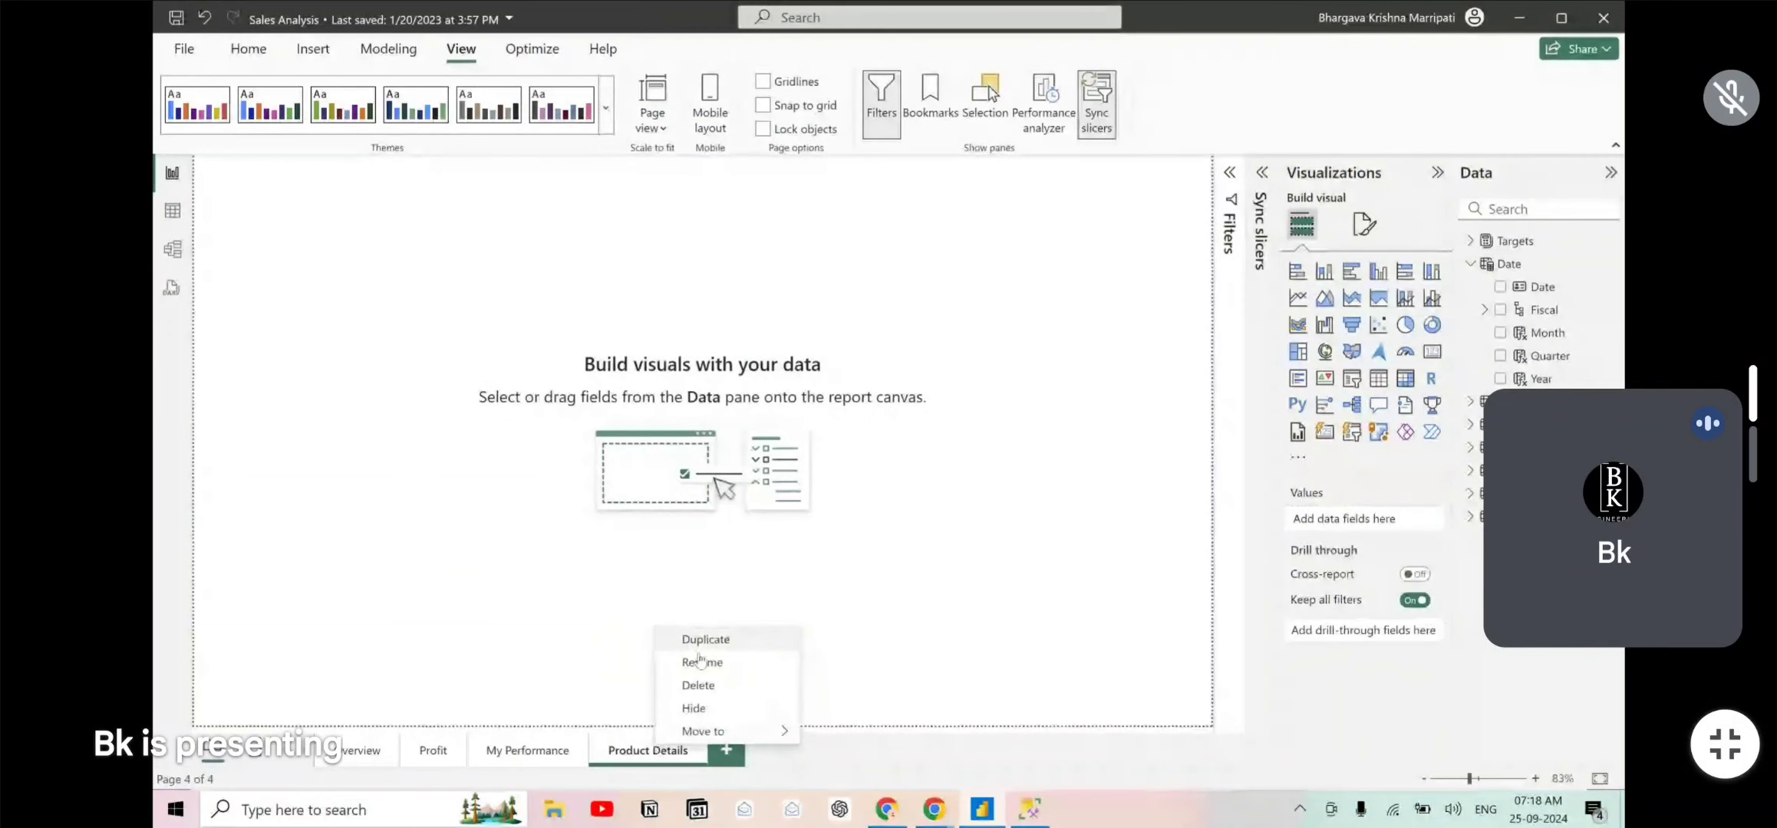
{"action": "left_click", "coordinate": [698, 709]}
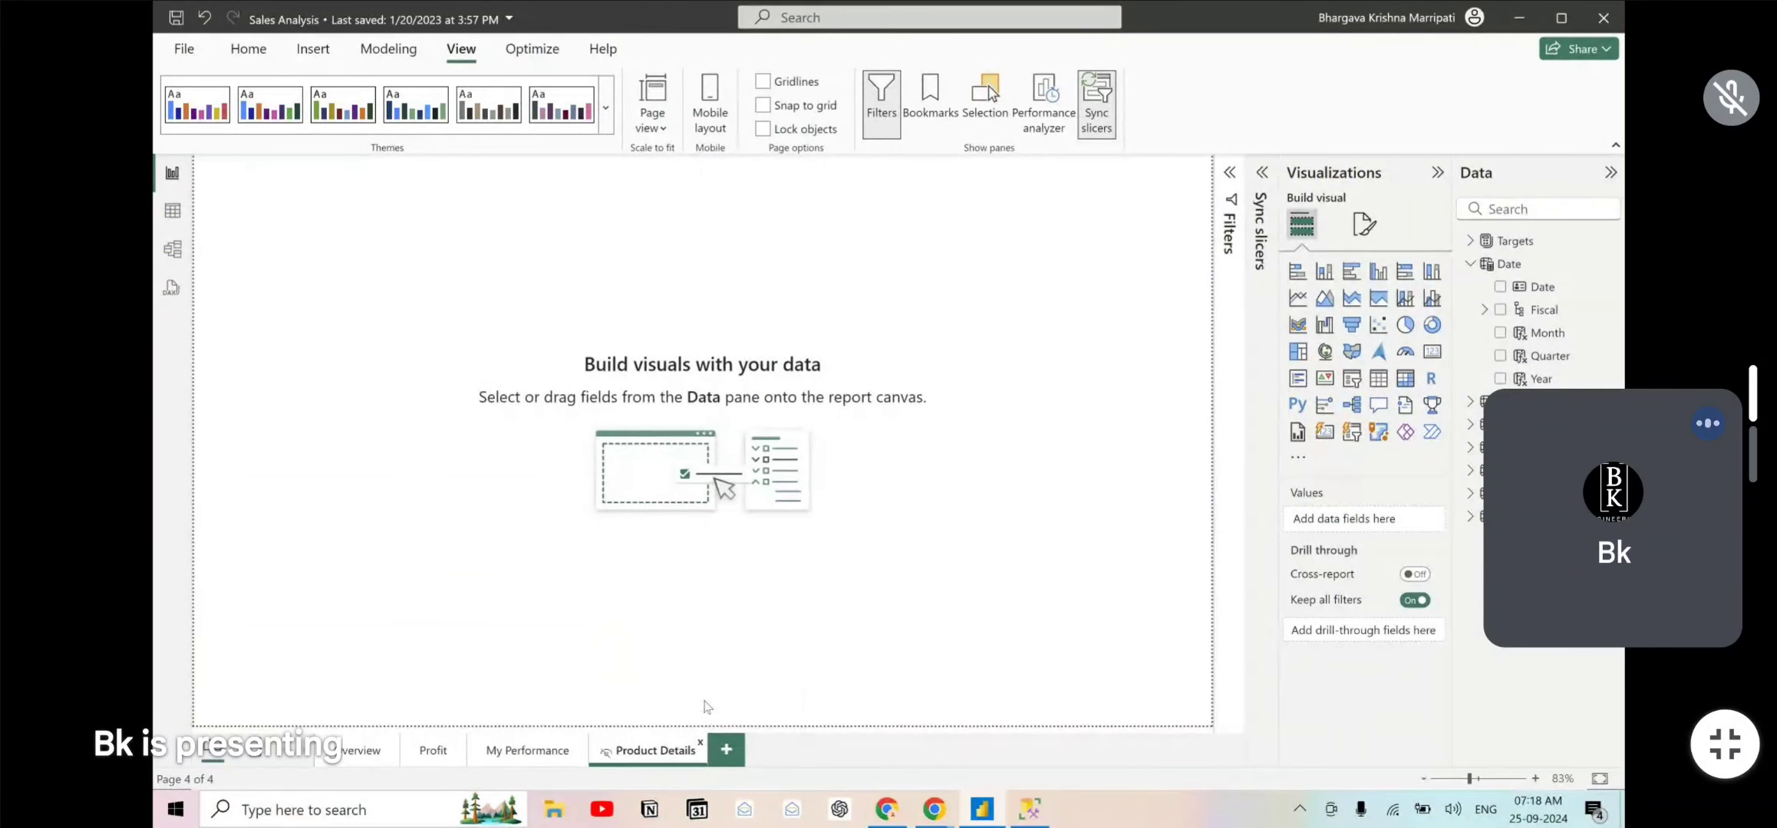
- Check the third instruction in Chrome and, in Power BI Desktop, find Product's Category field with "cat" and add it as a drill-through field
{"action": "key", "text": "alt+Tab"}
{"action": "scroll", "coordinate": [767, 537], "scroll_direction": "down", "scroll_amount": 1}
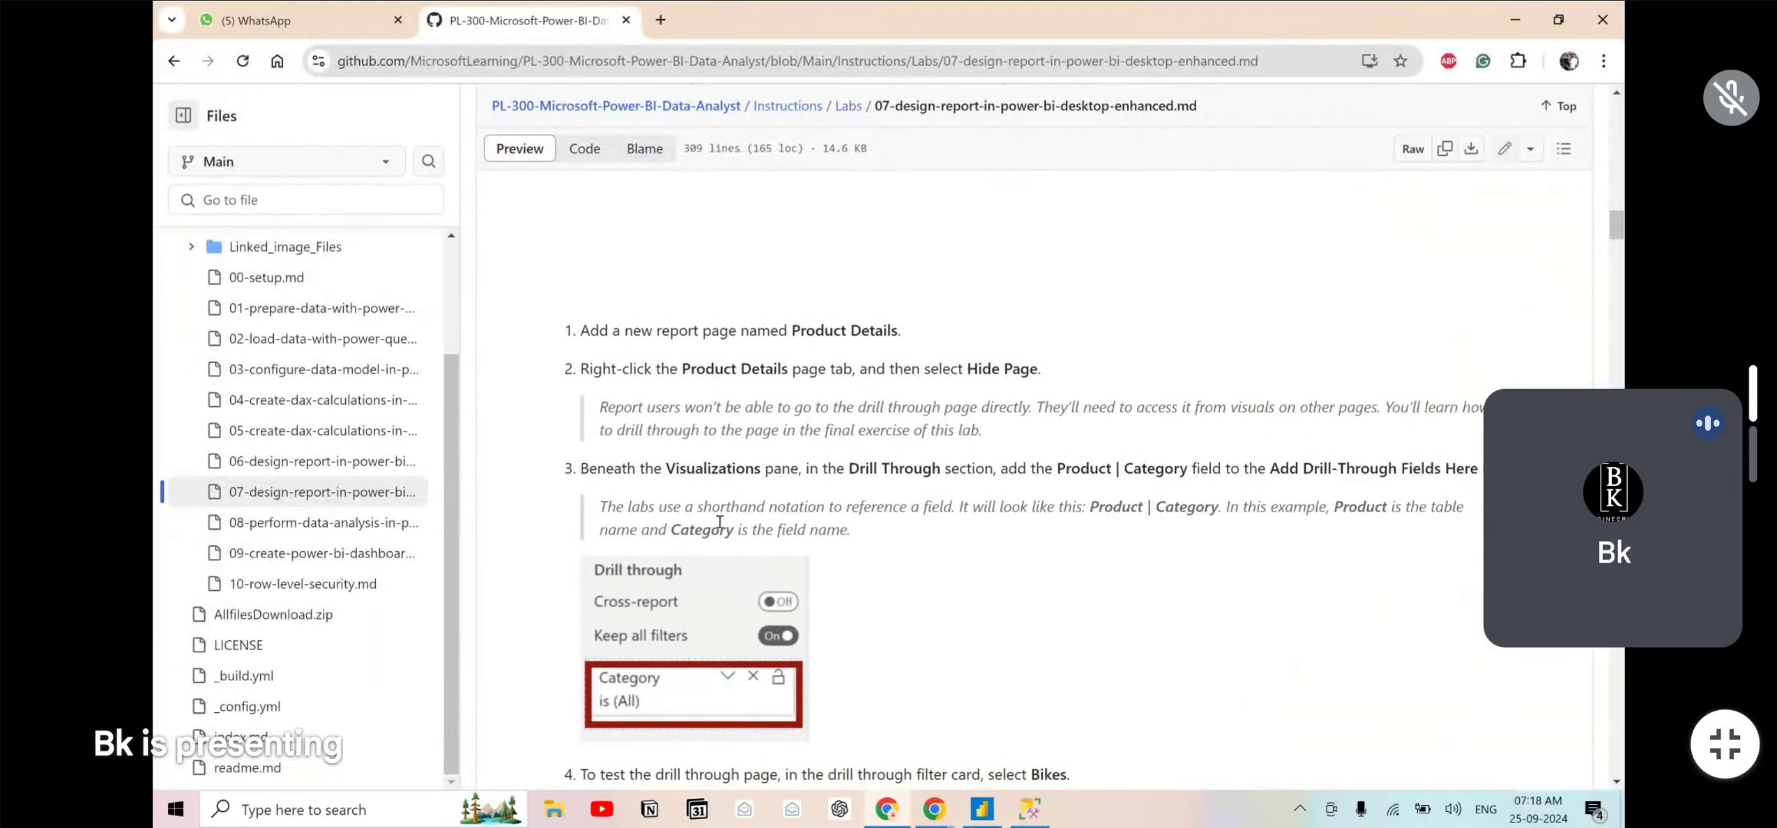
{"action": "left_click_drag", "start_coordinate": [692, 498], "coordinate": [790, 477]}
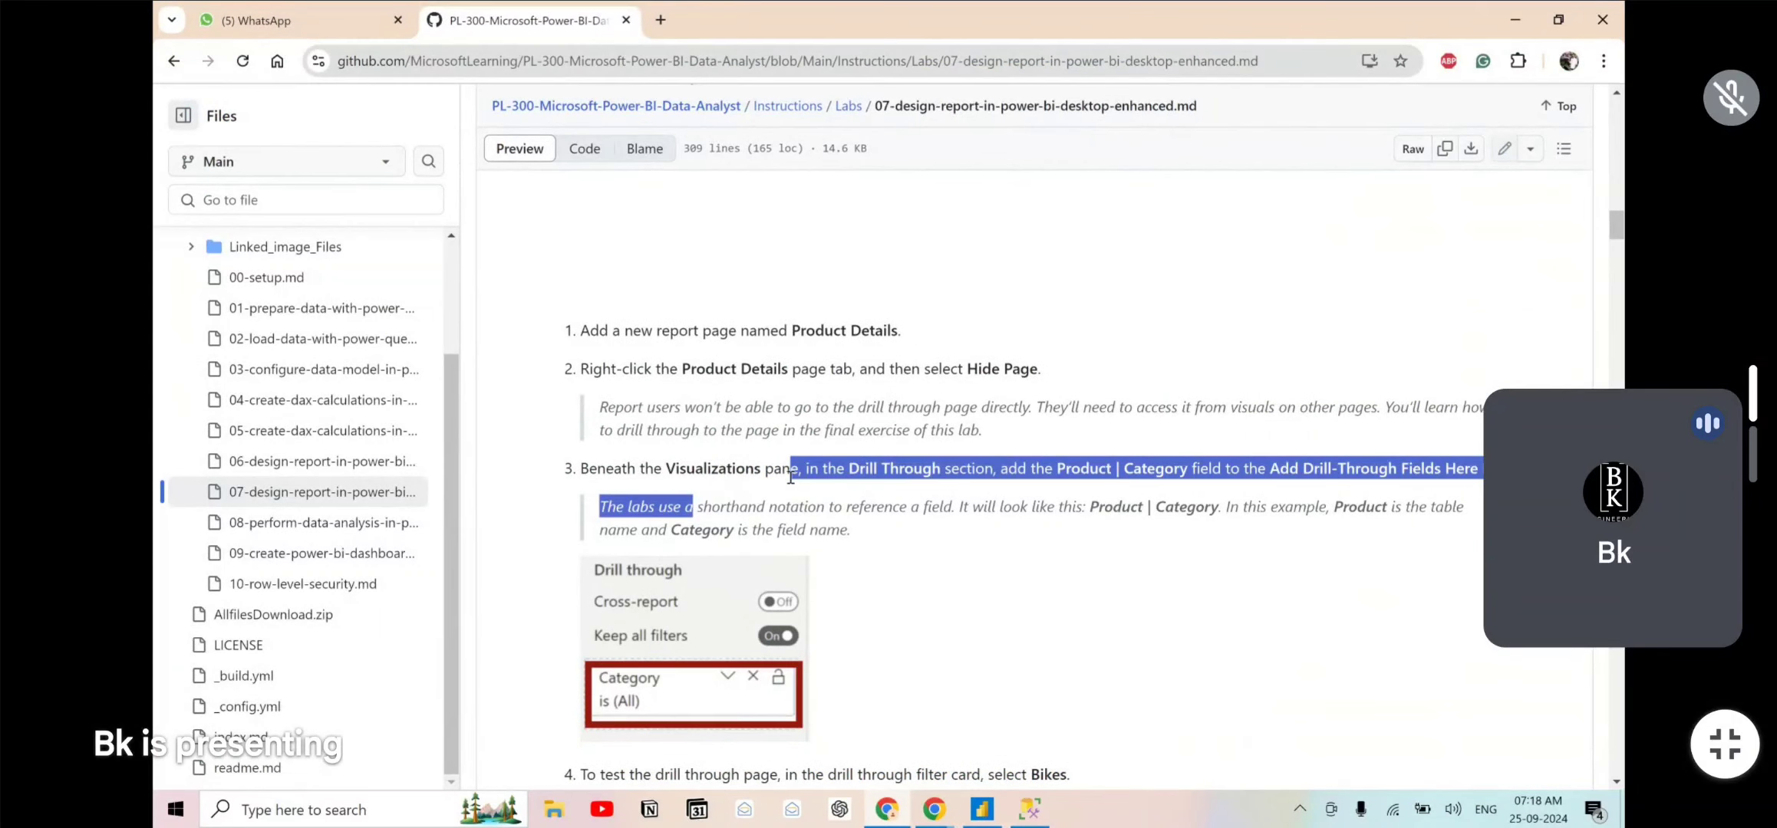
{"action": "left_click", "coordinate": [850, 466]}
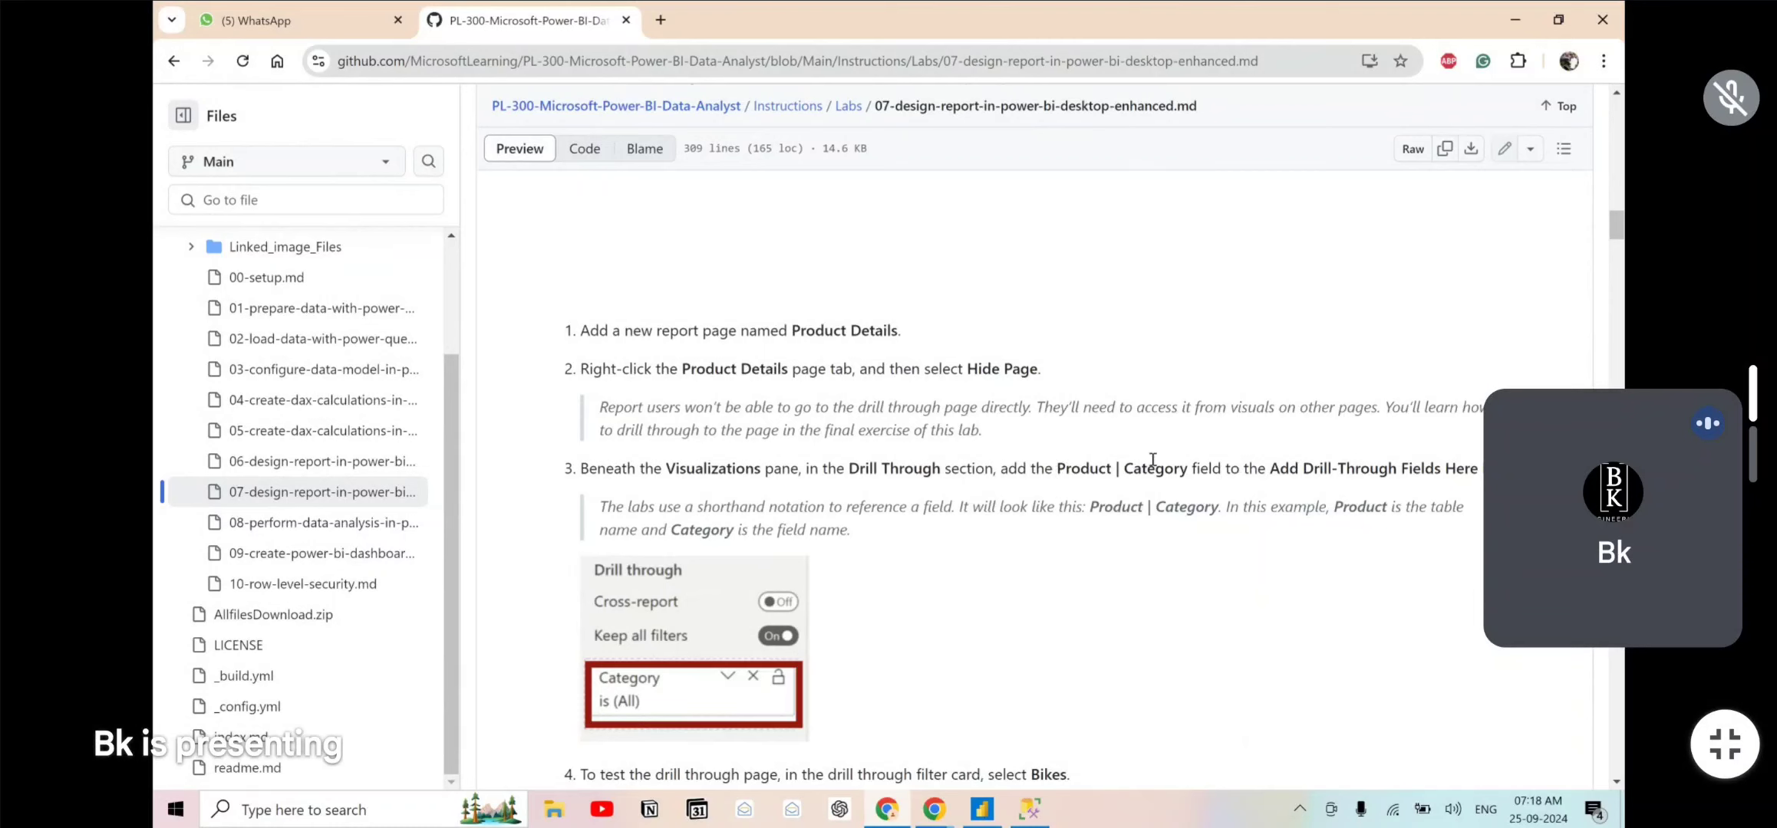
{"action": "key", "text": "alt+Tab"}
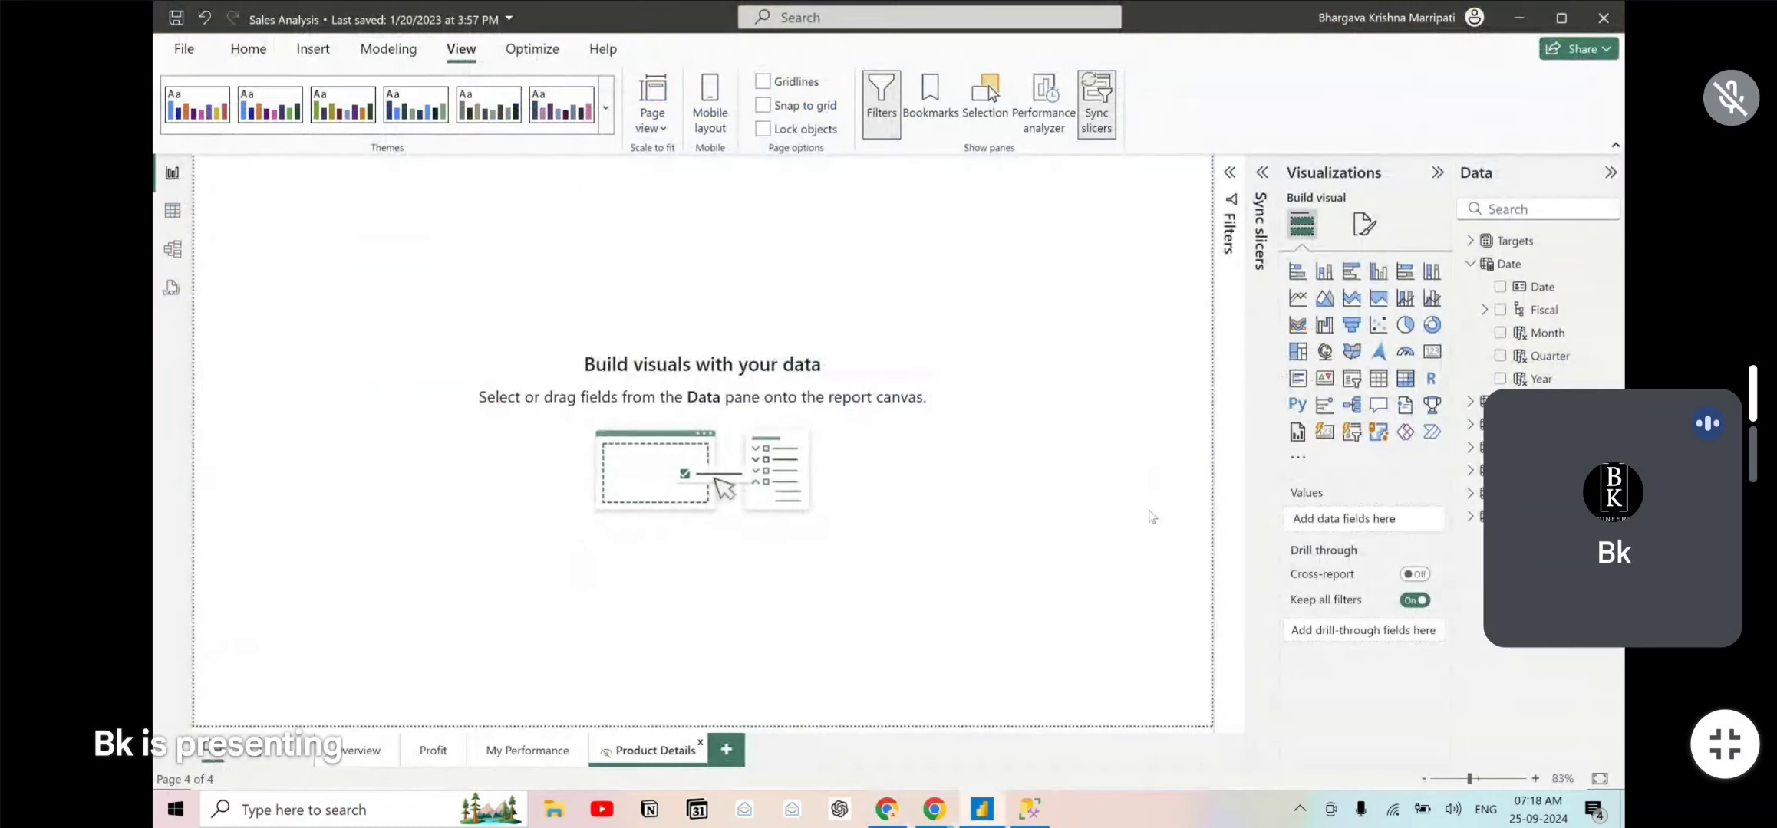
{"action": "left_click", "coordinate": [1529, 209]}
{"action": "type", "text": "cat"}
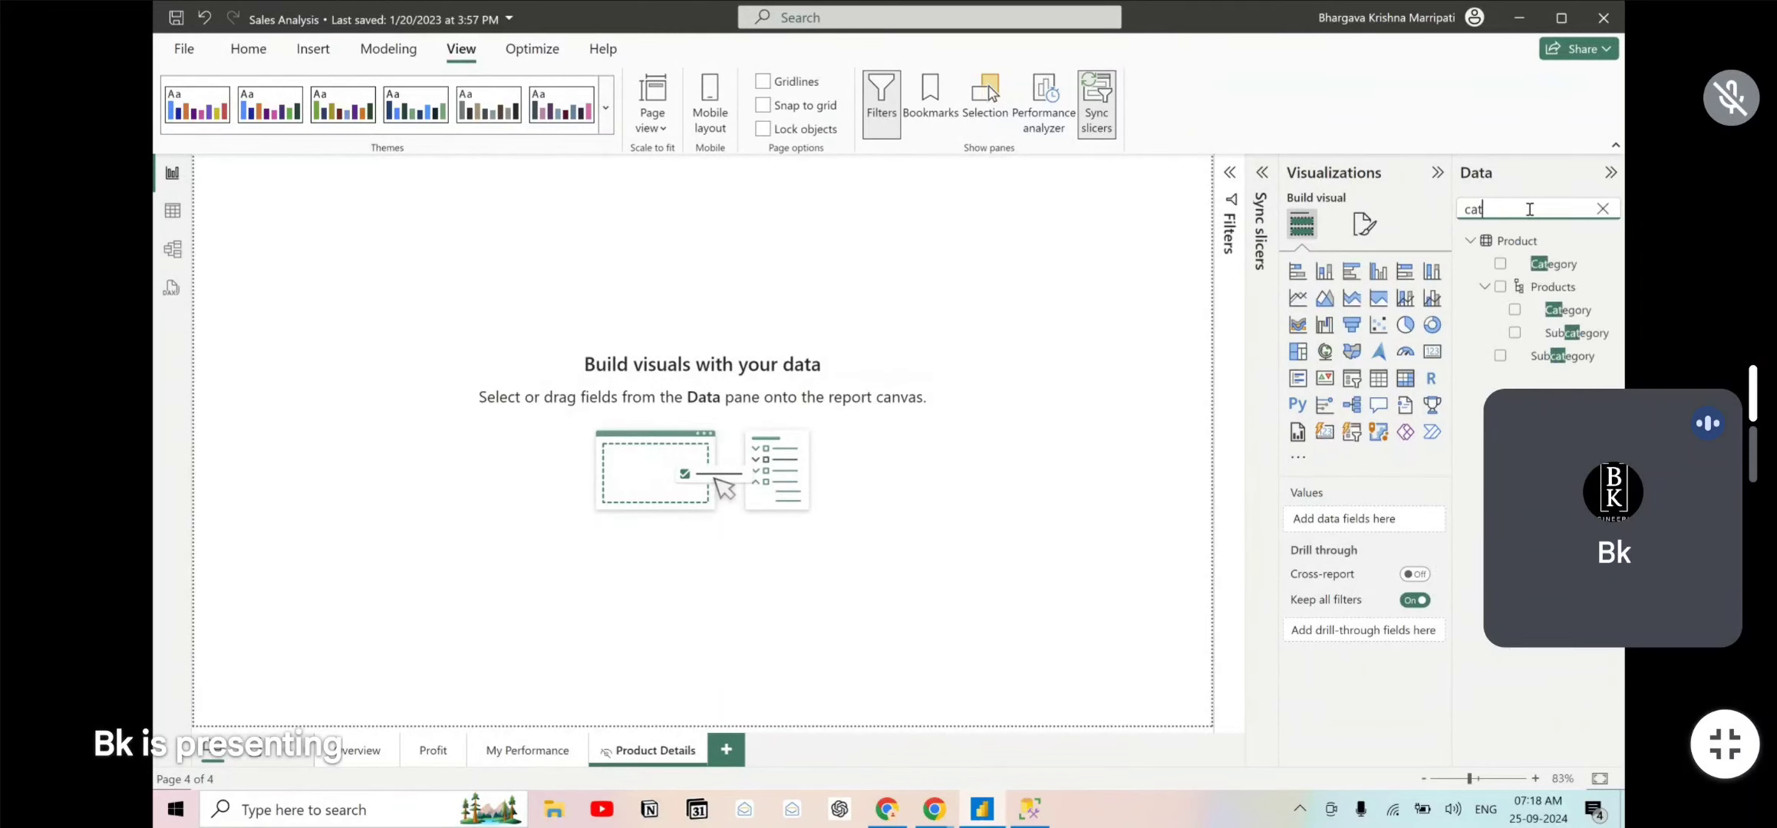
{"action": "left_click", "coordinate": [1499, 264]}
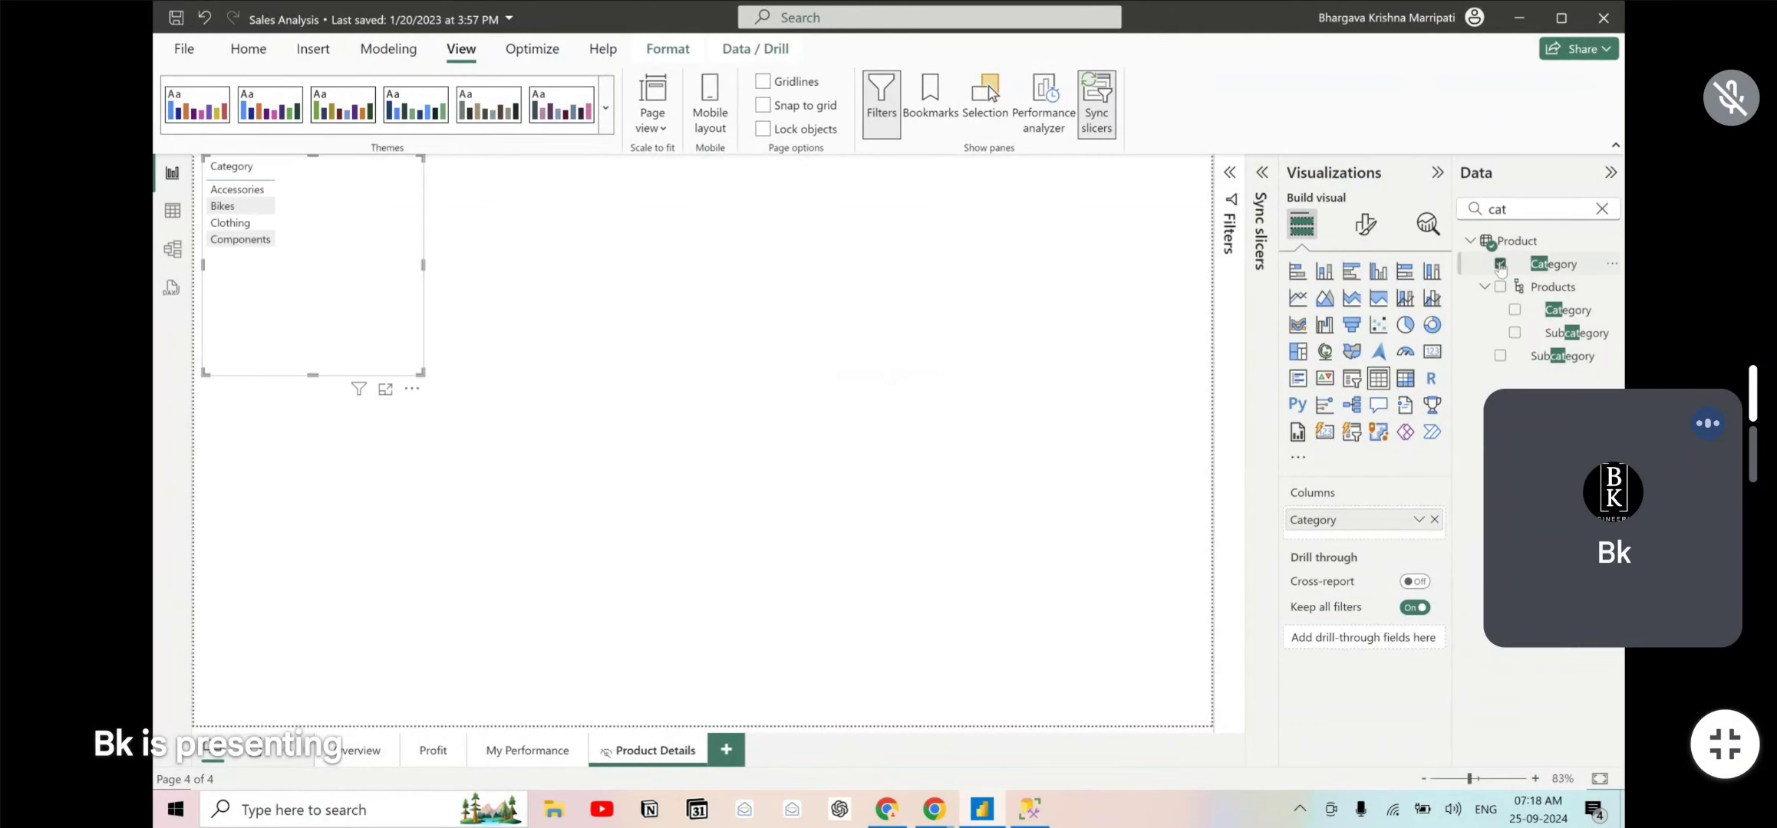
{"action": "left_click", "coordinate": [1500, 264]}
{"action": "left_click_drag", "start_coordinate": [1549, 268], "coordinate": [1377, 638]}
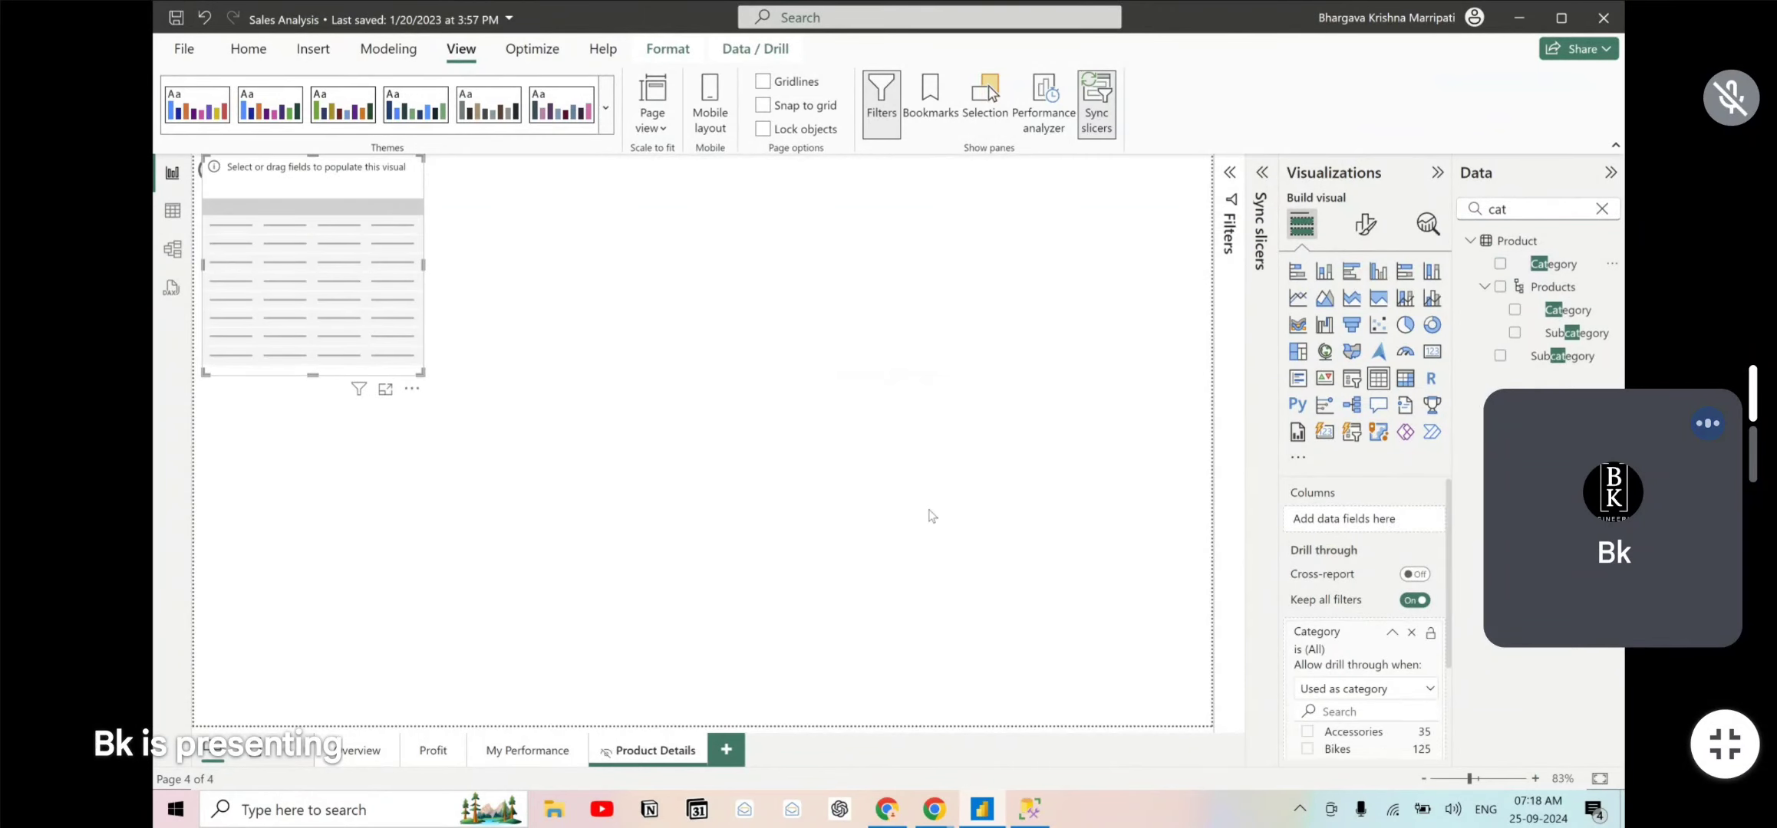
- Check the fourth drill-through instruction in Chrome and, in Power BI Desktop, select Bikes in the Category drill-through filter
{"action": "key", "text": "alt+Tab"}
{"action": "scroll", "coordinate": [930, 516], "scroll_direction": "down", "scroll_amount": 1}
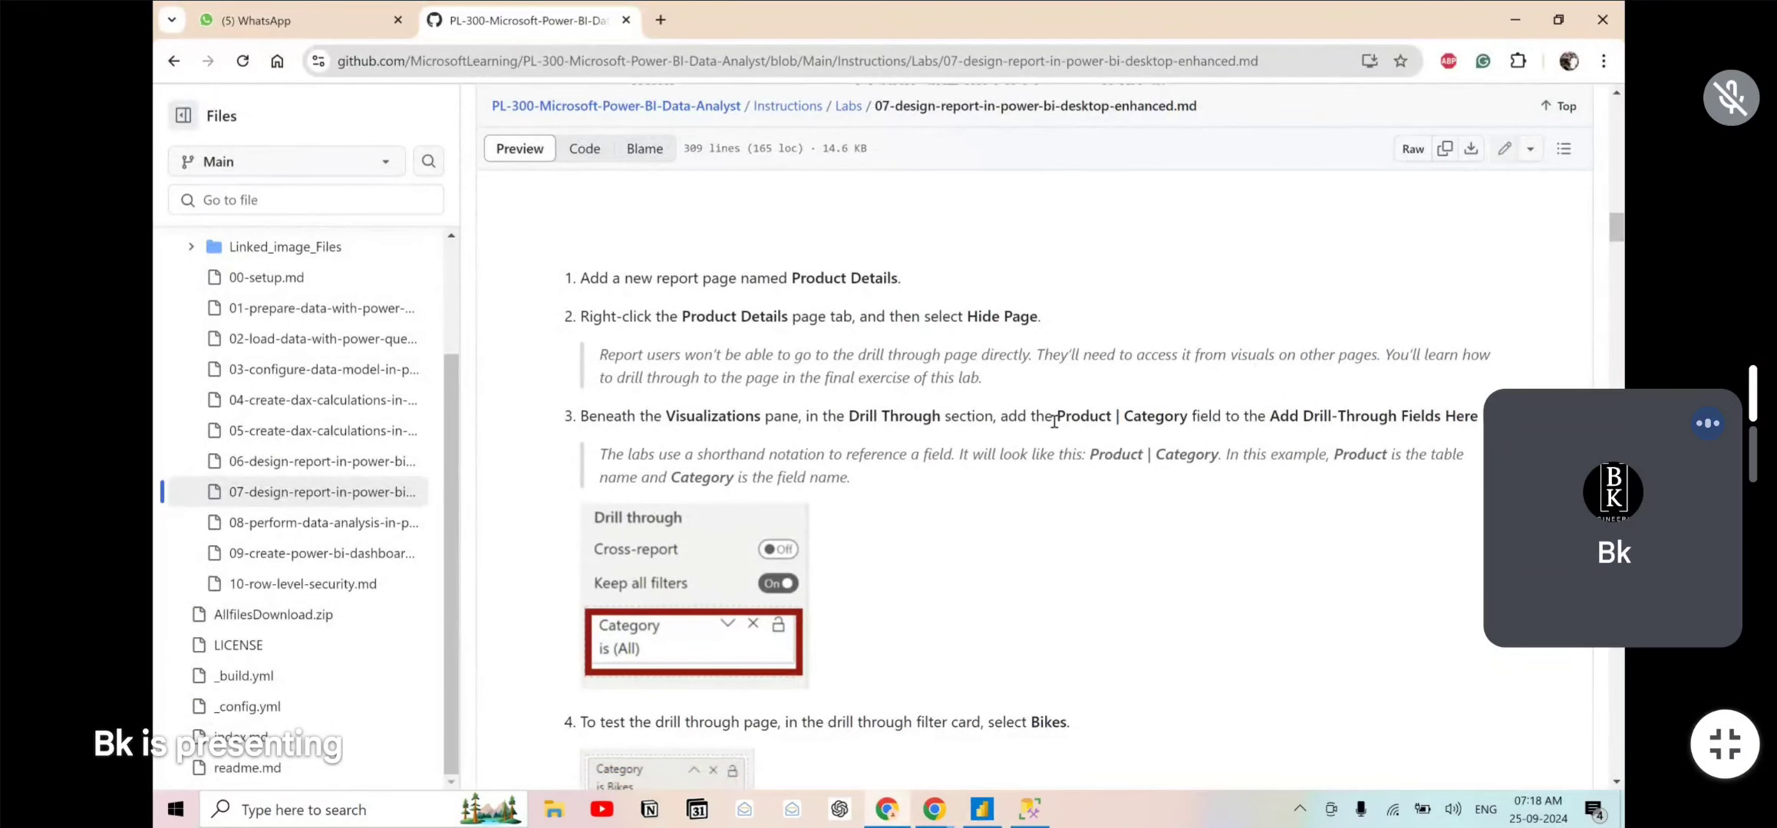
{"action": "left_click_drag", "start_coordinate": [1264, 417], "coordinate": [580, 416]}
{"action": "scroll", "coordinate": [784, 444], "scroll_direction": "down", "scroll_amount": 4}
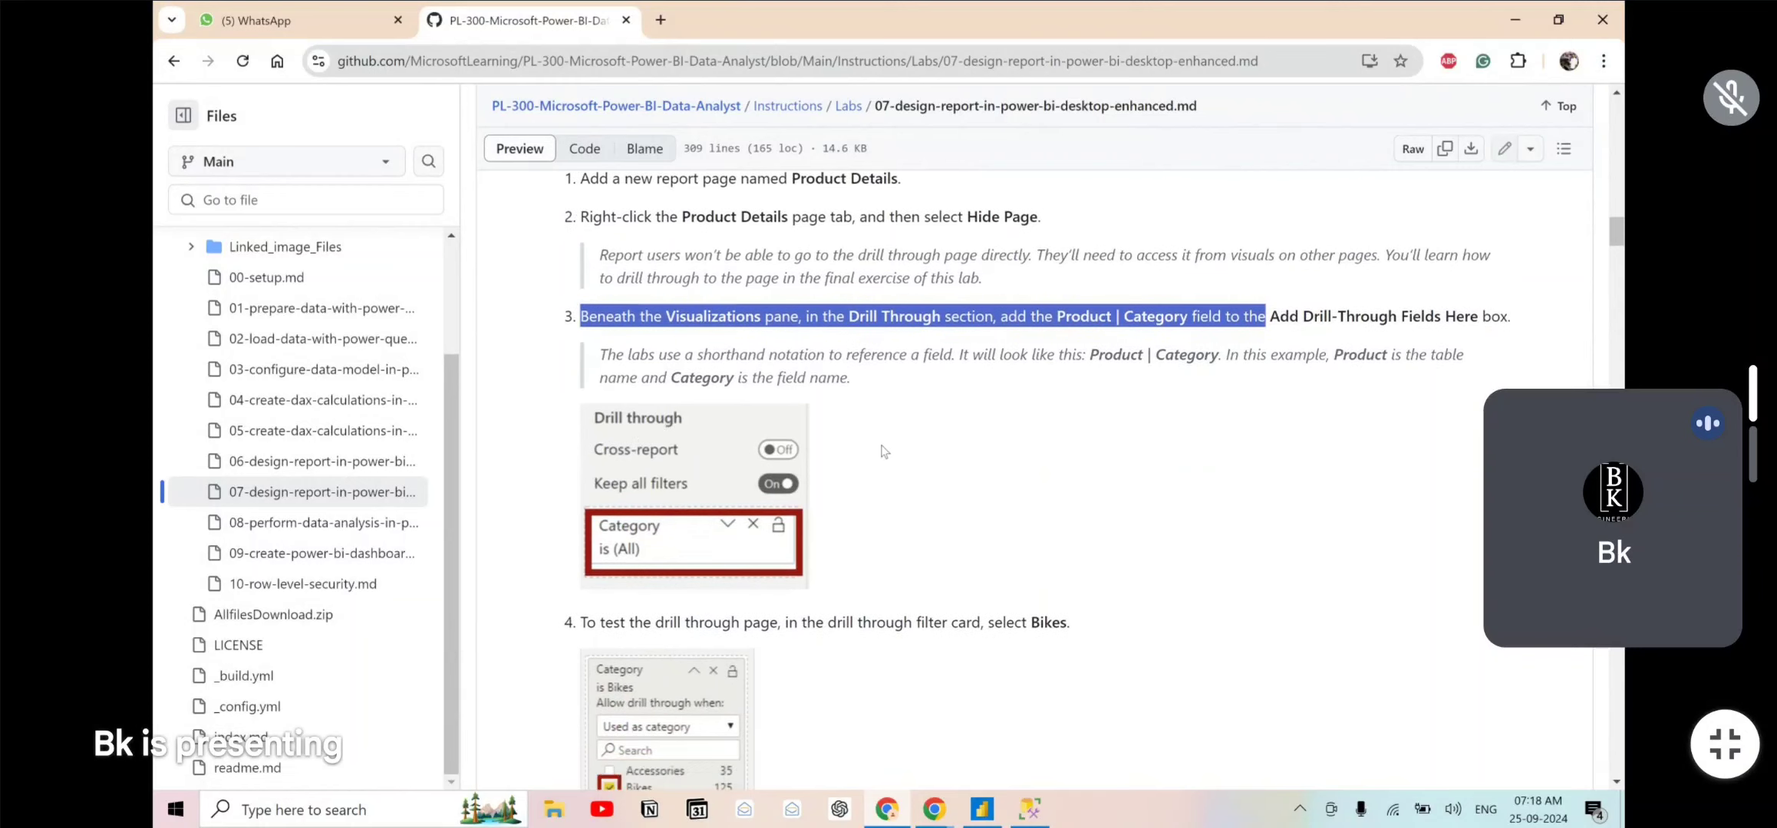
{"action": "scroll", "coordinate": [854, 425], "scroll_direction": "down", "scroll_amount": 1}
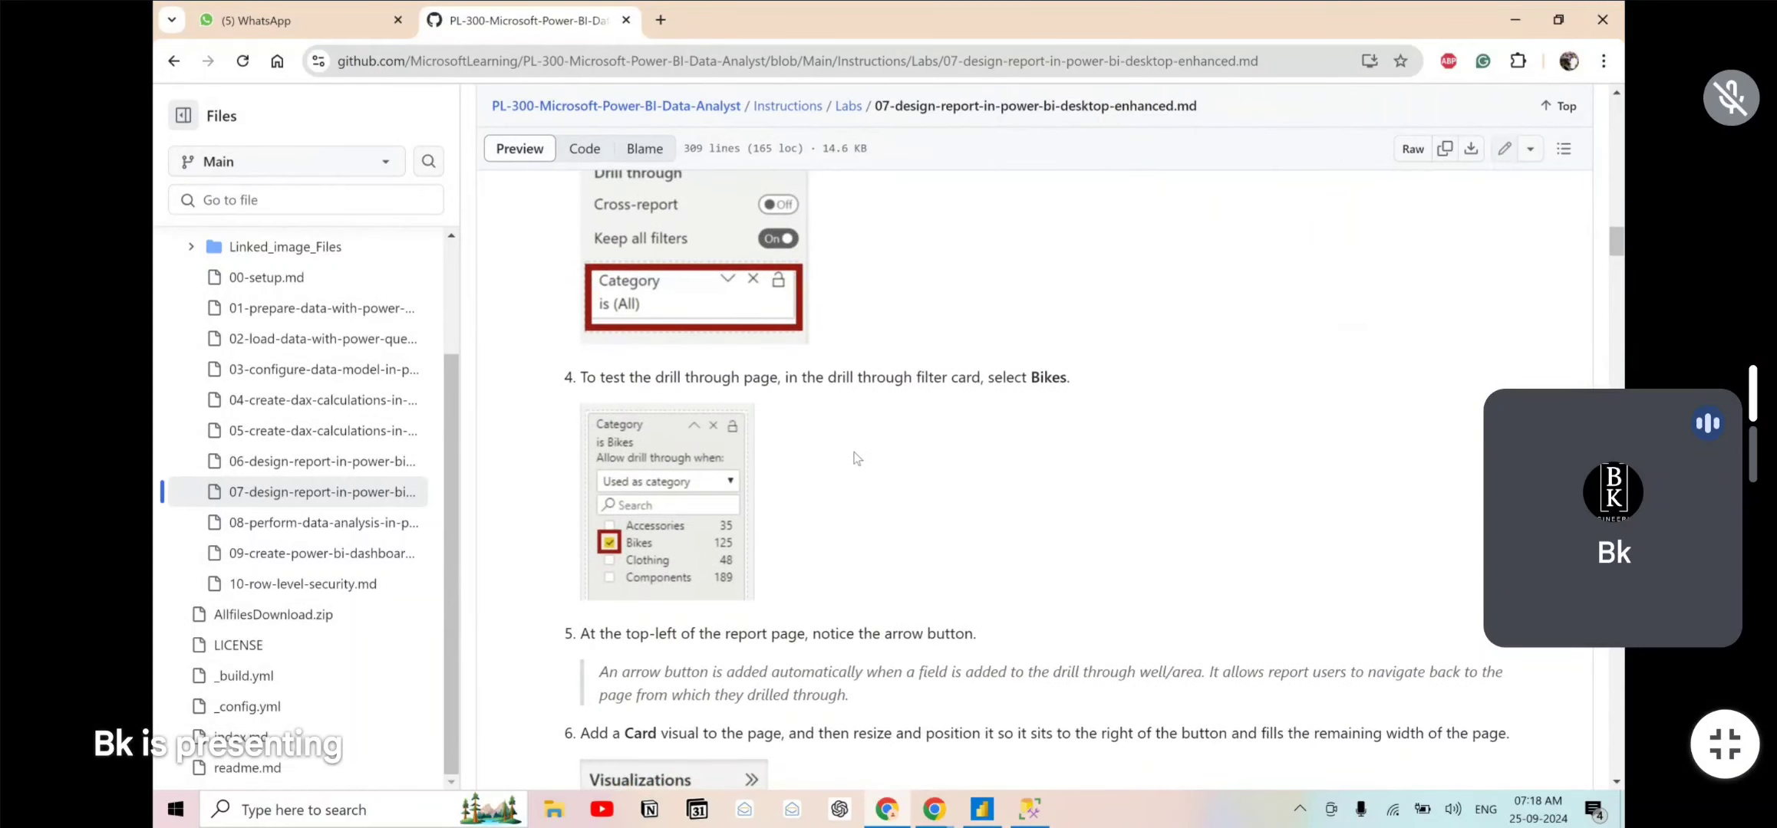
{"action": "key", "text": "alt+Tab"}
{"action": "scroll", "coordinate": [1348, 606], "scroll_direction": "down", "scroll_amount": 2}
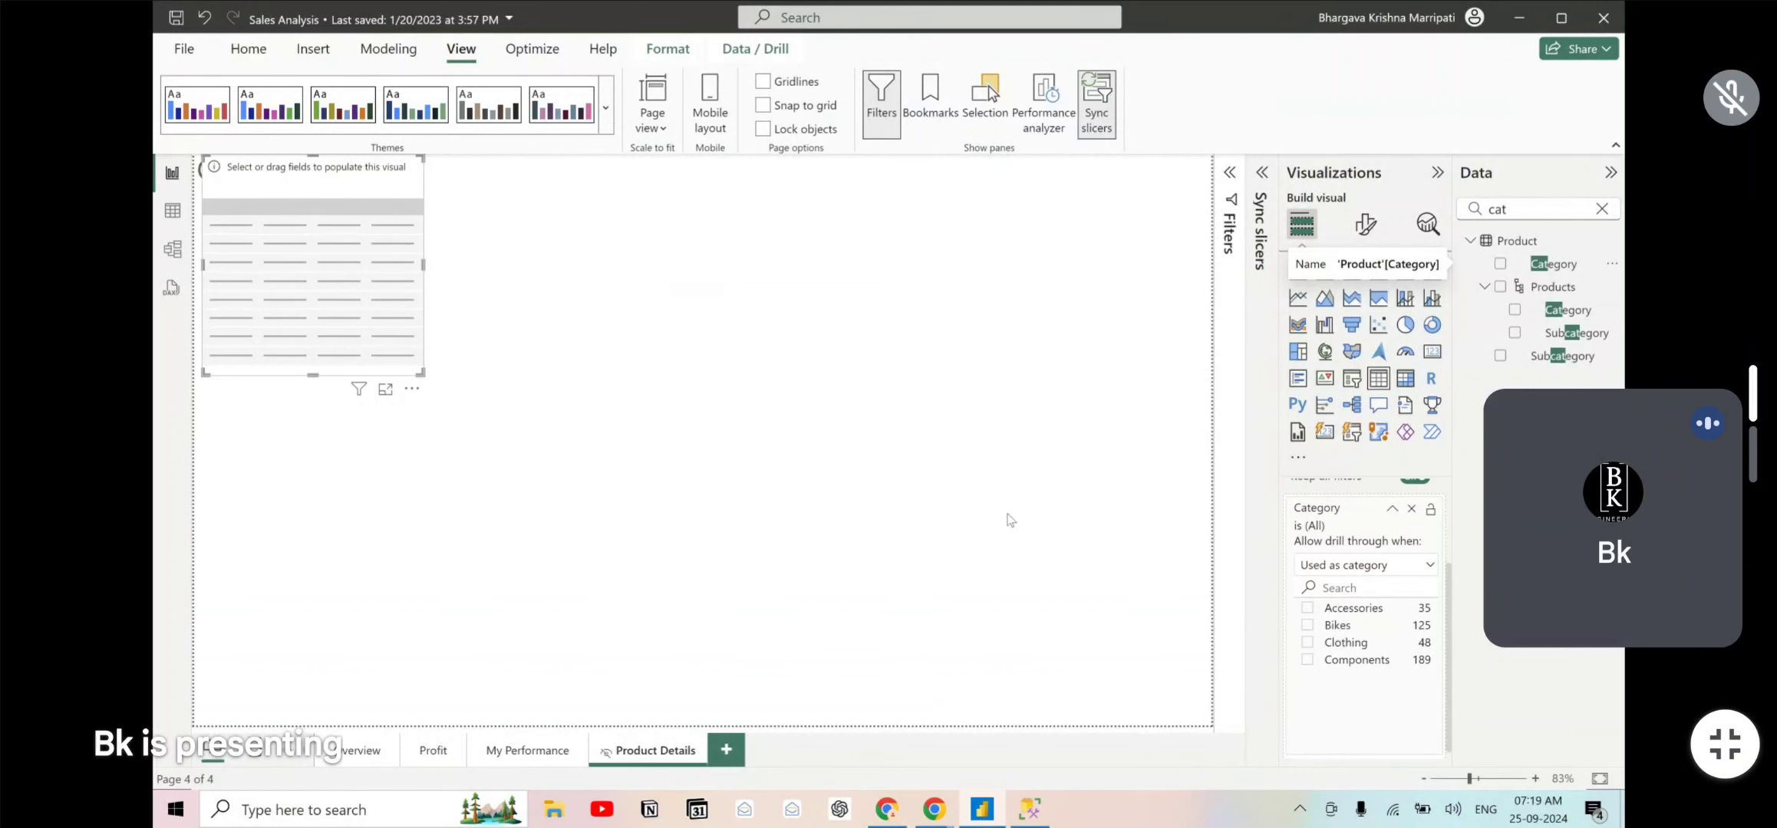
{"action": "key", "text": "alt+Tab"}
{"action": "key", "text": "alt"}
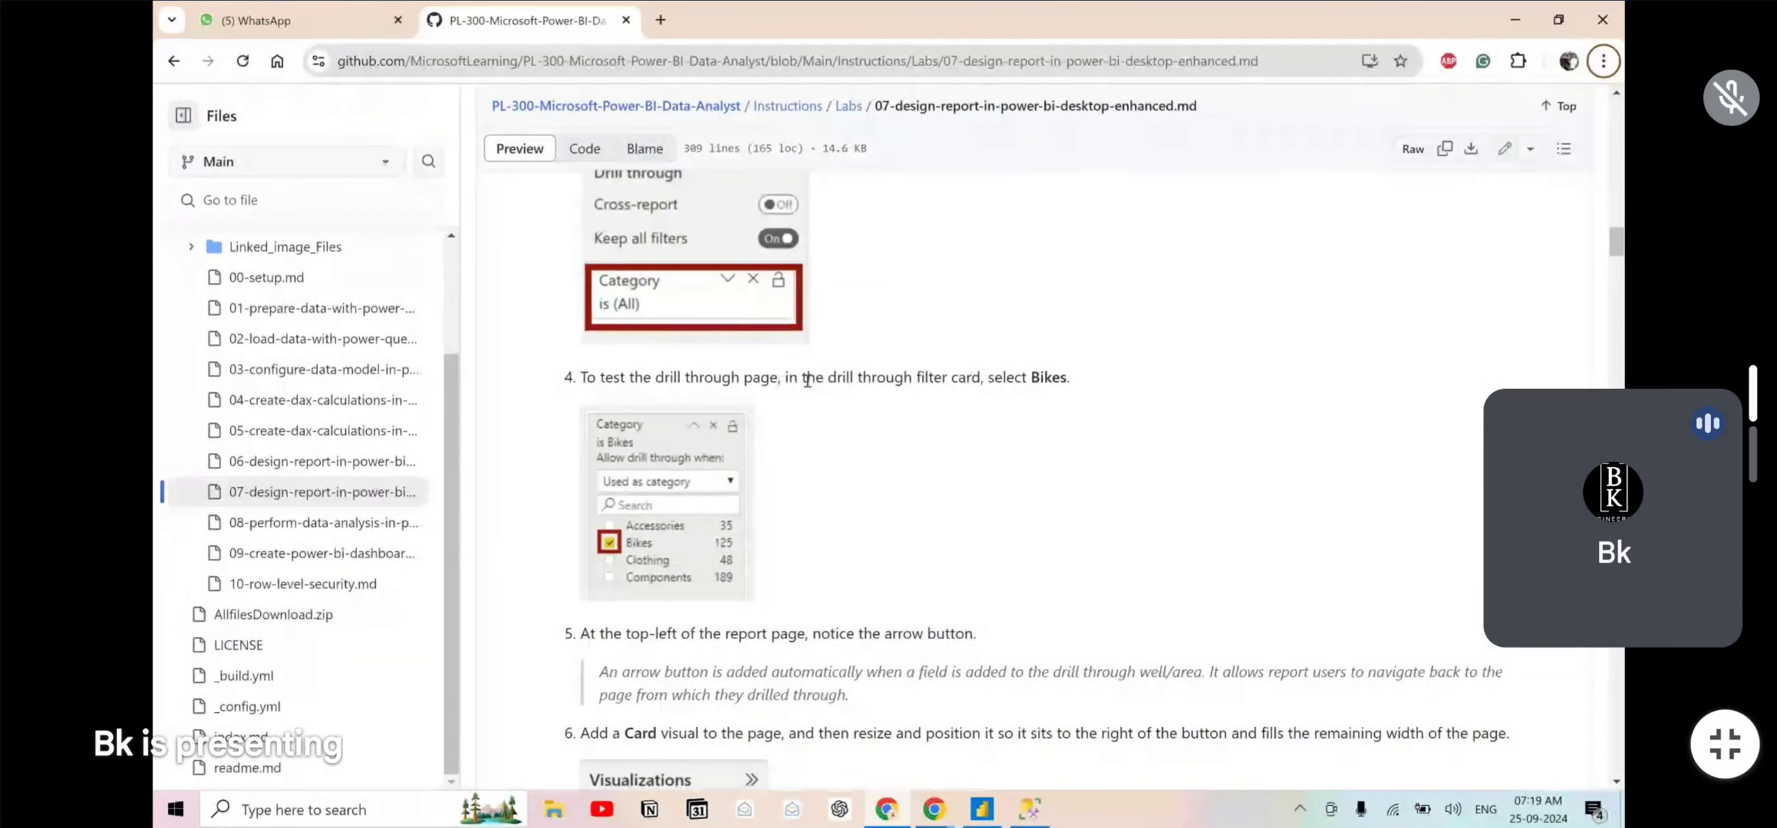
{"action": "key", "text": "alt+Tab"}
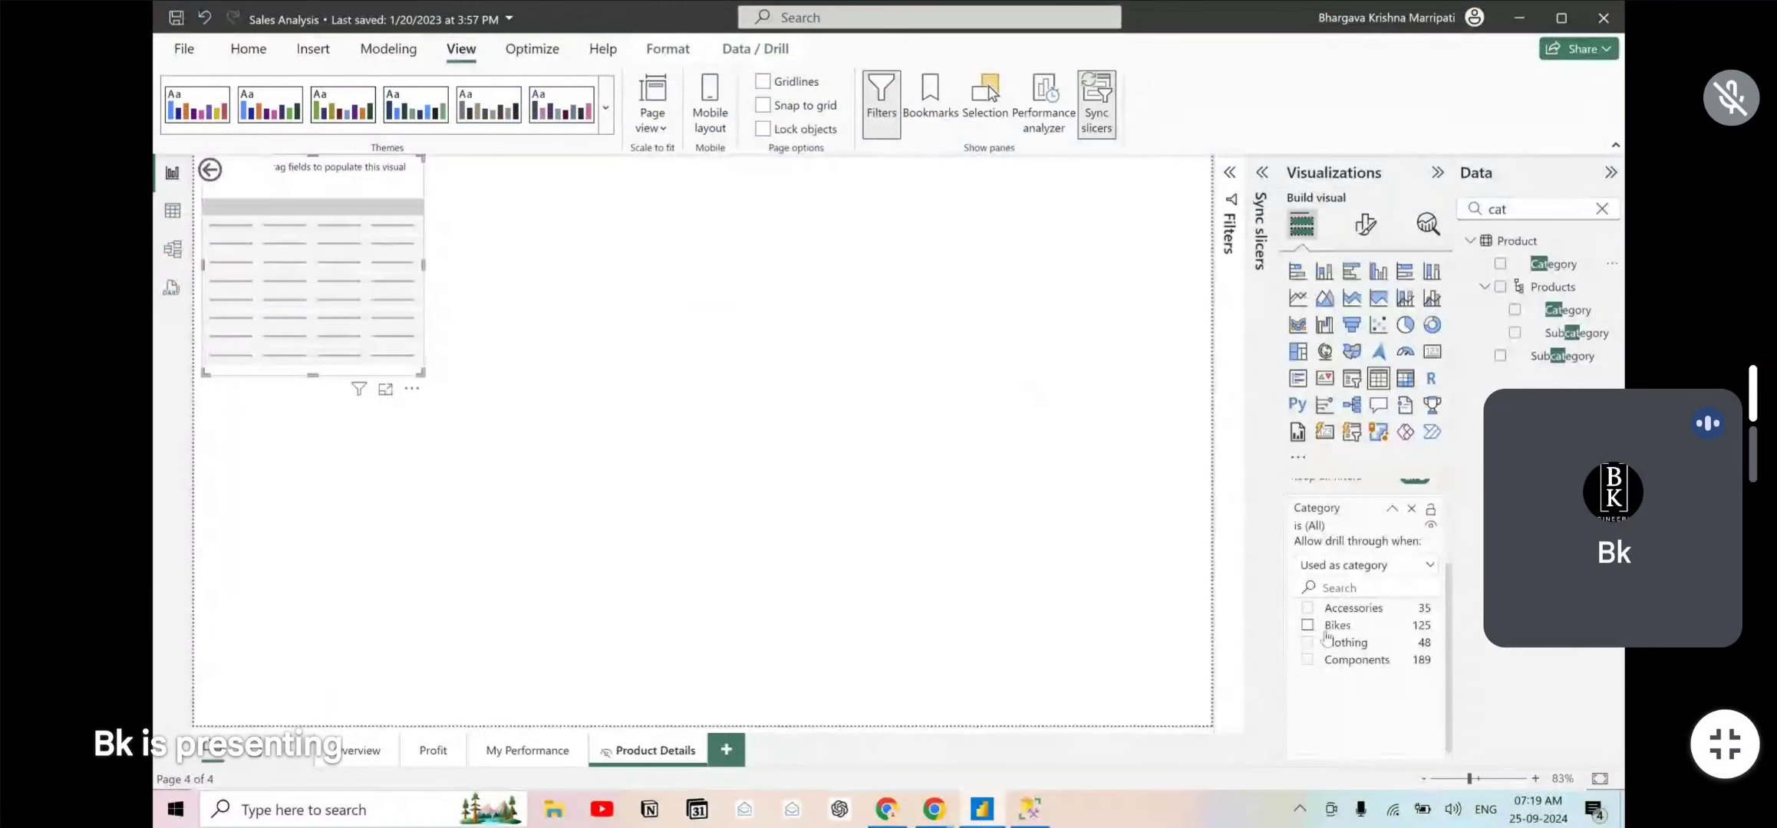
{"action": "left_click", "coordinate": [1307, 625]}
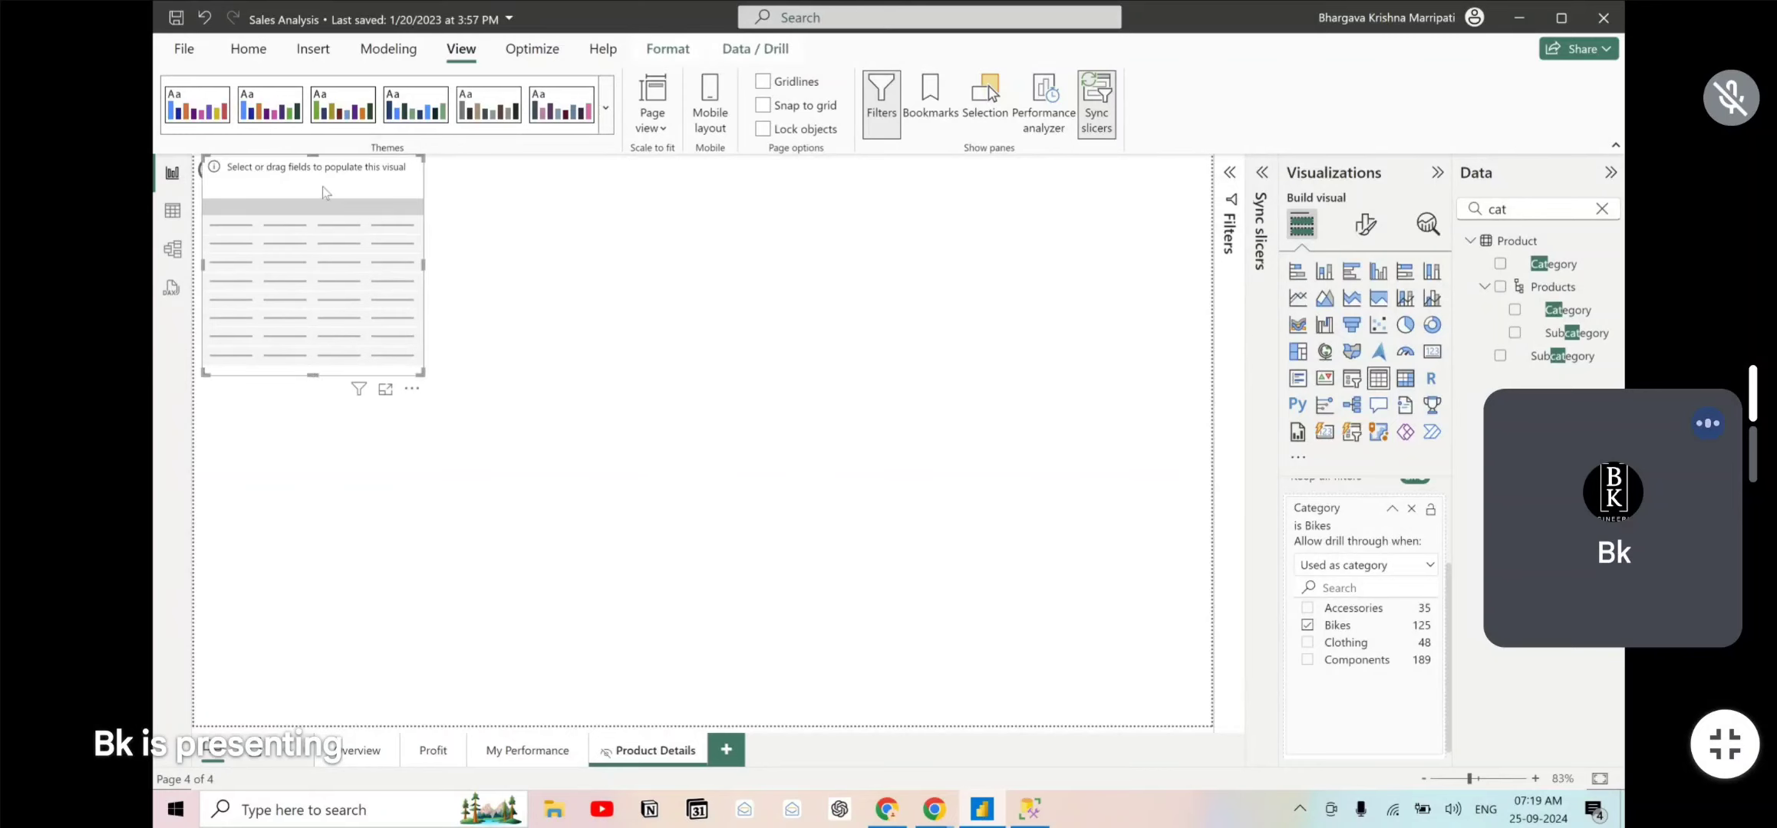
- Check the fifth instruction in Chrome and, in Power BI Desktop, move the empty table below the back arrow and enlarge it to the page width
{"action": "key", "text": "alt+Tab"}
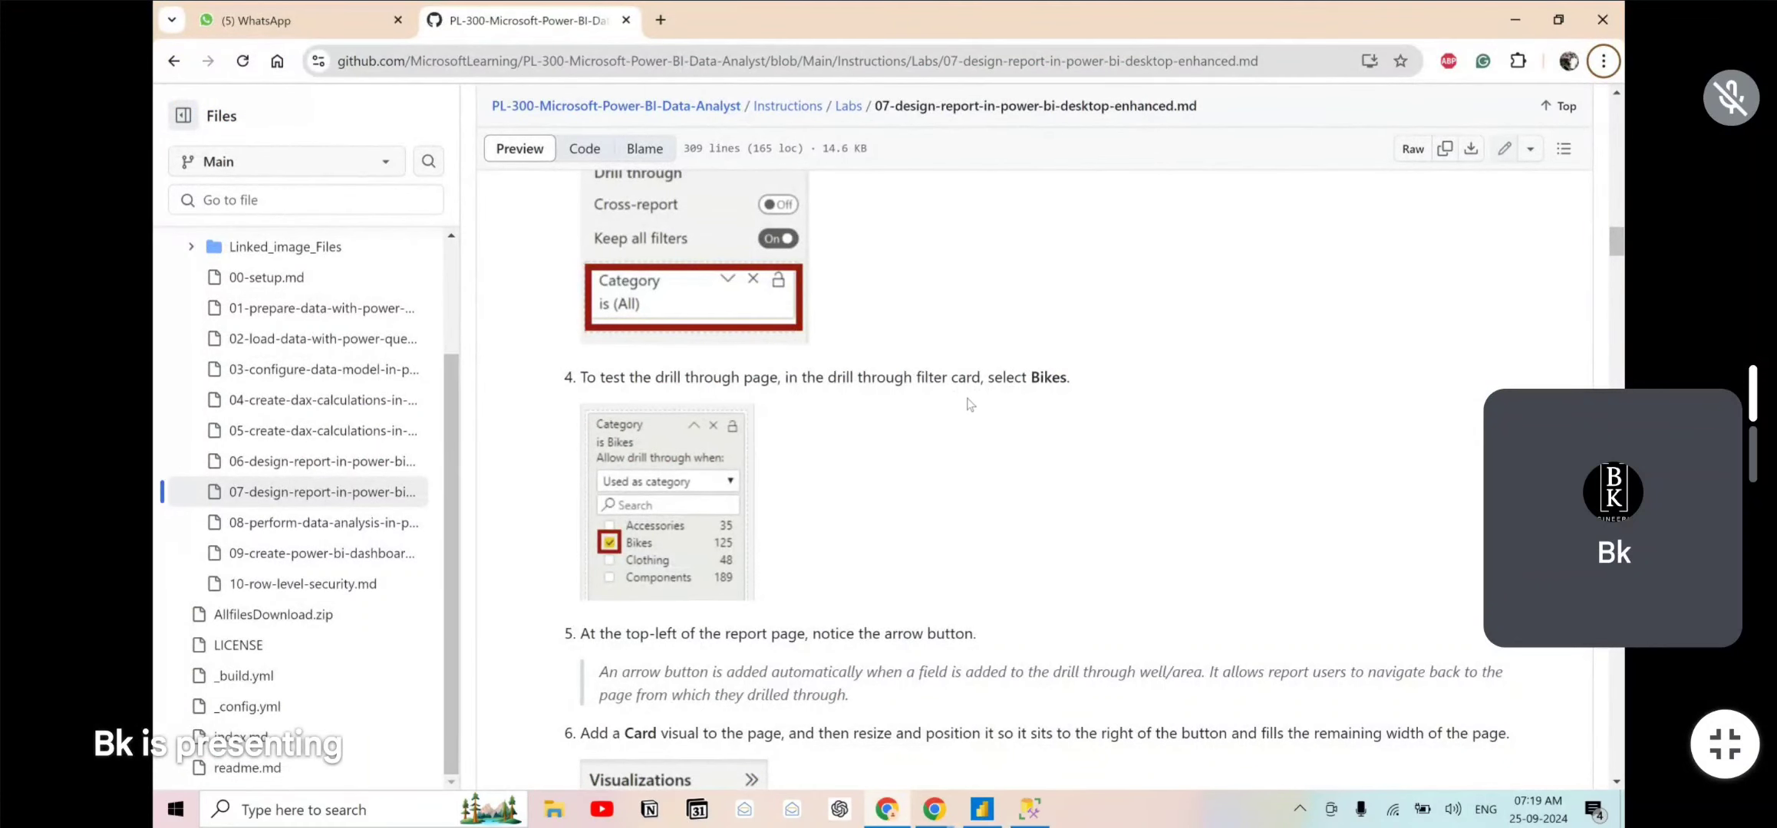
{"action": "scroll", "coordinate": [960, 487], "scroll_direction": "down", "scroll_amount": 3}
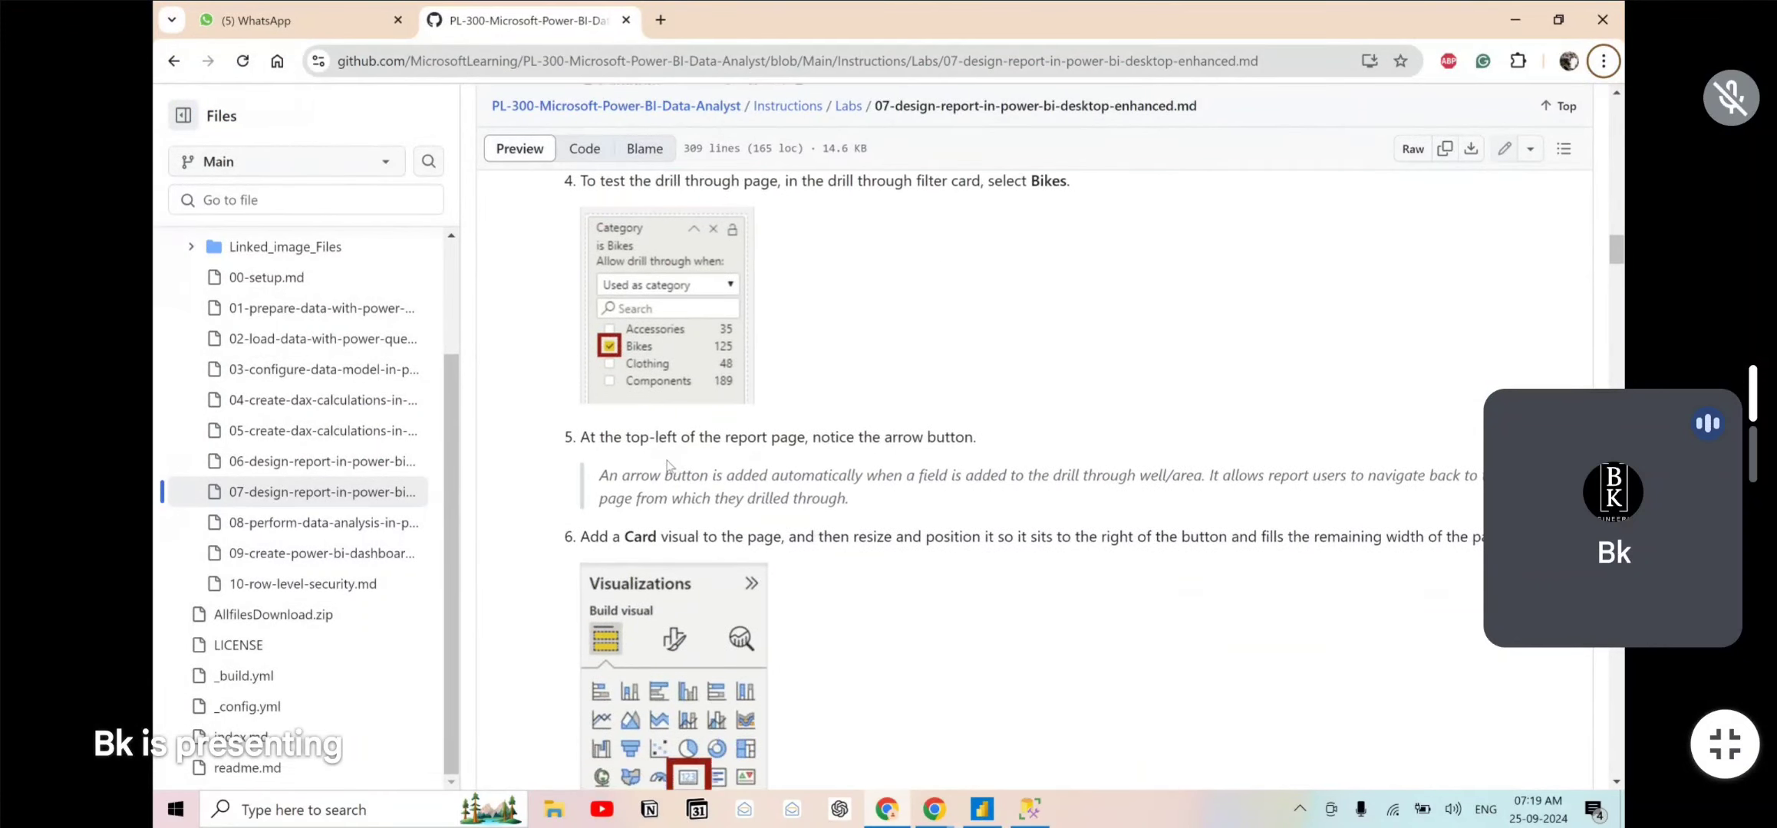
{"action": "key", "text": "alt+Tab"}
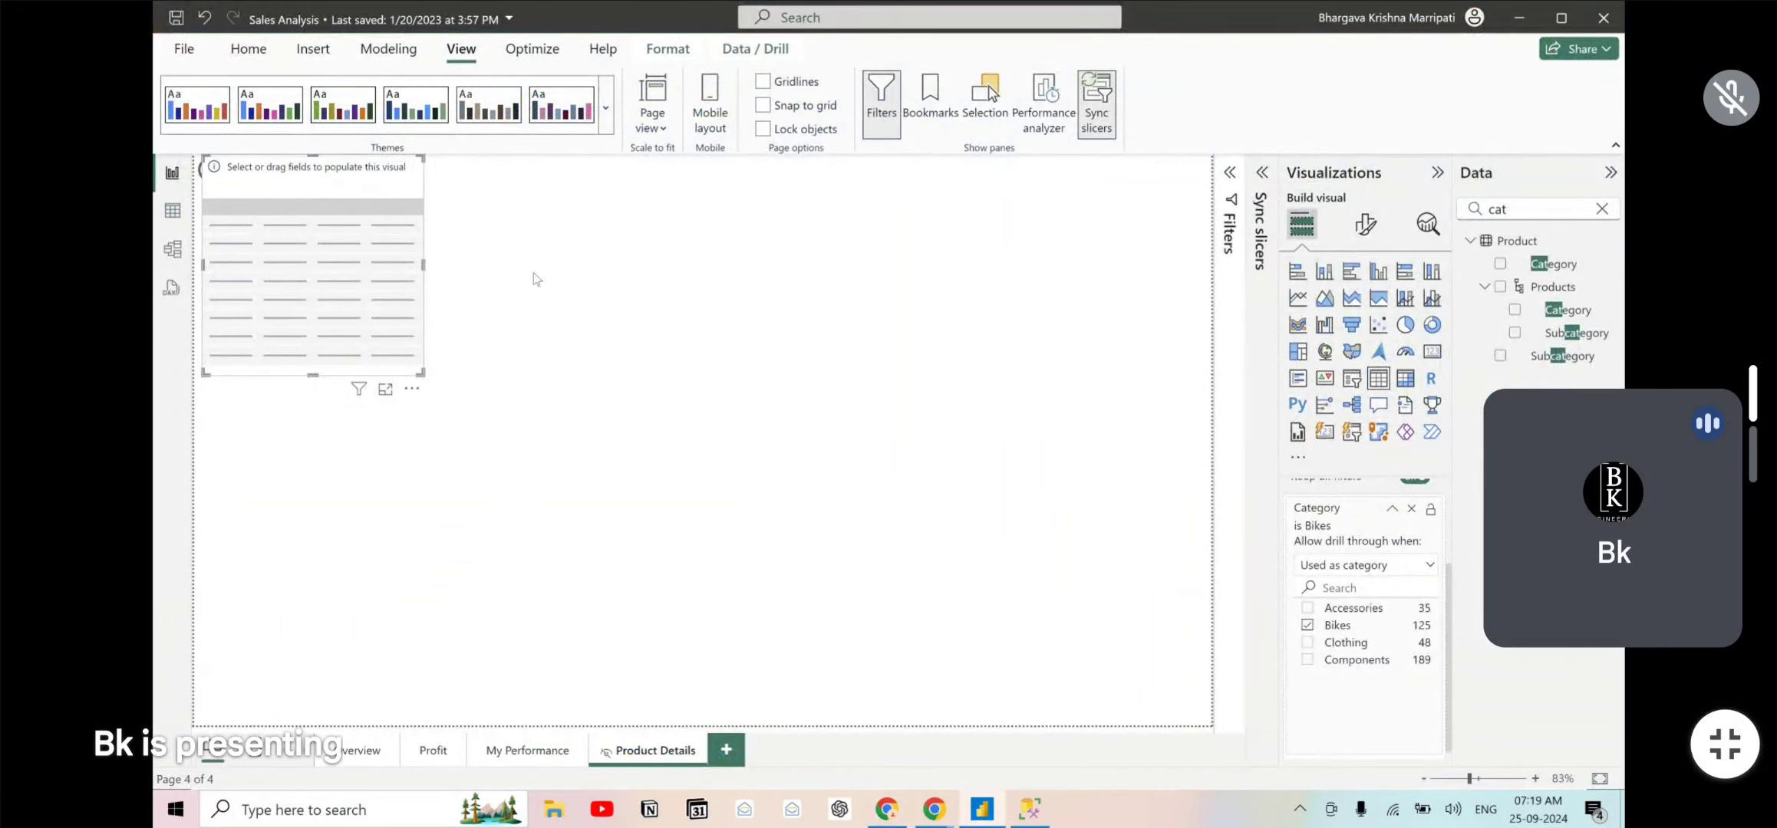
{"action": "left_click_drag", "start_coordinate": [389, 205], "coordinate": [381, 246]}
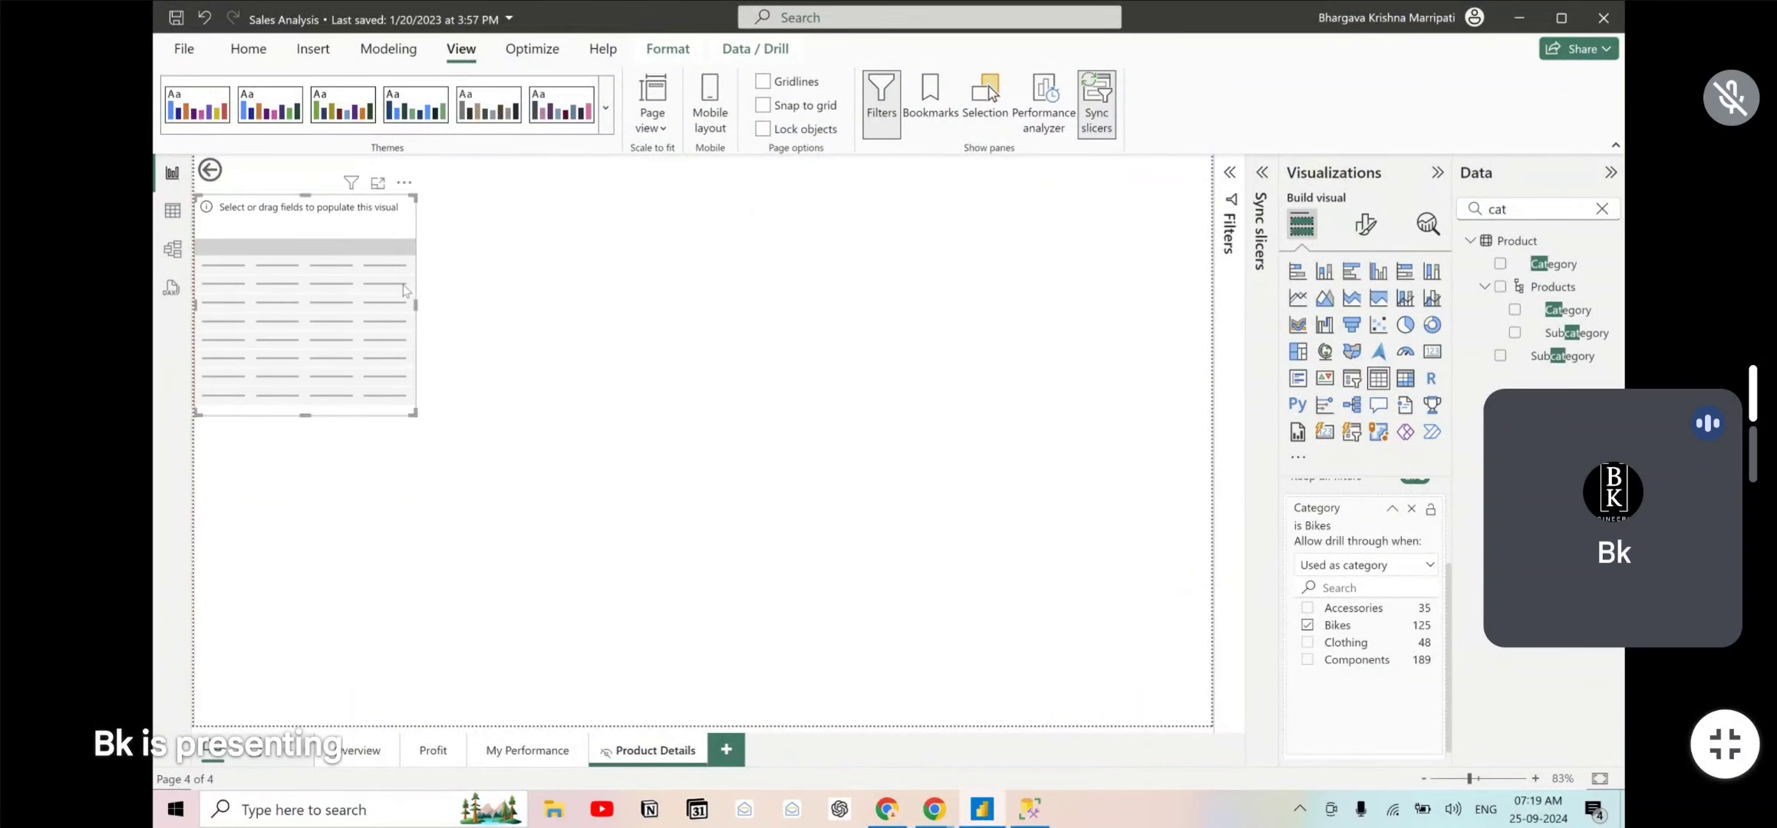
{"action": "left_click_drag", "start_coordinate": [414, 414], "coordinate": [1199, 583]}
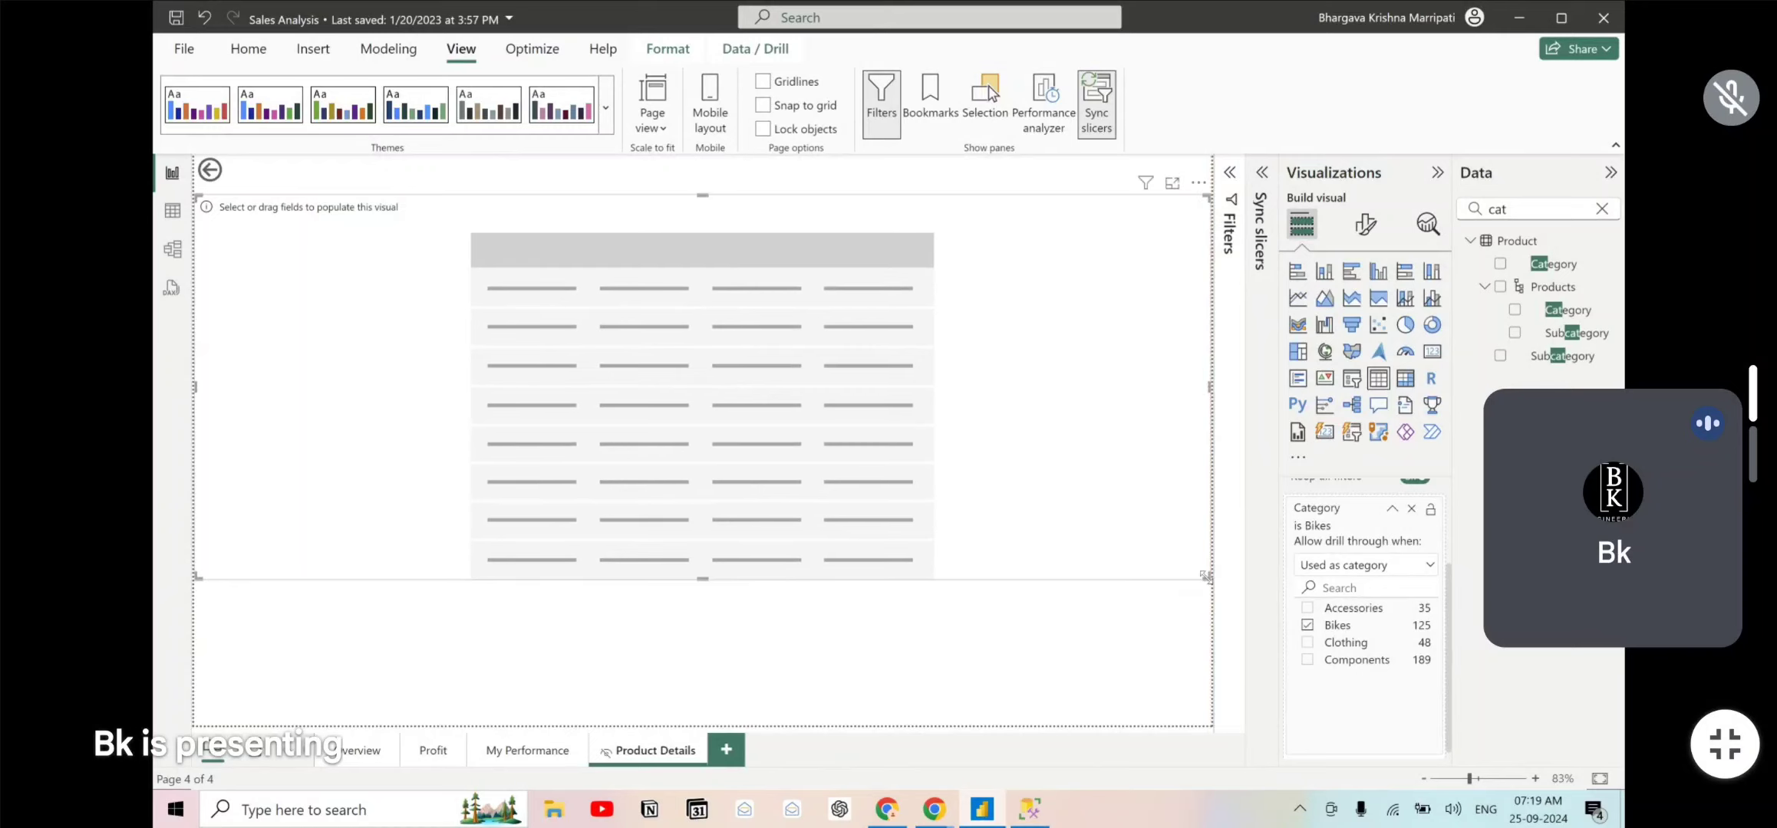
{"action": "left_click", "coordinate": [867, 594]}
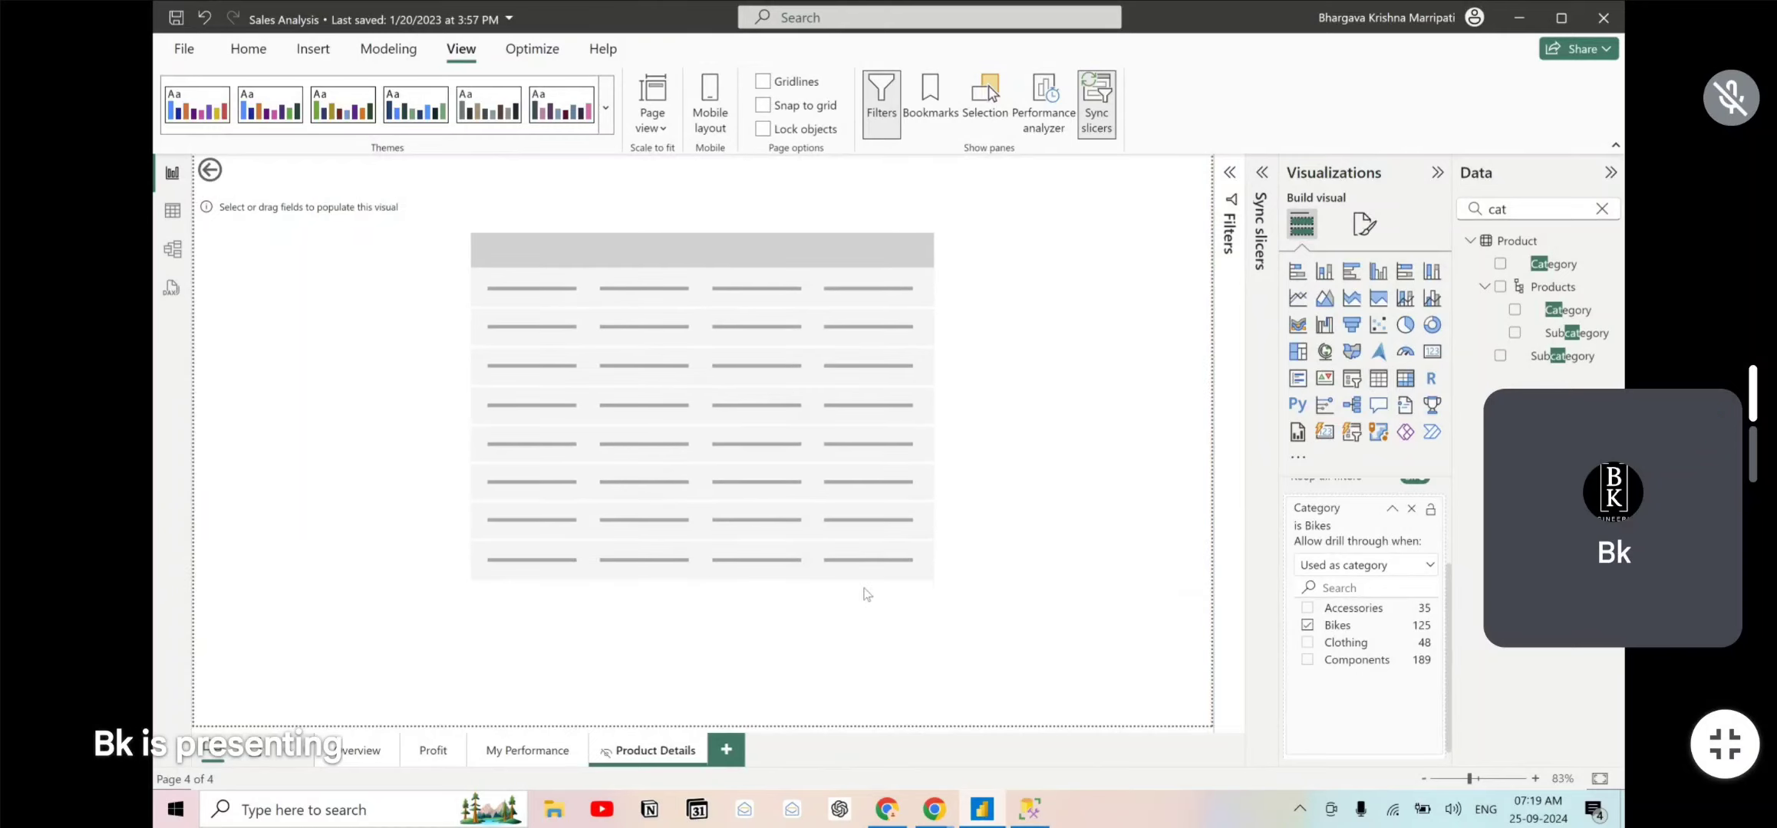
- Test the back arrow on the Product Details page, return to that page and review its Category drill-through filter
{"action": "left_click", "coordinate": [213, 170], "text": "ctrl"}
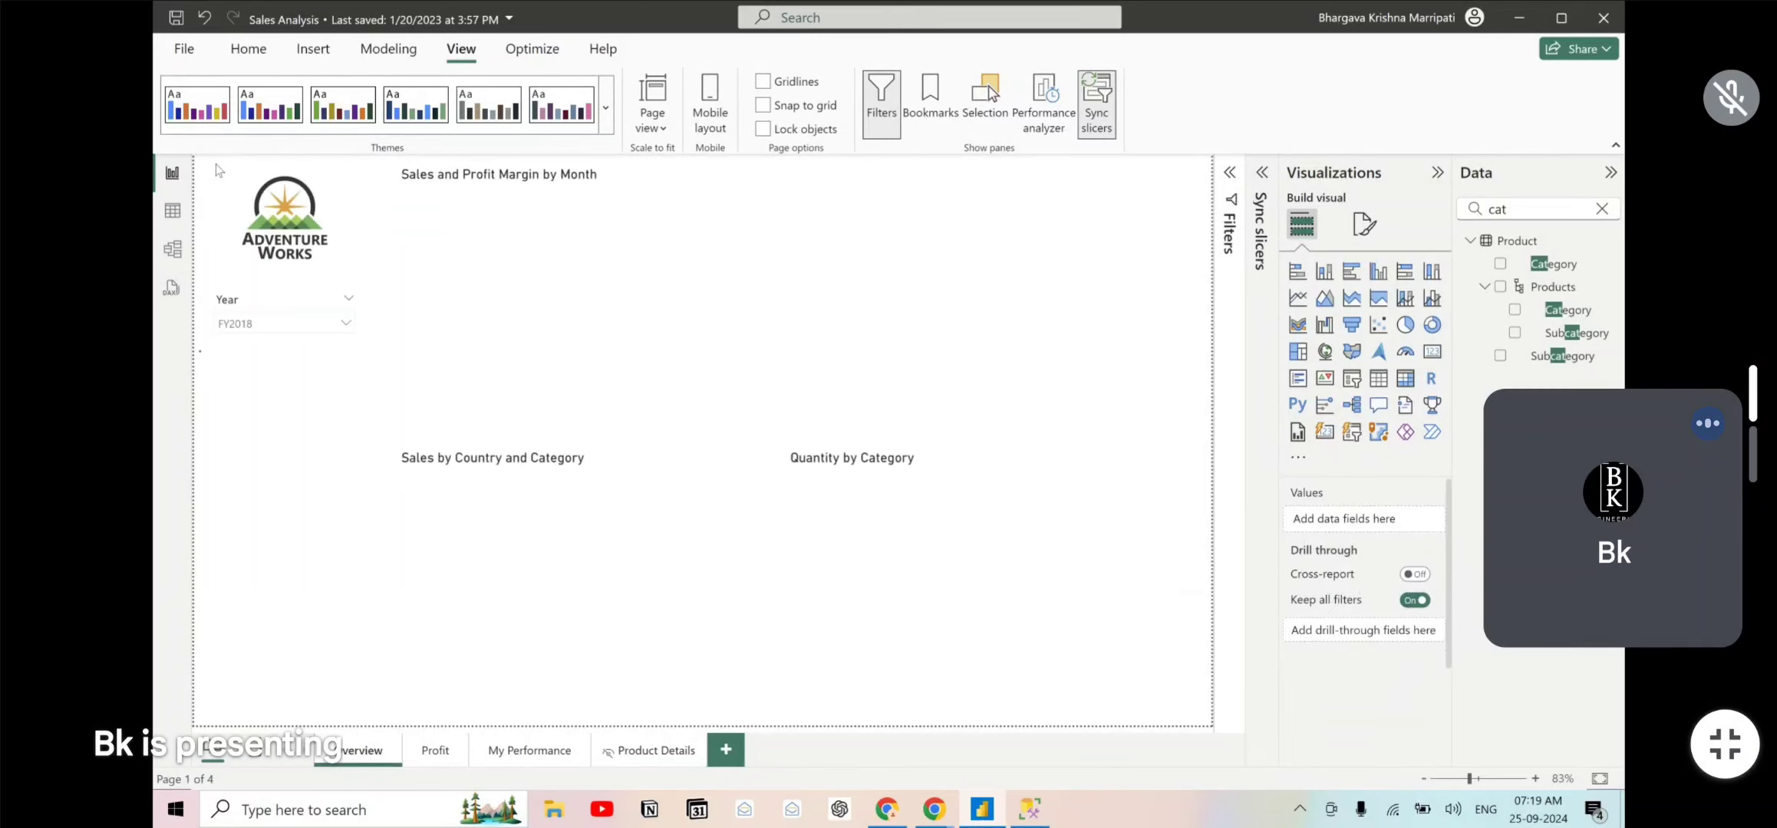
{"action": "left_click", "coordinate": [641, 744]}
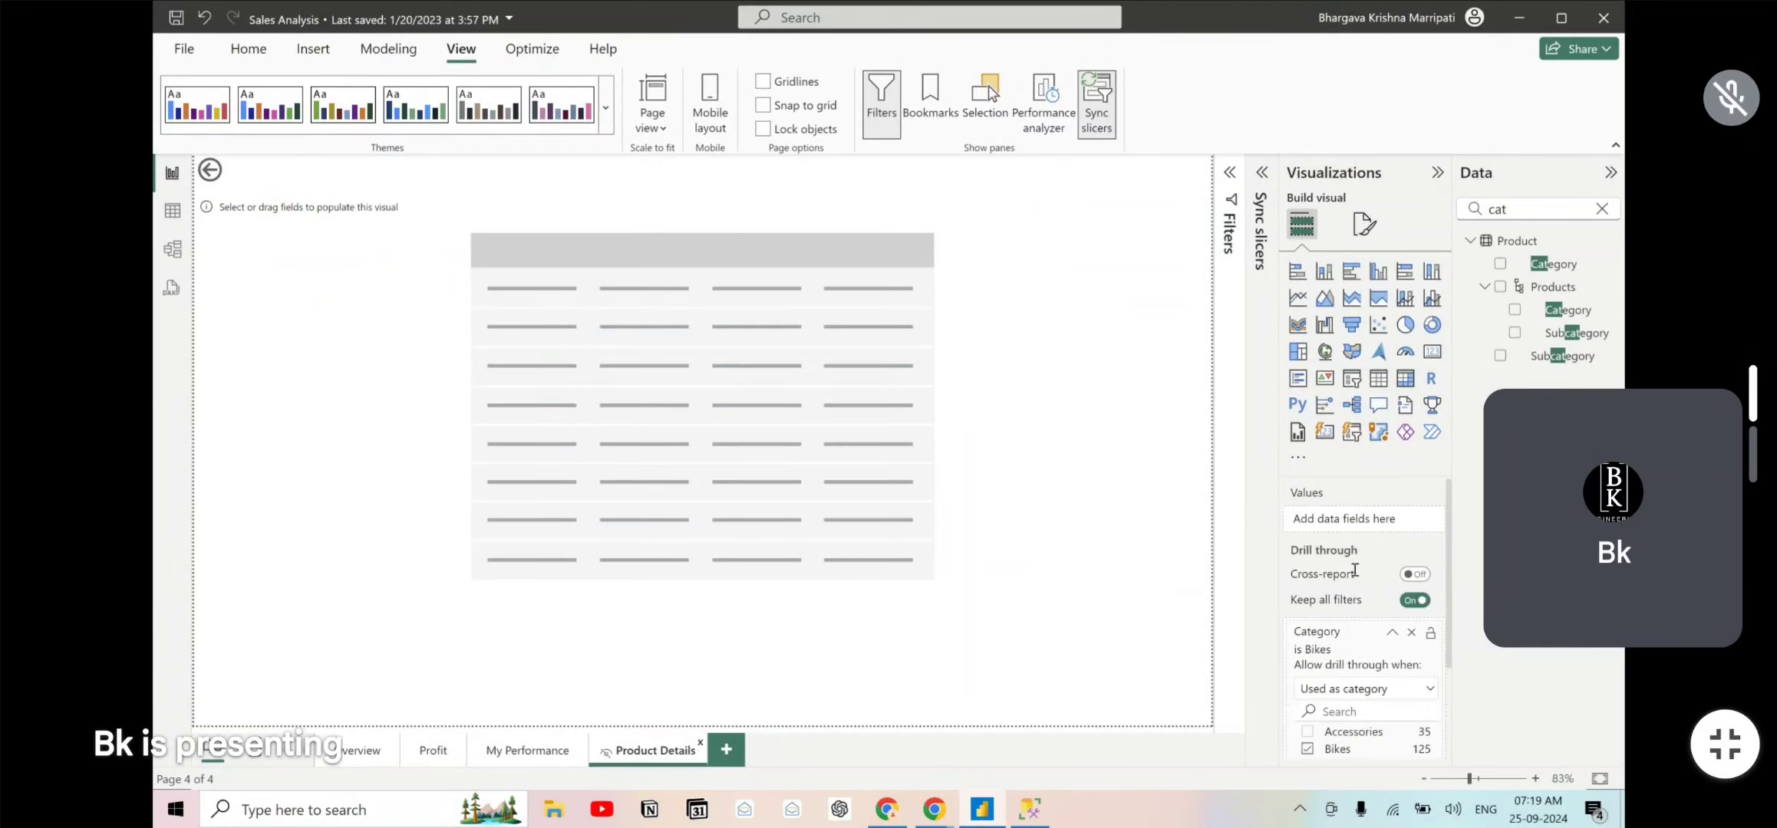
{"action": "scroll", "coordinate": [1354, 570], "scroll_direction": "down", "scroll_amount": 2}
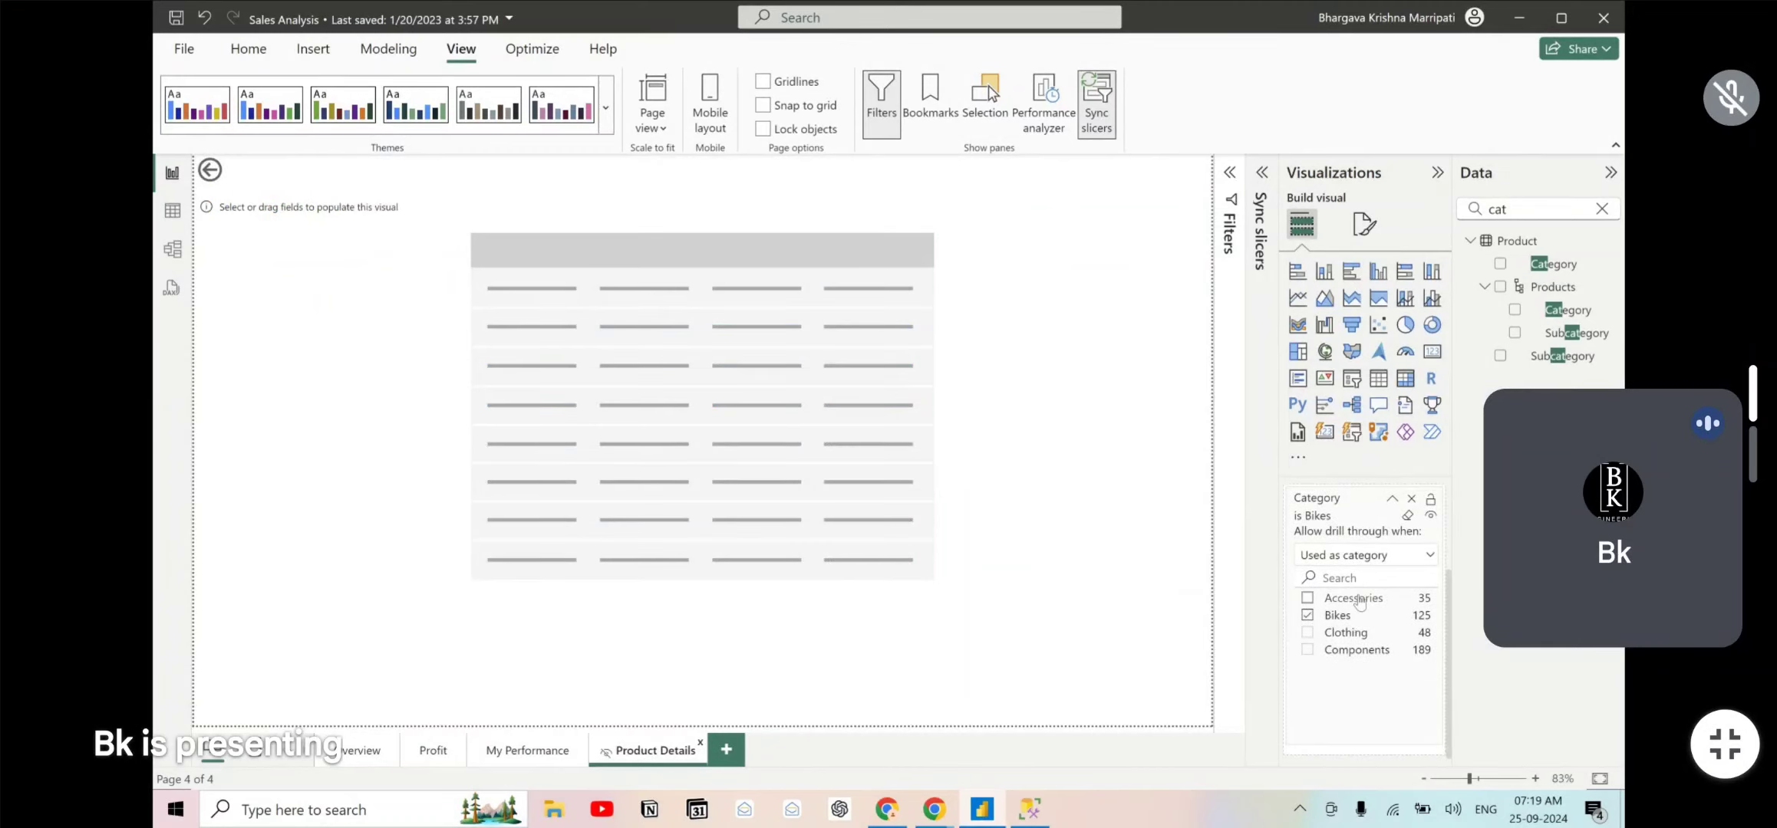
- Read the sixth instruction in Chrome, then on Power BI Desktop's Overview page cross-highlight Bikes in Quantity by Category and clear it
{"action": "key", "text": "alt+Tab"}
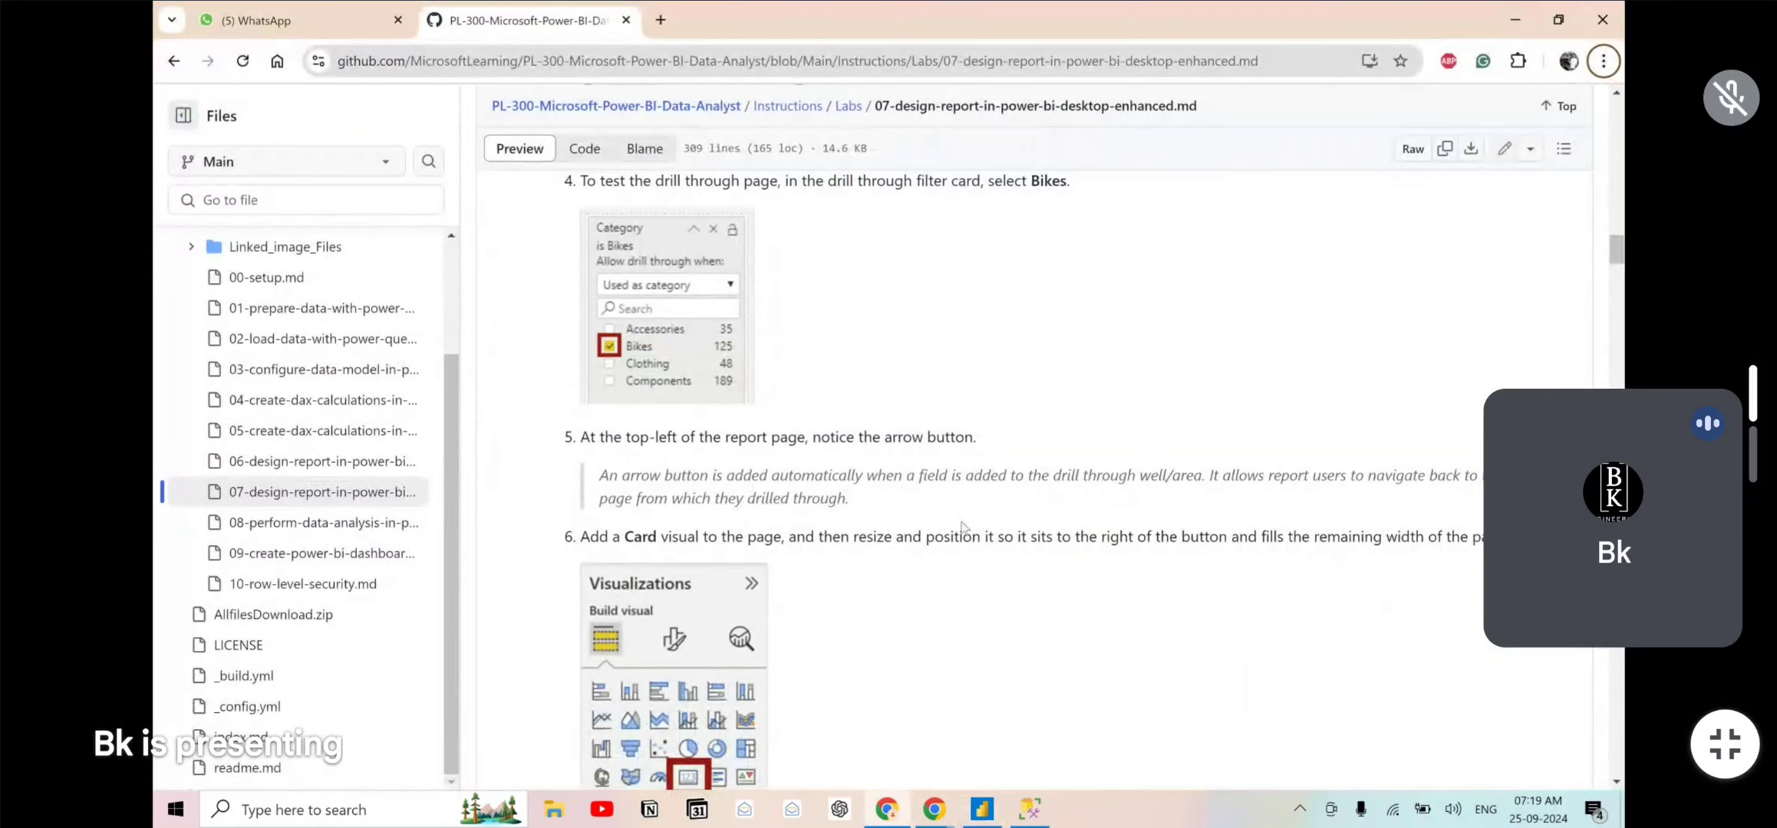
{"action": "scroll", "coordinate": [964, 528], "scroll_direction": "down", "scroll_amount": 1}
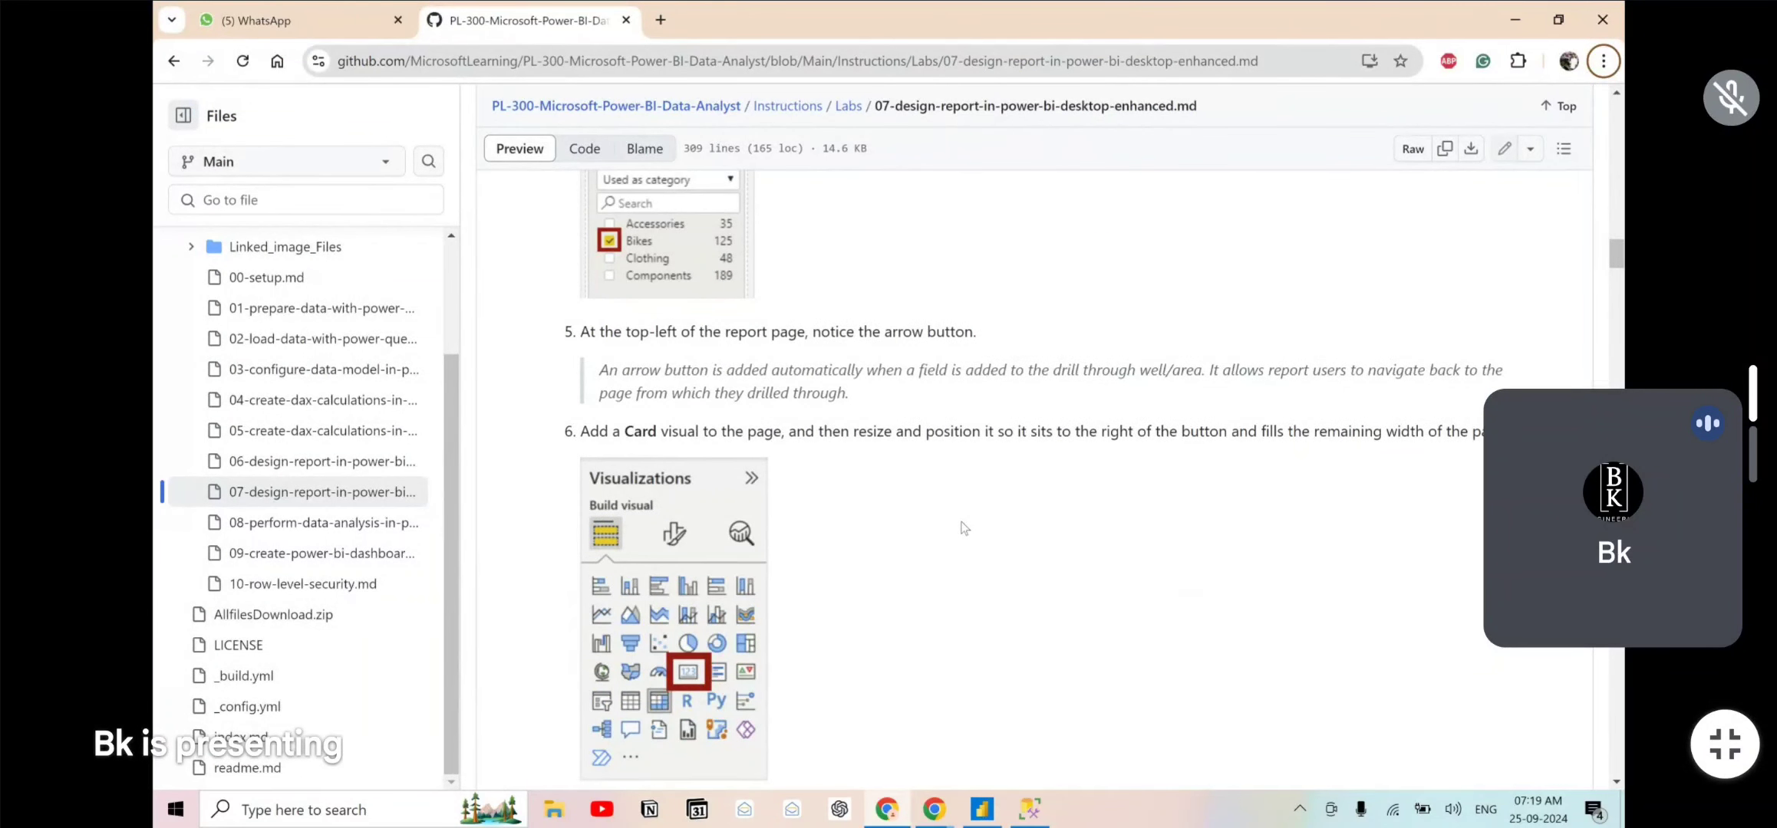
{"action": "left_click", "coordinate": [986, 811]}
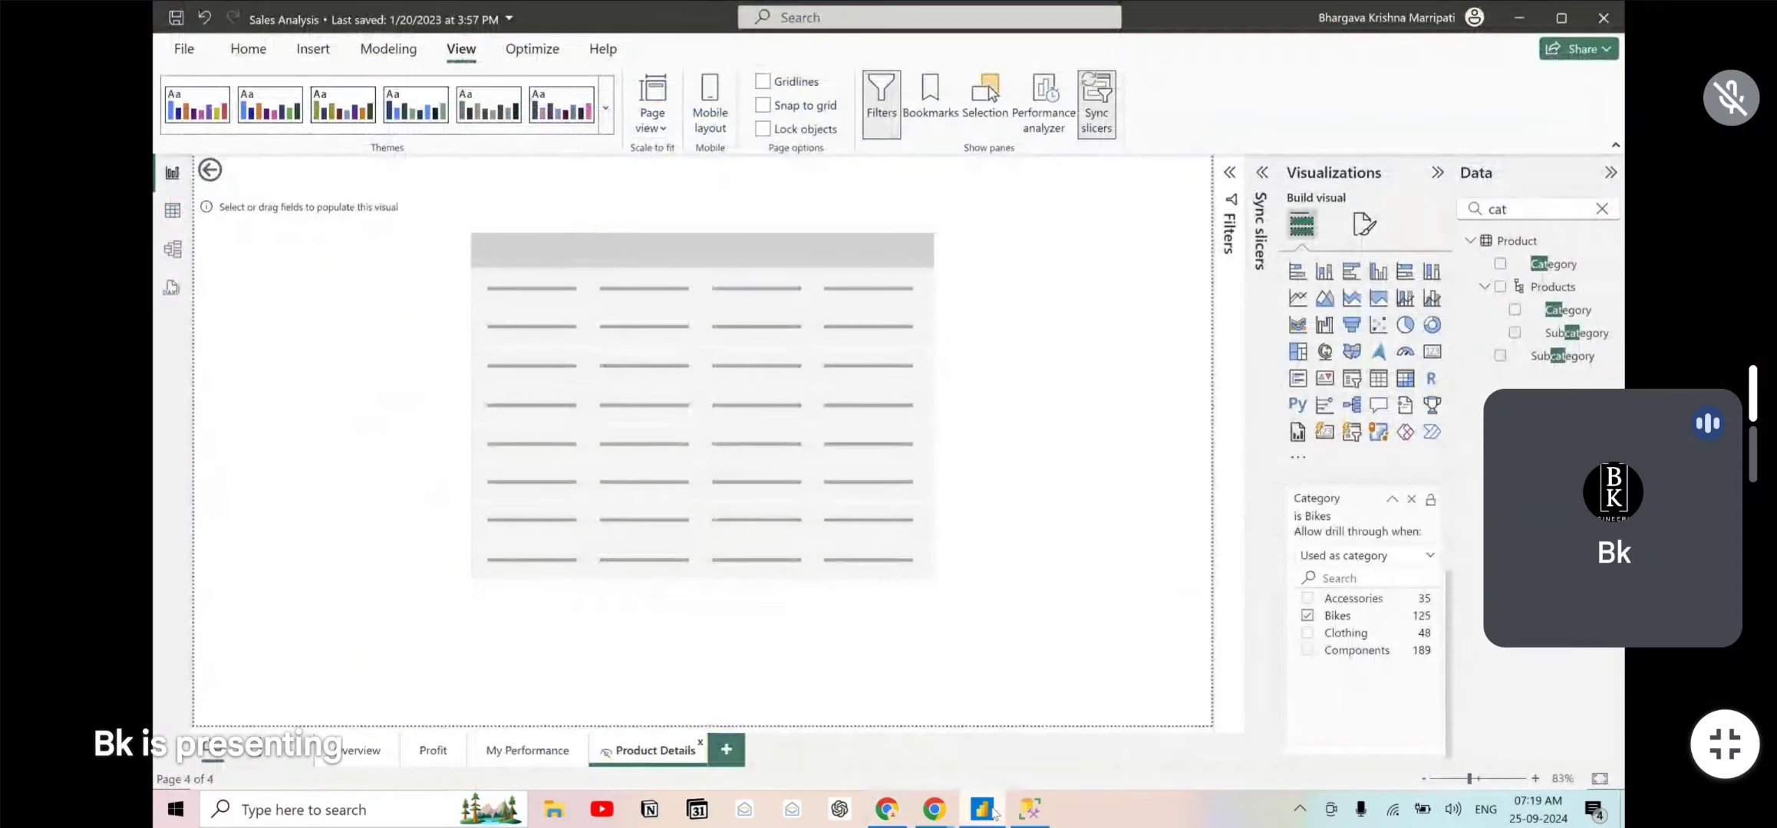
{"action": "left_click", "coordinate": [368, 755]}
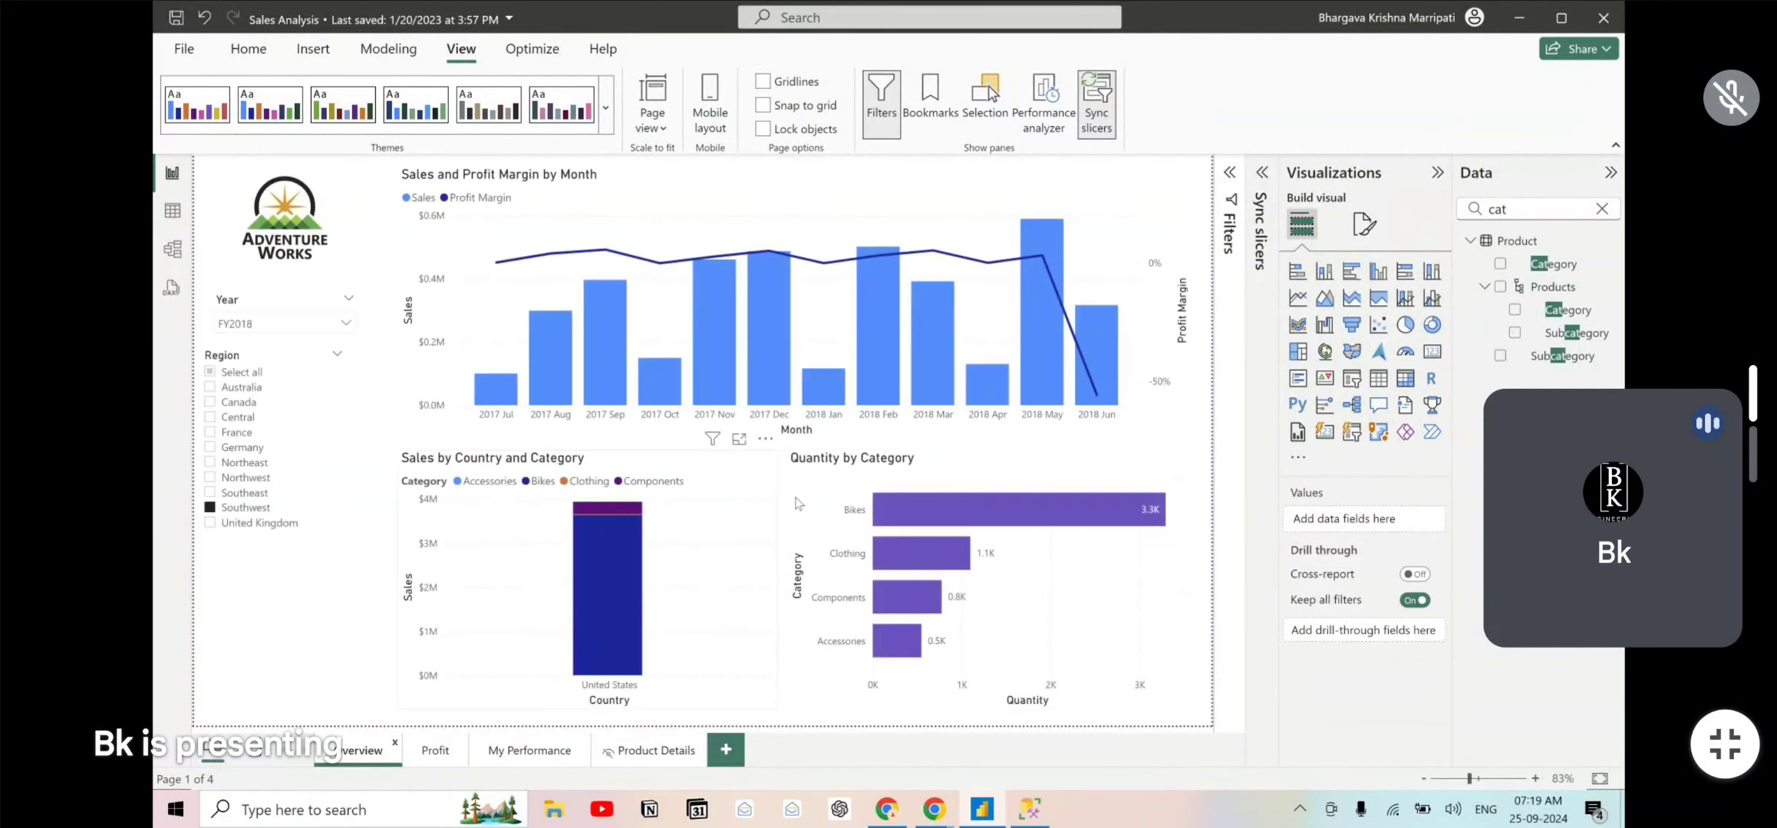
{"action": "mouse_move", "coordinate": [914, 507]}
{"action": "left_click", "coordinate": [937, 508]}
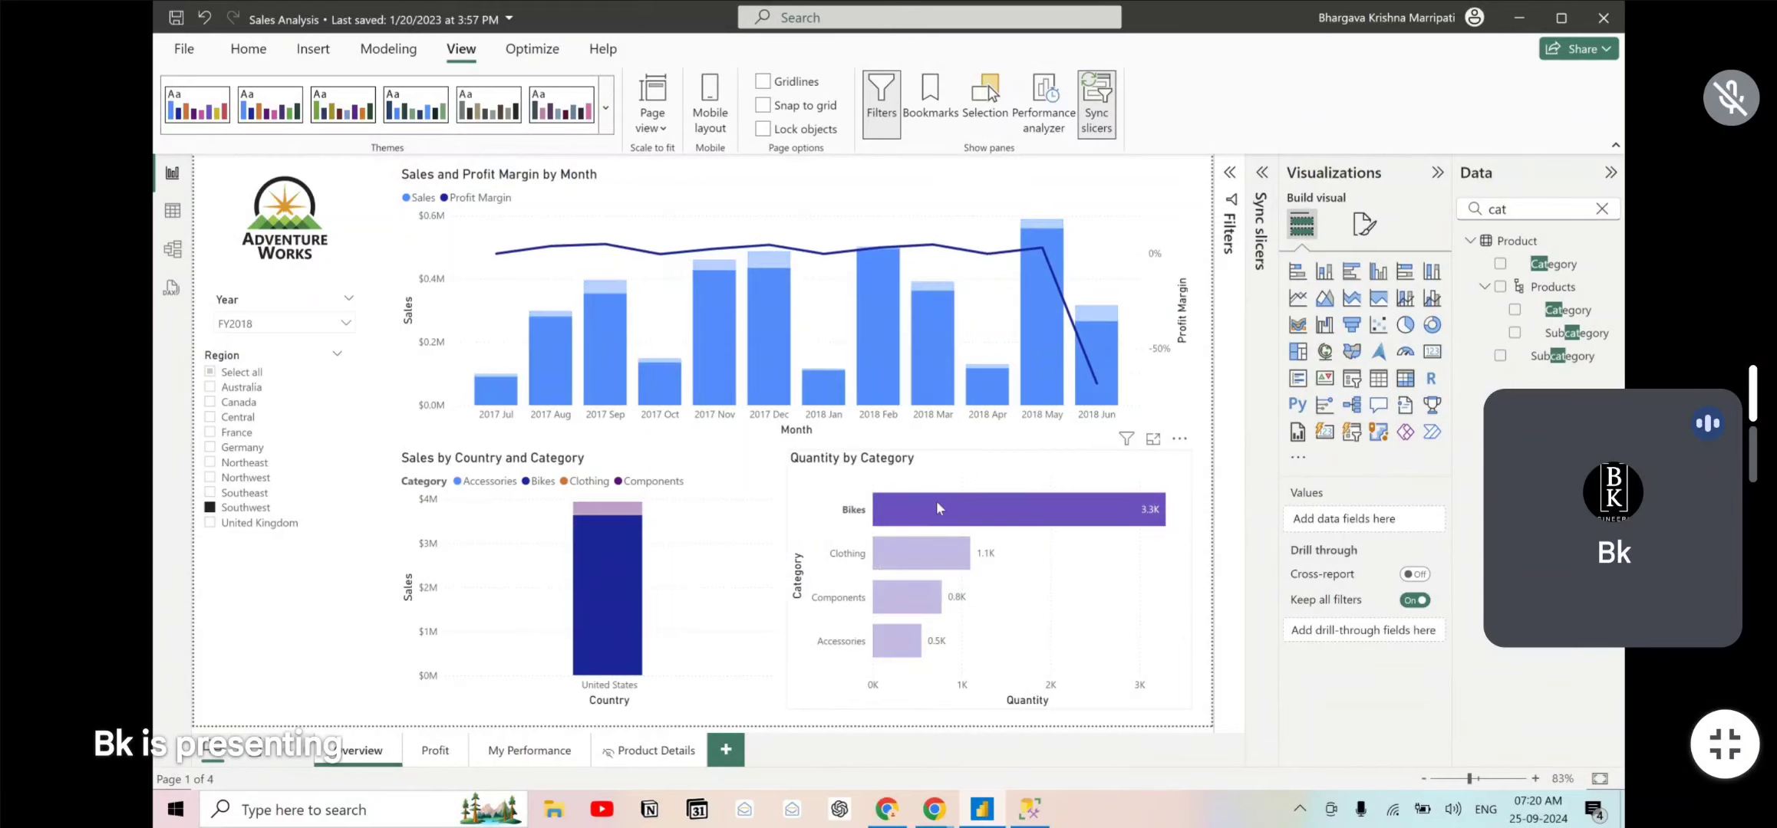
{"action": "left_click", "coordinate": [936, 504]}
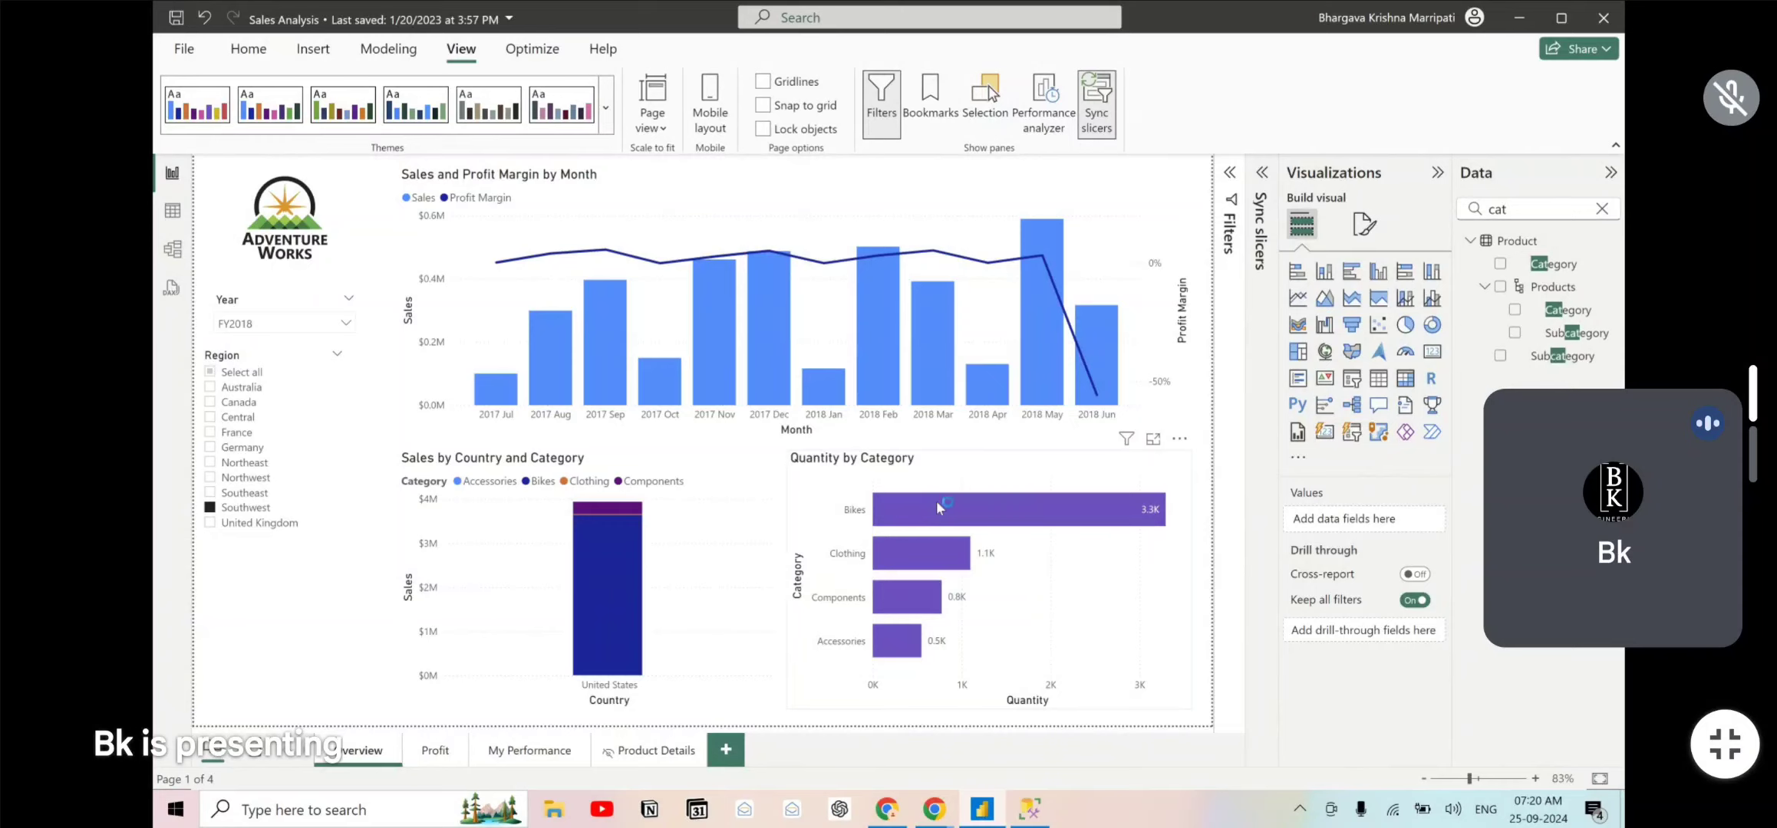
- Switch to the Chrome window with the Meet session and open the bookmarked CRM - Tek4s spreadsheet in a new tab
{"action": "mouse_move", "coordinate": [892, 818]}
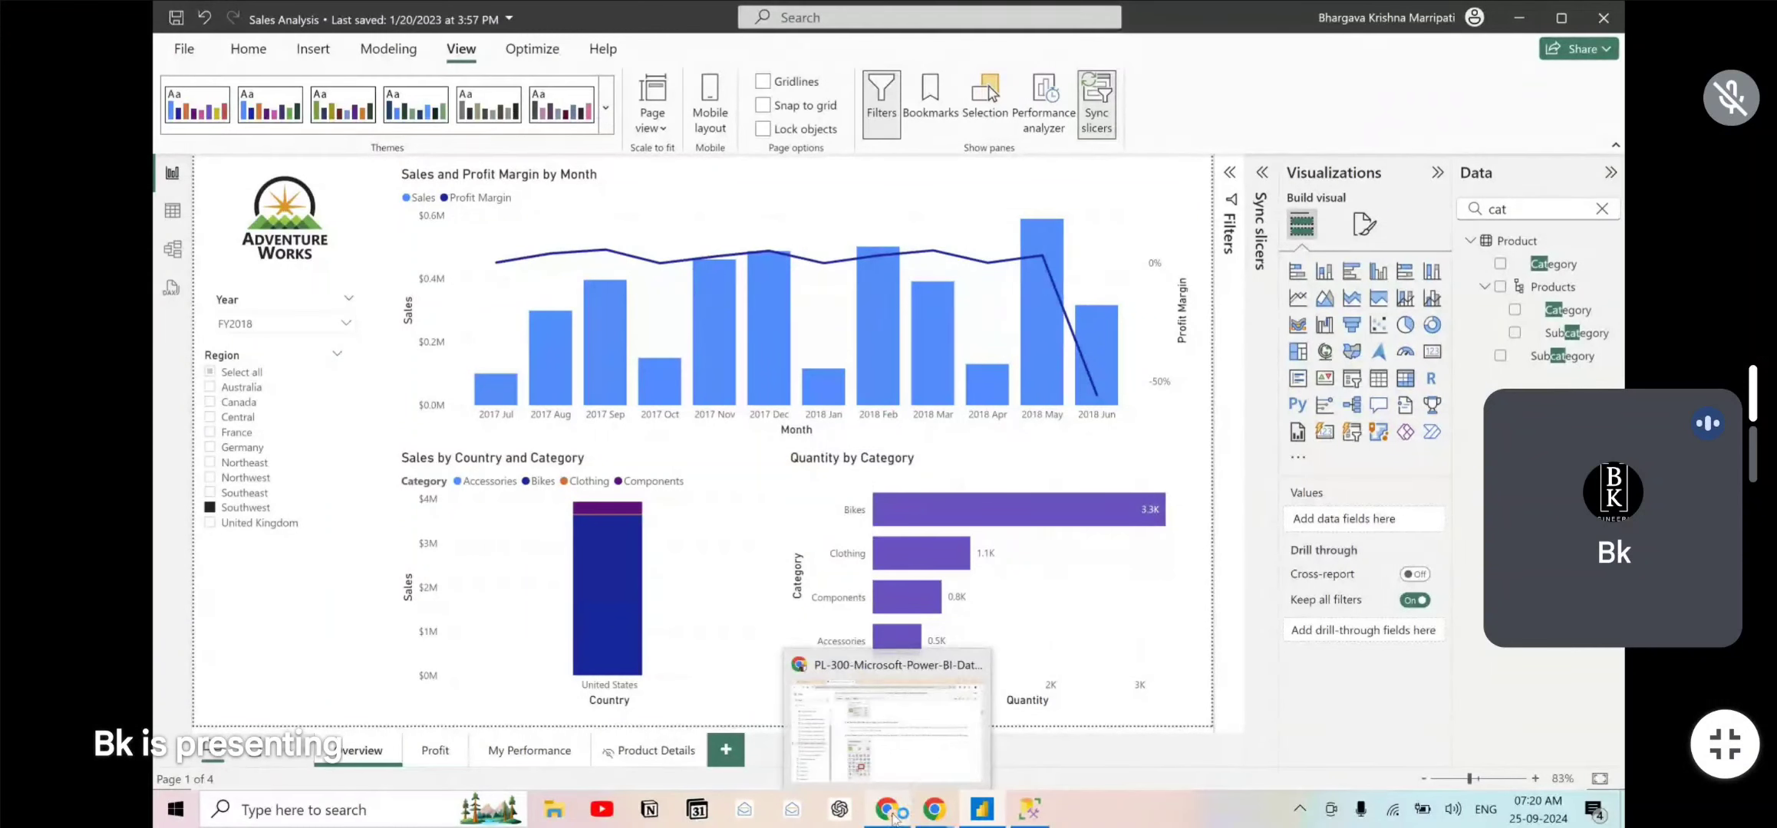
{"action": "left_click", "coordinate": [892, 817]}
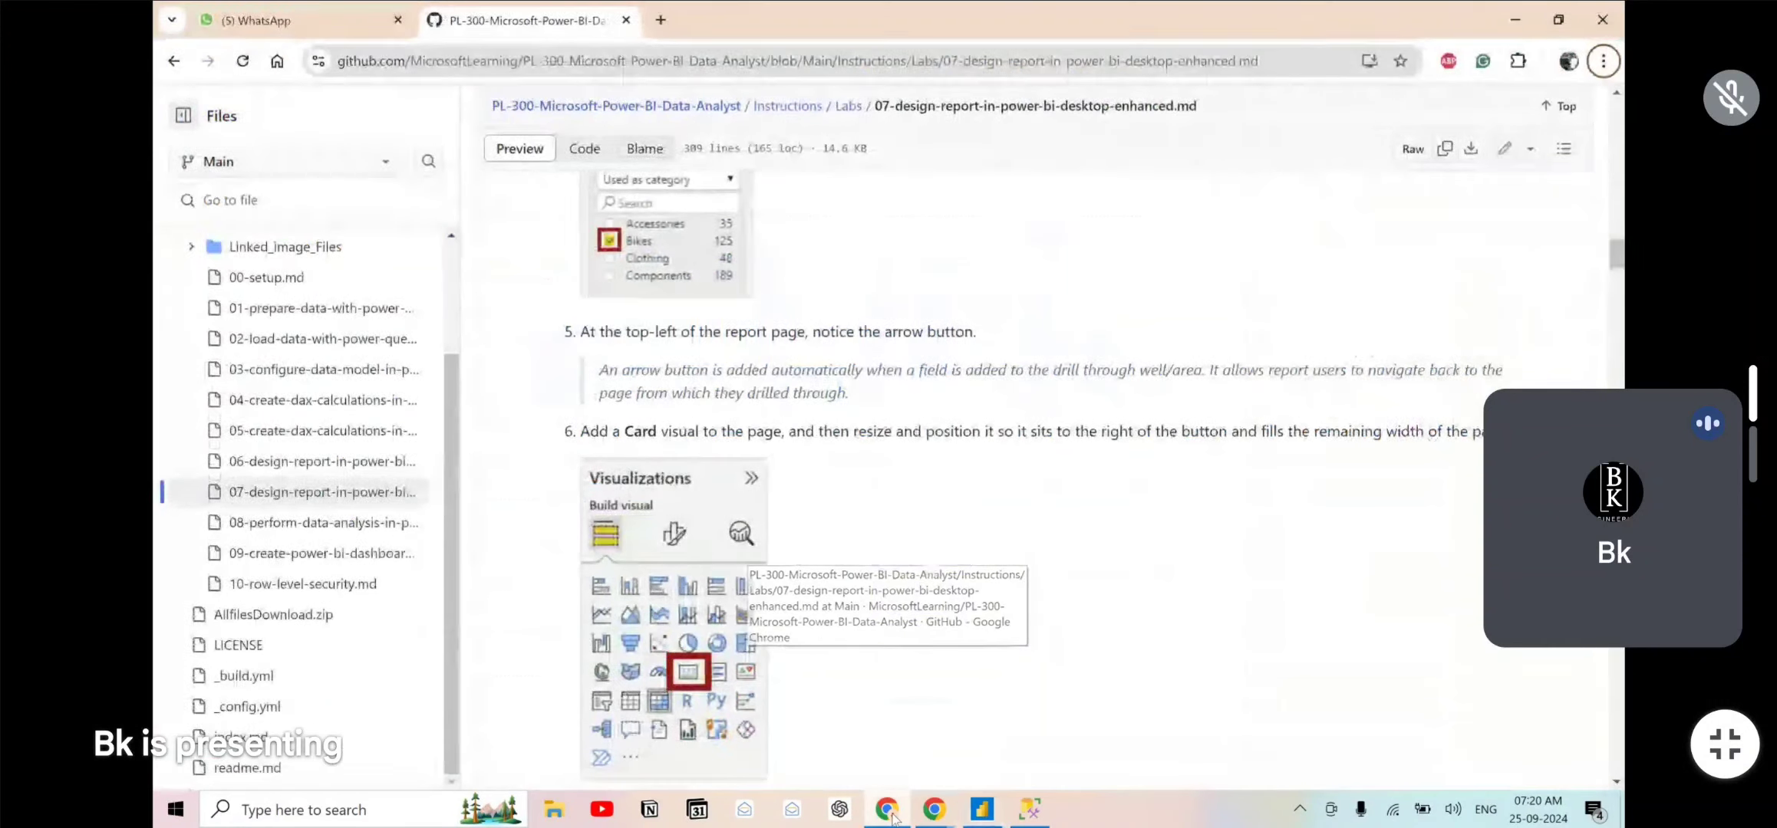
{"action": "left_click", "coordinate": [659, 21]}
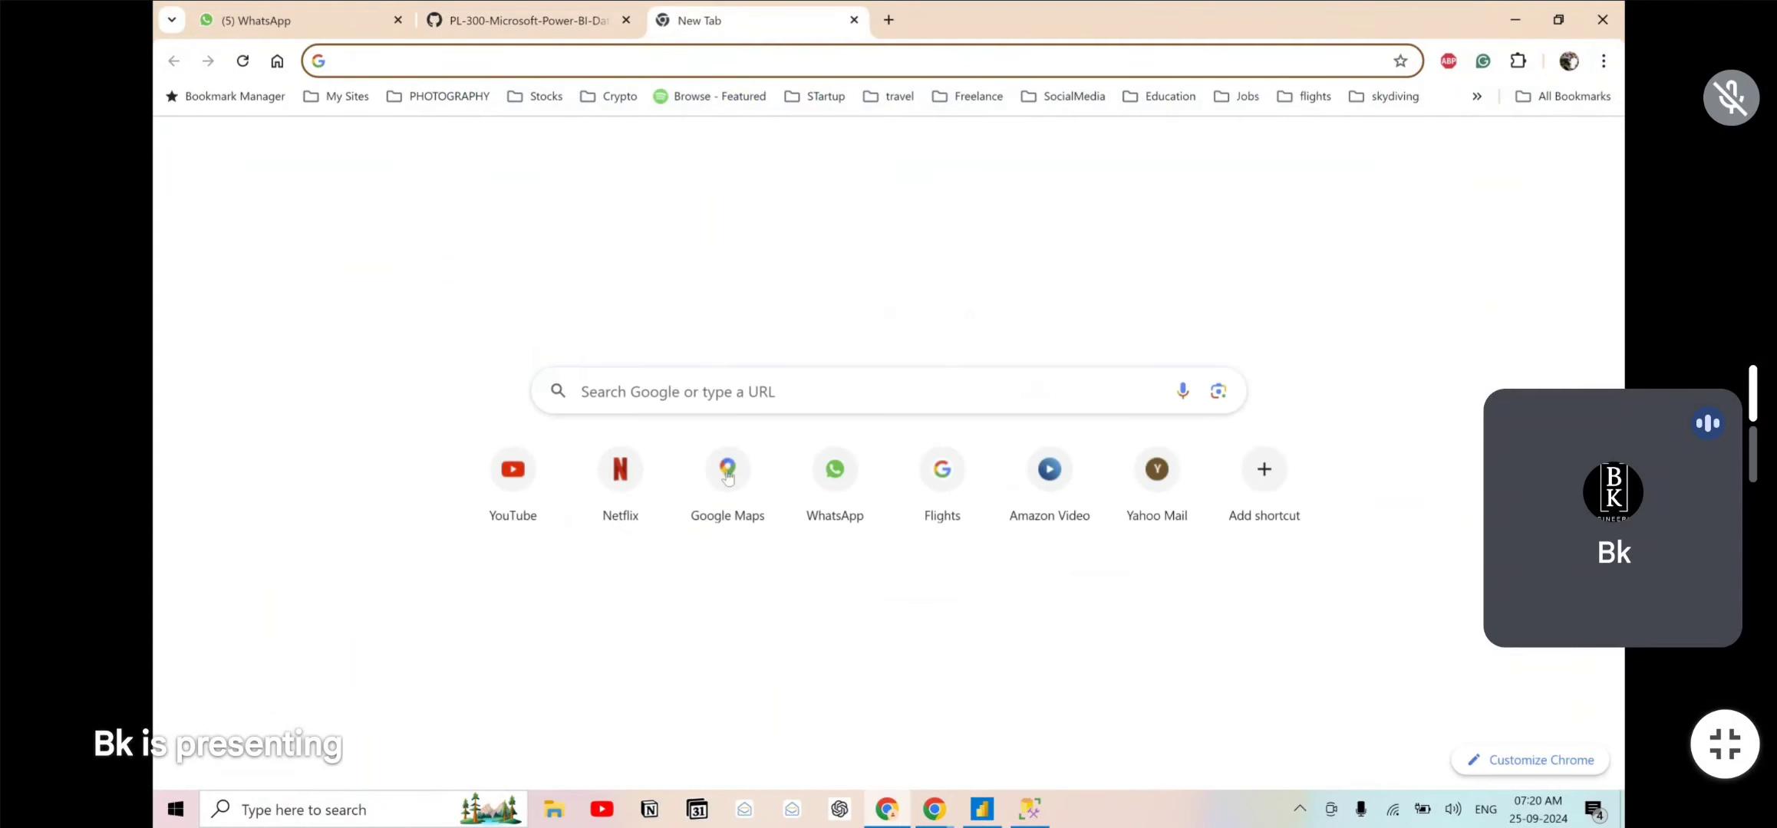
{"action": "left_click", "coordinate": [934, 809]}
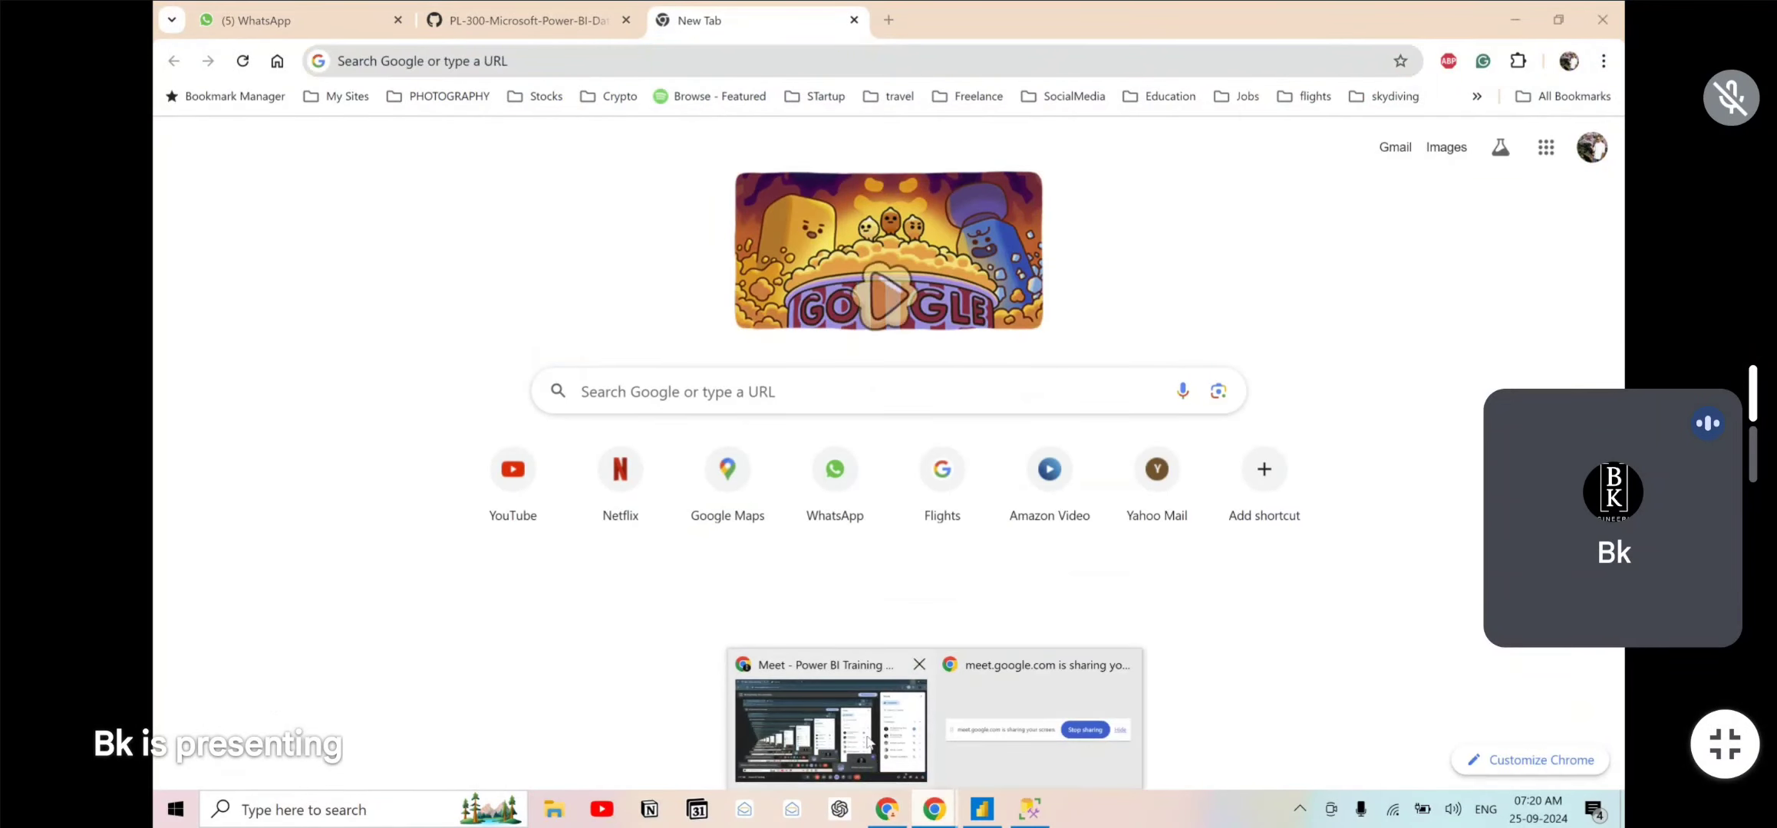
{"action": "left_click", "coordinate": [874, 755]}
{"action": "left_click", "coordinate": [659, 21]}
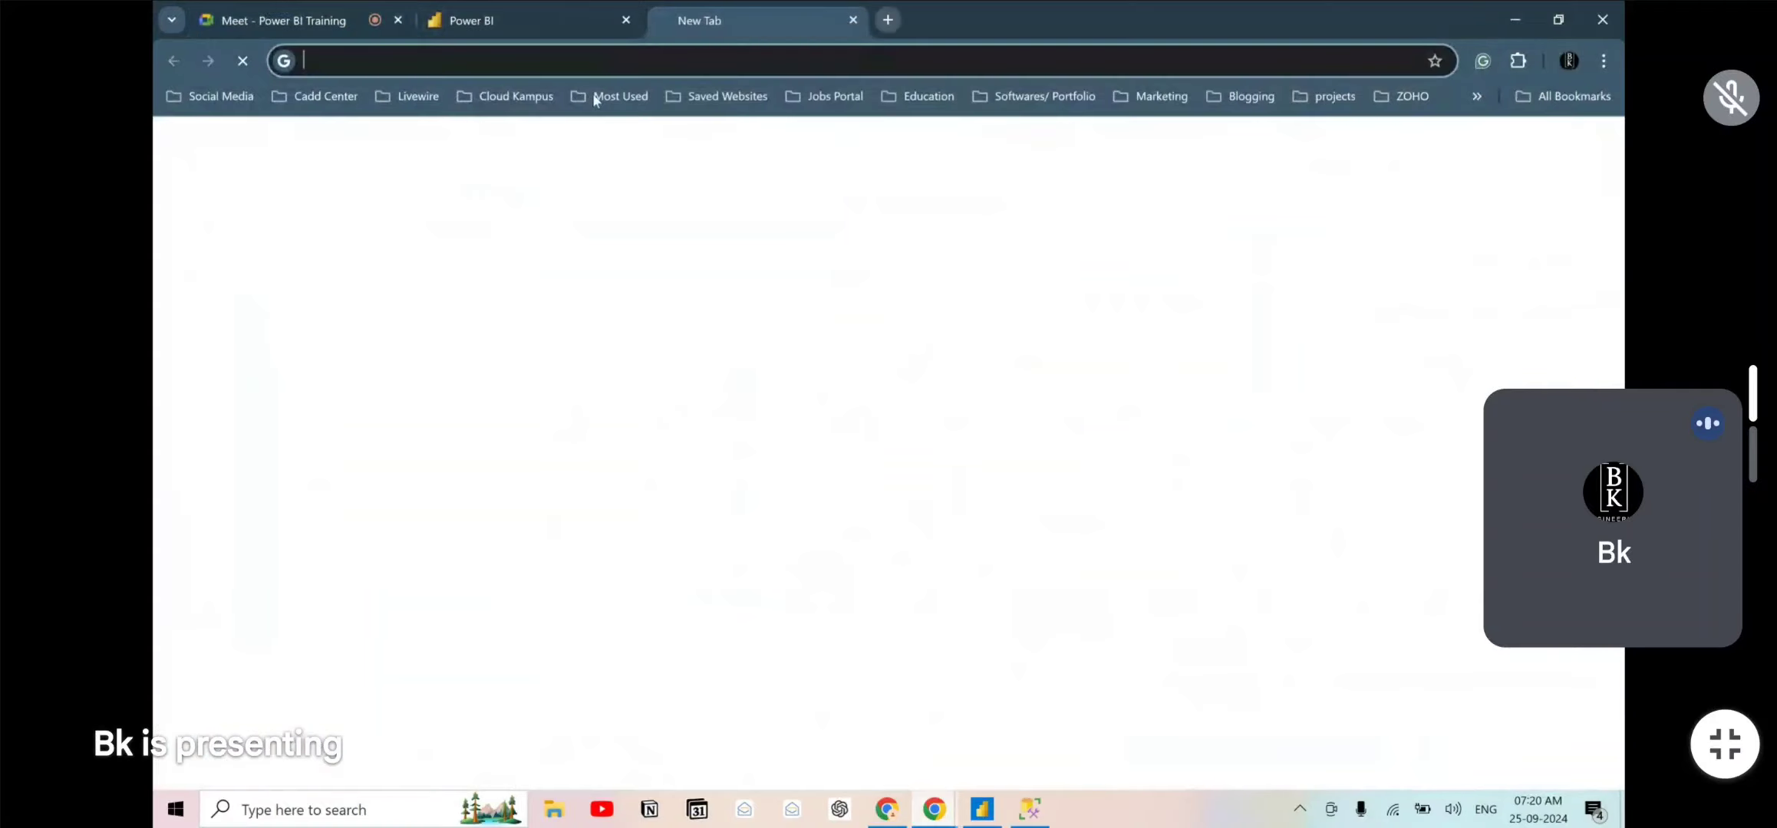
{"action": "left_click", "coordinate": [616, 98]}
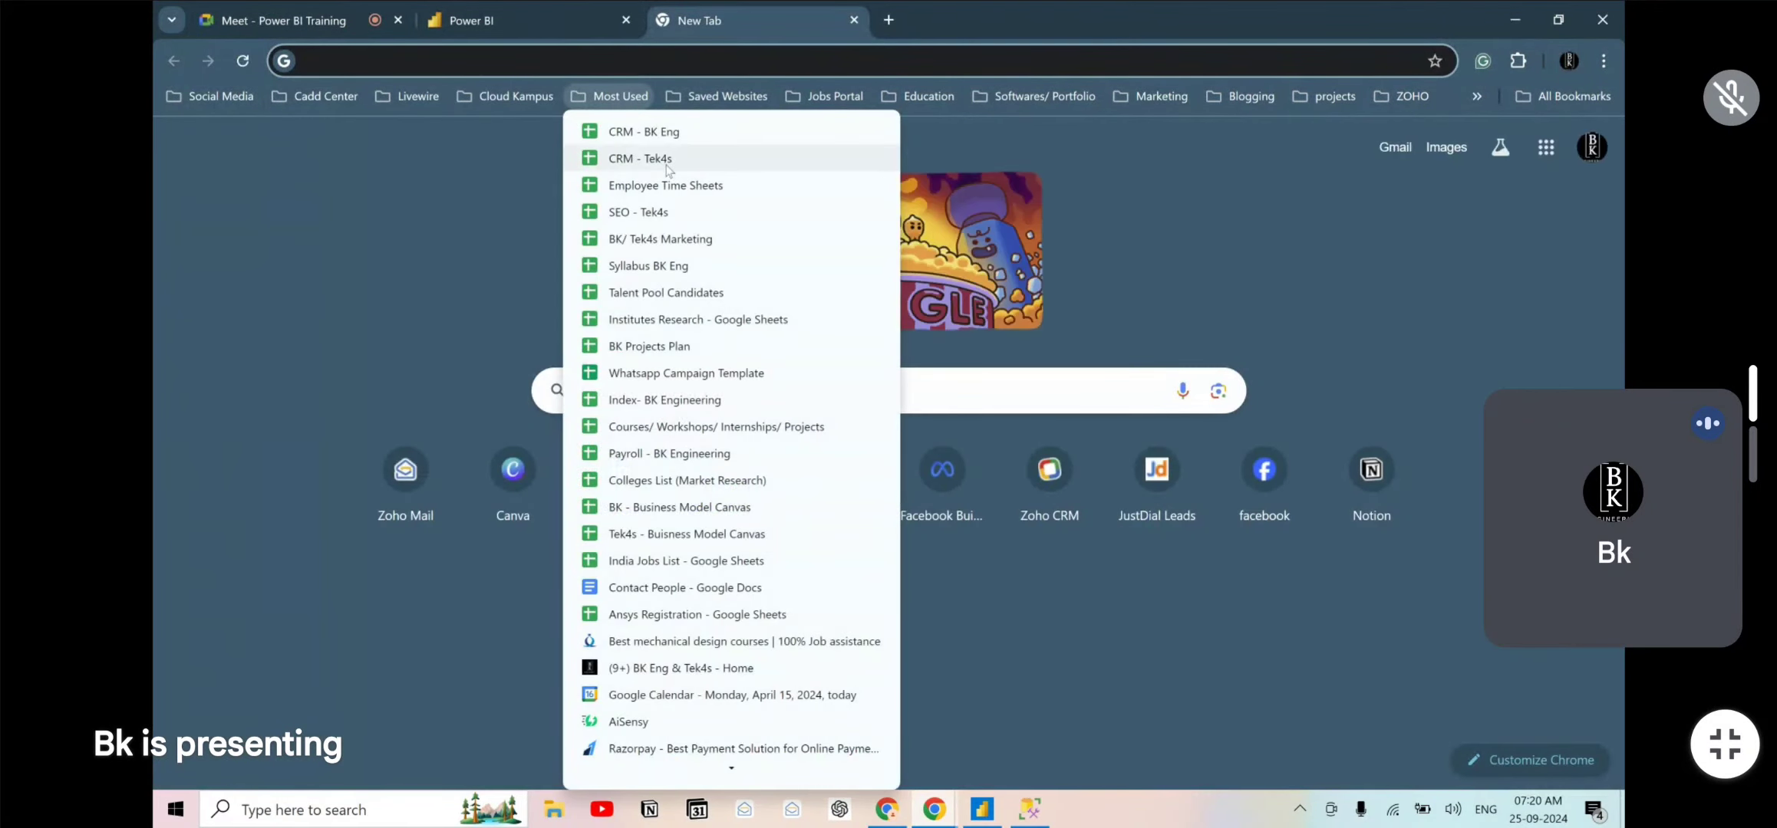
{"action": "left_click", "coordinate": [665, 162]}
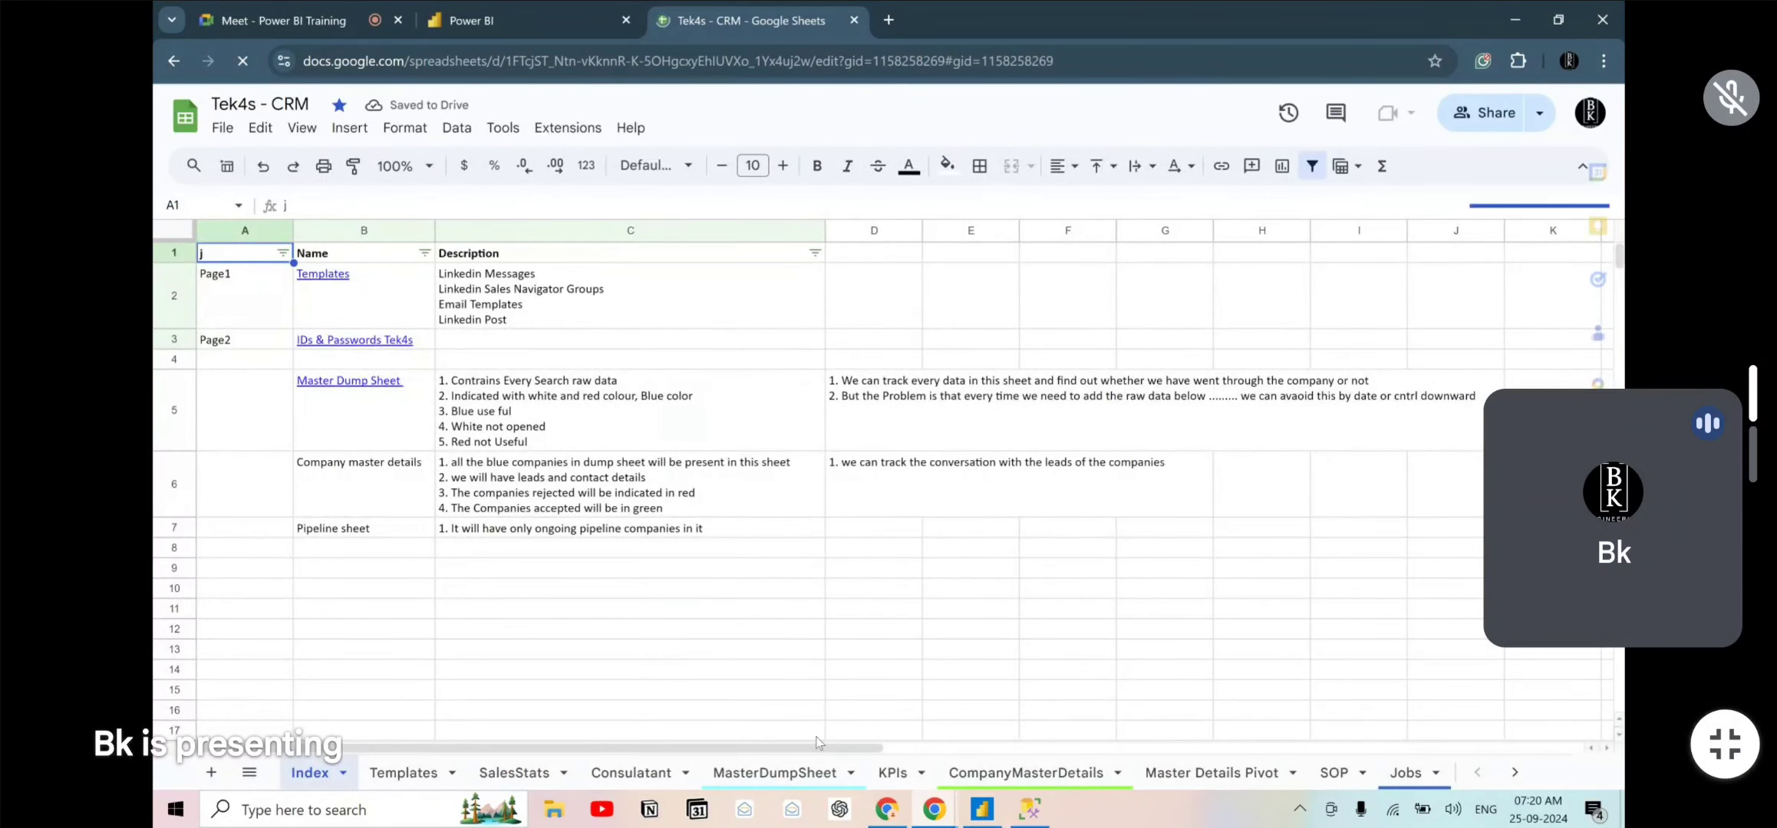
- Open the Master Details Pivot sheet and examine its company, lead and call-note grouping, inspecting the 123 Design and 219 DESIGN entries
{"action": "left_click", "coordinate": [1037, 775]}
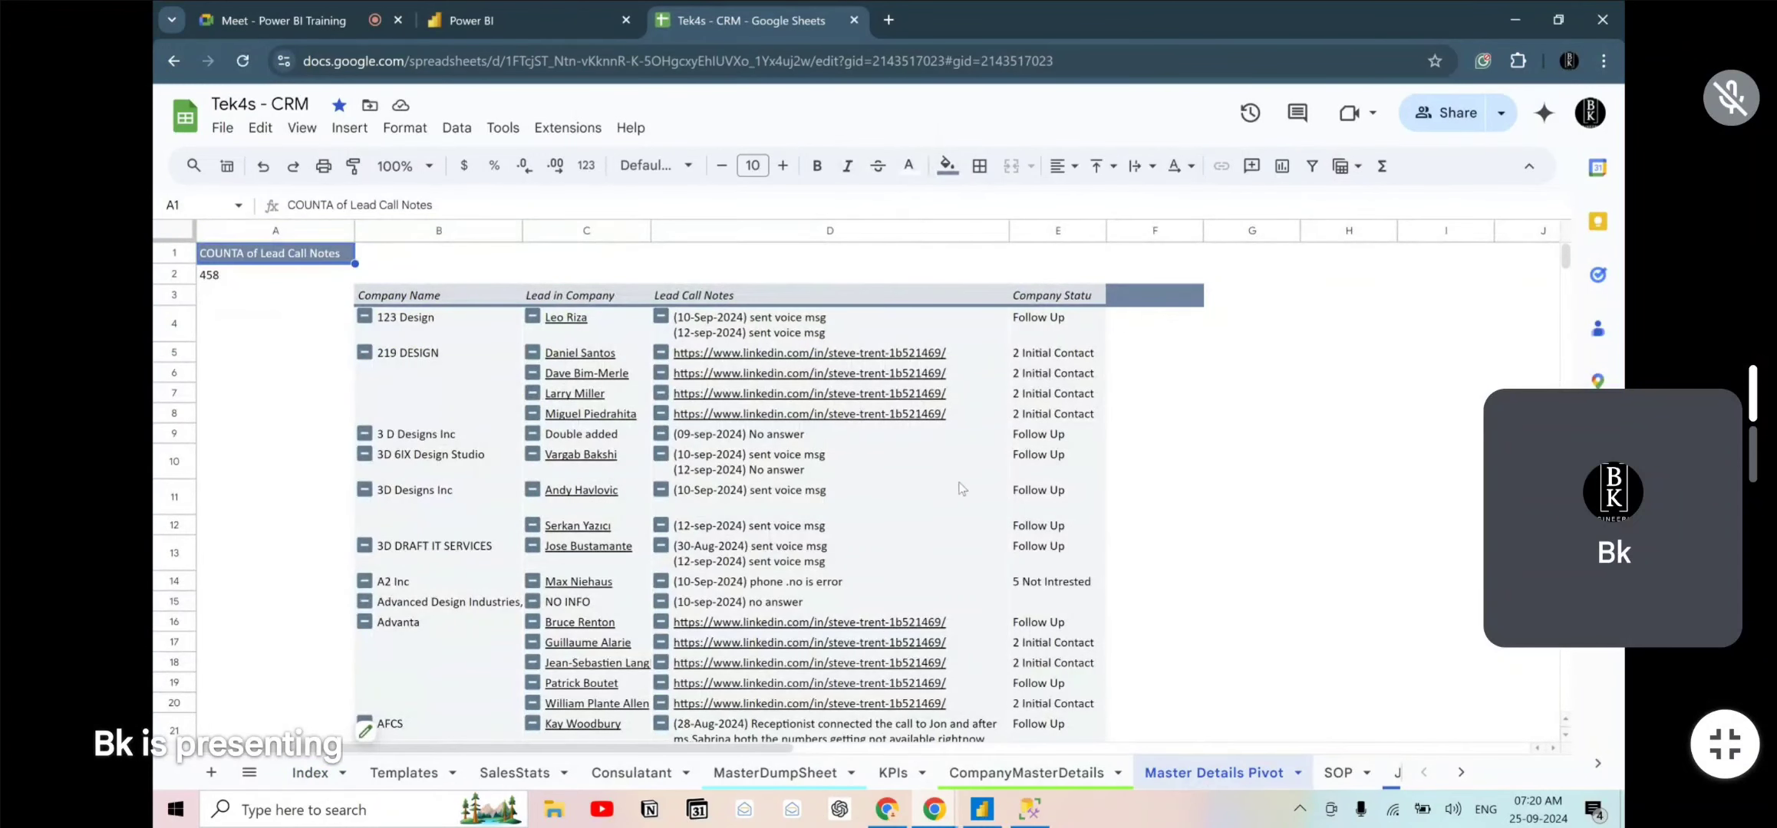
{"action": "scroll", "coordinate": [962, 489], "scroll_direction": "down", "scroll_amount": 15}
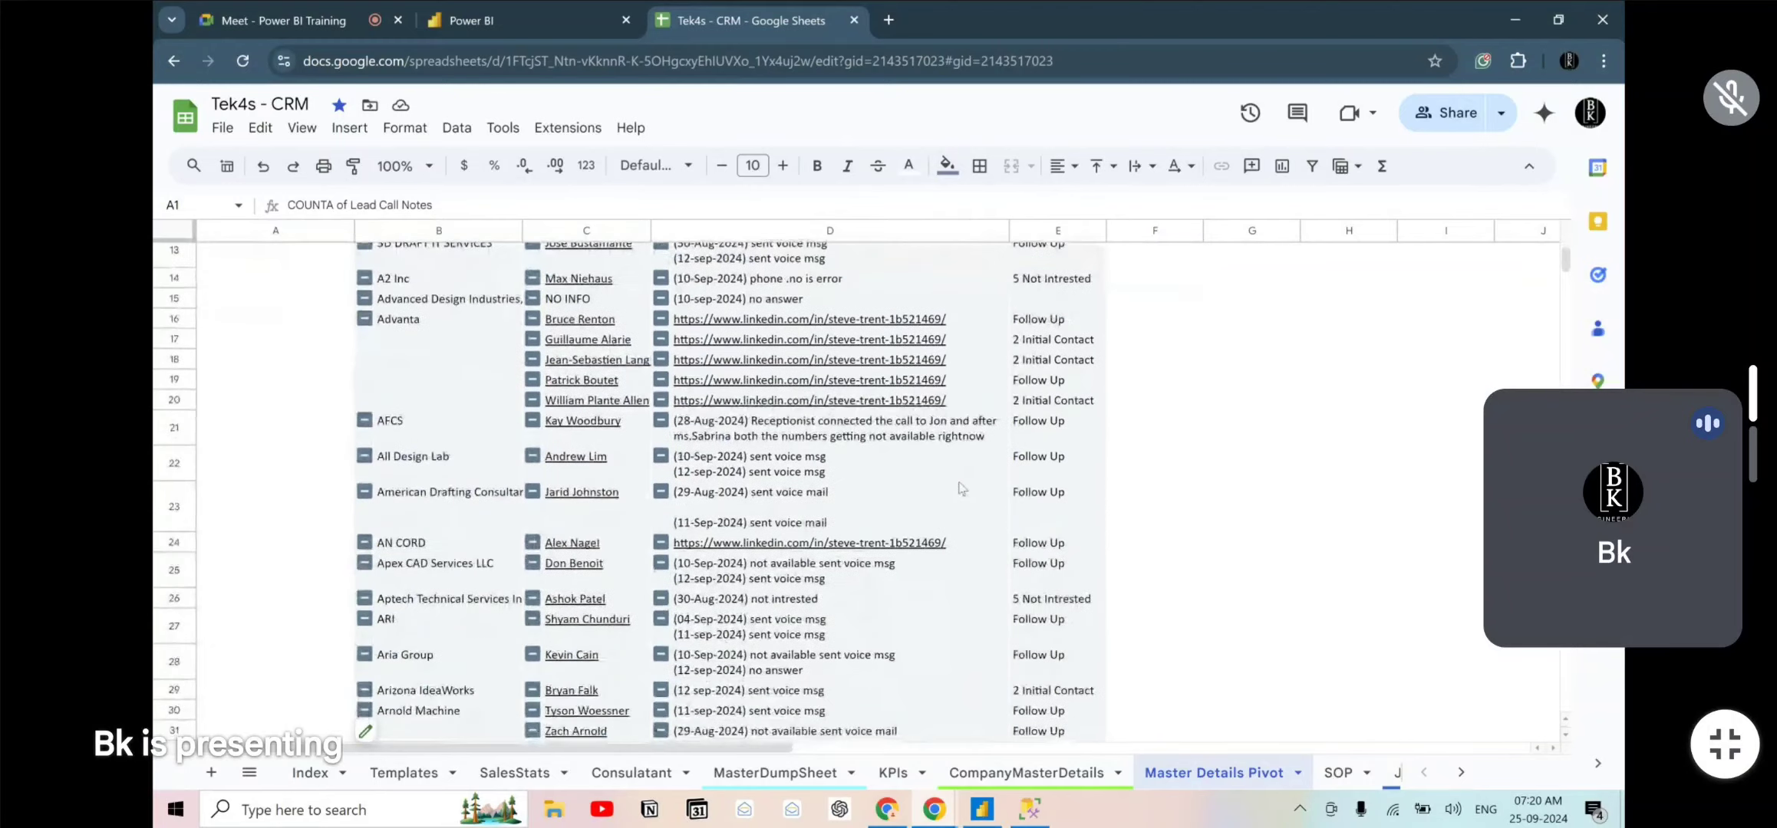
{"action": "scroll", "coordinate": [962, 489], "scroll_direction": "up", "scroll_amount": 15}
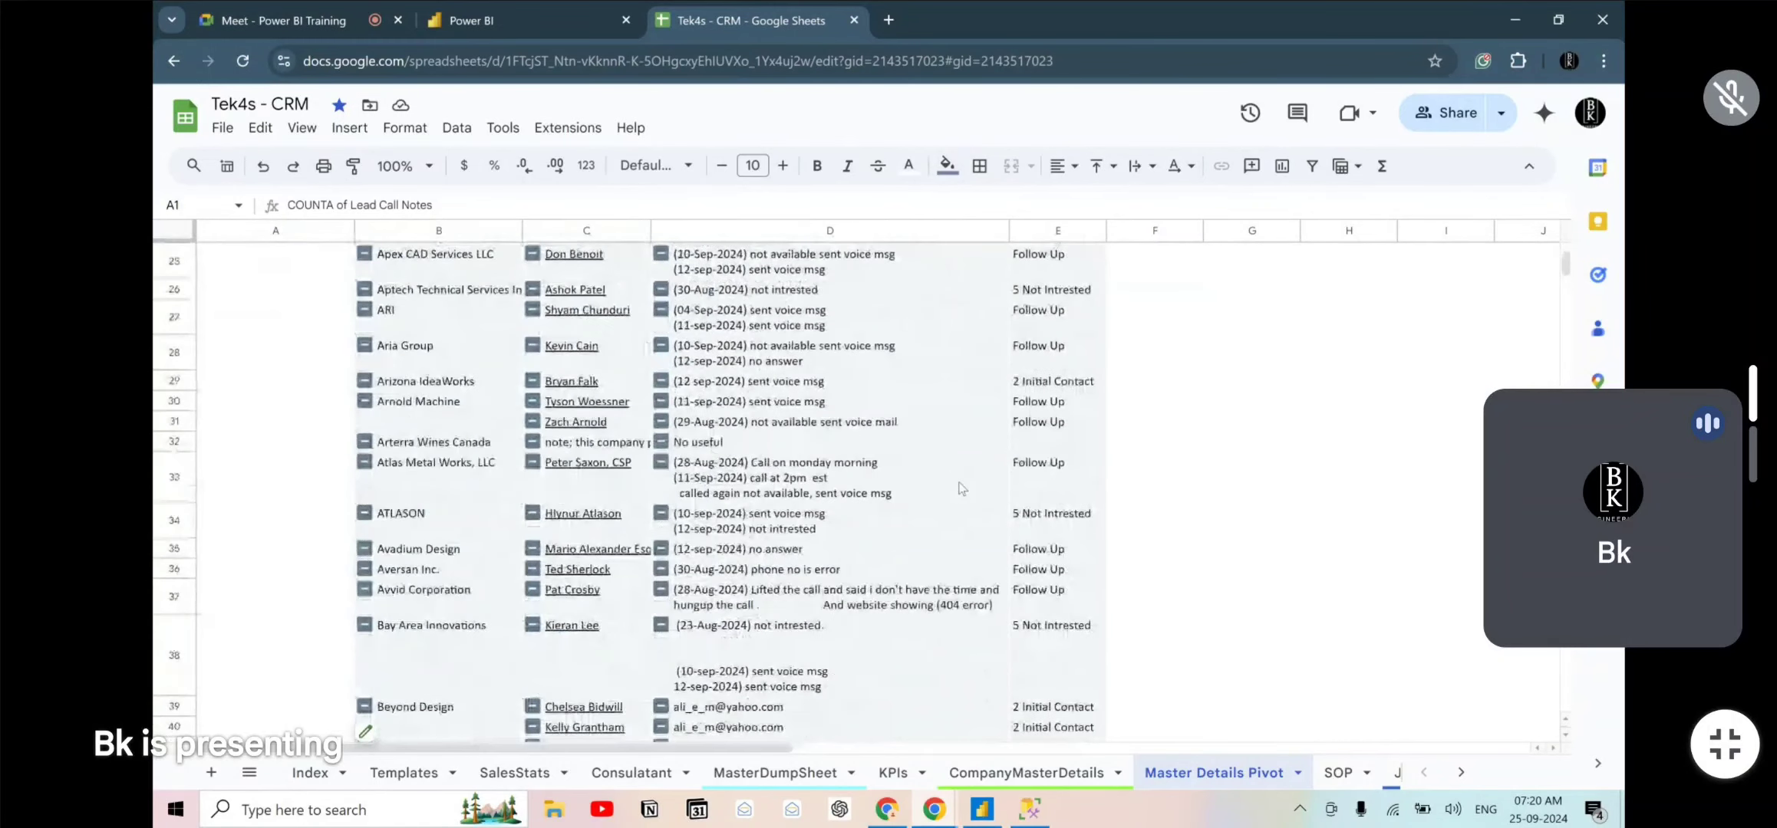
{"action": "scroll", "coordinate": [962, 489], "scroll_direction": "right", "scroll_amount": 3}
{"action": "scroll", "coordinate": [962, 488], "scroll_direction": "left", "scroll_amount": 3}
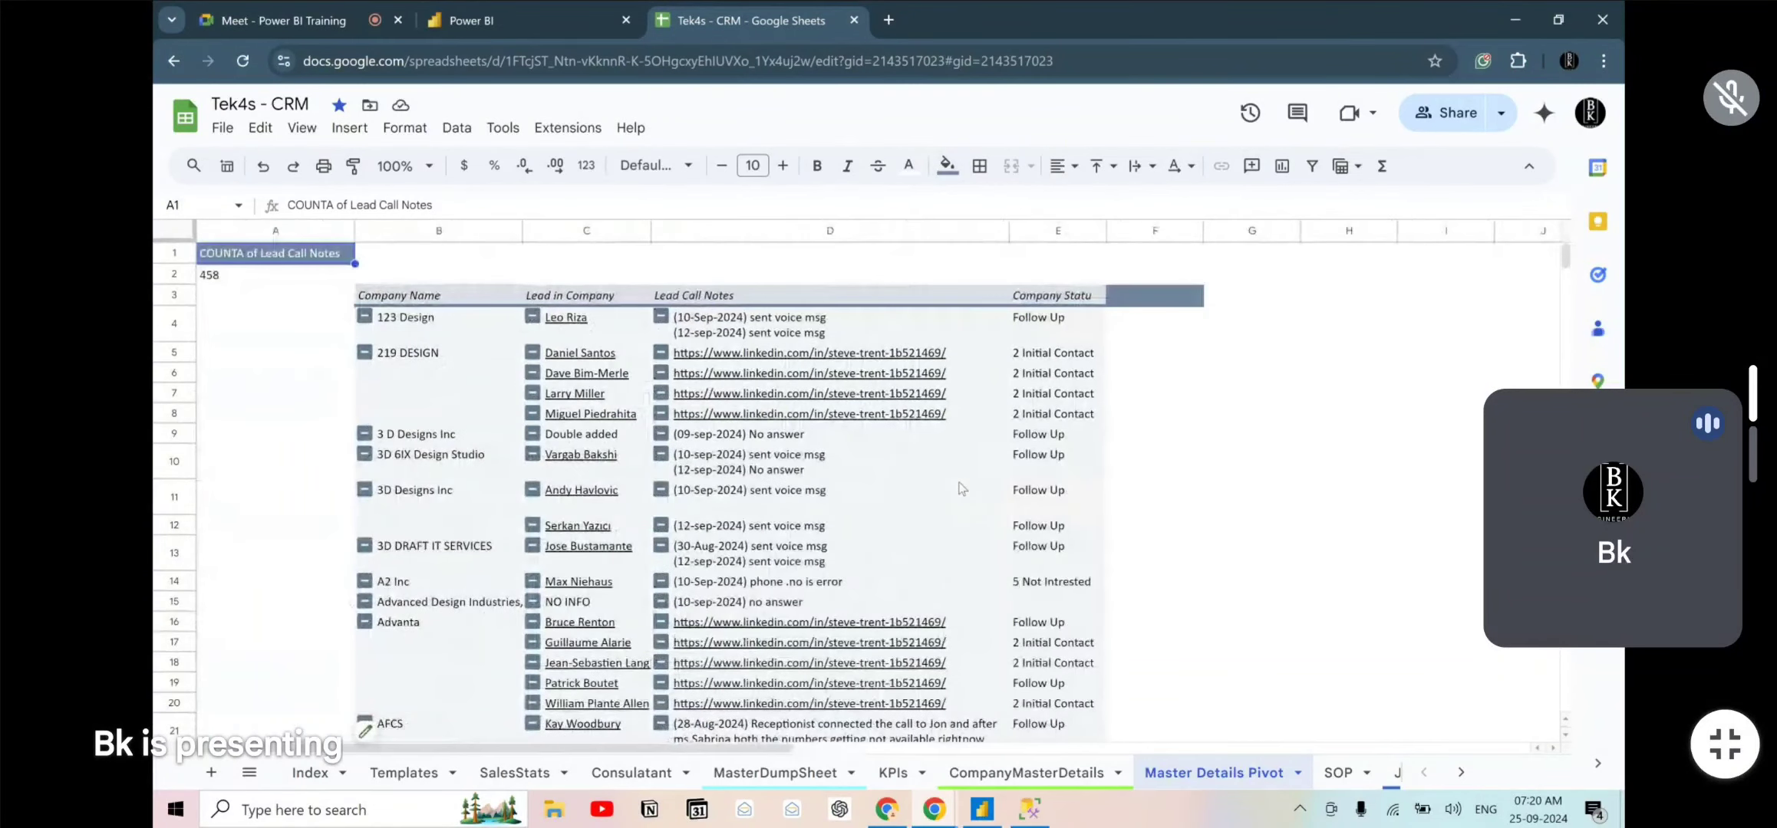
{"action": "left_click", "coordinate": [448, 322]}
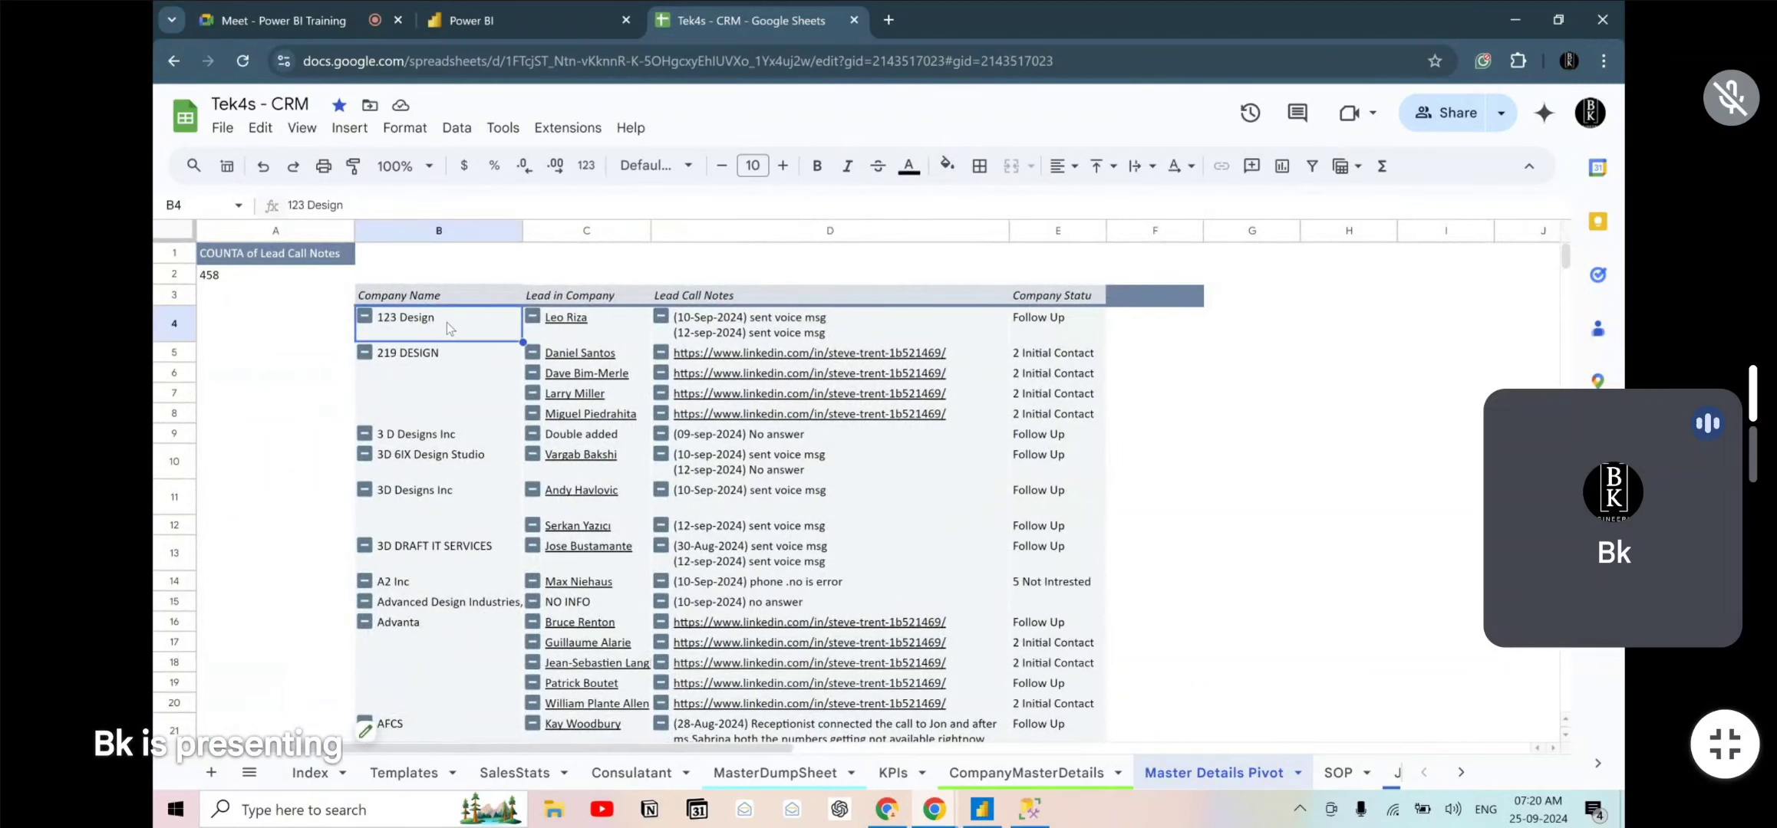
{"action": "left_click", "coordinate": [447, 357]}
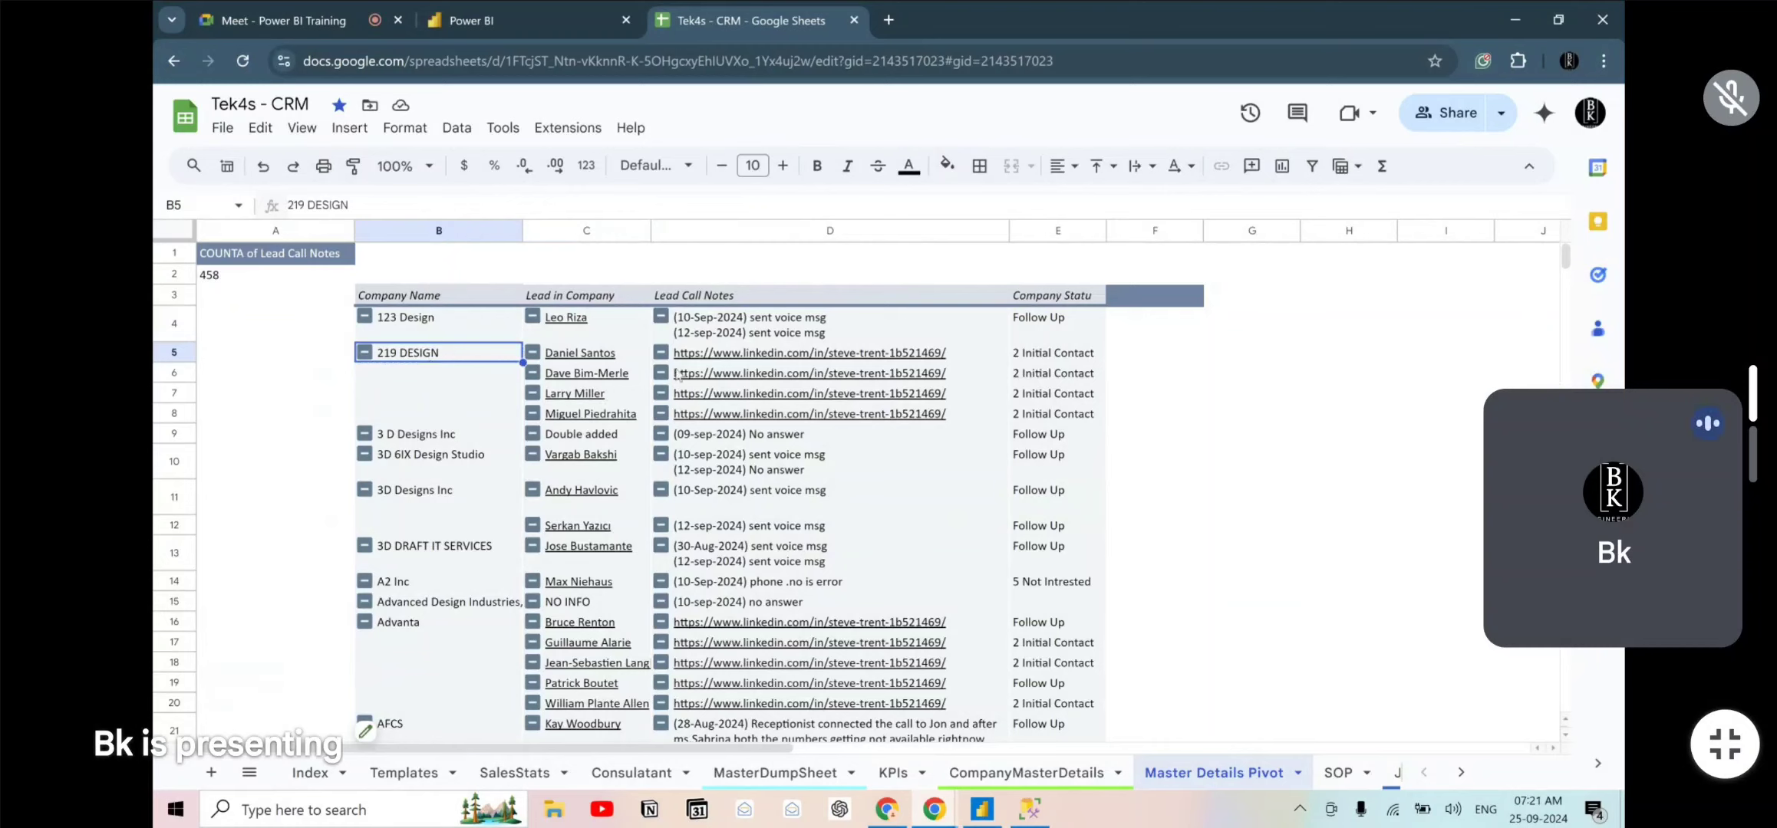
- Examine the company status entries for the leads listed under 219 DESIGN in the Master Details Pivot sheet
{"action": "left_click", "coordinate": [1002, 360]}
{"action": "left_click", "coordinate": [1039, 358]}
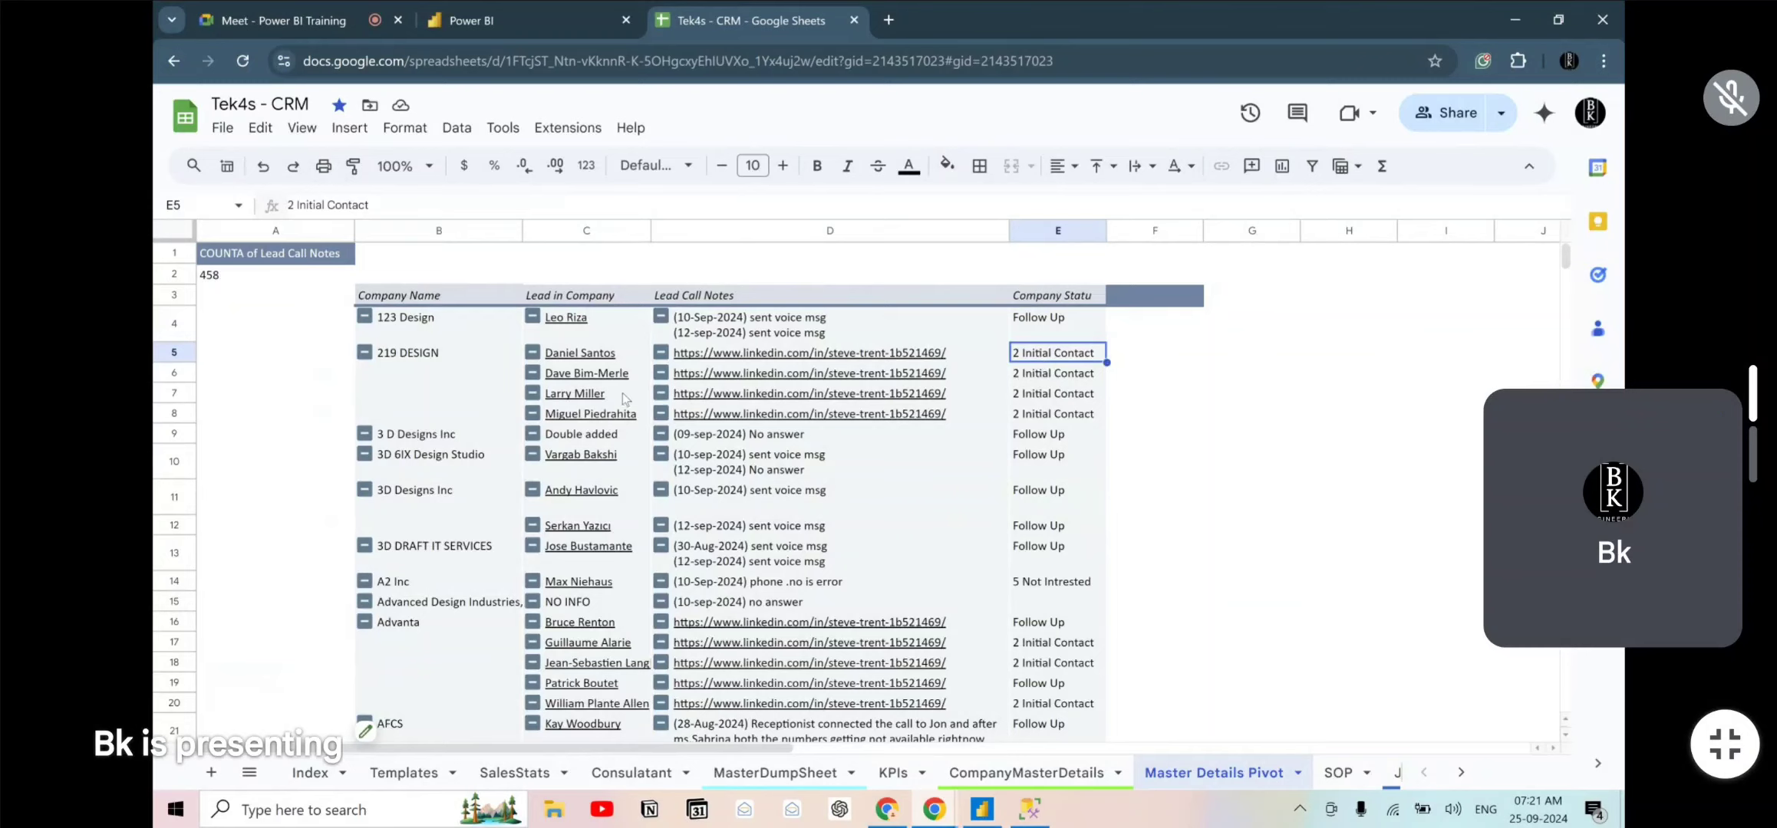
{"action": "left_click", "coordinate": [431, 364]}
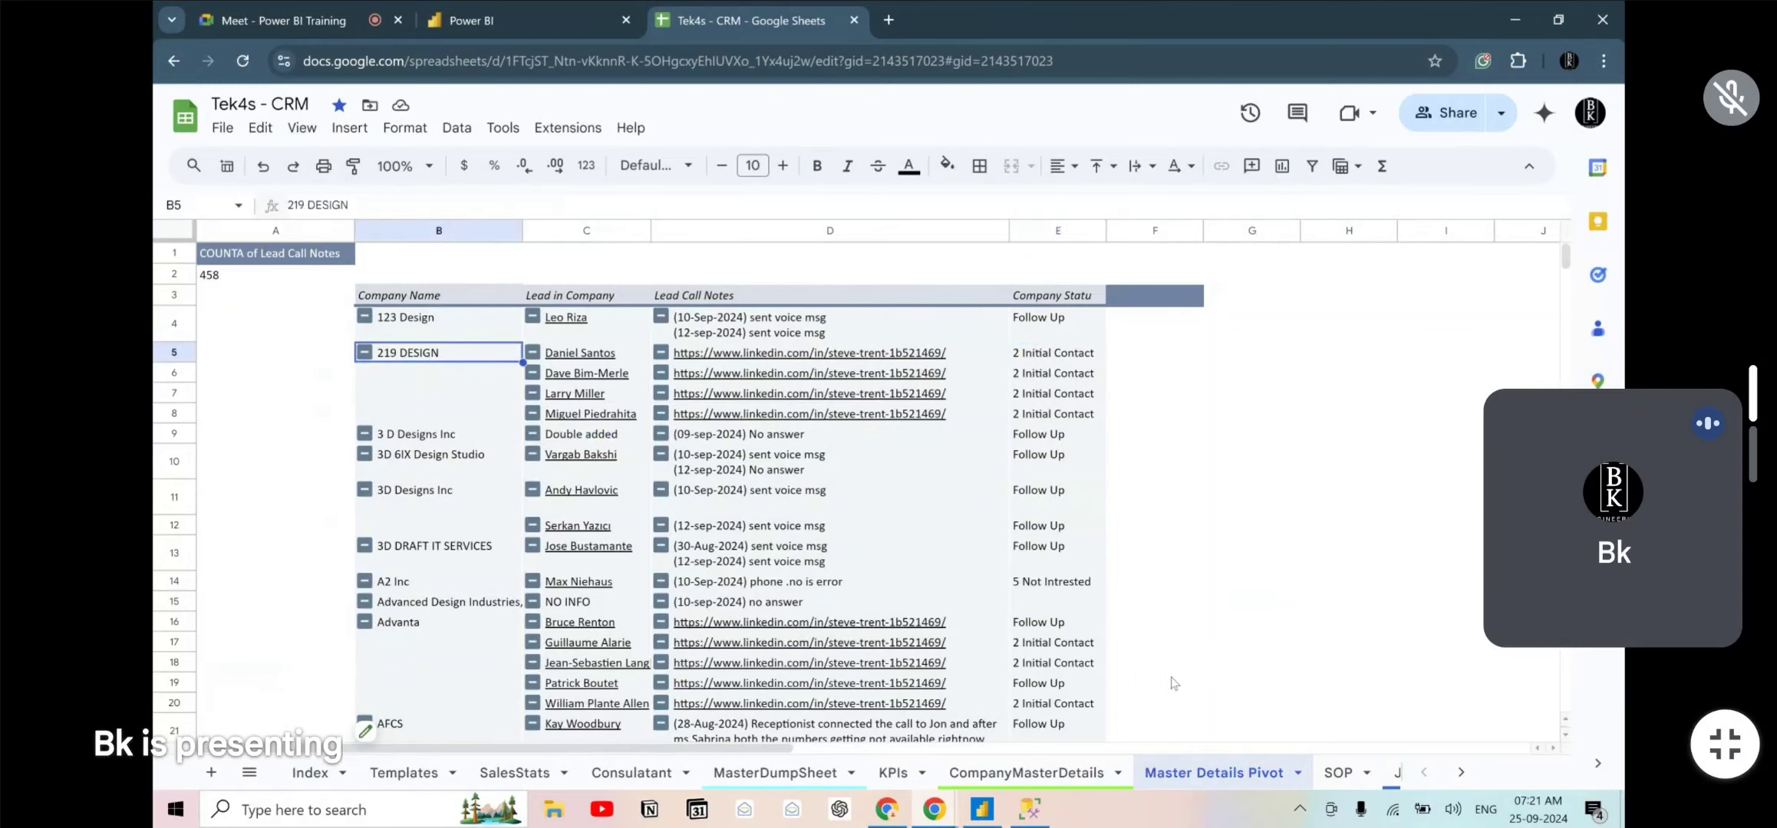
- Open the Jobs Pivot Table sheet, drill into the 1 Pipeline count and review the columns of the underlying records
{"action": "scroll", "coordinate": [1208, 777], "scroll_direction": "down", "scroll_amount": 1}
{"action": "scroll", "coordinate": [1208, 777], "scroll_direction": "down", "scroll_amount": 2}
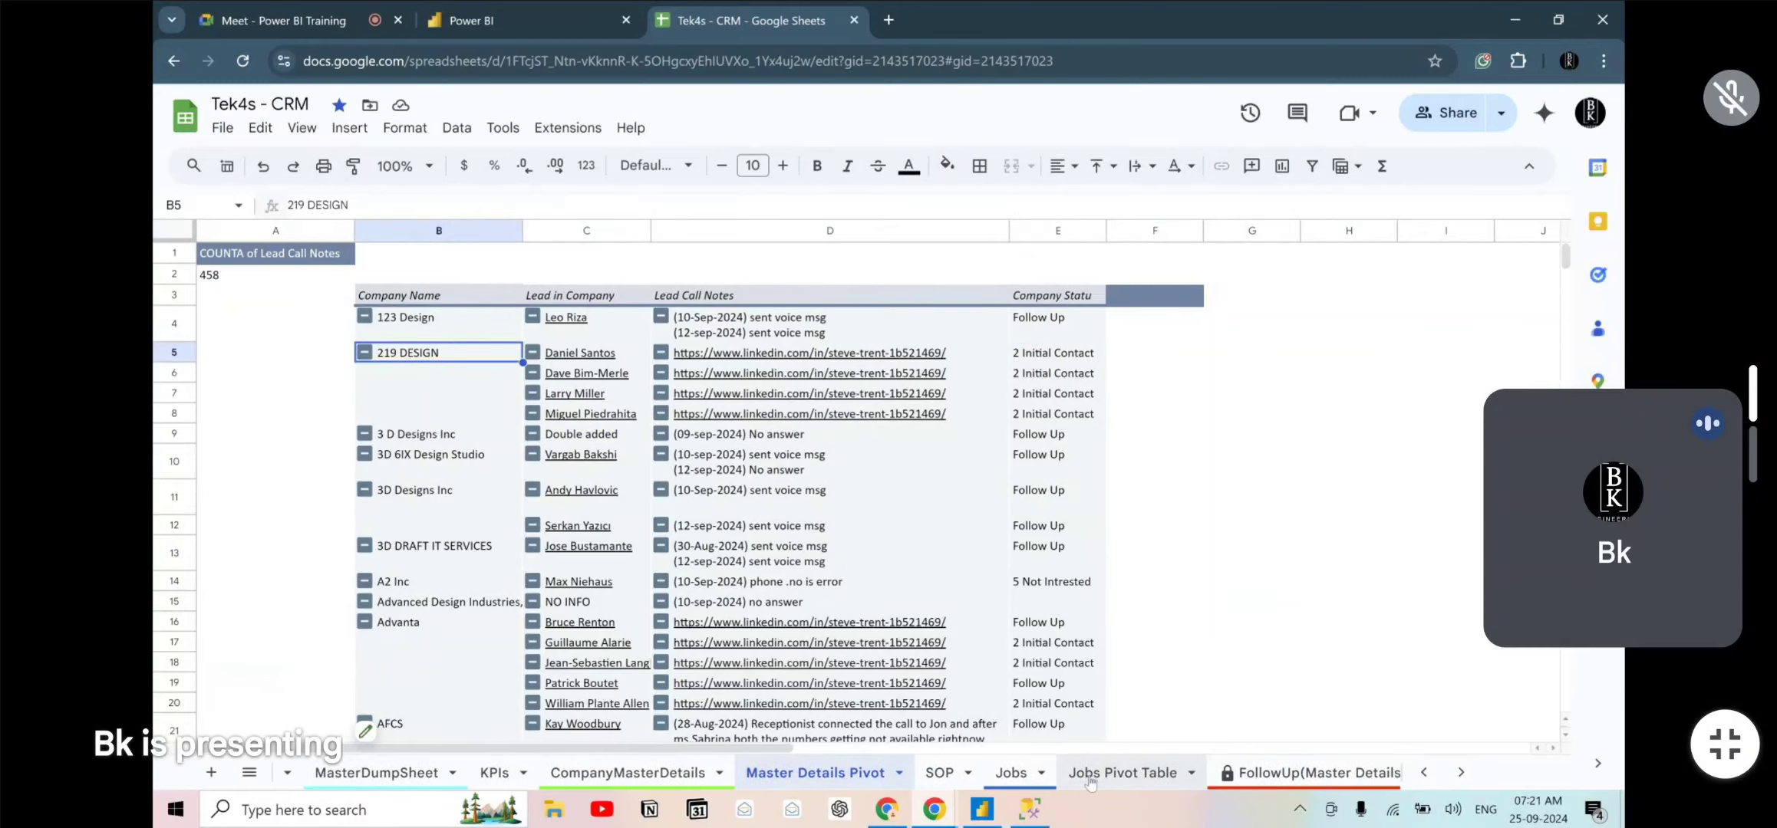
{"action": "left_click", "coordinate": [1120, 772]}
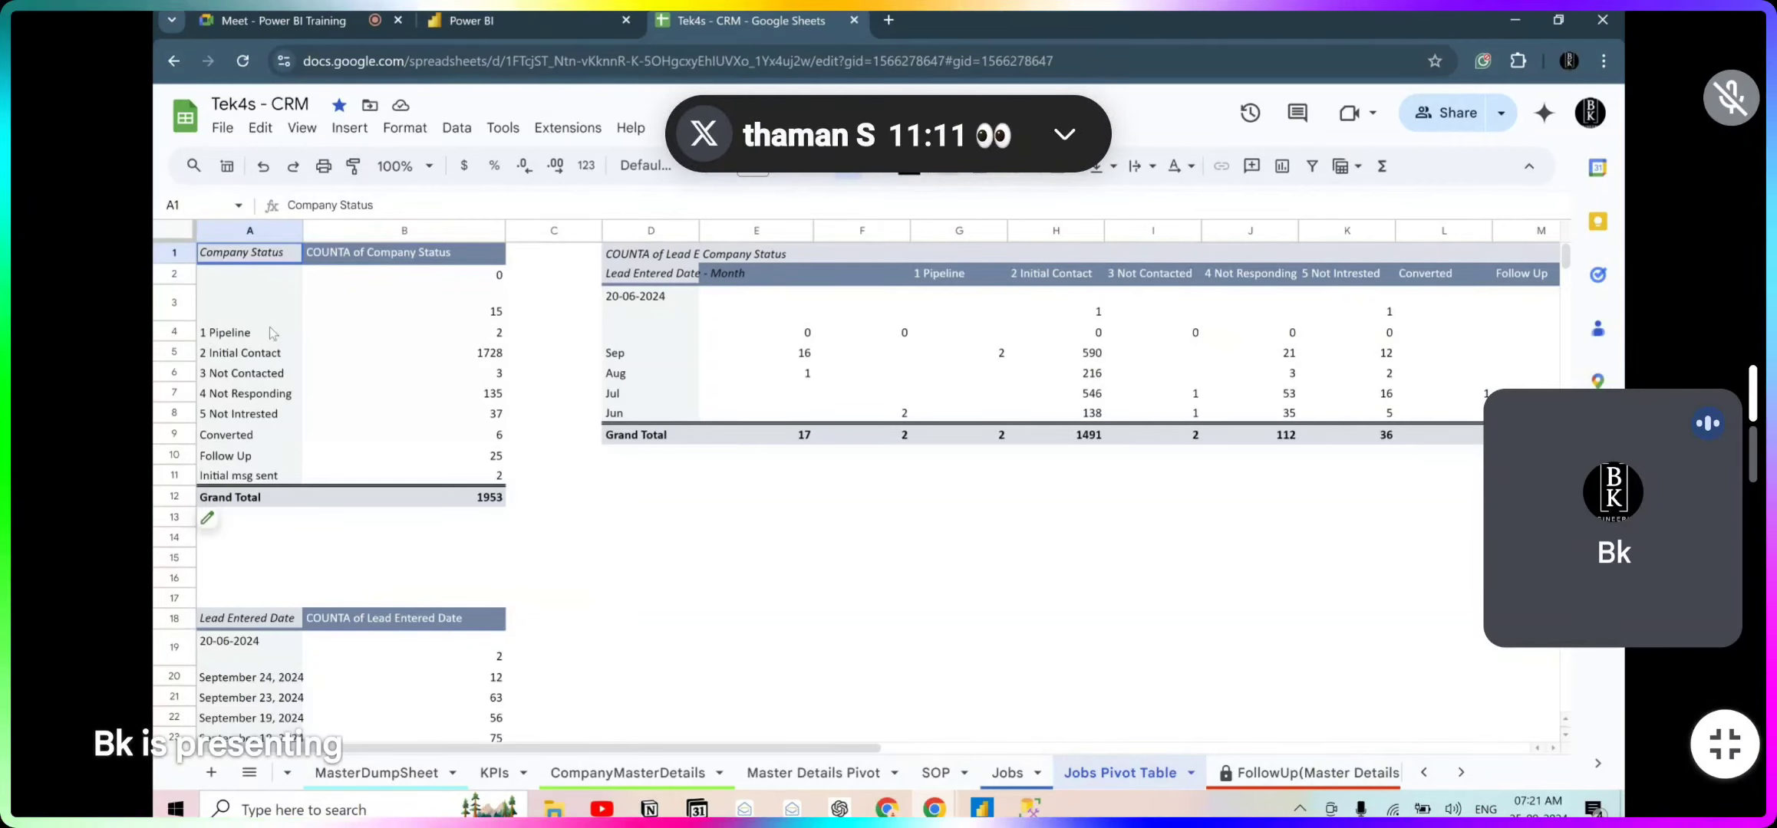
{"action": "left_click", "coordinate": [478, 338]}
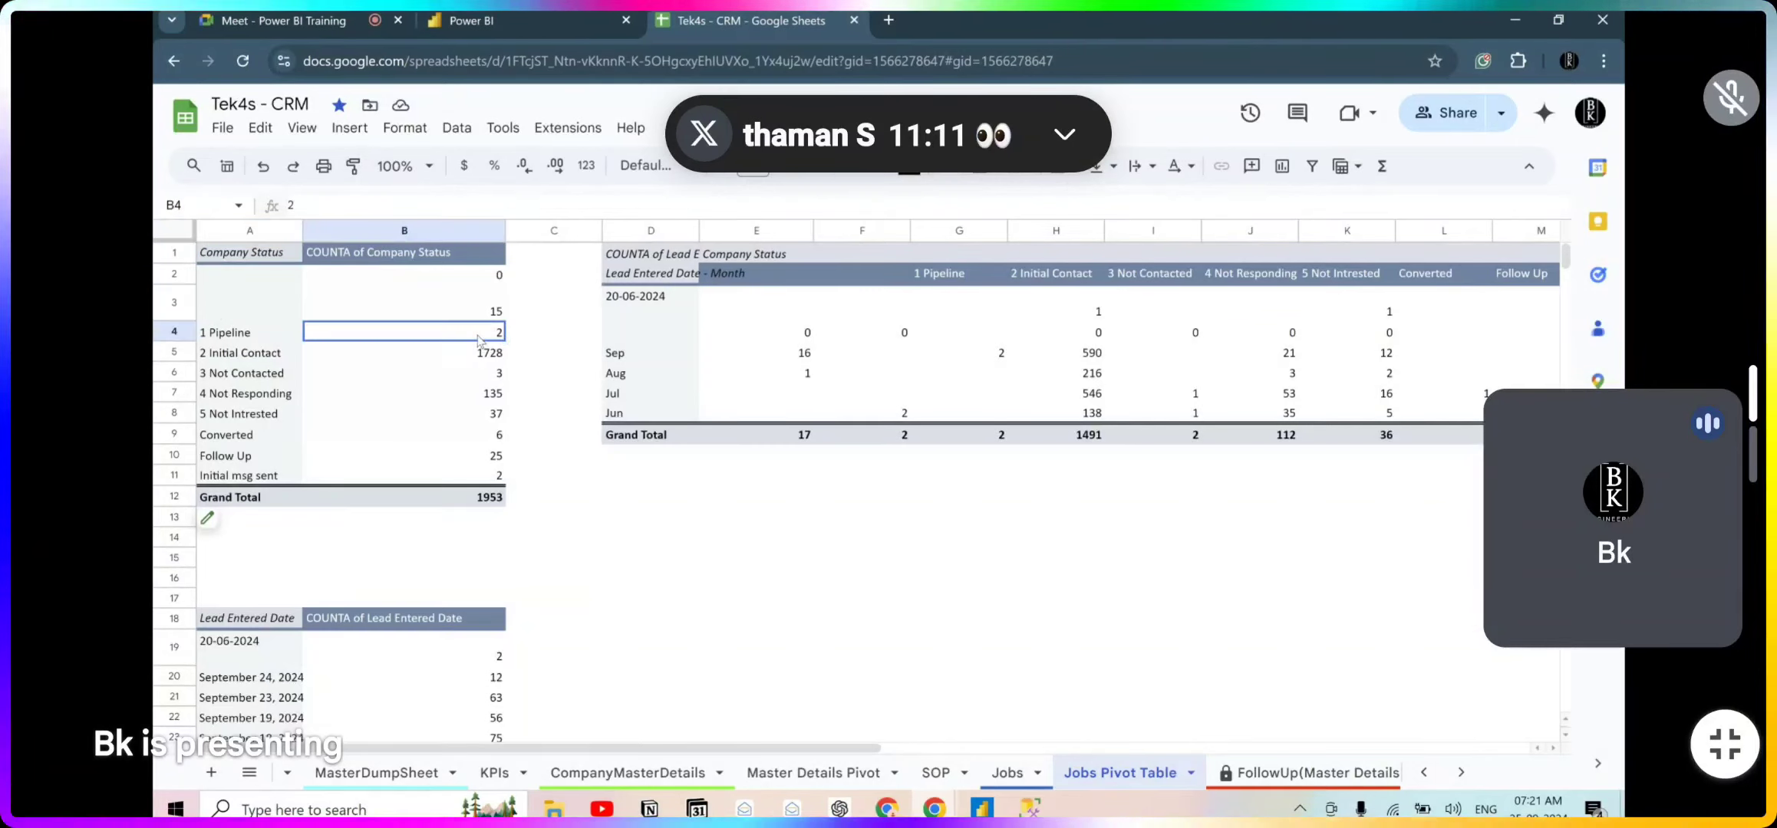
{"action": "double_click", "coordinate": [478, 338]}
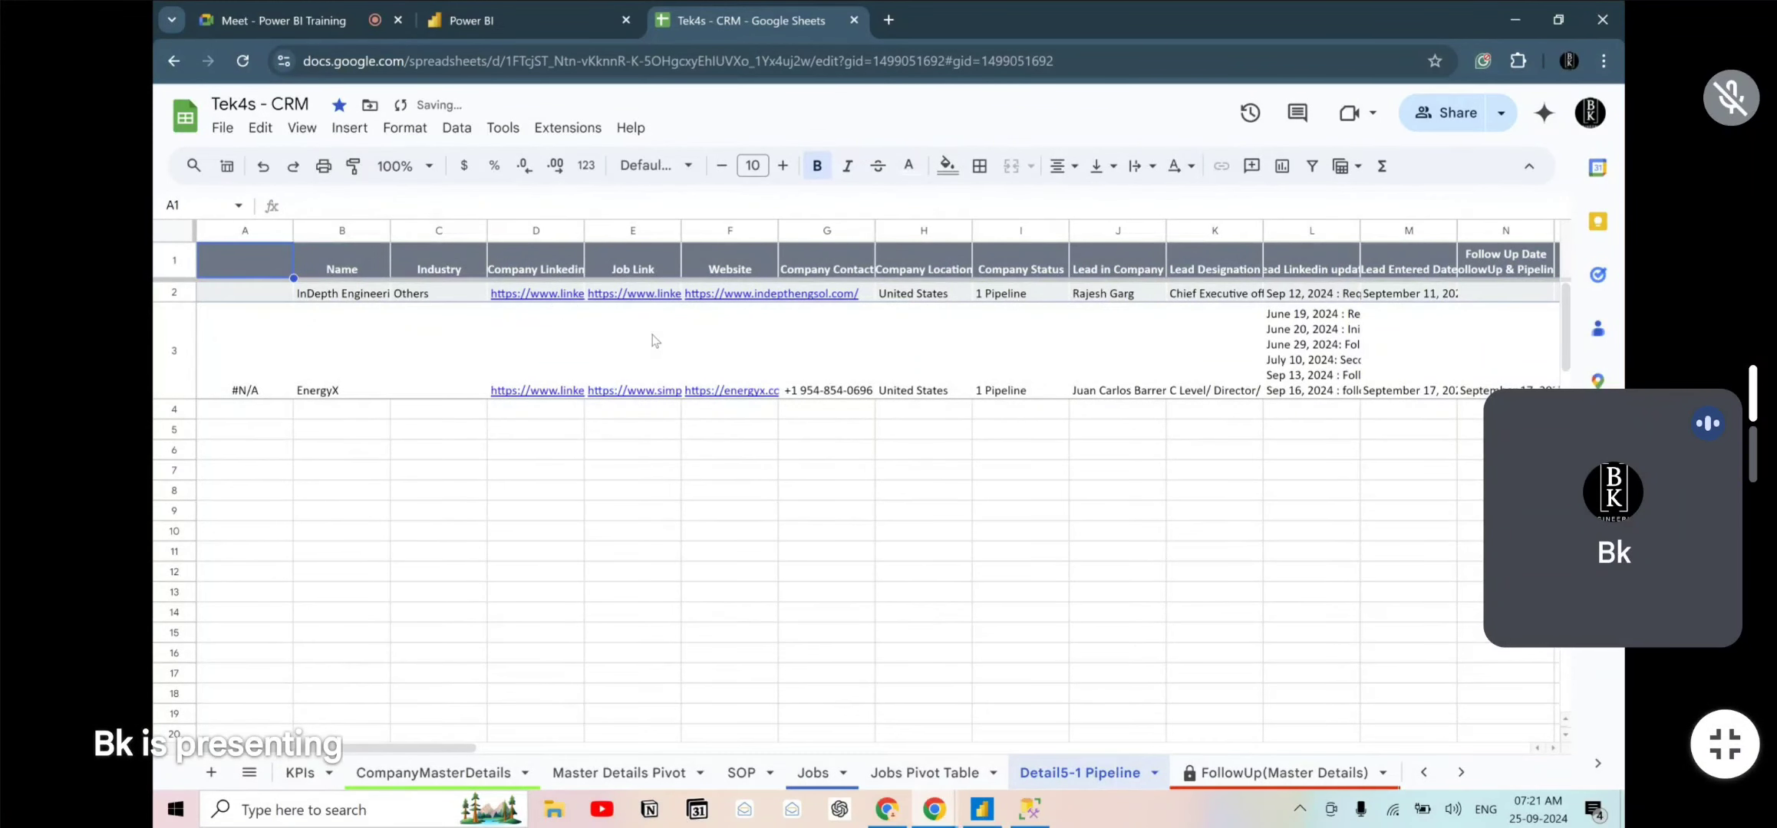
{"action": "scroll", "coordinate": [654, 341], "scroll_direction": "right", "scroll_amount": 5}
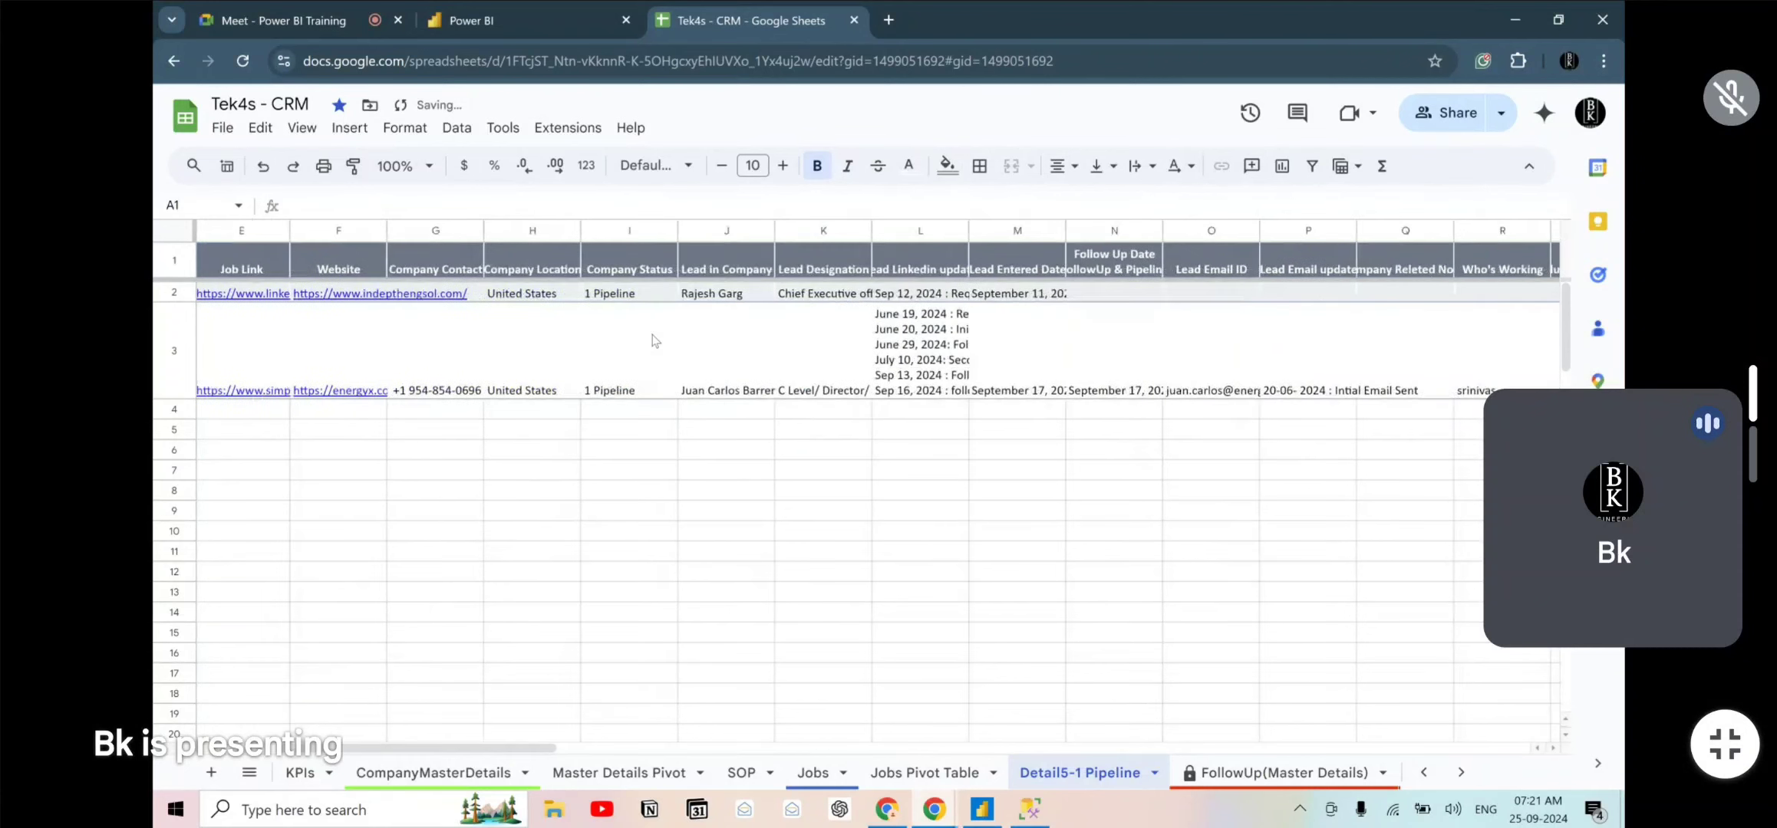
{"action": "scroll", "coordinate": [653, 340], "scroll_direction": "left", "scroll_amount": 5}
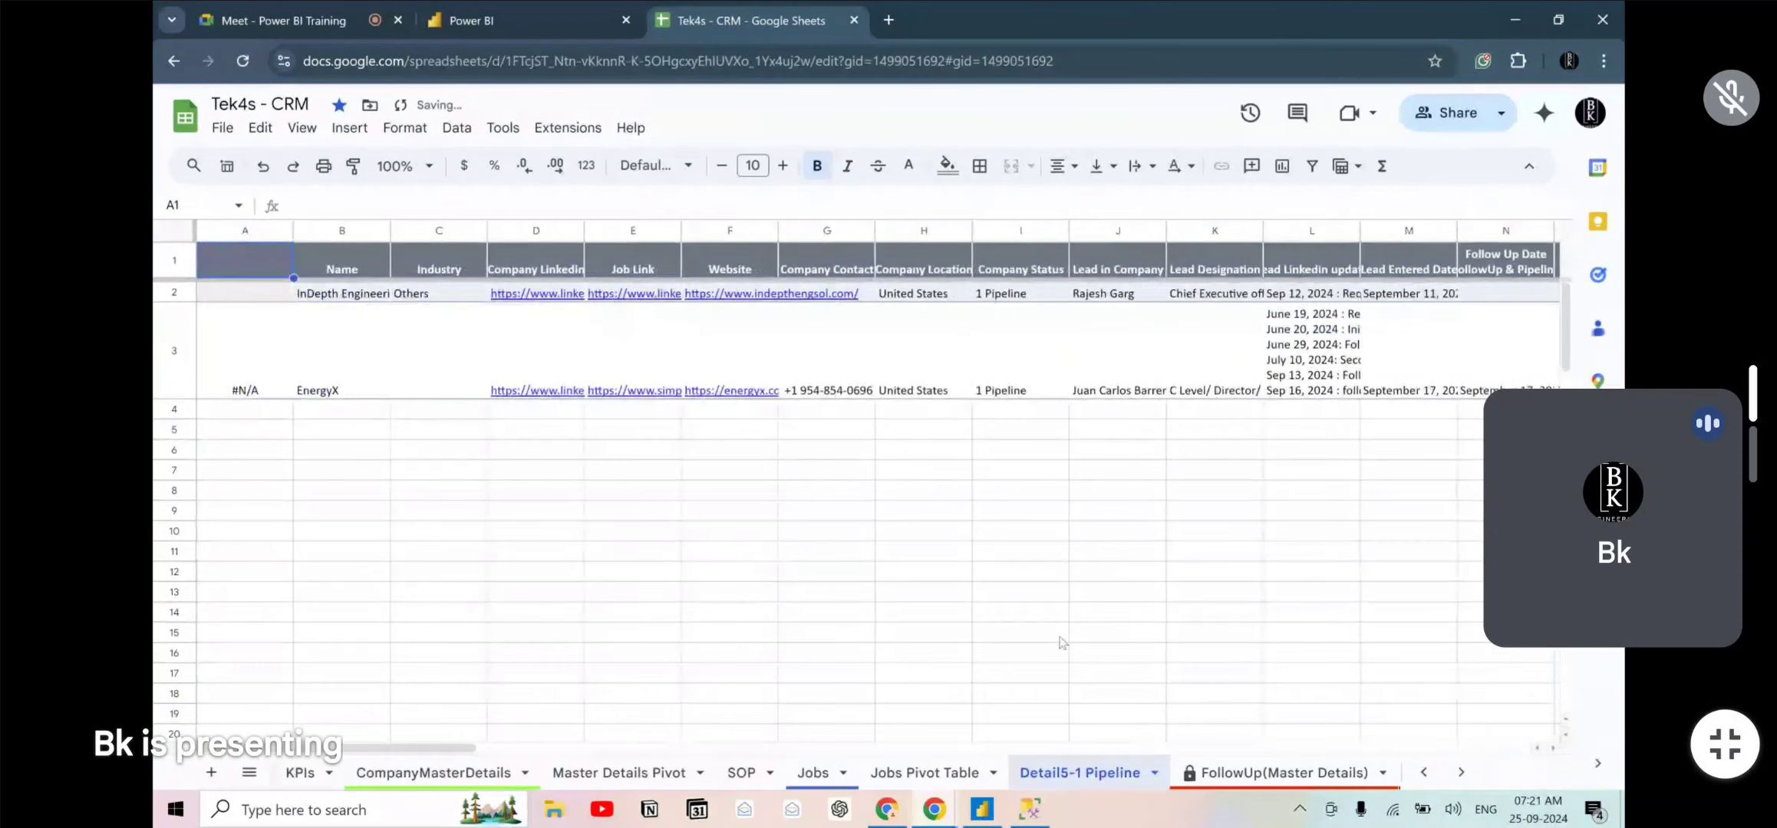
- Delete the Detail5-1 Pipeline sheet from the CRM spreadsheet
{"action": "right_click", "coordinate": [1072, 775]}
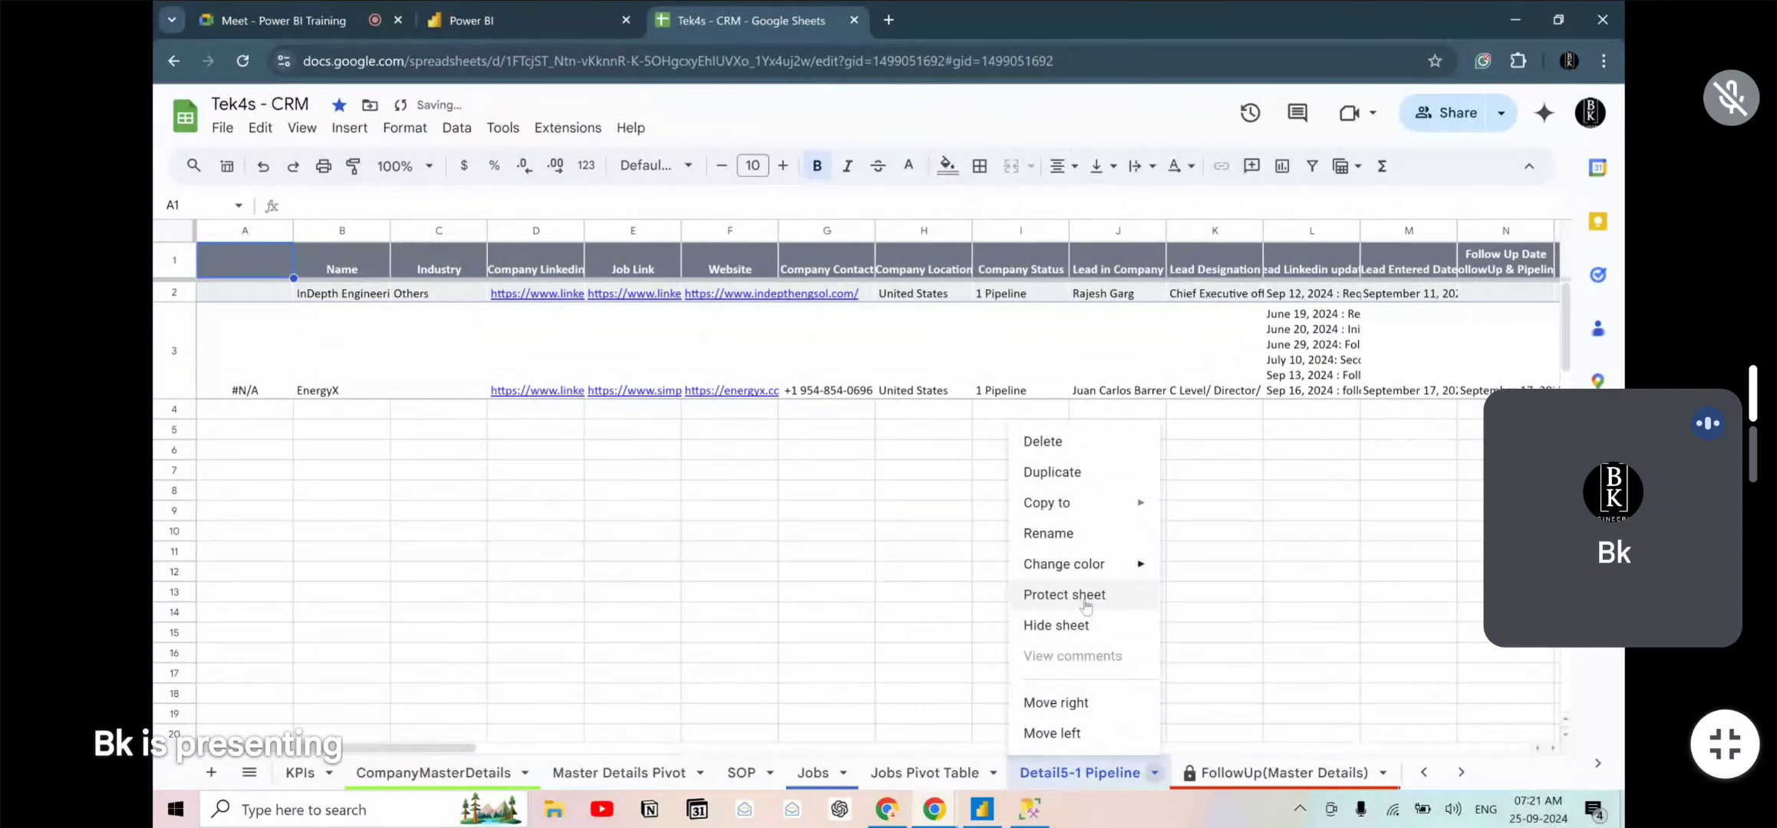
{"action": "left_click", "coordinate": [1072, 442]}
{"action": "left_click", "coordinate": [1097, 483]}
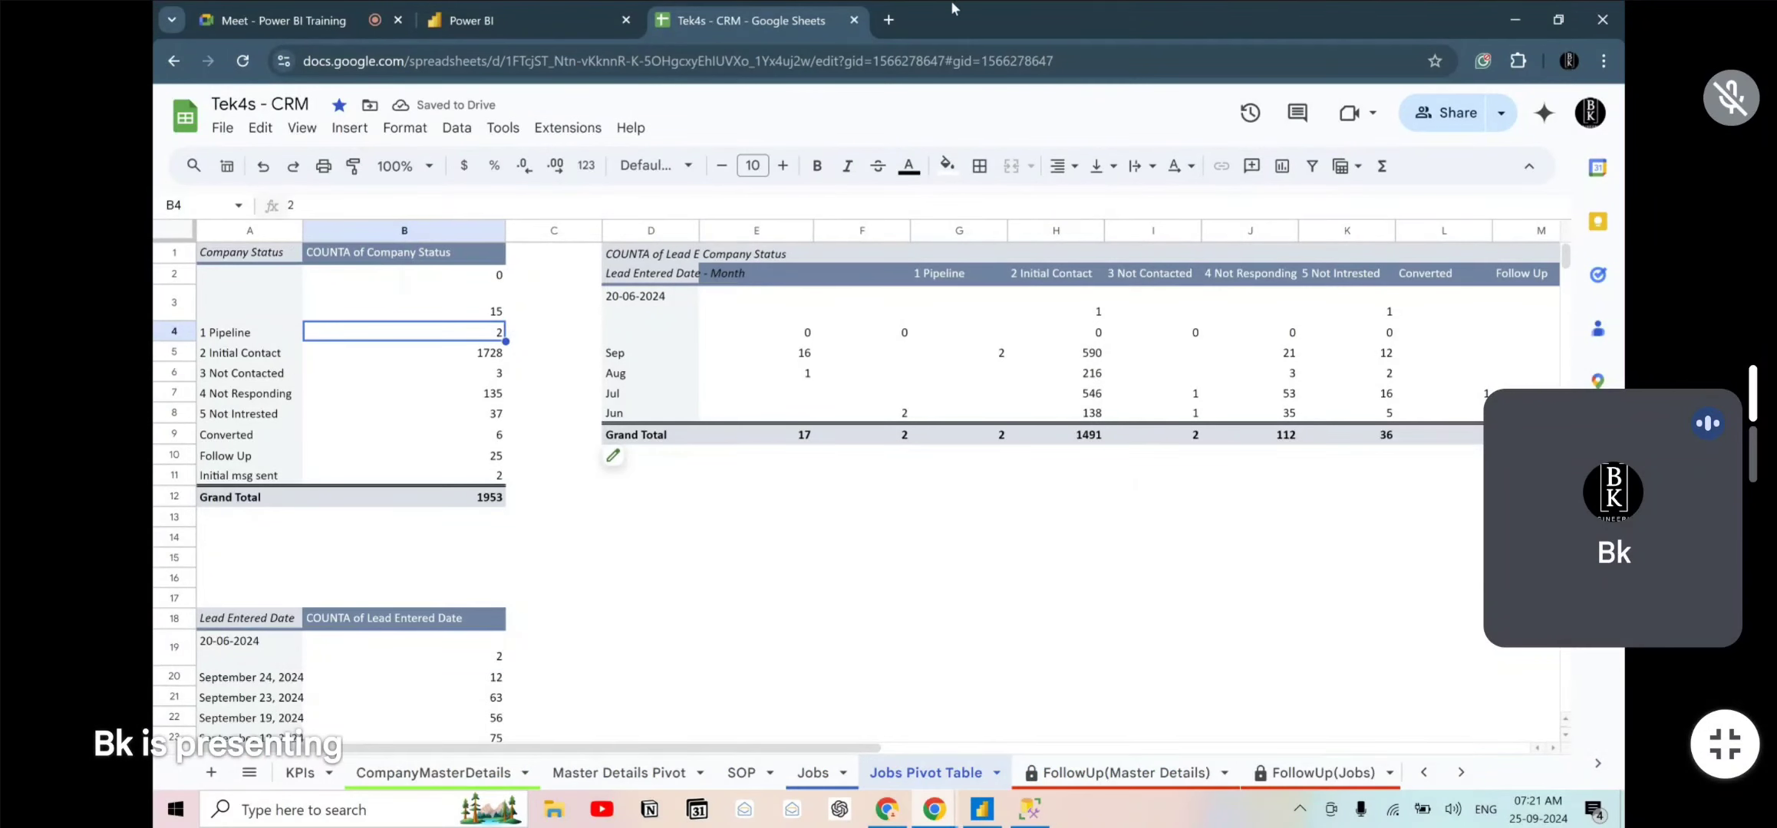
- Close the CRM spreadsheet, minimize the Meet window and open the Product Details page in Power BI Desktop
{"action": "left_click", "coordinate": [853, 20]}
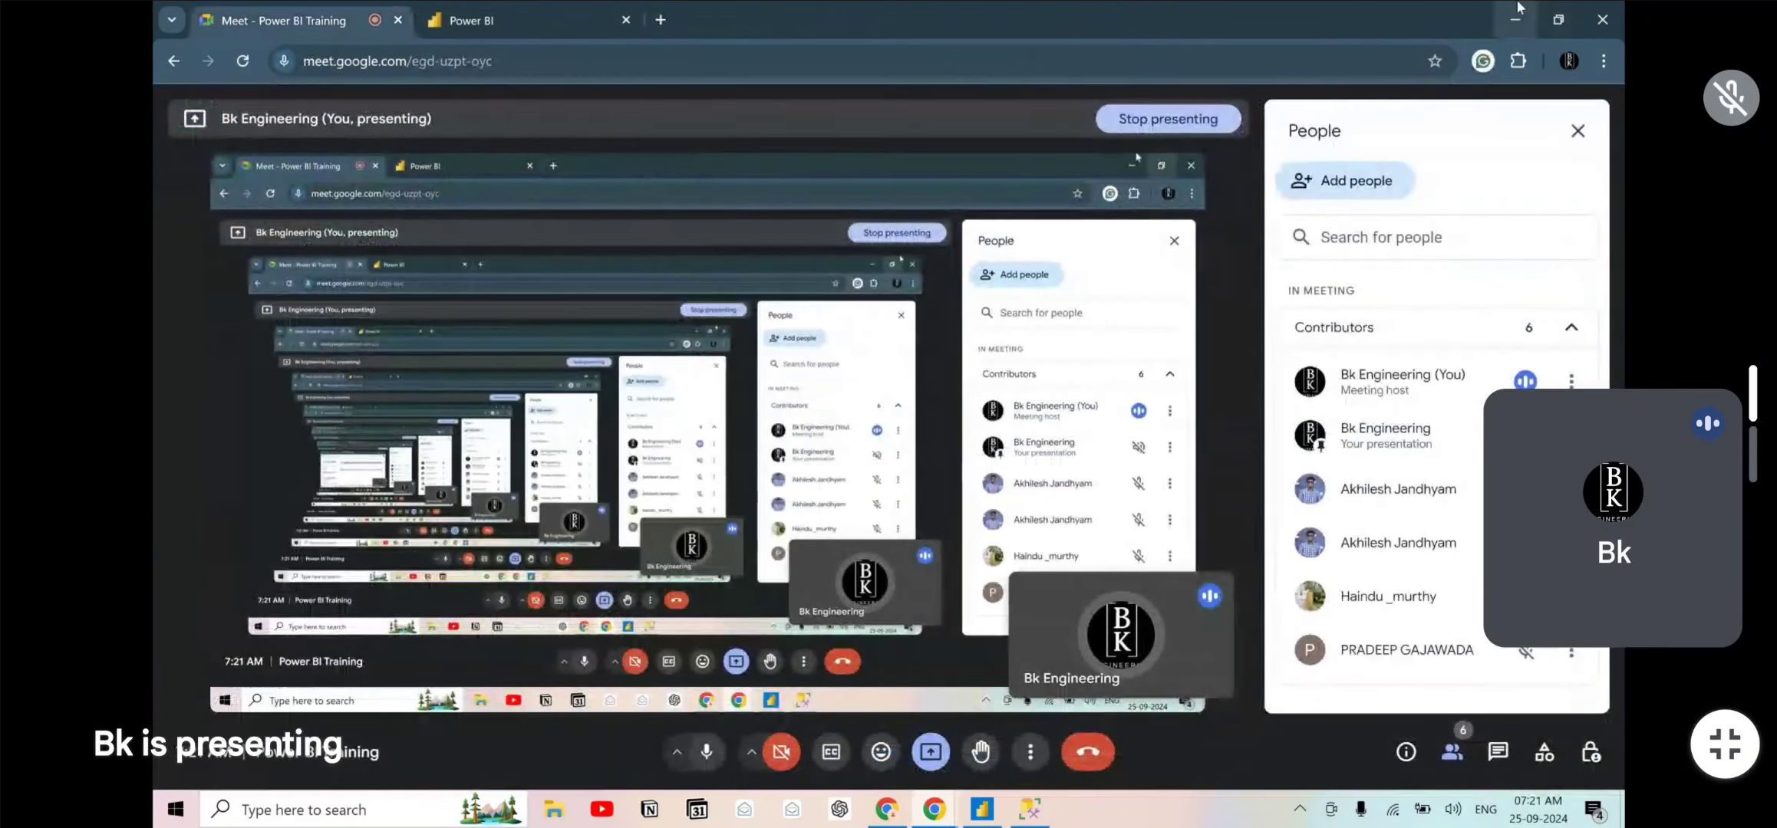
{"action": "left_click", "coordinate": [1517, 7]}
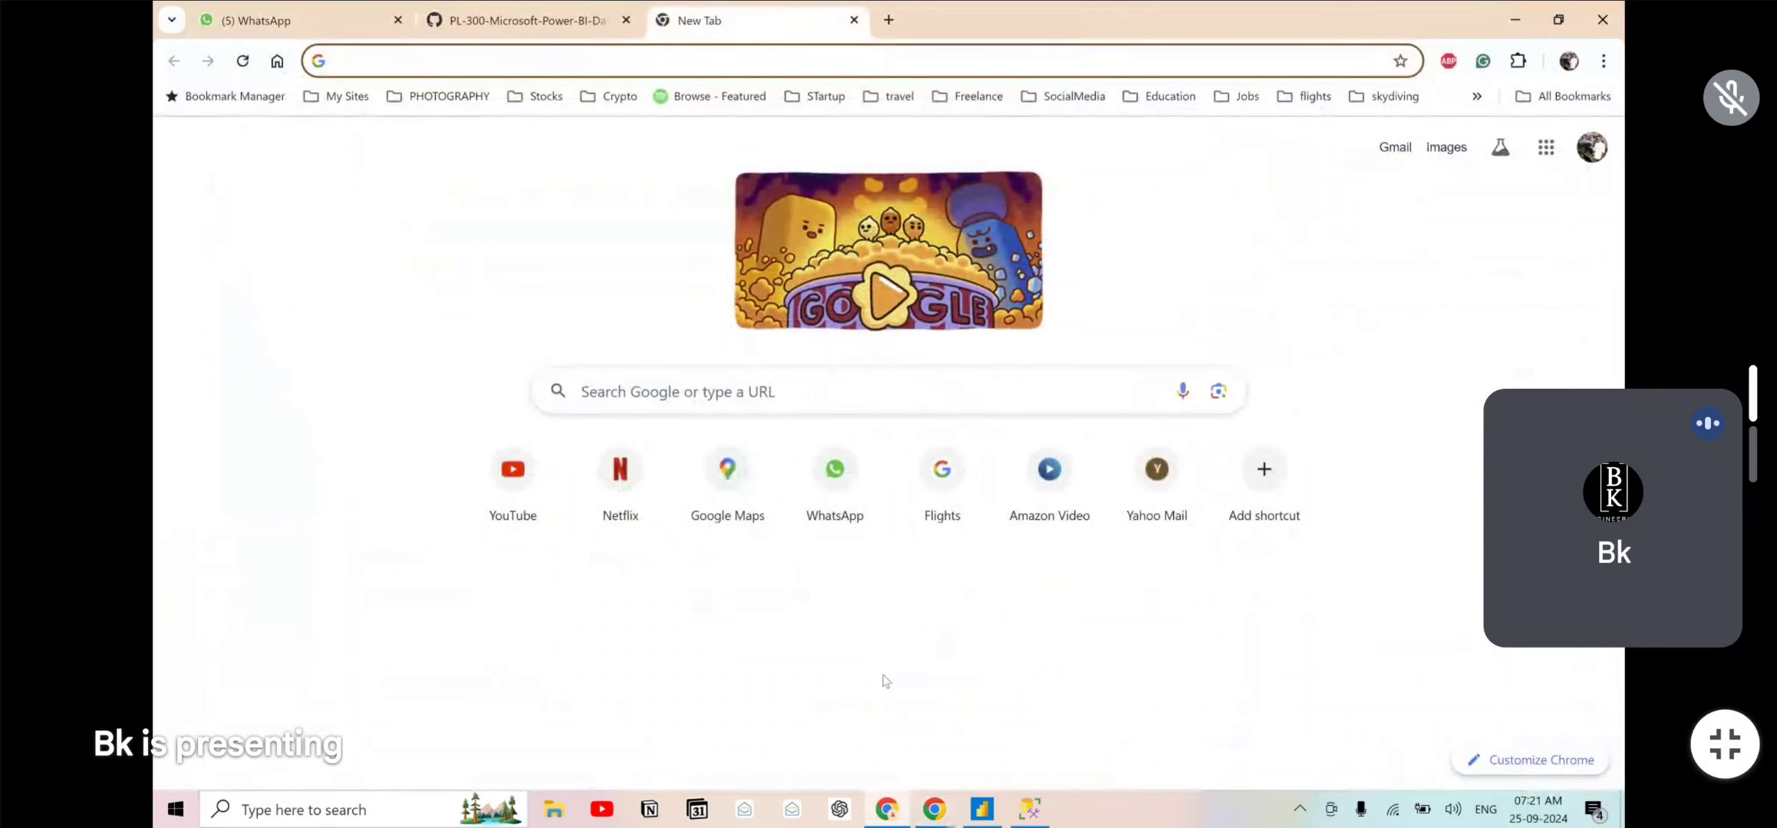
{"action": "left_click", "coordinate": [972, 811]}
{"action": "mouse_move", "coordinate": [942, 524]}
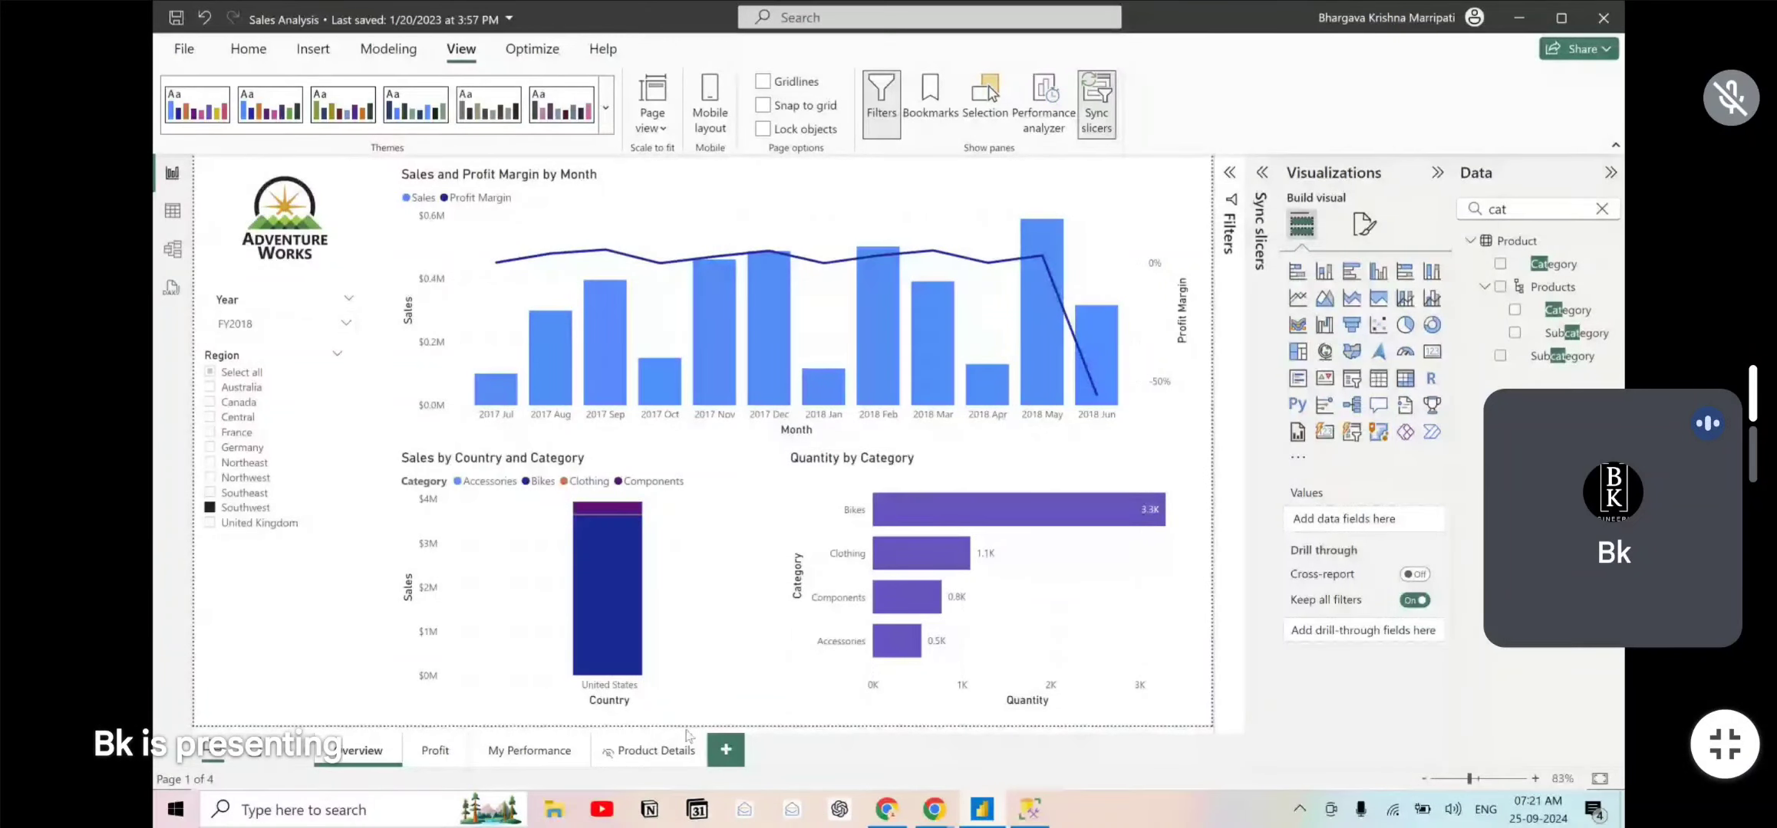
{"action": "left_click", "coordinate": [628, 755]}
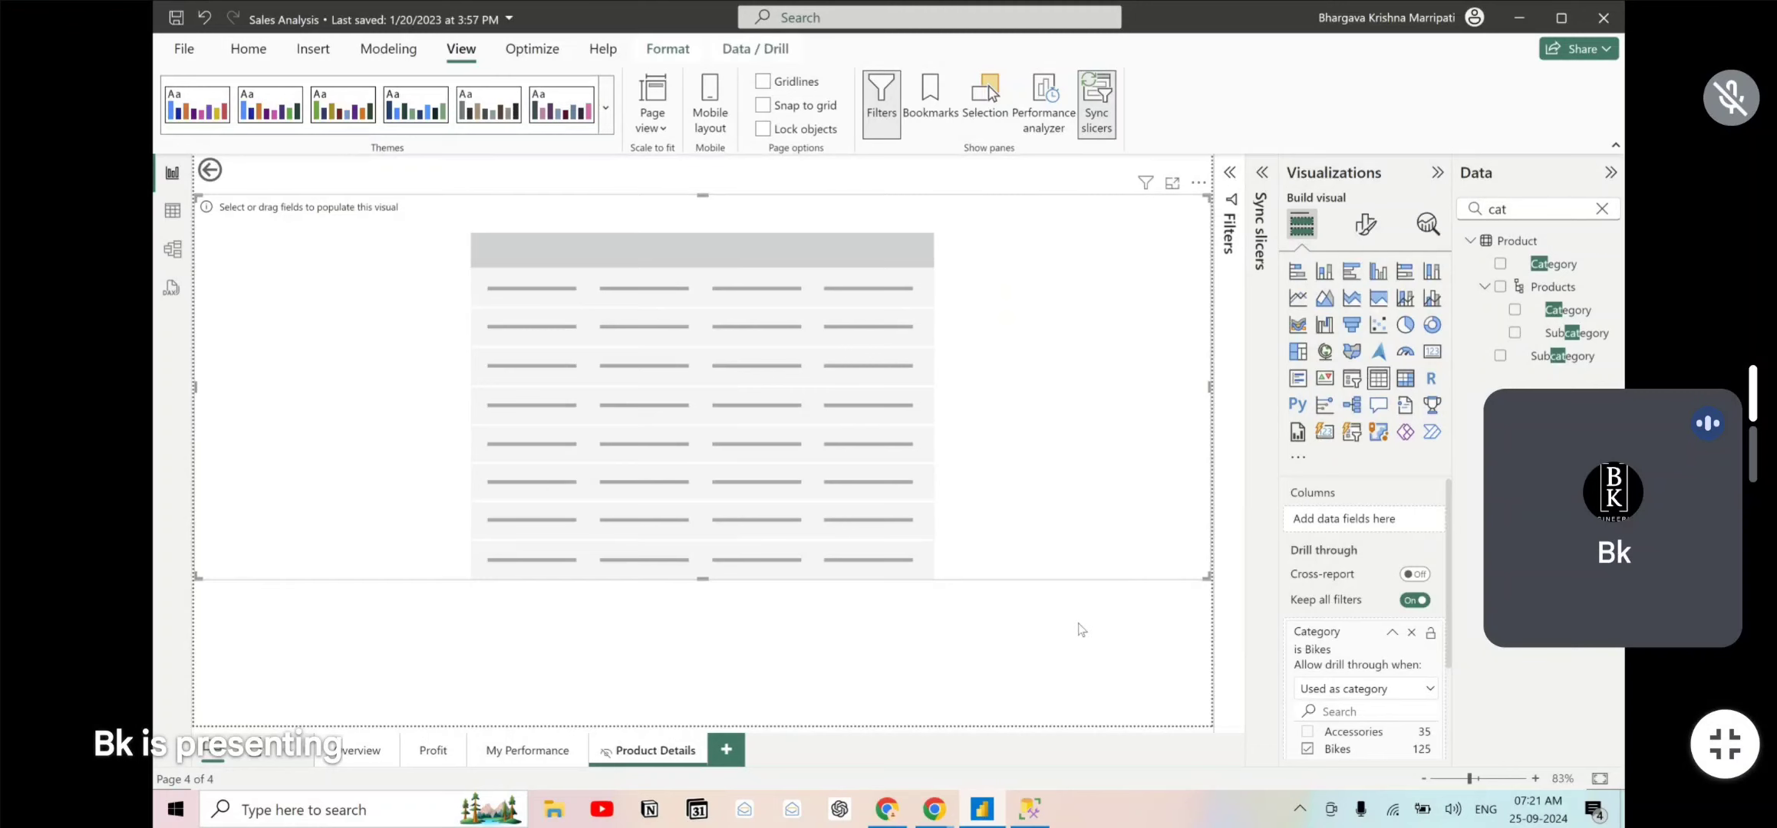
- Read the lab's fifth instruction about the arrow button in Chrome and check that button on Power BI Desktop's Product Details page
{"action": "key", "text": "alt+Tab"}
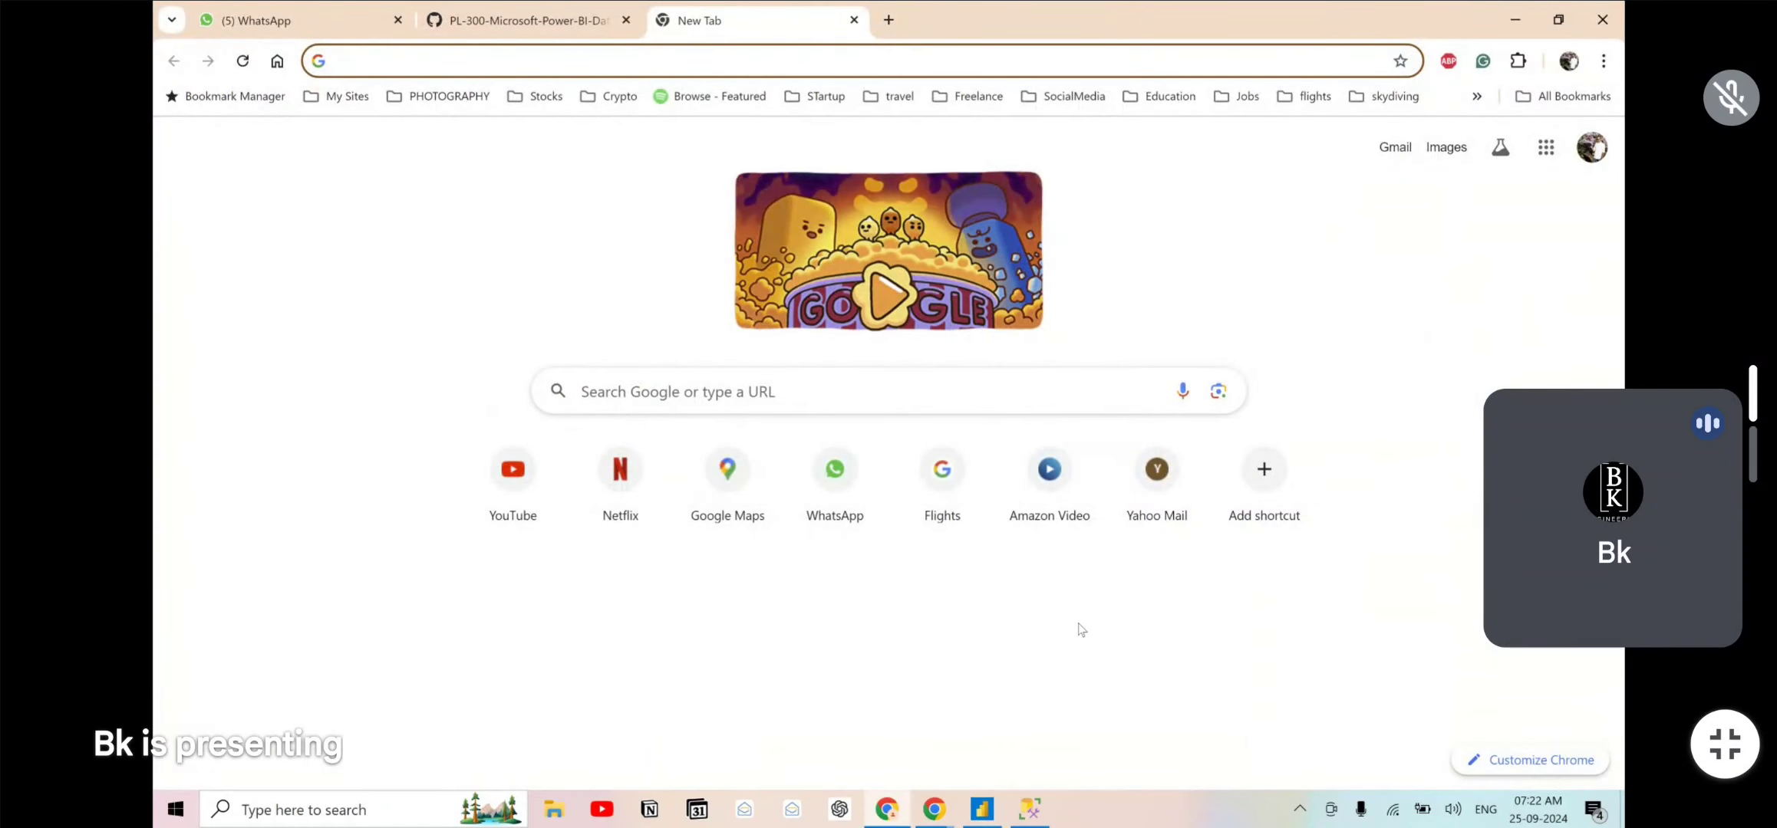
{"action": "left_click", "coordinate": [564, 16]}
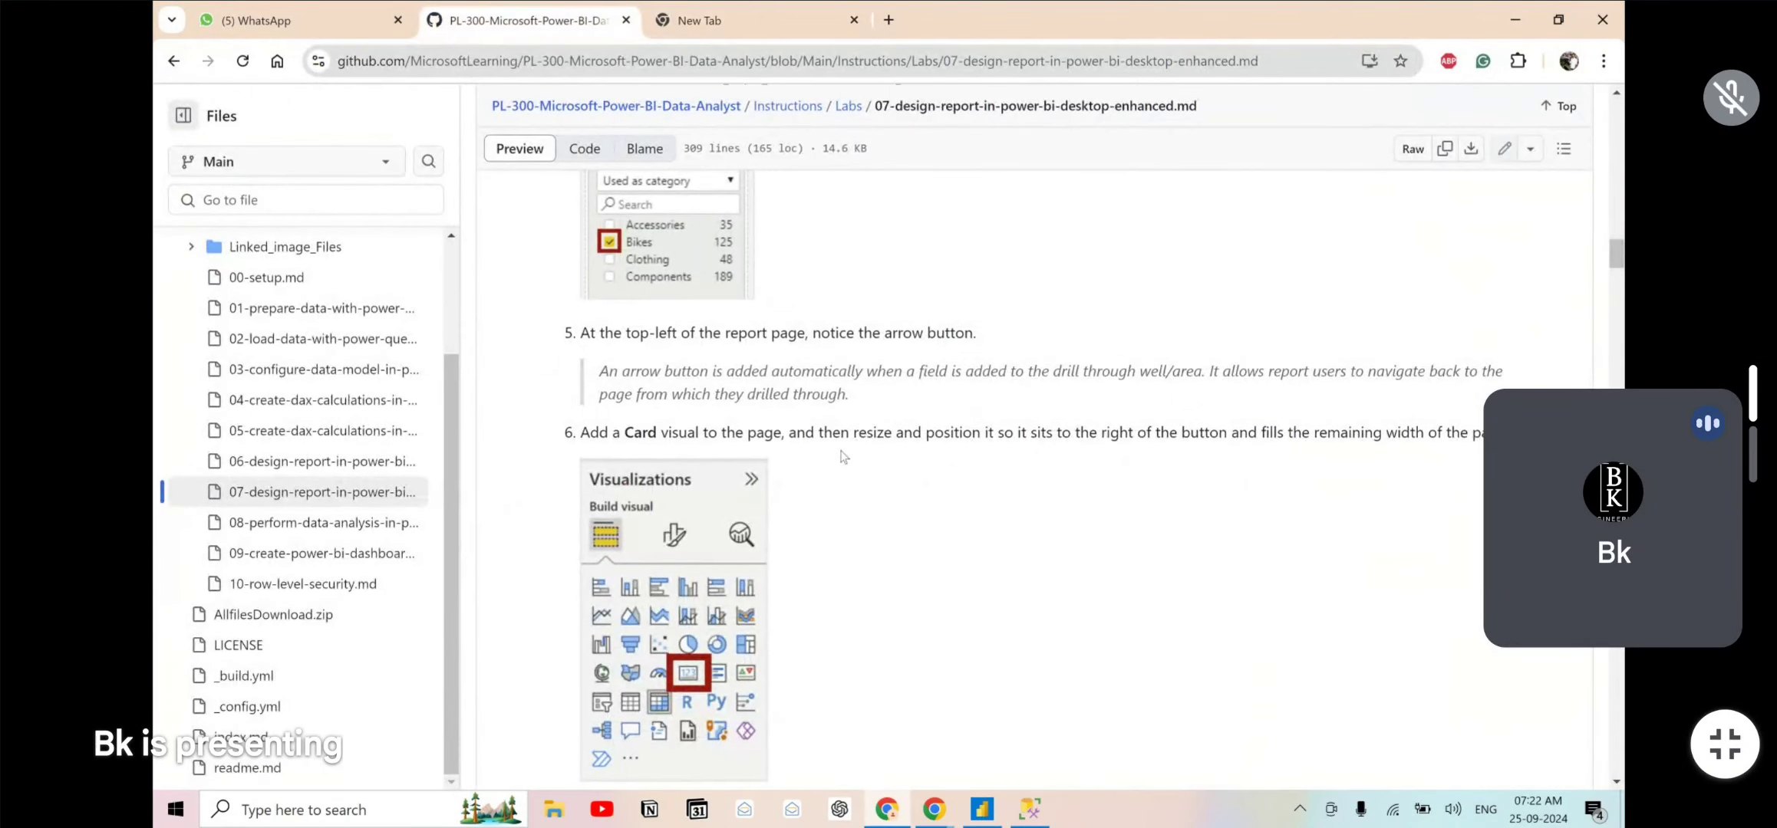
{"action": "scroll", "coordinate": [843, 457], "scroll_direction": "up", "scroll_amount": 1}
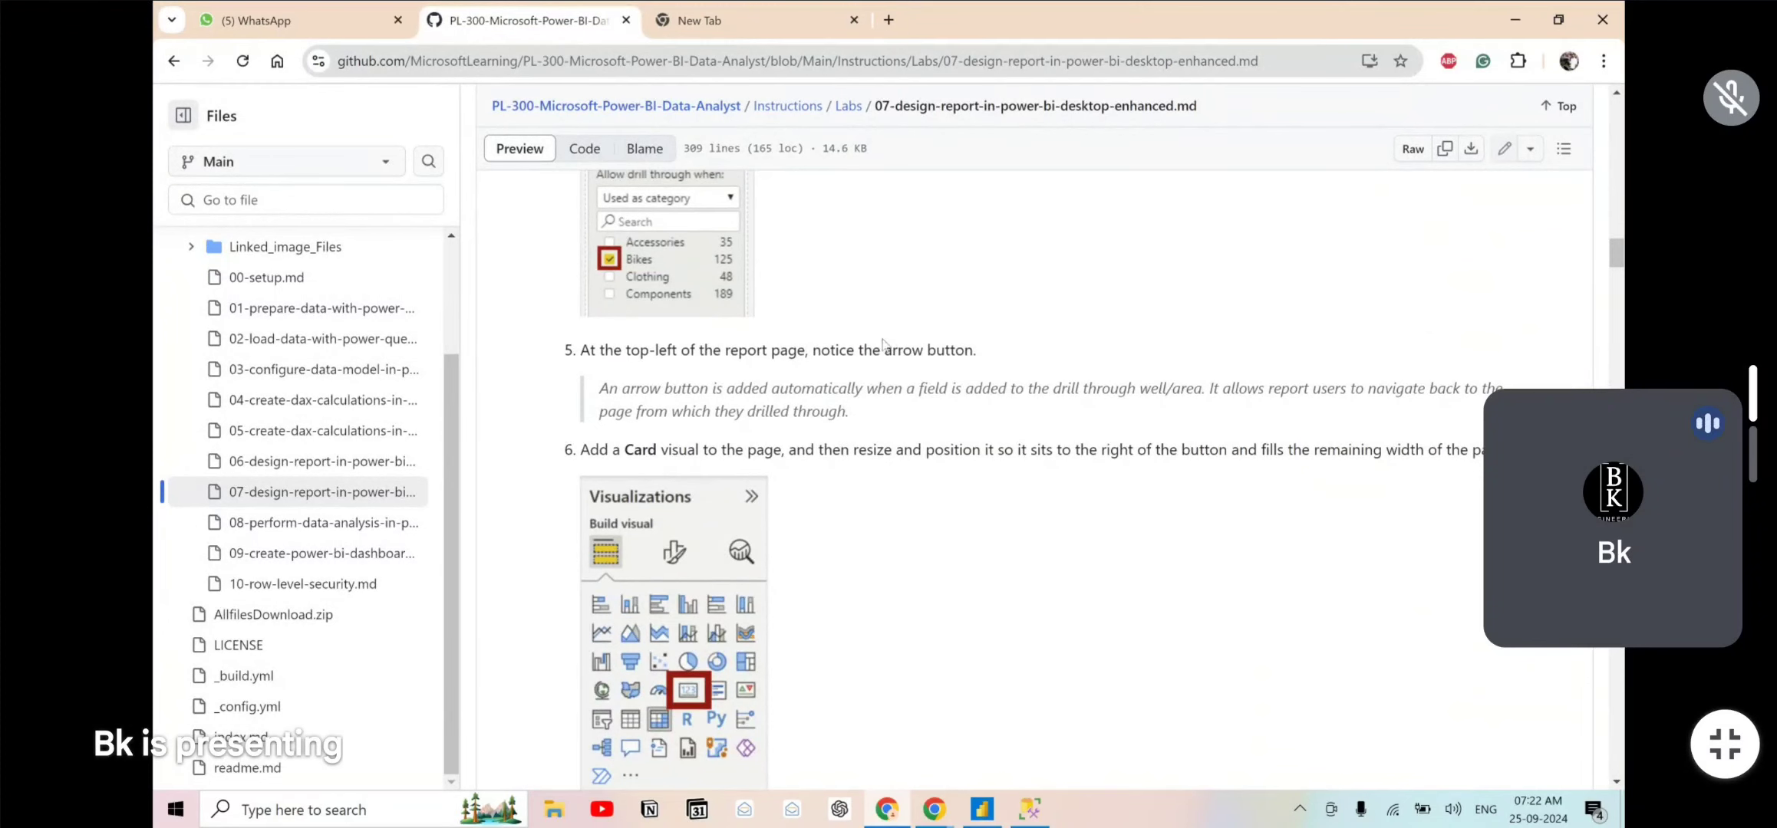
{"action": "left_click_drag", "start_coordinate": [865, 350], "coordinate": [965, 350]}
{"action": "key", "text": "alt+Tab"}
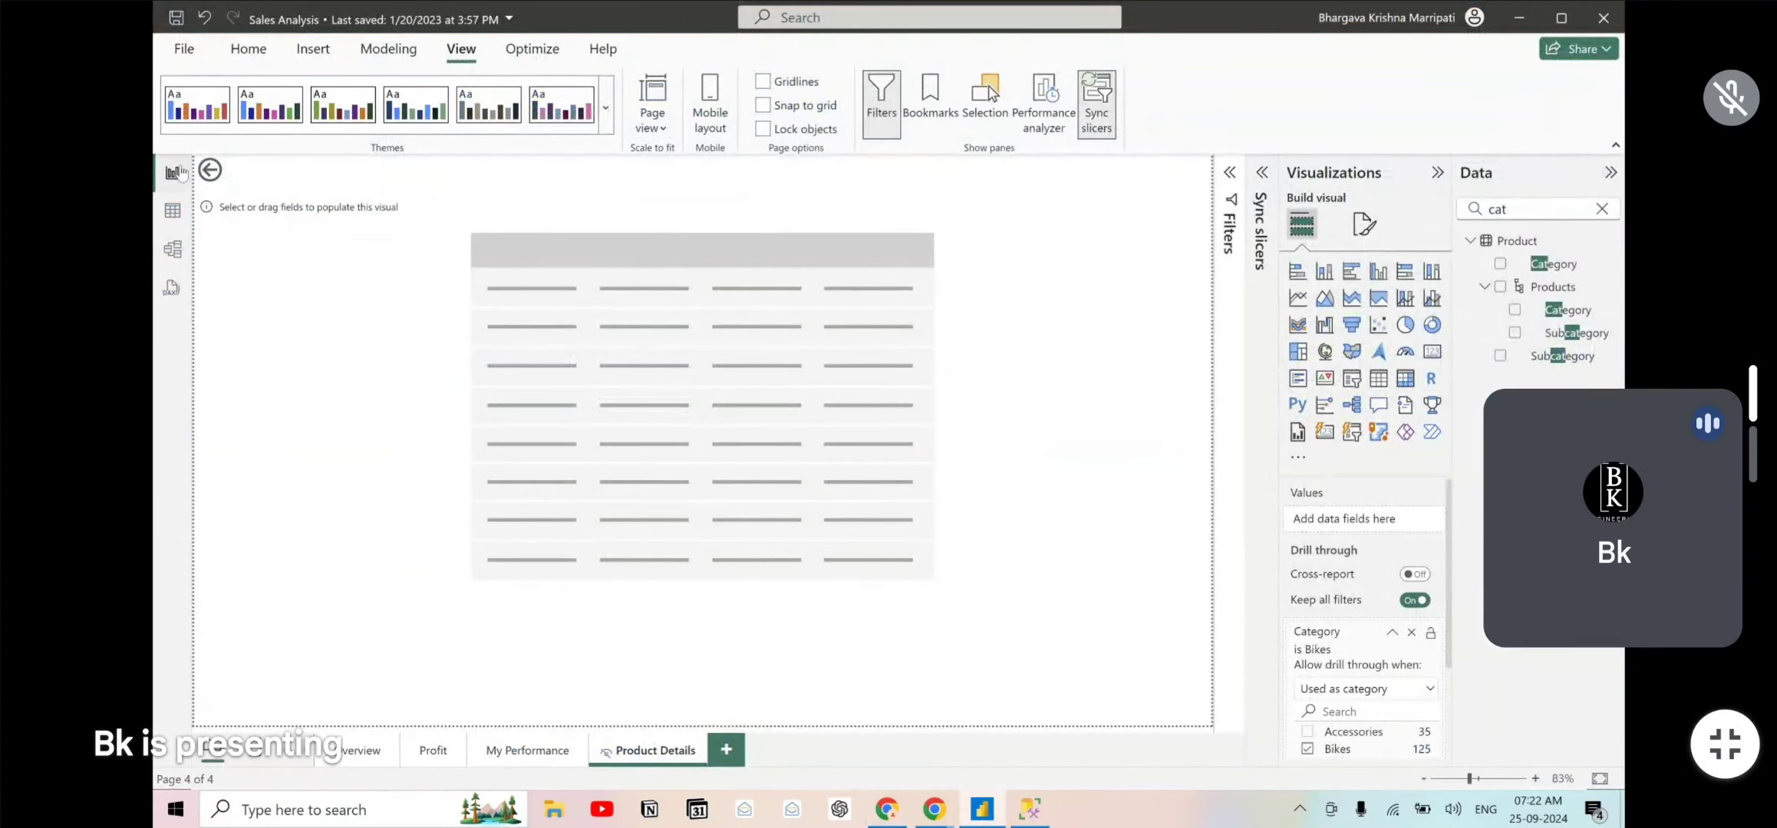
- Switch to Chrome and read the sixth lab instruction about adding, resizing and positioning a Card visual, including its example images
{"action": "key", "text": "alt+Tab"}
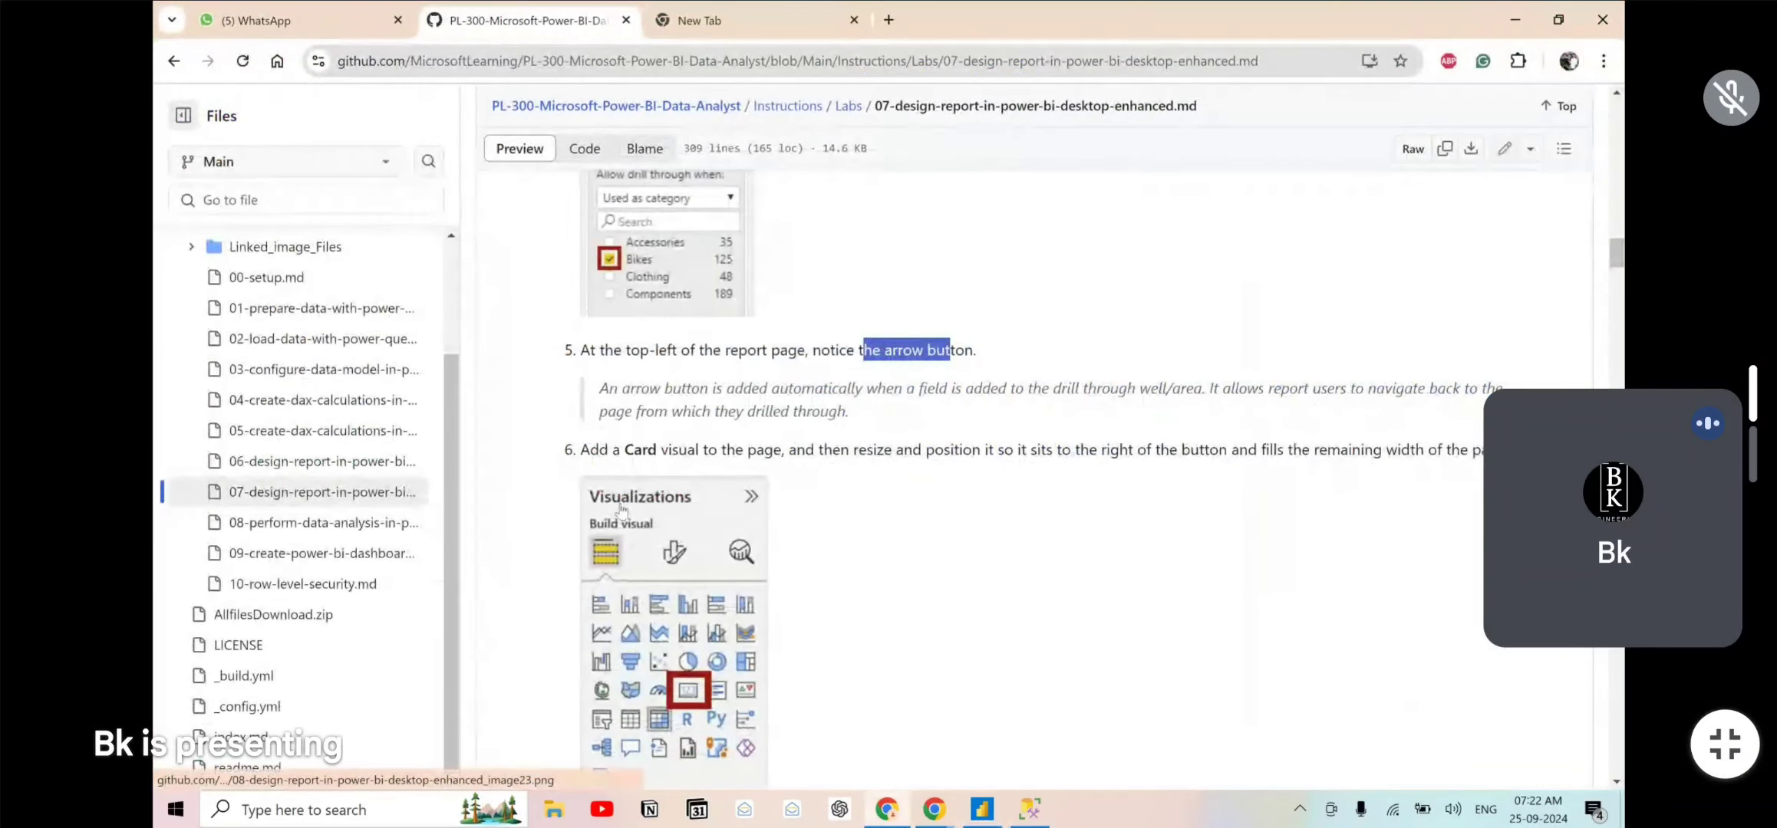
{"action": "left_click_drag", "start_coordinate": [580, 450], "coordinate": [699, 457]}
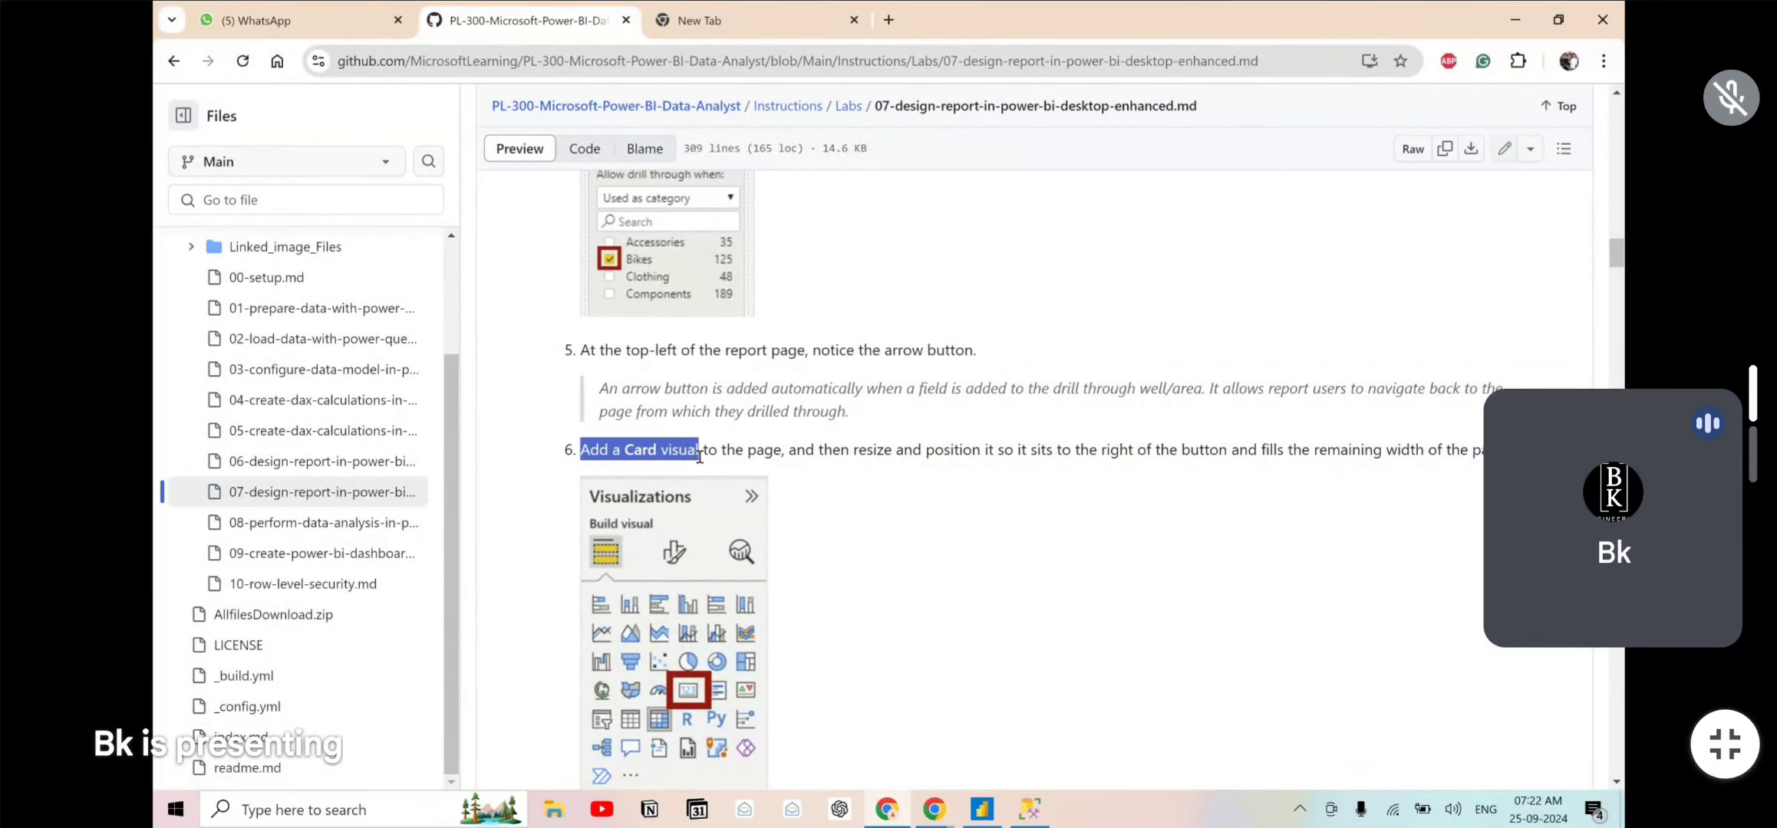
{"action": "scroll", "coordinate": [880, 443], "scroll_direction": "down", "scroll_amount": 3}
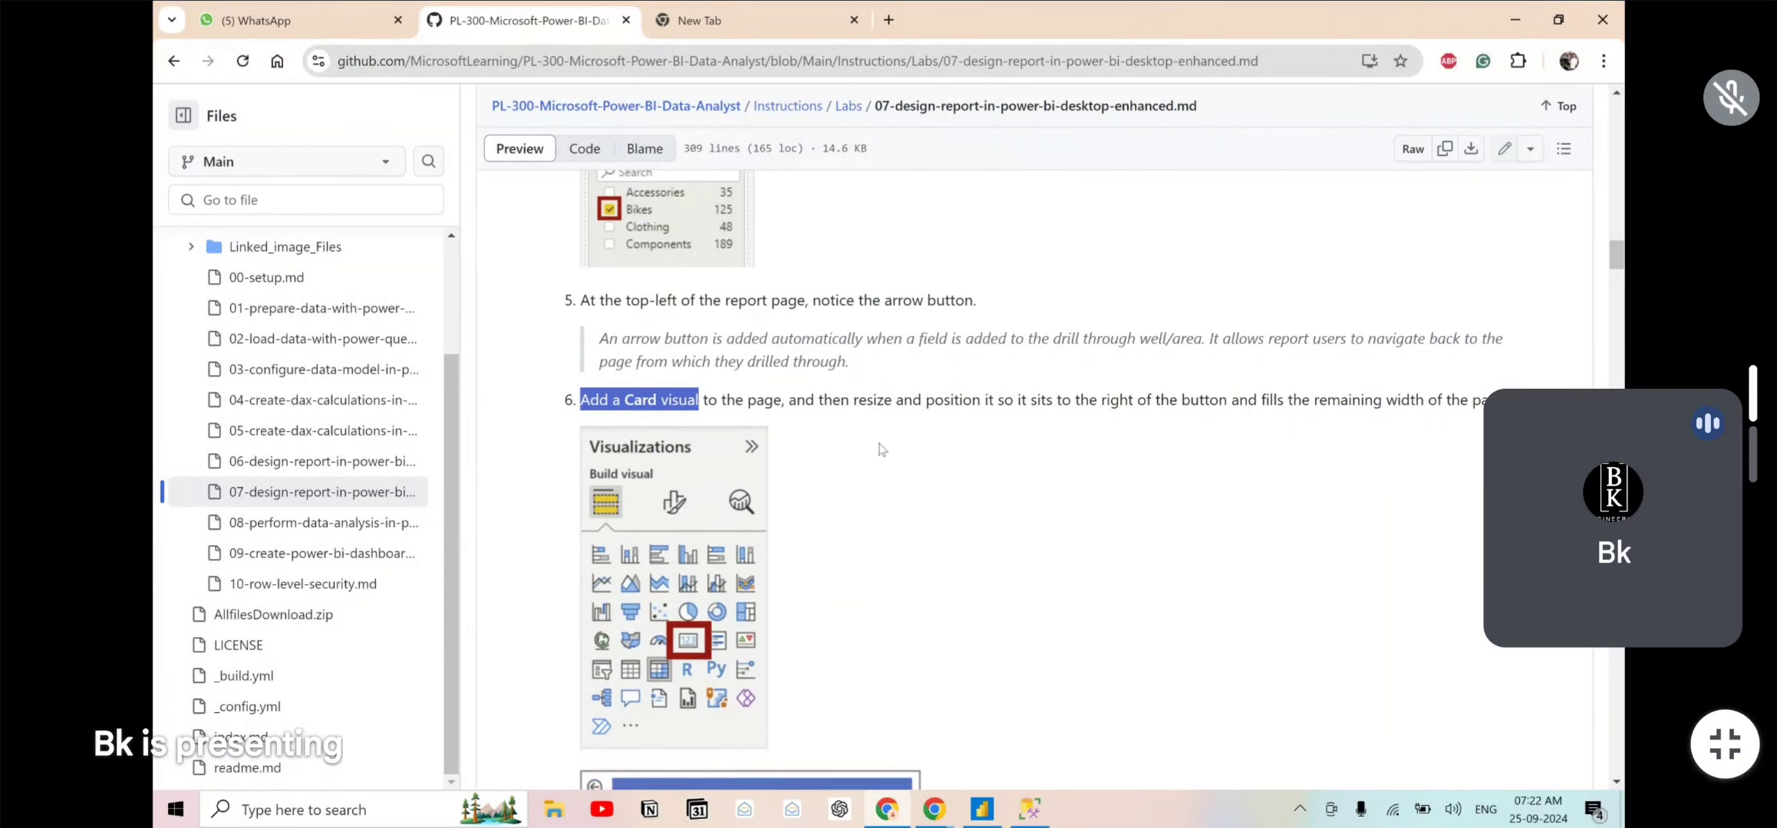
{"action": "scroll", "coordinate": [880, 449], "scroll_direction": "down", "scroll_amount": 3}
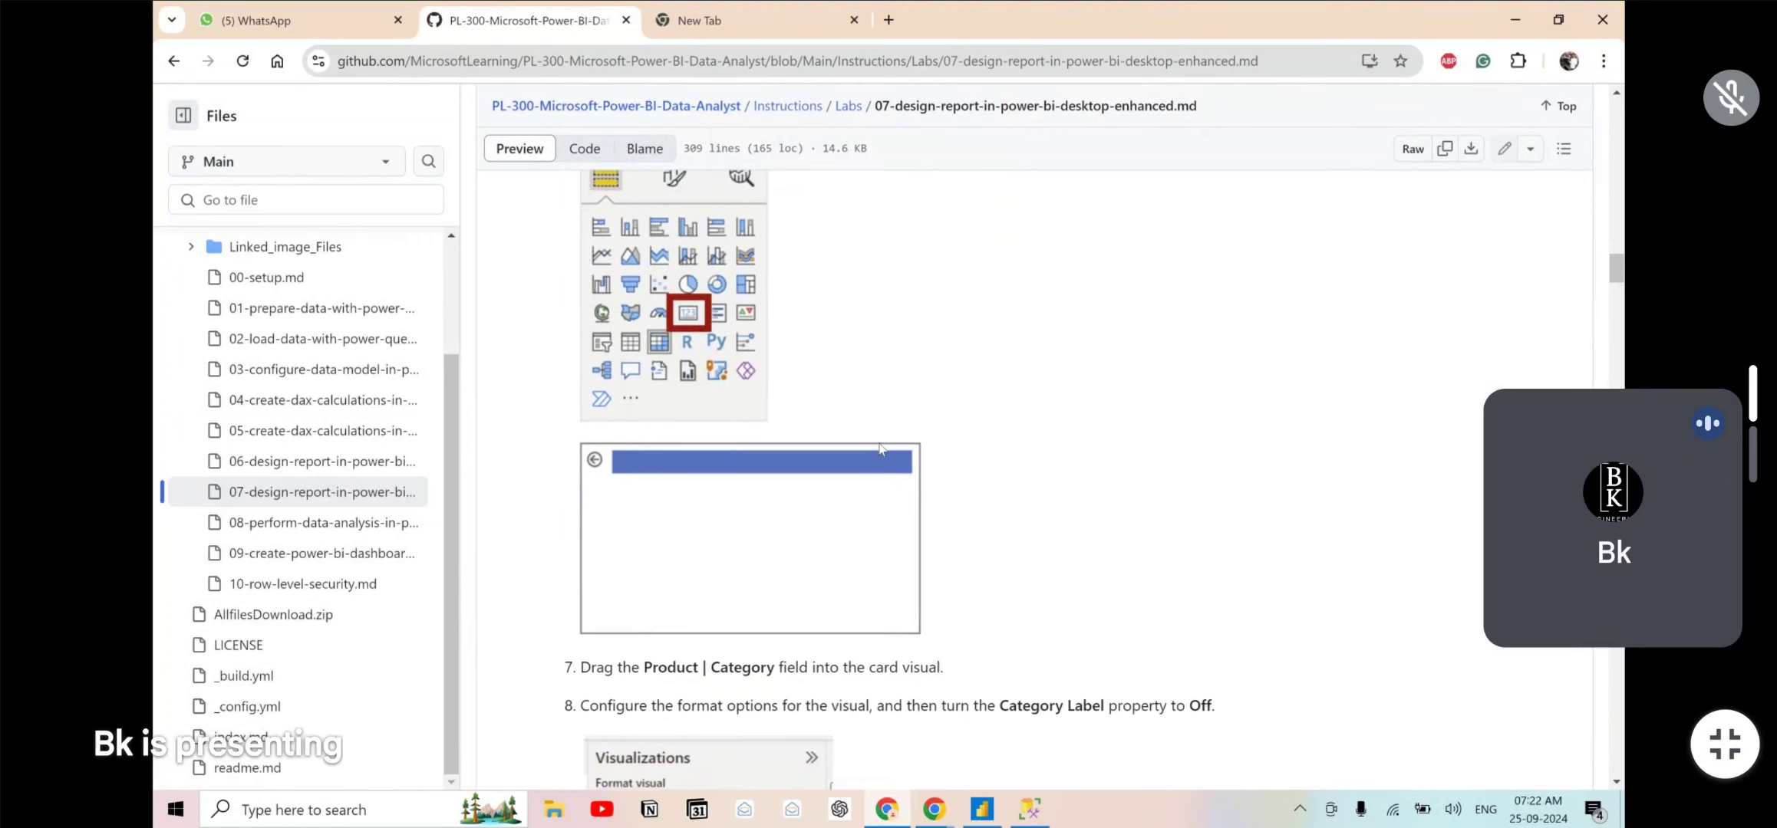
{"action": "scroll", "coordinate": [880, 448], "scroll_direction": "up", "scroll_amount": 2}
{"action": "left_click", "coordinate": [880, 449]}
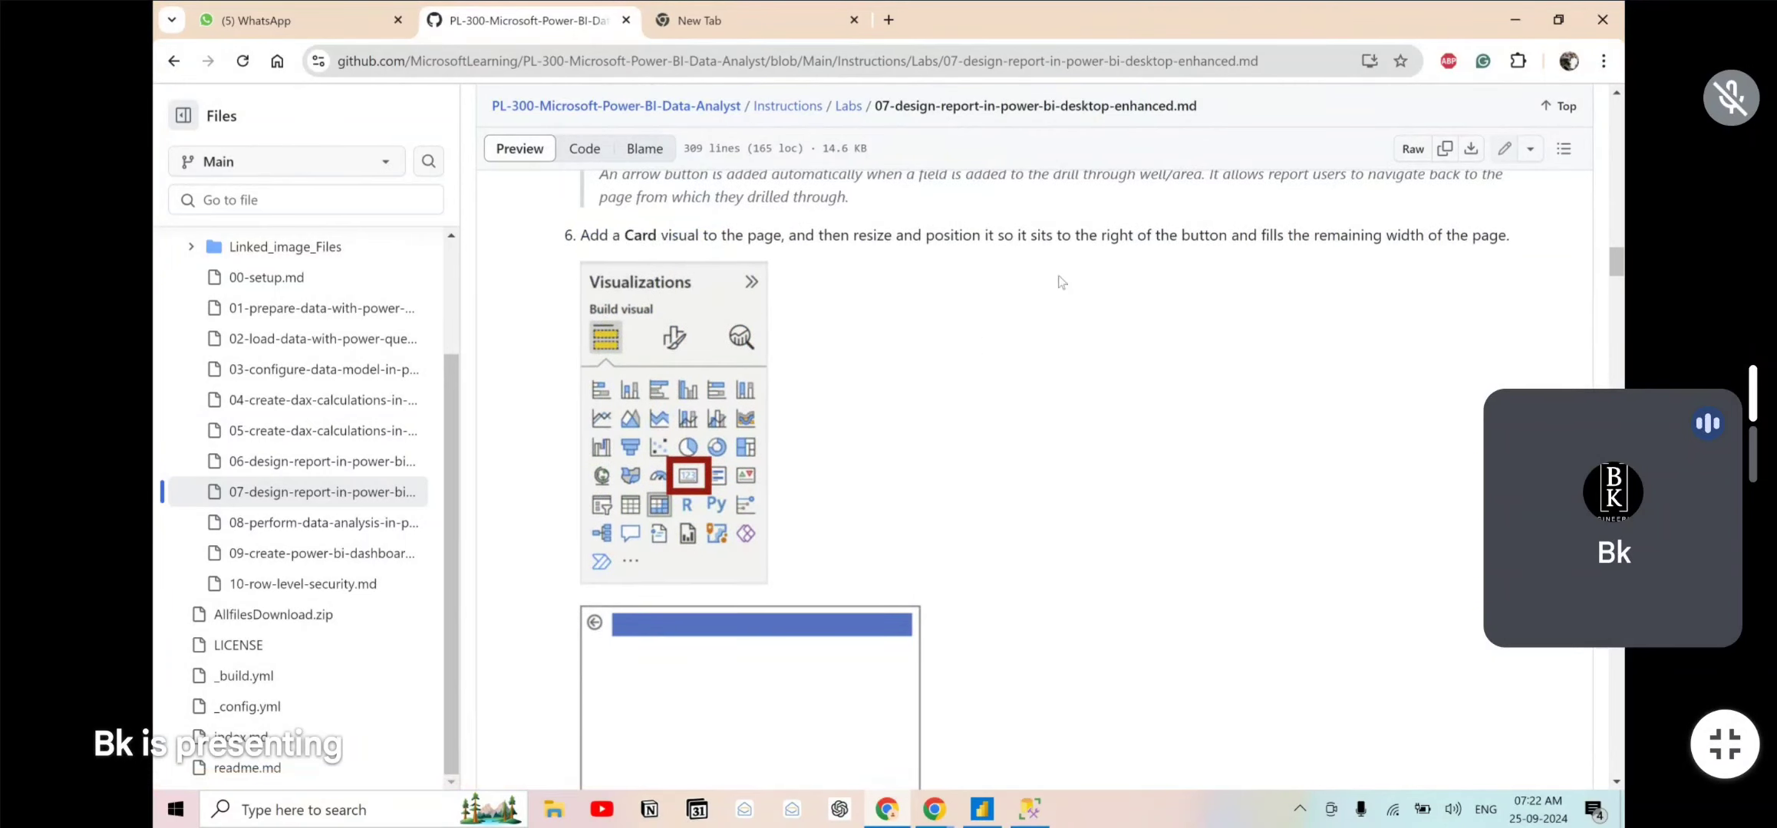
- In Power BI Desktop, change the empty table visual to a Card and shrink it to a full-width strip just below the back button
{"action": "key", "text": "alt+Tab"}
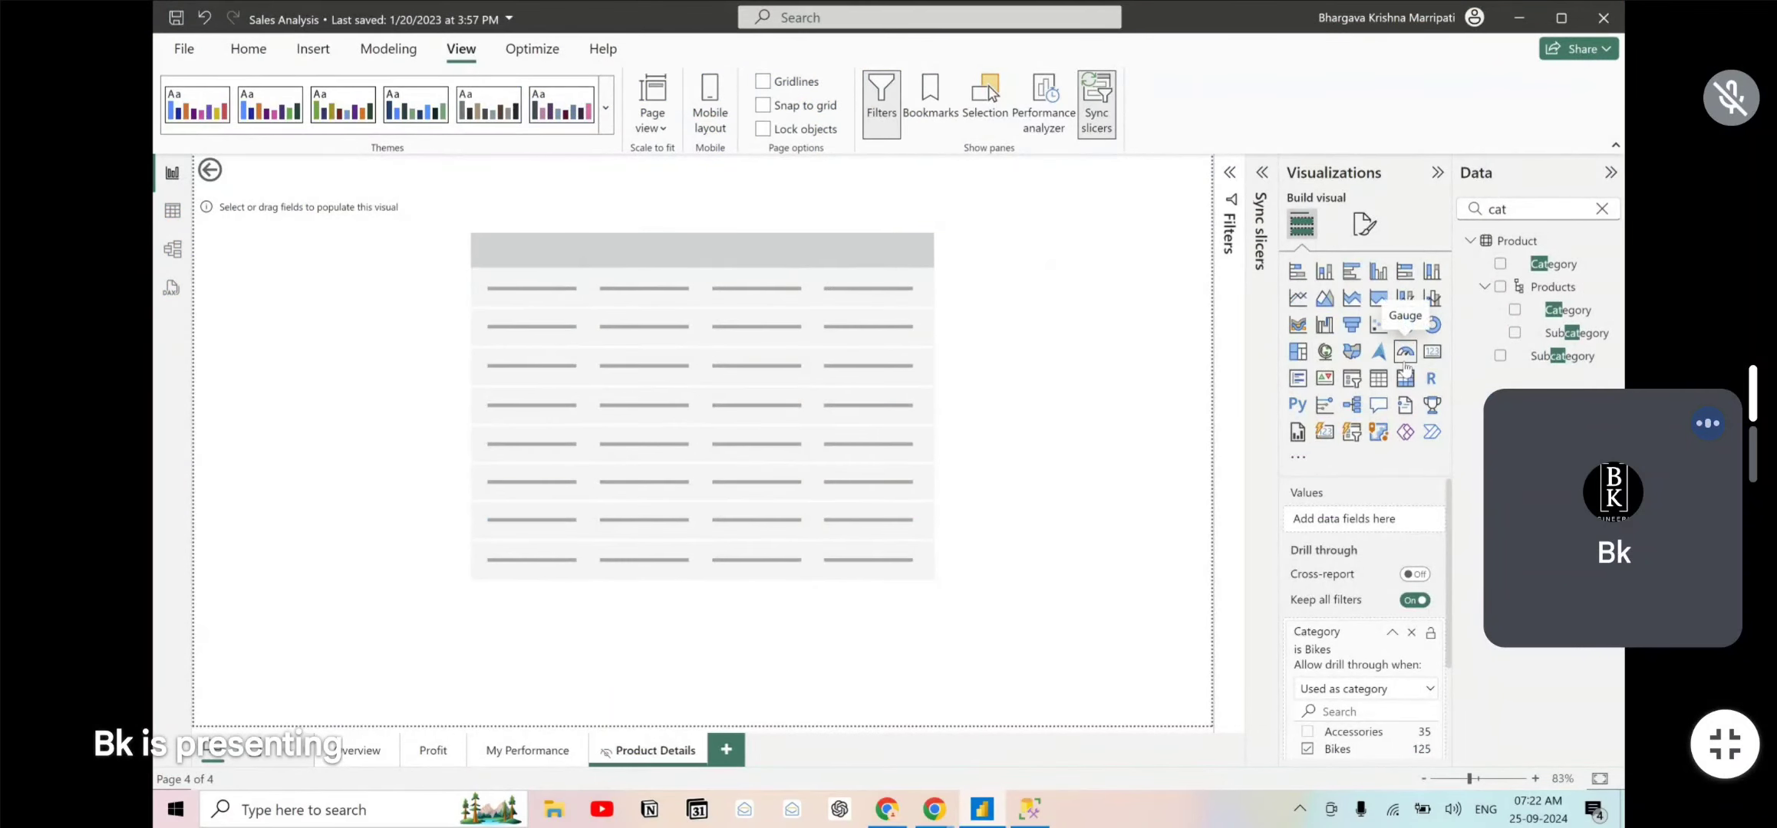
{"action": "left_click", "coordinate": [1093, 249]}
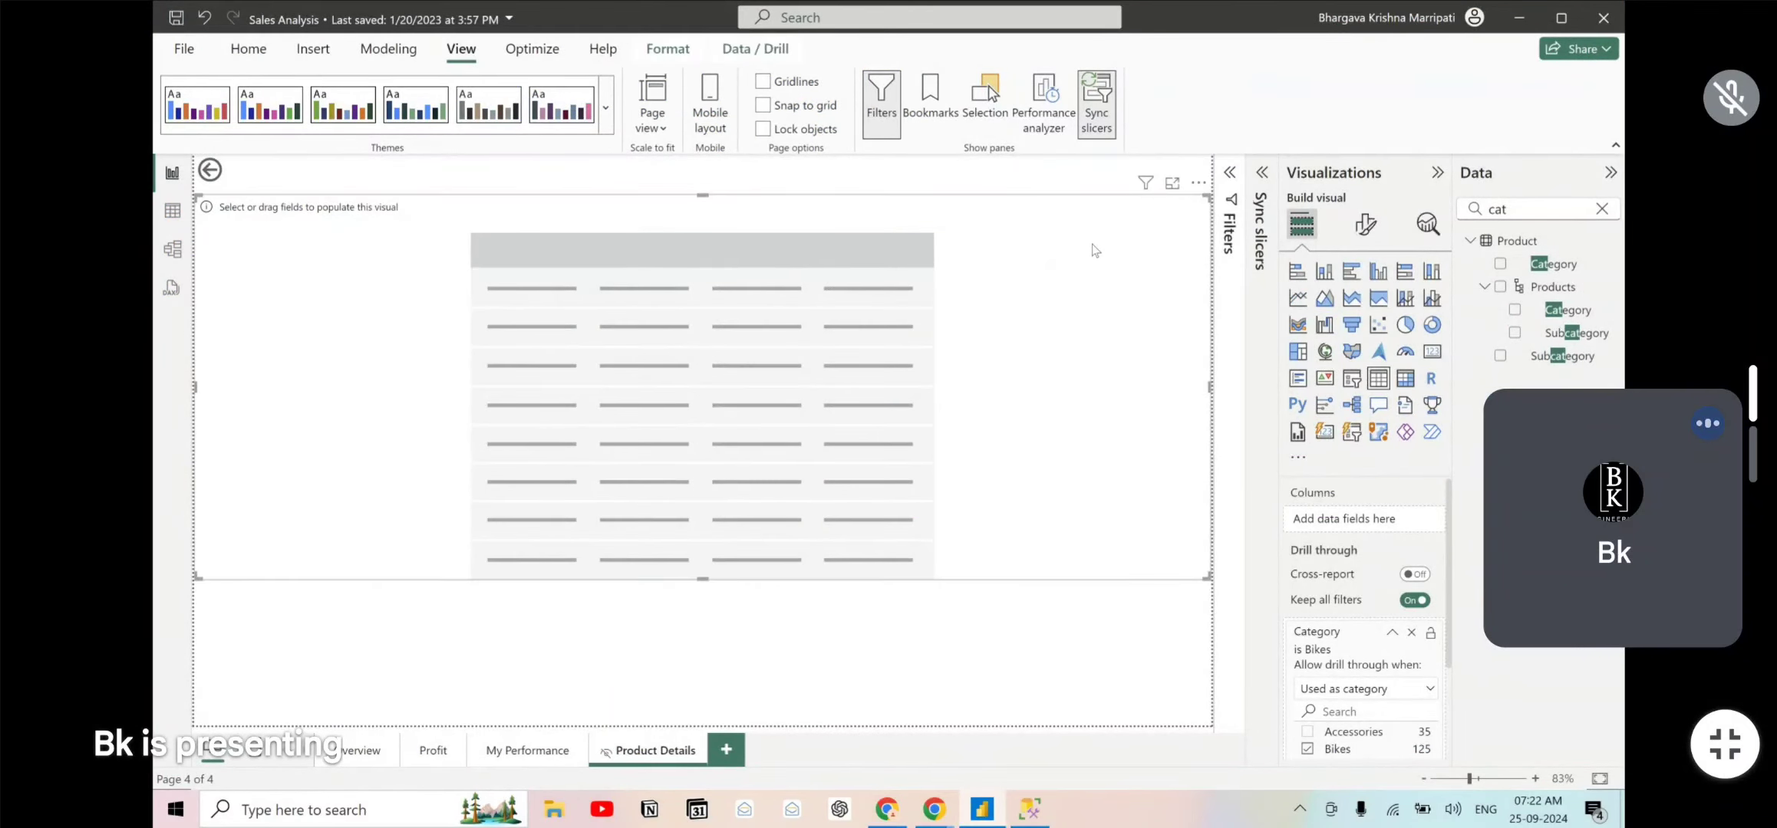
{"action": "left_click_drag", "start_coordinate": [1003, 230], "coordinate": [1005, 316]}
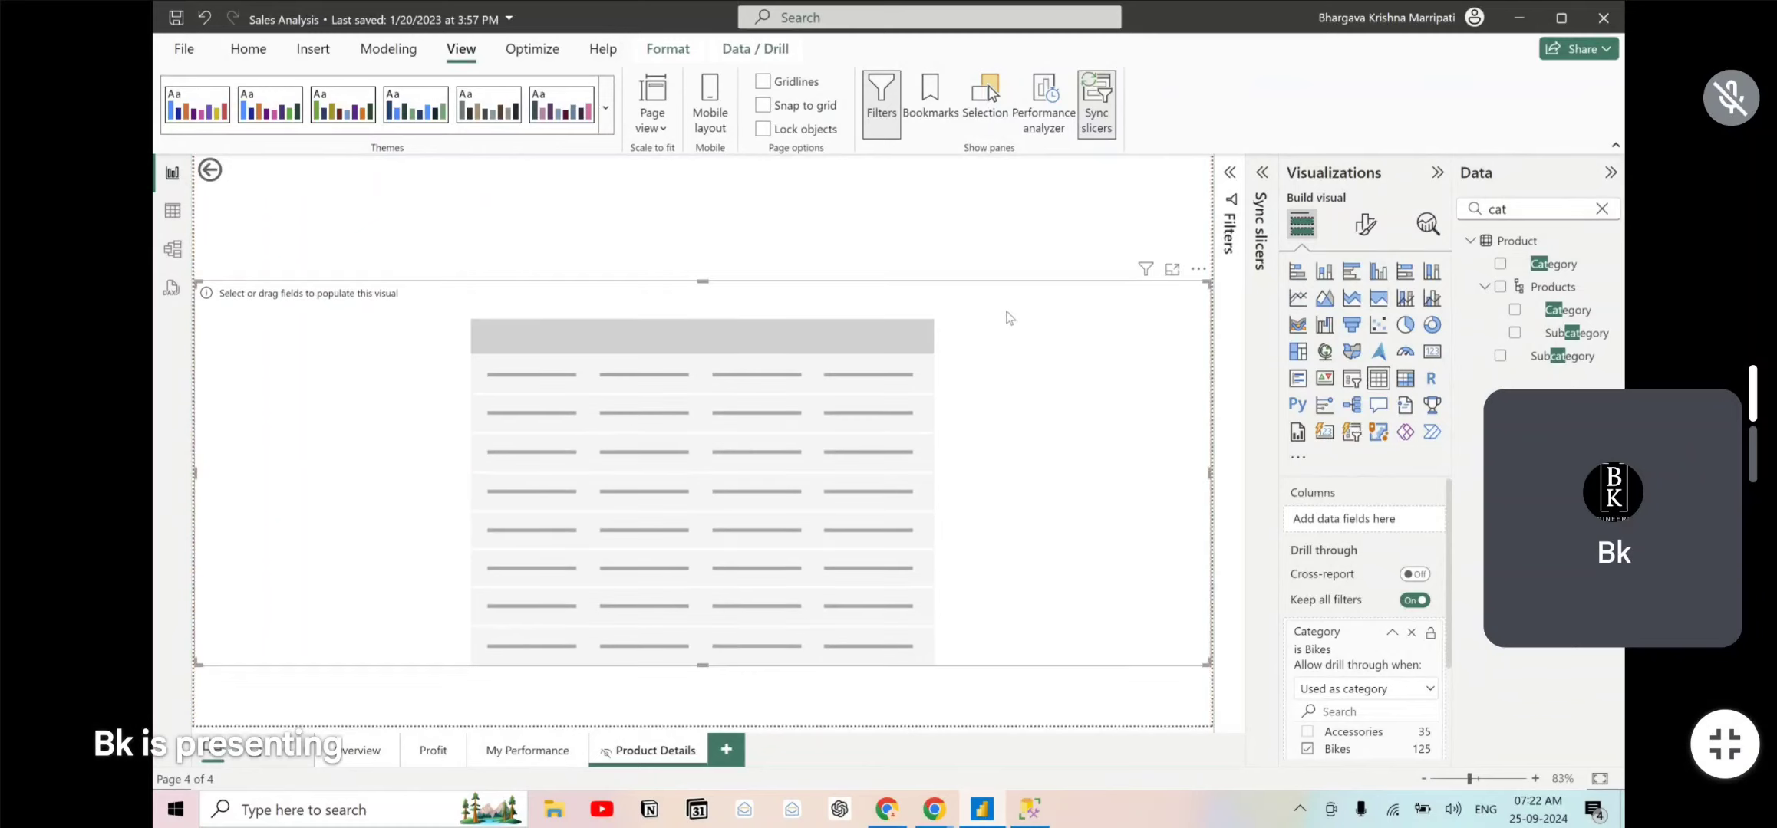
{"action": "left_click", "coordinate": [1435, 354]}
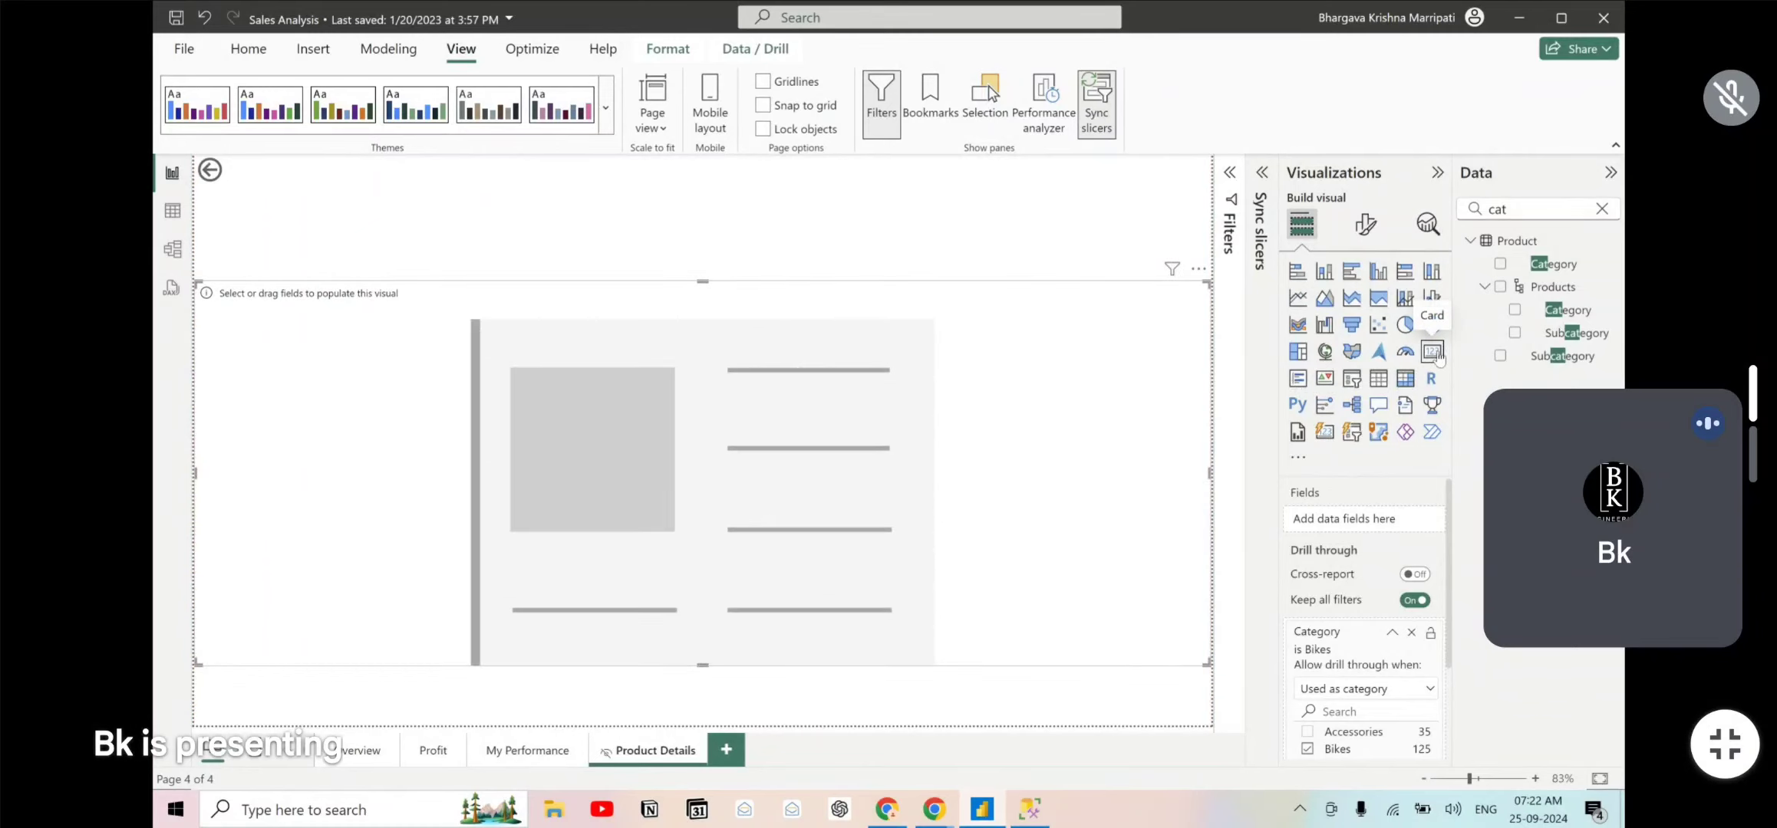
{"action": "left_click_drag", "start_coordinate": [688, 478], "coordinate": [634, 384]}
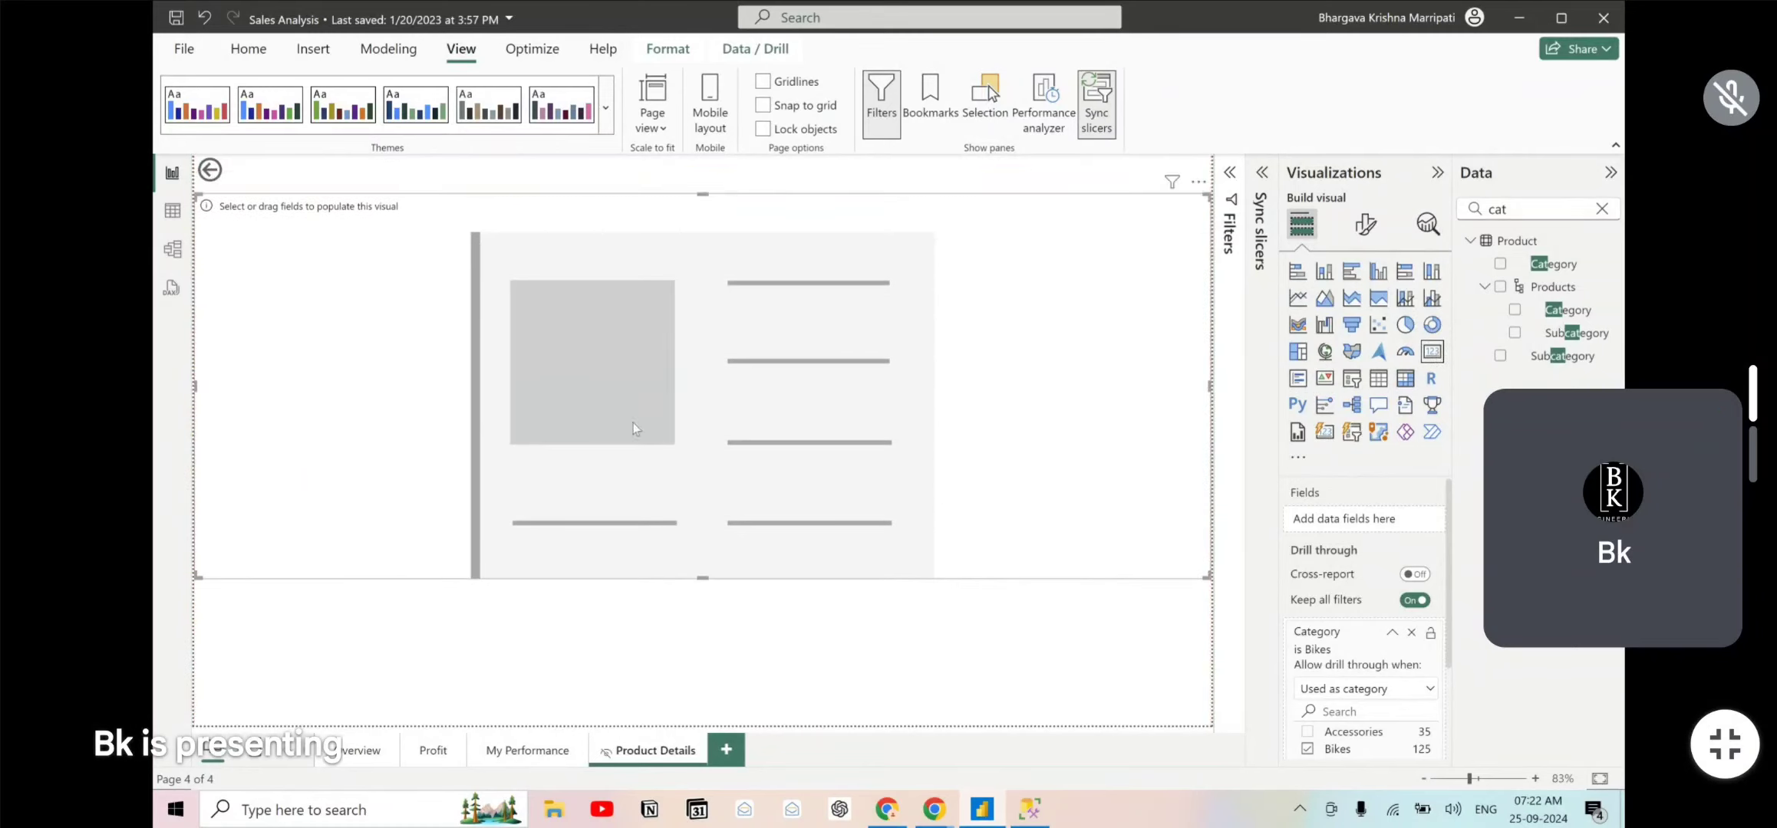
{"action": "left_click_drag", "start_coordinate": [702, 573], "coordinate": [701, 267]}
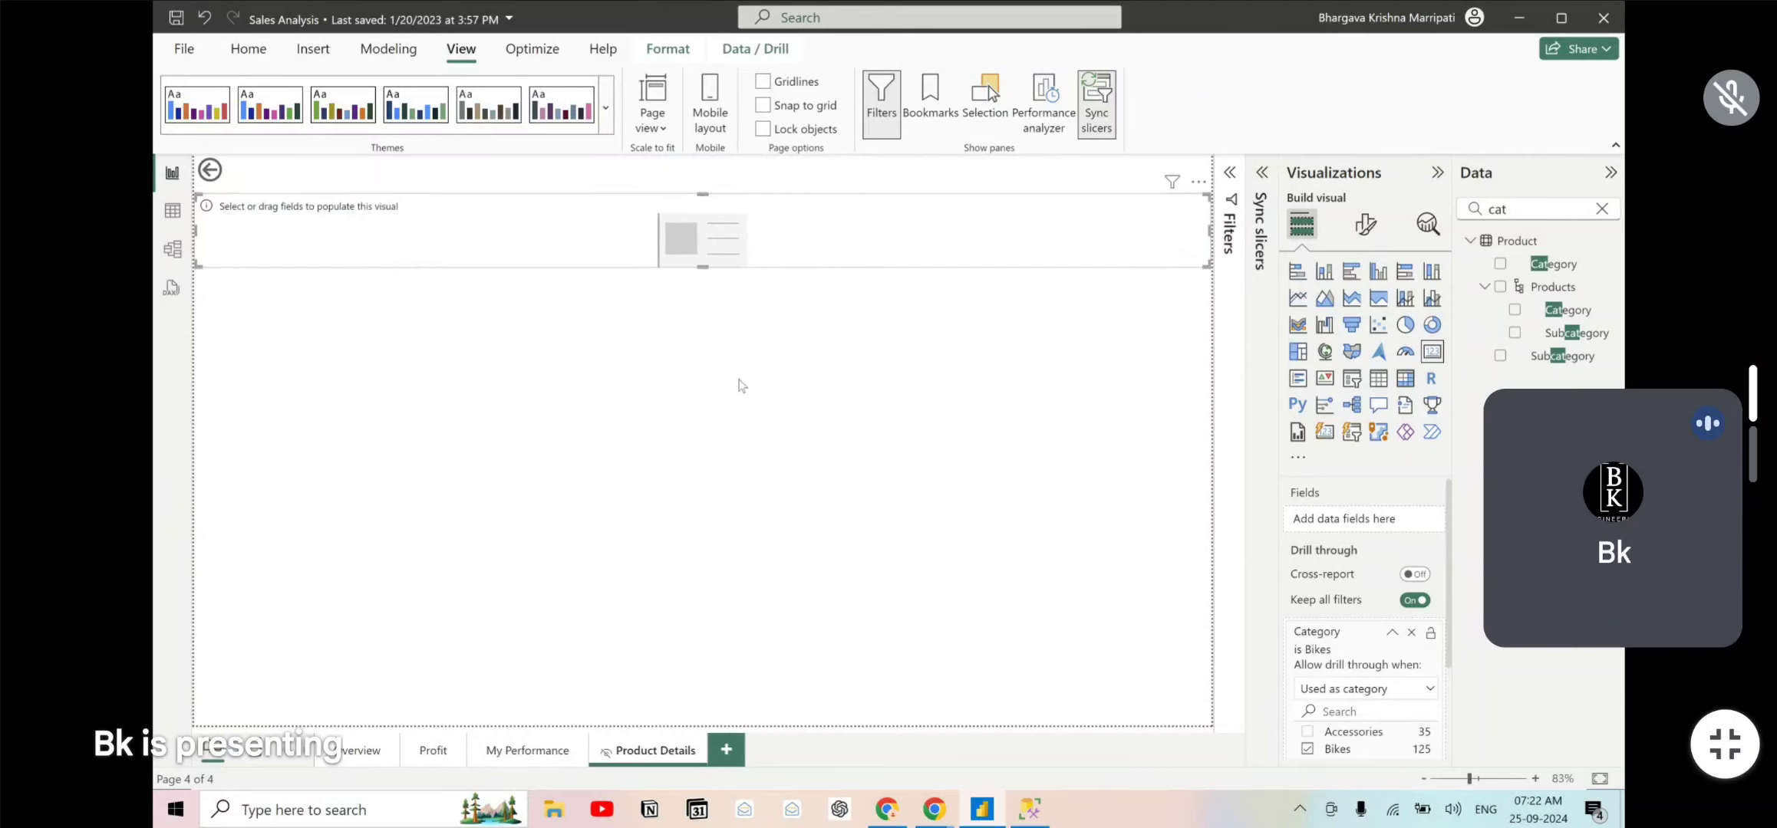
- Read the seventh instruction in Chrome, then in Power BI Desktop add Product | Category to the card and make the card taller
{"action": "key", "text": "alt+Tab"}
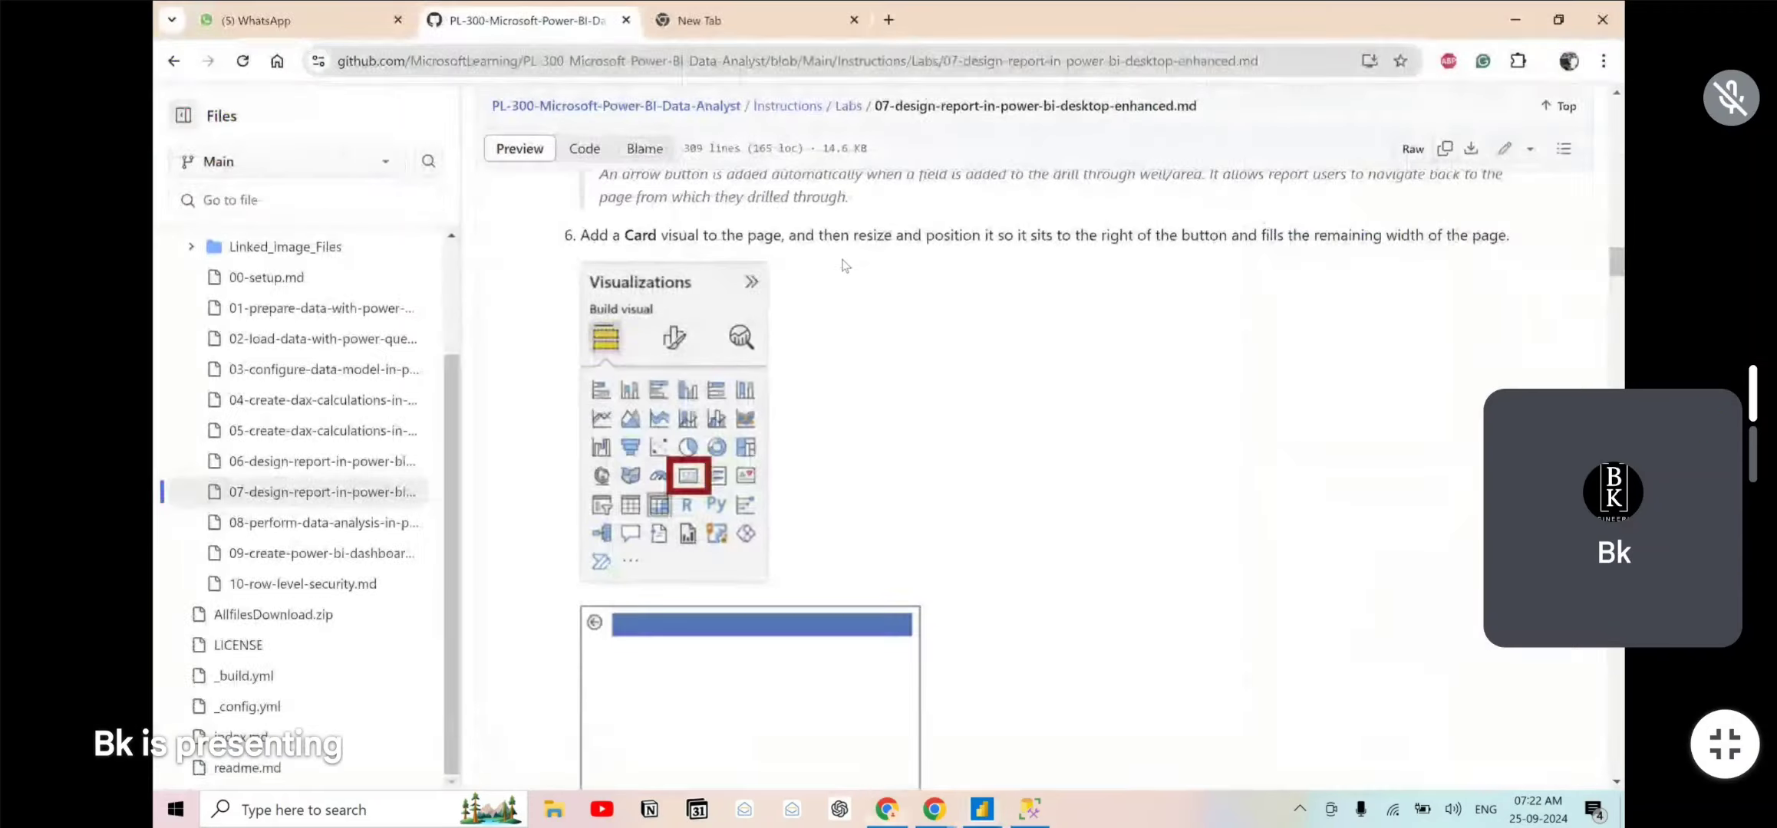
{"action": "scroll", "coordinate": [827, 512], "scroll_direction": "down", "scroll_amount": 5}
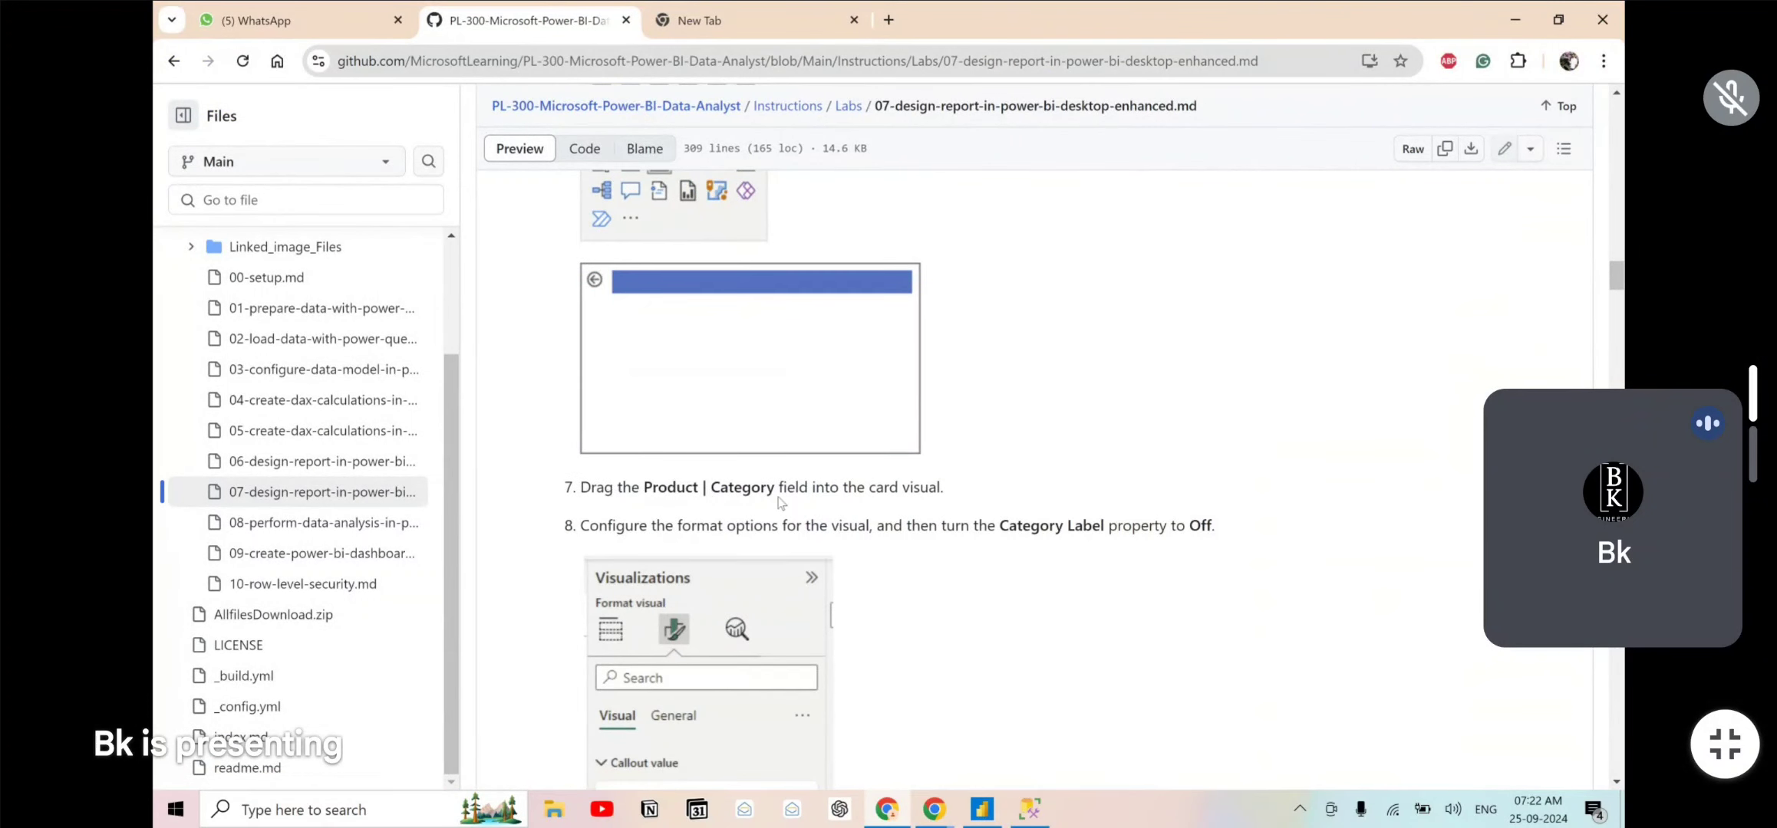
{"action": "key", "text": "alt+Tab"}
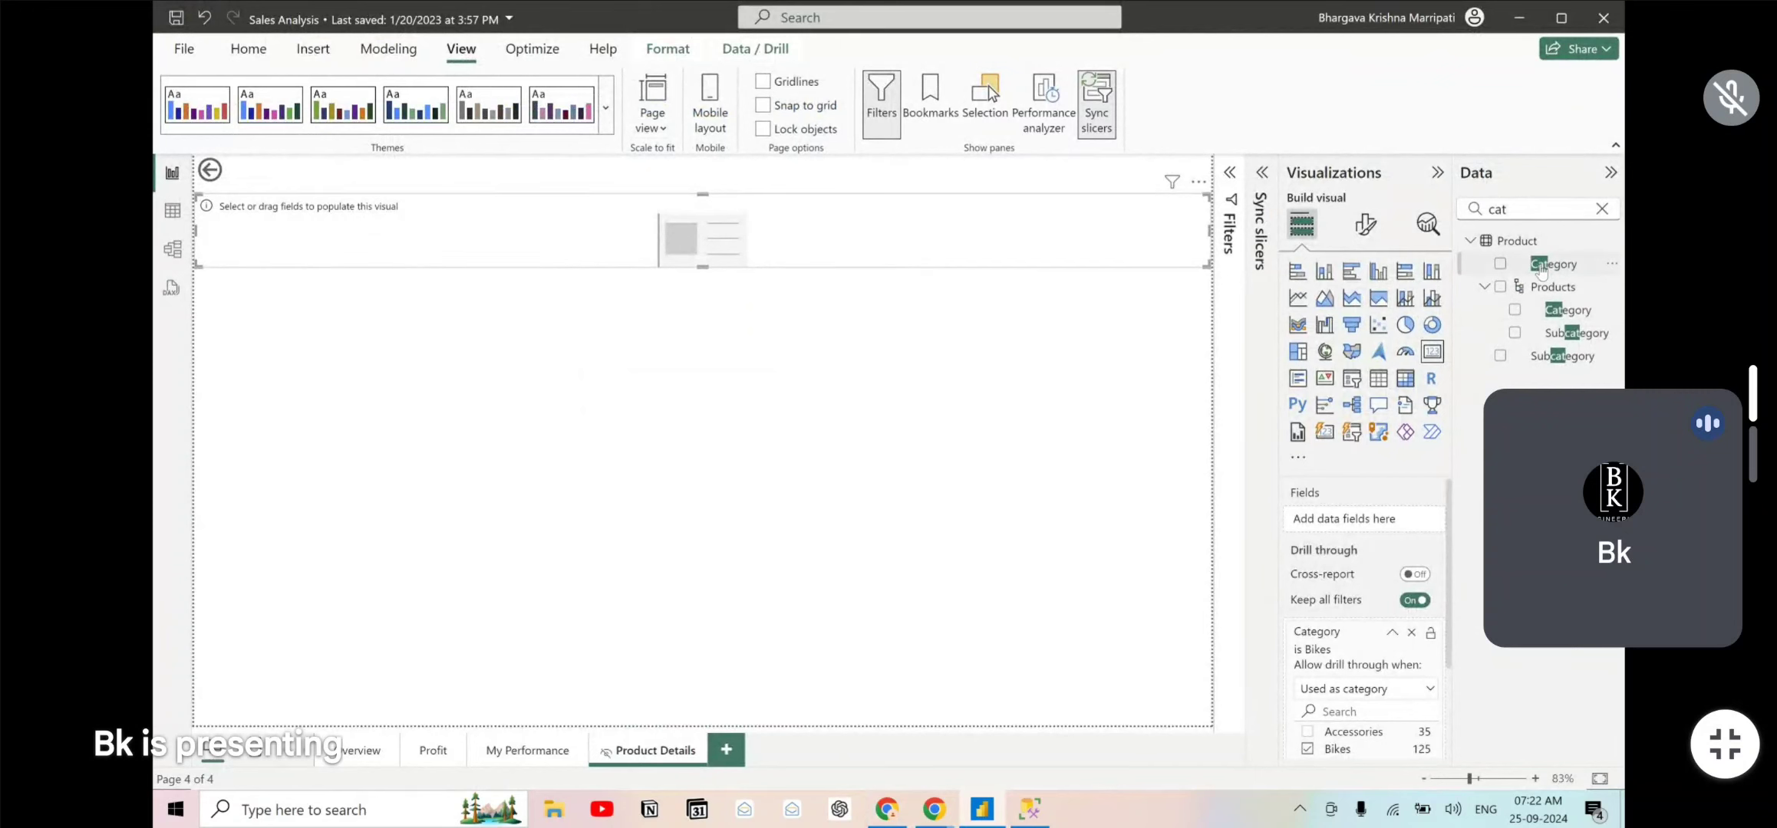
{"action": "left_click", "coordinate": [1500, 263]}
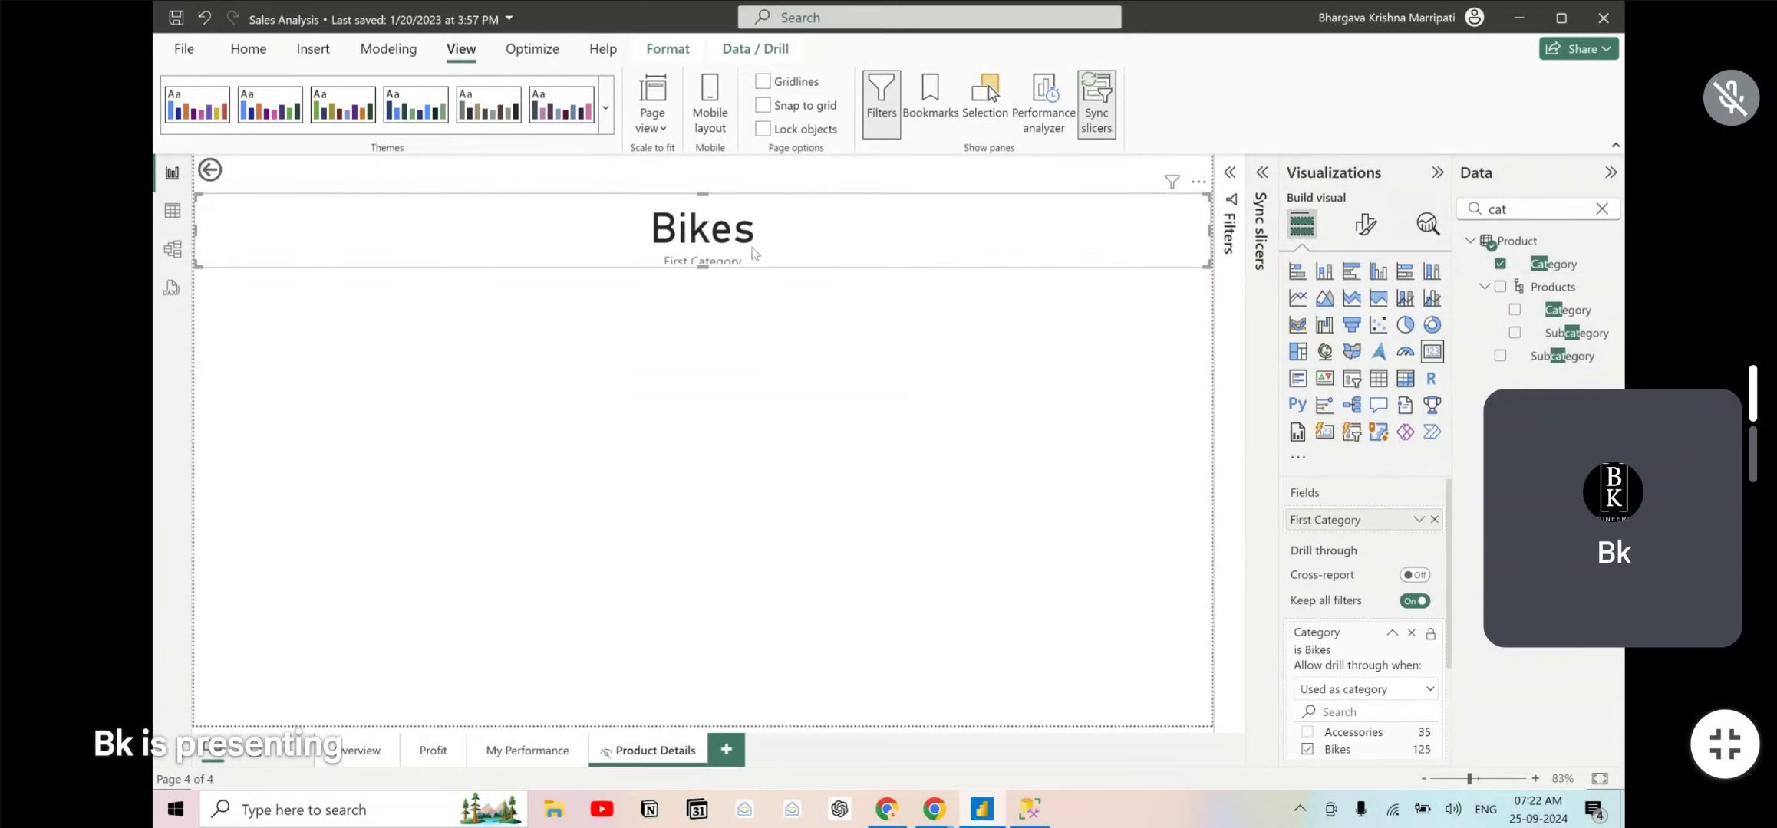
{"action": "left_click_drag", "start_coordinate": [696, 264], "coordinate": [698, 280]}
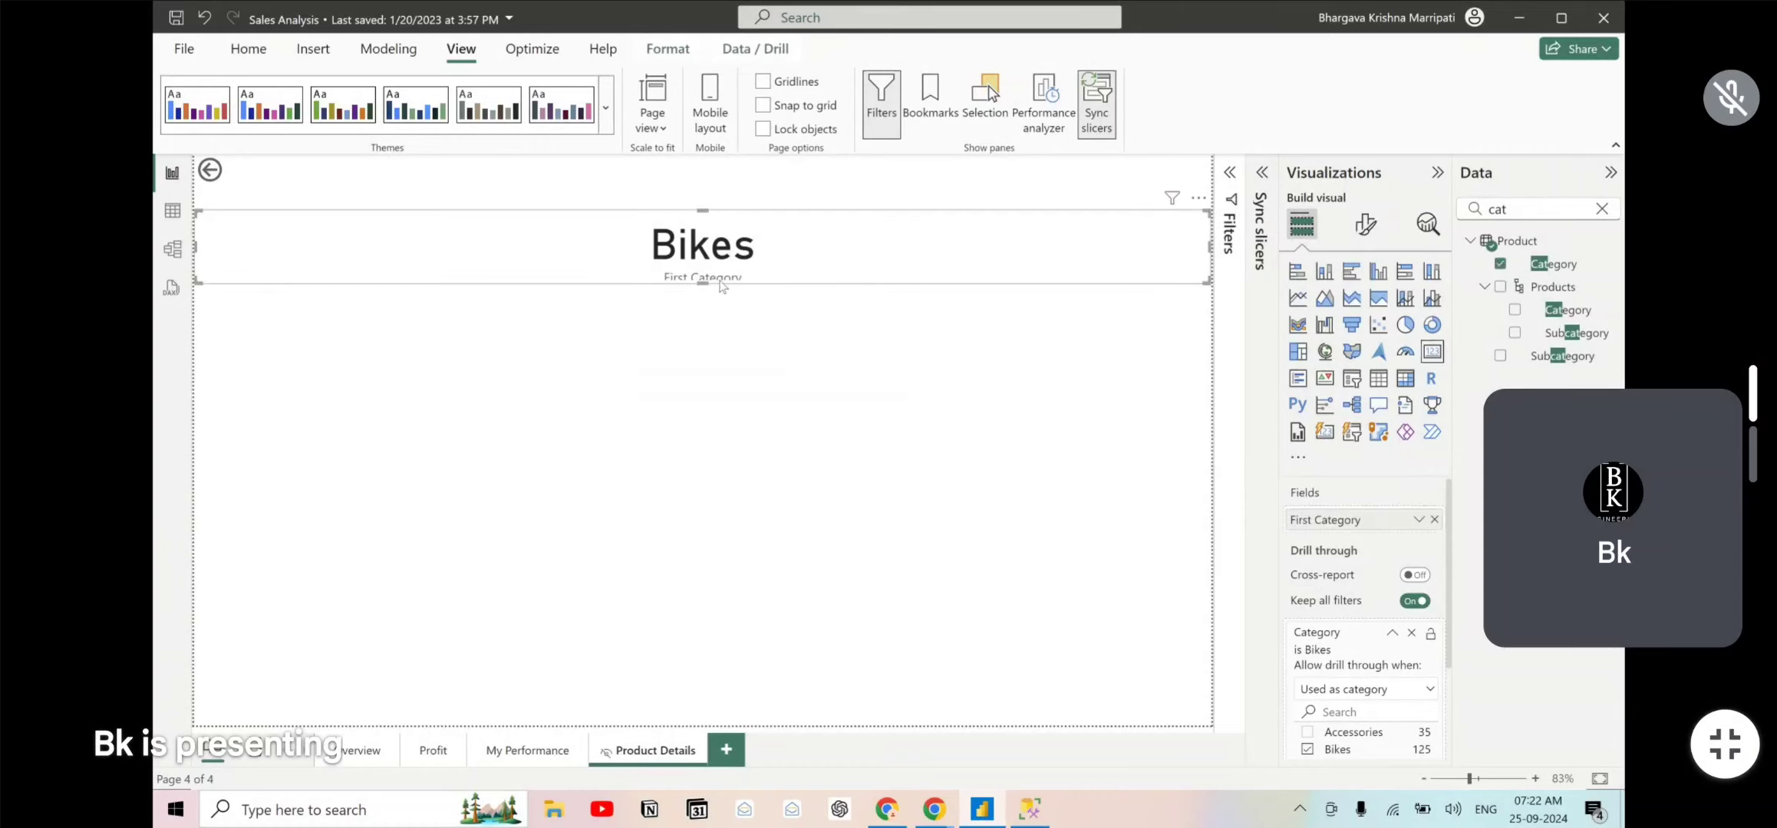
{"action": "left_click_drag", "start_coordinate": [702, 282], "coordinate": [705, 311]}
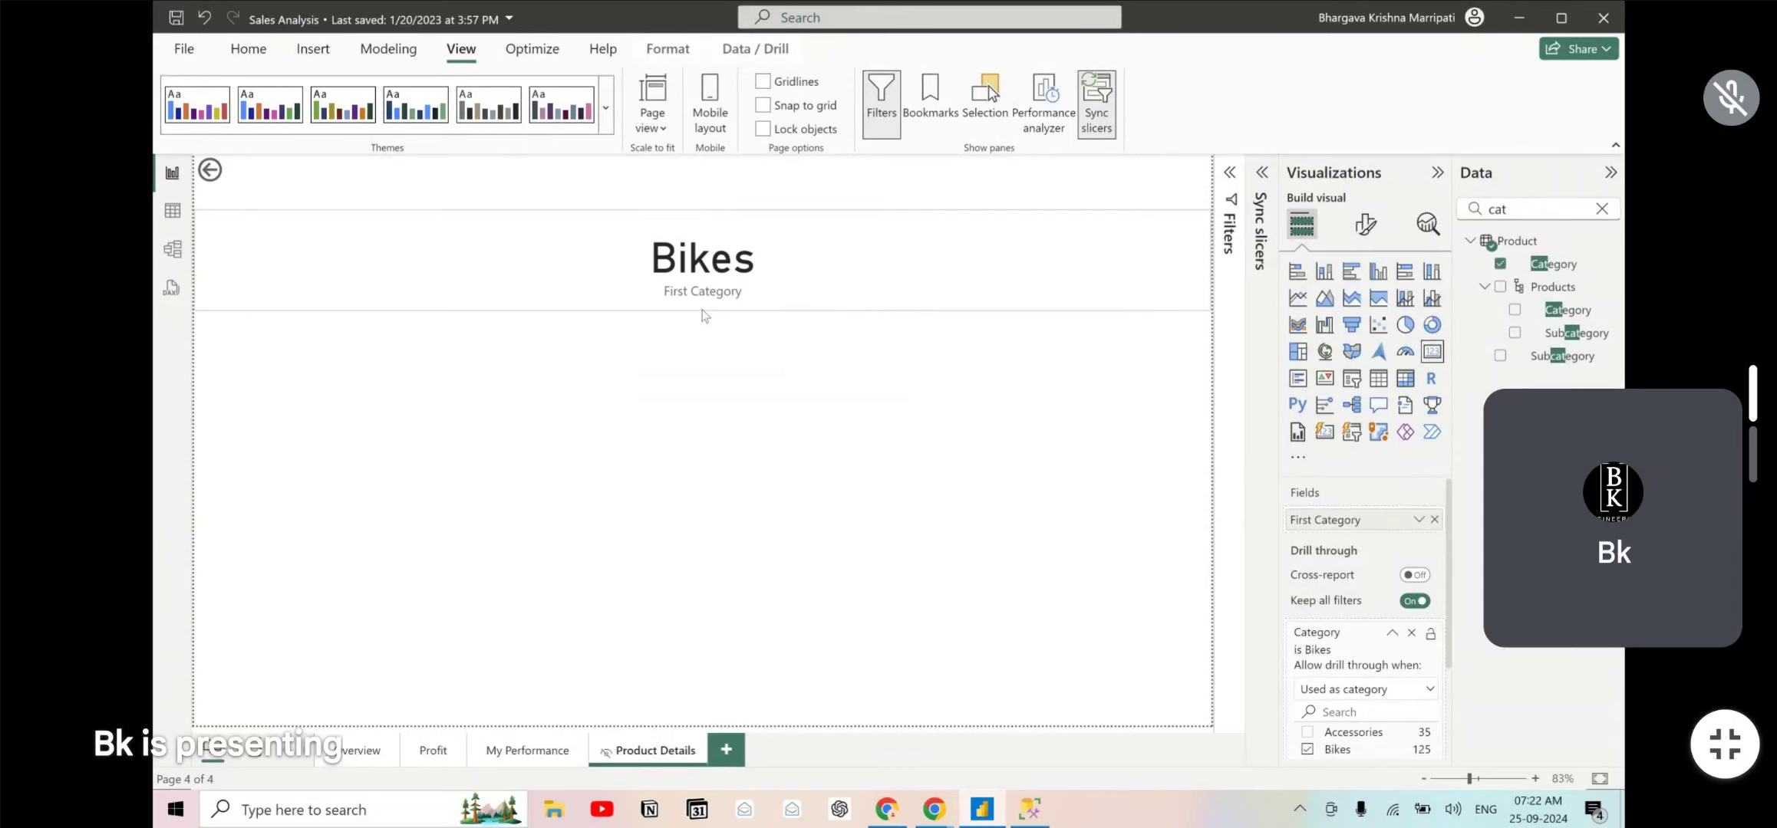
- Switch to Chrome and read the eighth lab instruction about the card's format options and its Category Label property
{"action": "left_click", "coordinate": [762, 343]}
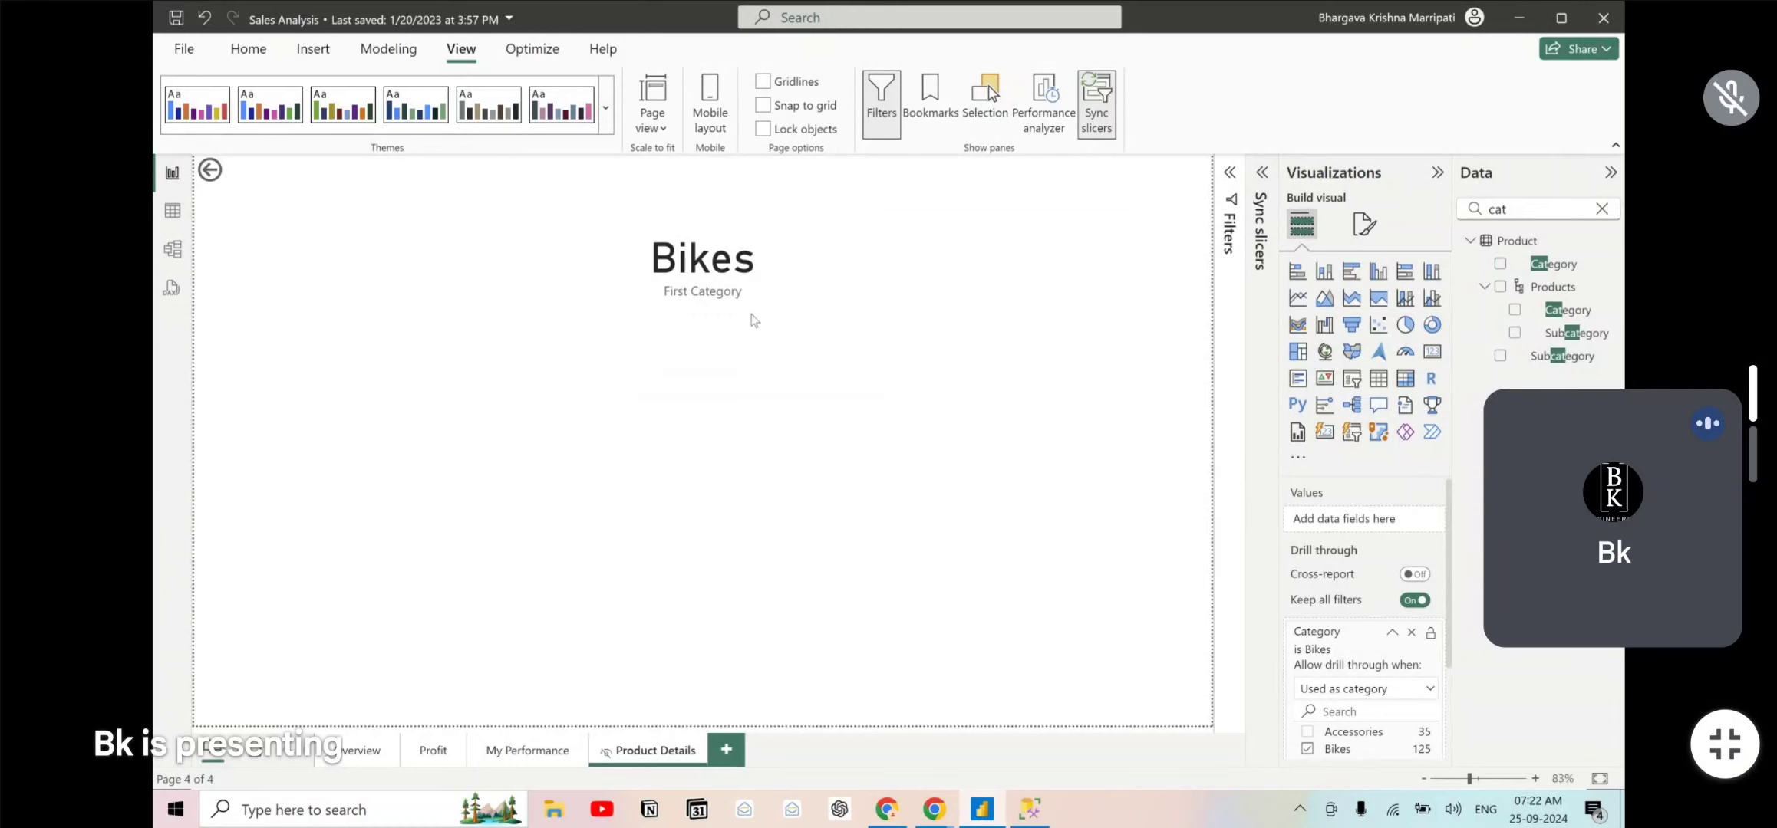
{"action": "scroll", "coordinate": [1365, 613], "scroll_direction": "down", "scroll_amount": 3}
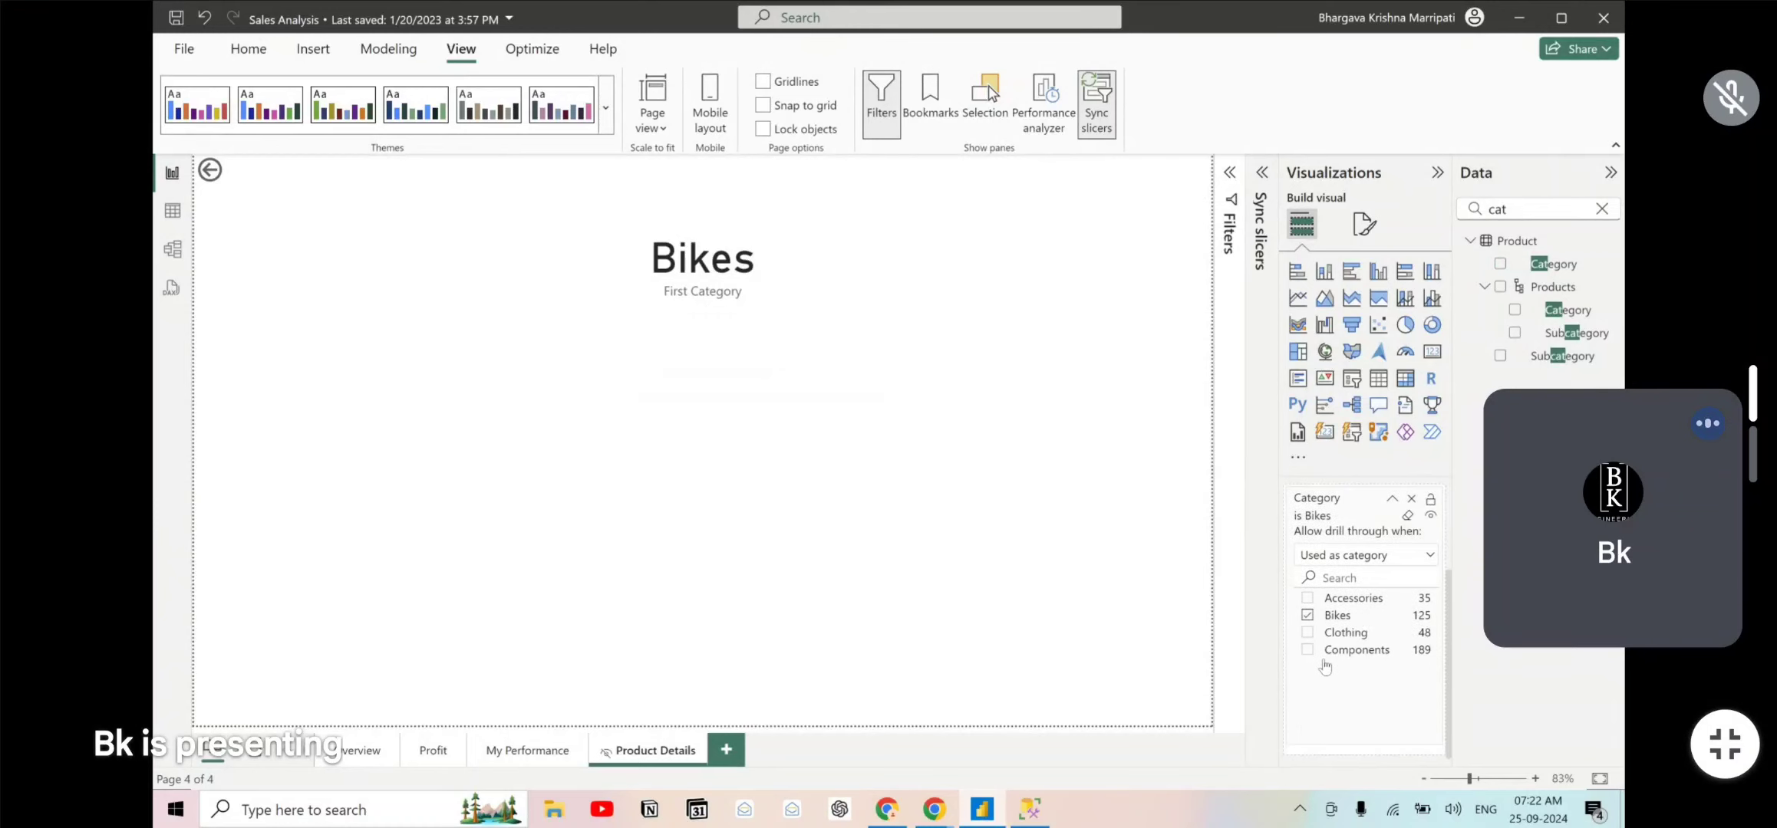
{"action": "key", "text": "alt+Tab"}
{"action": "scroll", "coordinate": [935, 600], "scroll_direction": "down", "scroll_amount": 4}
{"action": "scroll", "coordinate": [924, 600], "scroll_direction": "up", "scroll_amount": 4}
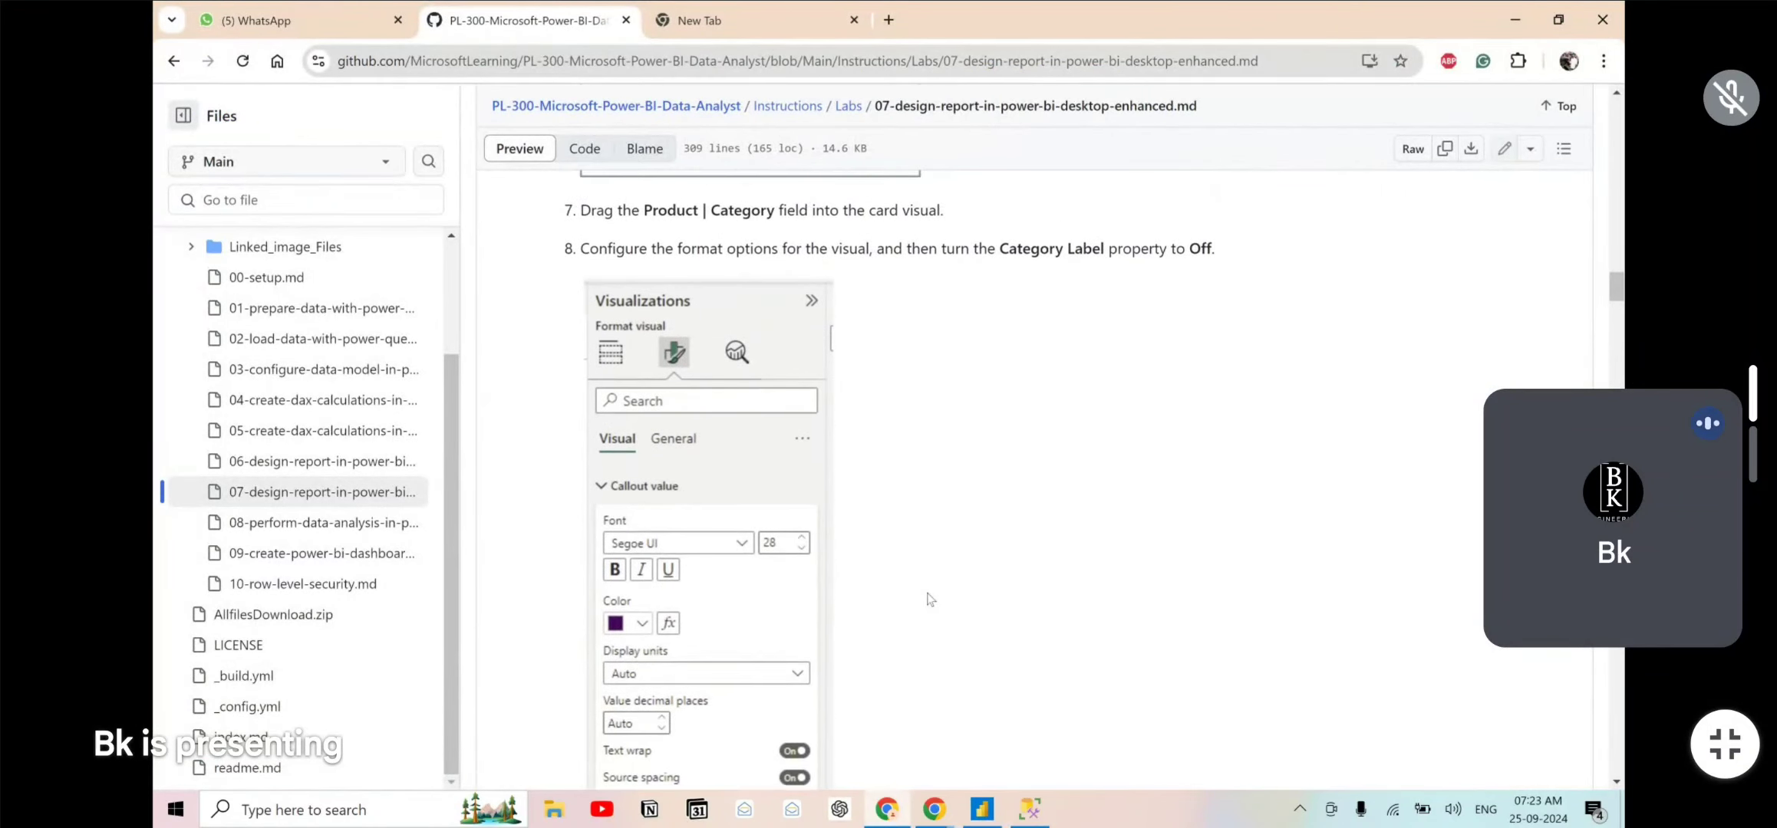
{"action": "scroll", "coordinate": [930, 599], "scroll_direction": "up", "scroll_amount": 6}
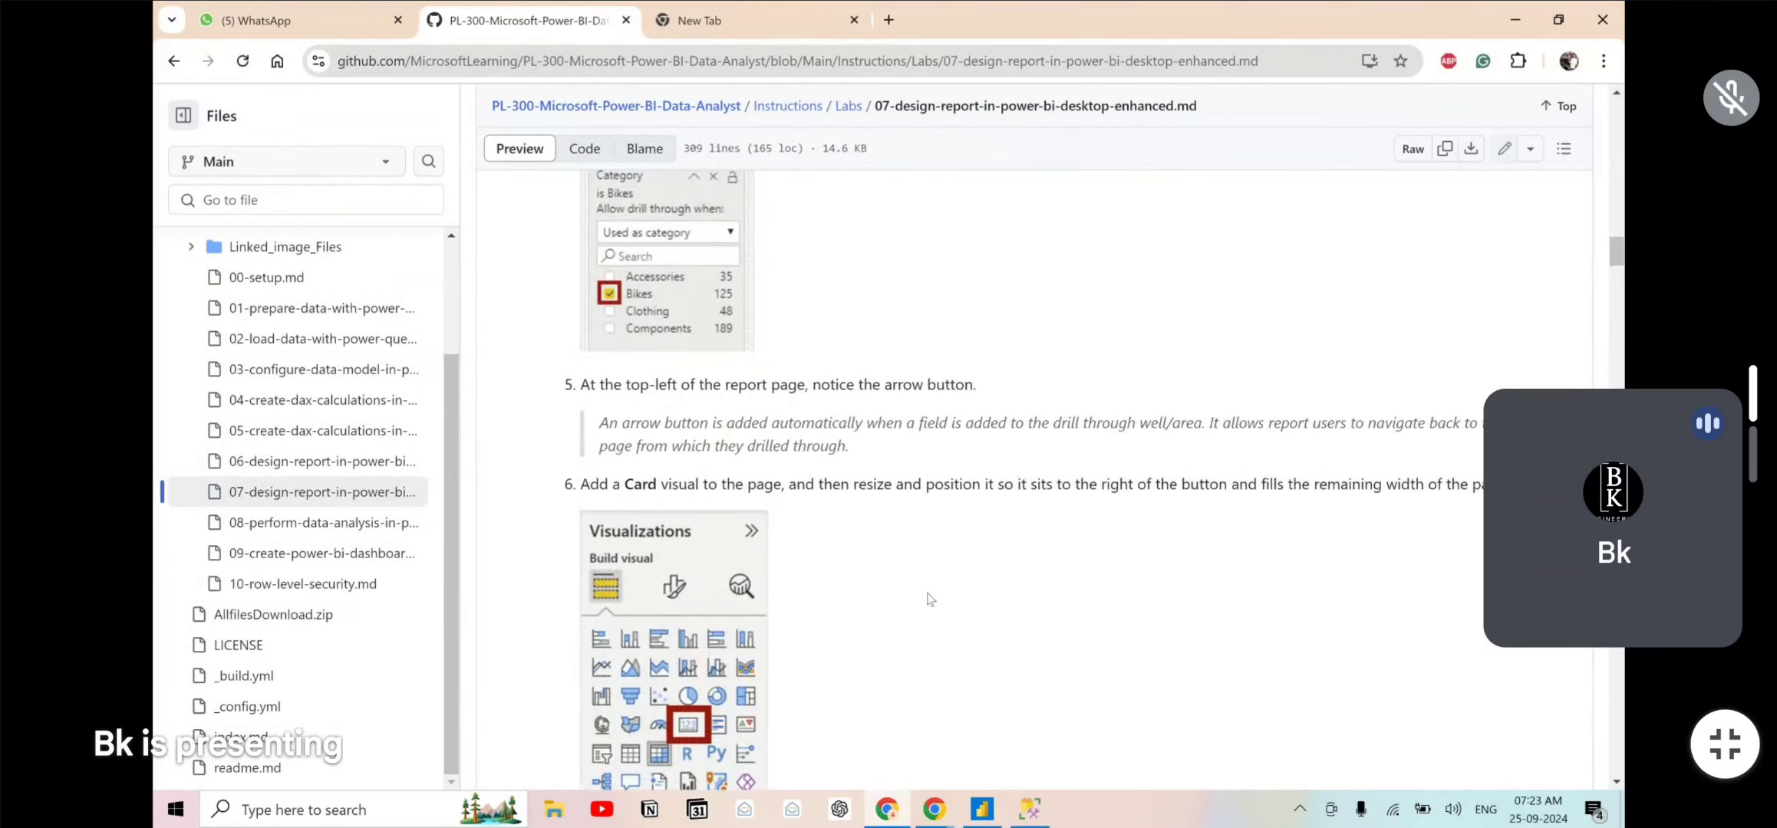
{"action": "scroll", "coordinate": [930, 599], "scroll_direction": "up", "scroll_amount": 3}
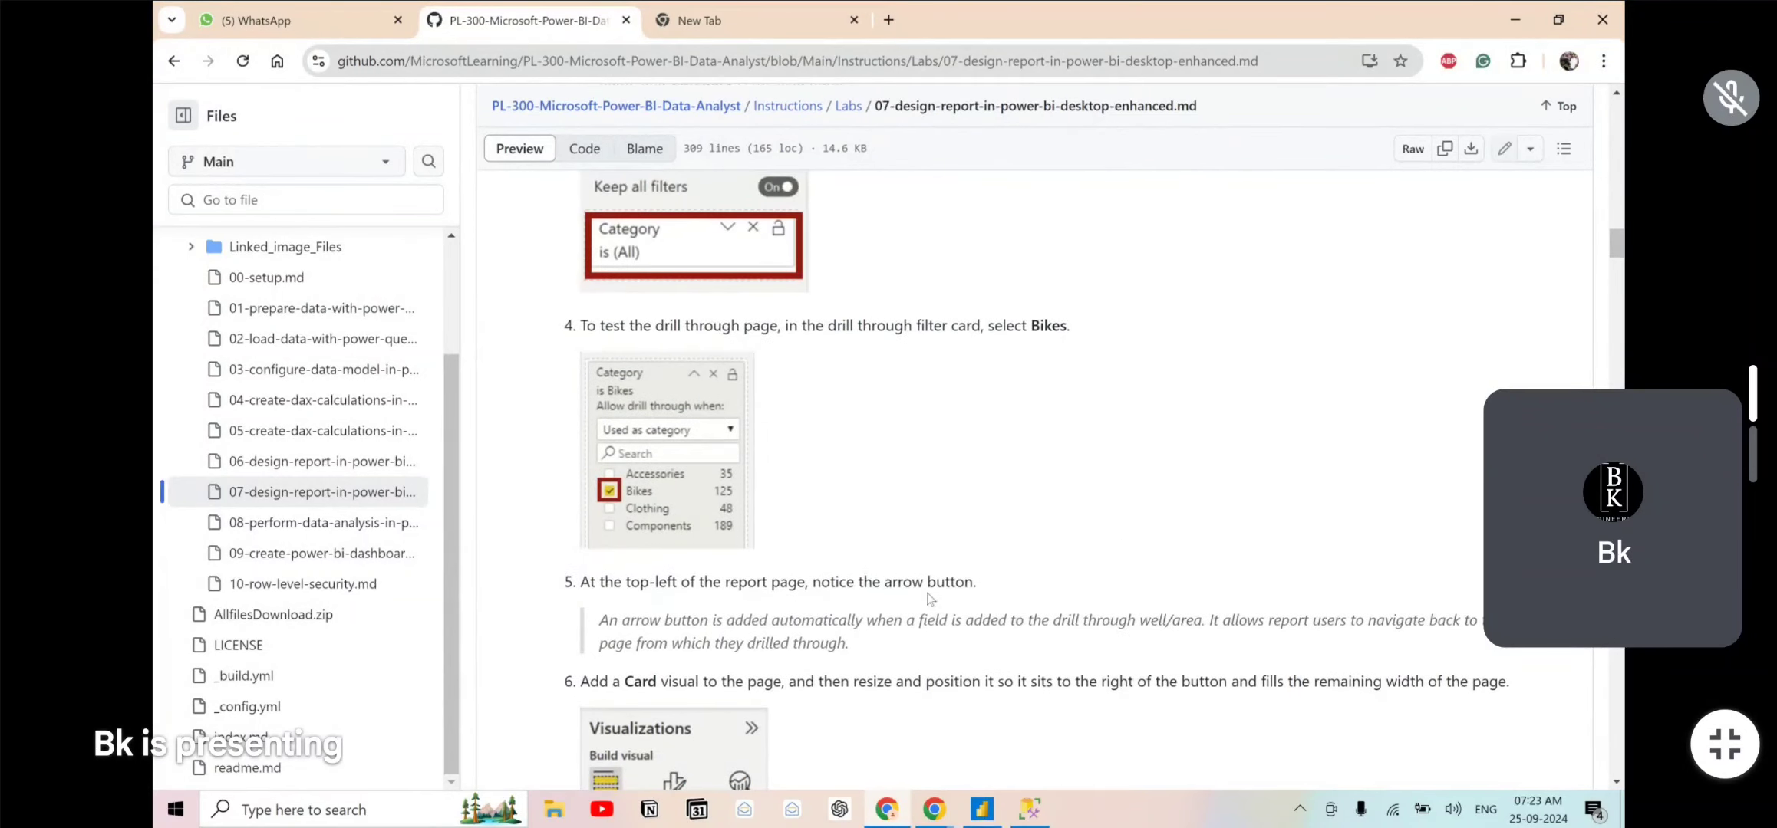
{"action": "scroll", "coordinate": [930, 599], "scroll_direction": "down", "scroll_amount": 18}
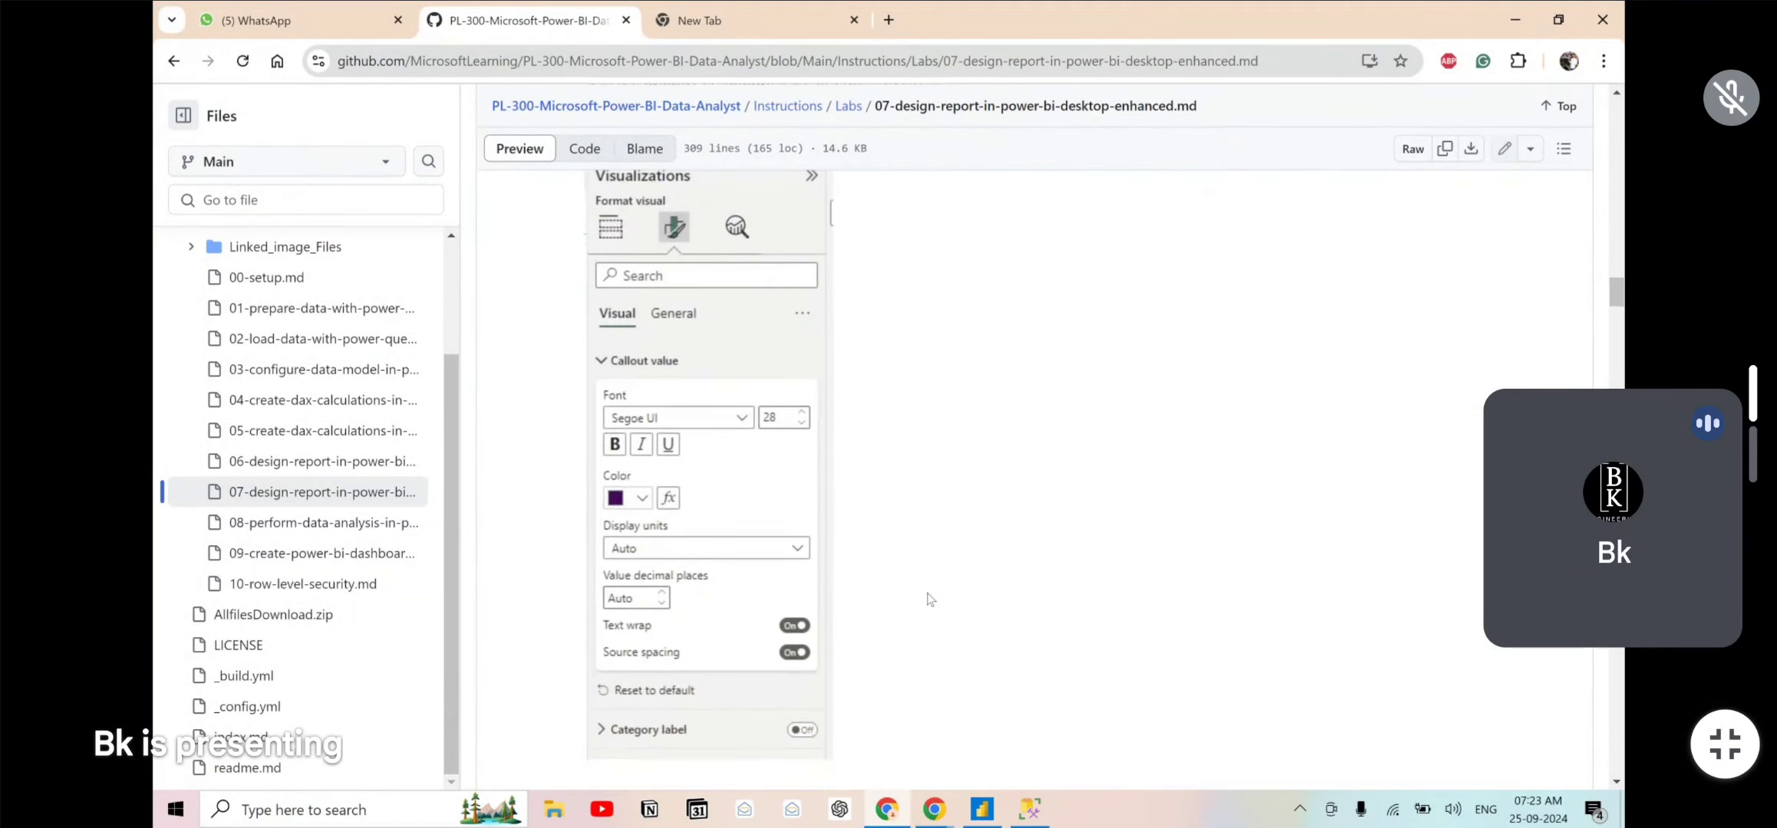
{"action": "scroll", "coordinate": [930, 599], "scroll_direction": "up", "scroll_amount": 2}
{"action": "scroll", "coordinate": [930, 599], "scroll_direction": "up", "scroll_amount": 1}
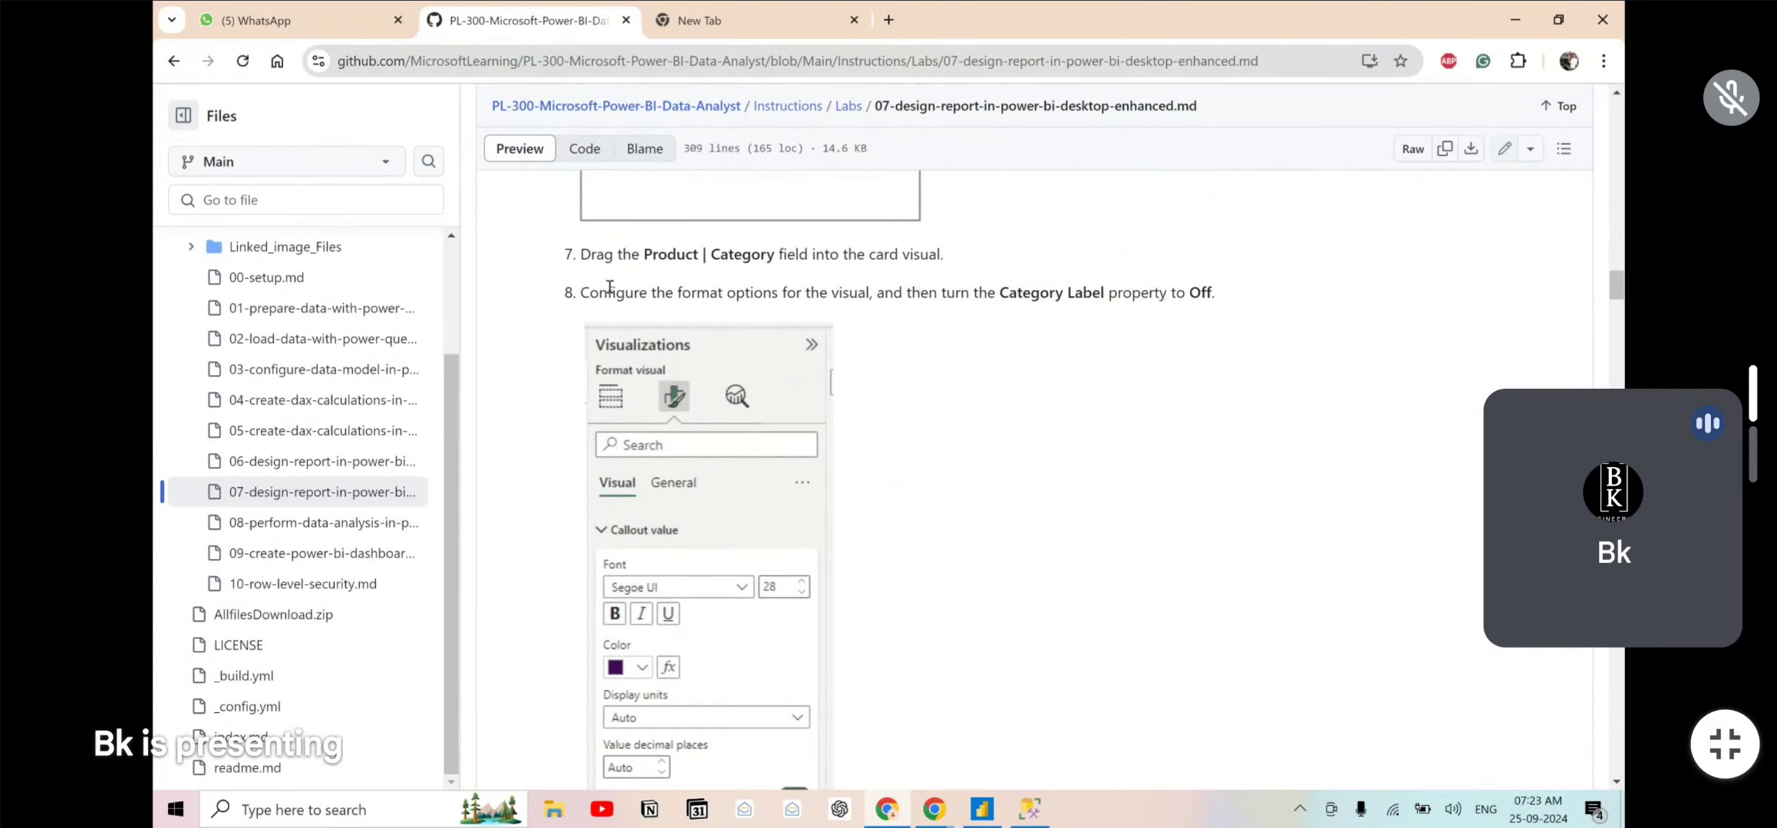
{"action": "left_click_drag", "start_coordinate": [610, 295], "coordinate": [892, 293]}
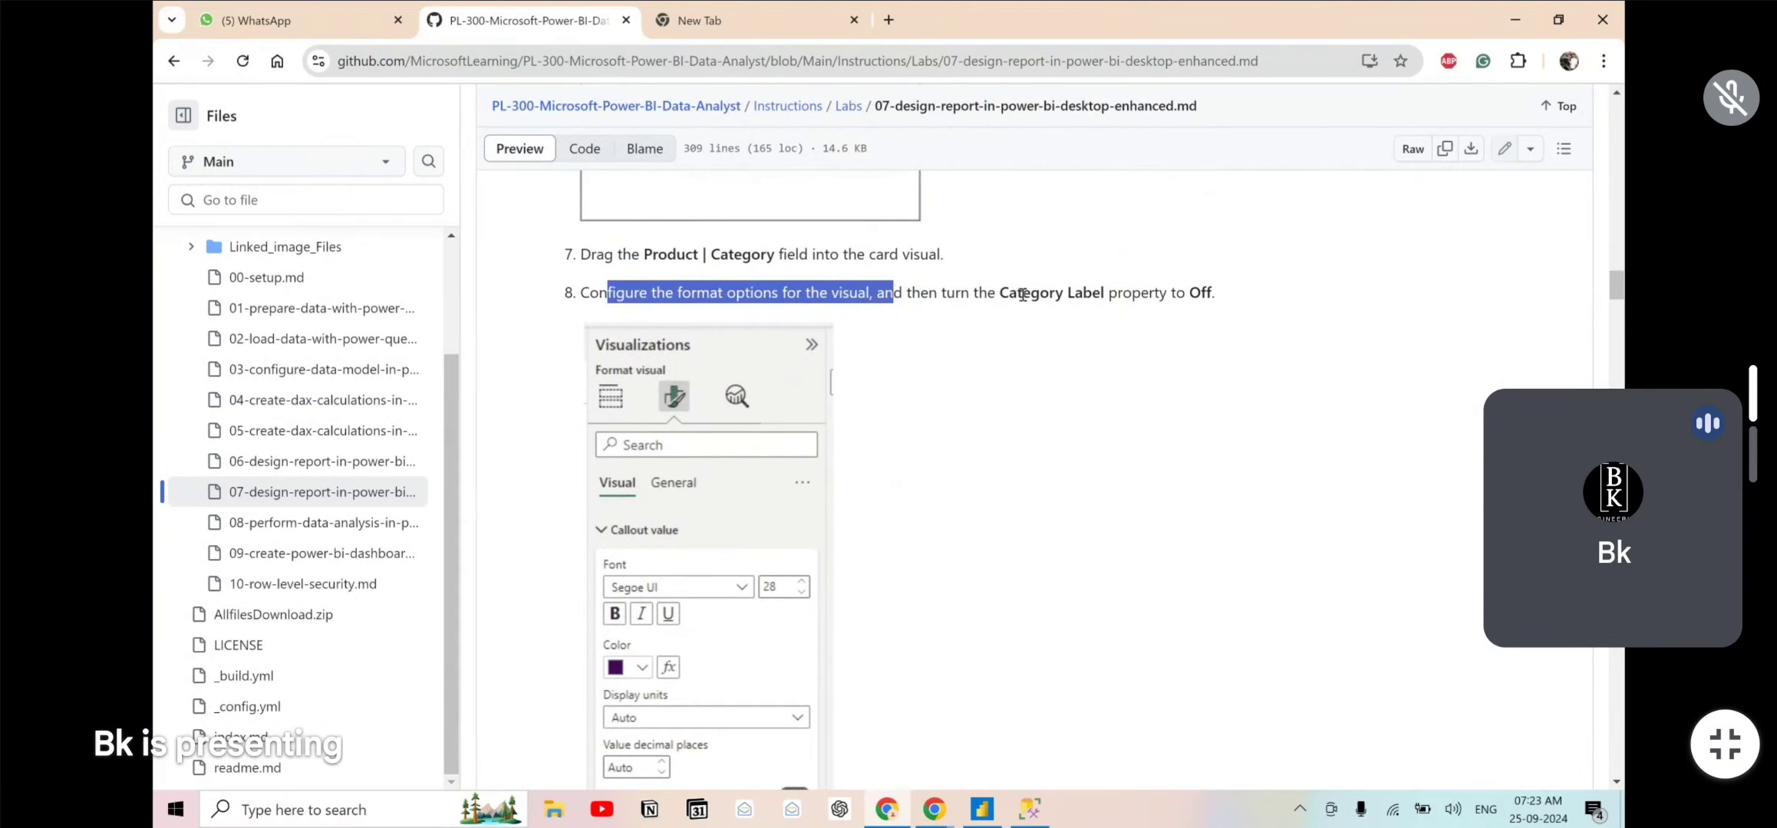
{"action": "left_click", "coordinate": [926, 291]}
{"action": "double_click", "coordinate": [1026, 300]}
- In Power BI Desktop, turn off the Bikes card's category label and reduce the card's height slightly from its lower edge
{"action": "key", "text": "alt+Tab"}
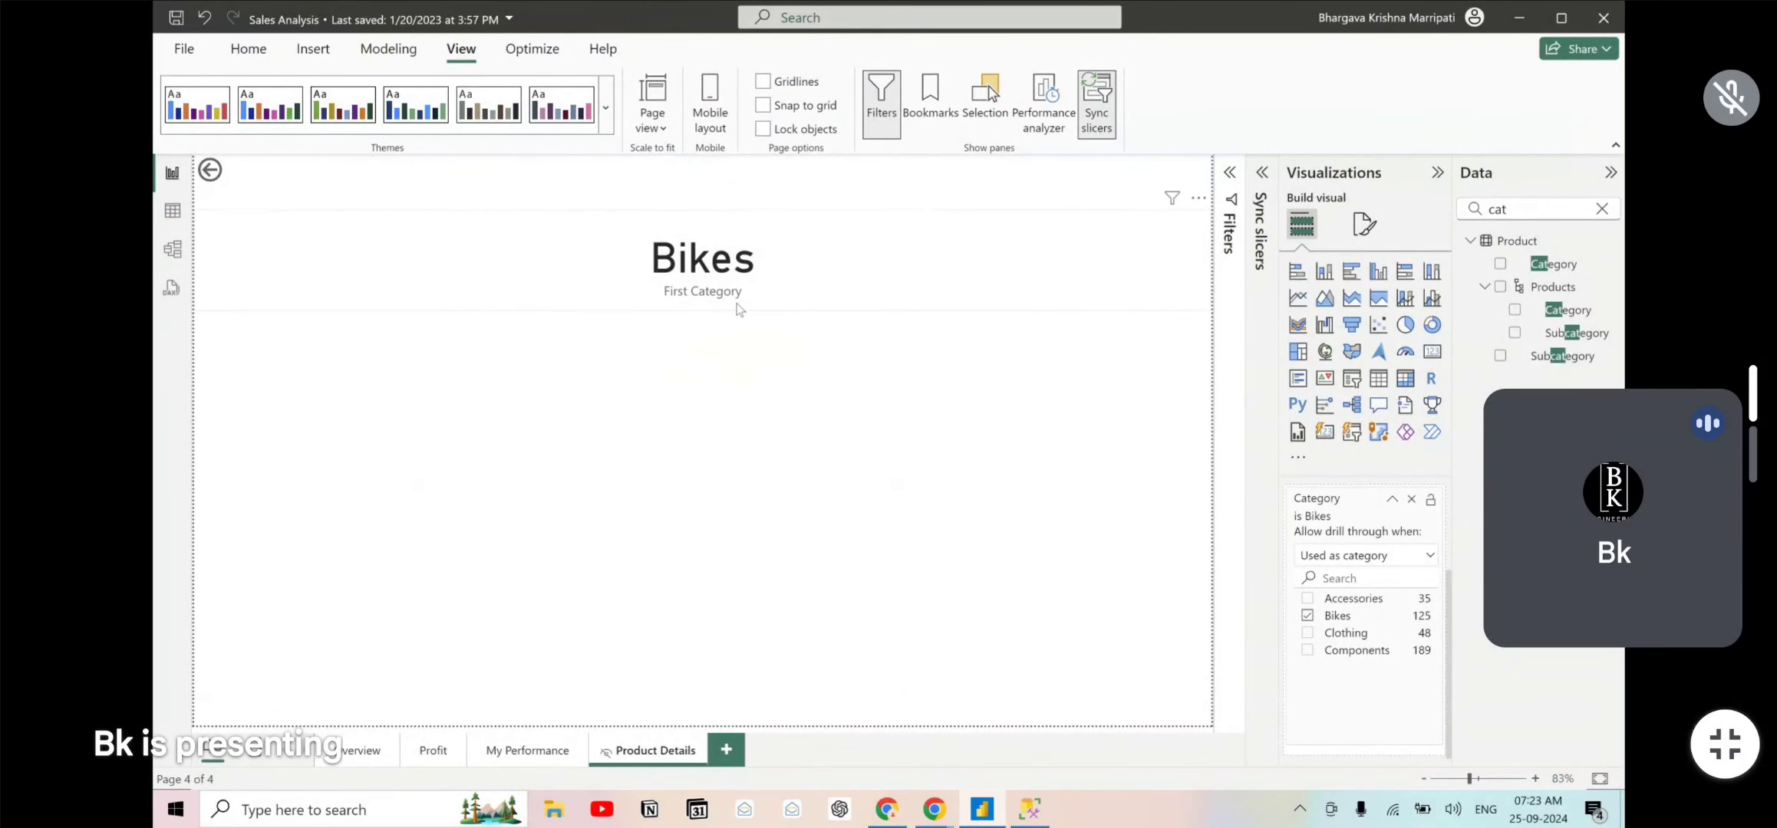
{"action": "left_click", "coordinate": [764, 303]}
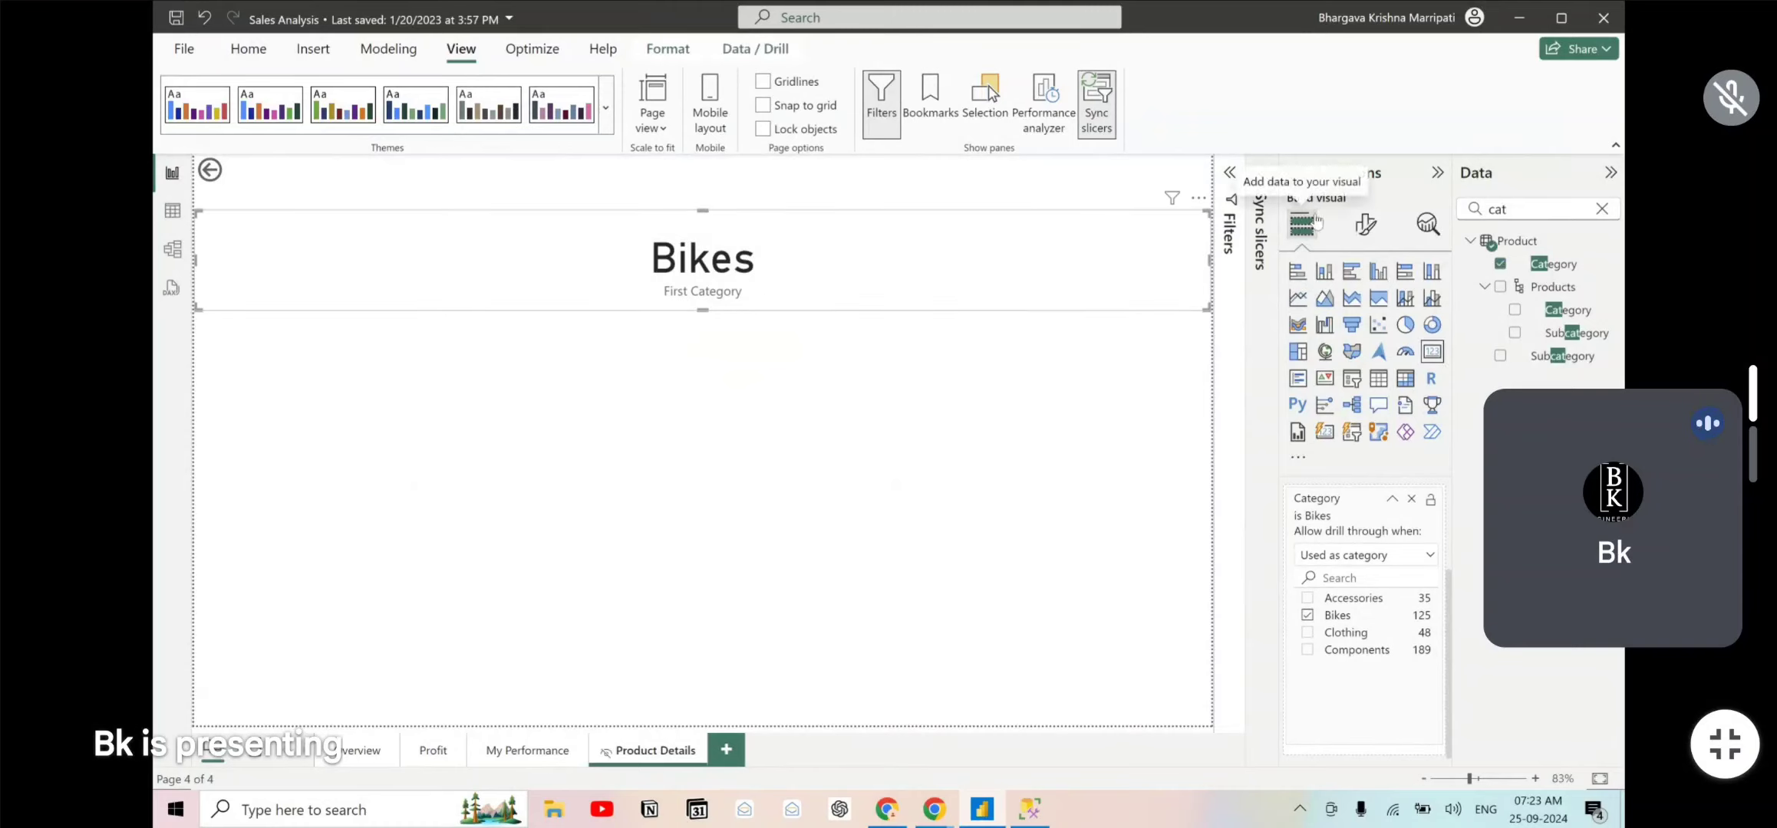
{"action": "left_click", "coordinate": [1364, 224]}
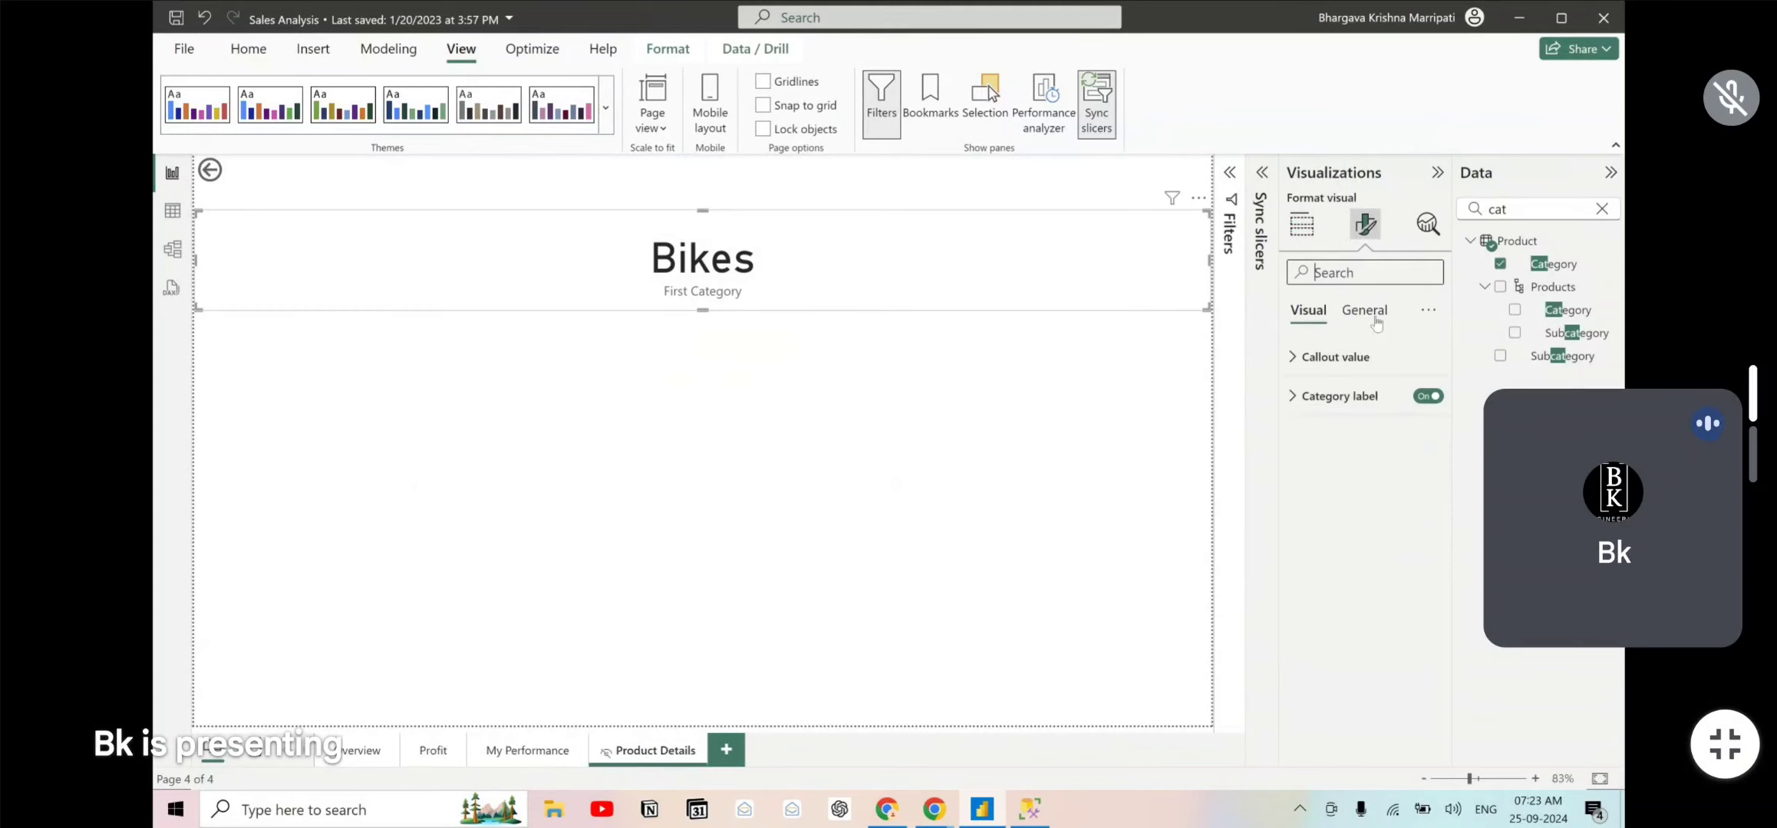
{"action": "left_click", "coordinate": [1428, 397]}
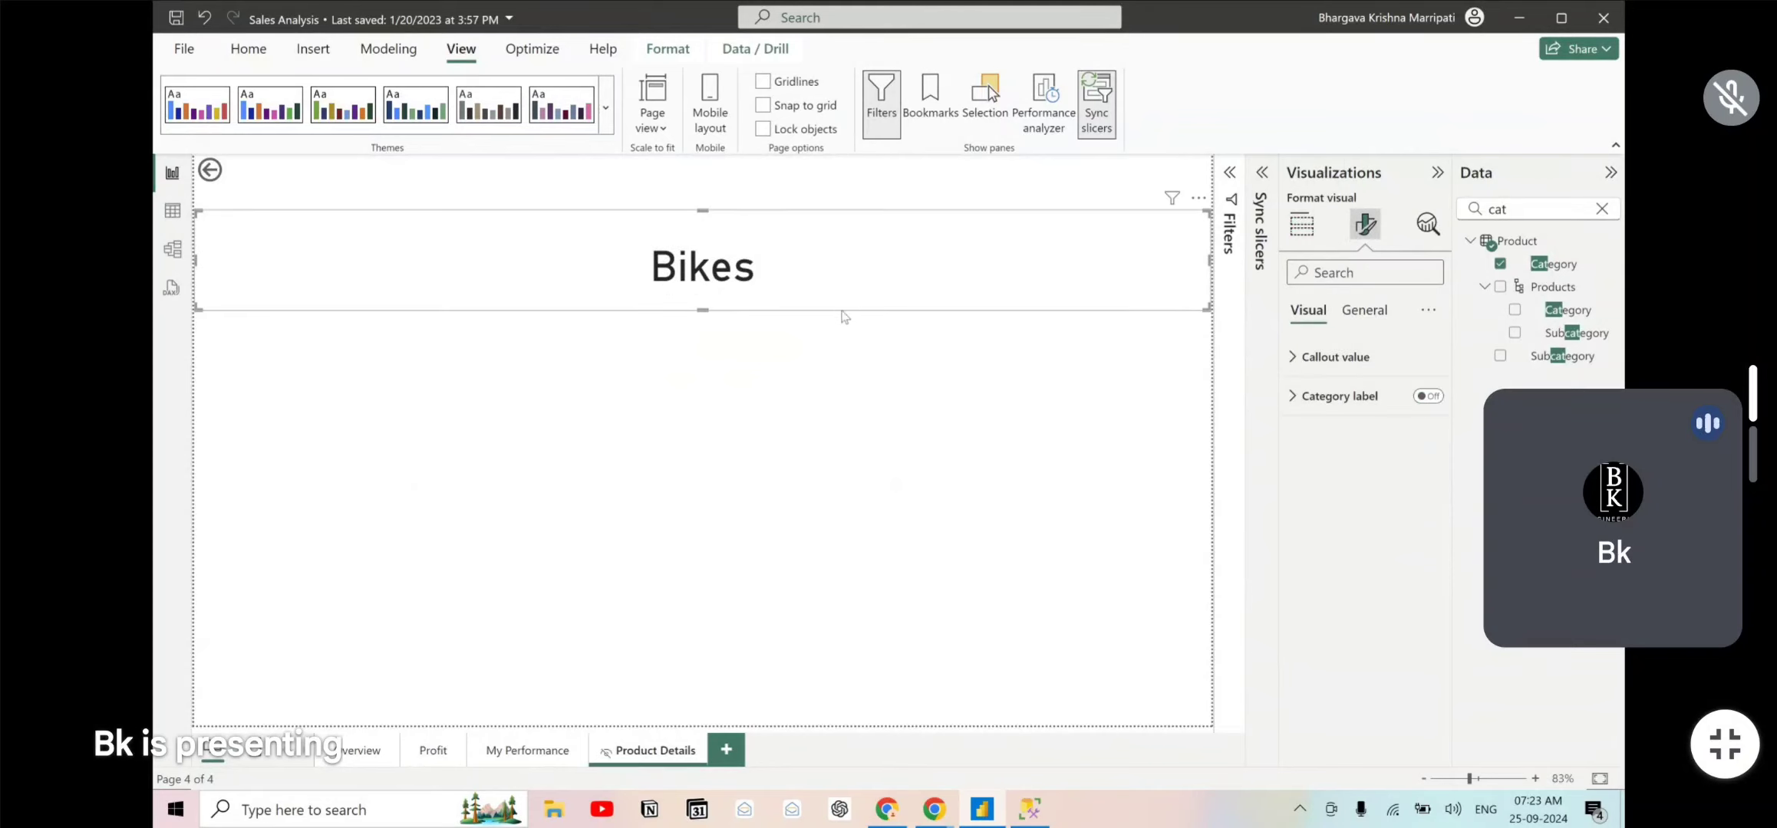
{"action": "left_click_drag", "start_coordinate": [703, 309], "coordinate": [703, 284]}
{"action": "left_click", "coordinate": [712, 315]}
- Read the ninth instruction in Chrome, then in Power BI Desktop set the card's background color to the lightest gray shade of white
{"action": "key", "text": "alt+Tab"}
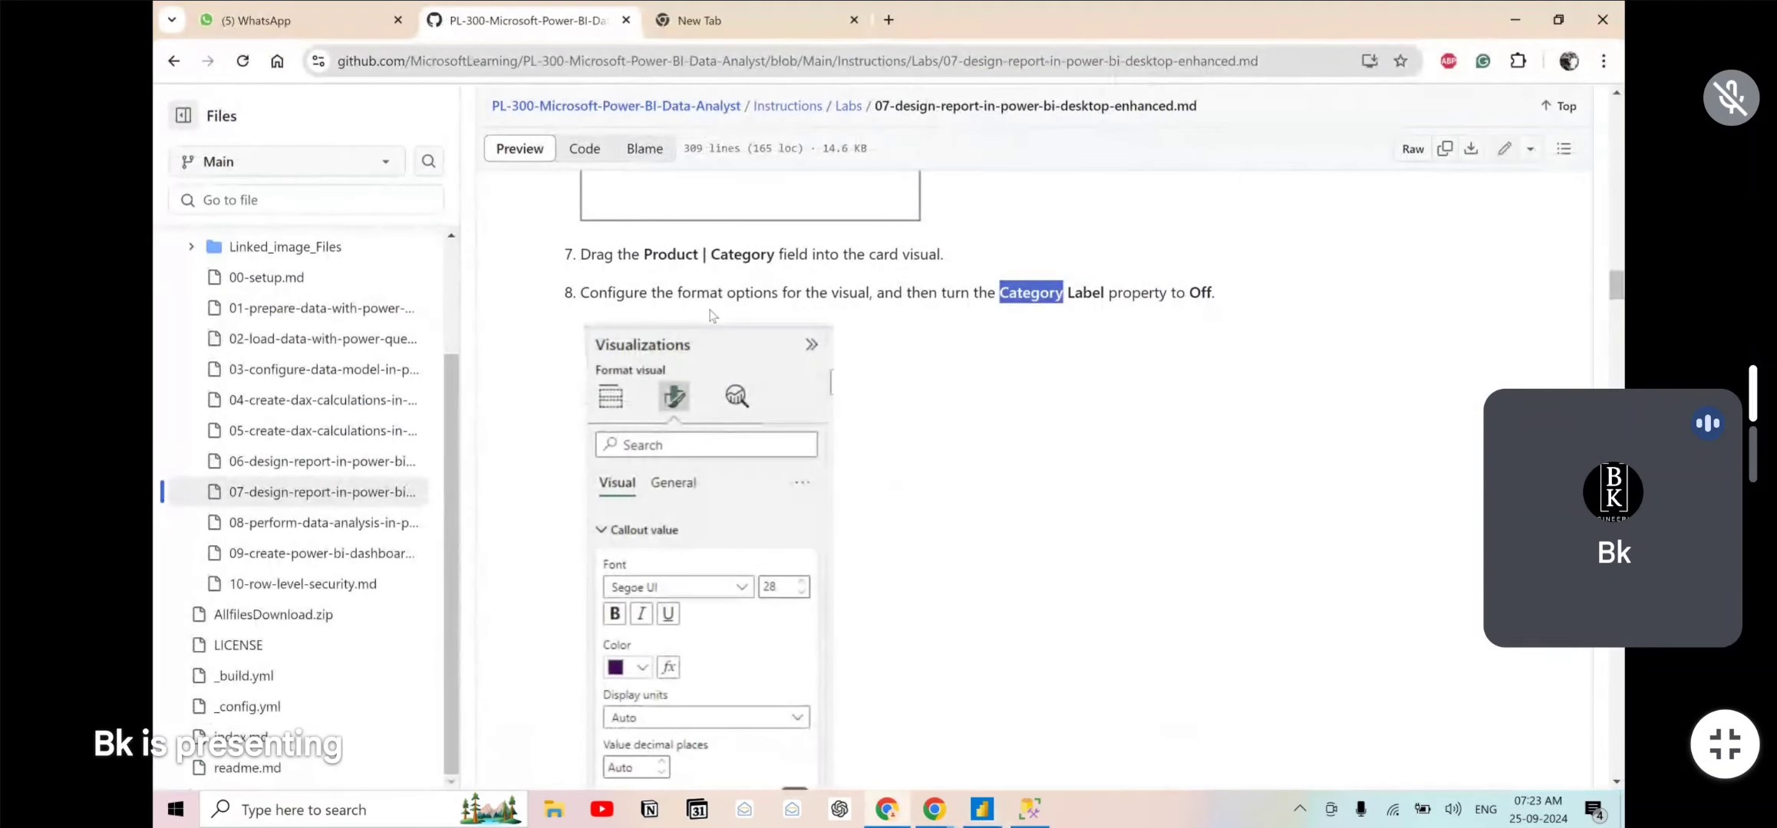
{"action": "scroll", "coordinate": [865, 381], "scroll_direction": "down", "scroll_amount": 10}
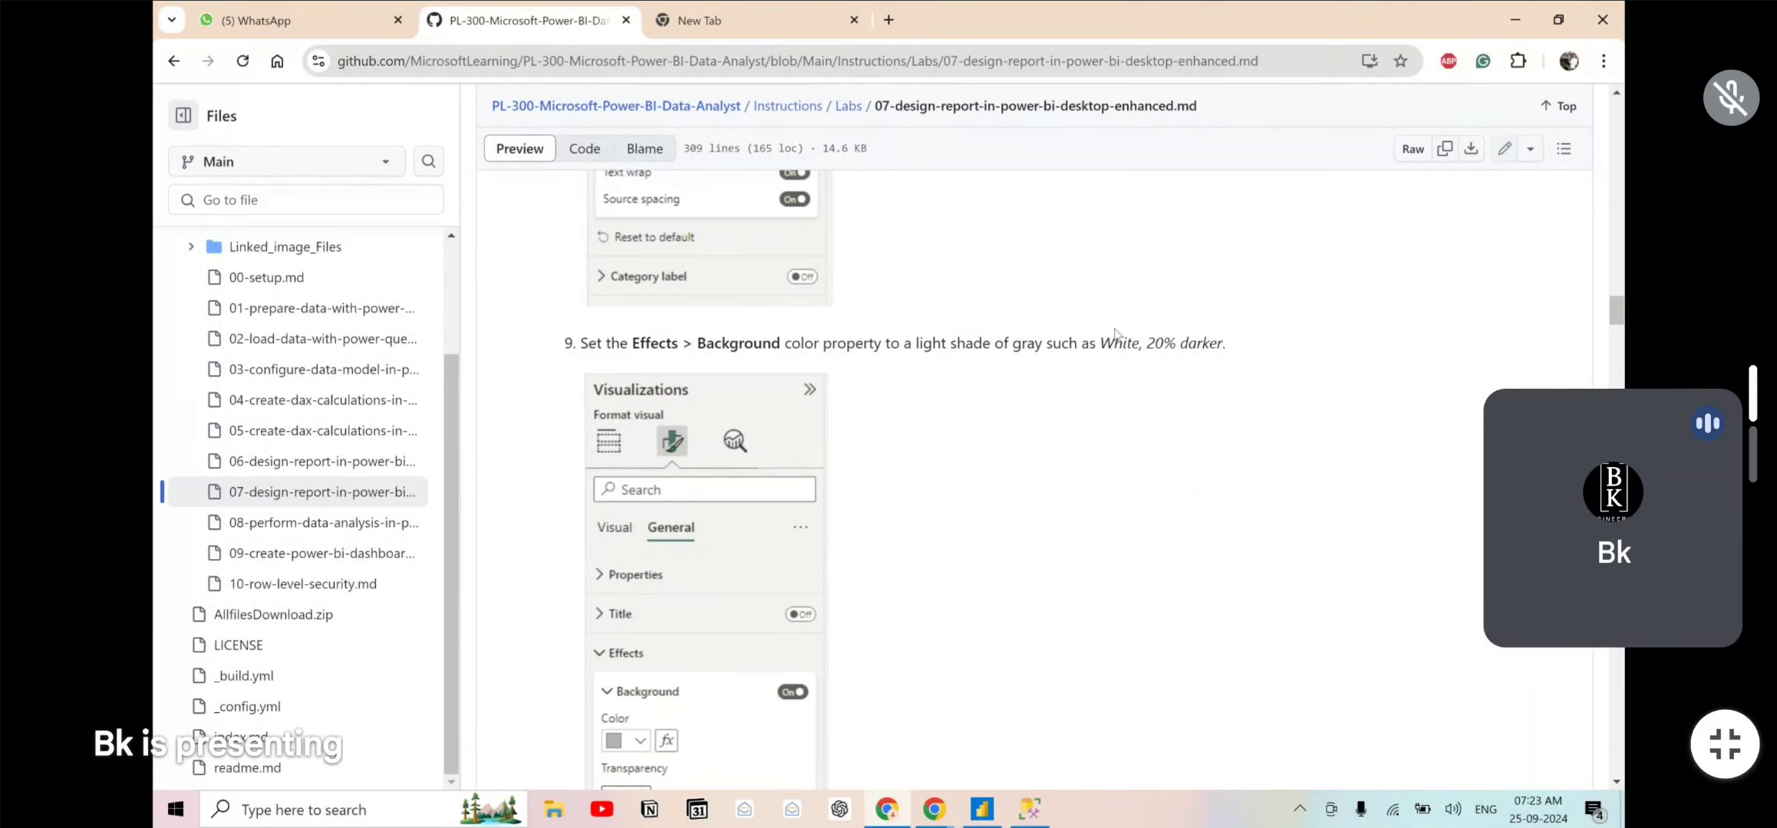
{"action": "key", "text": "alt+Tab"}
{"action": "left_click", "coordinate": [1500, 263]}
{"action": "left_click", "coordinate": [1366, 224]}
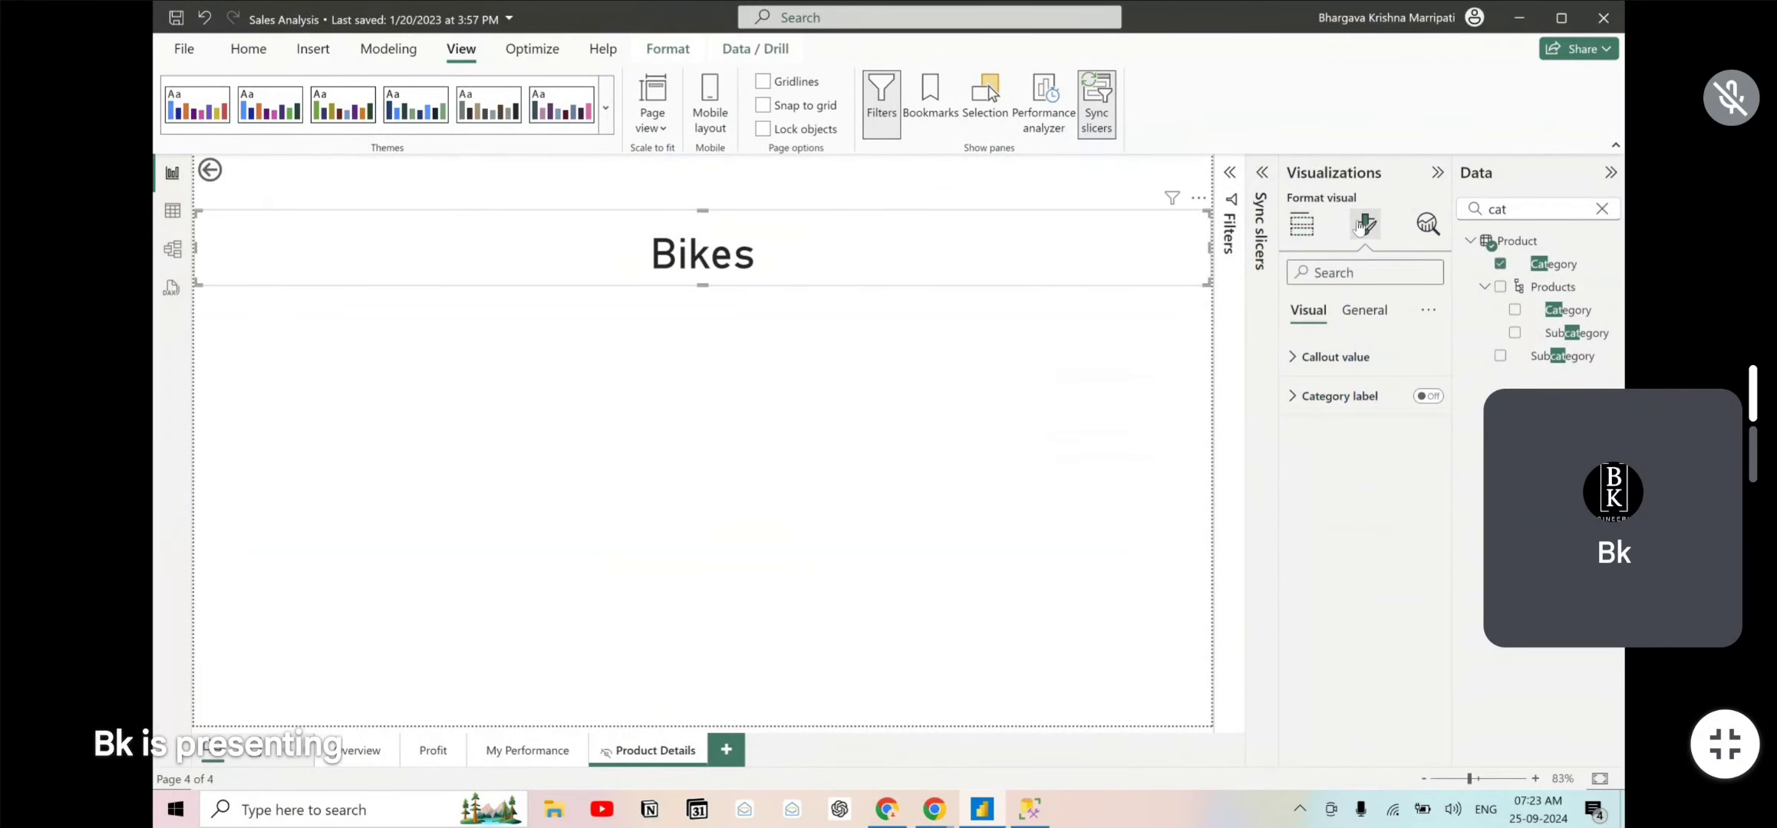
{"action": "left_click", "coordinate": [1371, 313]}
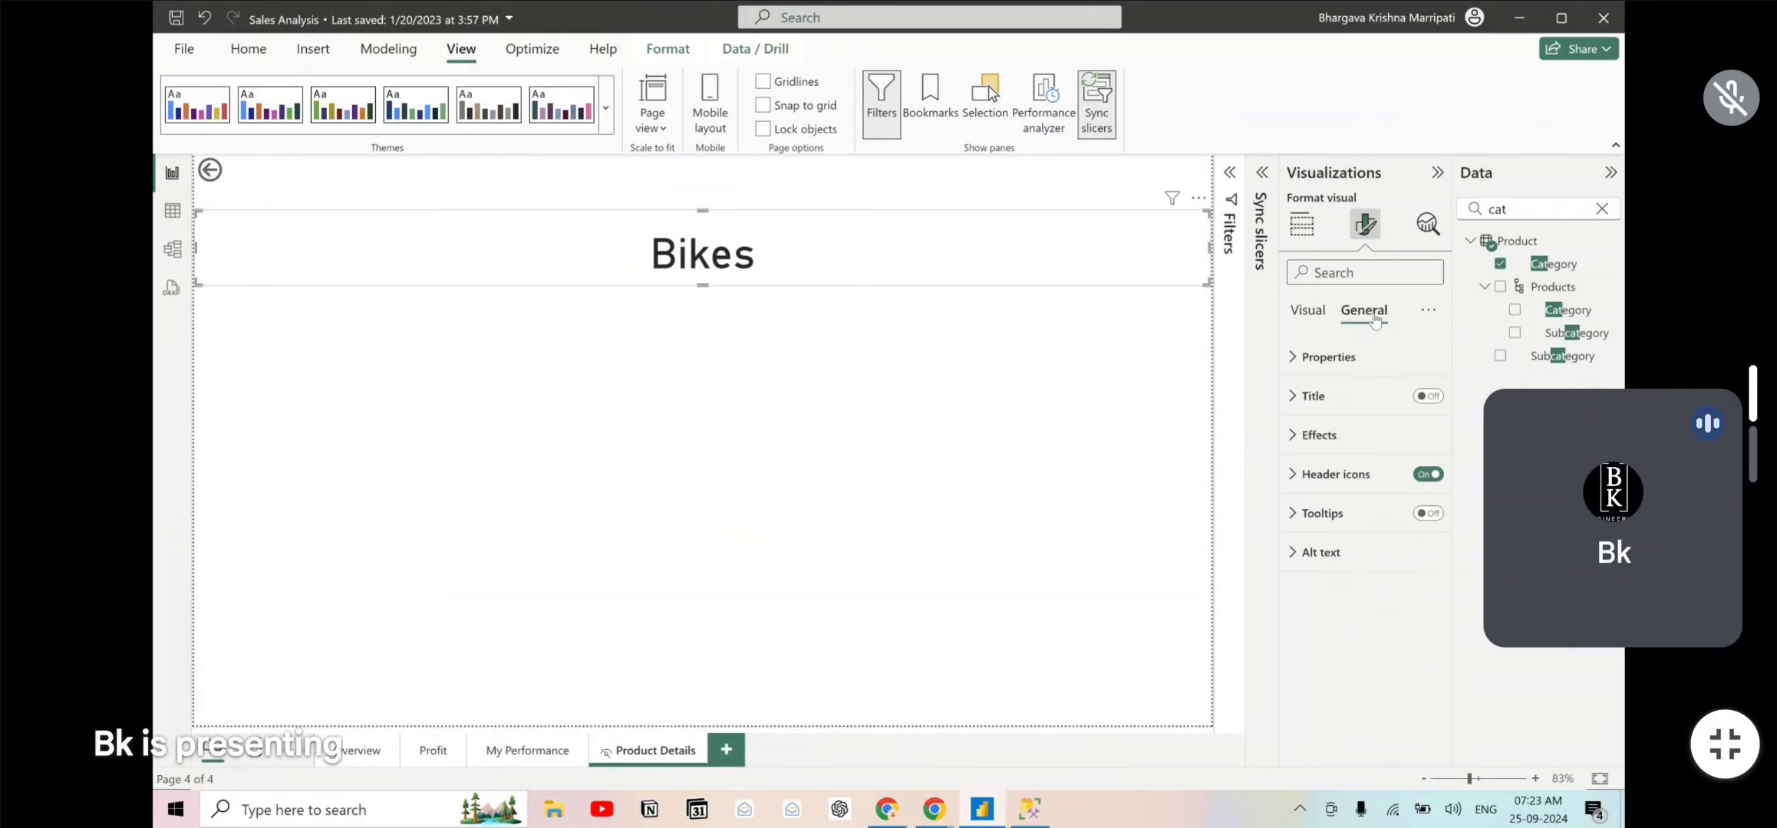
{"action": "left_click", "coordinate": [1294, 448]}
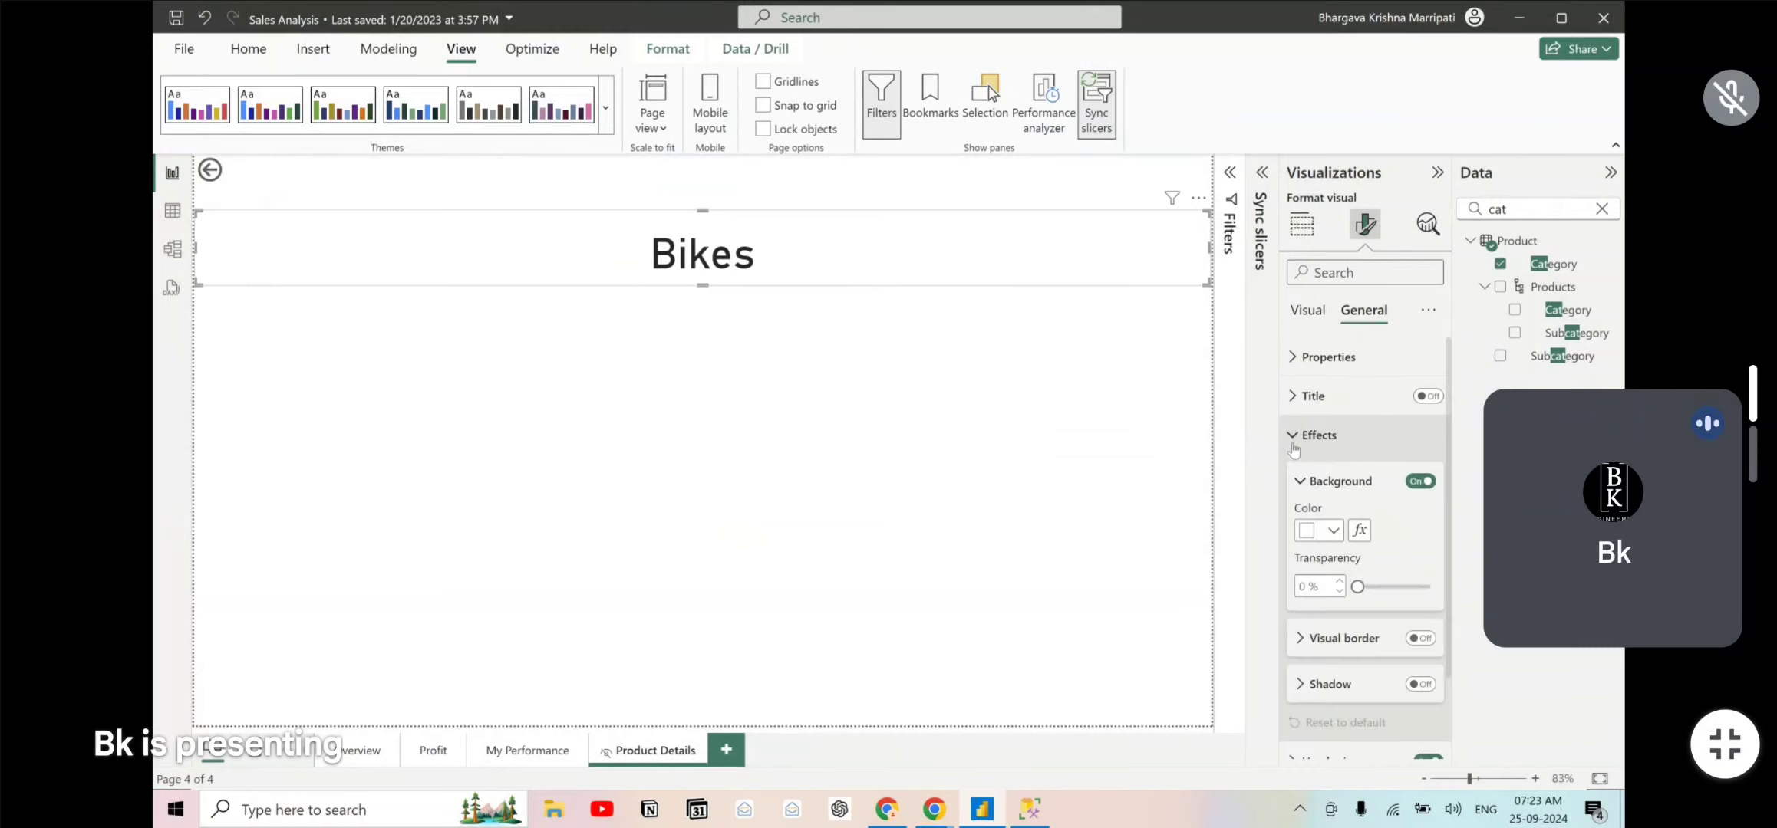
{"action": "left_click", "coordinate": [1332, 530]}
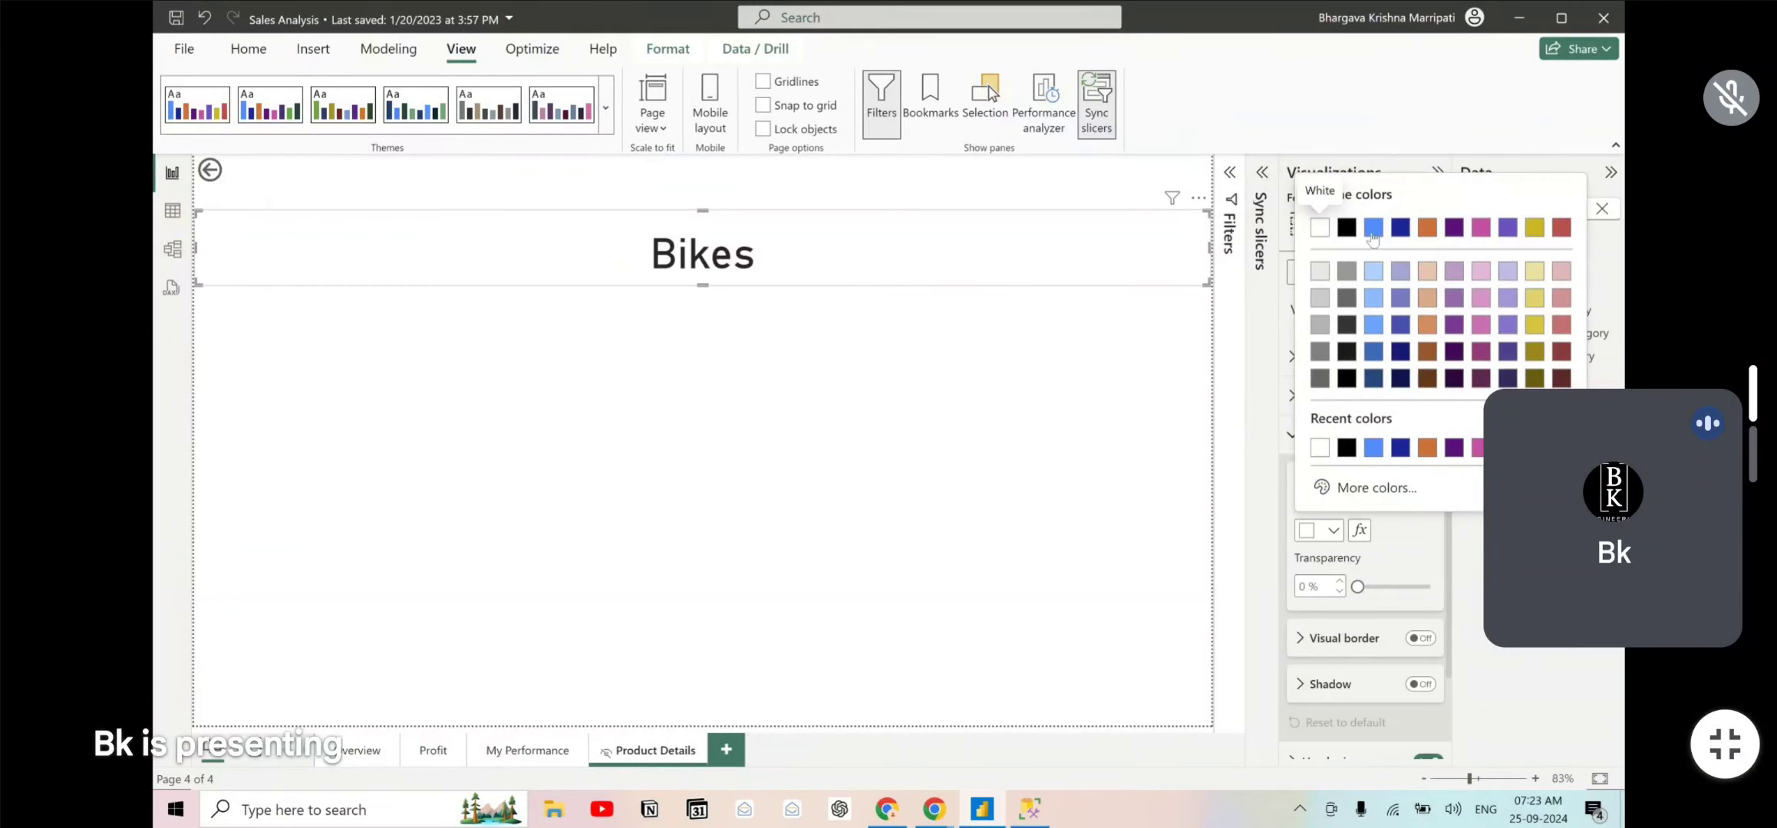
{"action": "left_click", "coordinate": [1319, 275]}
{"action": "left_click", "coordinate": [1015, 385]}
- Switch to Chrome and read the tenth lab instruction about adding, resizing and positioning a Table visual, including its example images
{"action": "key", "text": "alt+Tab"}
{"action": "scroll", "coordinate": [1015, 386], "scroll_direction": "down", "scroll_amount": 5}
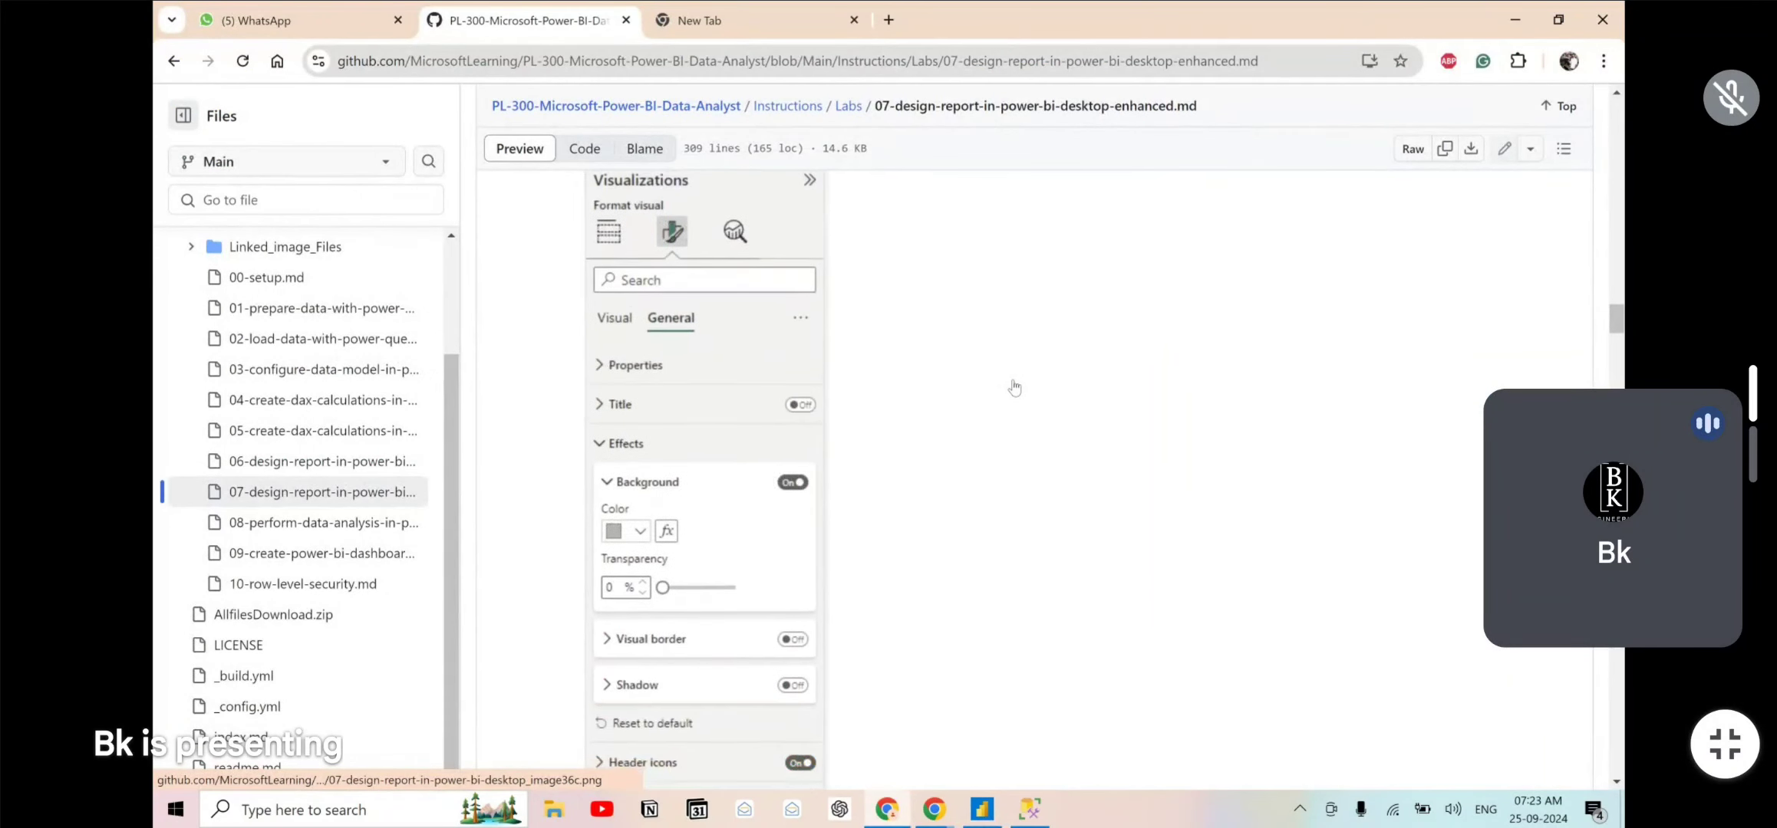
{"action": "scroll", "coordinate": [1015, 386], "scroll_direction": "down", "scroll_amount": 6}
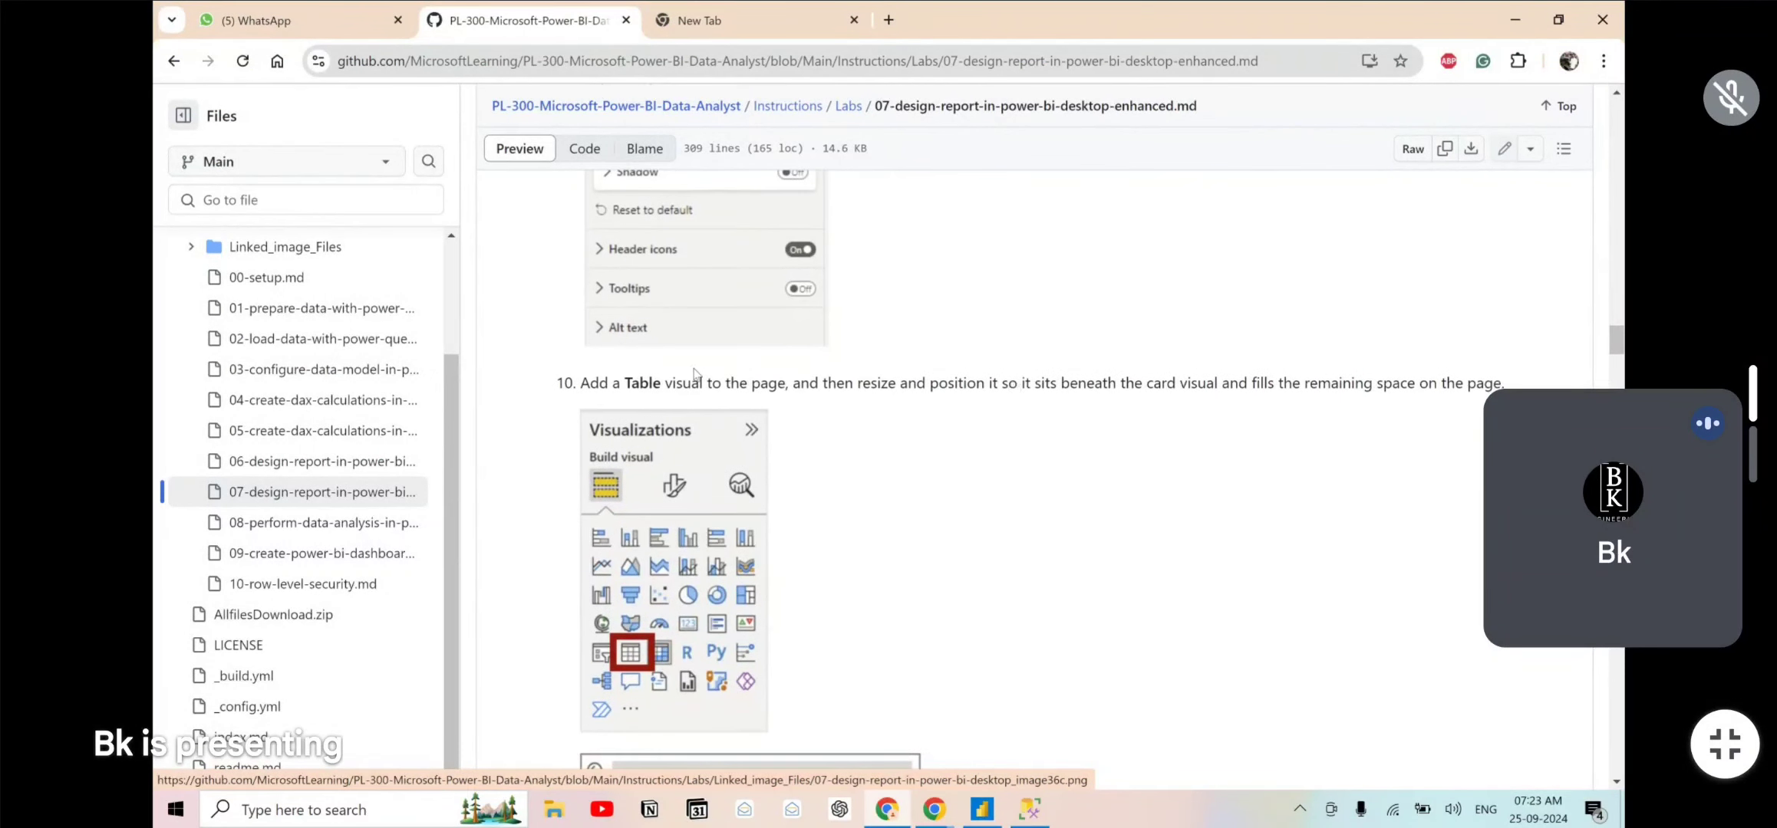
{"action": "left_click_drag", "start_coordinate": [602, 384], "coordinate": [723, 387]}
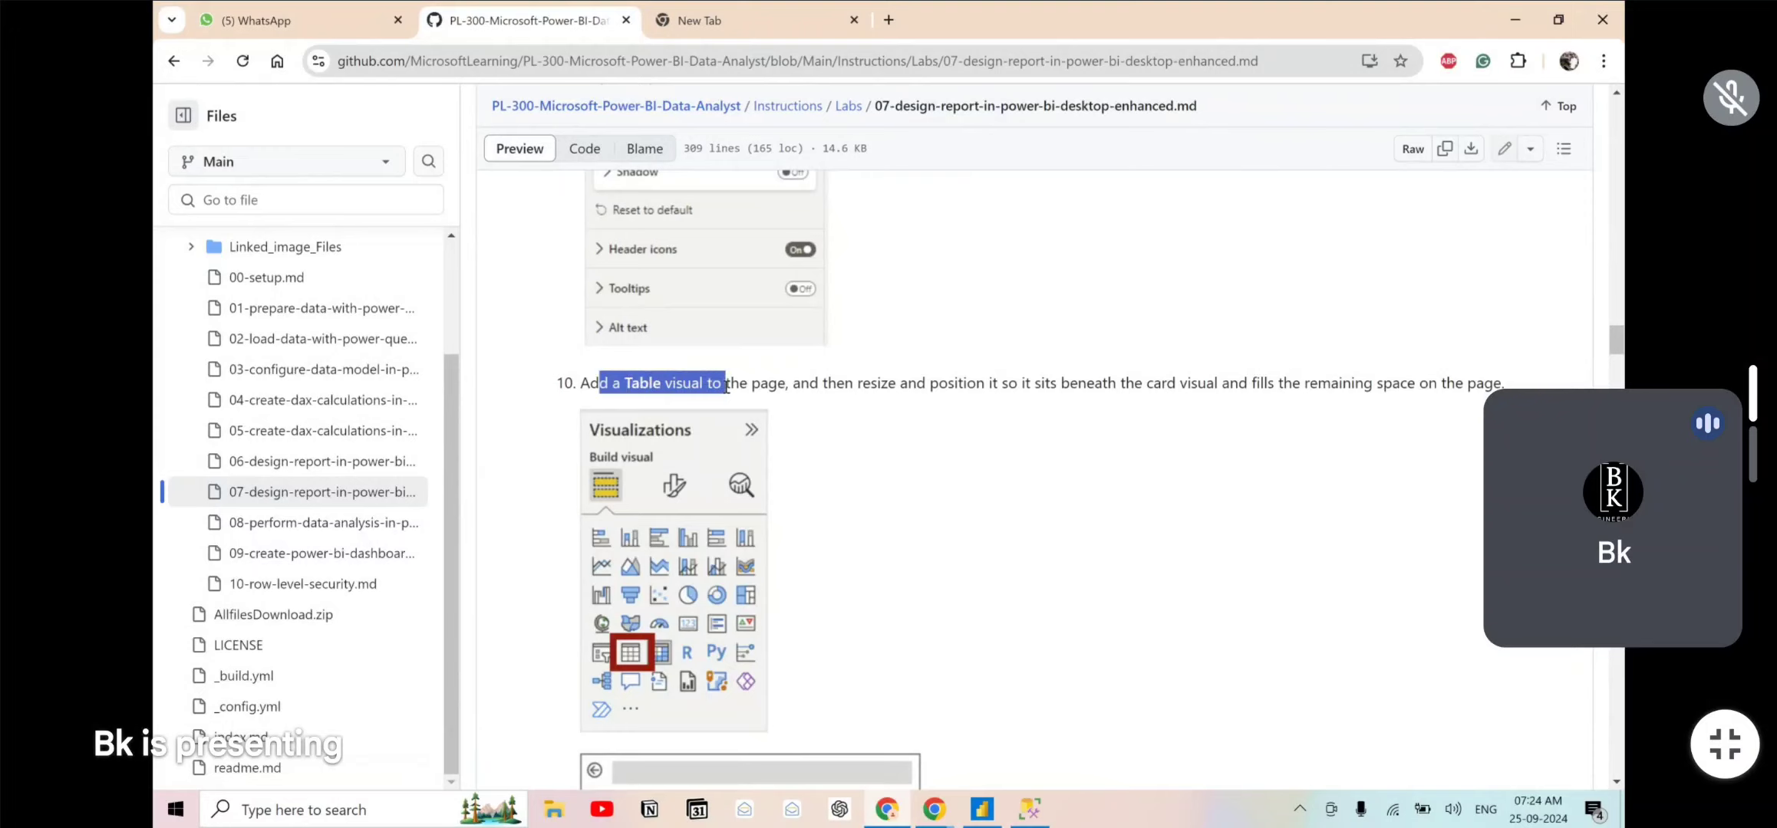
{"action": "left_click", "coordinate": [867, 384]}
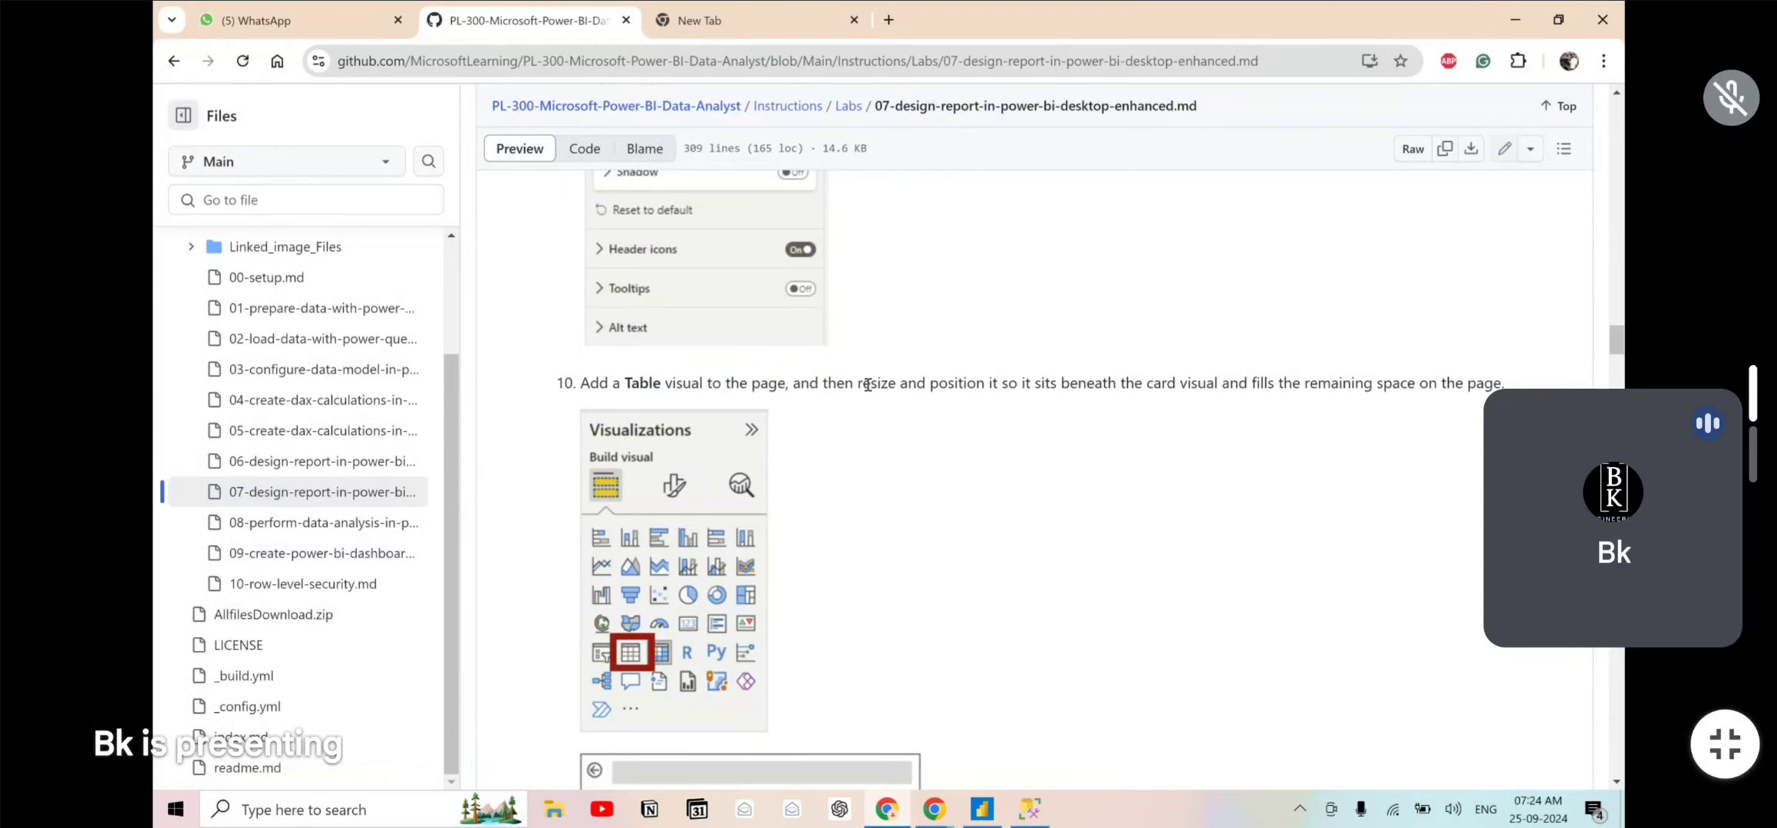
{"action": "scroll", "coordinate": [1015, 389], "scroll_direction": "down", "scroll_amount": 4}
{"action": "scroll", "coordinate": [1015, 389], "scroll_direction": "up", "scroll_amount": 2}
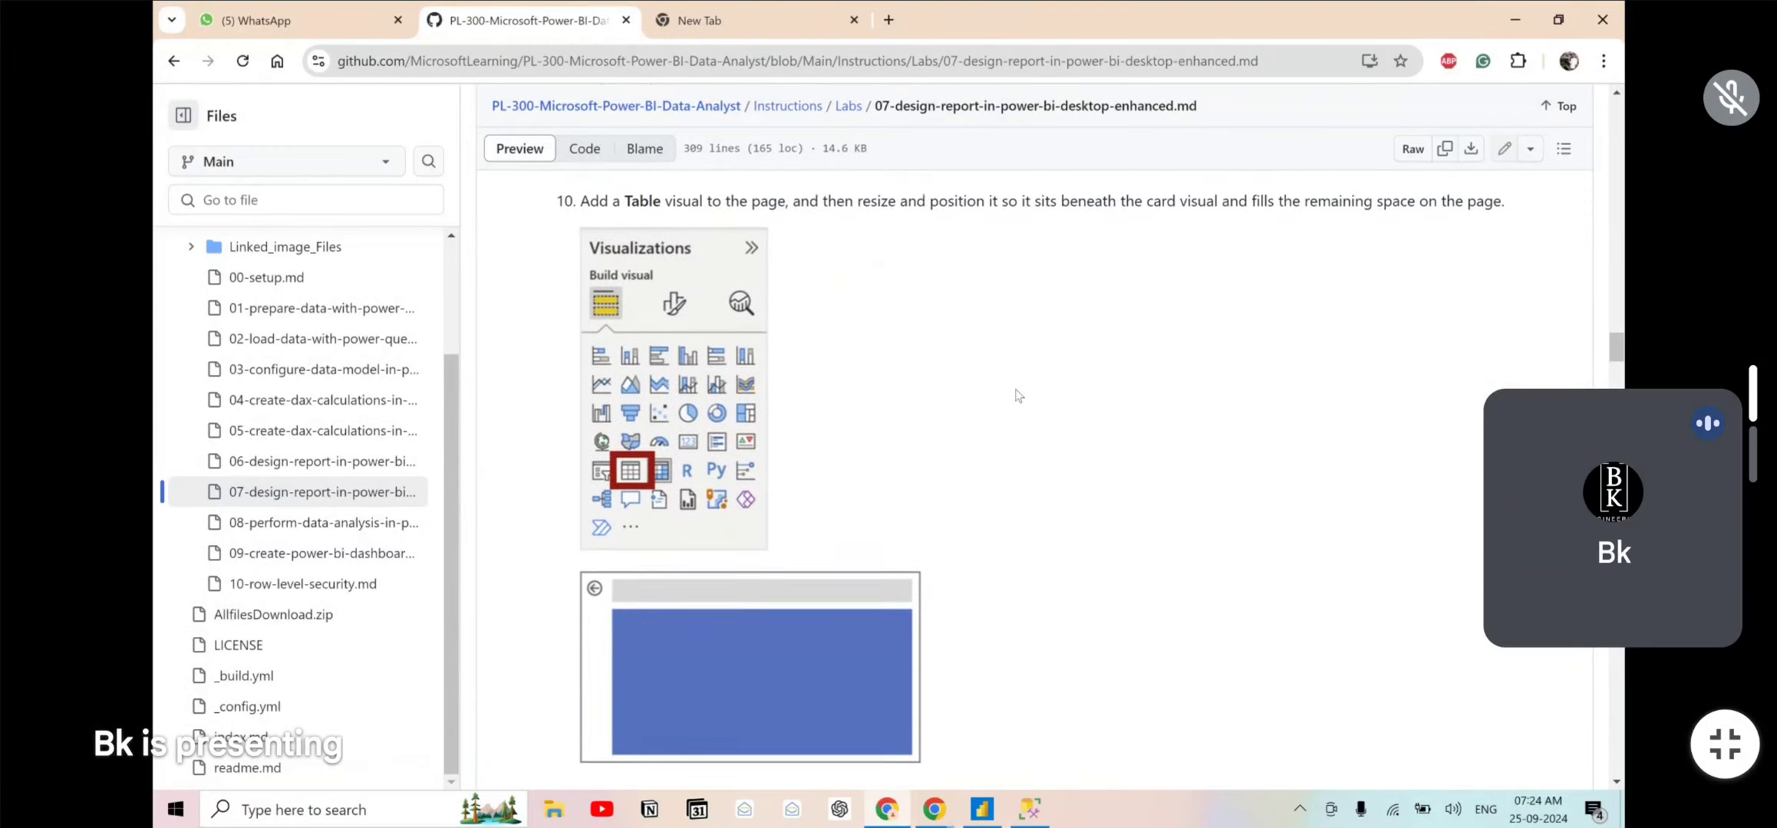
- In Power BI Desktop, add a Table visual directly beneath the card and stretch it to fill the rest of the page
{"action": "key", "text": "alt+Tab"}
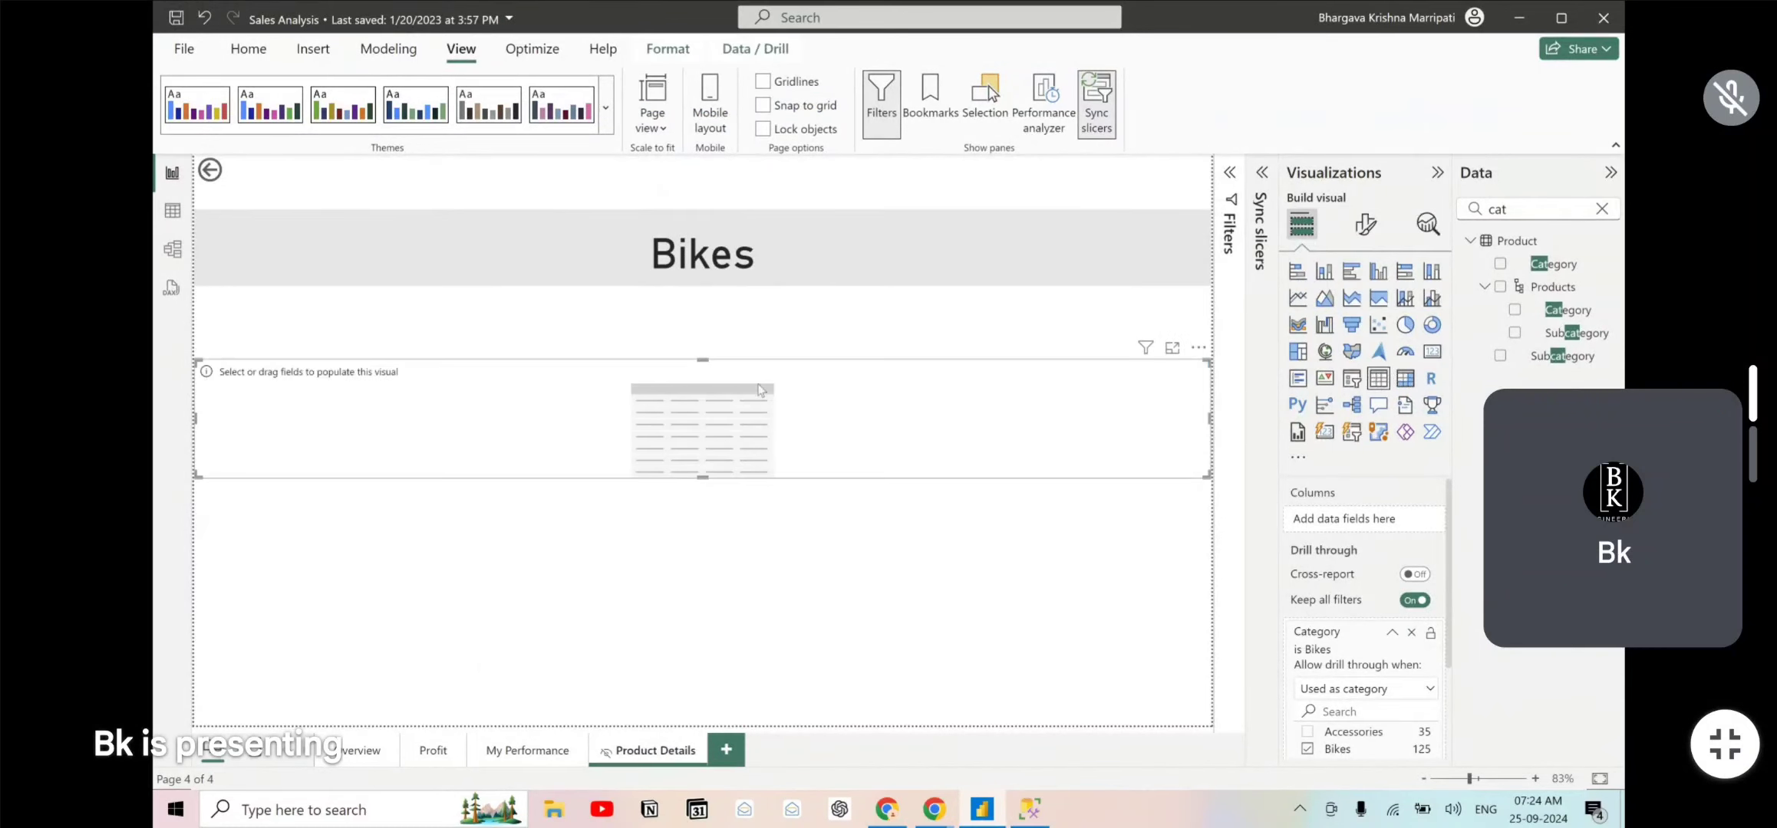
{"action": "left_click_drag", "start_coordinate": [790, 382], "coordinate": [793, 309]}
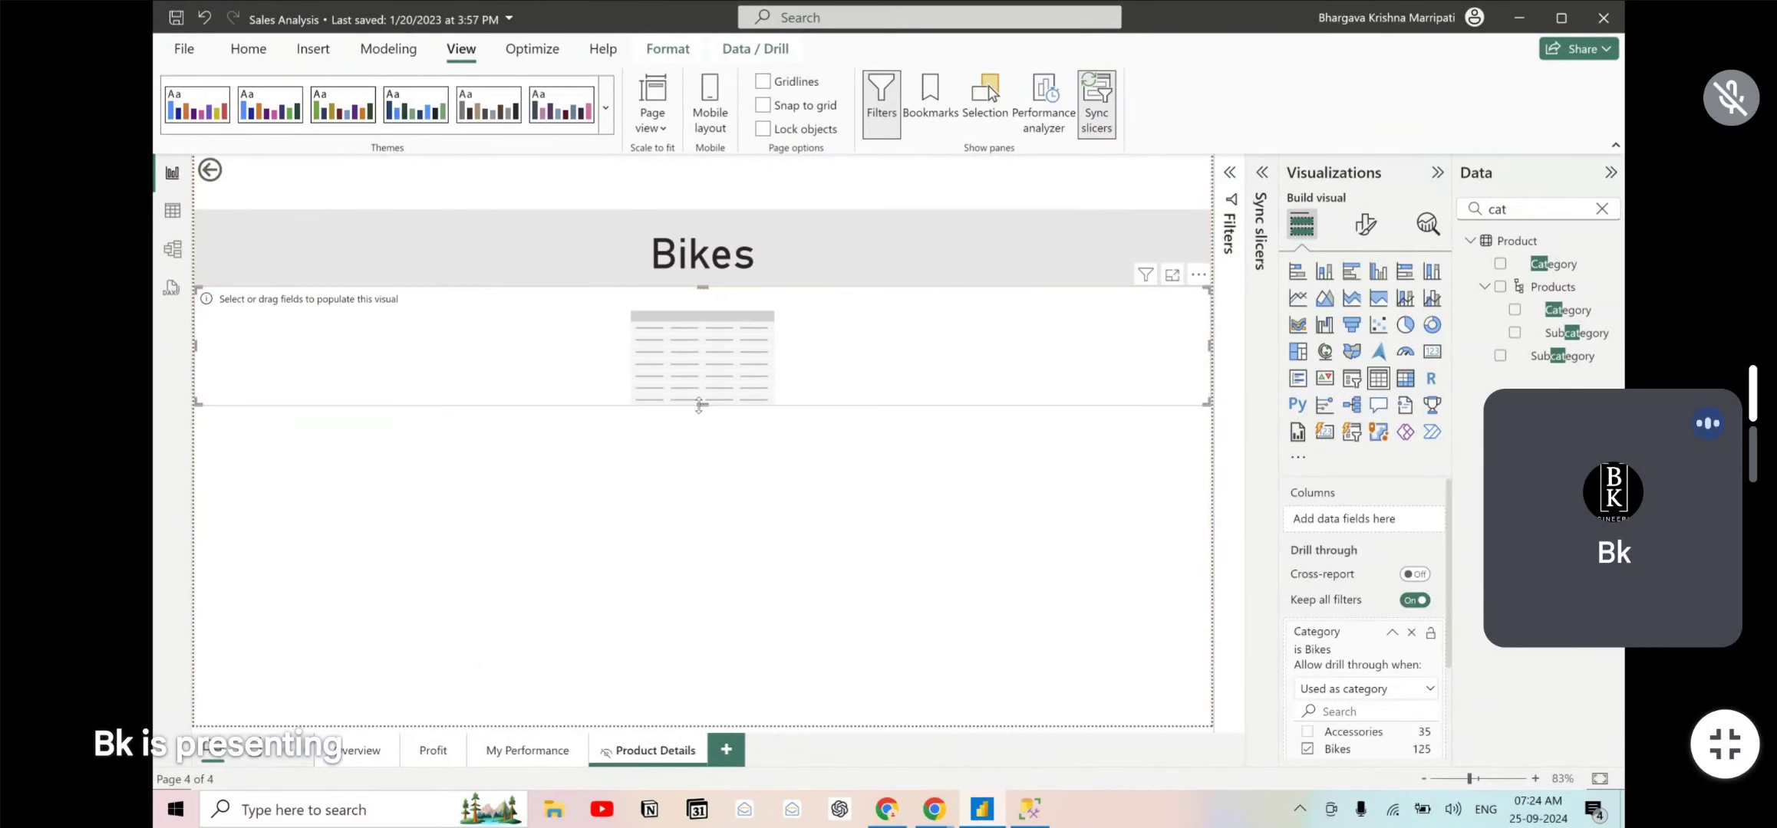
{"action": "left_click_drag", "start_coordinate": [698, 404], "coordinate": [692, 729]}
- Copy the Subcategory field name from the eleventh instruction in Chrome, then in Power BI Desktop add Product | Subcategory to the table
{"action": "key", "text": "alt+Tab"}
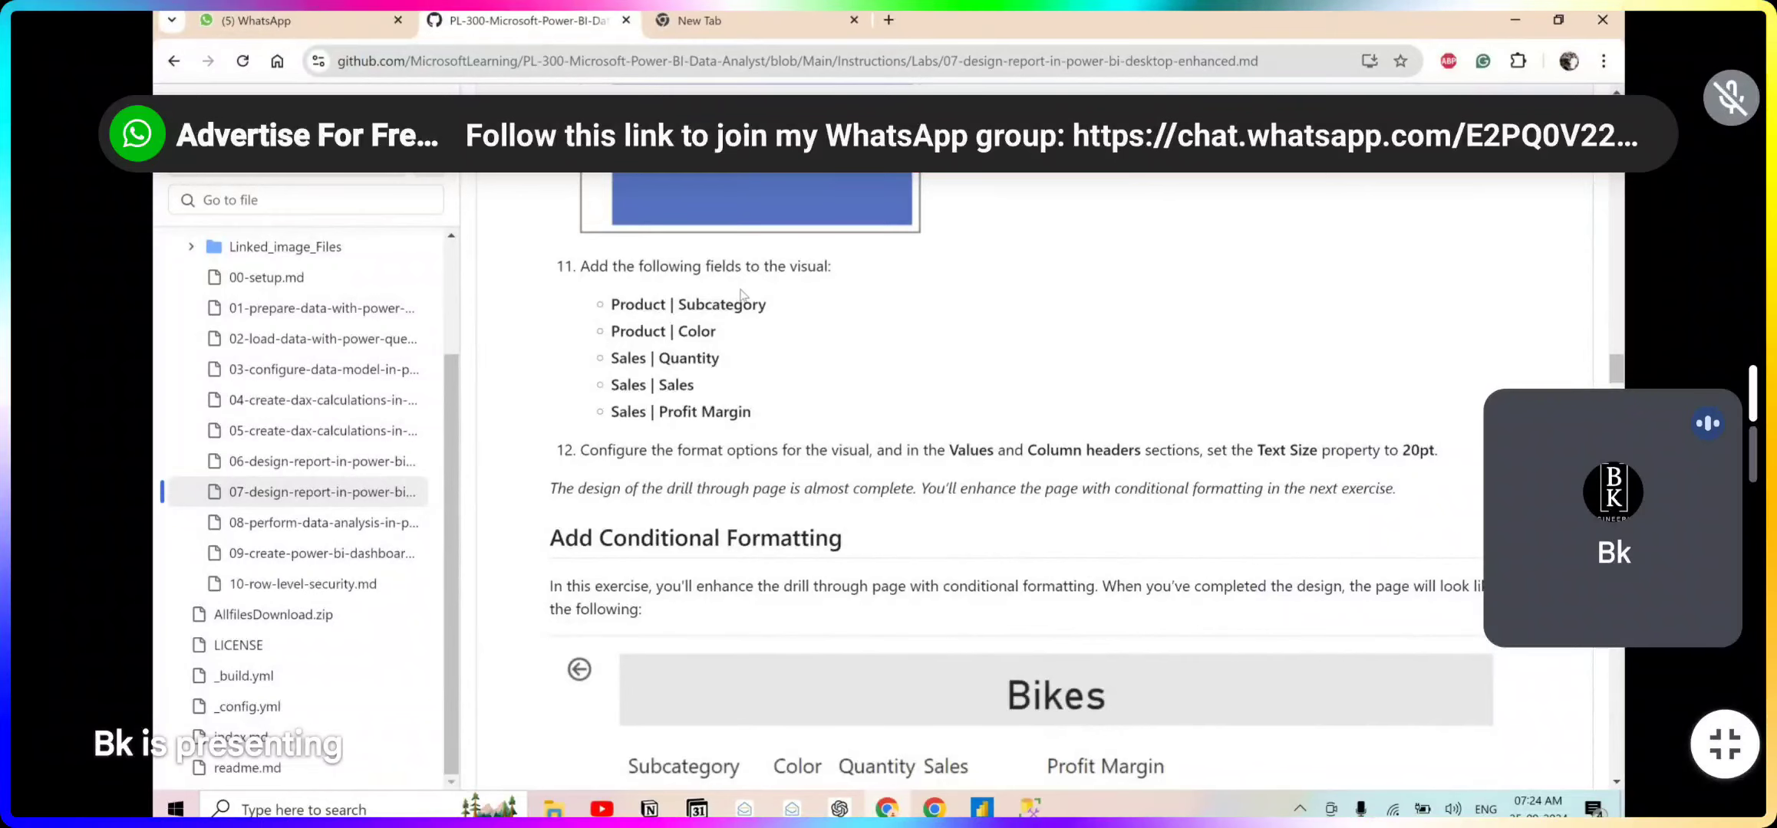
{"action": "double_click", "coordinate": [701, 307]}
{"action": "key", "text": "ctrl+c"}
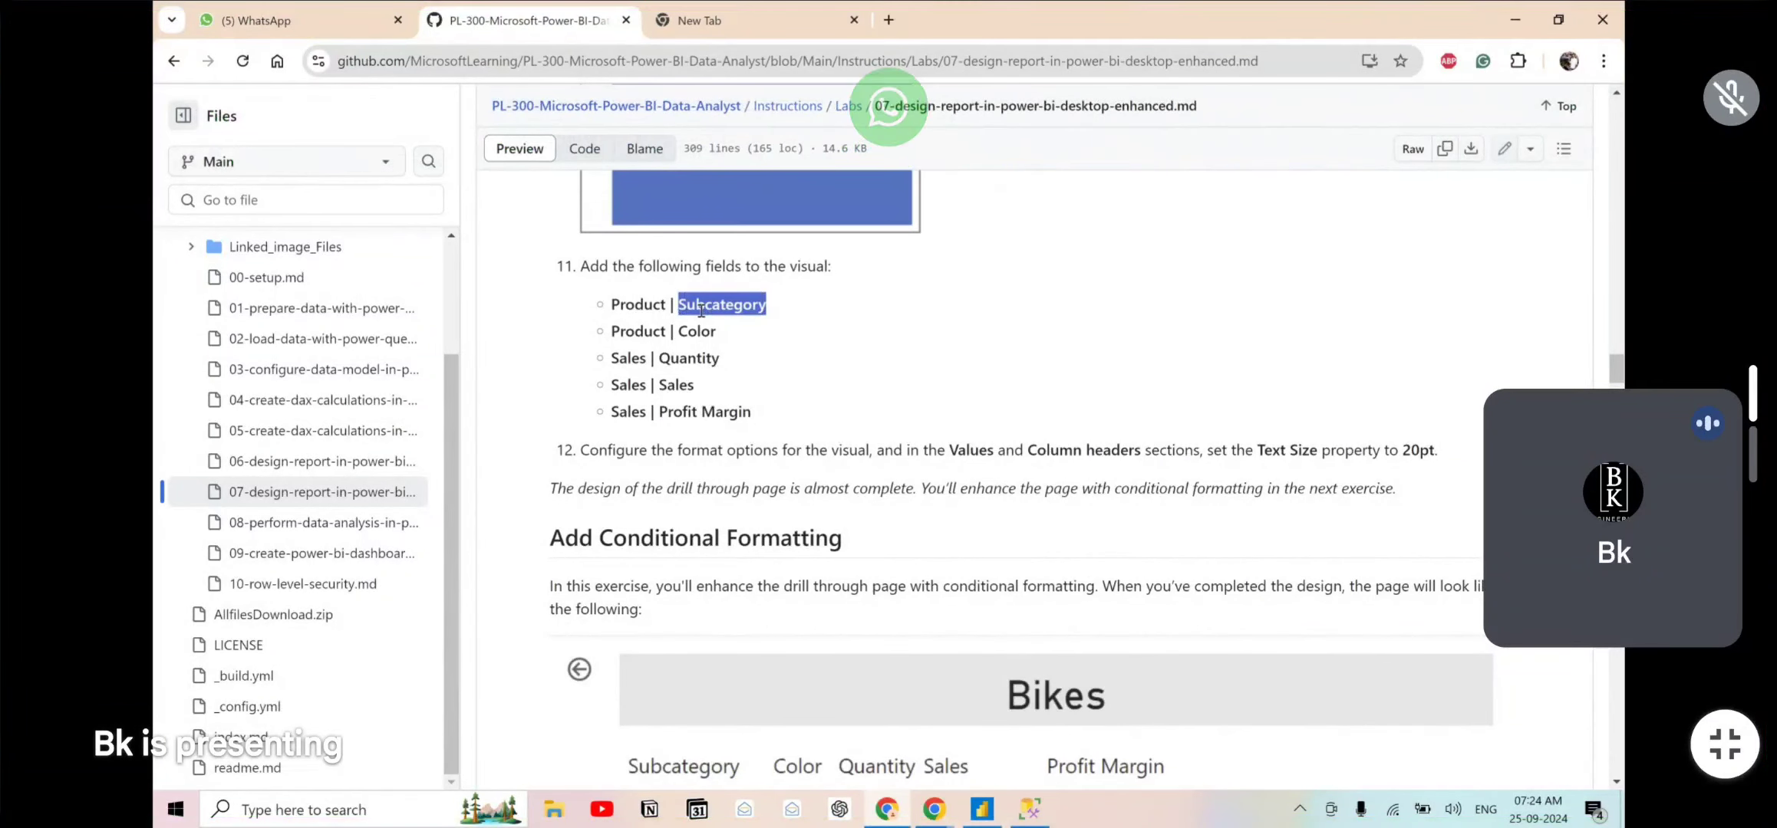
{"action": "key", "text": "alt+Tab"}
{"action": "key", "text": "ctrl+a"}
{"action": "key", "text": "ctrl+v"}
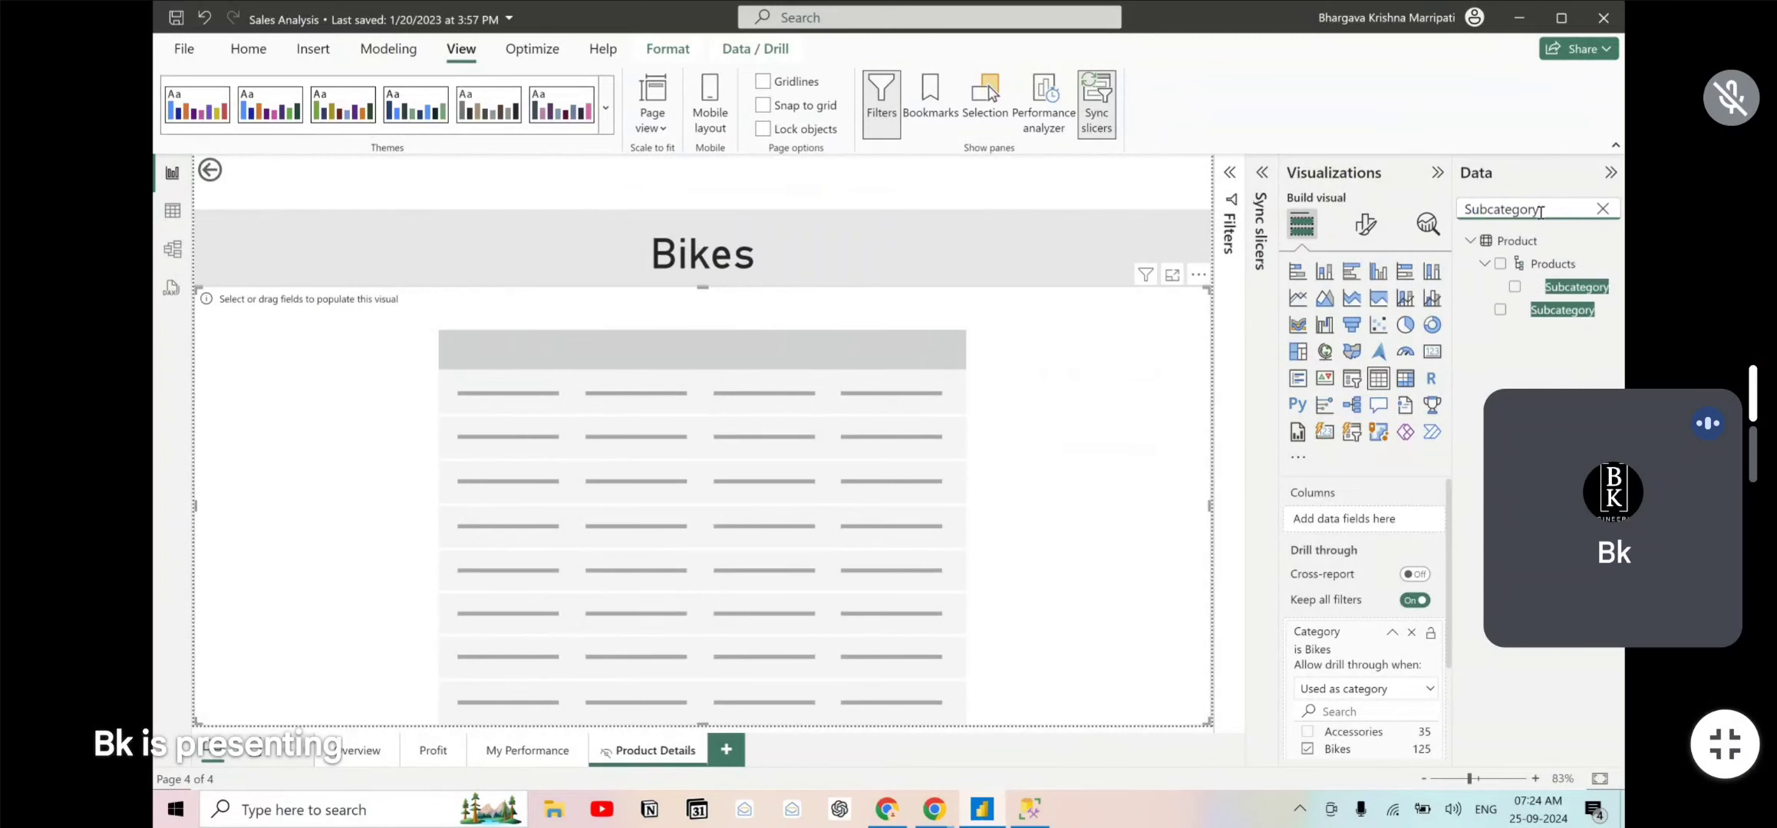
{"action": "left_click", "coordinate": [1500, 310]}
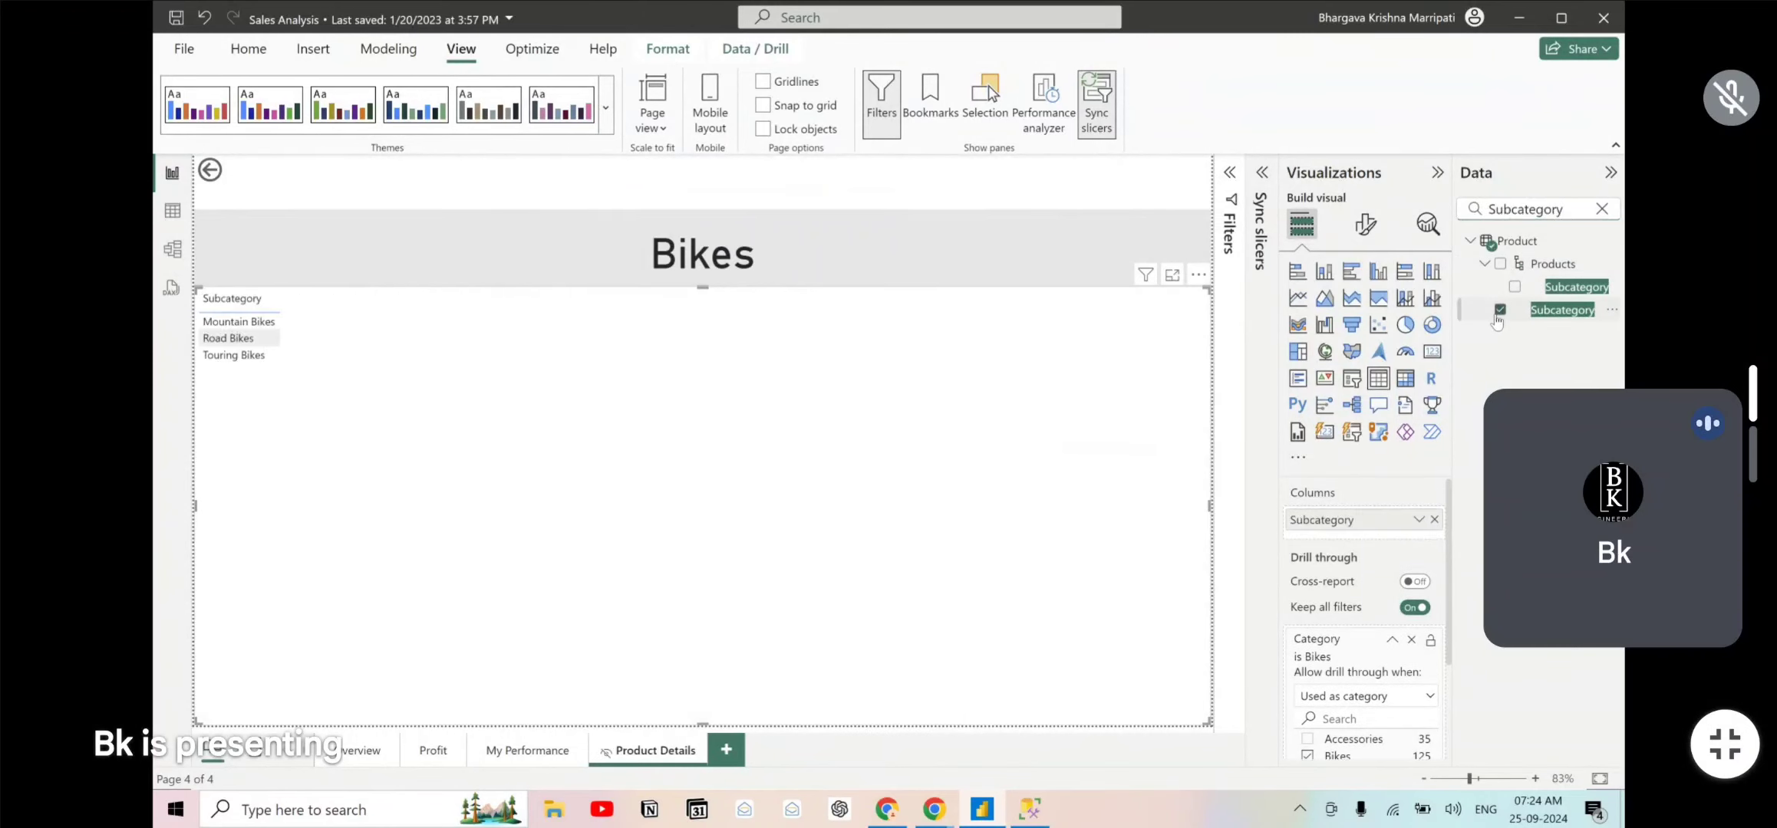
- Copy the Color field name from the instructions in Chrome, then in Power BI Desktop find and add Product | Color to the table
{"action": "key", "text": "alt+Tab"}
{"action": "double_click", "coordinate": [698, 329]}
{"action": "key", "text": "ctrl+c"}
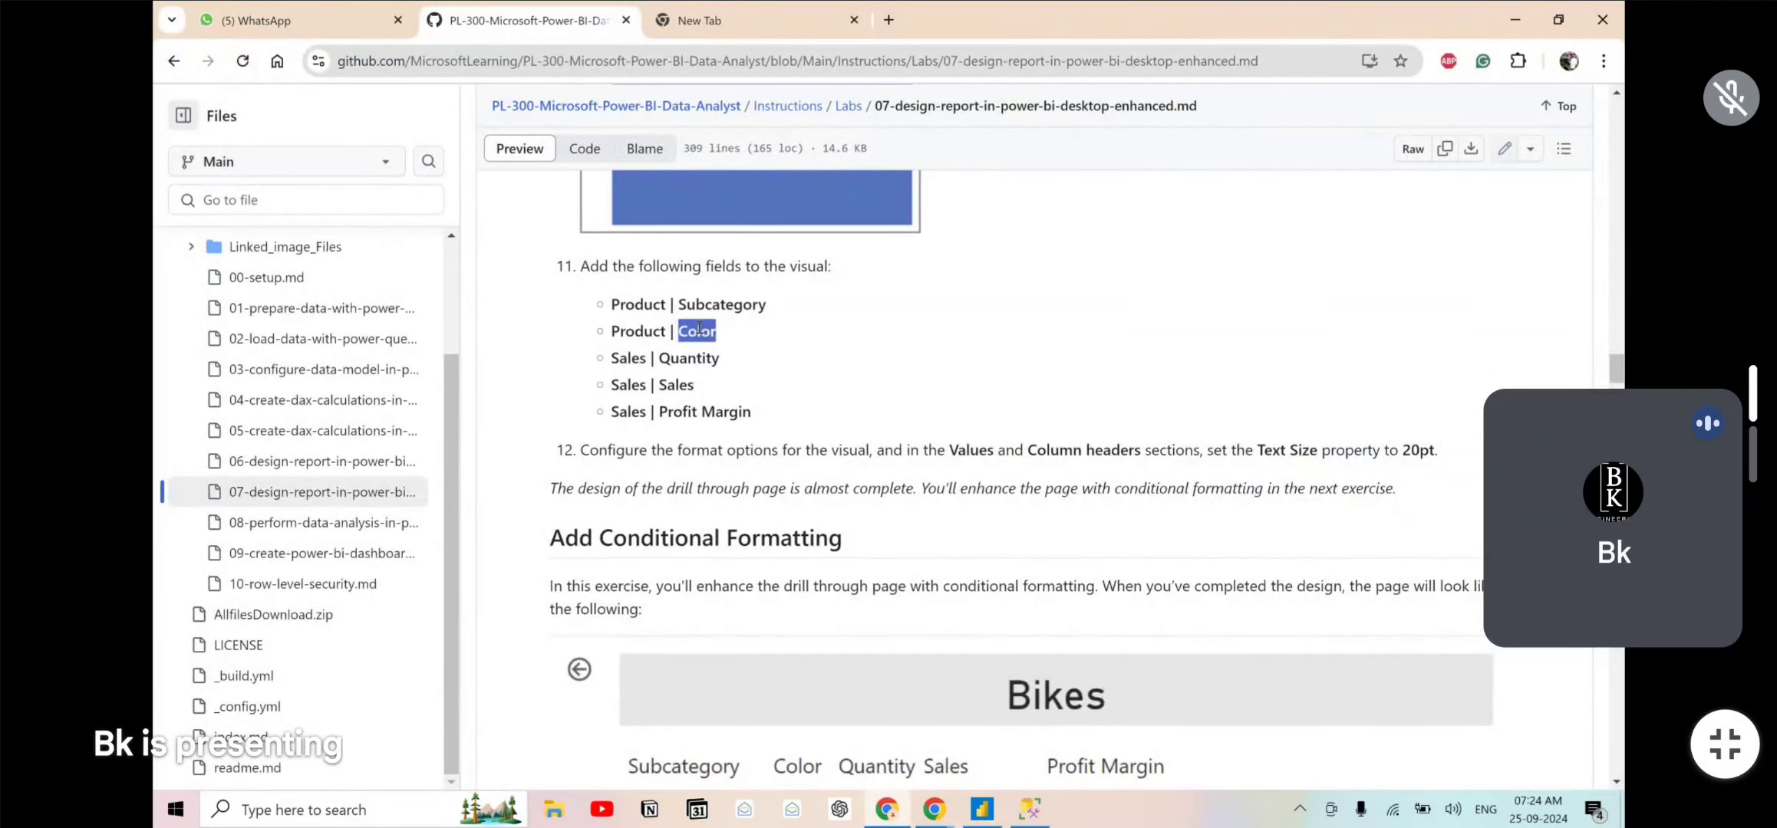
{"action": "key", "text": "alt+Tab"}
{"action": "double_click", "coordinate": [1553, 209]}
{"action": "key", "text": "ctrl+v"}
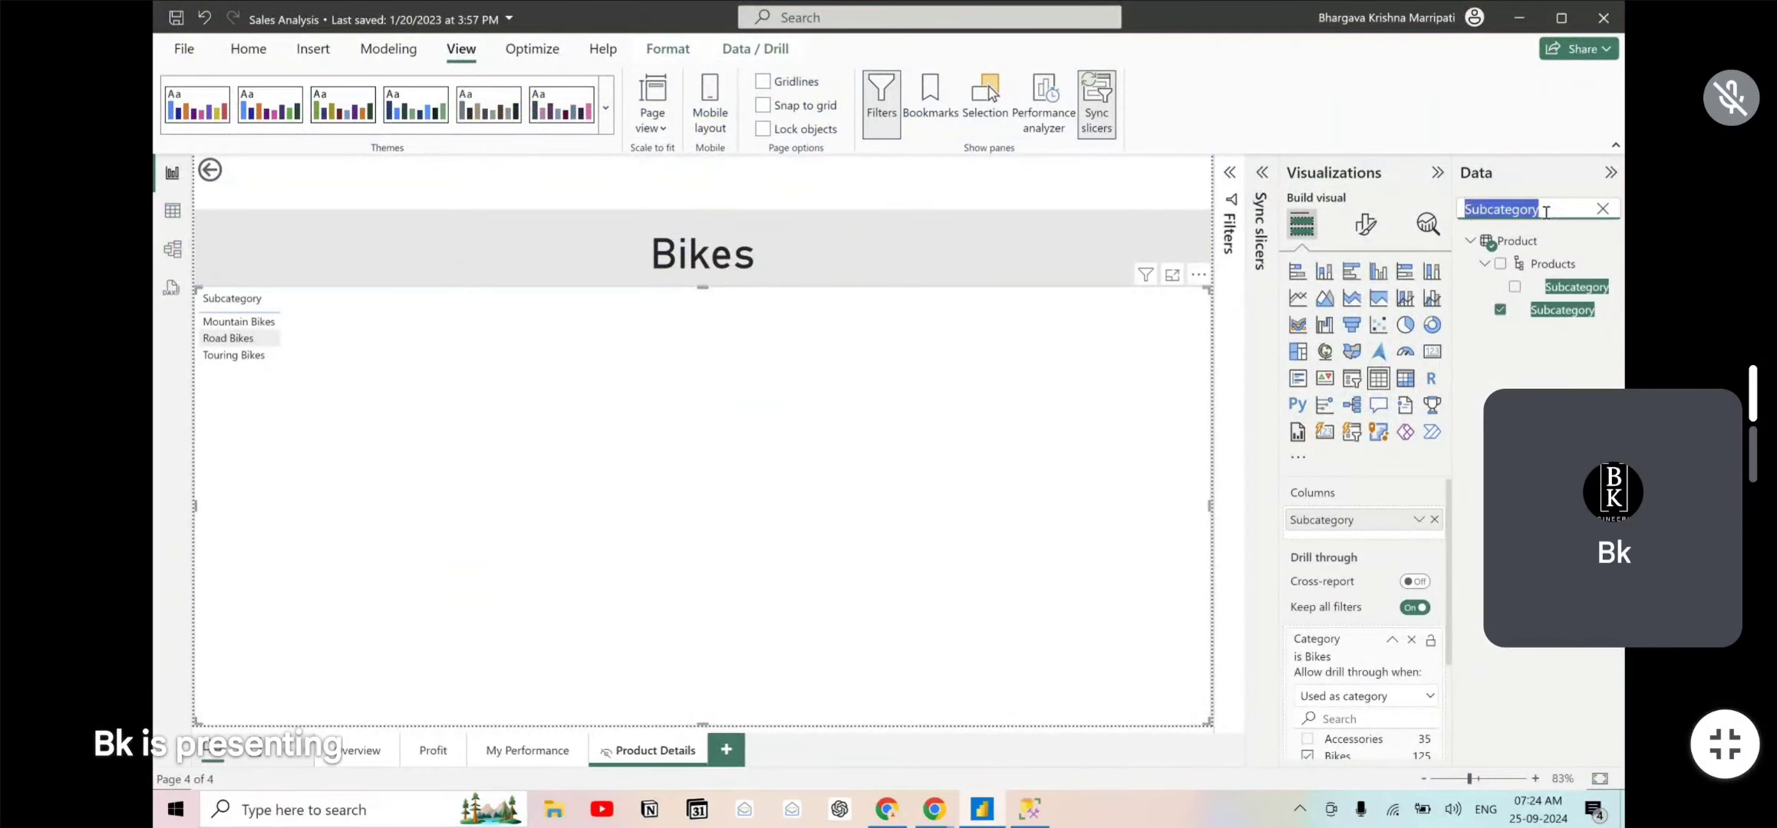
{"action": "left_click", "coordinate": [1499, 265]}
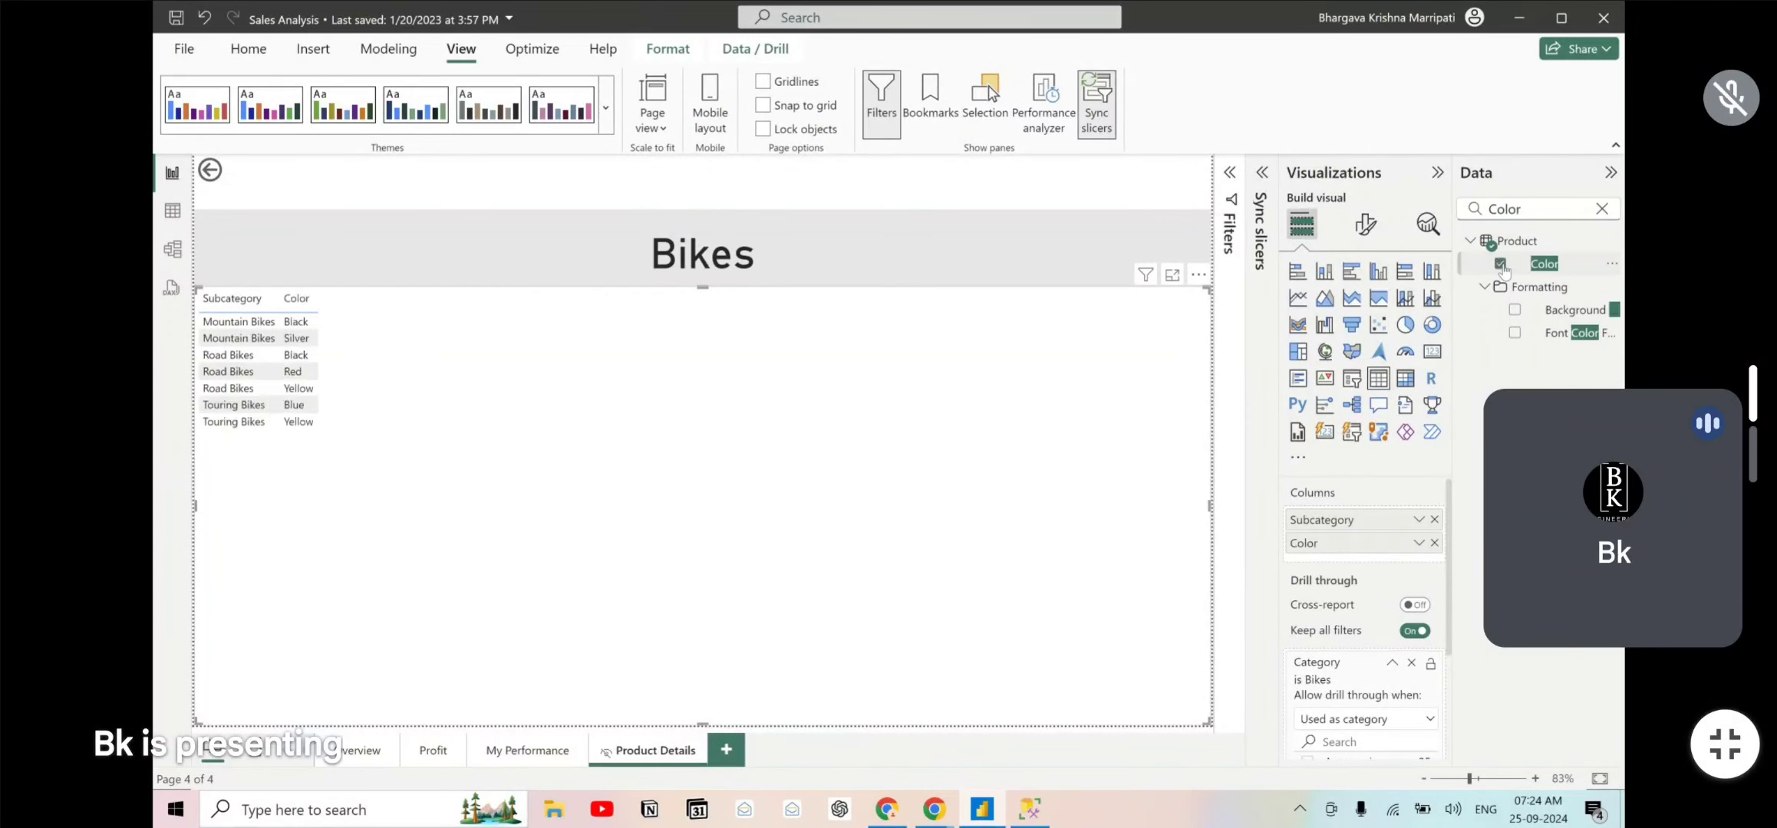
- Copy the Quantity field name from the eleventh instruction in Chrome, then in Power BI Desktop find and add Sales | Quantity to the table
{"action": "key", "text": "alt+Tab"}
{"action": "double_click", "coordinate": [705, 360]}
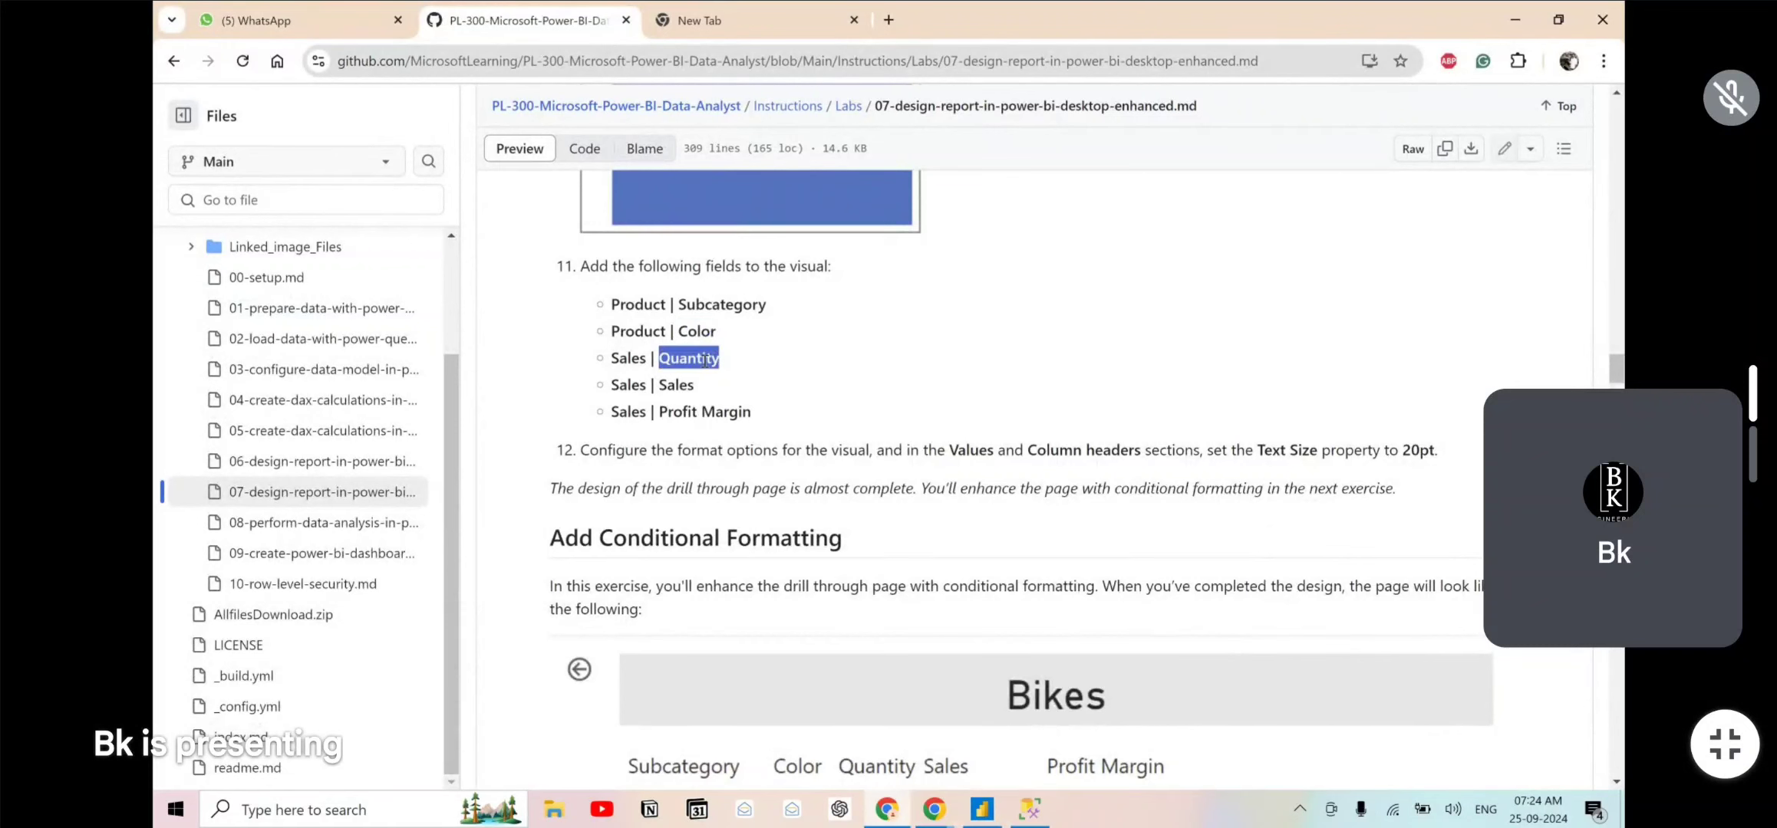
{"action": "key", "text": "ctrl+c"}
{"action": "key", "text": "alt+Tab"}
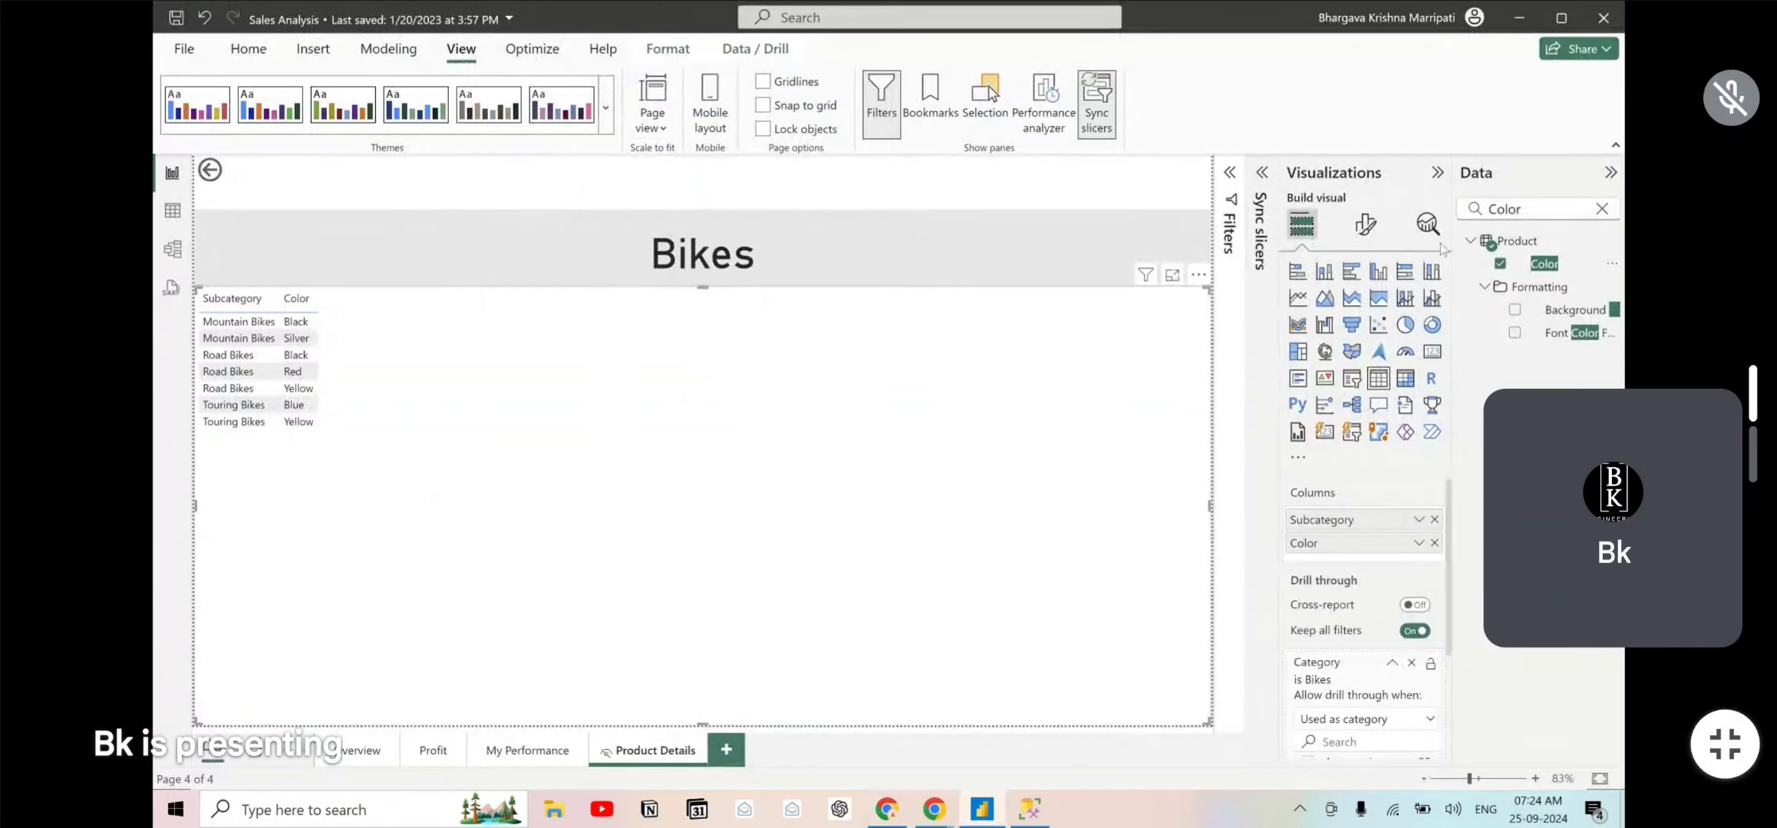
{"action": "double_click", "coordinate": [1540, 205]}
{"action": "key", "text": "ctrl+v"}
{"action": "left_click", "coordinate": [1551, 265]}
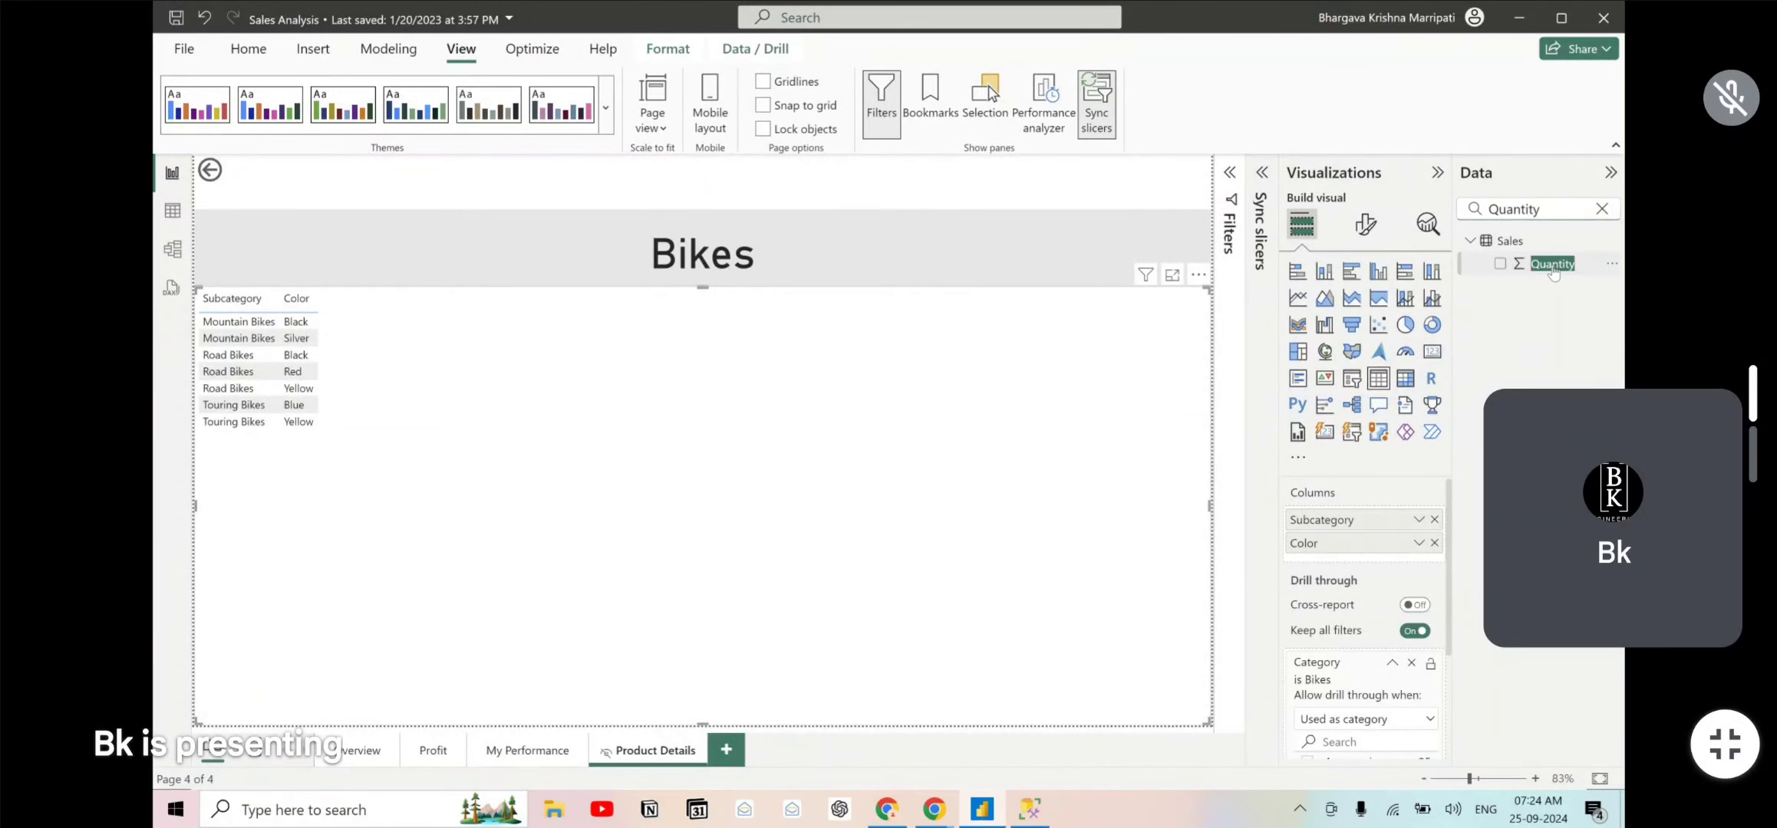
{"action": "left_click", "coordinate": [1499, 263]}
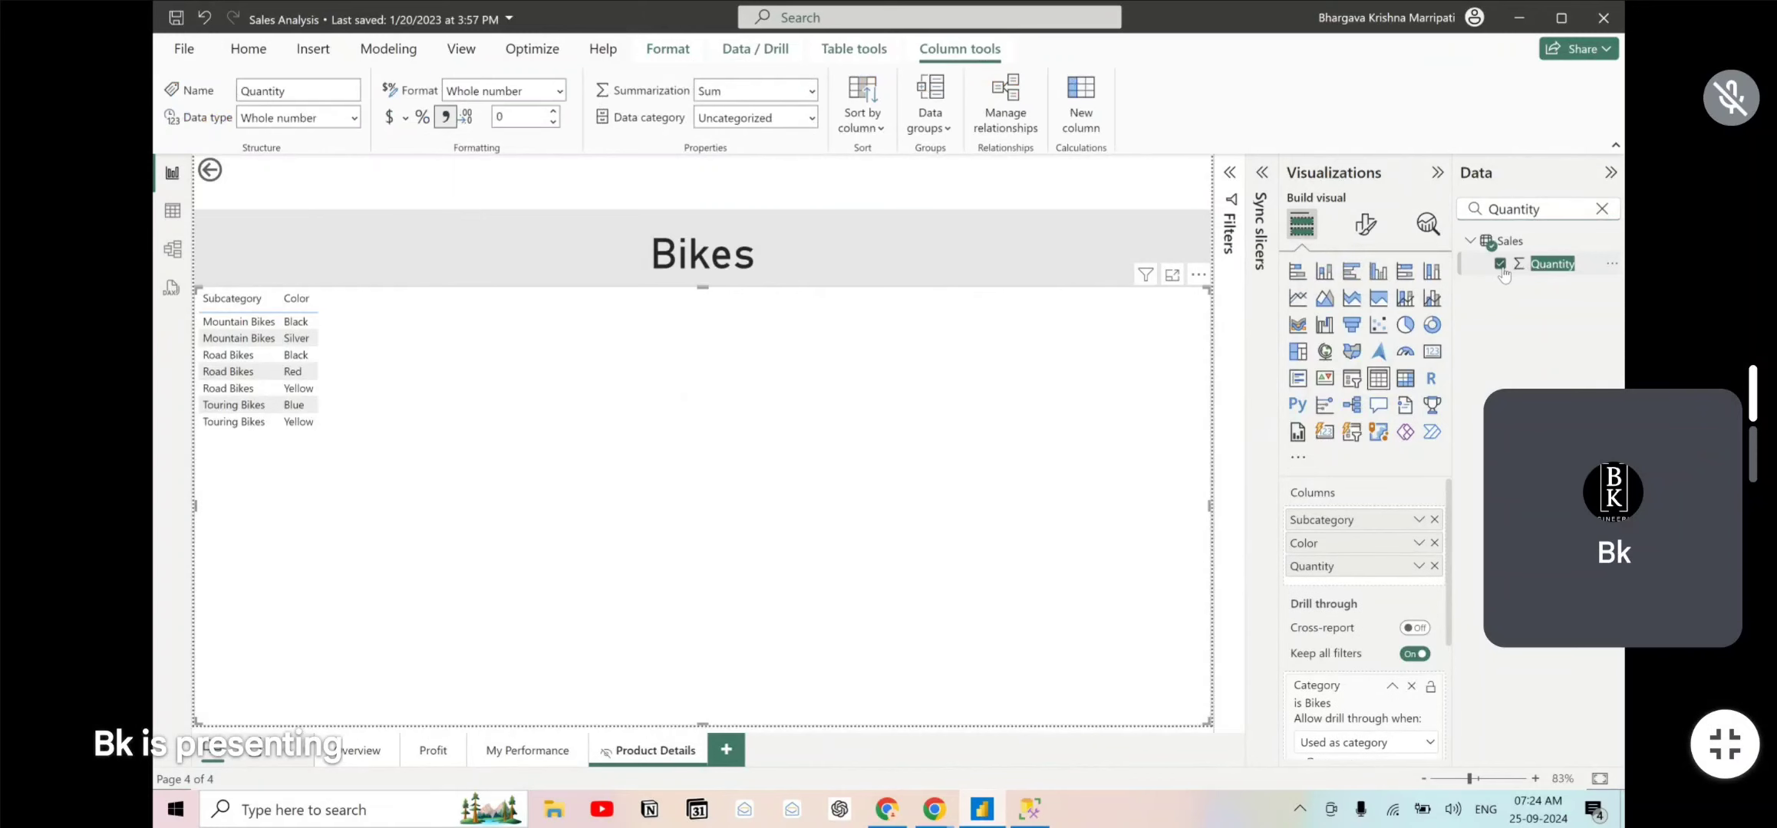
- Take the Sales field name from the instructions in Chrome, then in Power BI Desktop find and add Sales | Sales to the table
{"action": "key", "text": "alt+Tab"}
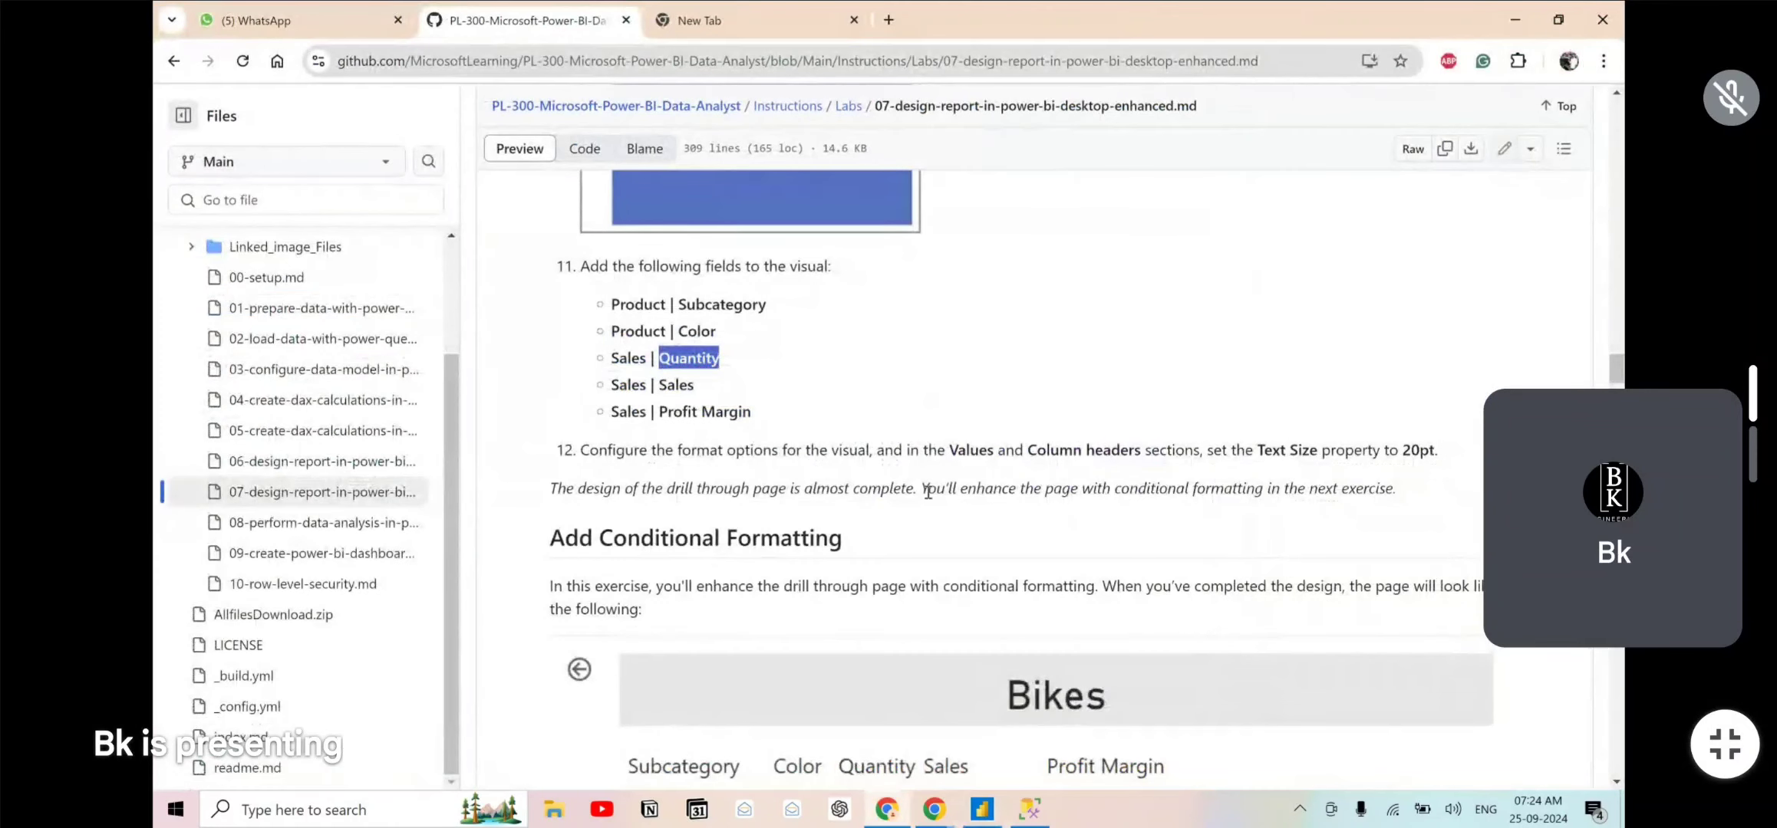
{"action": "double_click", "coordinate": [677, 384]}
{"action": "key", "text": "alt+Tab"}
{"action": "double_click", "coordinate": [1541, 208]}
{"action": "key", "text": "ctrl+v"}
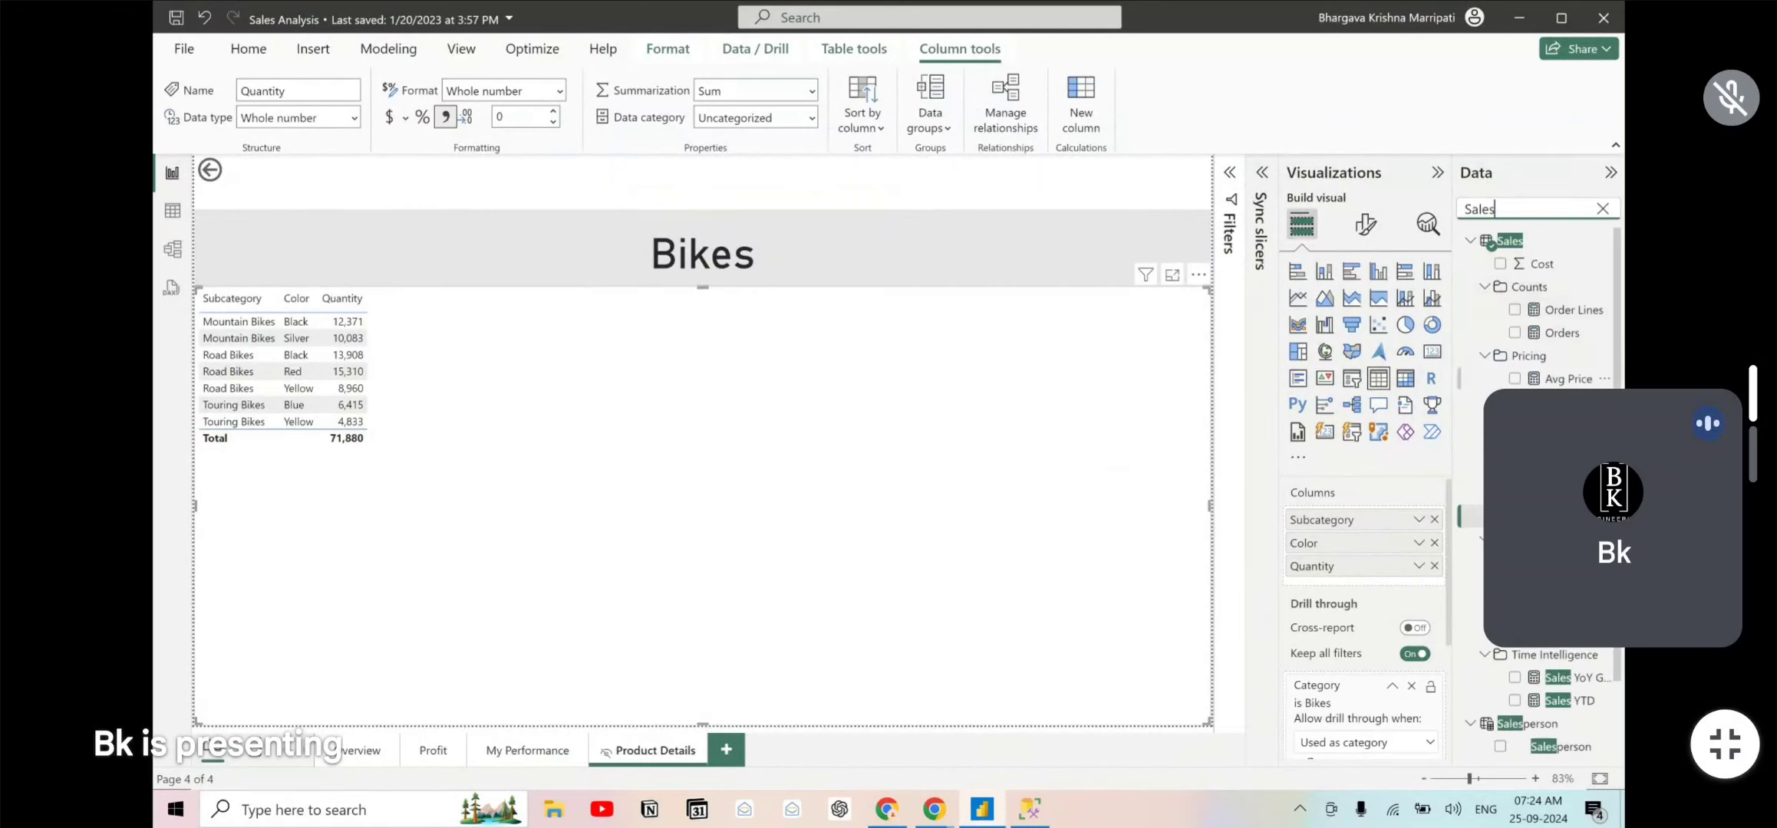
{"action": "scroll", "coordinate": [1565, 376], "scroll_direction": "down", "scroll_amount": 1}
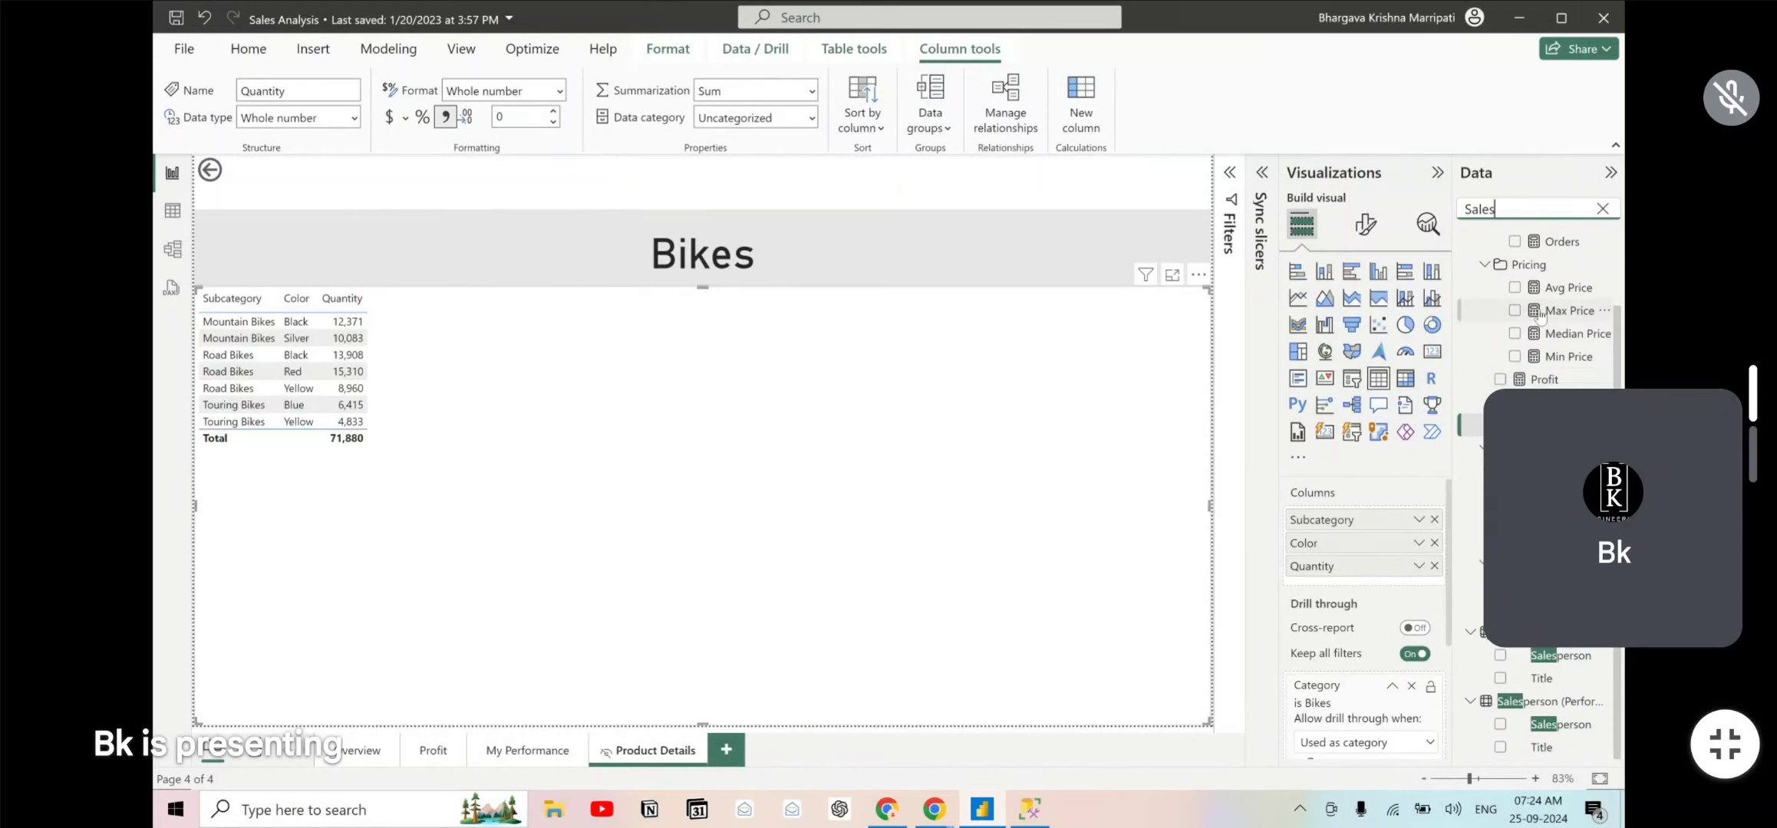
{"action": "scroll", "coordinate": [1527, 349], "scroll_direction": "up", "scroll_amount": 1}
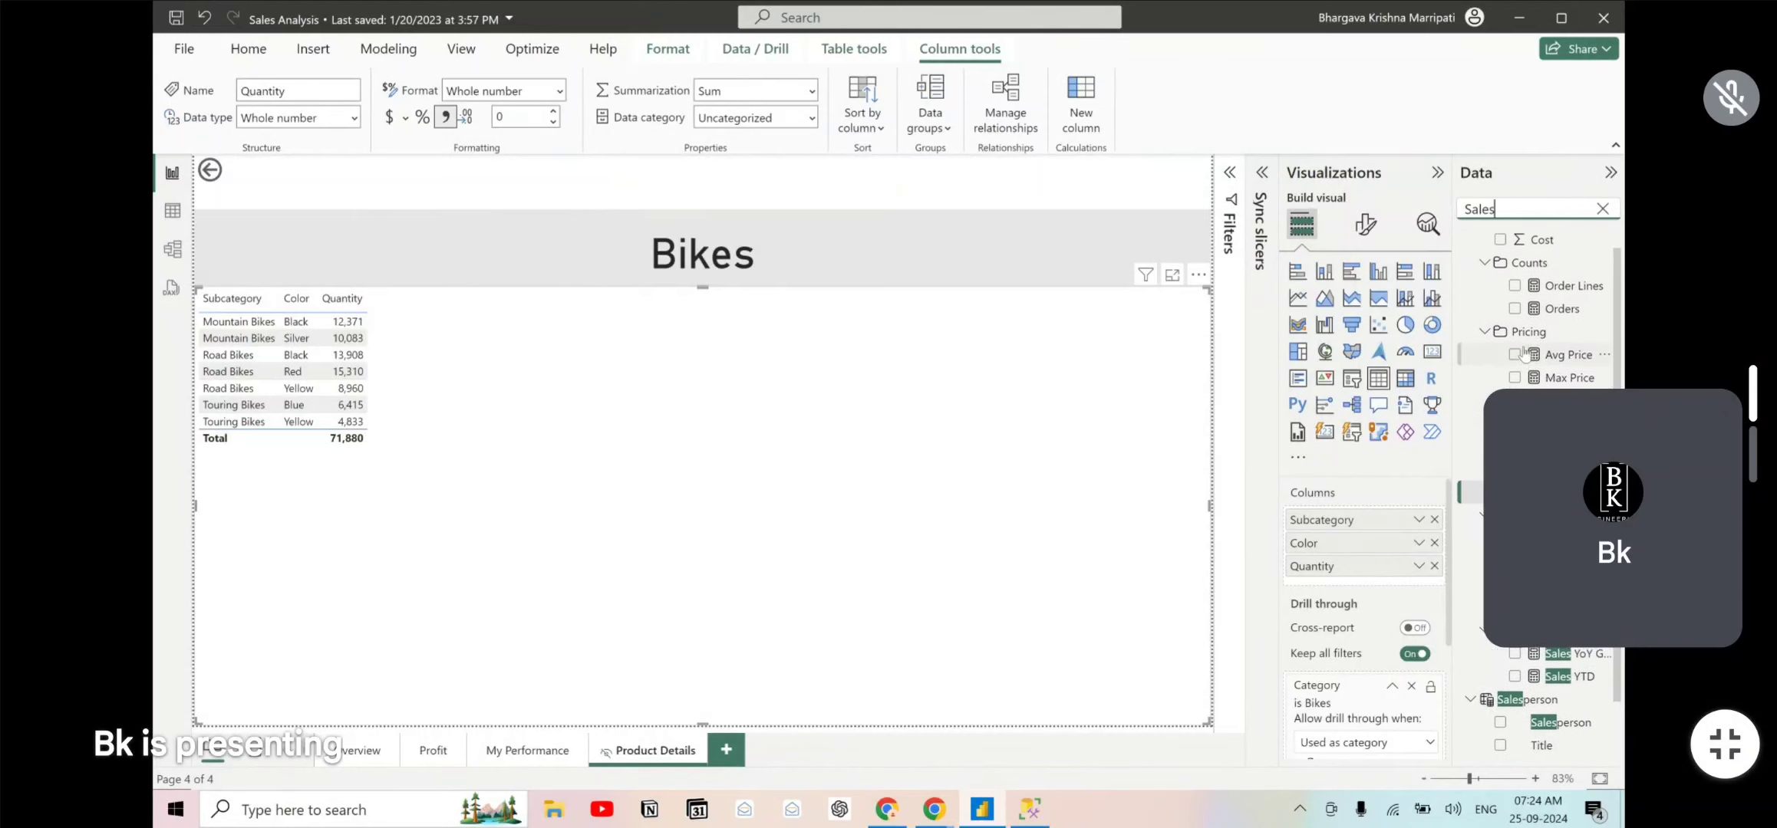
{"action": "scroll", "coordinate": [1523, 353], "scroll_direction": "up", "scroll_amount": 1}
{"action": "key", "text": "alt+Tab"}
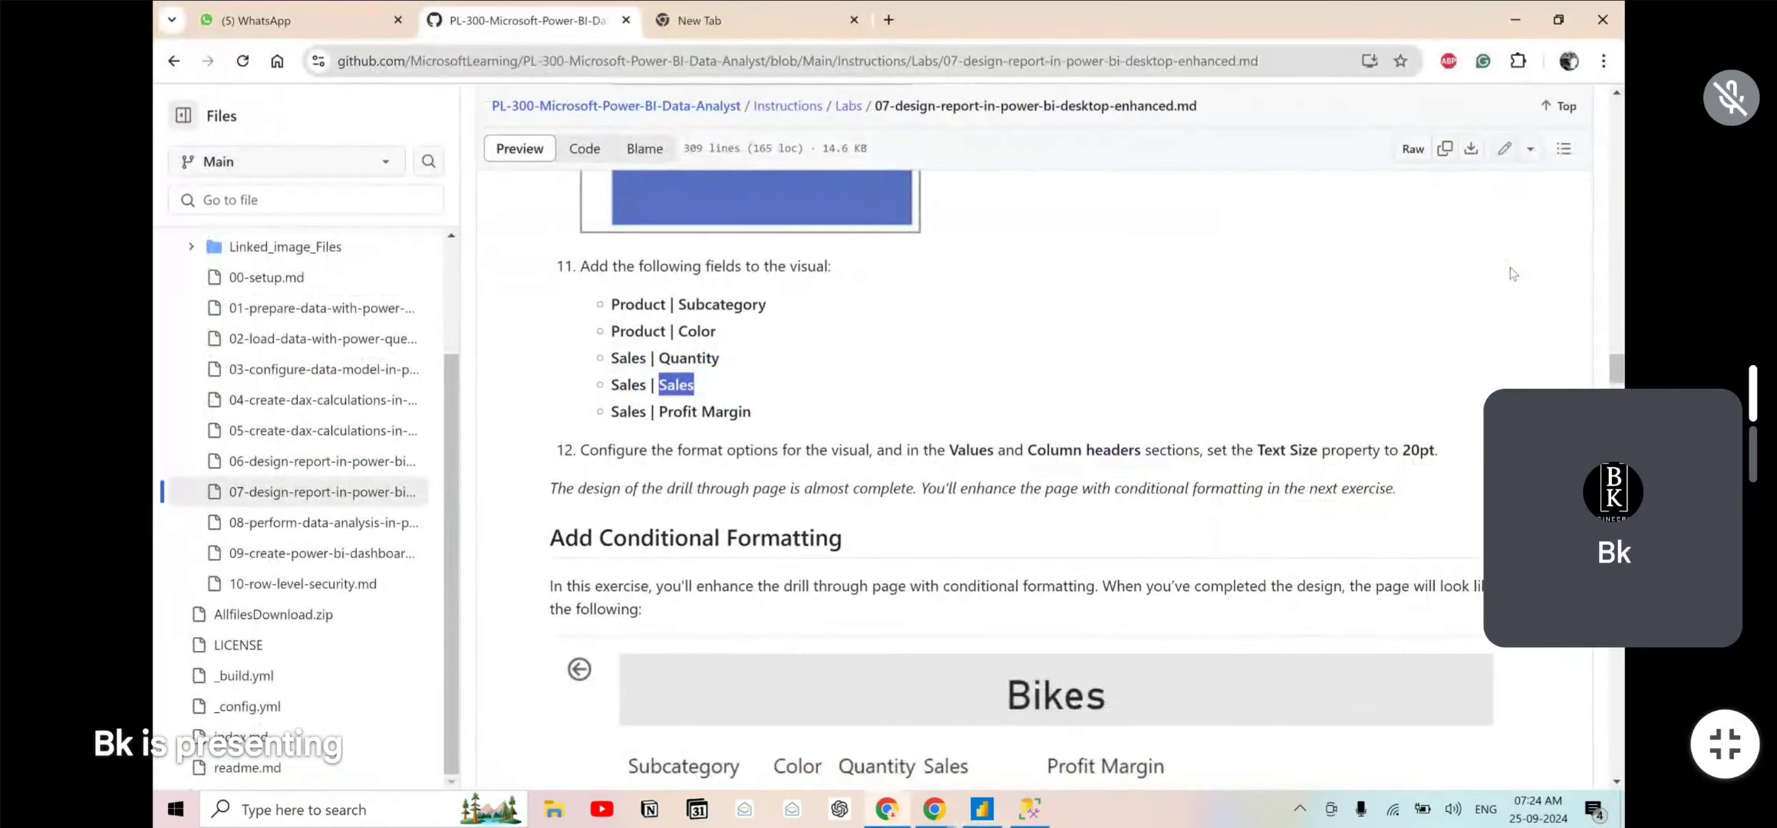
{"action": "key", "text": "alt+Tab"}
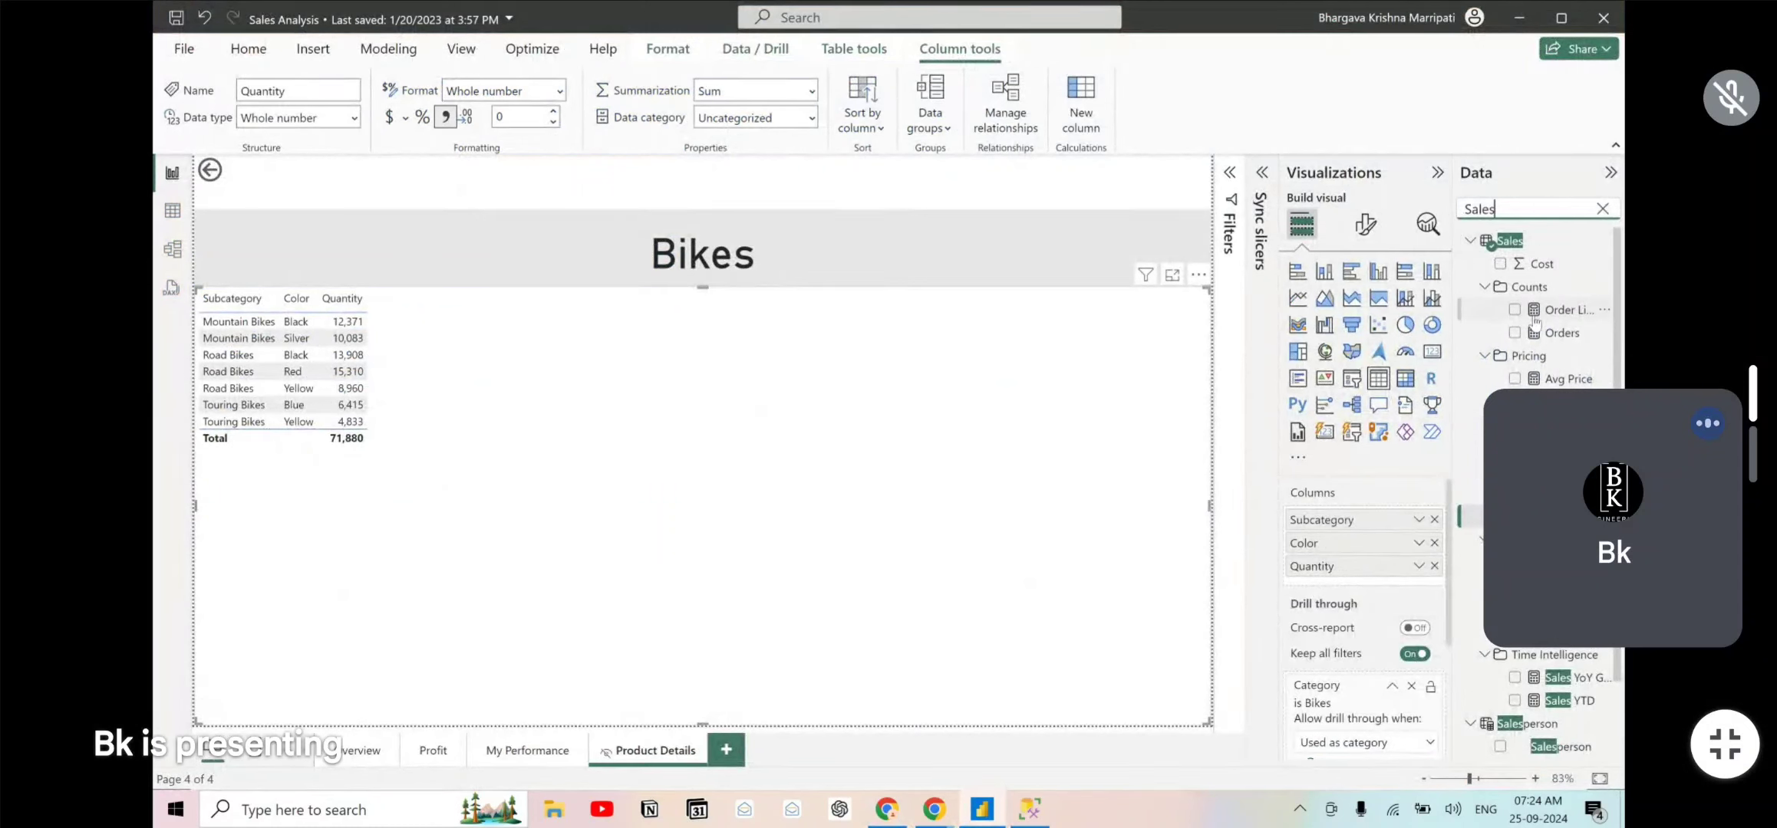
{"action": "scroll", "coordinate": [1523, 584], "scroll_direction": "down", "scroll_amount": 1}
{"action": "left_click", "coordinate": [1501, 567]}
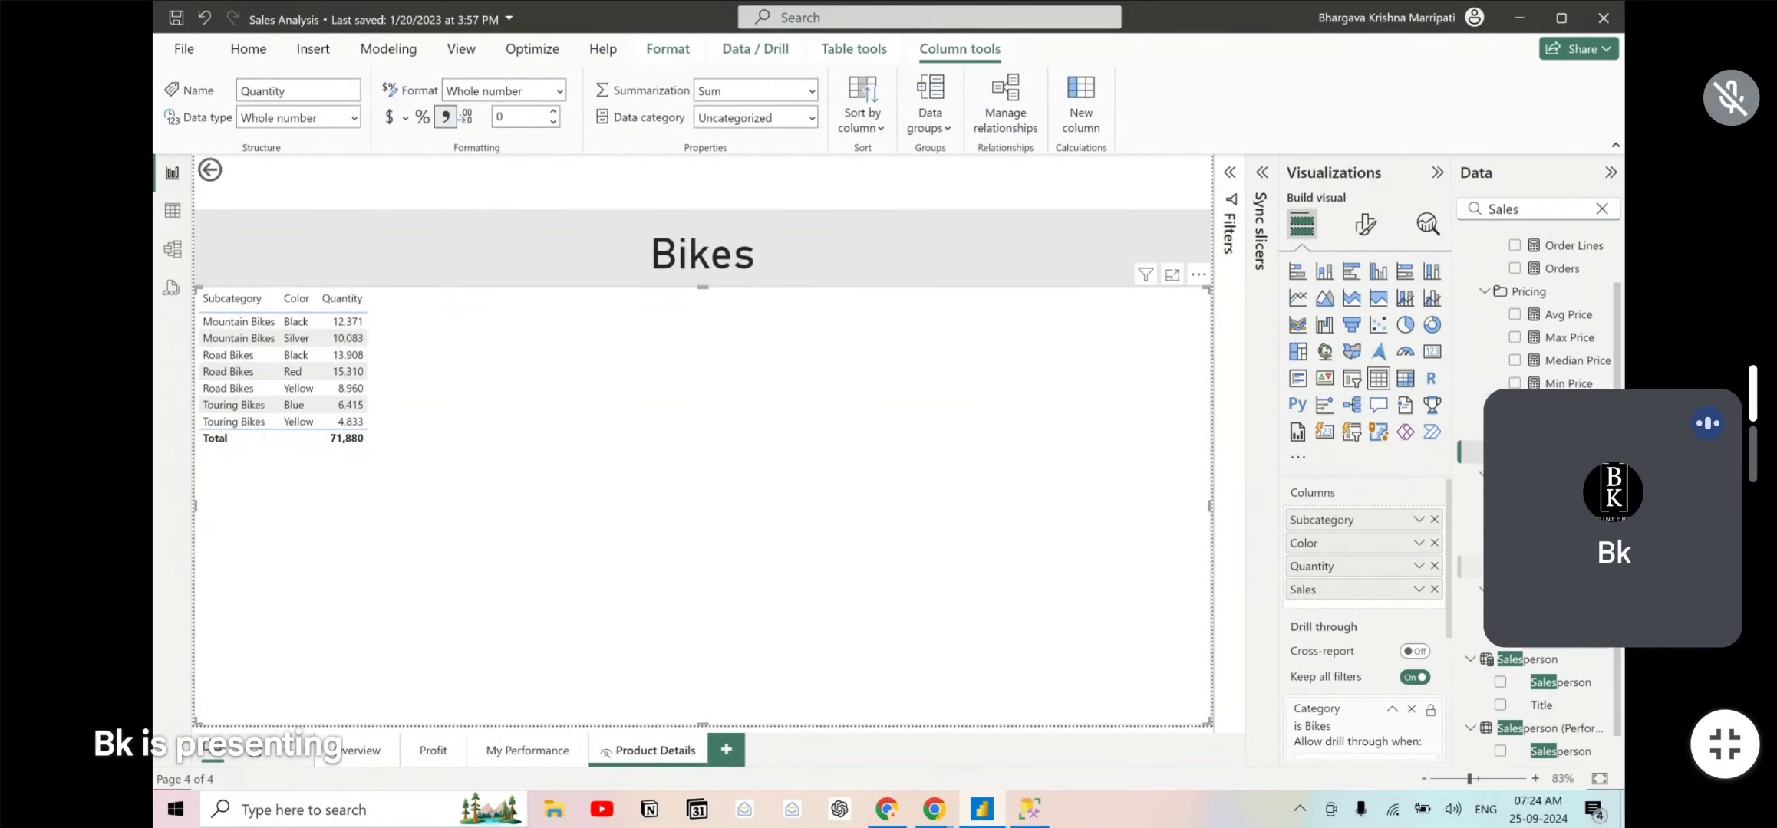
- Copy the Profit Margin field name from the instructions in Chrome, then in Power BI Desktop find and add Sales | Profit Margin to the table
{"action": "key", "text": "alt+Tab"}
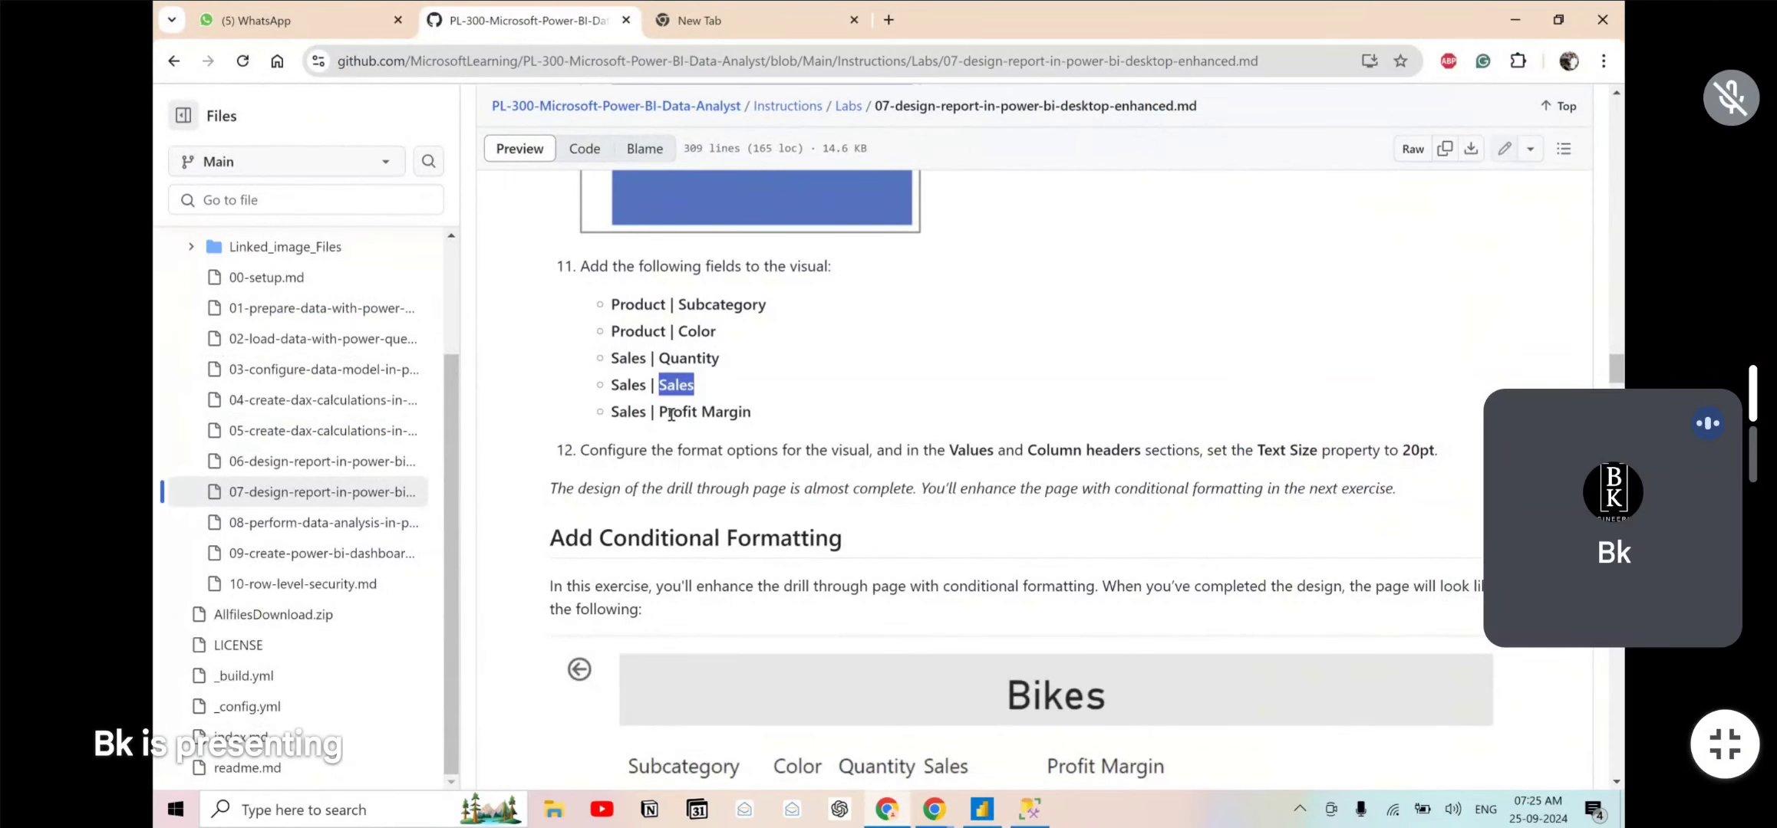
{"action": "left_click_drag", "start_coordinate": [665, 411], "coordinate": [783, 415]}
{"action": "key", "text": "ctrl+c"}
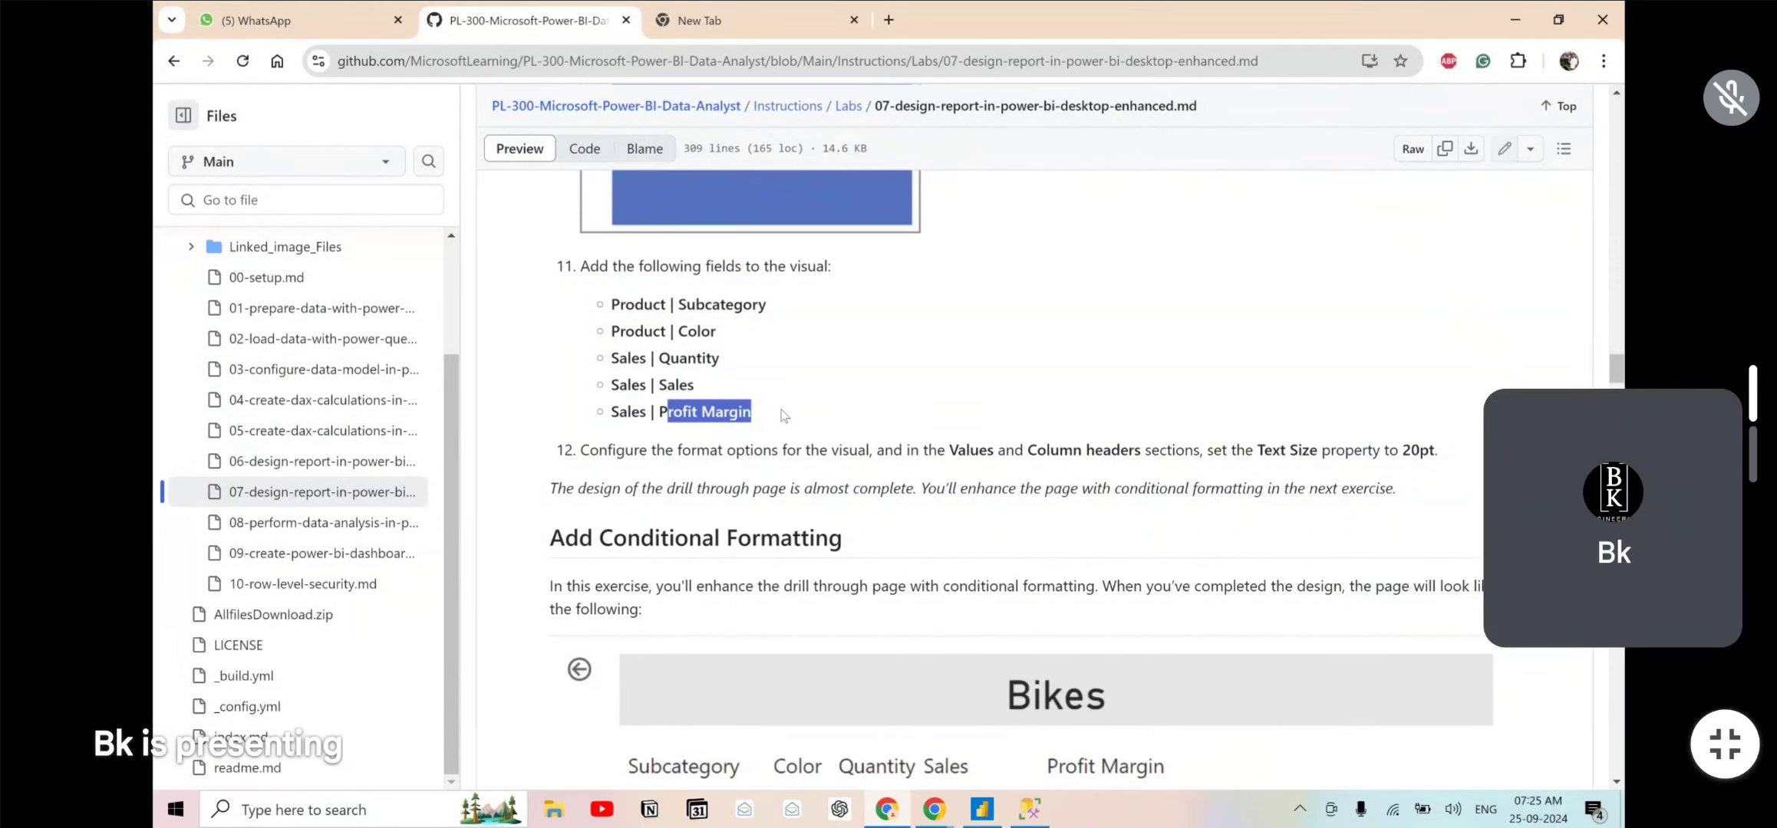
{"action": "key", "text": "alt+Tab"}
{"action": "left_click", "coordinate": [1503, 209]}
{"action": "key", "text": "ctrl+a"}
{"action": "key", "text": "ctrl+v"}
{"action": "left_click", "coordinate": [1498, 262]}
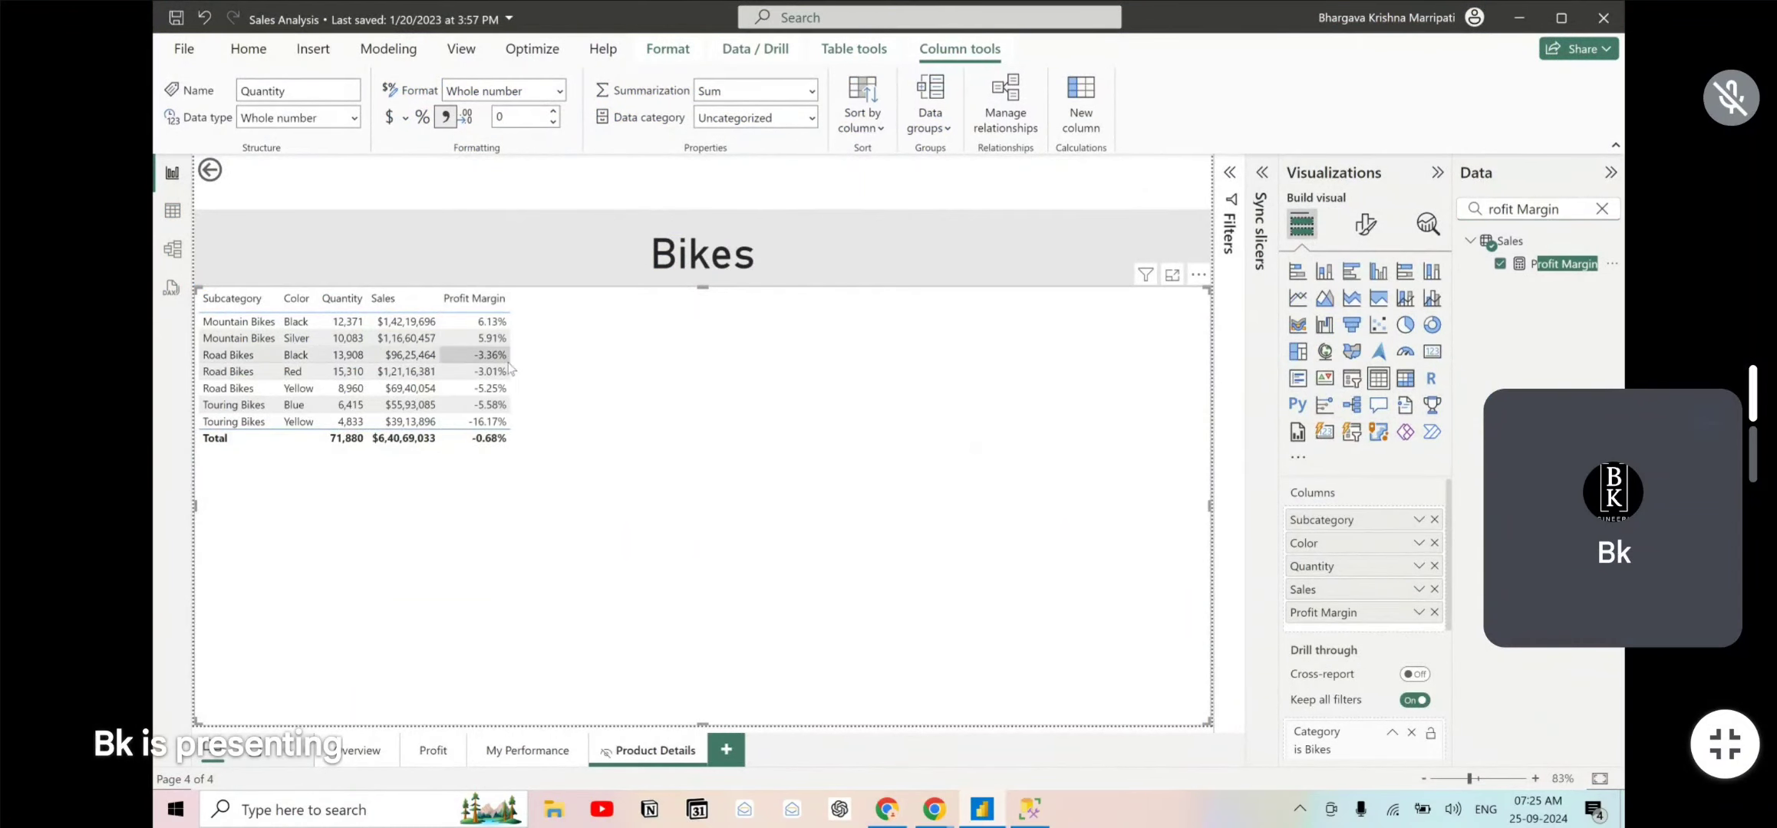
- Switch to Chrome and examine the Add Conditional Formatting example table and the first instruction about applying icons to Profit Margin
{"action": "key", "text": "alt+Tab"}
{"action": "scroll", "coordinate": [693, 381], "scroll_direction": "down", "scroll_amount": 3}
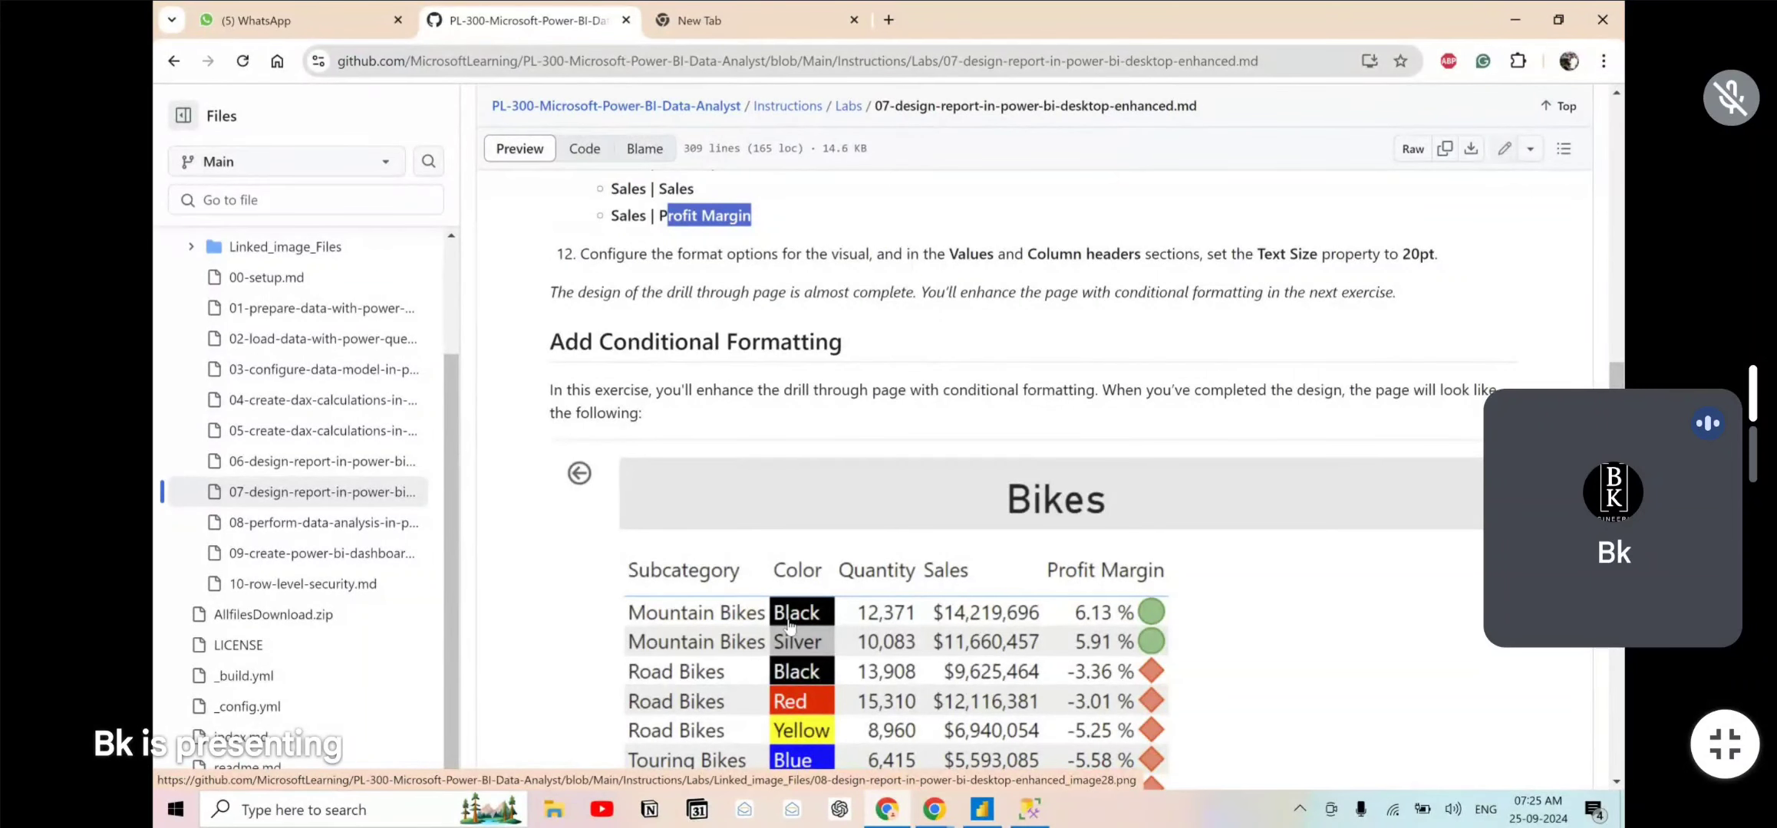
{"action": "key", "text": "alt+Tab"}
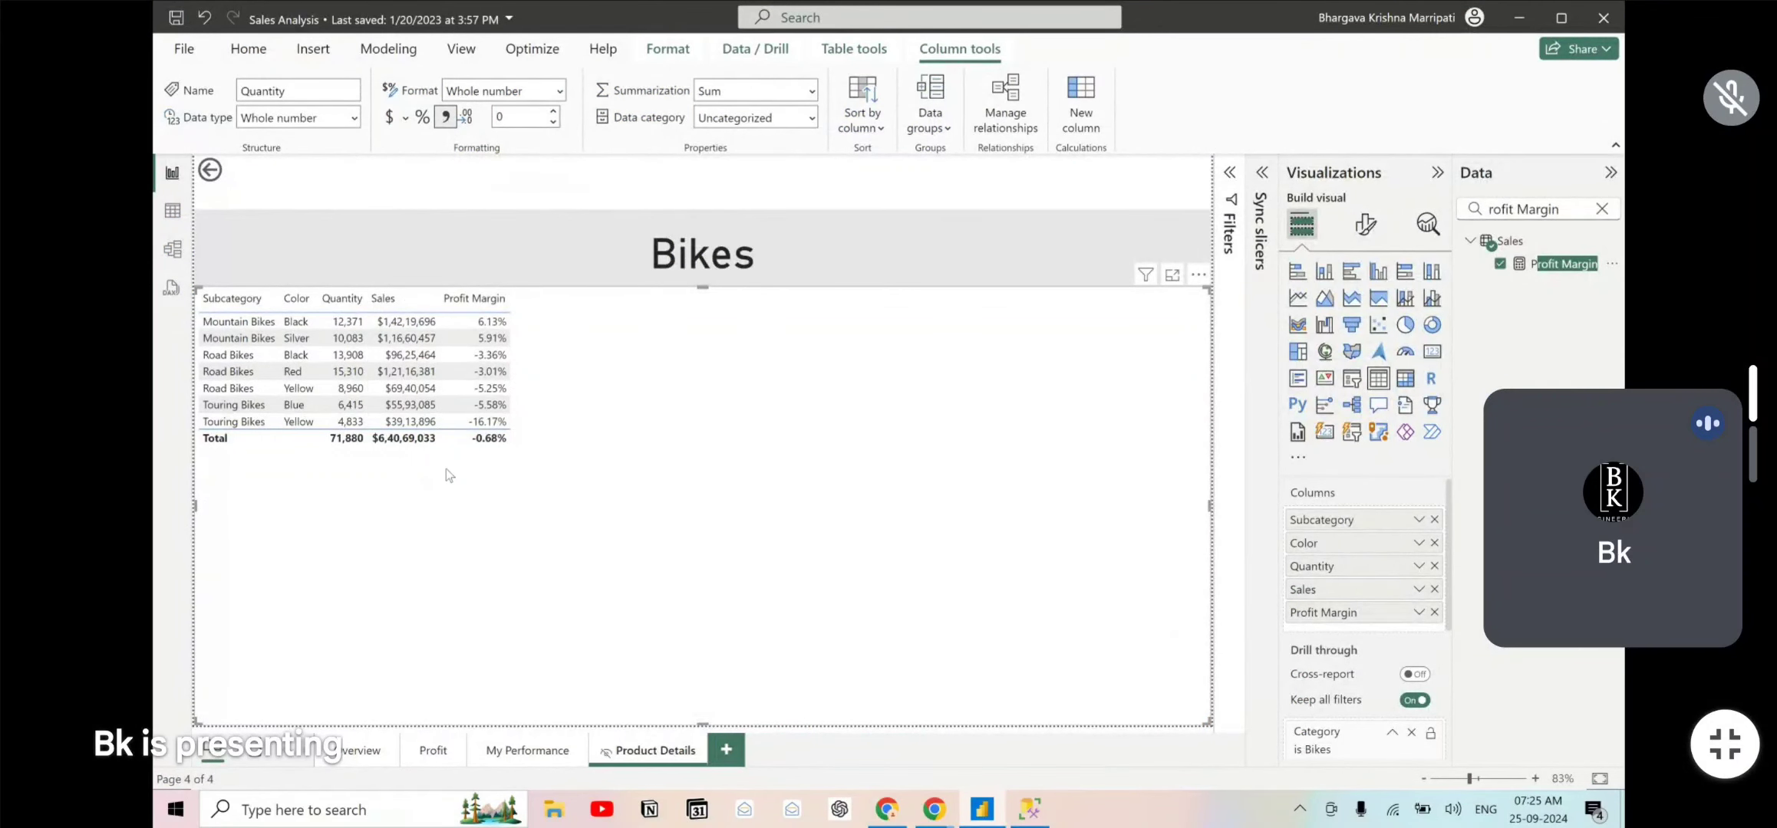
{"action": "key", "text": "alt+Tab"}
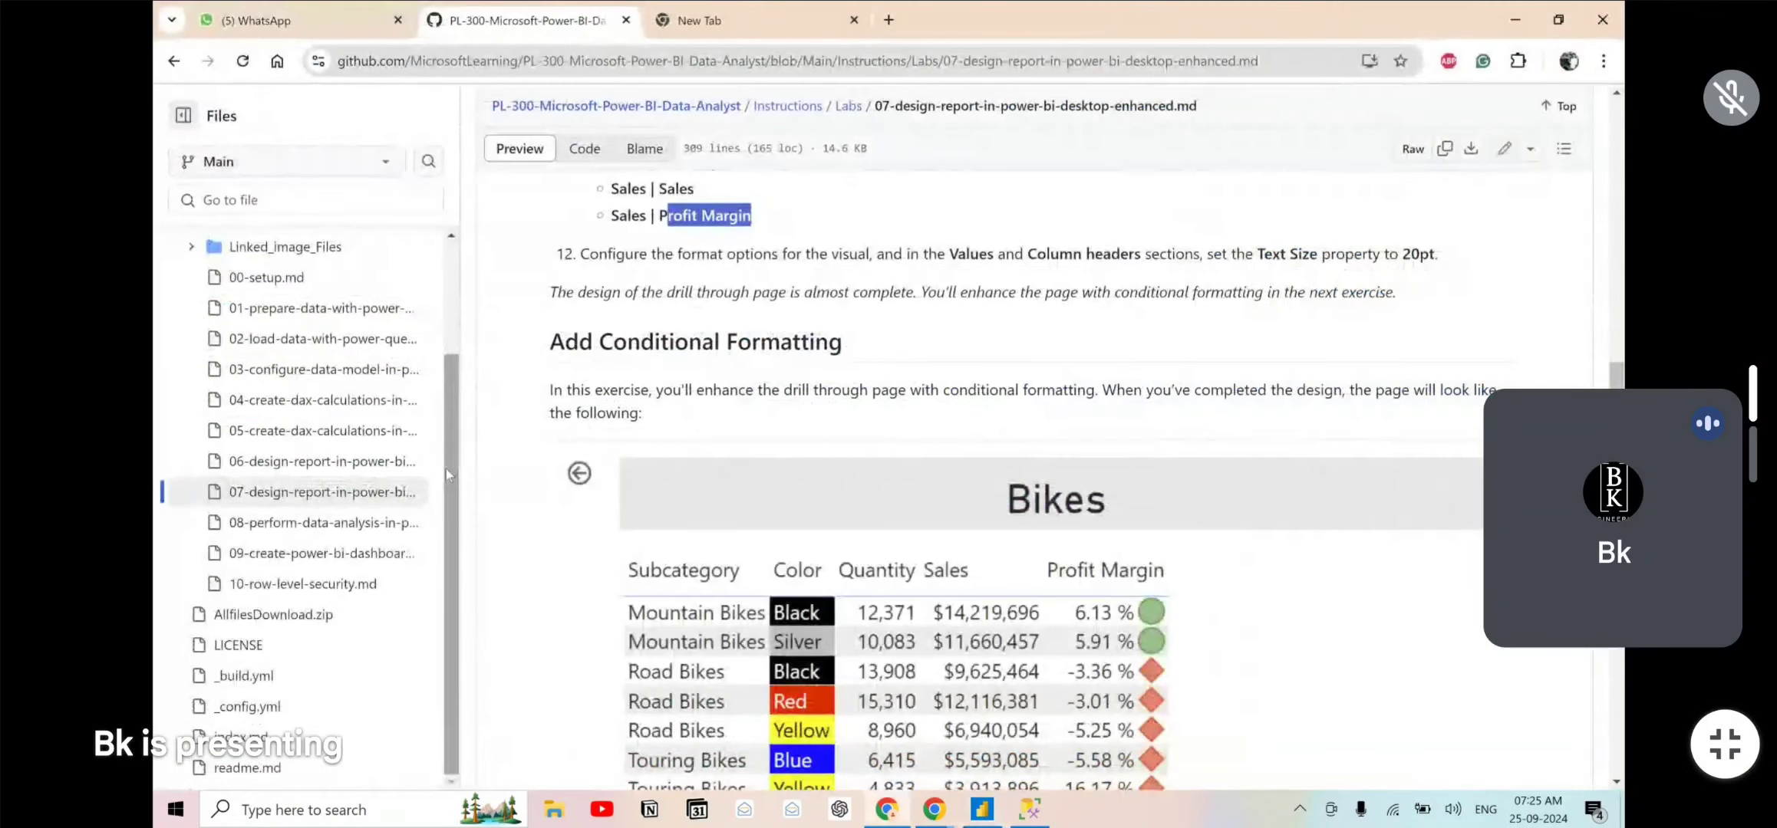
{"action": "scroll", "coordinate": [445, 470], "scroll_direction": "up", "scroll_amount": 2}
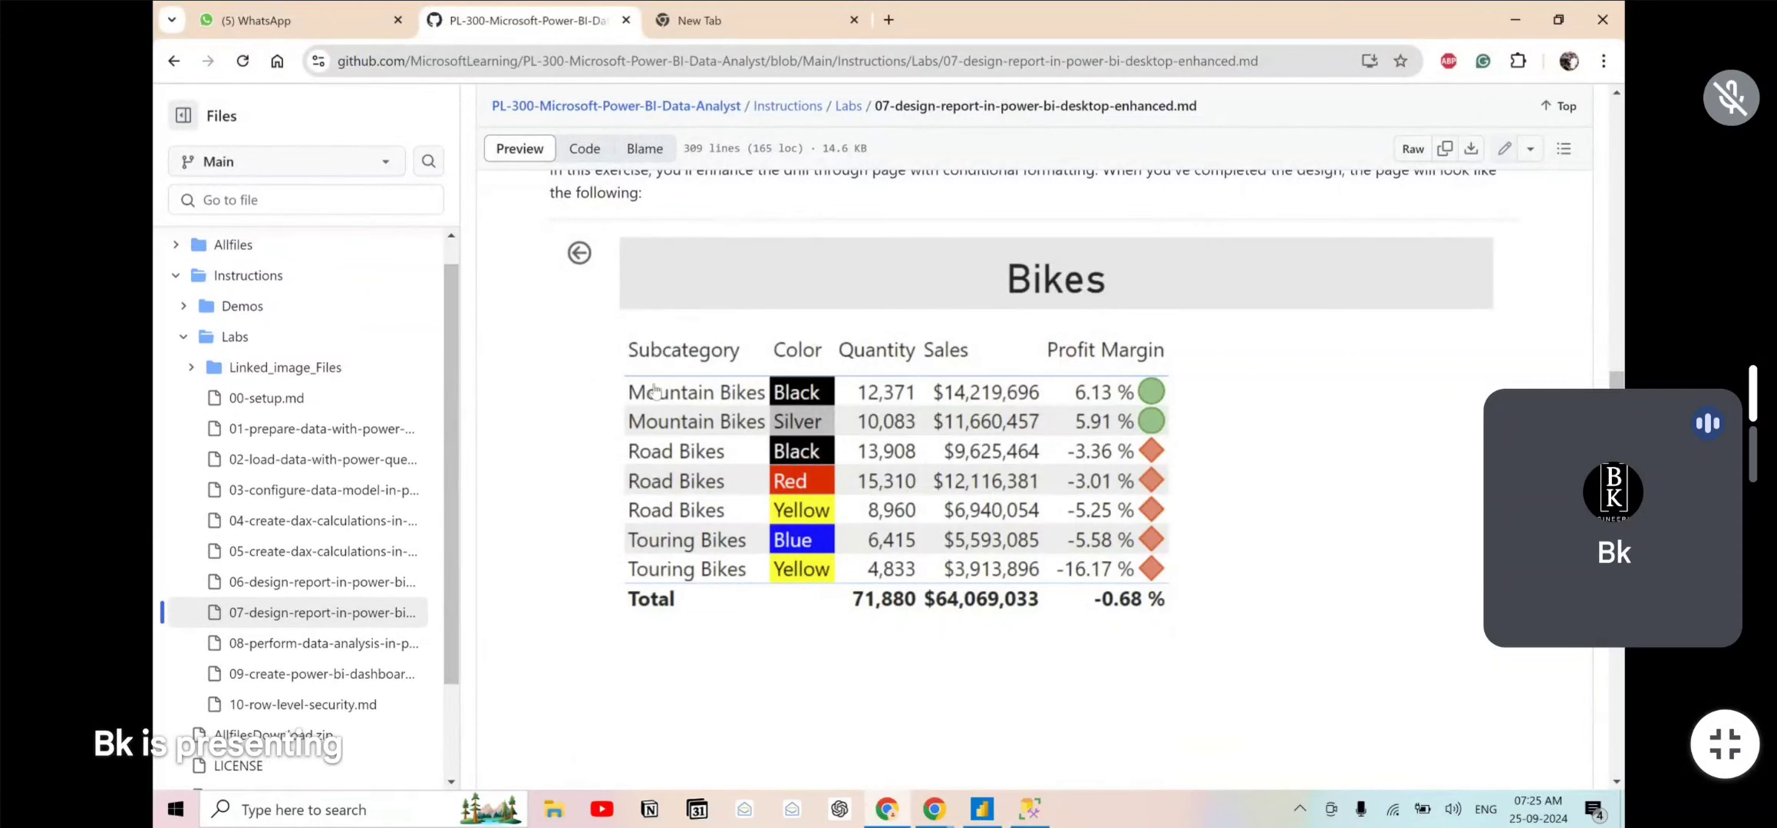
{"action": "scroll", "coordinate": [657, 391], "scroll_direction": "up", "scroll_amount": 2}
{"action": "scroll", "coordinate": [656, 392], "scroll_direction": "down", "scroll_amount": 8}
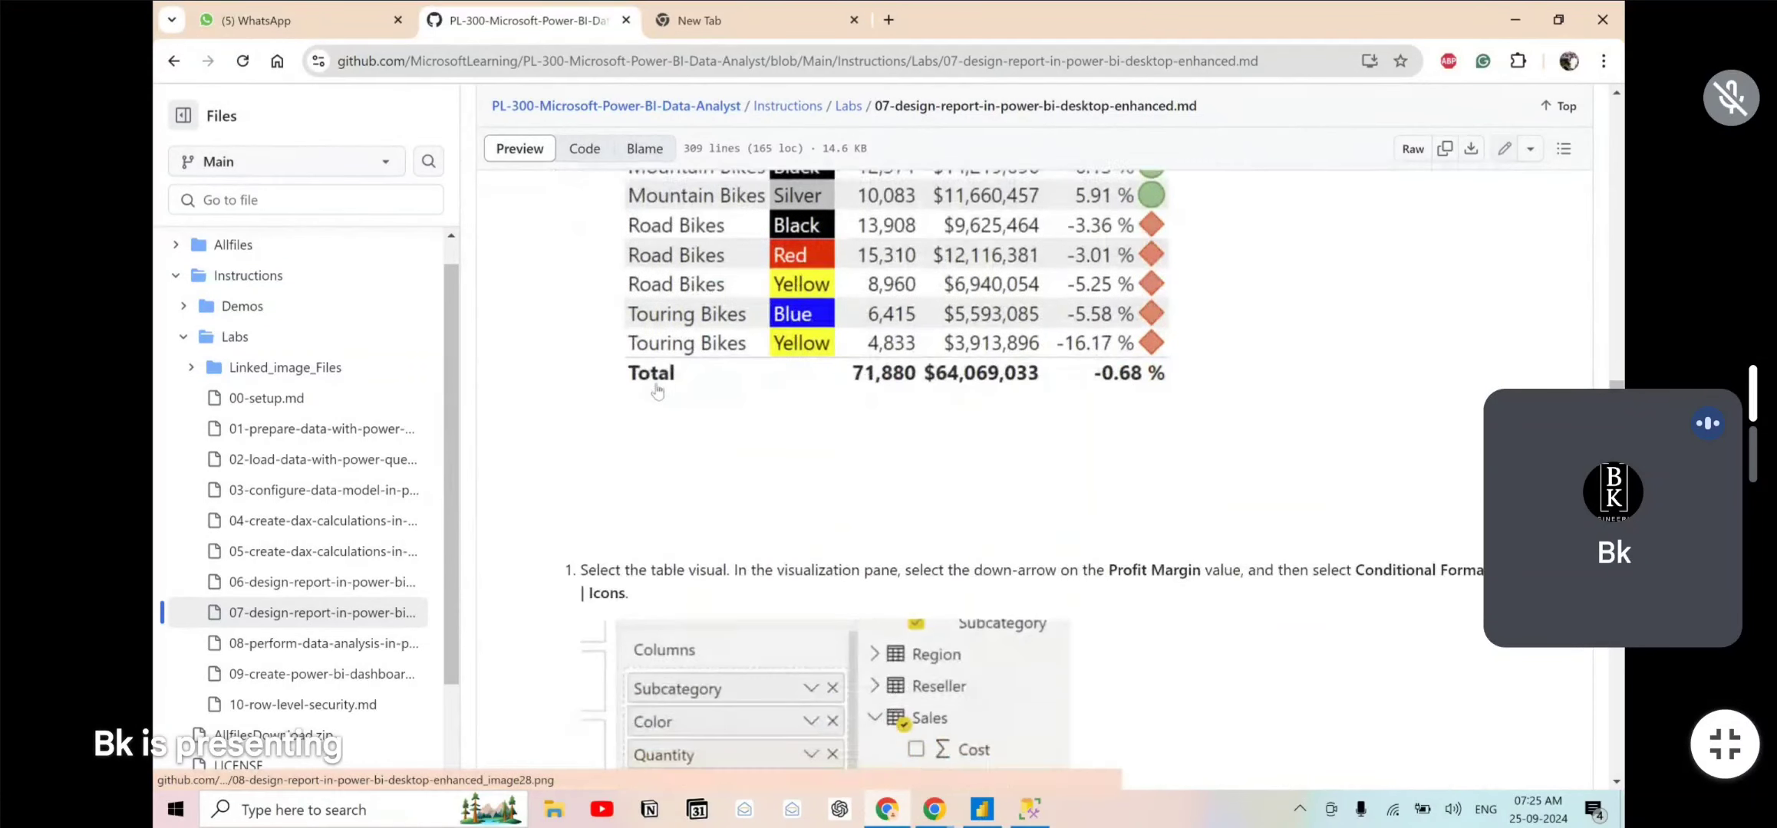
{"action": "scroll", "coordinate": [657, 392], "scroll_direction": "down", "scroll_amount": 1}
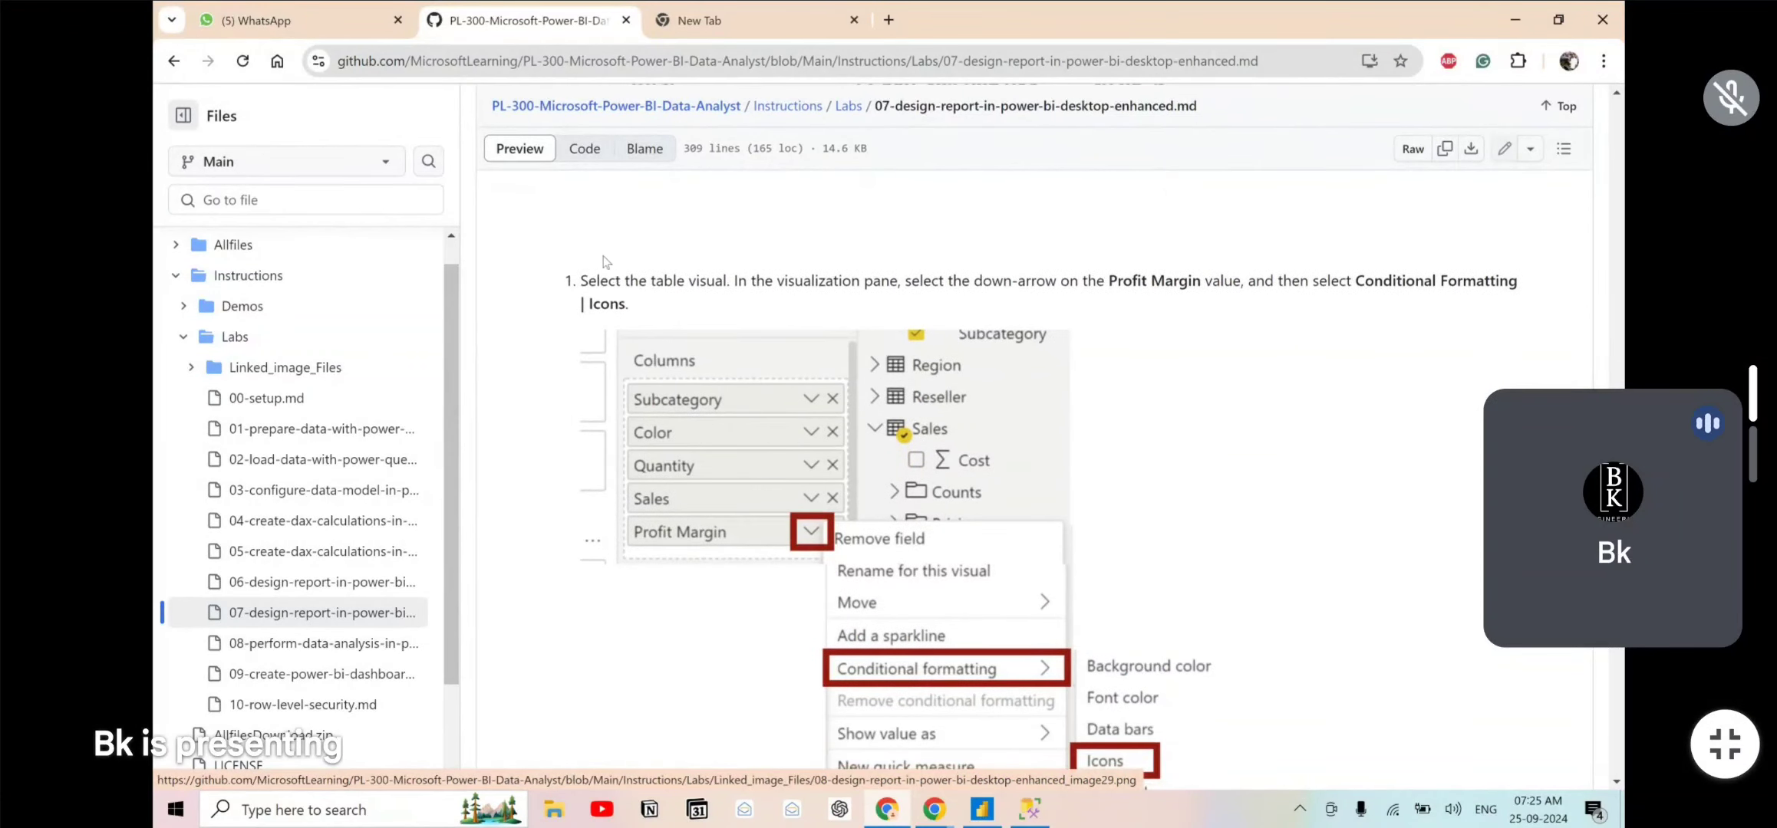
{"action": "left_click_drag", "start_coordinate": [588, 281], "coordinate": [867, 282]}
{"action": "key", "text": "alt+Tab"}
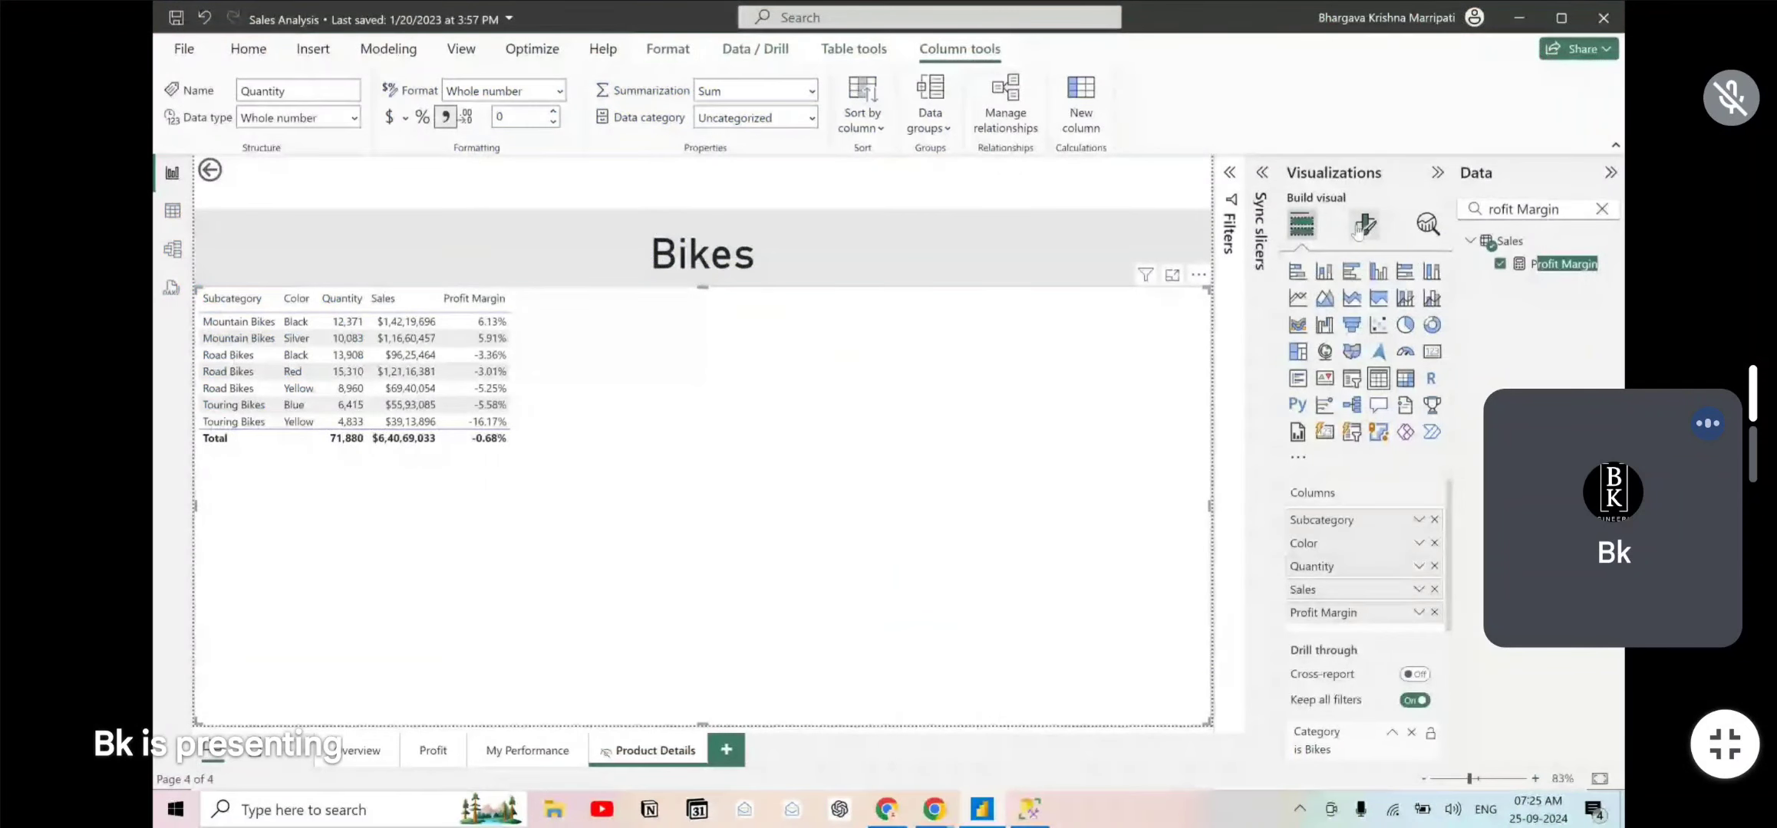
{"action": "key", "text": "alt+Tab"}
{"action": "scroll", "coordinate": [1187, 267], "scroll_direction": "down", "scroll_amount": 1}
{"action": "scroll", "coordinate": [1188, 267], "scroll_direction": "down", "scroll_amount": 1}
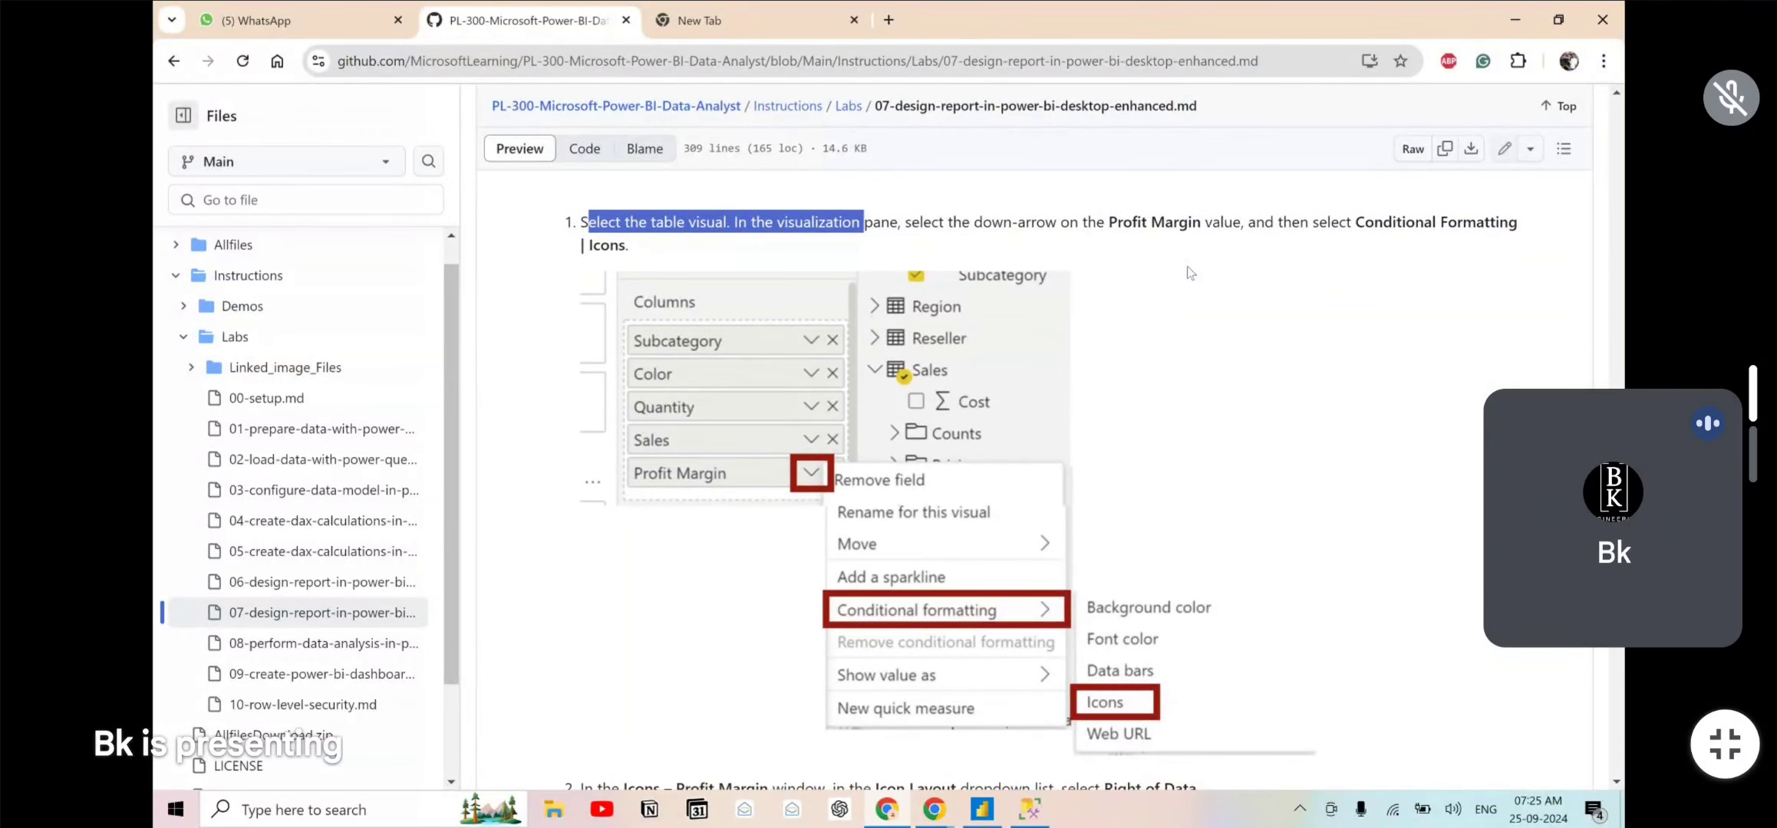
- In Power BI Desktop, open the Icons conditional formatting settings for the table's Profit Margin column and move the dialog clear of the table
{"action": "key", "text": "alt+Tab"}
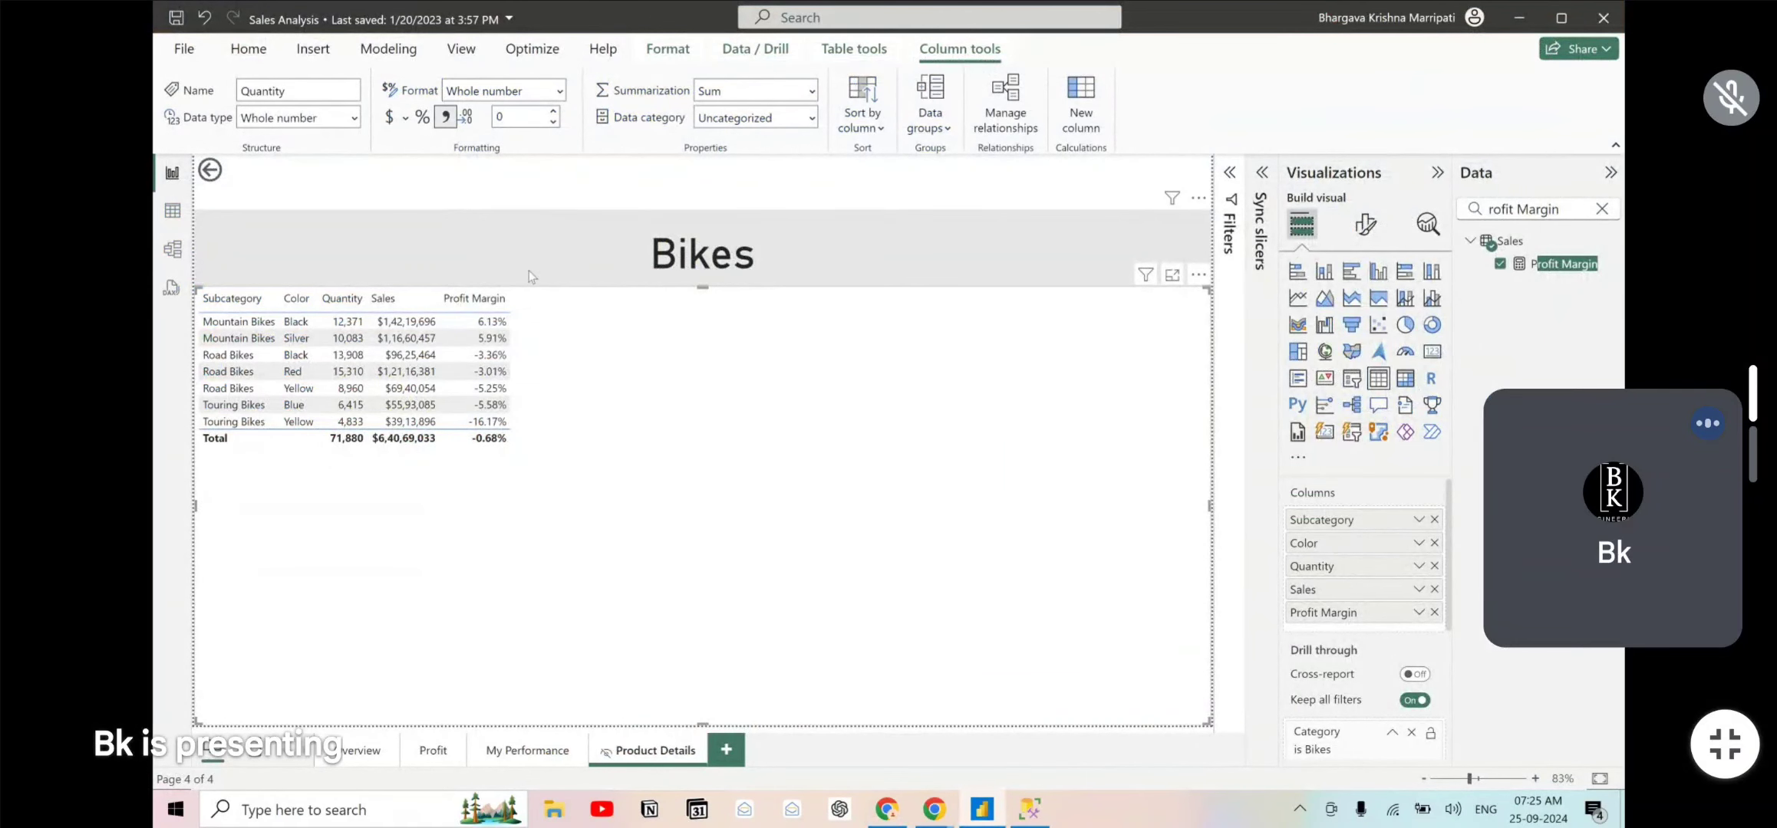
{"action": "right_click", "coordinate": [485, 306]}
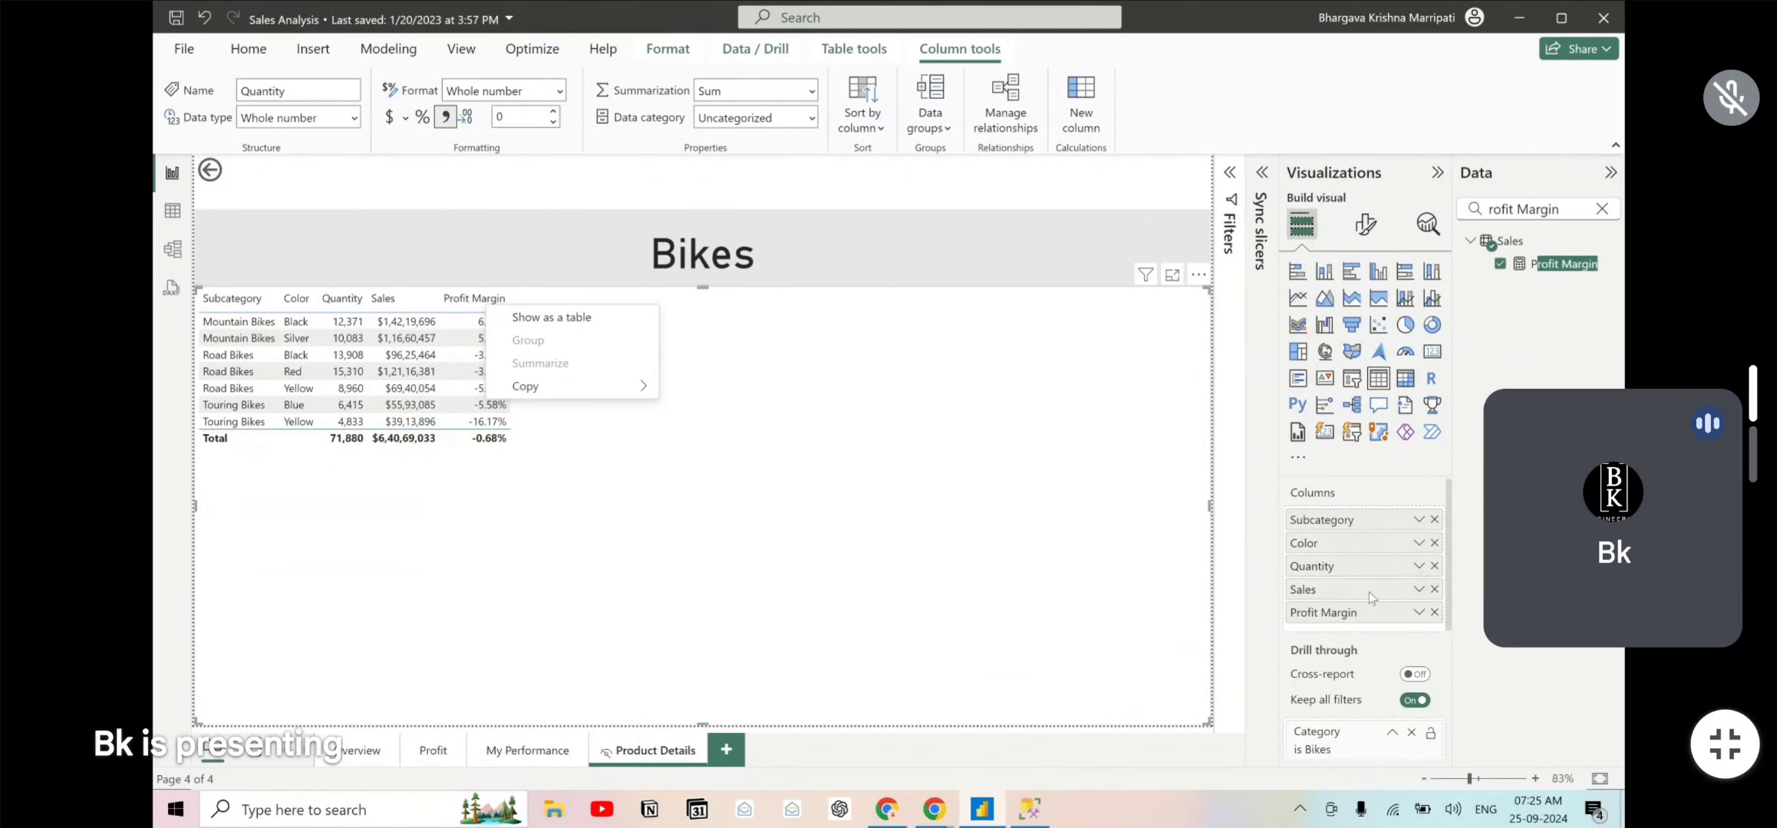
{"action": "left_click", "coordinate": [1418, 613]}
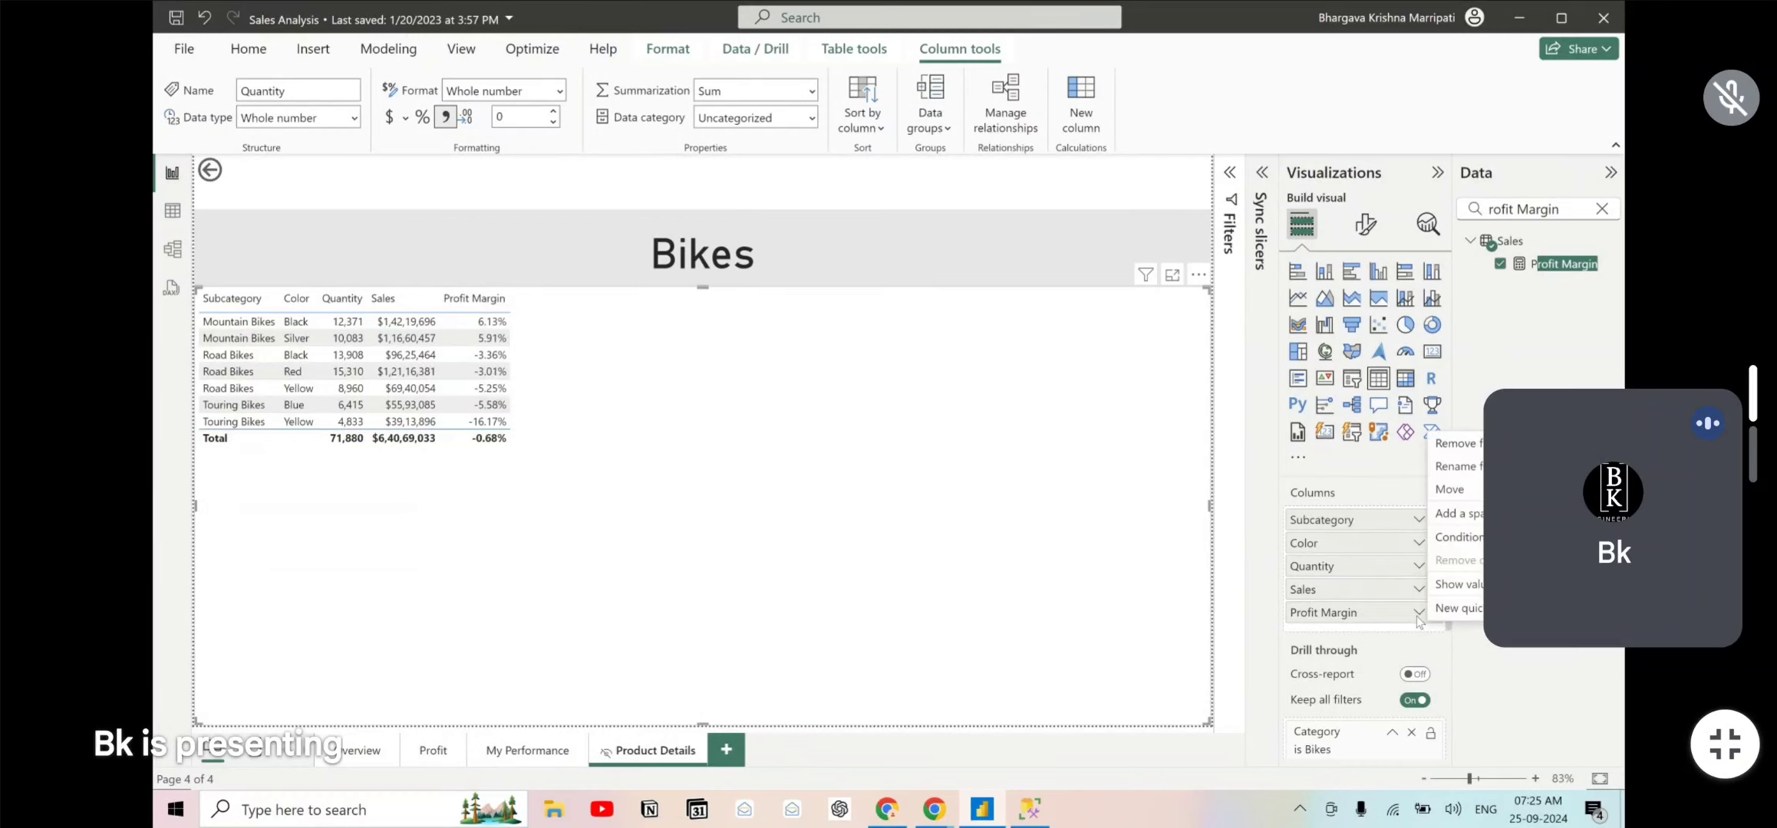
{"action": "mouse_move", "coordinate": [1453, 537]}
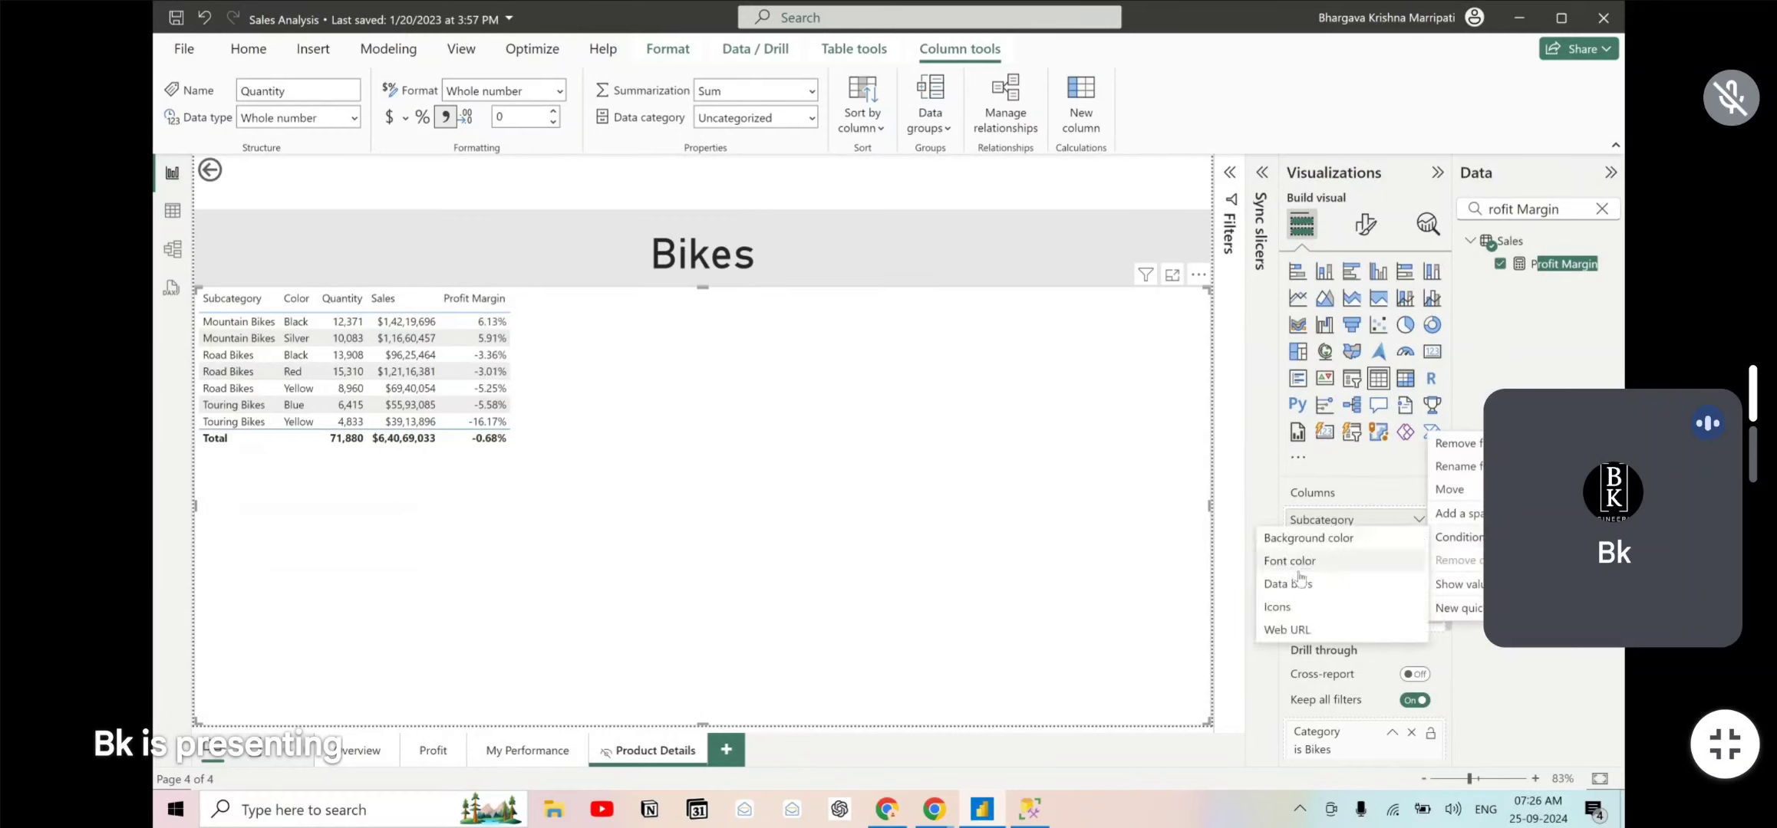
{"action": "left_click", "coordinate": [1299, 606]}
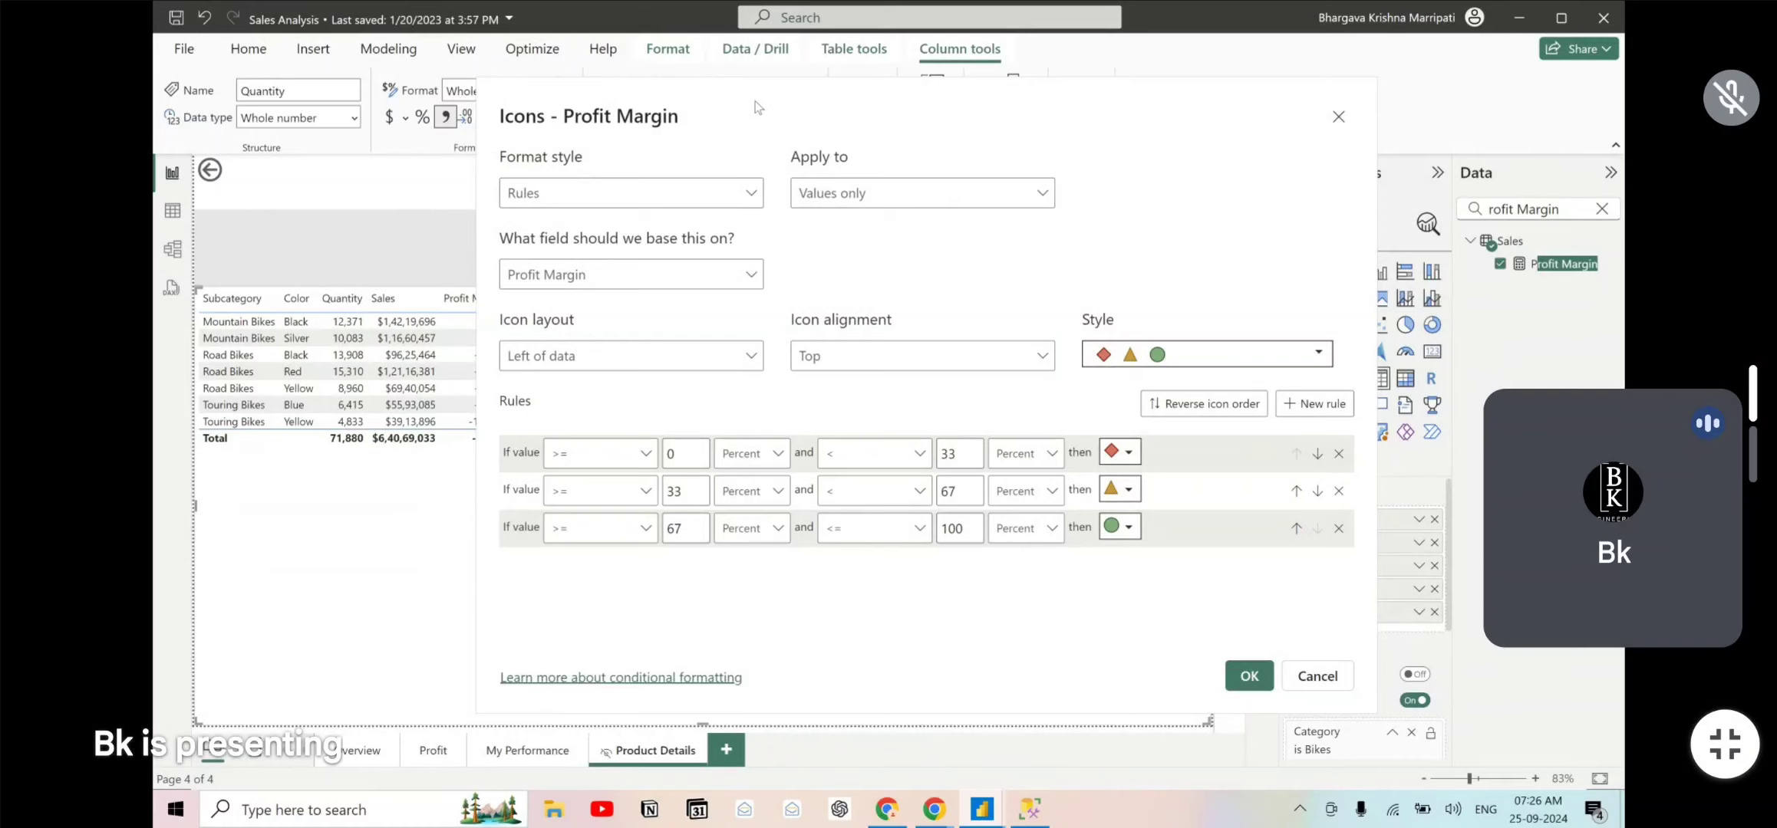
{"action": "left_click_drag", "start_coordinate": [755, 102], "coordinate": [890, 114]}
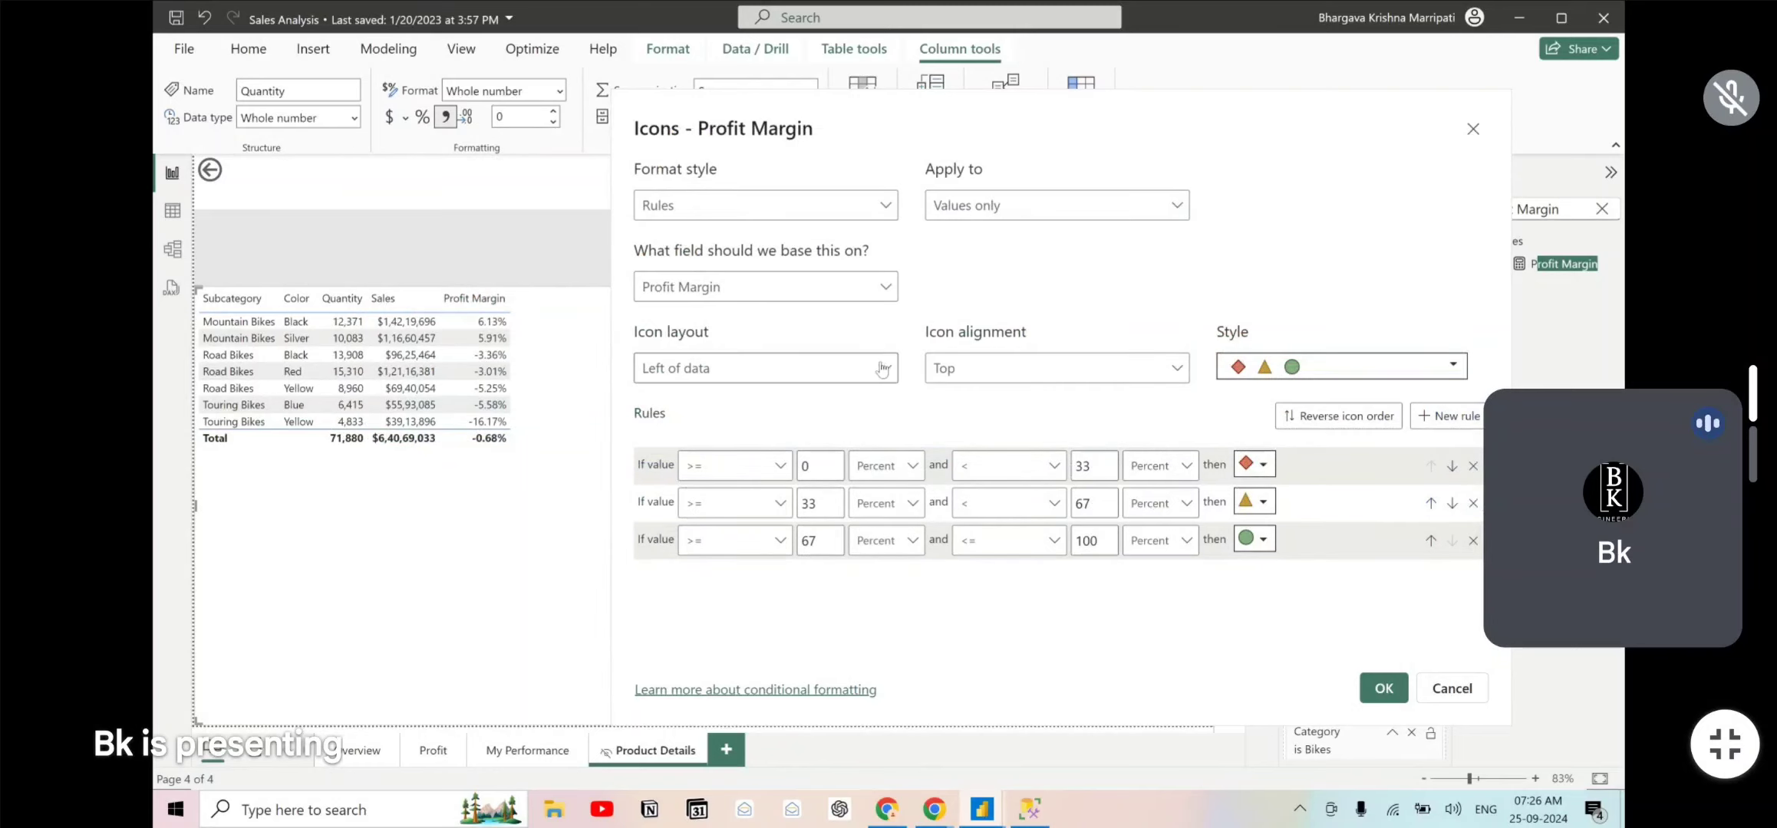
- Read the second conditional formatting instruction in Chrome, then in Power BI Desktop set the Profit Margin icon layout to Right of data
{"action": "key", "text": "alt+Tab"}
{"action": "left_click", "coordinate": [1190, 269]}
{"action": "scroll", "coordinate": [1193, 268], "scroll_direction": "down", "scroll_amount": 6}
{"action": "scroll", "coordinate": [695, 295], "scroll_direction": "up", "scroll_amount": 1}
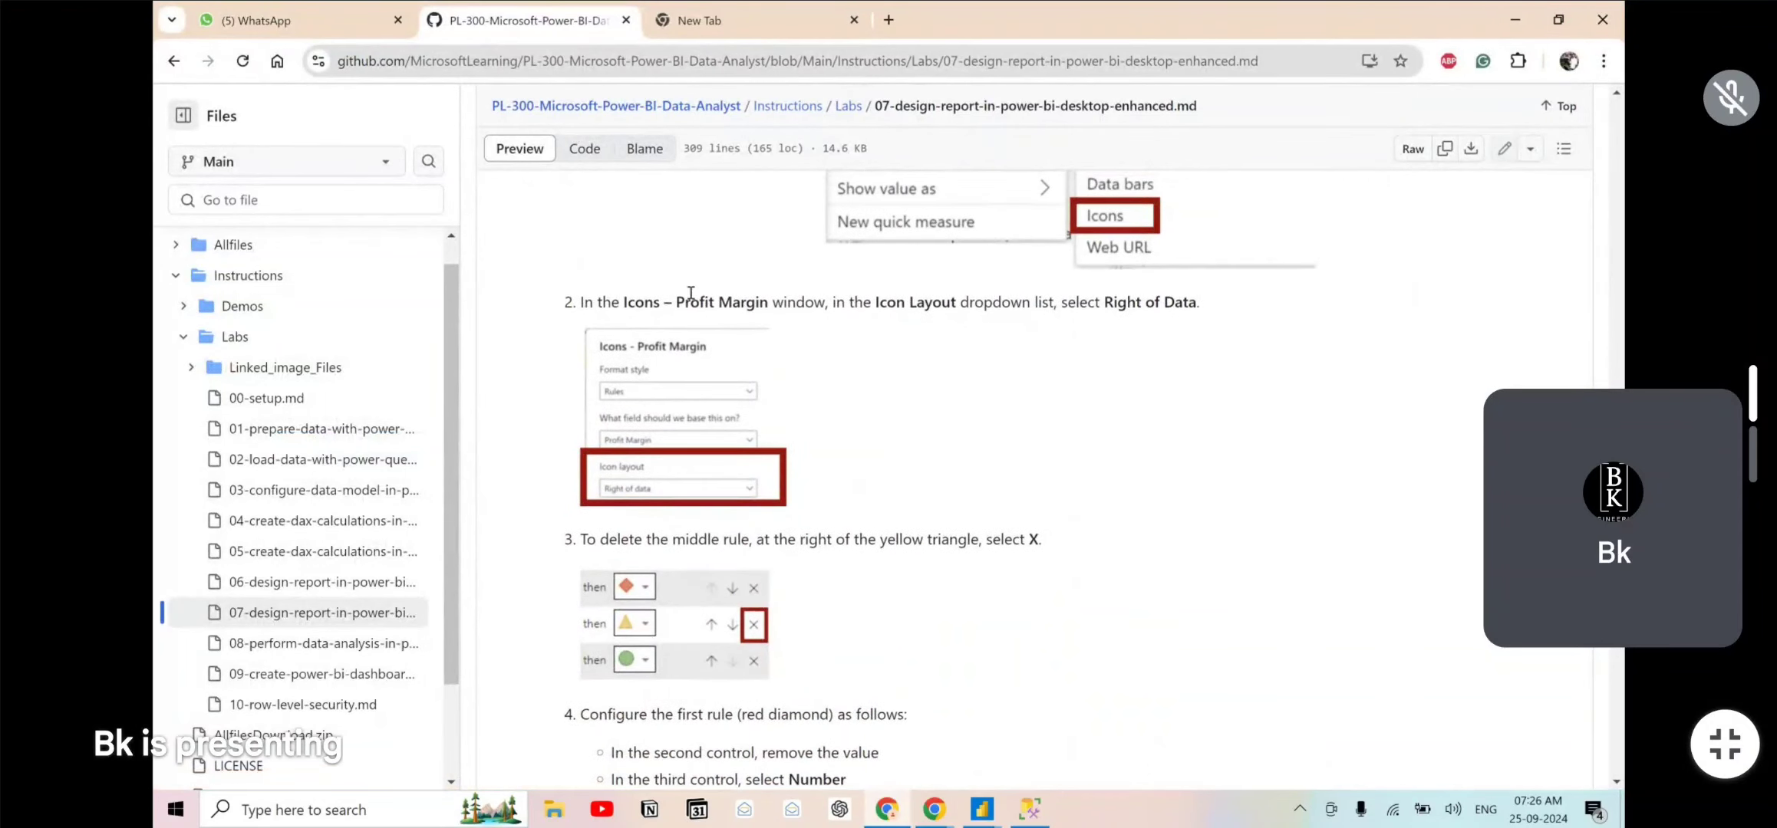
{"action": "left_click_drag", "start_coordinate": [618, 299], "coordinate": [768, 303]}
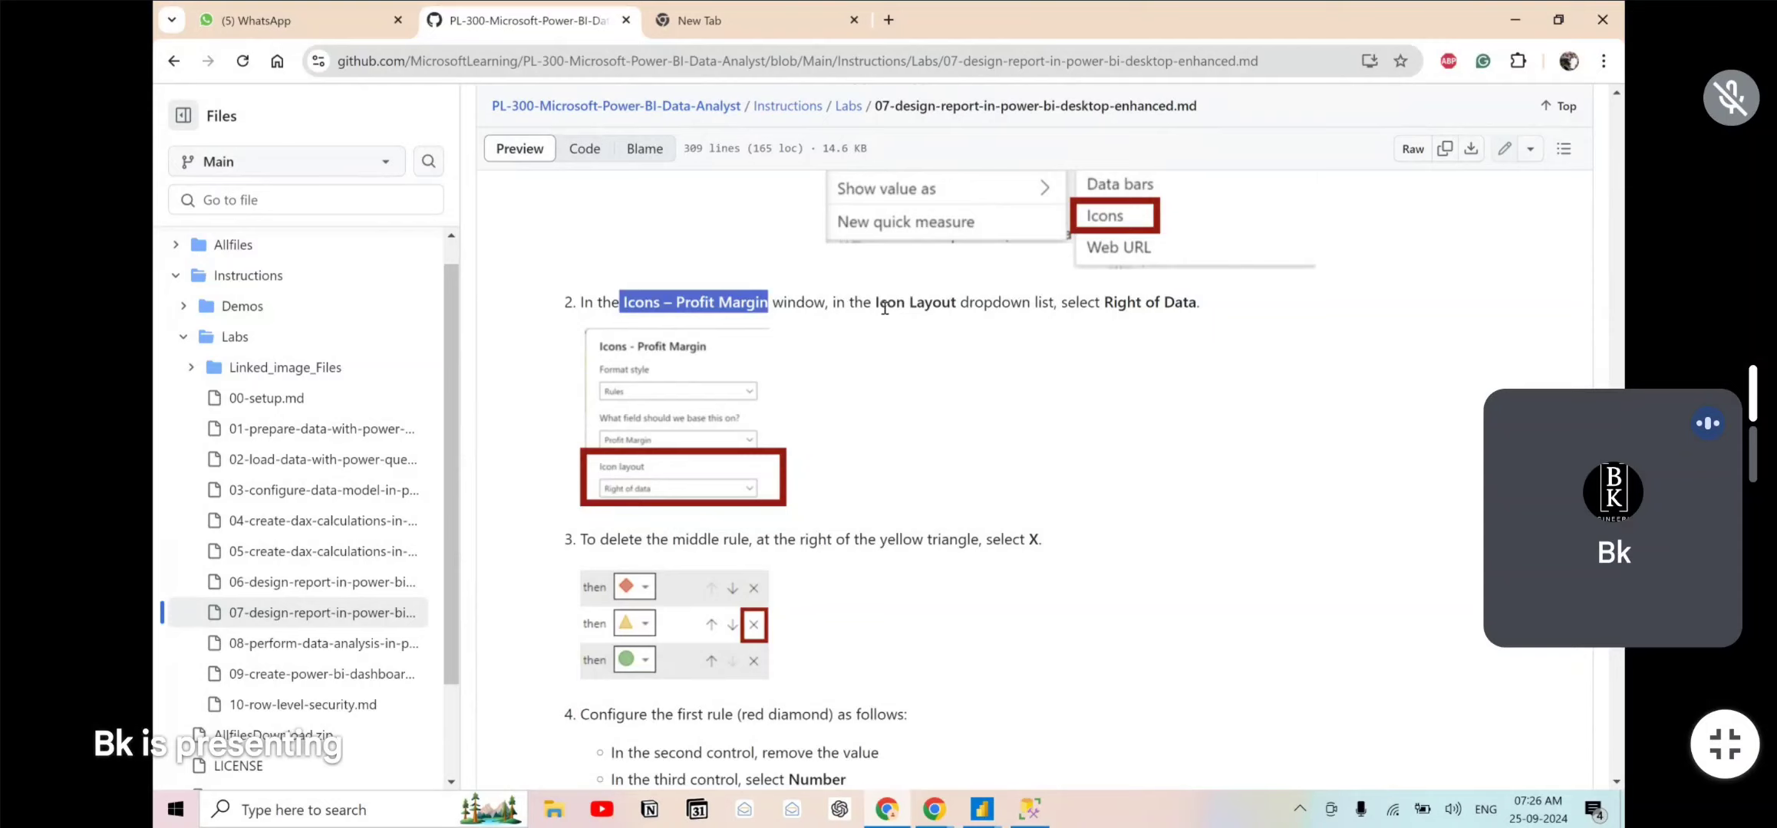
{"action": "left_click_drag", "start_coordinate": [879, 302], "coordinate": [959, 303]}
{"action": "left_click_drag", "start_coordinate": [1105, 302], "coordinate": [1197, 302]}
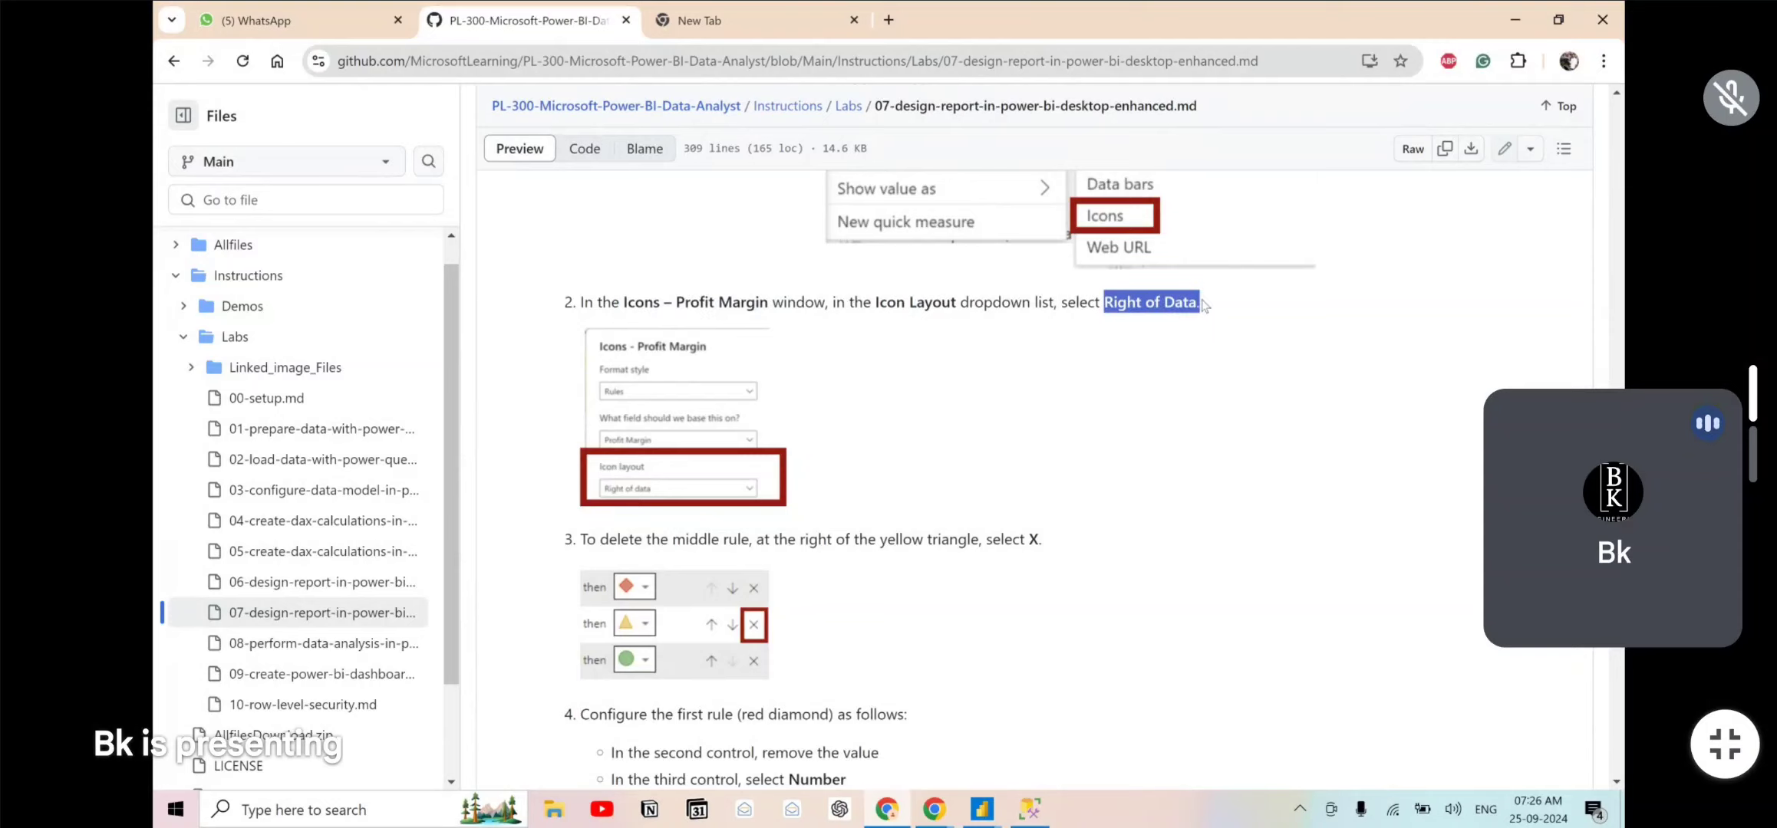
{"action": "key", "text": "alt+Tab"}
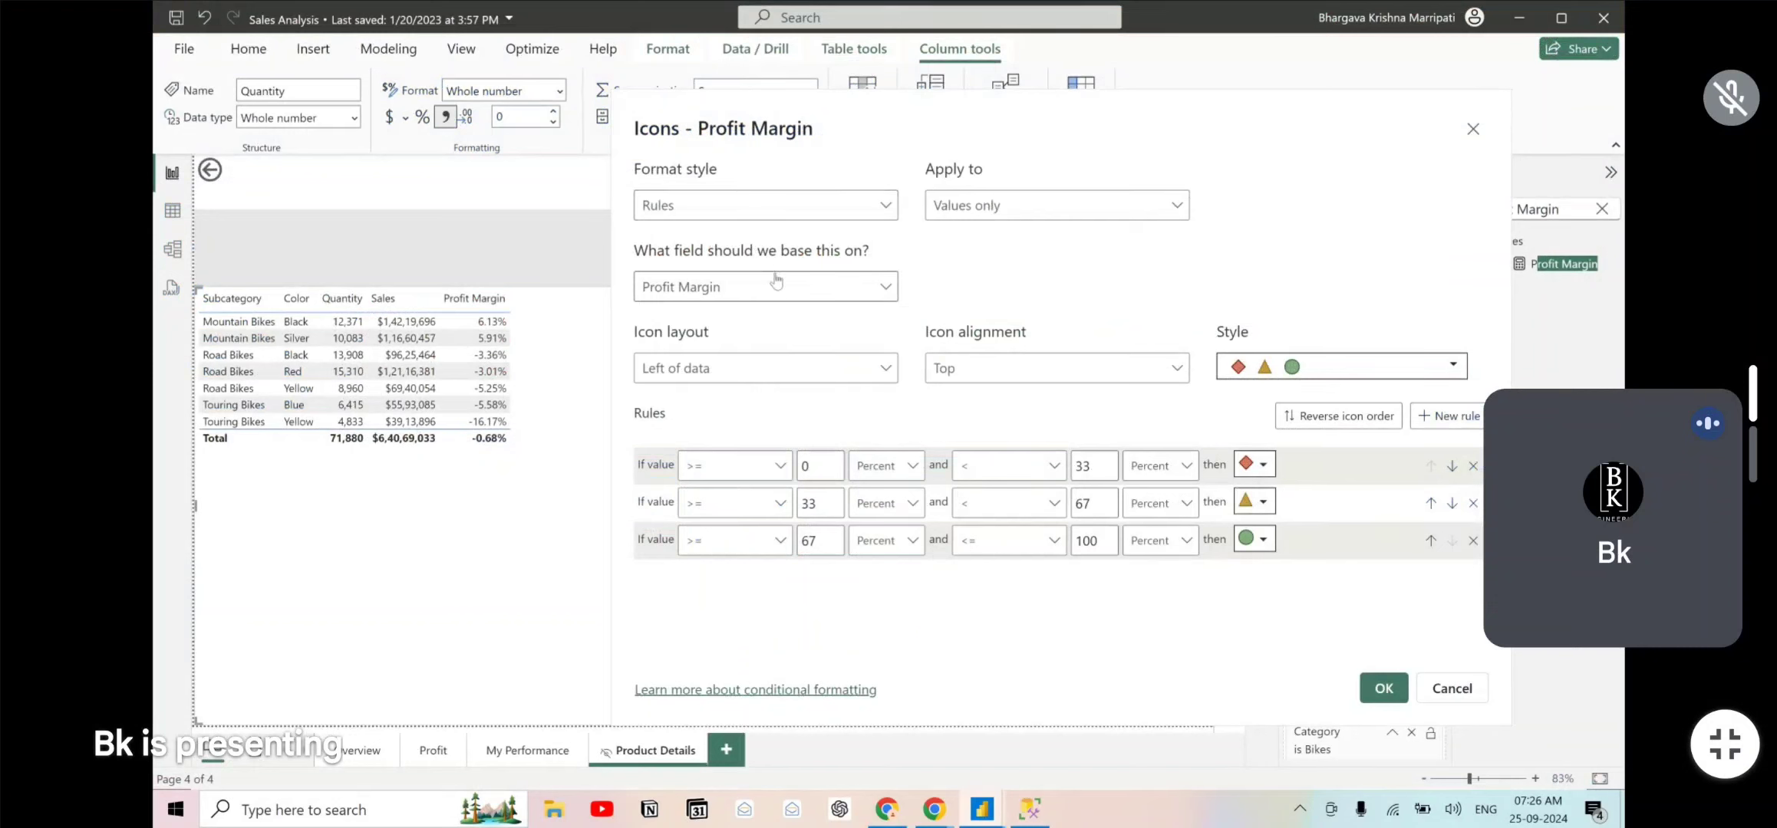
{"action": "left_click", "coordinate": [748, 370]}
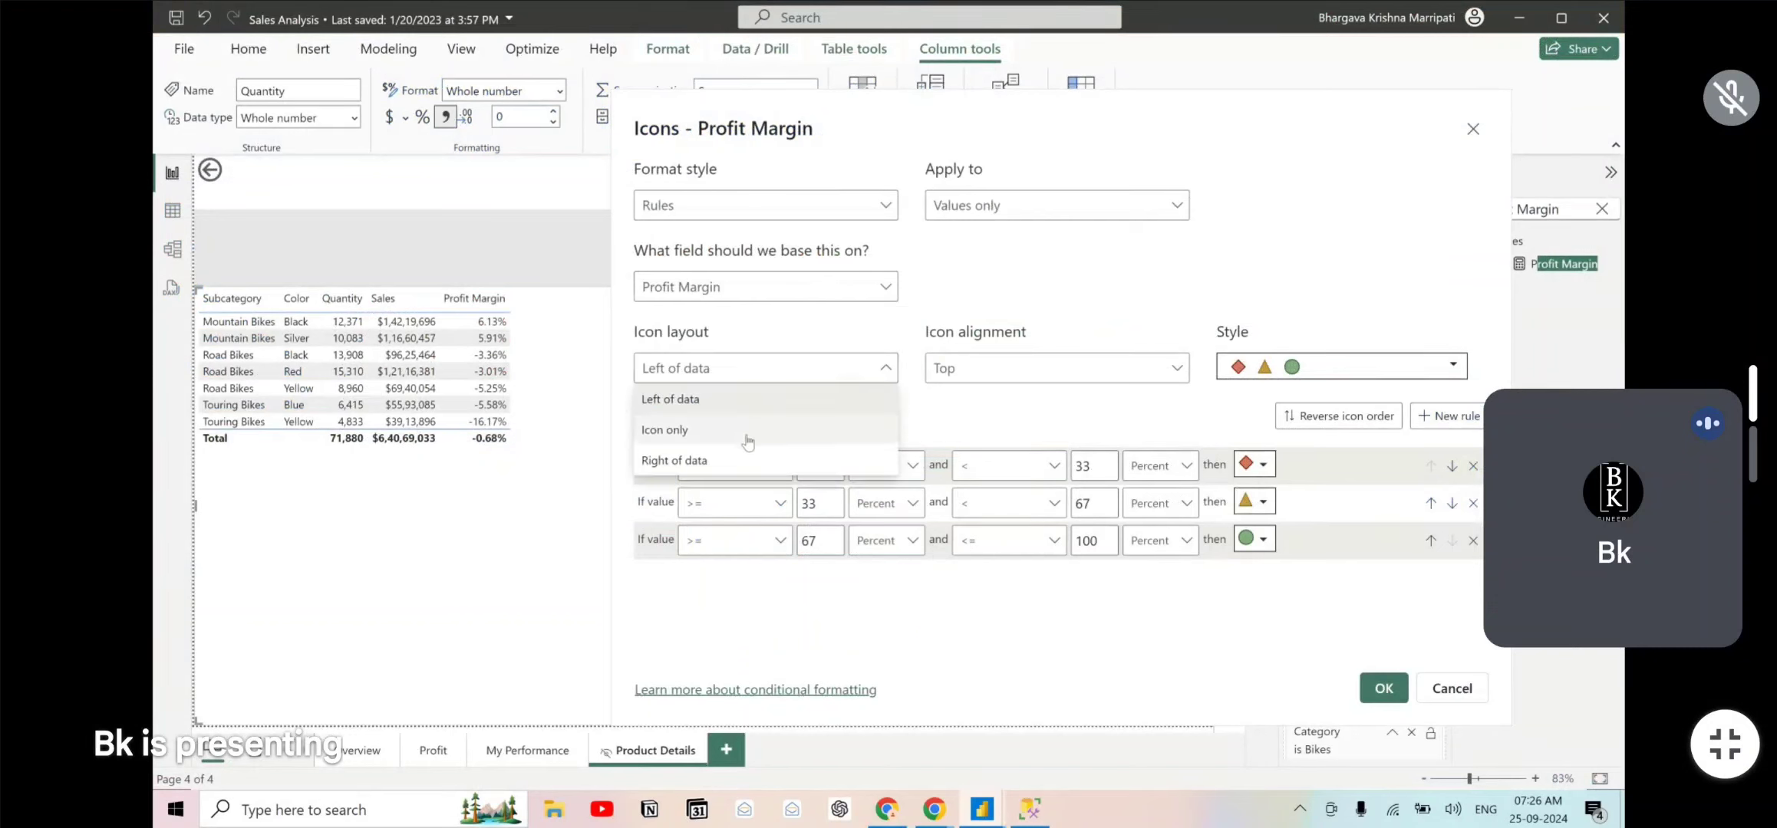
{"action": "left_click", "coordinate": [748, 461]}
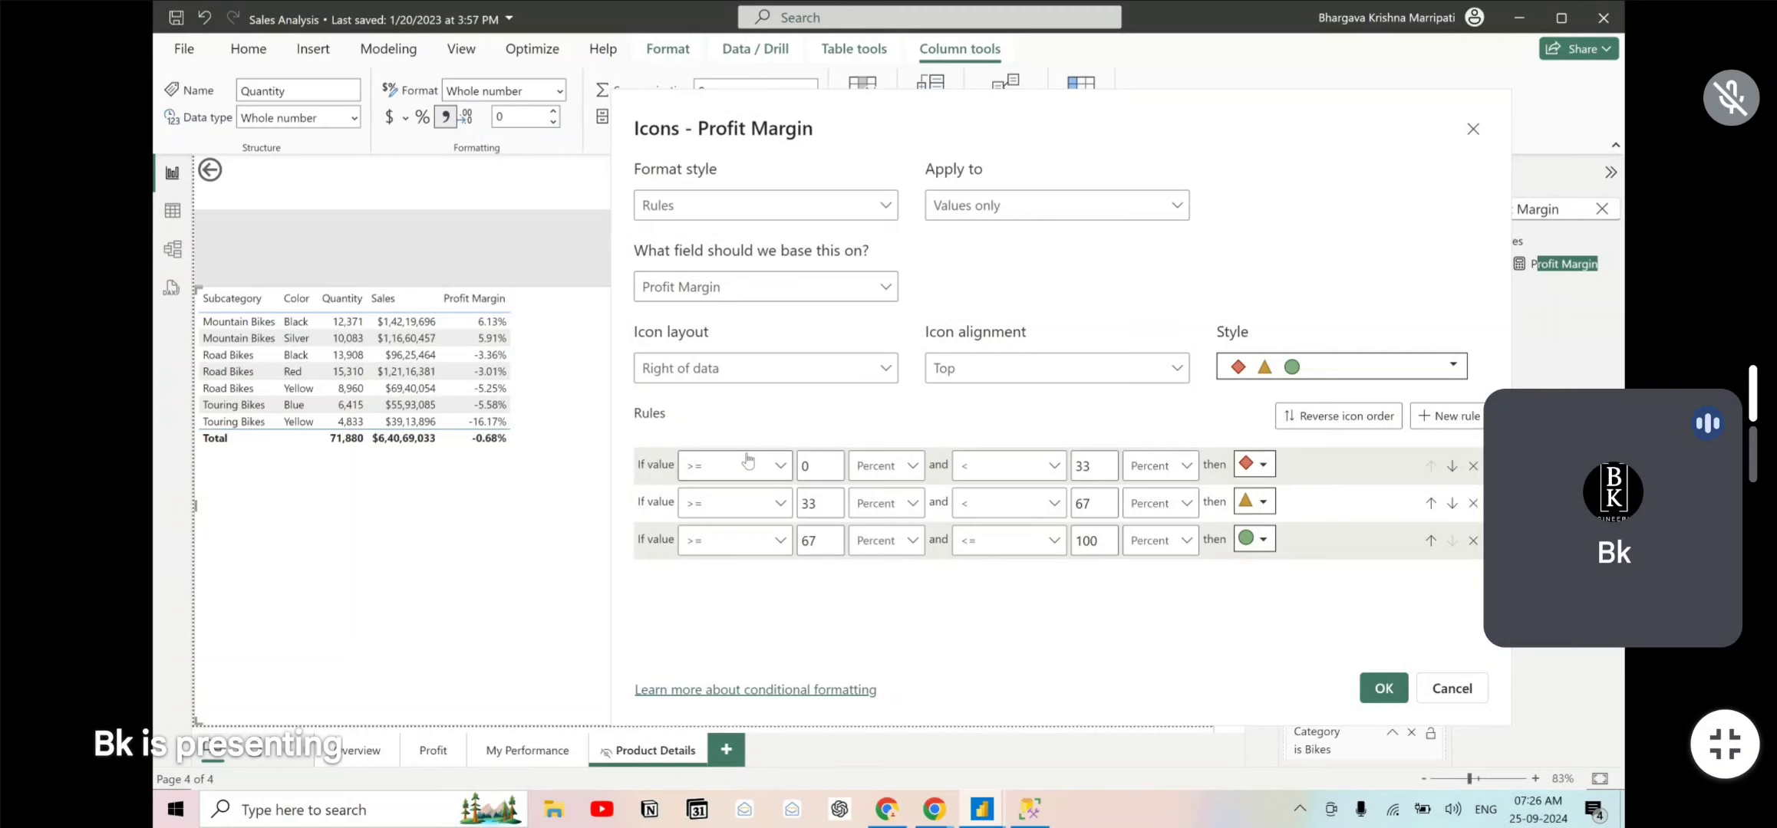
{"action": "left_click", "coordinate": [679, 372]}
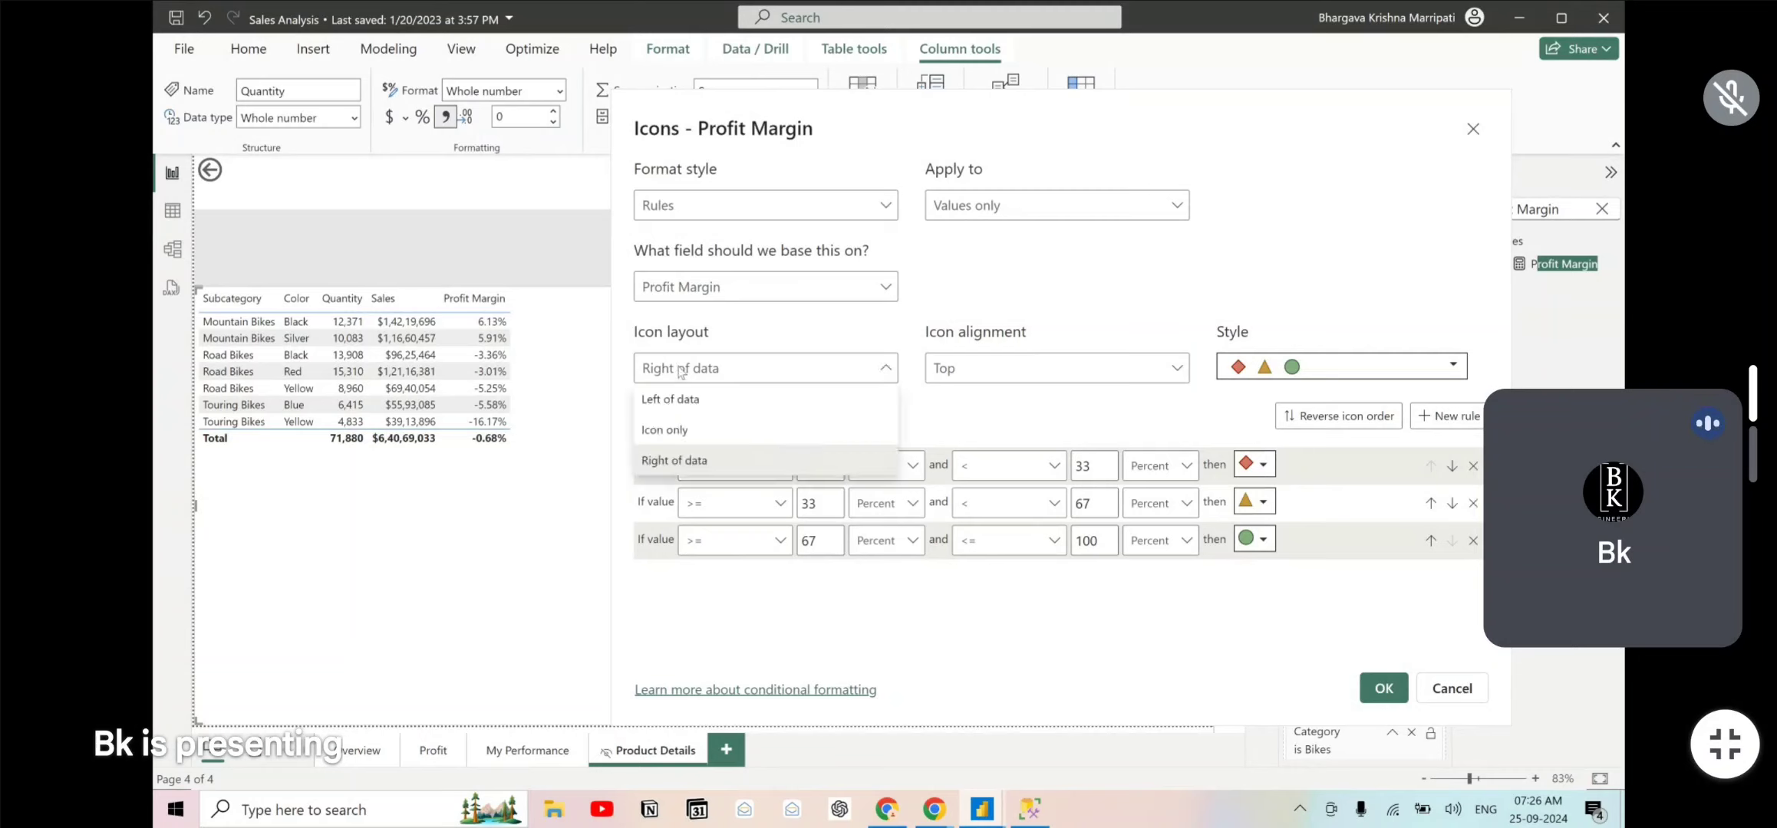
- Choose Right of data as the icon layout, consult the third instruction in Chrome, and delete the yellow triangle rule in Power BI Desktop
{"action": "left_click", "coordinate": [695, 462]}
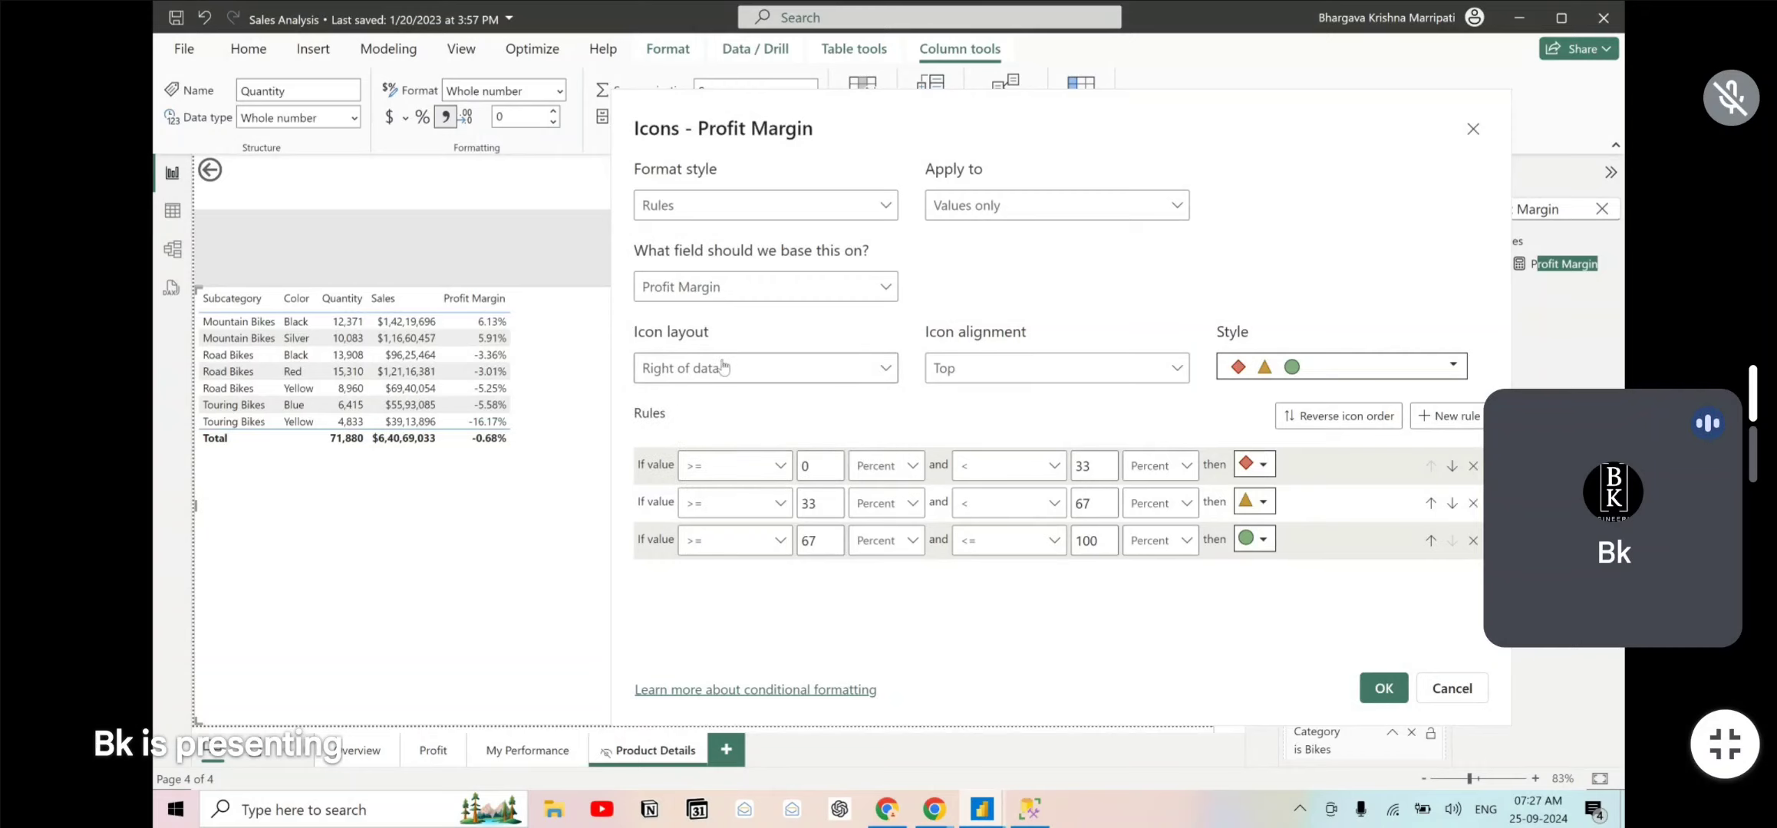
{"action": "key", "text": "alt+Tab"}
{"action": "key", "text": "alt+Tab"}
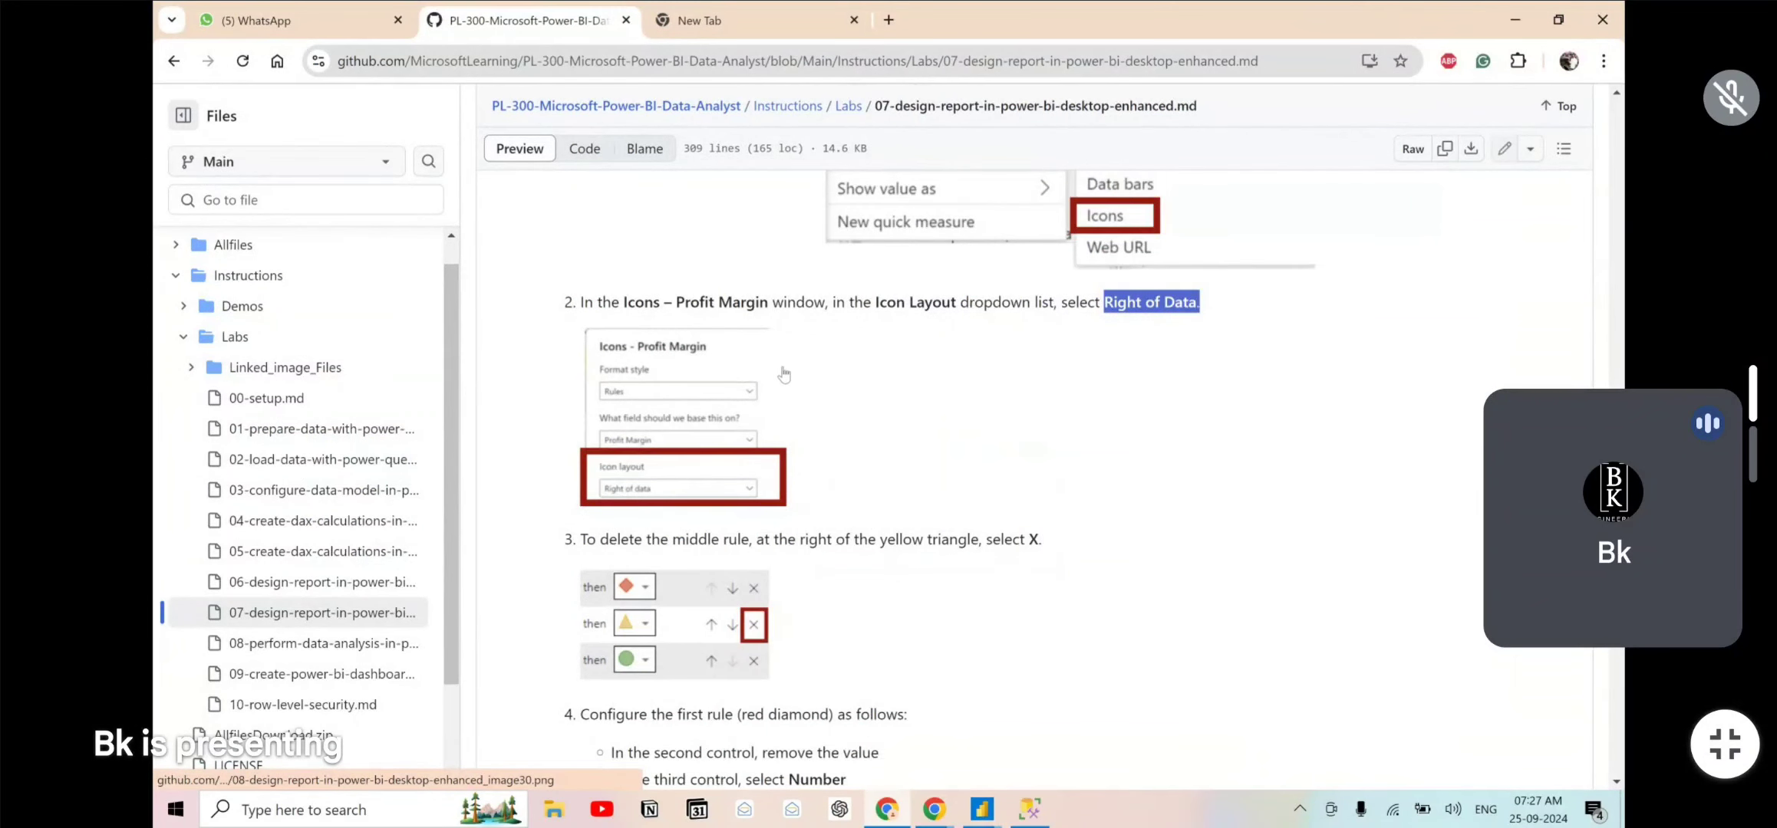
{"action": "scroll", "coordinate": [783, 374], "scroll_direction": "down", "scroll_amount": 1}
{"action": "scroll", "coordinate": [783, 374], "scroll_direction": "down", "scroll_amount": 1}
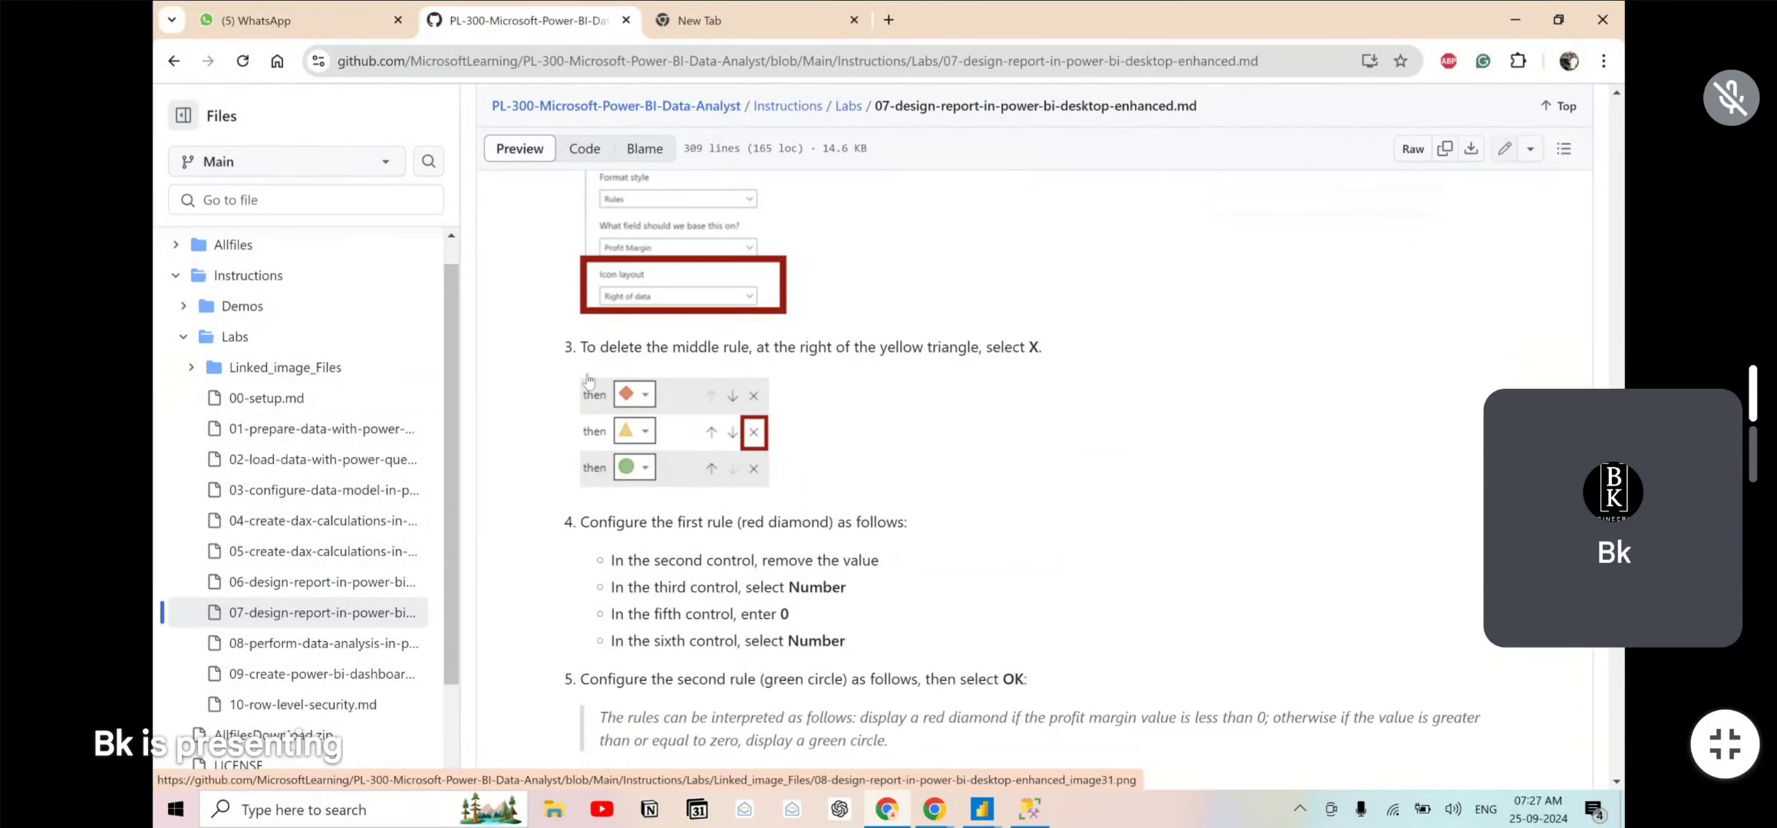
{"action": "key", "text": "alt+Tab"}
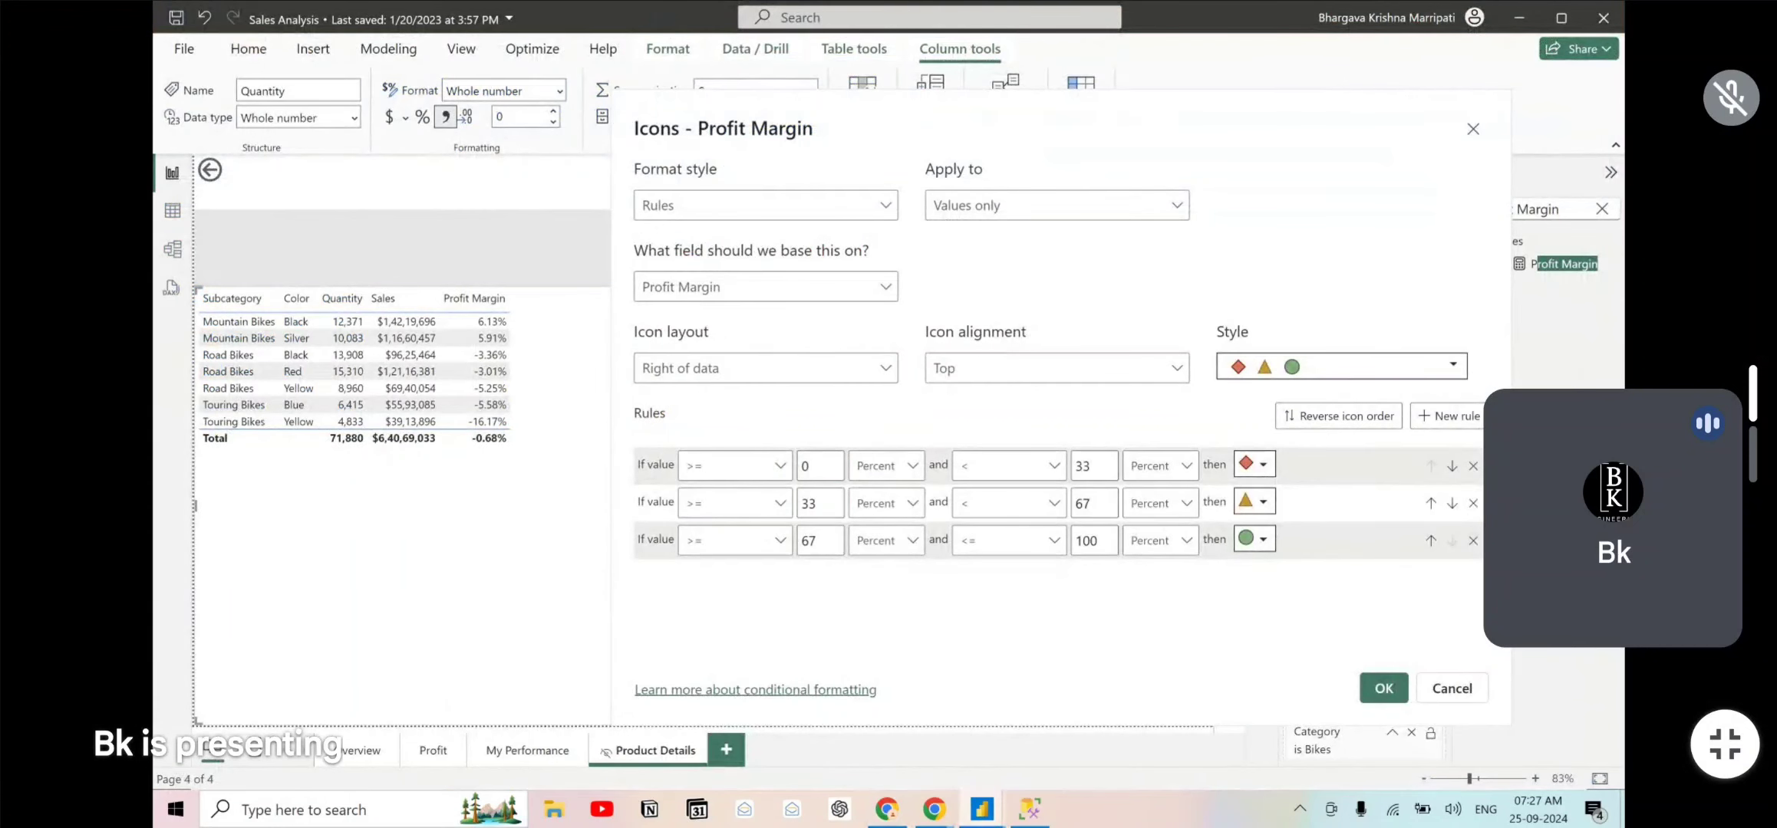
{"action": "left_click", "coordinate": [1473, 504]}
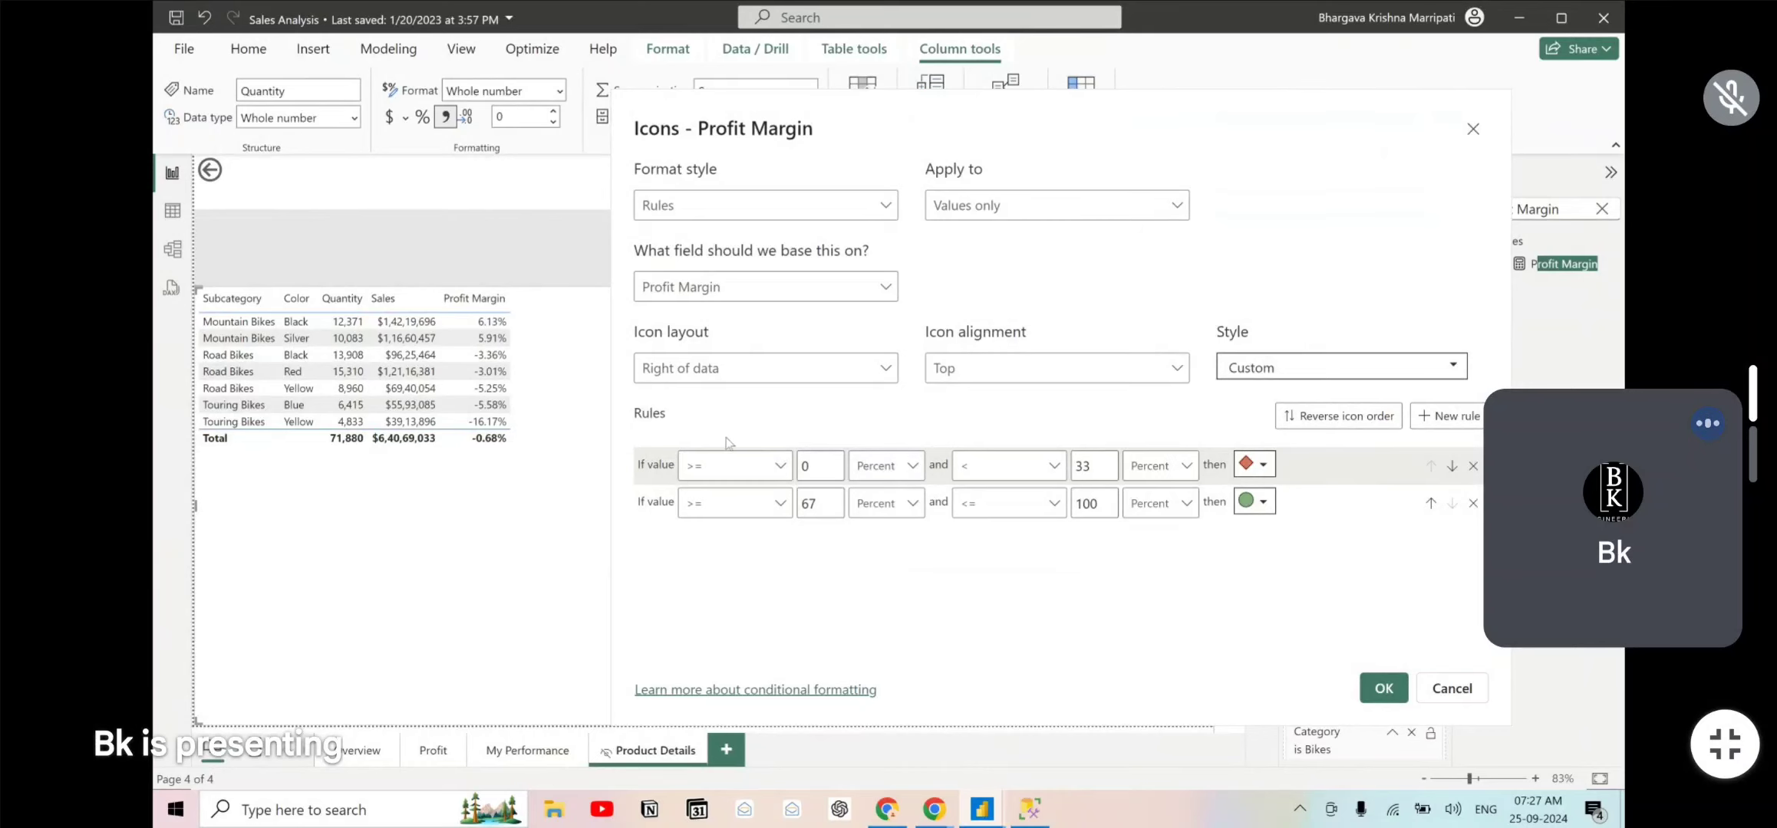
- Switch to Chrome and read the instructions for configuring the red diamond and green circle rules
{"action": "key", "text": "alt+Tab"}
{"action": "left_click", "coordinate": [1188, 303]}
{"action": "scroll", "coordinate": [1188, 302], "scroll_direction": "down", "scroll_amount": 3}
{"action": "scroll", "coordinate": [872, 305], "scroll_direction": "up", "scroll_amount": 1}
{"action": "left_click_drag", "start_coordinate": [674, 374], "coordinate": [880, 332]}
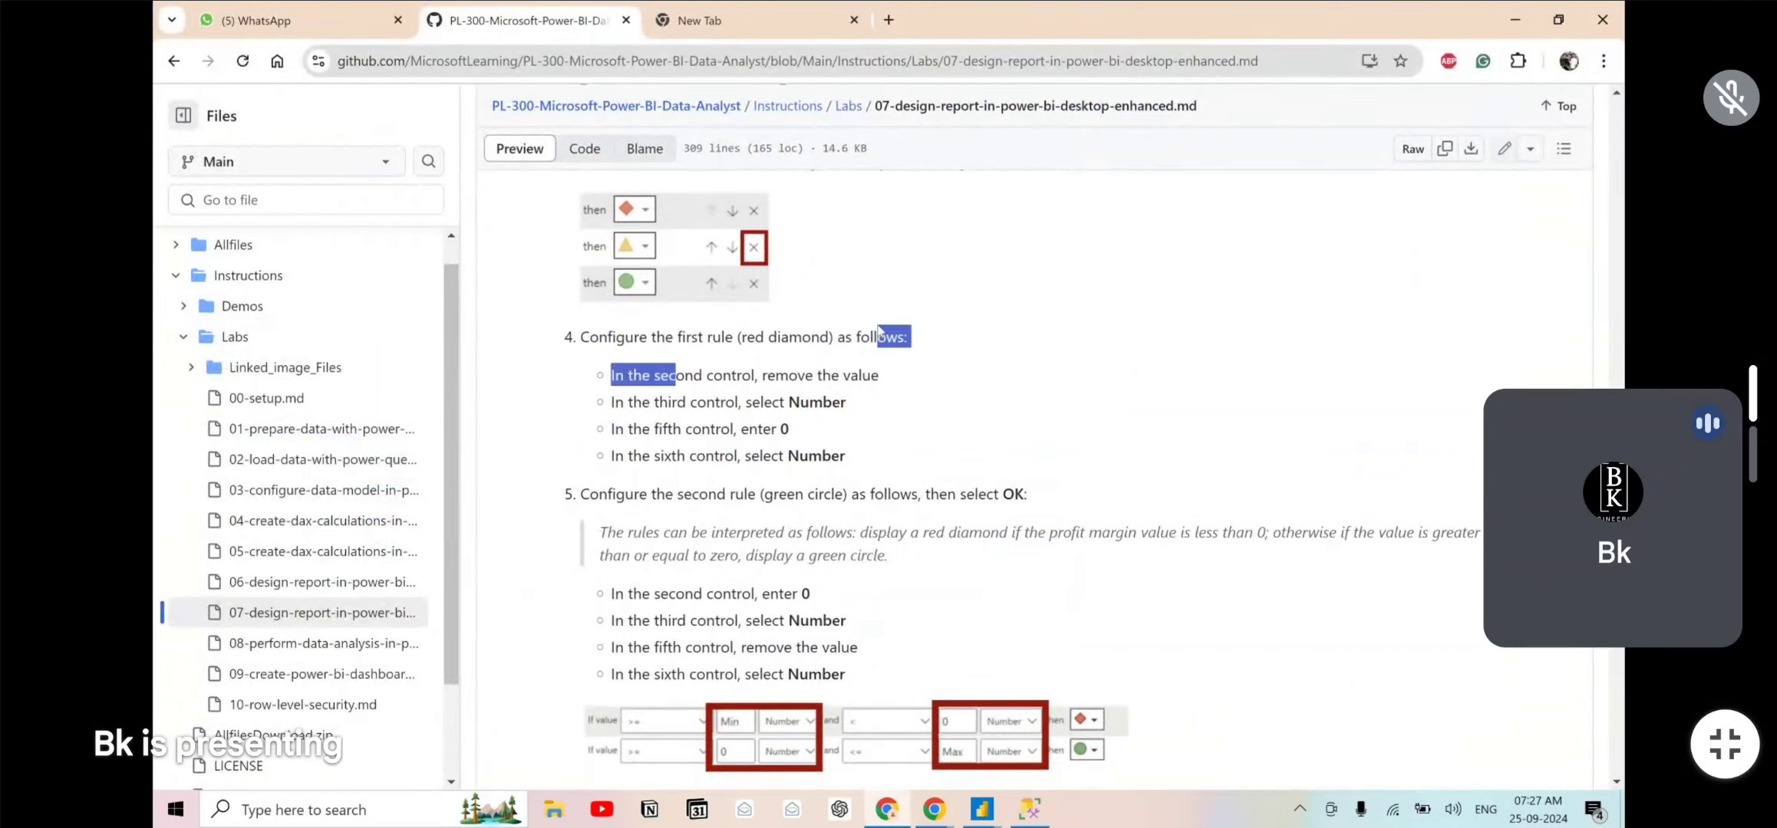
{"action": "left_click", "coordinate": [732, 327]}
{"action": "left_click_drag", "start_coordinate": [739, 327], "coordinate": [999, 311]}
{"action": "left_click", "coordinate": [715, 375]}
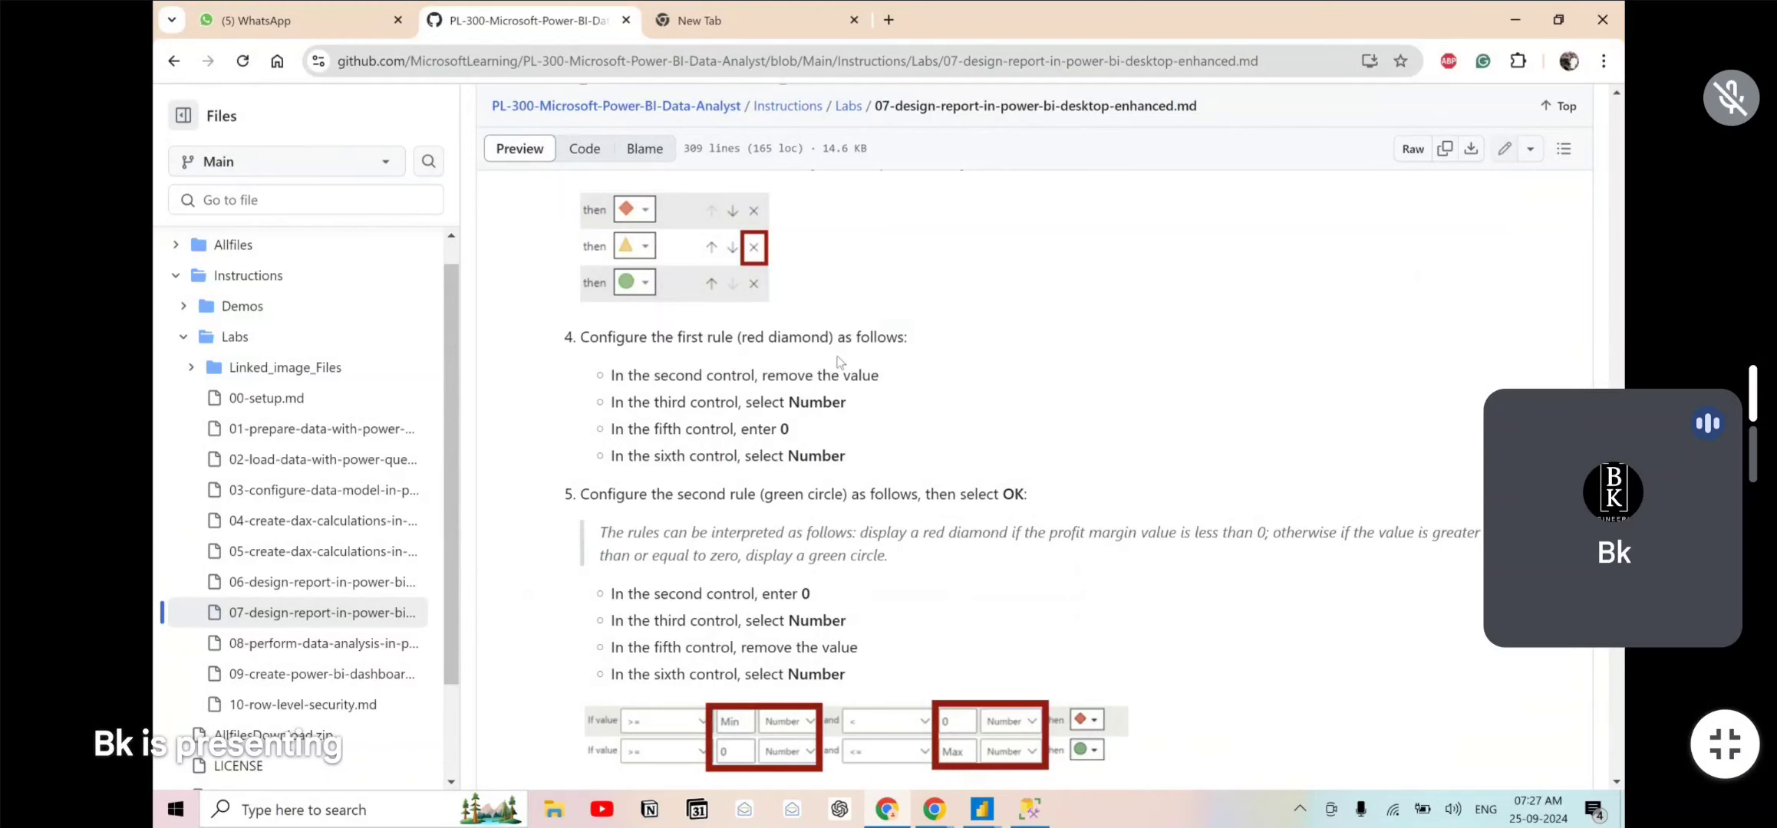
{"action": "scroll", "coordinate": [839, 362], "scroll_direction": "down", "scroll_amount": 1}
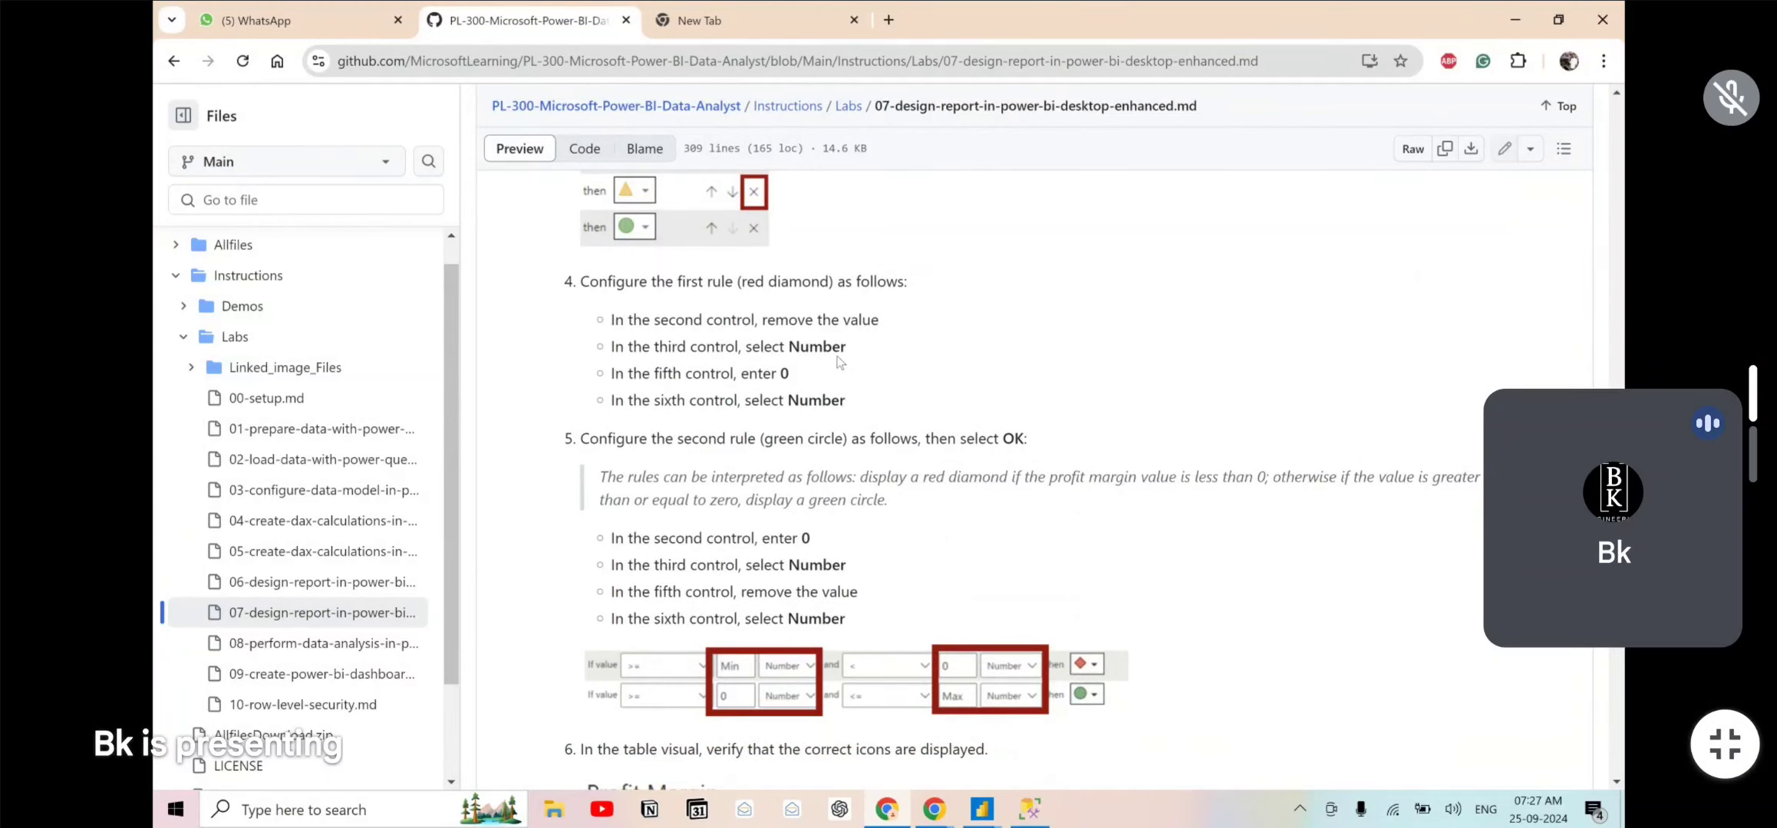
- Return to Power BI Desktop and examine the unit and comparison options available for the red diamond rule
{"action": "key", "text": "alt+Tab"}
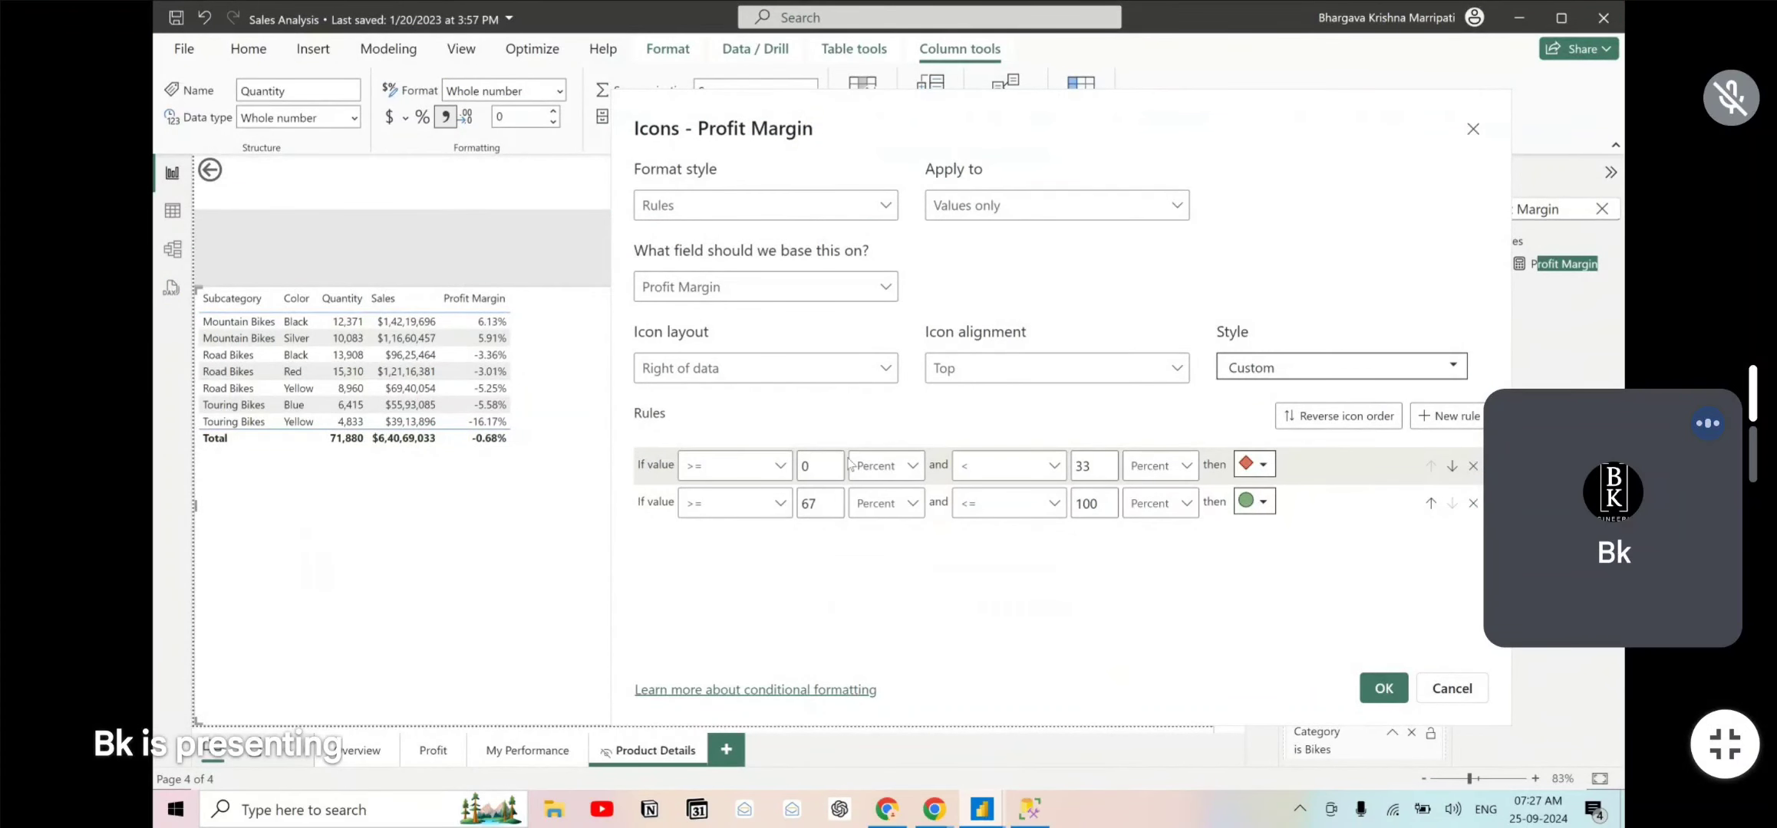
{"action": "left_click", "coordinate": [888, 465]}
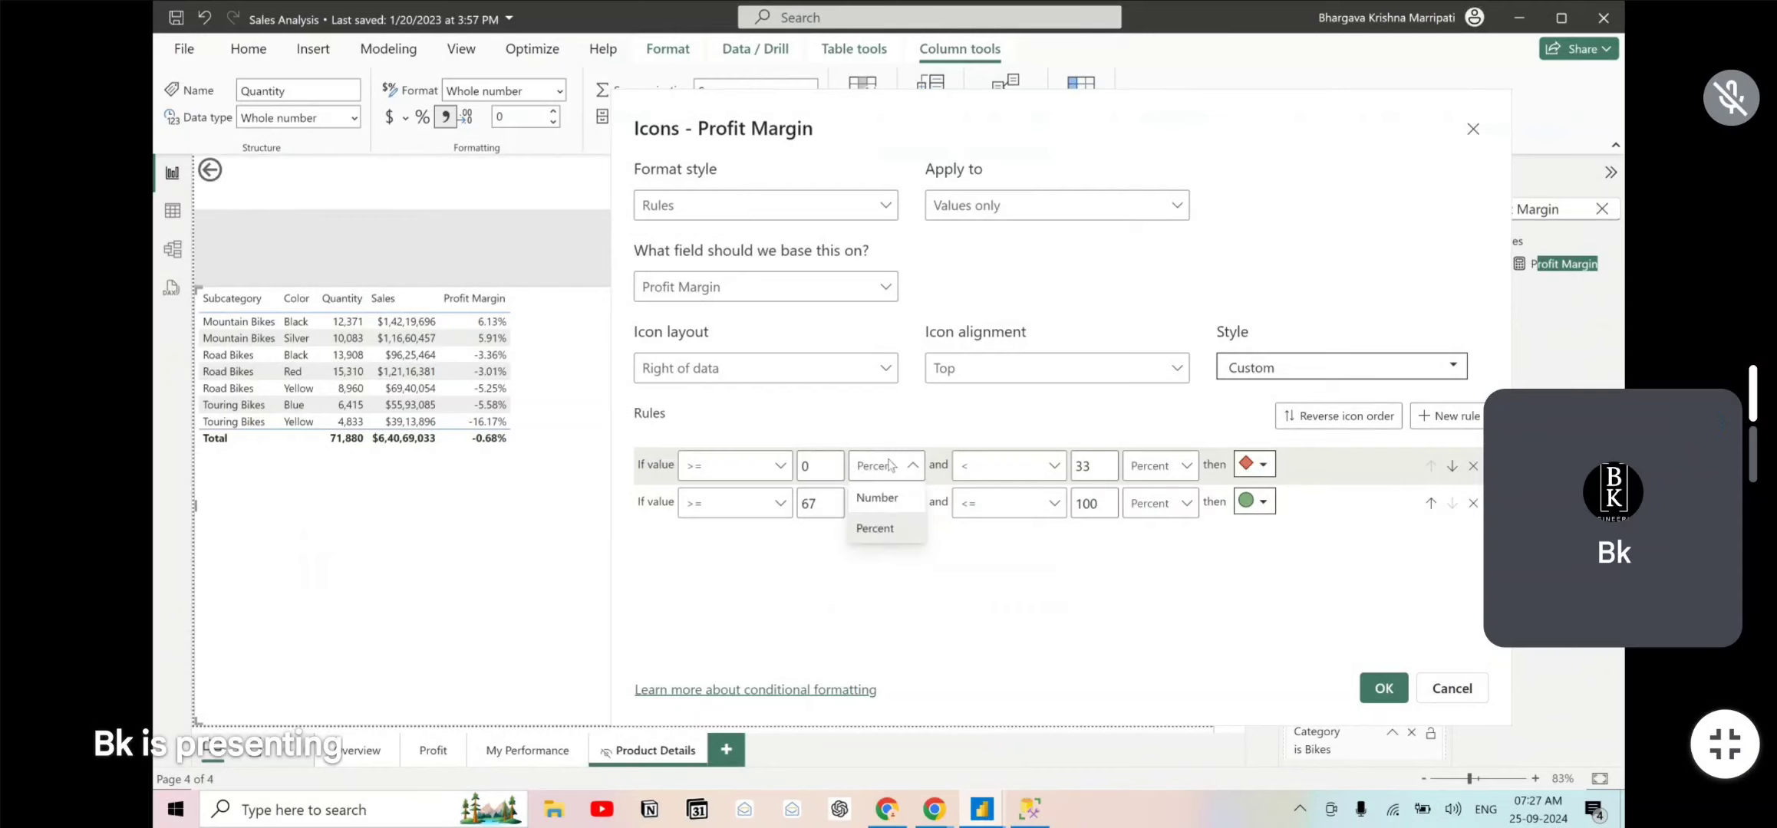
{"action": "left_click", "coordinate": [889, 468]}
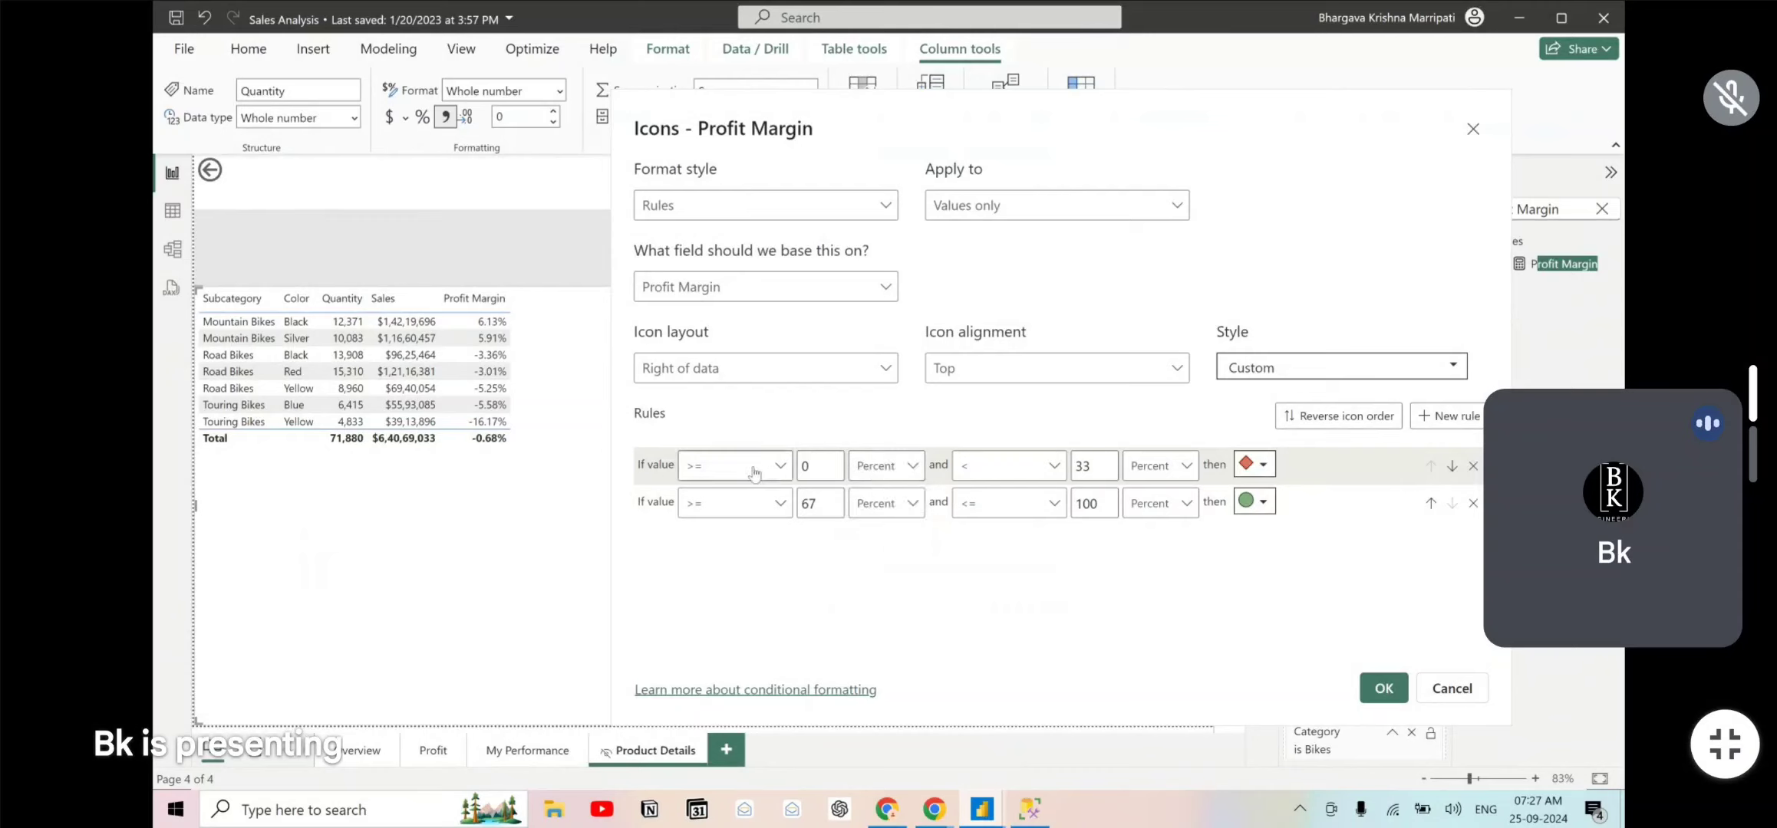
{"action": "left_click", "coordinate": [1015, 467]}
{"action": "left_click", "coordinate": [1014, 467]}
{"action": "left_click", "coordinate": [1159, 460]}
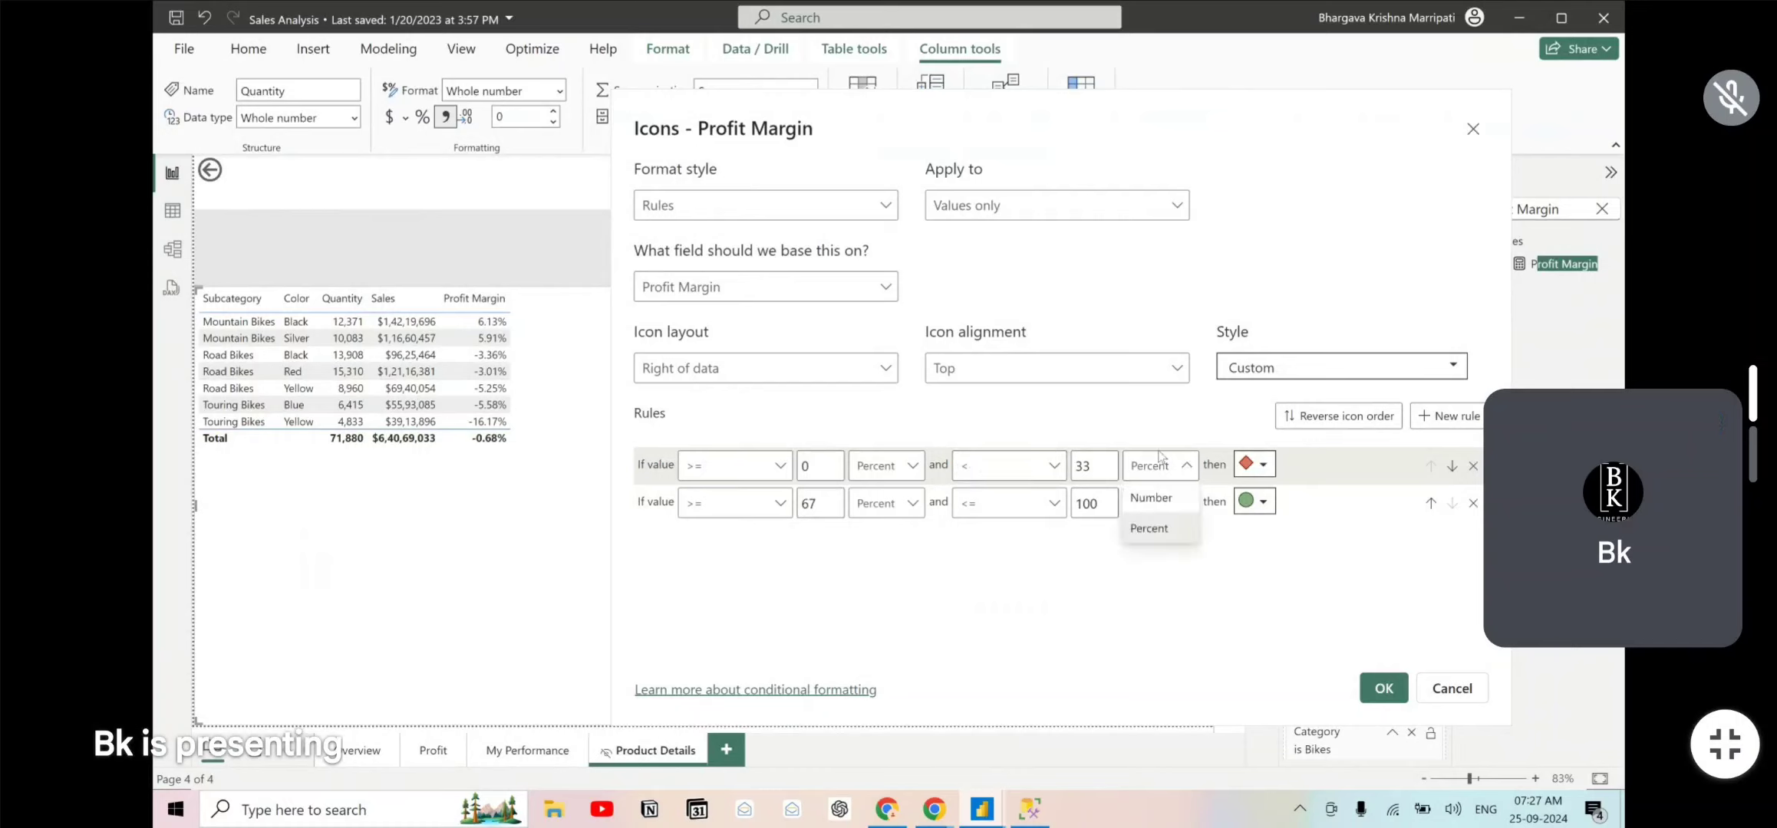
{"action": "left_click", "coordinate": [1159, 461]}
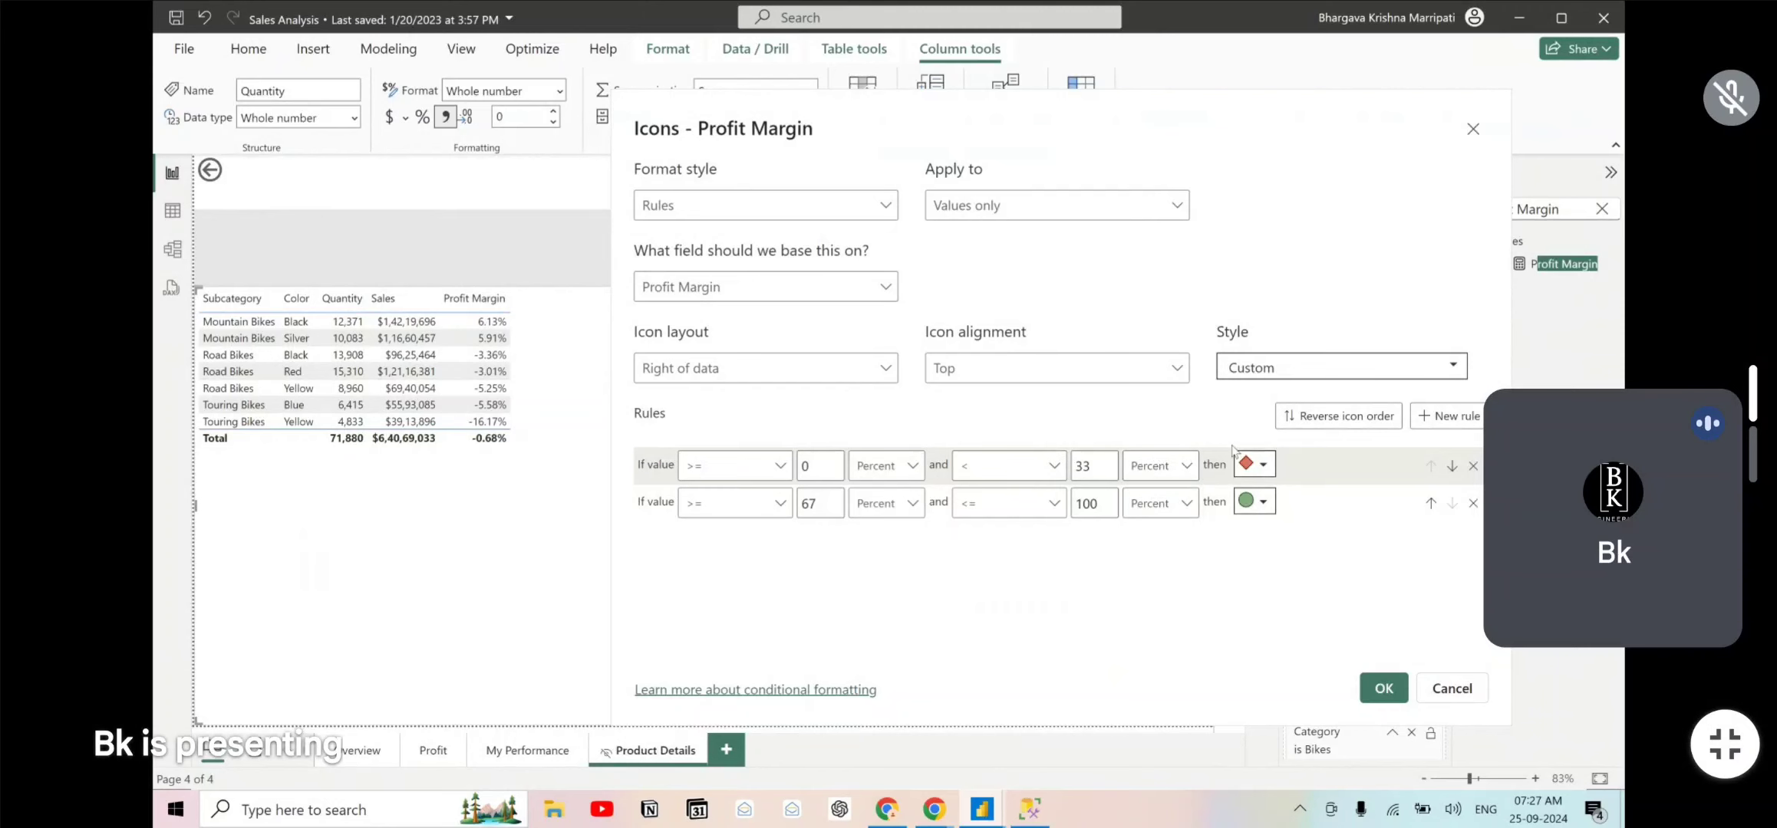
- Recheck the rule instructions in Chrome, then clear the red diamond rule's lower limit value in Power BI Desktop
{"action": "key", "text": "alt+Tab"}
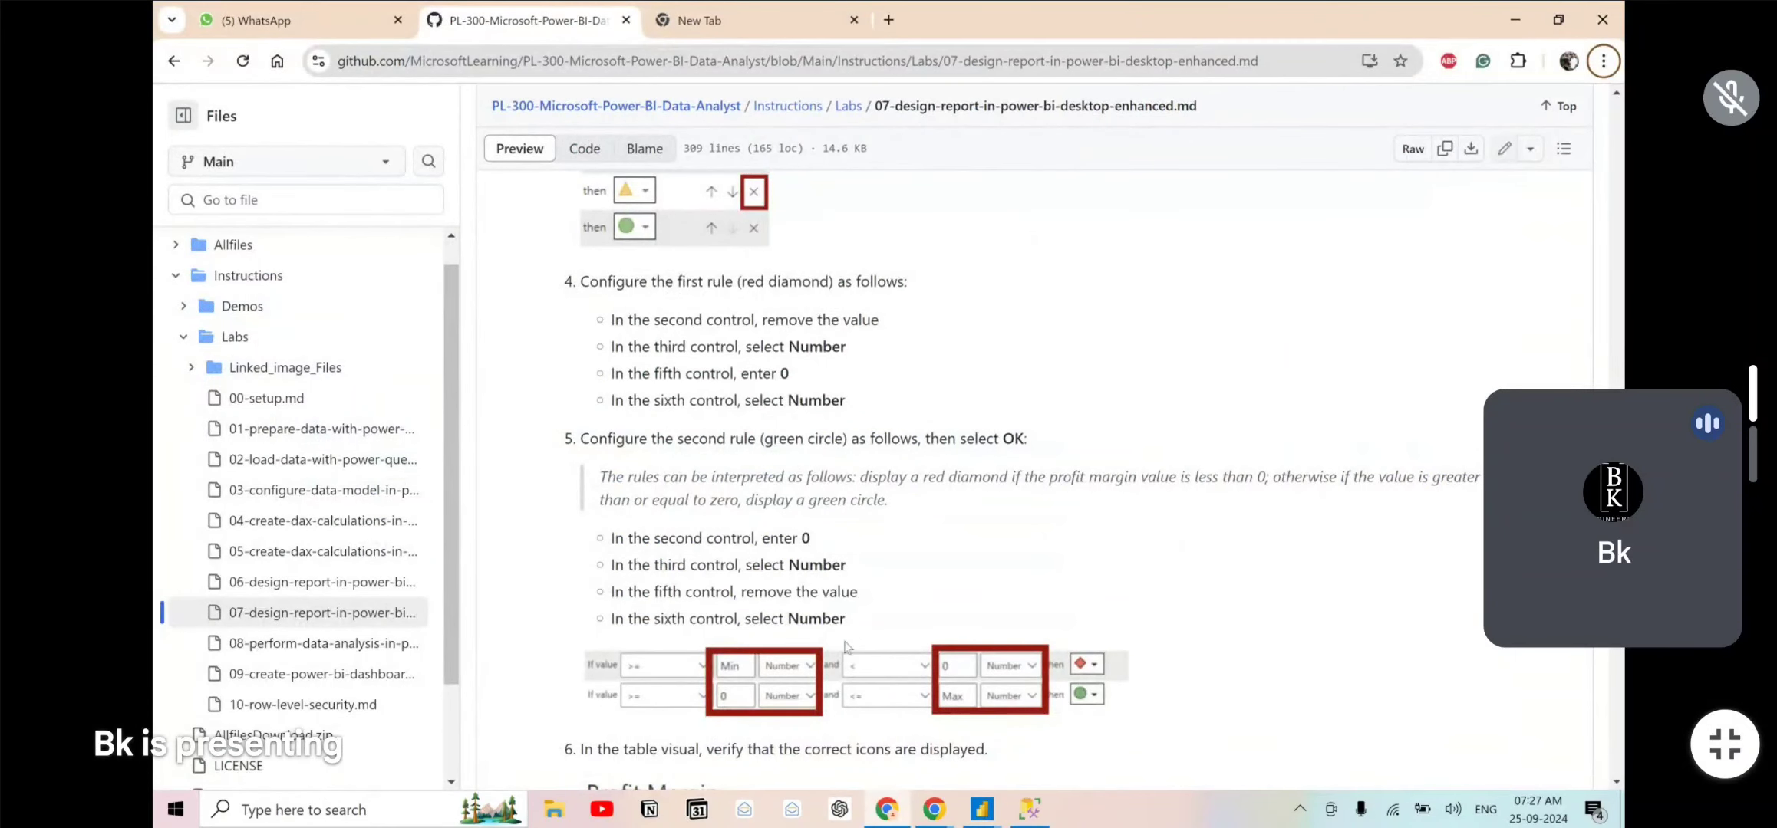
{"action": "scroll", "coordinate": [844, 648], "scroll_direction": "down", "scroll_amount": 1}
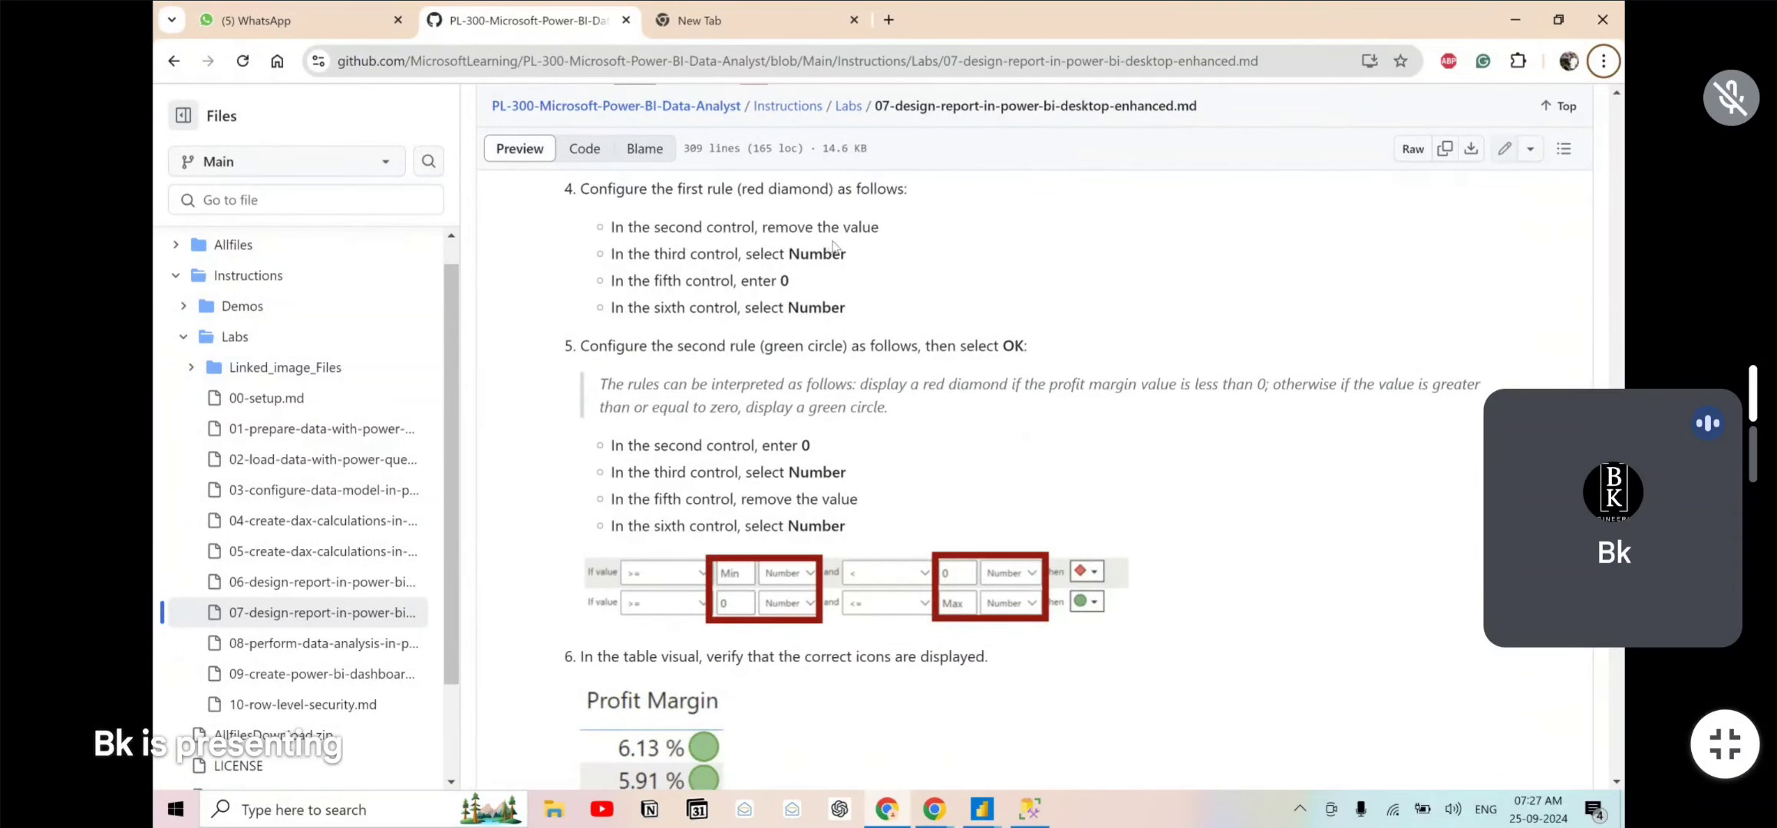
{"action": "key", "text": "alt+Tab"}
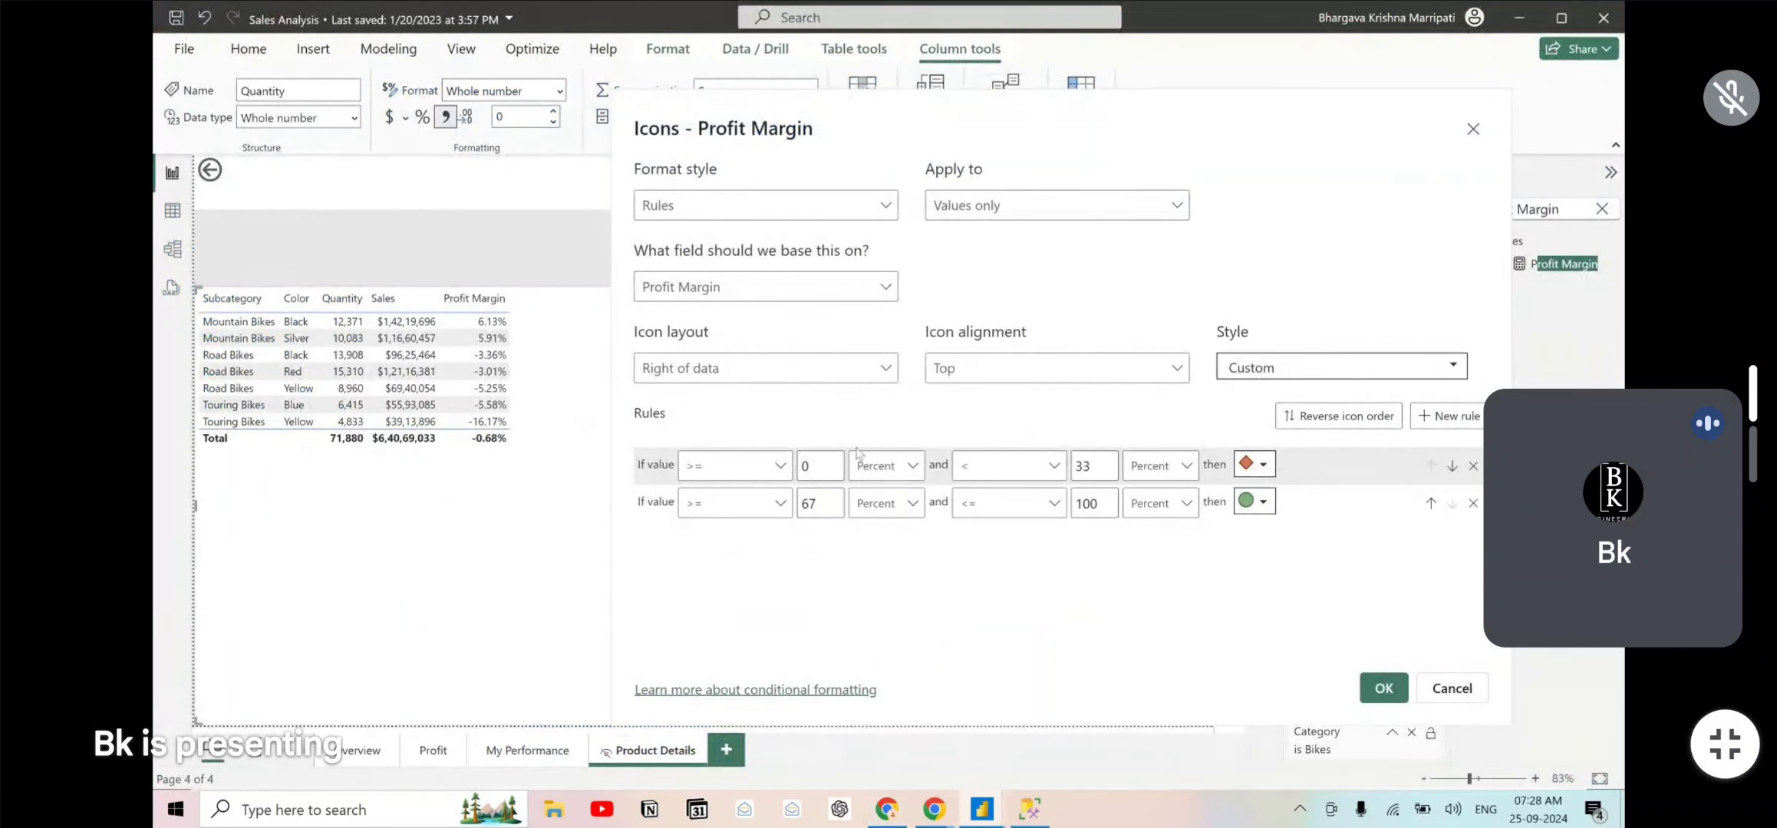
{"action": "key", "text": "BackSpace"}
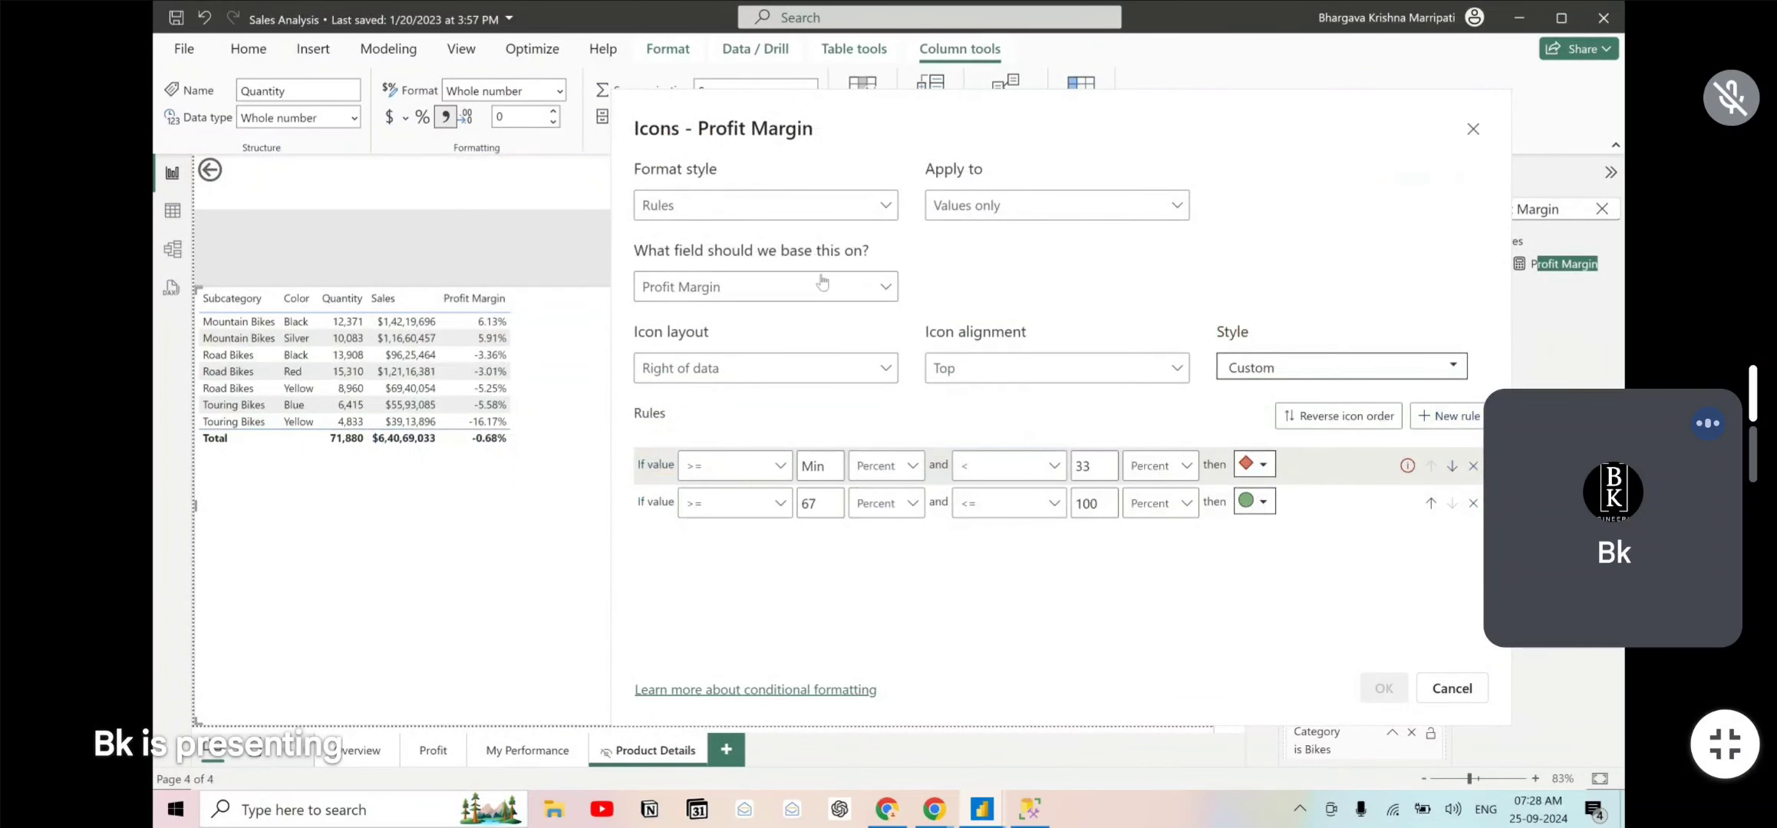
- Read the remaining red diamond instructions in Chrome, then set that rule's upper limit unit to Number in Power BI Desktop
{"action": "key", "text": "alt+Tab"}
{"action": "left_click", "coordinate": [1158, 326]}
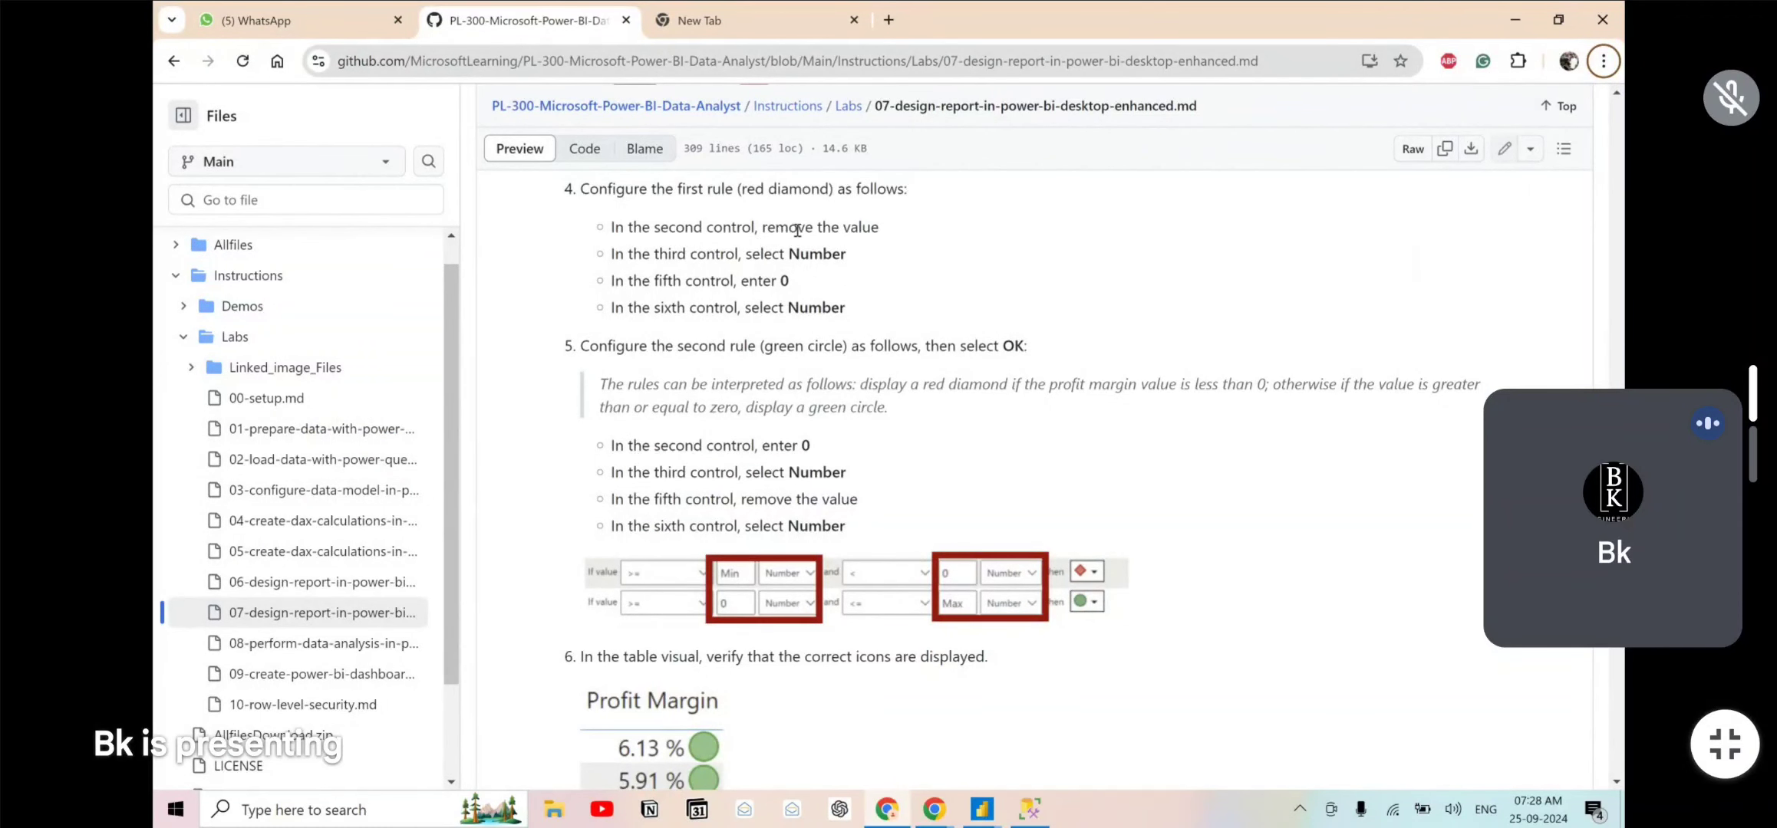
{"action": "left_click_drag", "start_coordinate": [628, 254], "coordinate": [790, 282]}
{"action": "key", "text": "alt+Tab"}
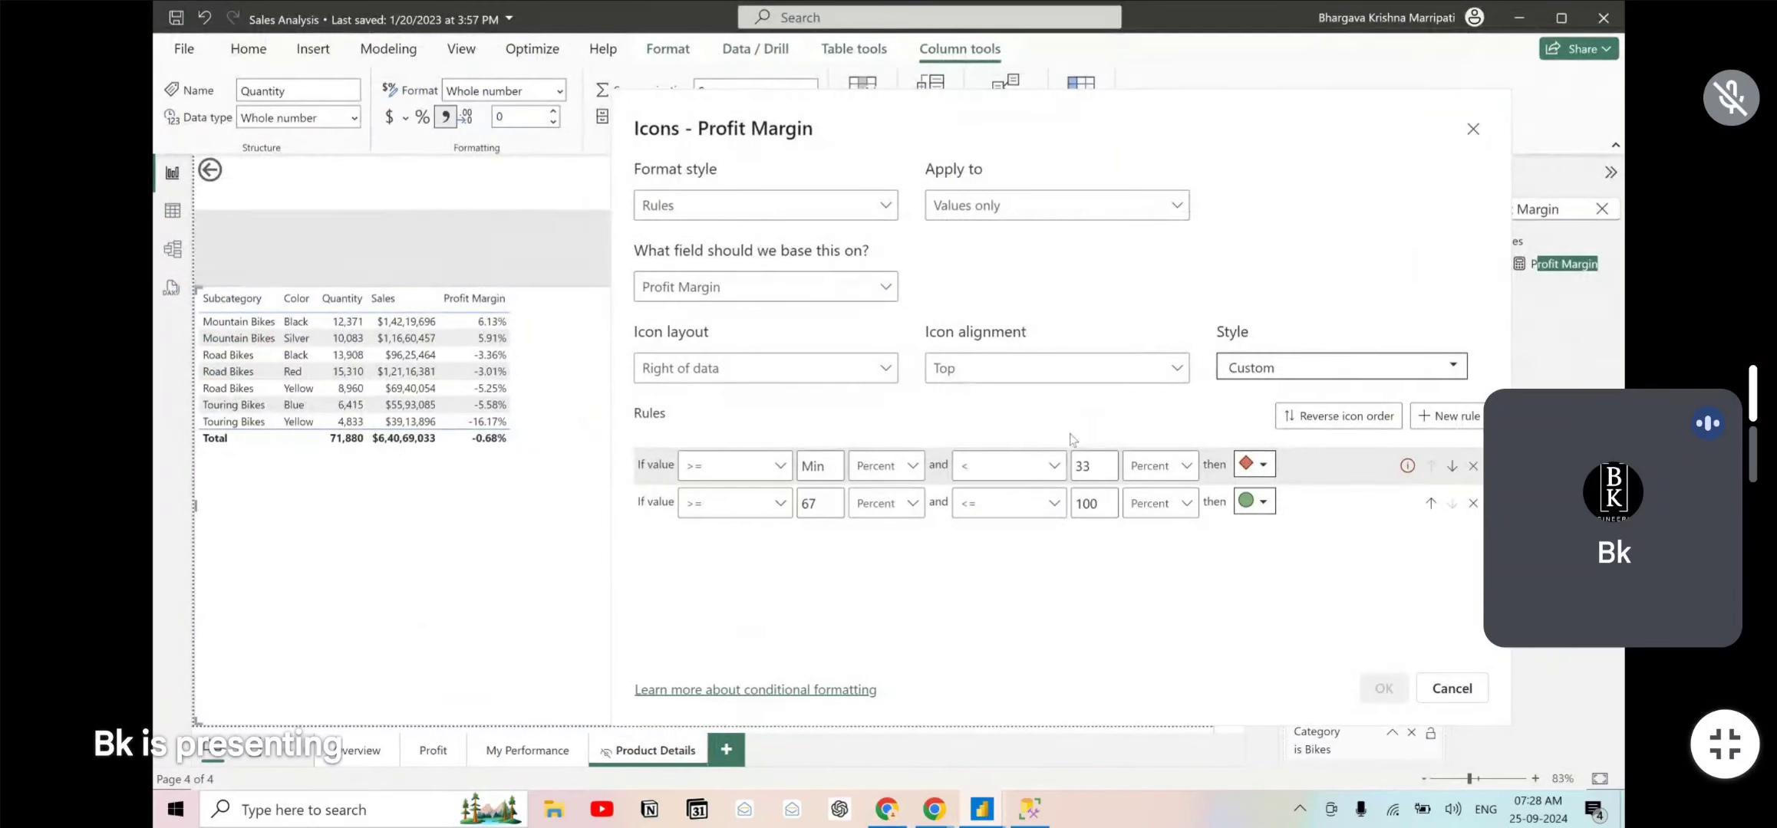
{"action": "left_click", "coordinate": [1150, 470]}
{"action": "left_click", "coordinate": [1153, 498]}
- Check the instructions in Chrome again, then set the green circle rule's lower limit to 0 in Power BI Desktop
{"action": "key", "text": "alt+Tab"}
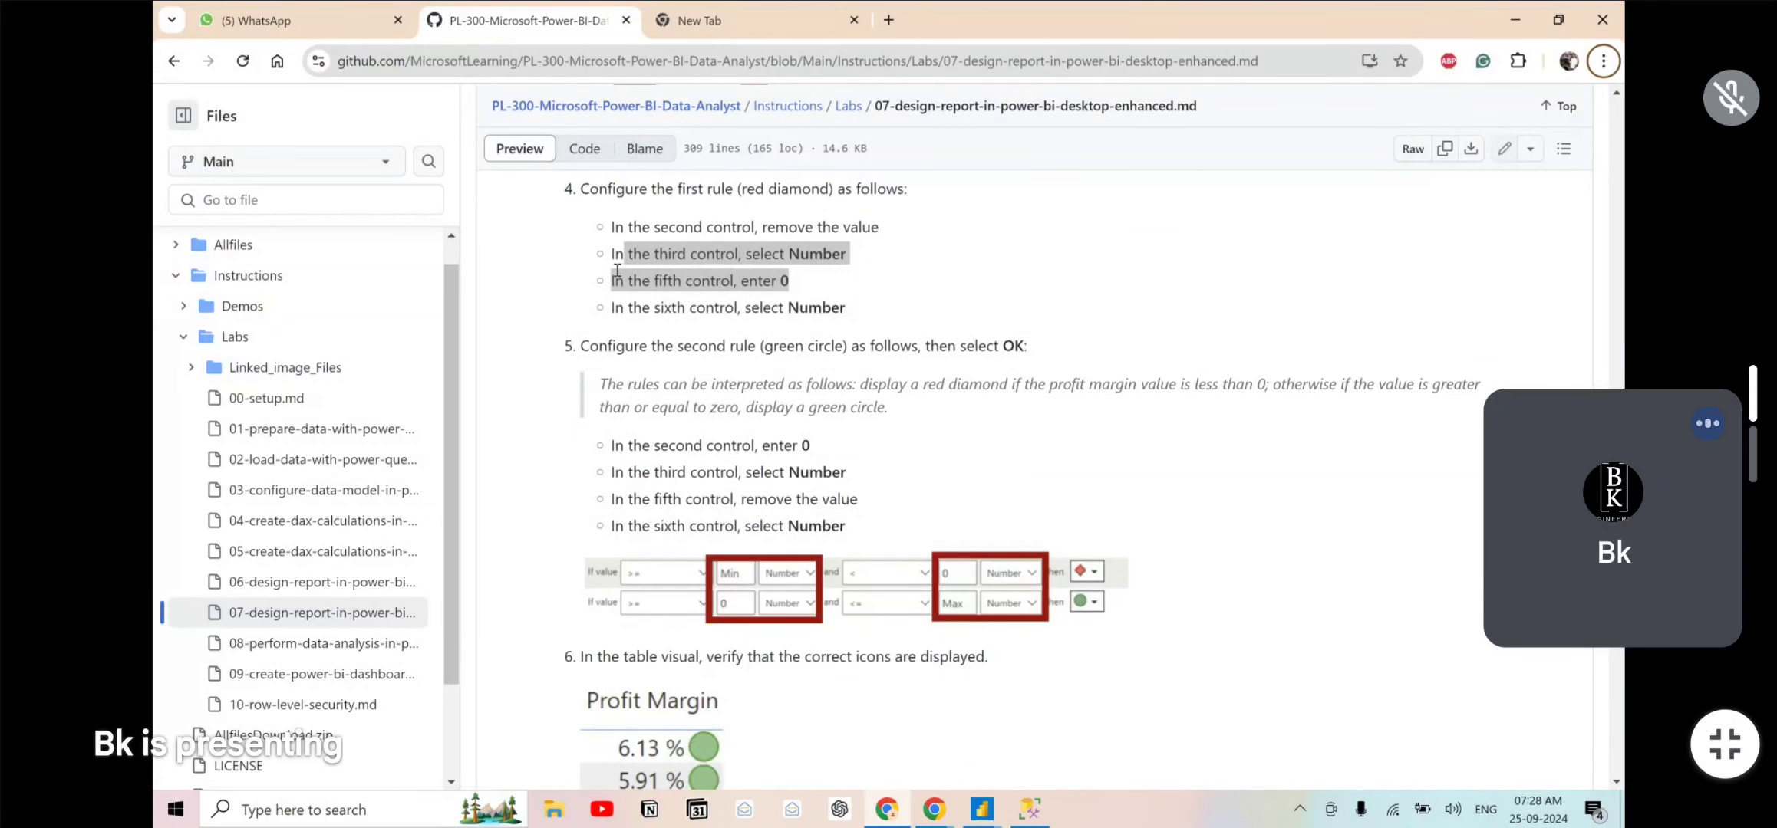
{"action": "left_click", "coordinate": [617, 270]}
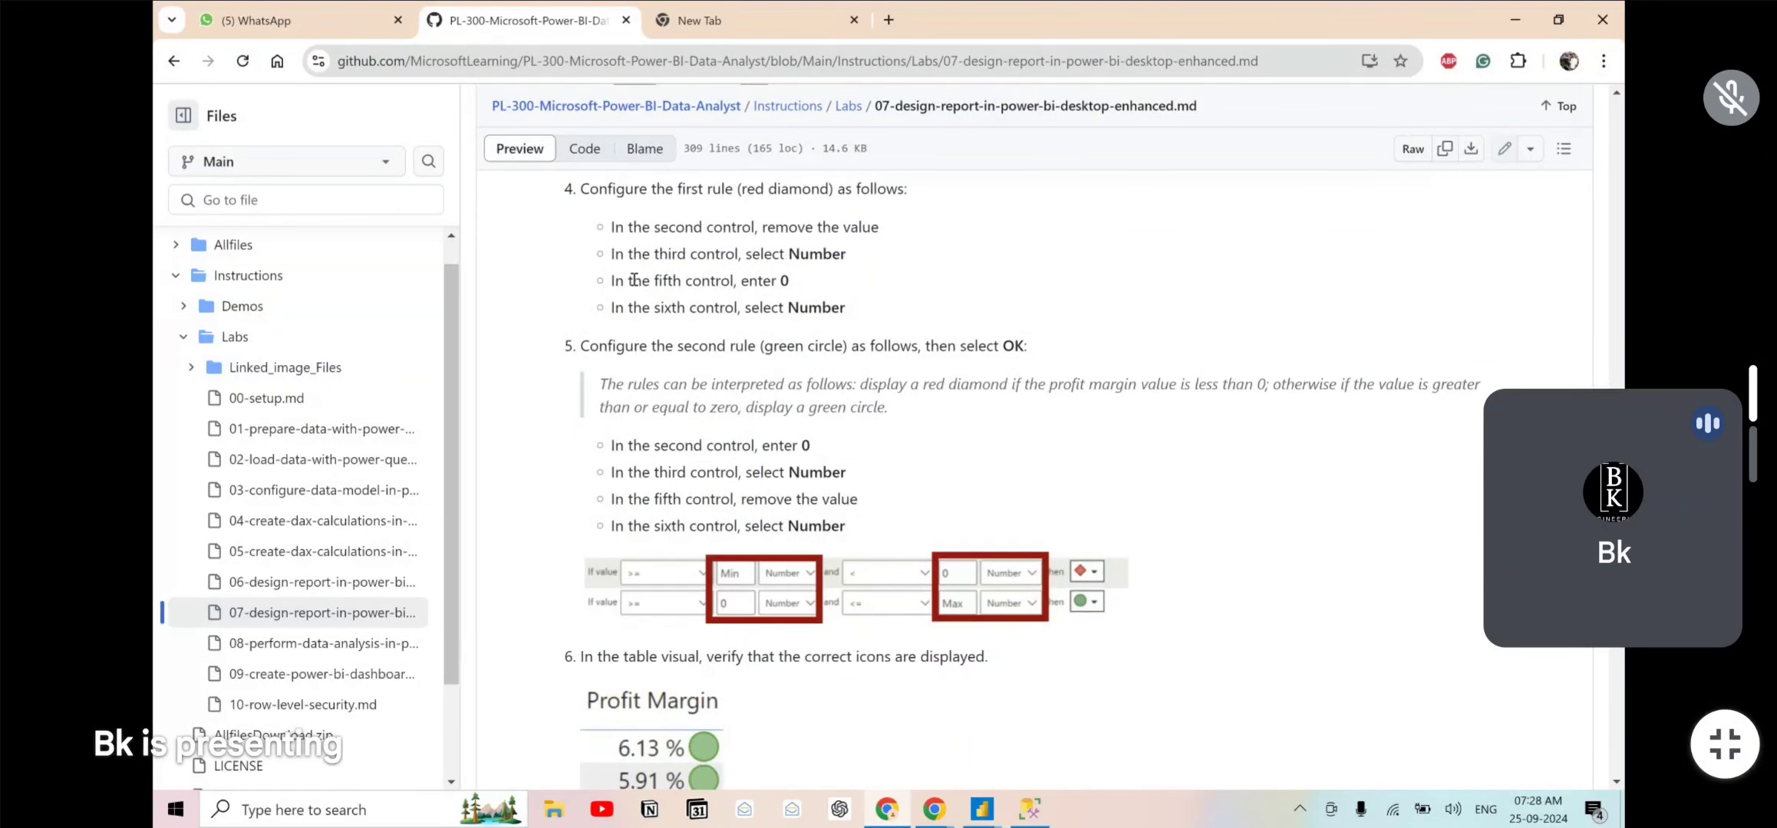
{"action": "key", "text": "alt+Tab"}
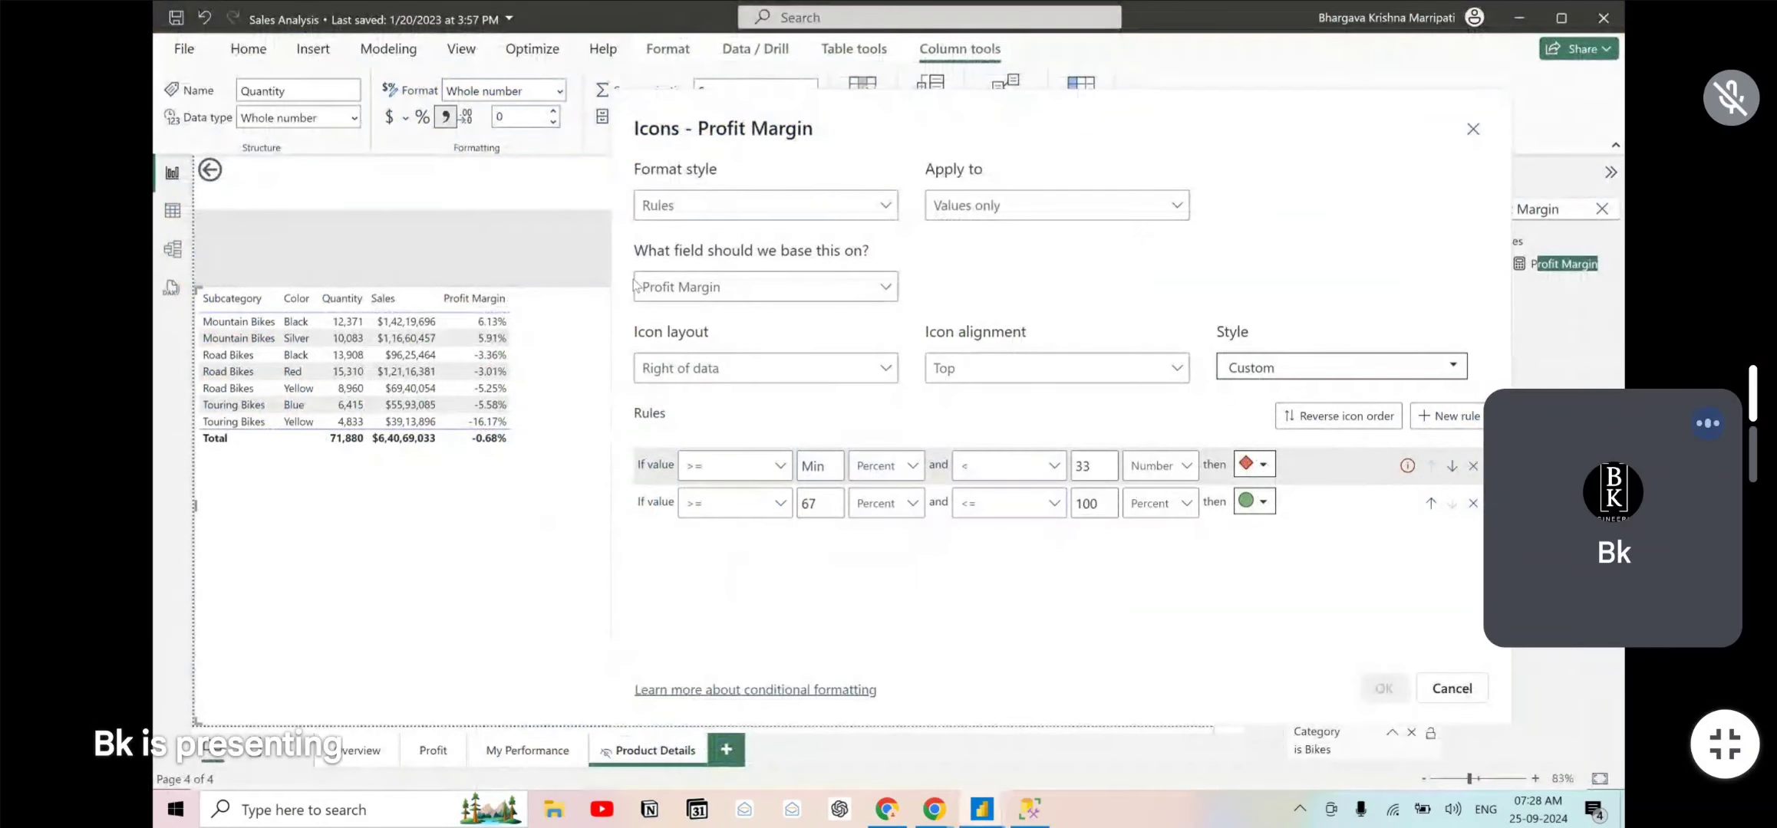
{"action": "double_click", "coordinate": [815, 504]}
{"action": "type", "text": "0"}
- Consult the Chrome instructions once more, then set the green circle rule's upper limit unit to Number in Power BI Desktop
{"action": "key", "text": "alt+Tab"}
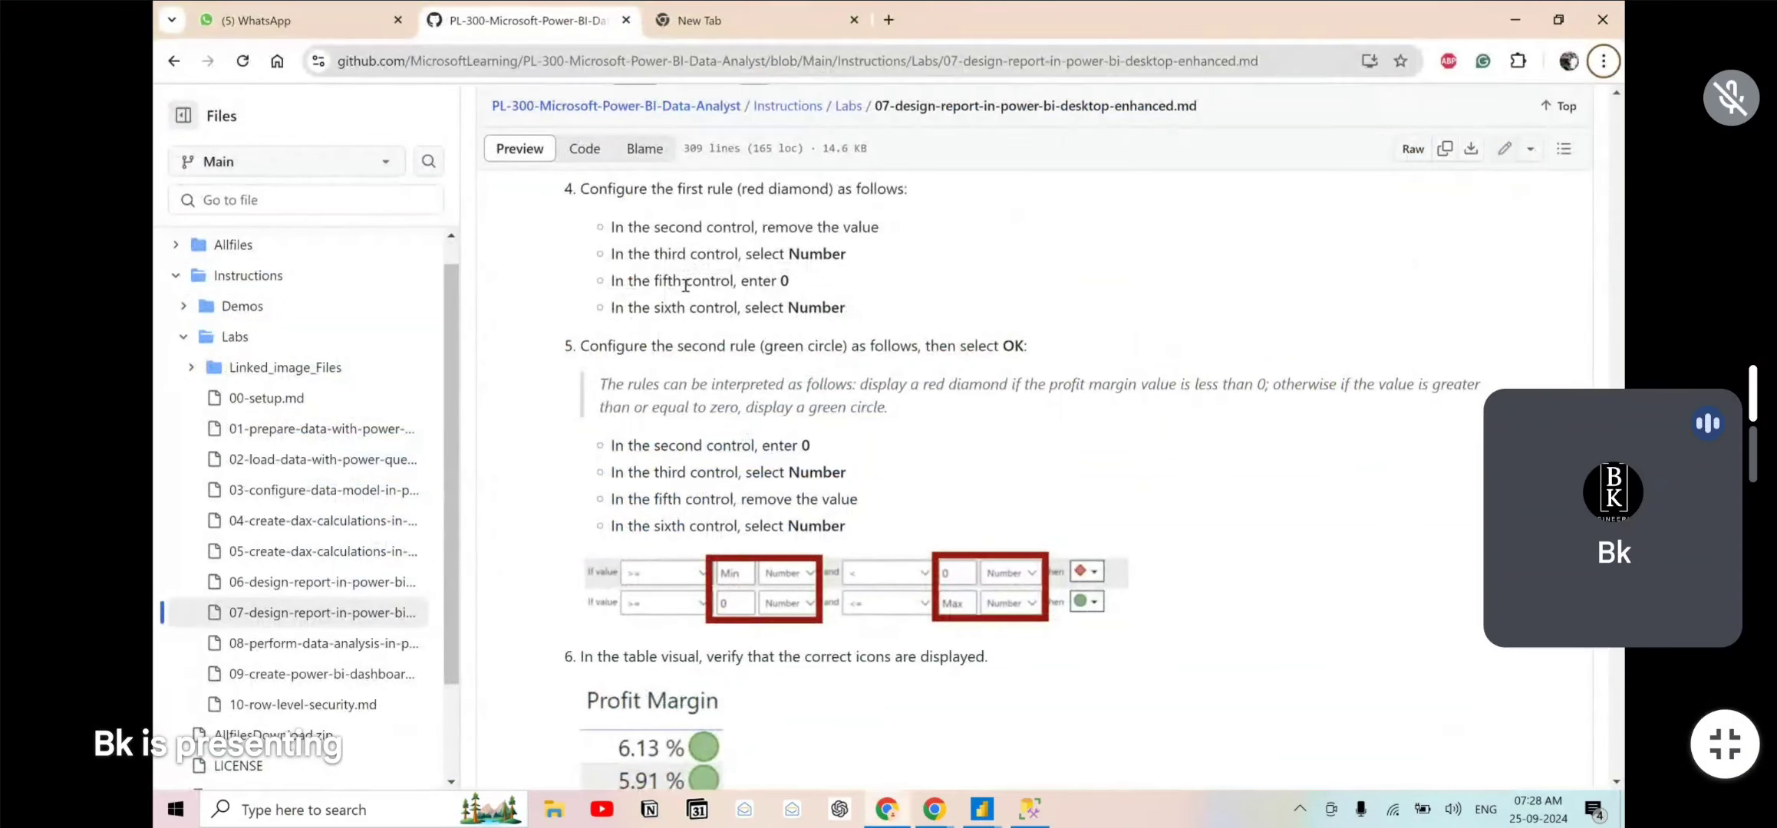
{"action": "key", "text": "alt+Tab"}
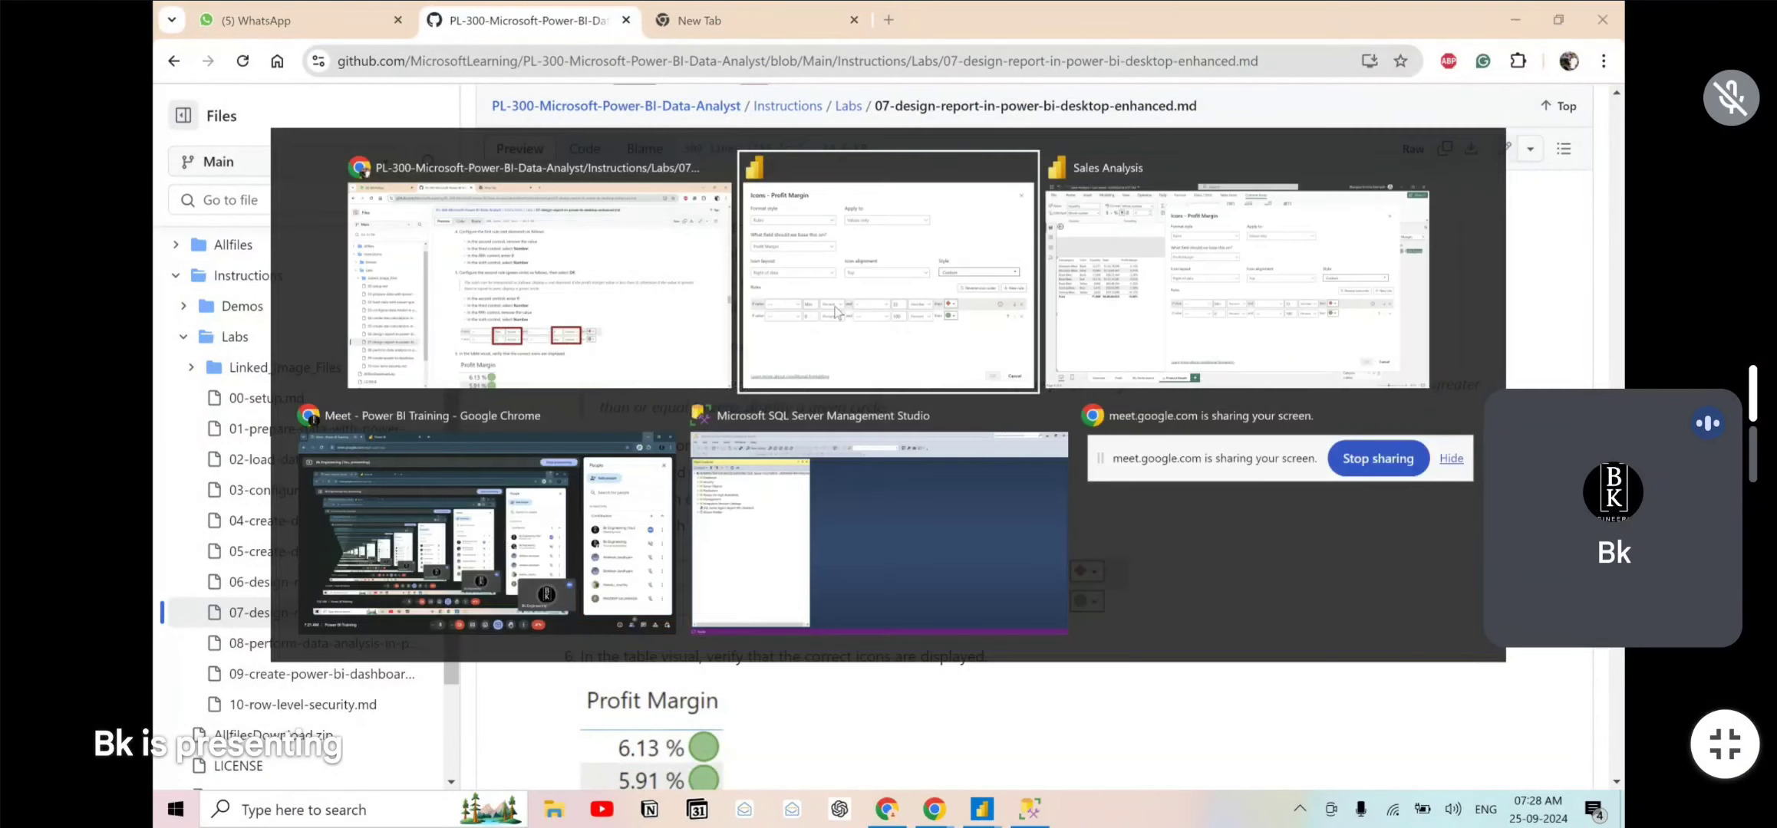
{"action": "left_click", "coordinate": [1169, 343]}
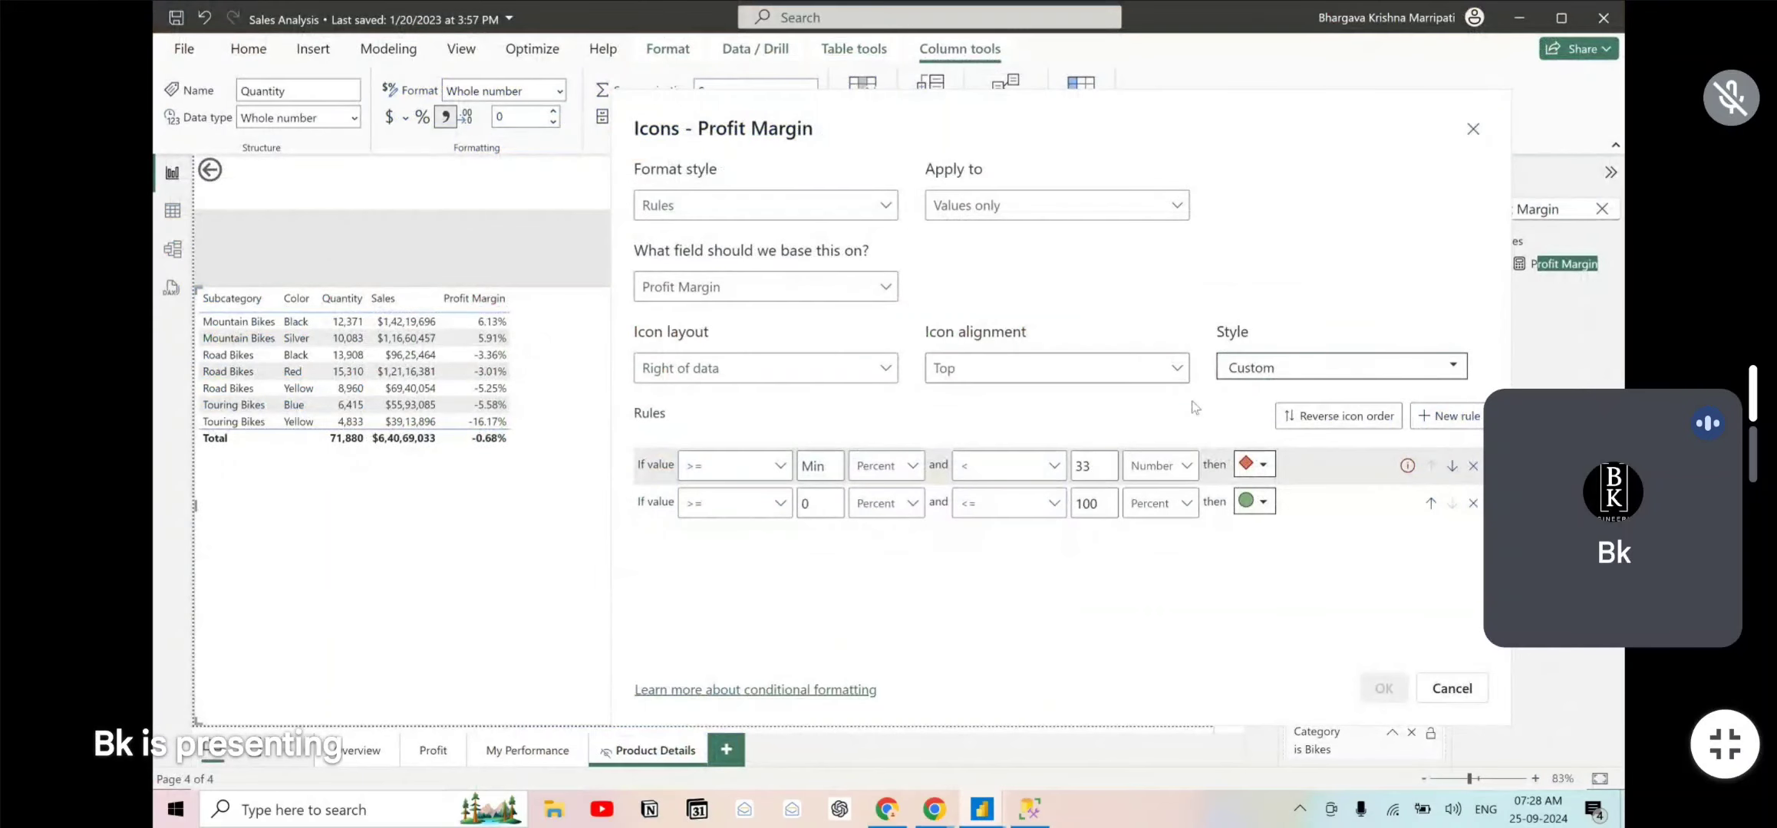
{"action": "left_click", "coordinate": [1179, 506]}
{"action": "left_click", "coordinate": [1166, 540]}
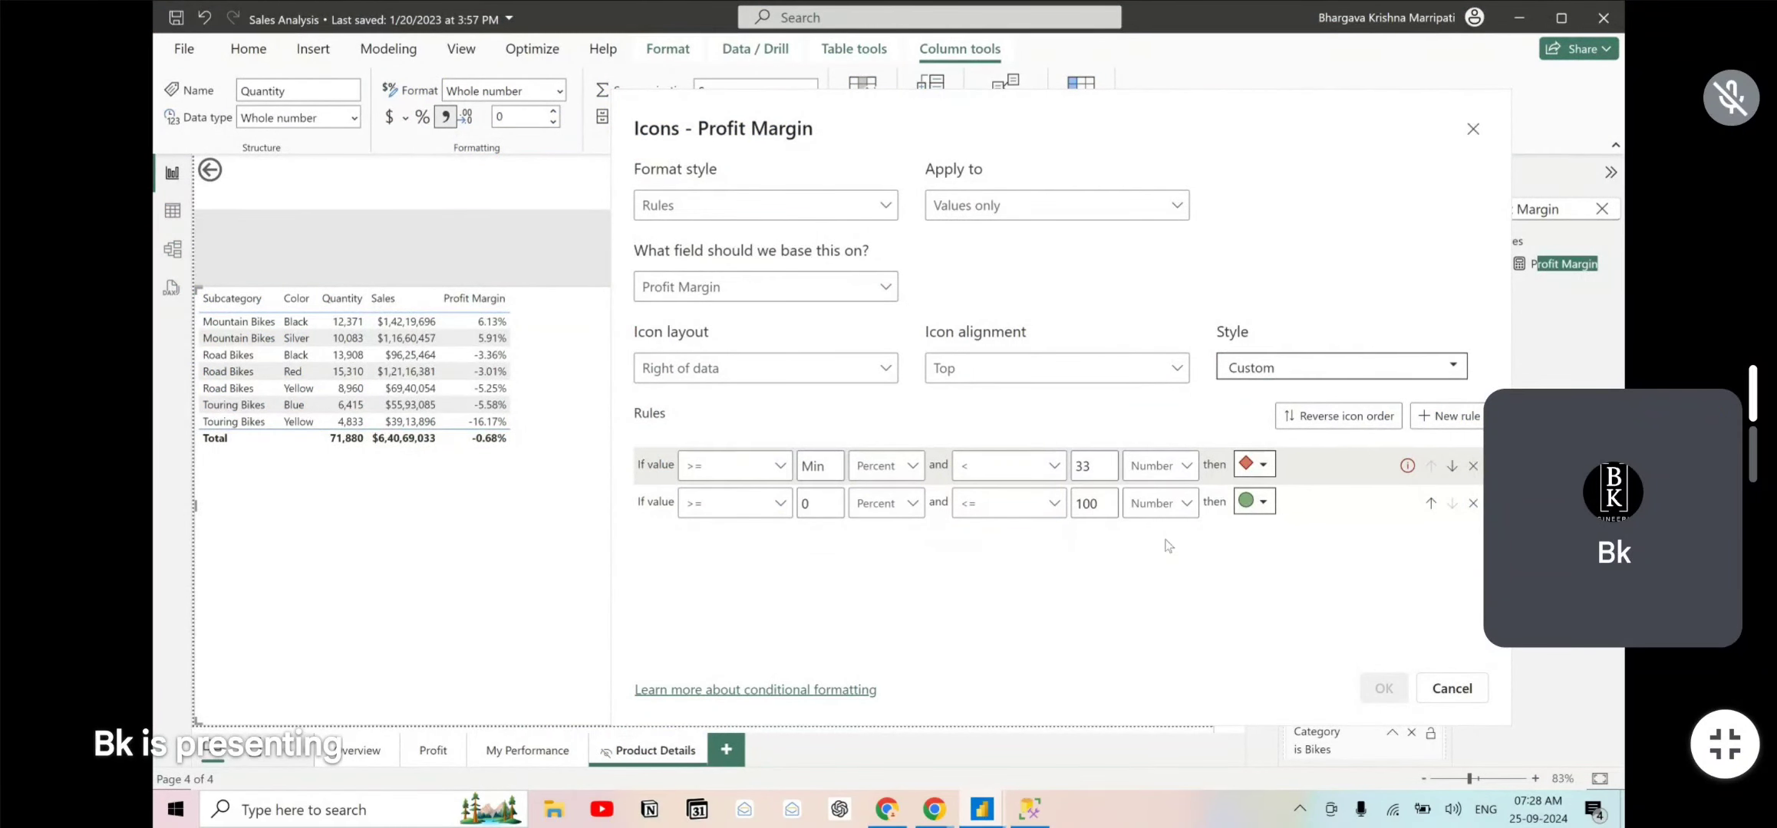
- Examine the green circle rule instructions and the example rule configuration image in Chrome
{"action": "key", "text": "alt+Tab"}
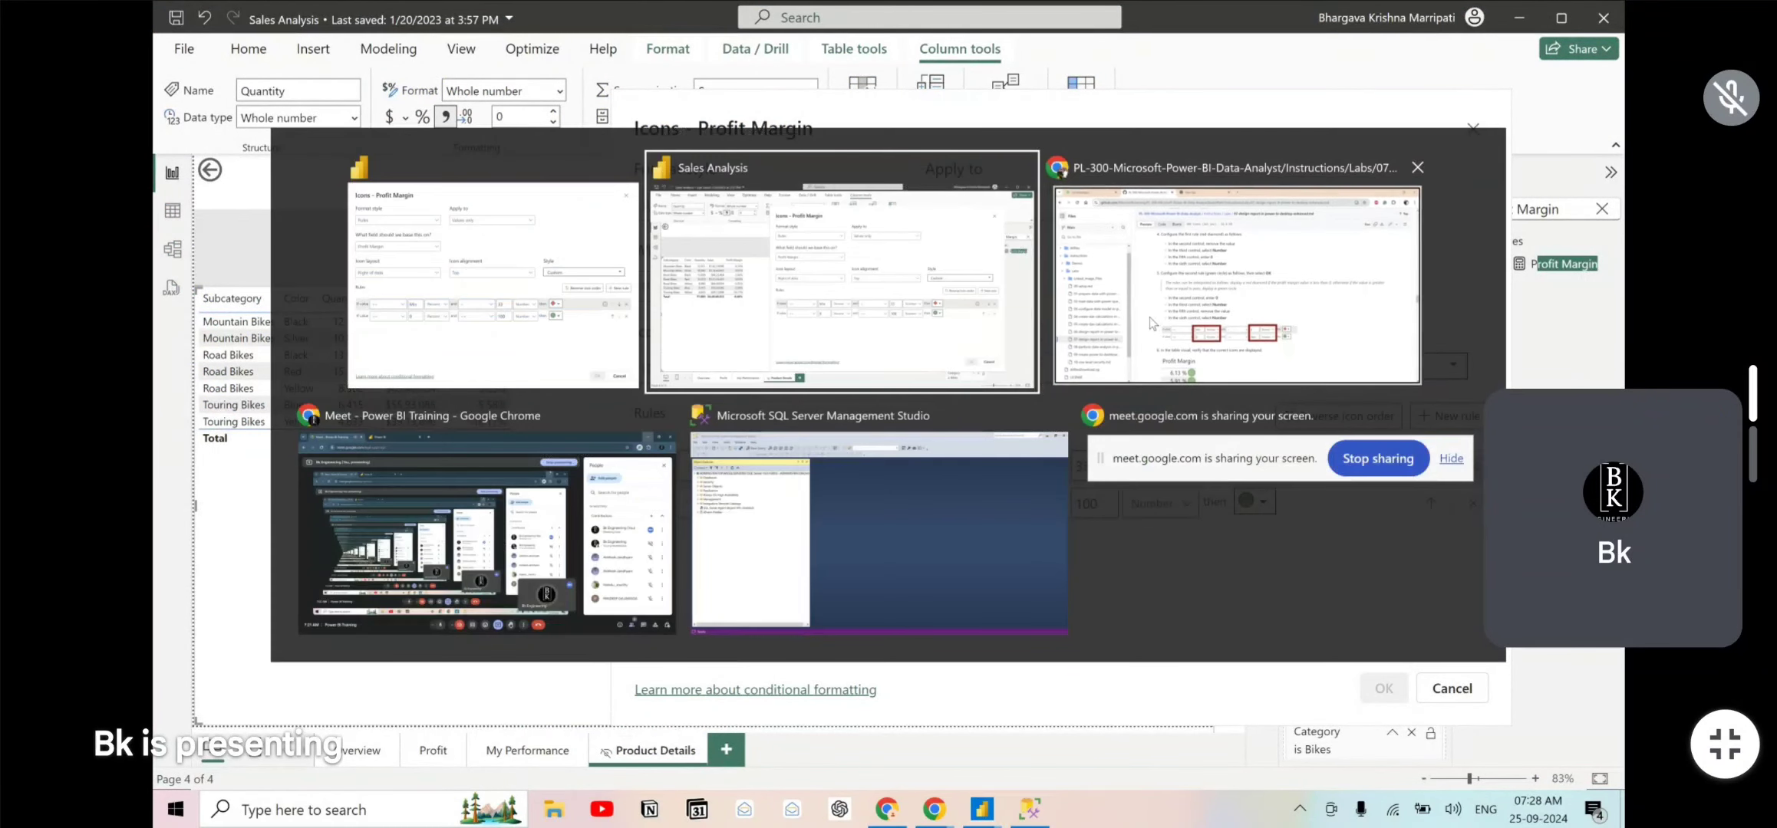
{"action": "left_click", "coordinate": [1227, 329]}
{"action": "scroll", "coordinate": [854, 455], "scroll_direction": "down", "scroll_amount": 2}
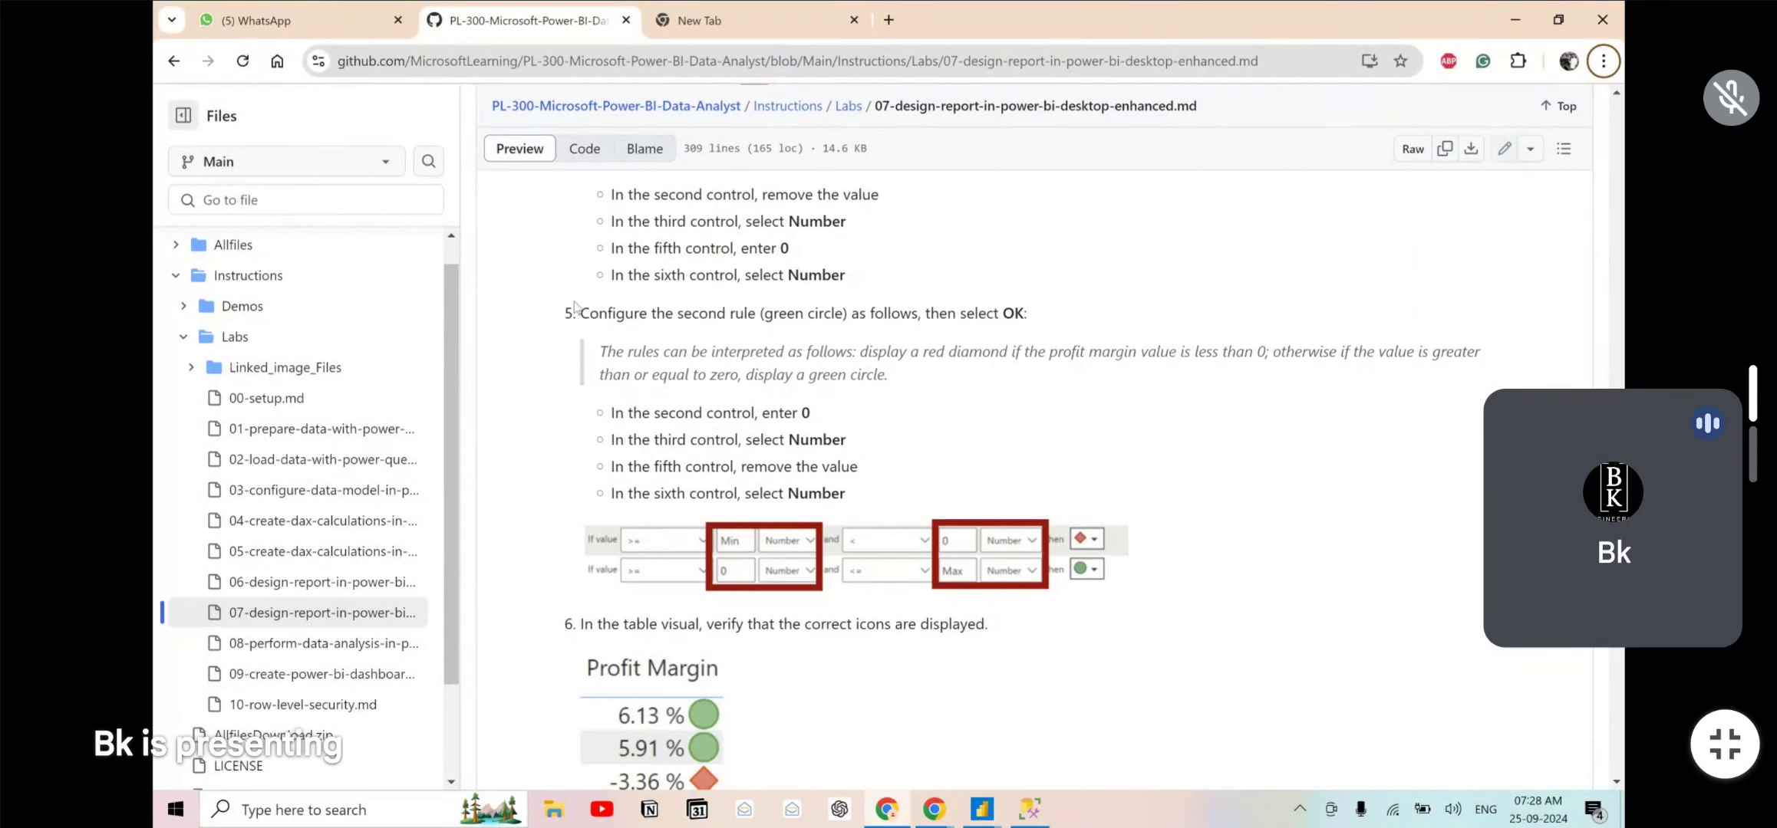
{"action": "left_click_drag", "start_coordinate": [572, 311], "coordinate": [1057, 343]}
{"action": "key", "text": "alt+Tab"}
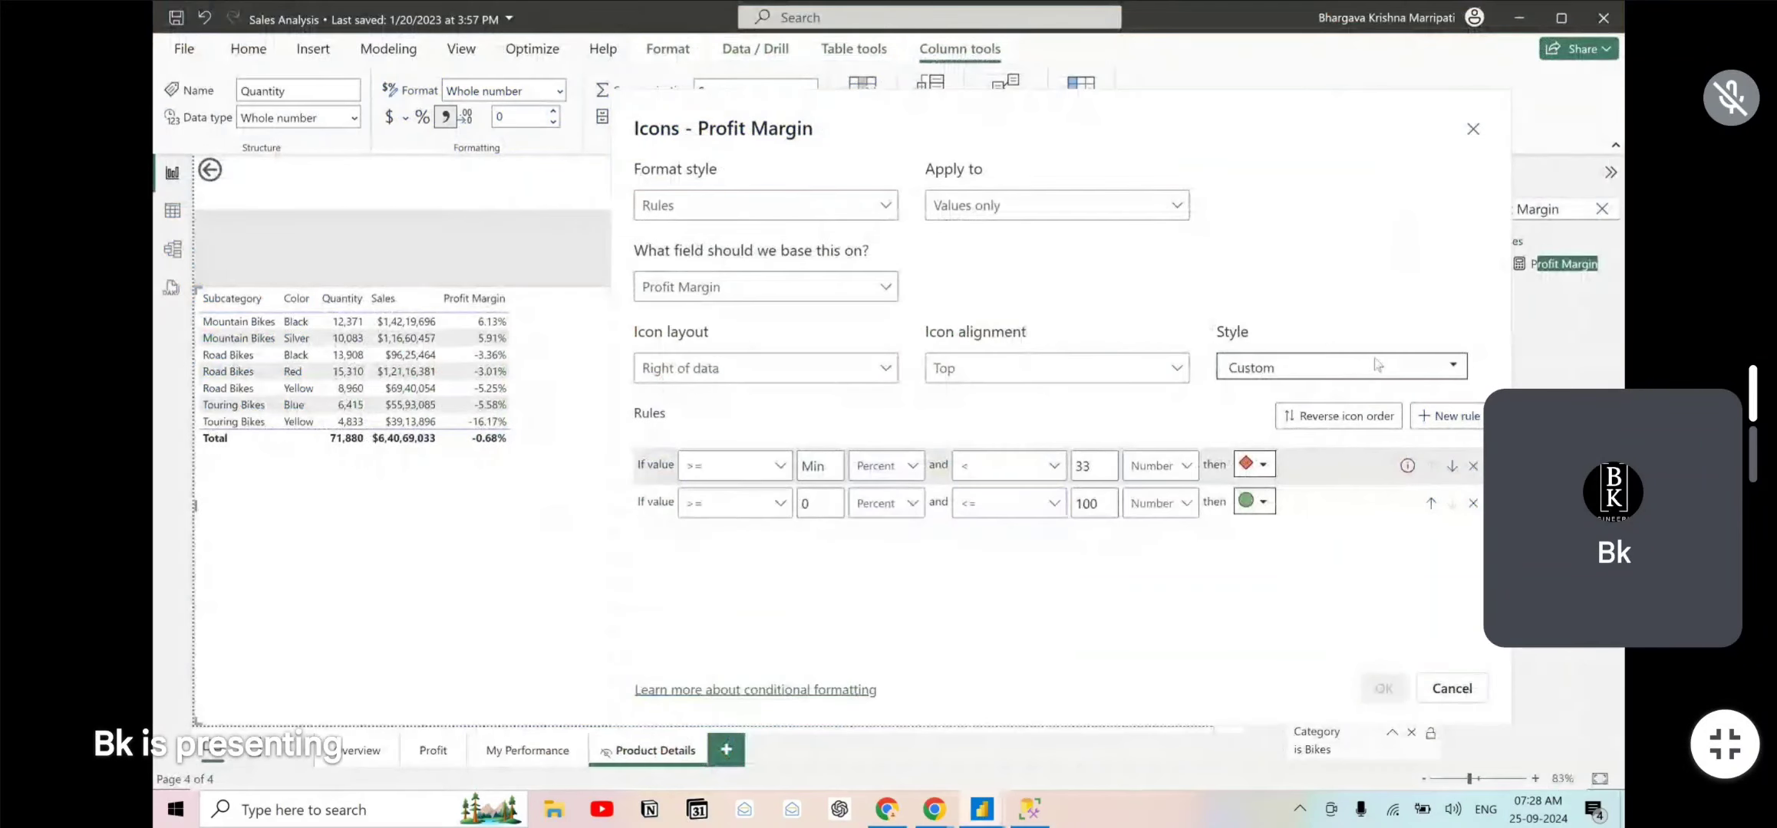
{"action": "key", "text": "alt+Tab"}
{"action": "key", "text": "alt+Tab"}
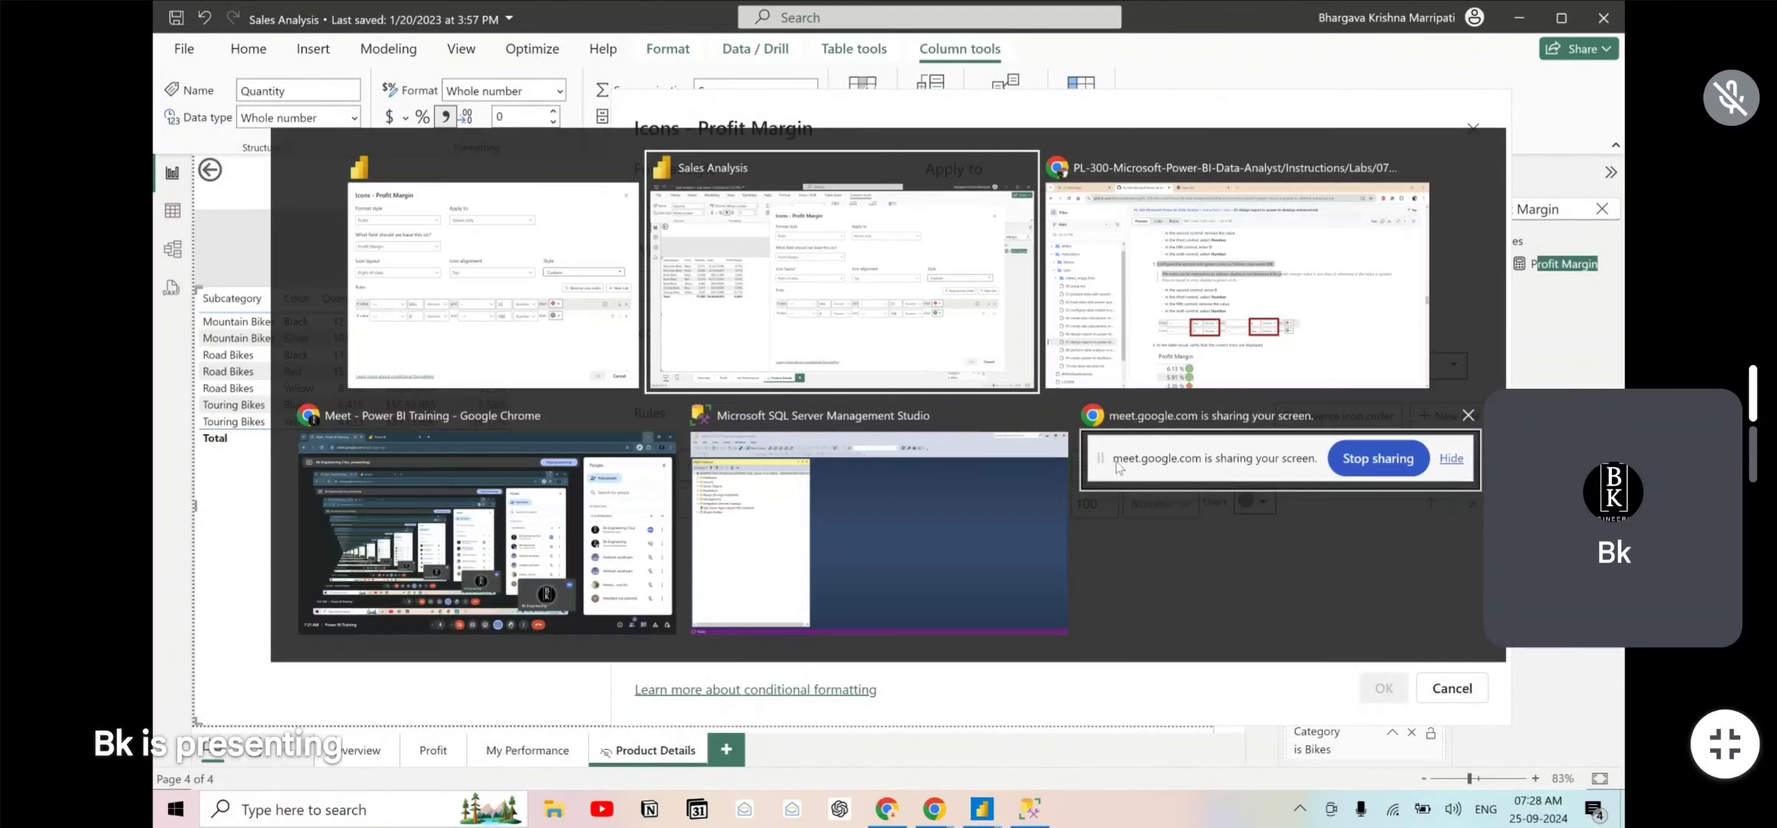
{"action": "scroll", "coordinate": [691, 475], "scroll_direction": "down", "scroll_amount": 1}
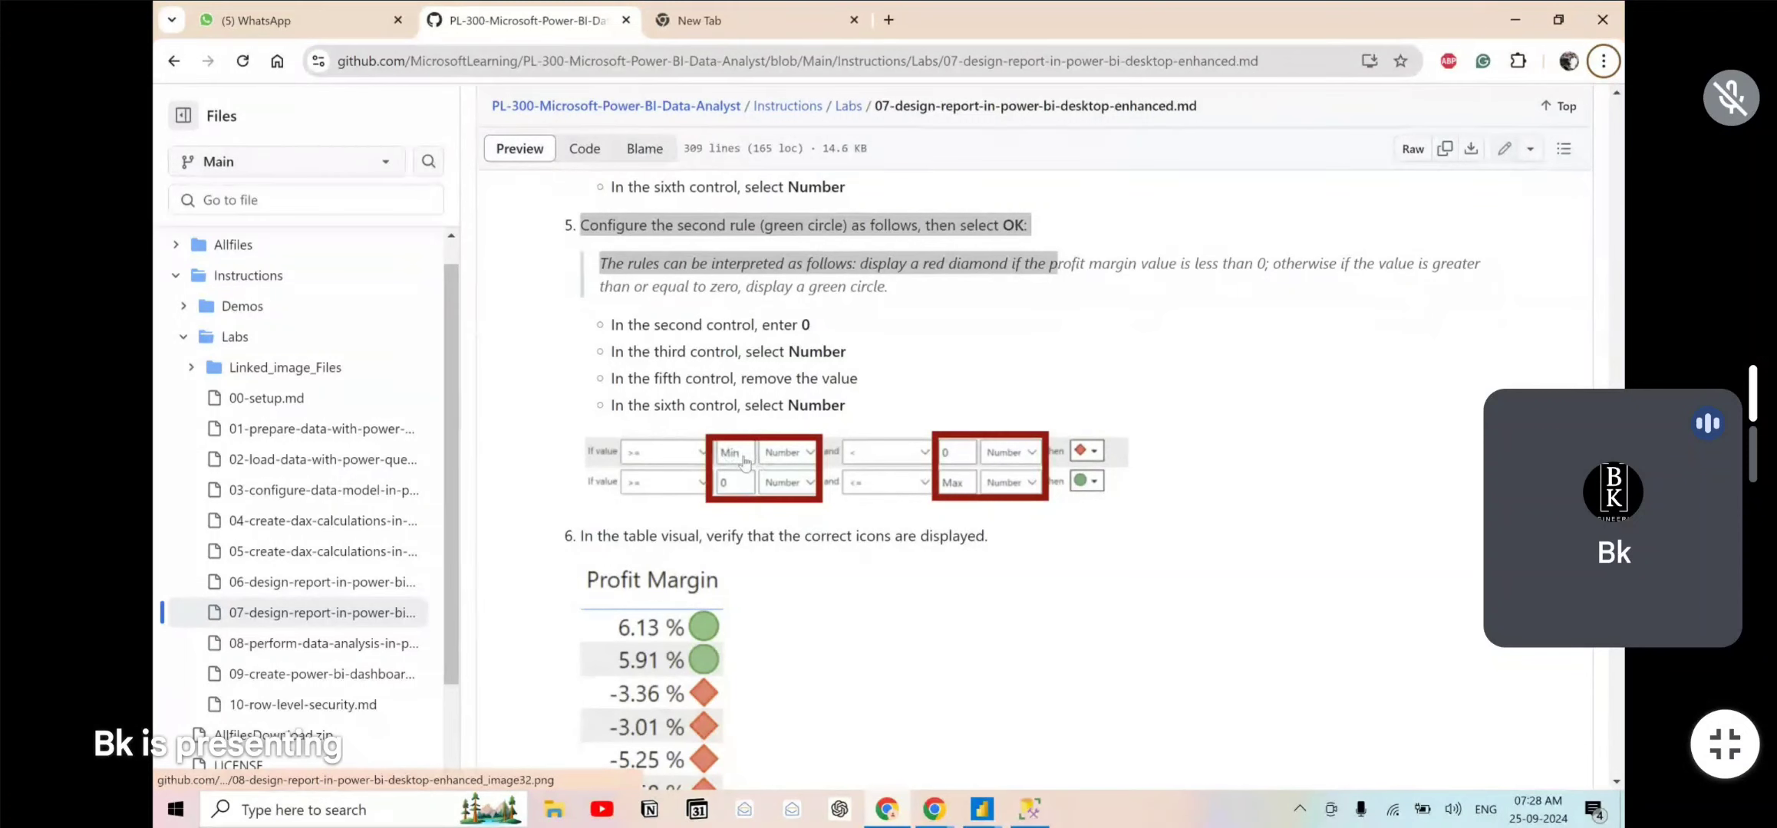
- Switch to Power BI Desktop and set the red diamond rule's lower limit unit to Number
{"action": "key", "text": "alt+Tab"}
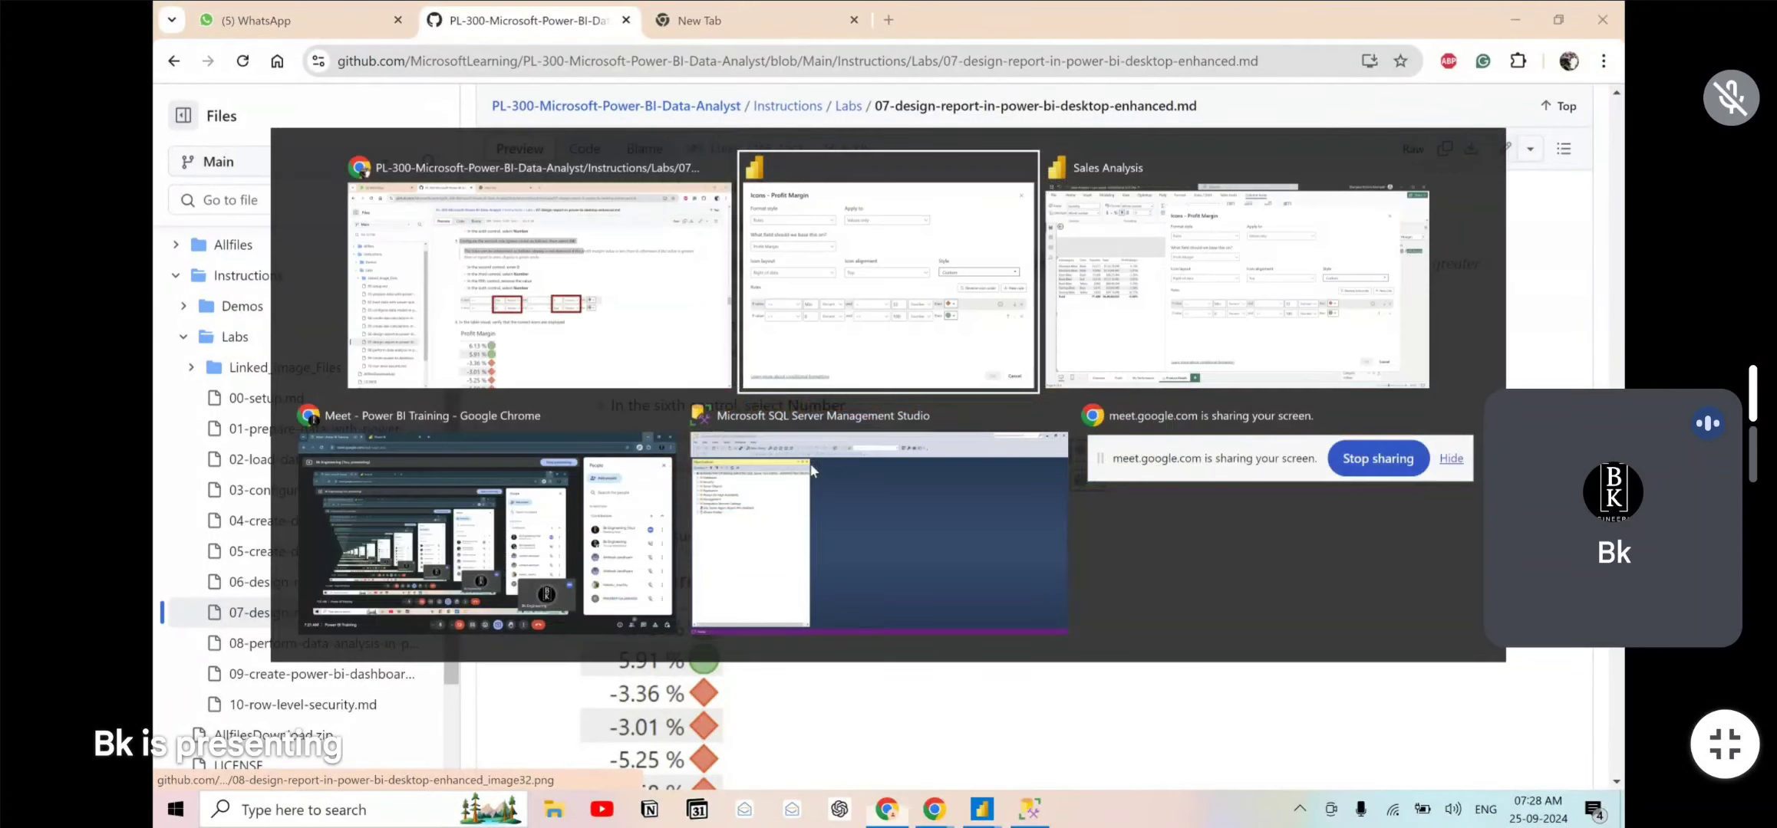
{"action": "left_click", "coordinate": [932, 335]}
{"action": "left_click", "coordinate": [884, 466]}
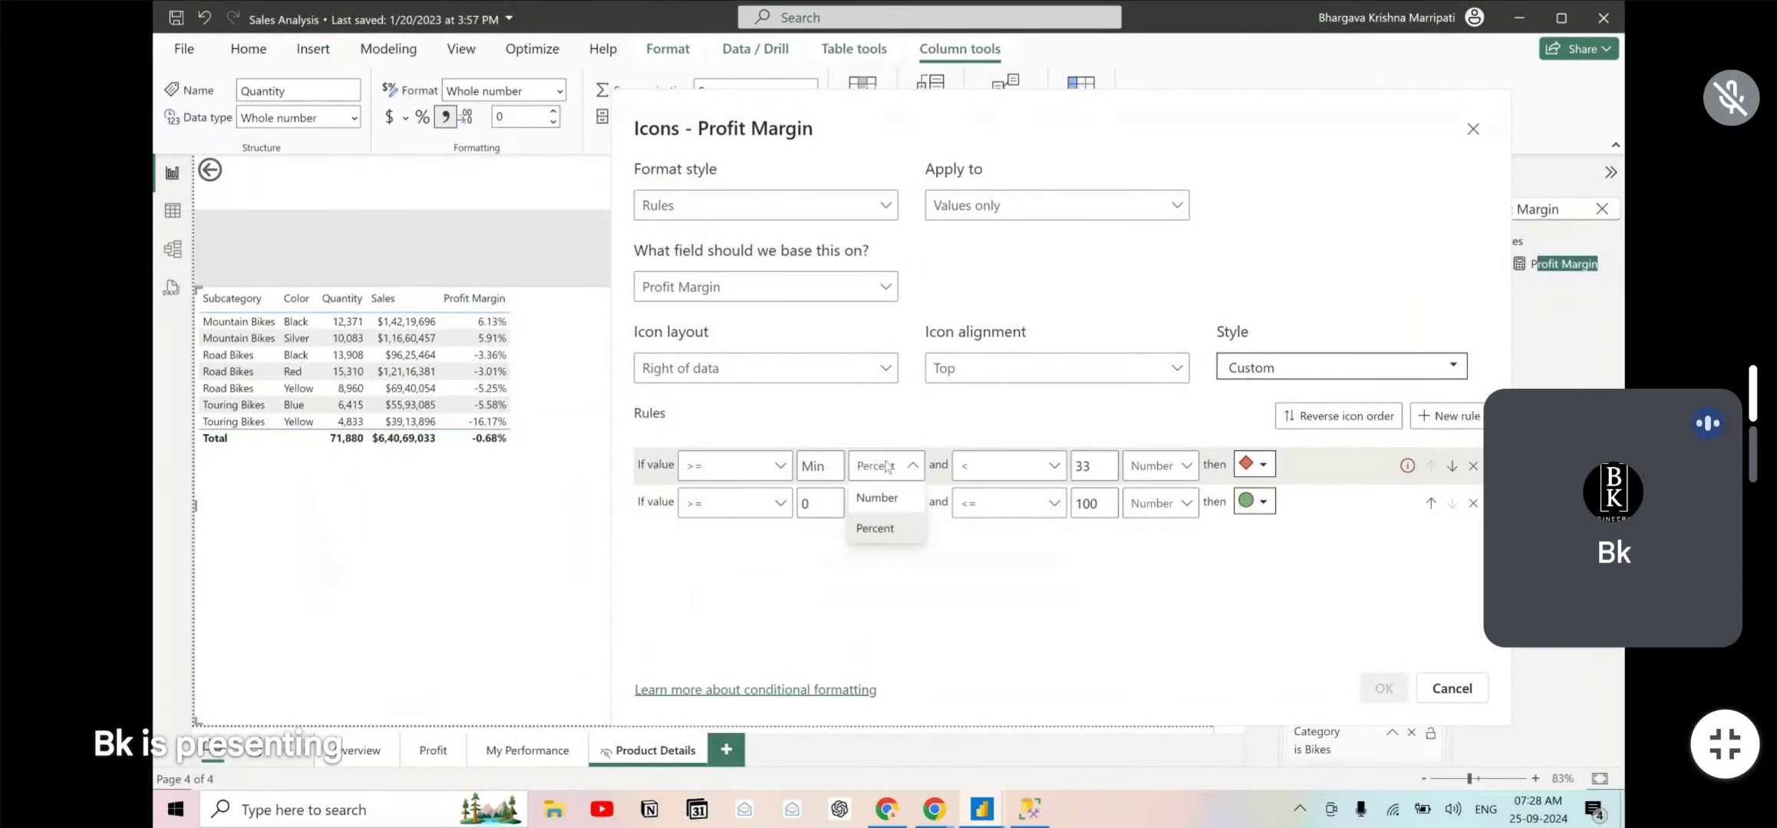
{"action": "left_click", "coordinate": [894, 500]}
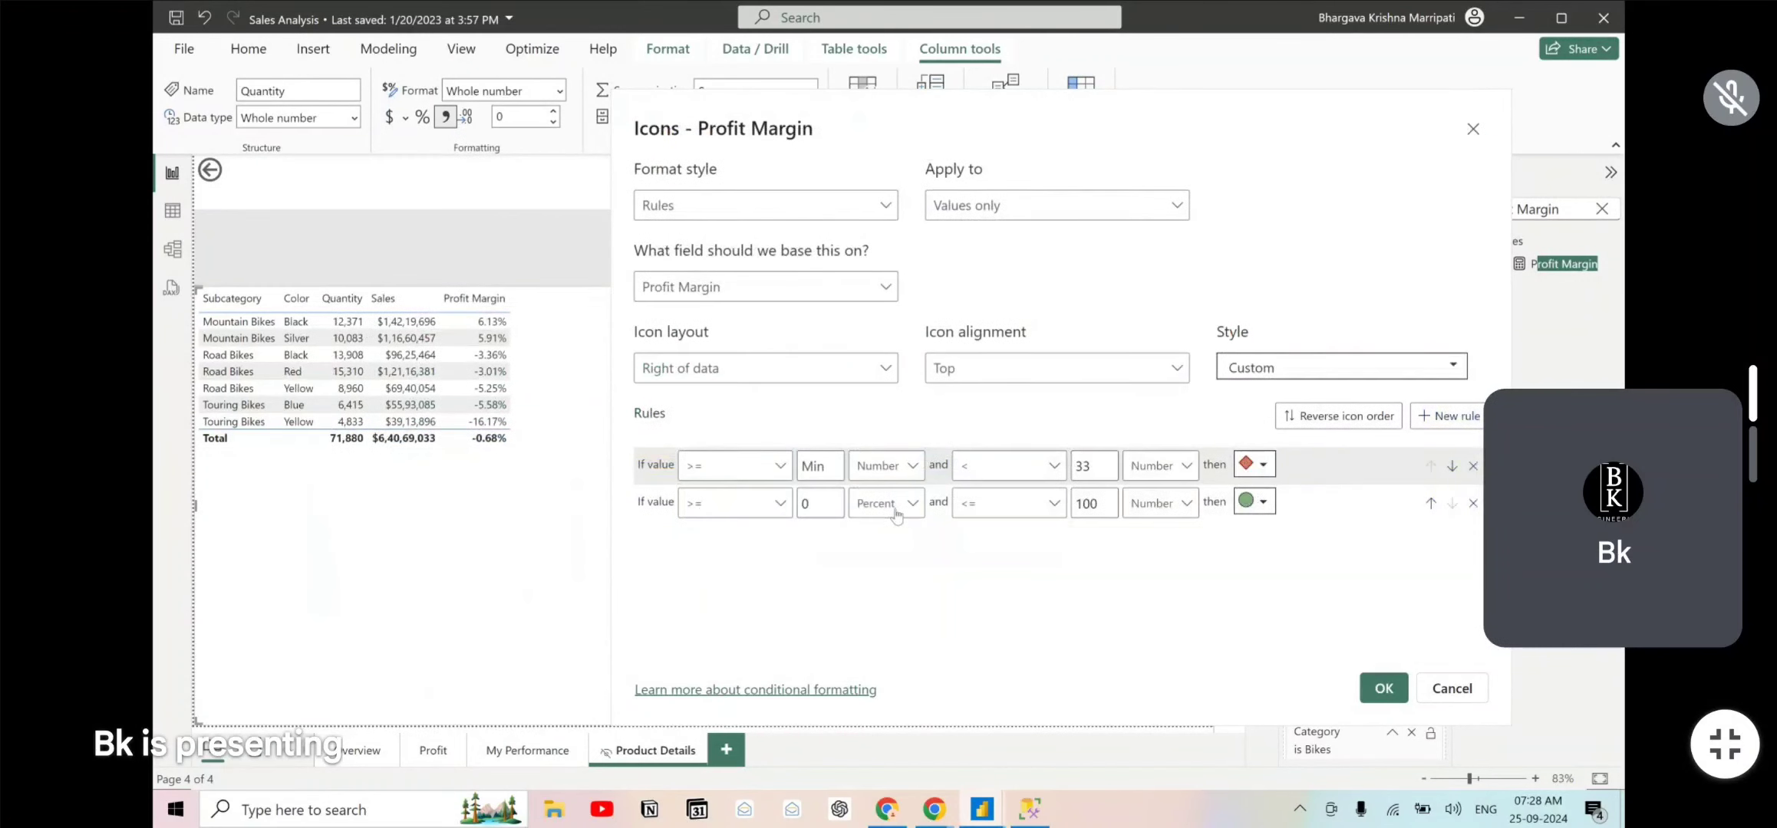
- Check the example rule image in Chrome, then set the red diamond rule's upper limit to 0 in Power BI Desktop
{"action": "key", "text": "alt+Tab"}
{"action": "left_click", "coordinate": [1225, 310]}
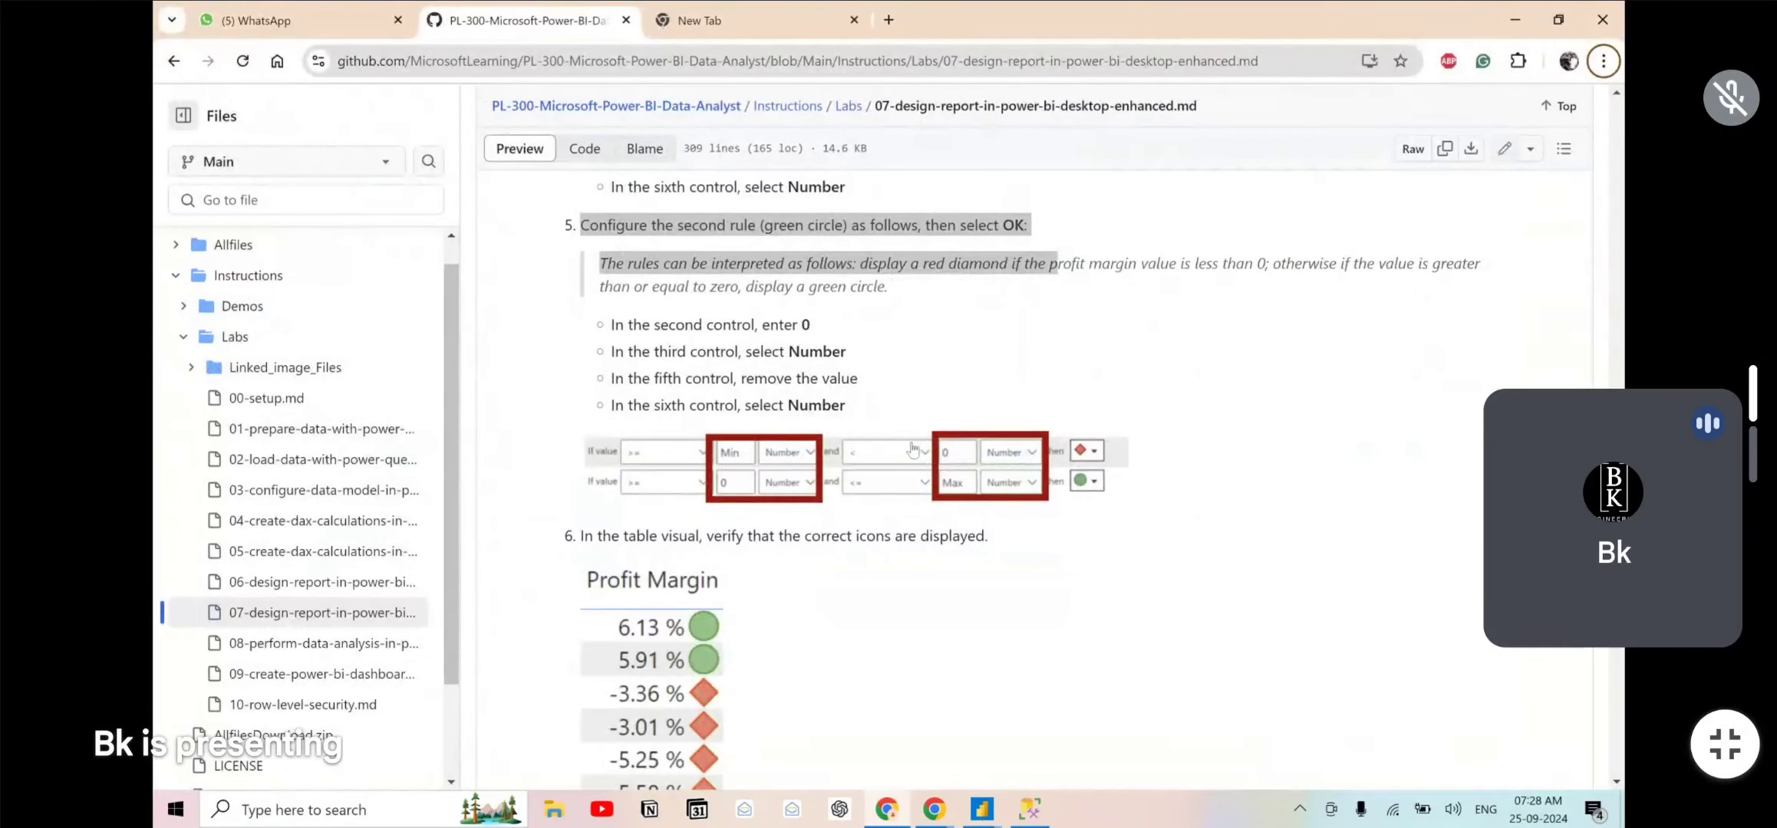
{"action": "key", "text": "alt+Tab"}
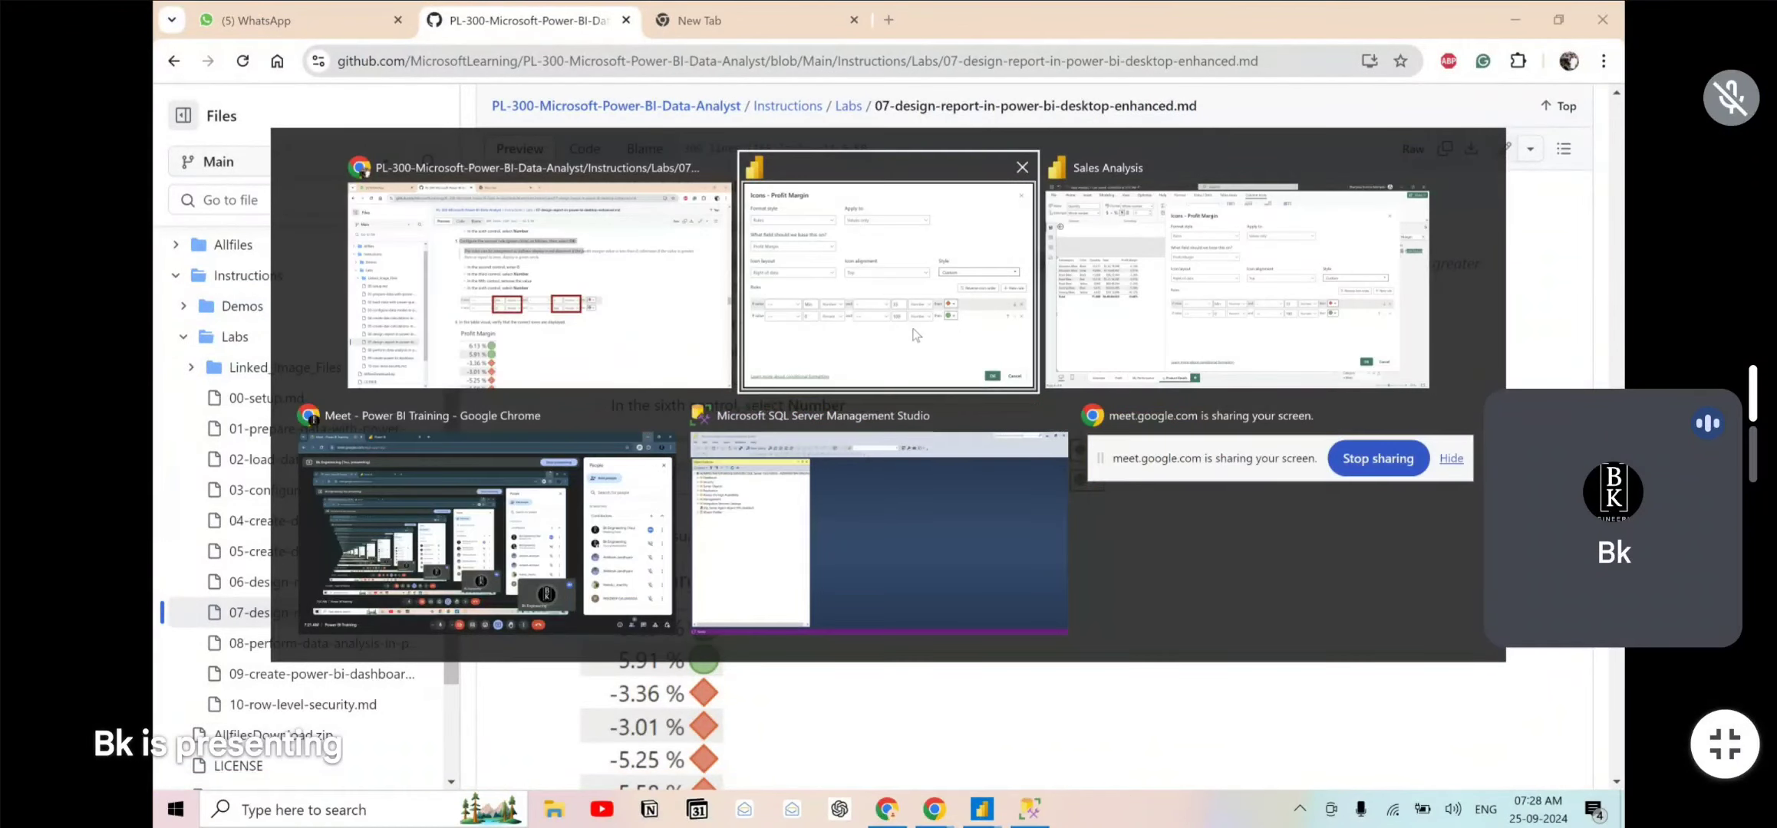
{"action": "double_click", "coordinate": [1084, 464]}
{"action": "type", "text": "0"}
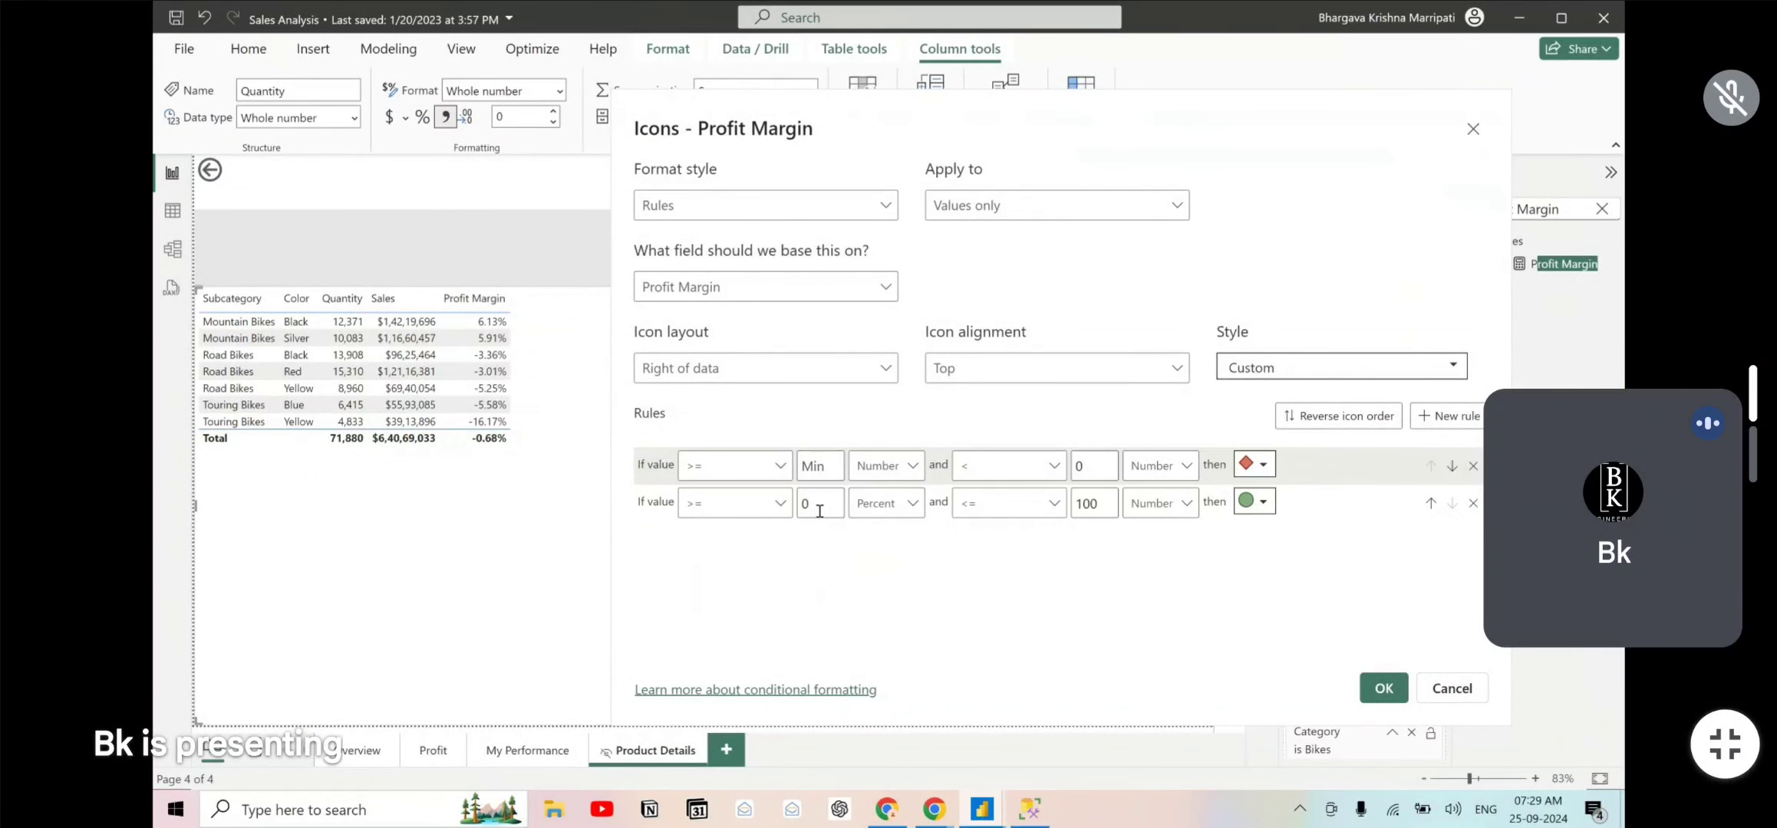
- Recheck the green circle rule settings in Chrome, then set that rule's lower limit unit to Number in Power BI Desktop
{"action": "key", "text": "alt+Tab"}
{"action": "left_click", "coordinate": [830, 508]}
{"action": "key", "text": "alt+Tab"}
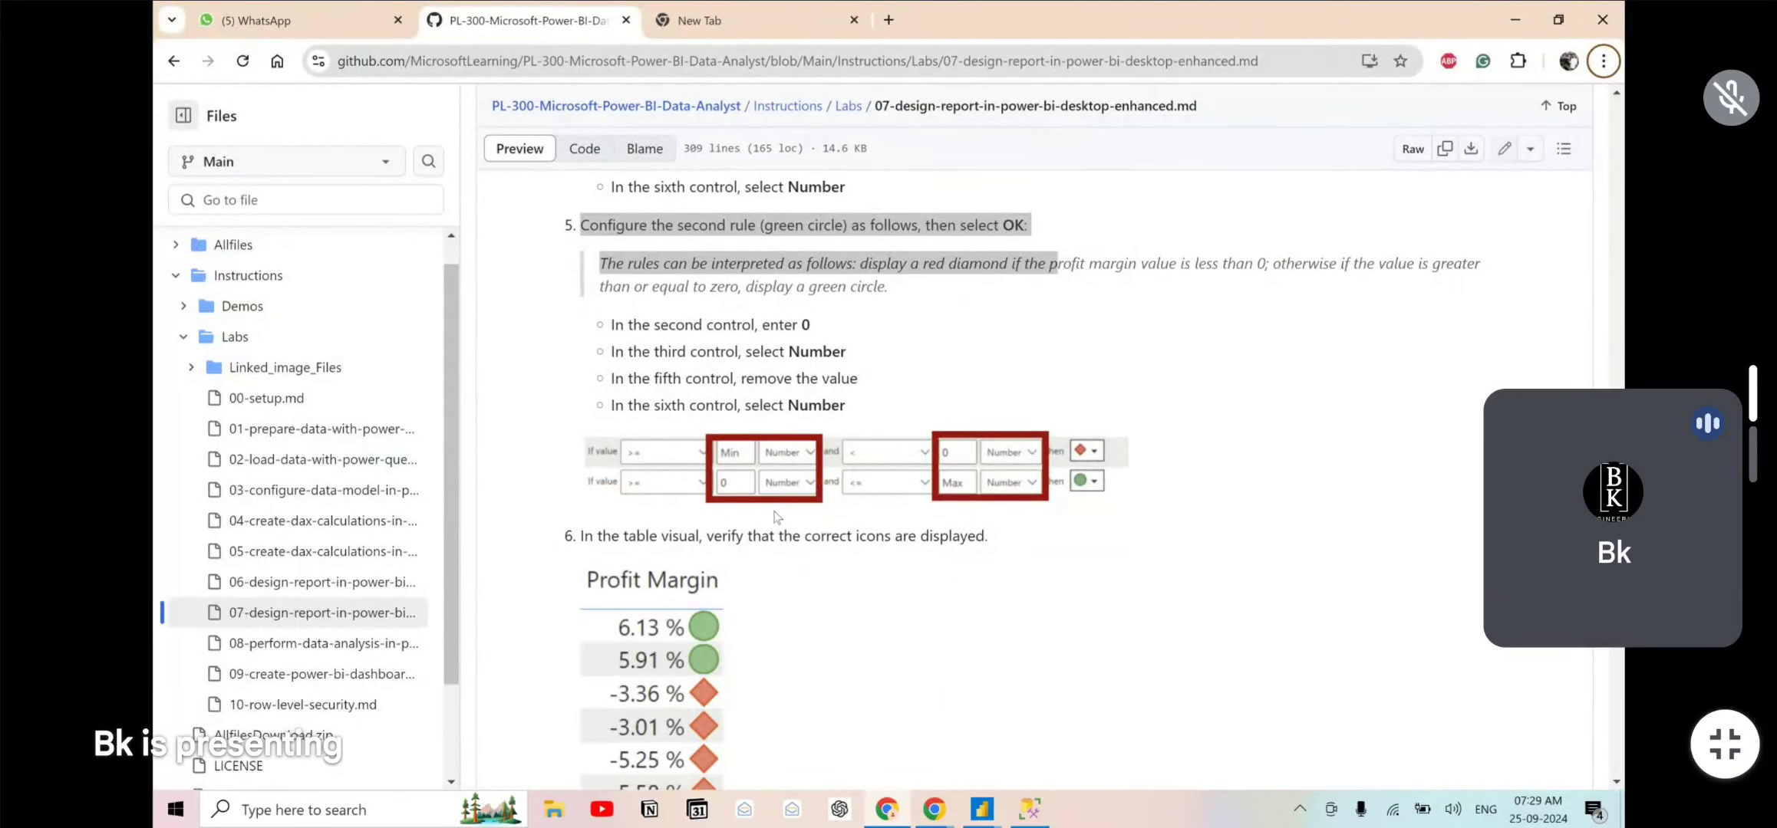
{"action": "key", "text": "alt+Tab"}
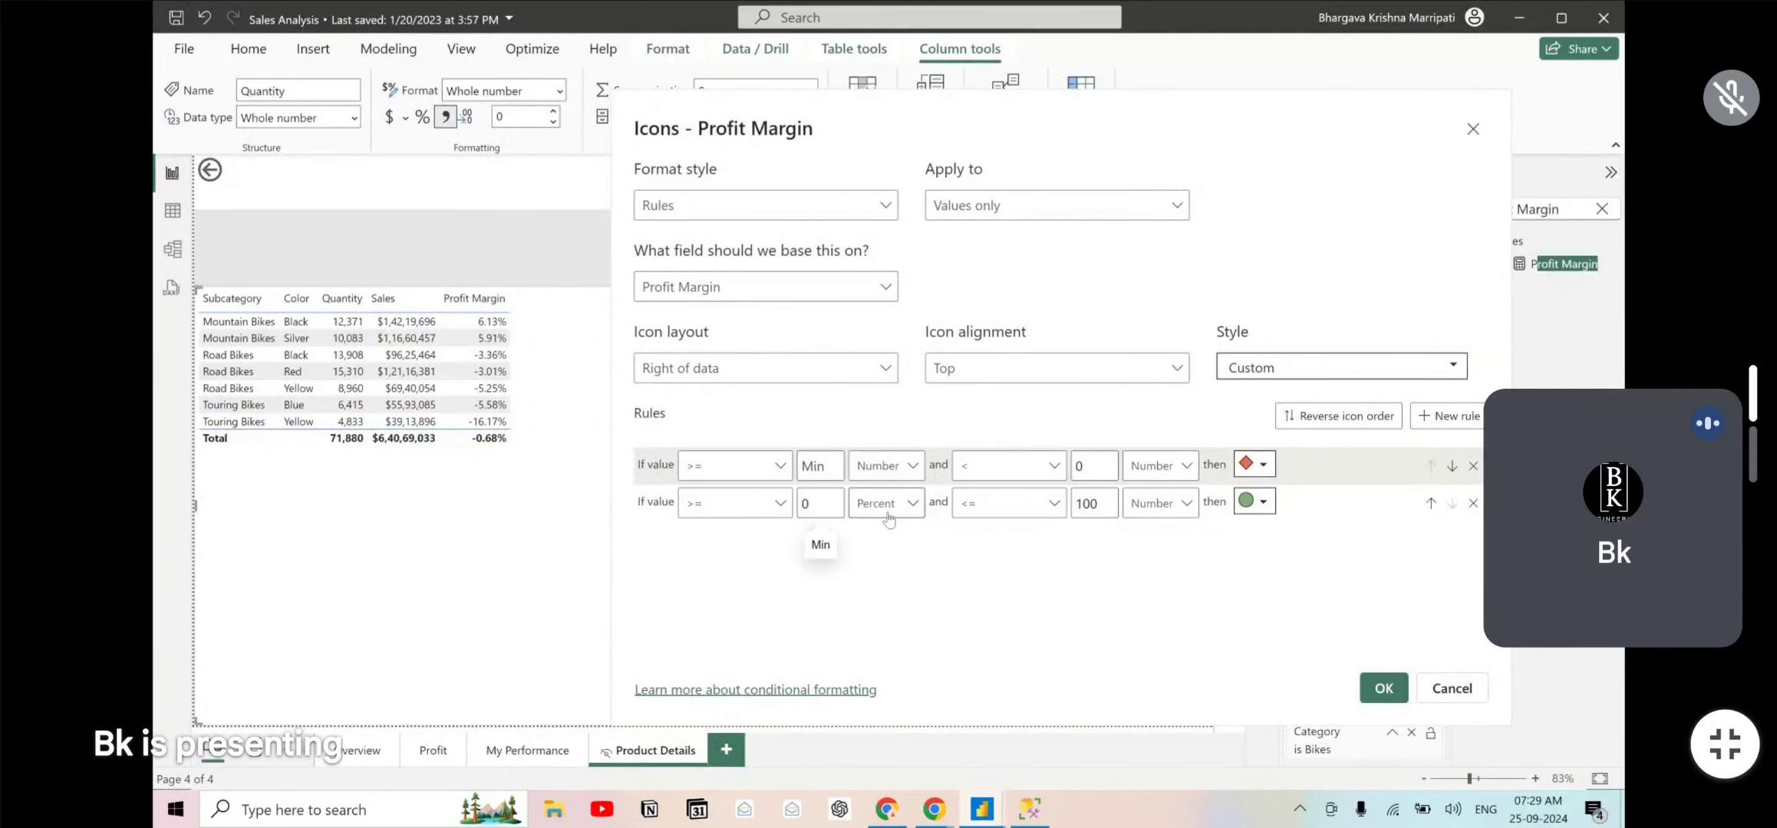
{"action": "left_click", "coordinate": [886, 503]}
{"action": "left_click", "coordinate": [882, 536]}
- Remove the green circle rule's upper limit value so it uses Max, with Number as the unit
{"action": "double_click", "coordinate": [1116, 503]}
{"action": "key", "text": "BackSpace"}
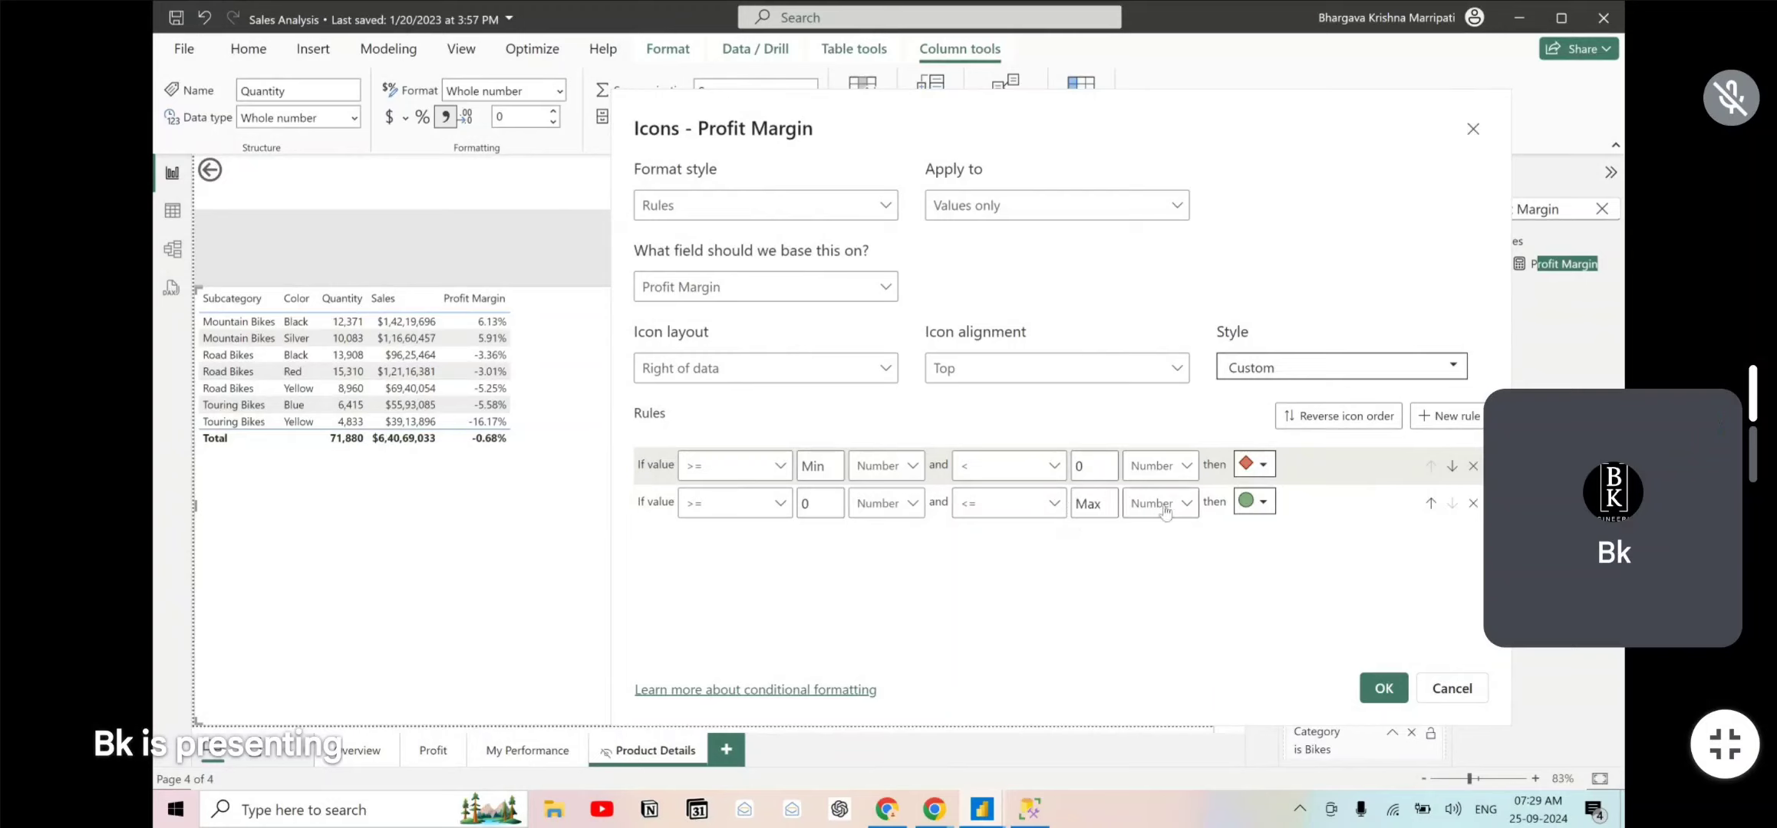
{"action": "left_click", "coordinate": [1163, 512]}
{"action": "left_click", "coordinate": [1164, 537]}
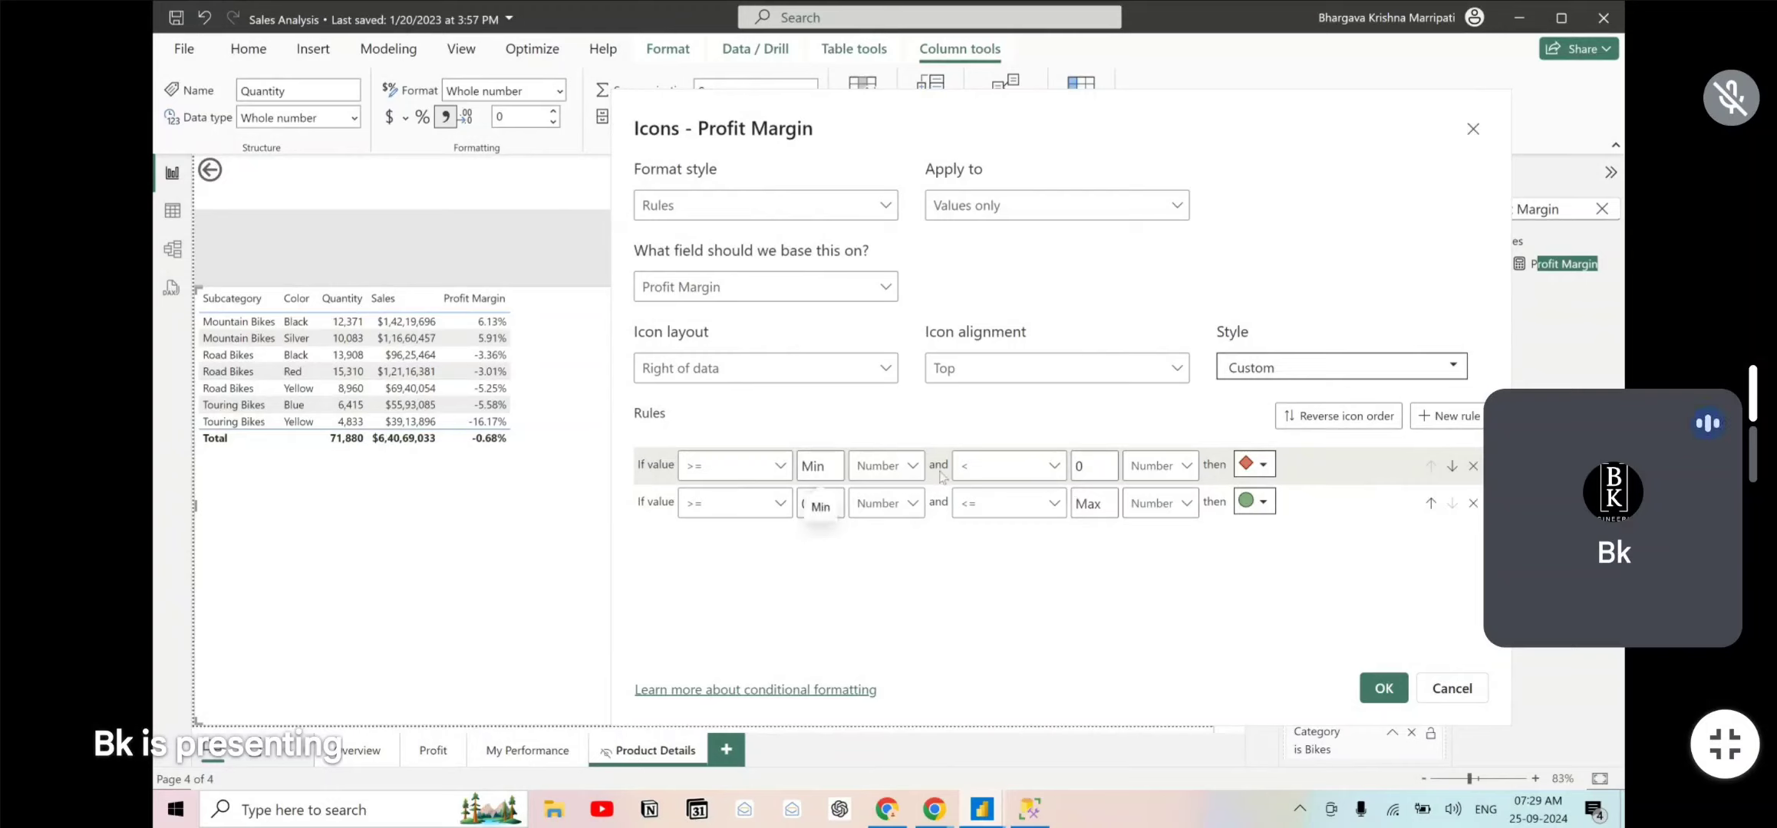
- Compare both icon rules with the example configuration image in Chrome, then return to Power BI Desktop
{"action": "key", "text": "alt+Tab"}
{"action": "key", "text": "Tab"}
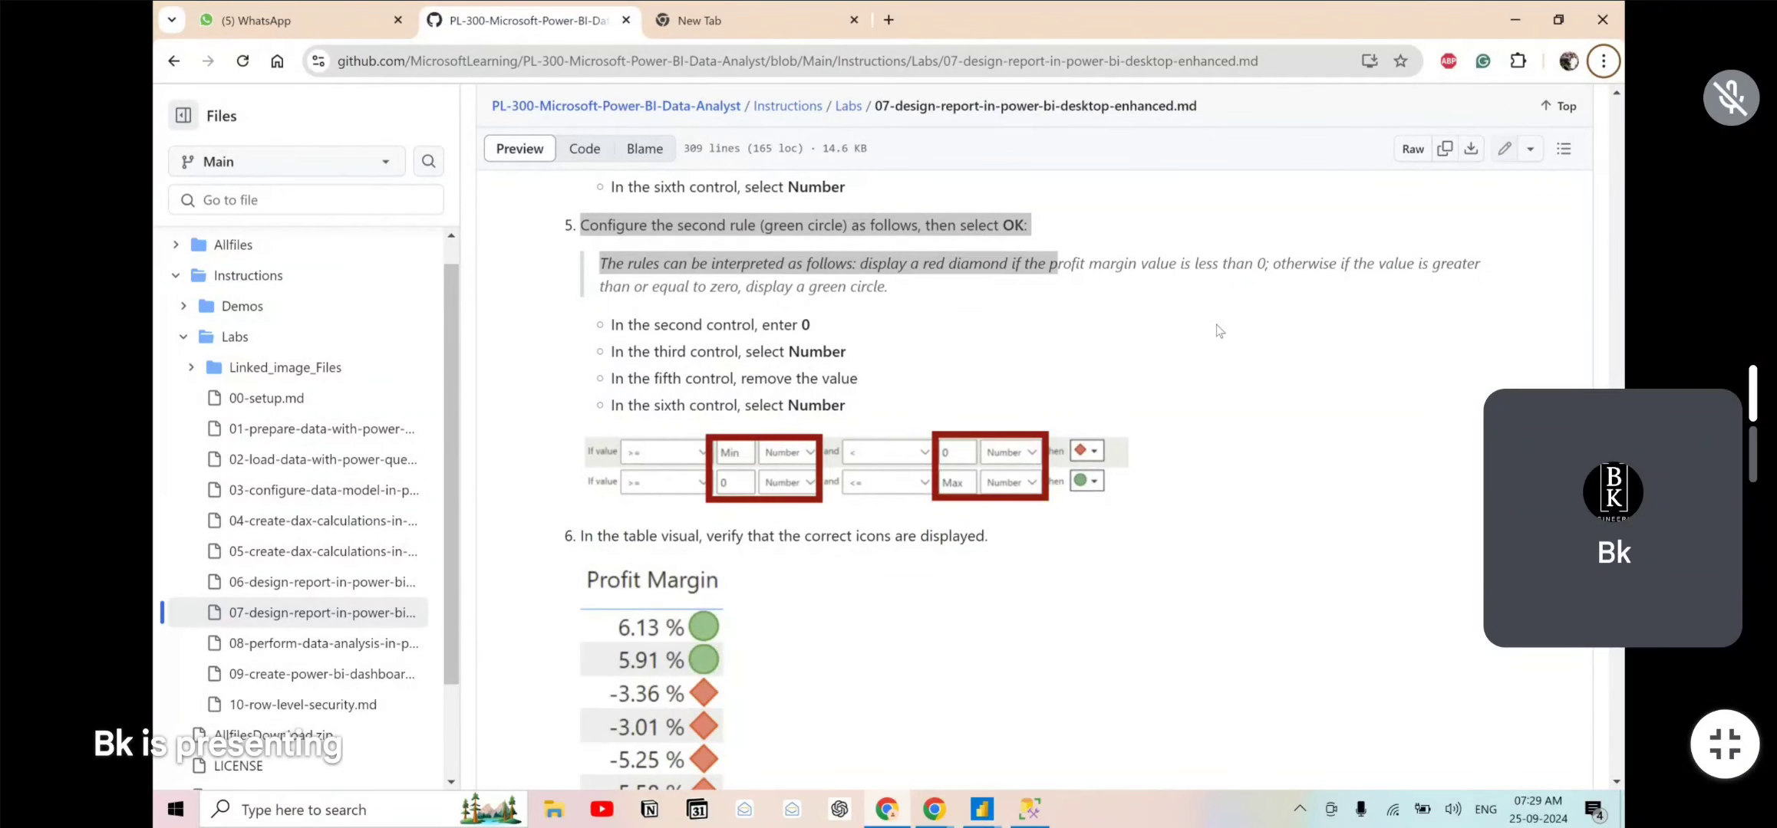
{"action": "key", "text": "alt+Tab"}
{"action": "left_click", "coordinate": [1209, 322]}
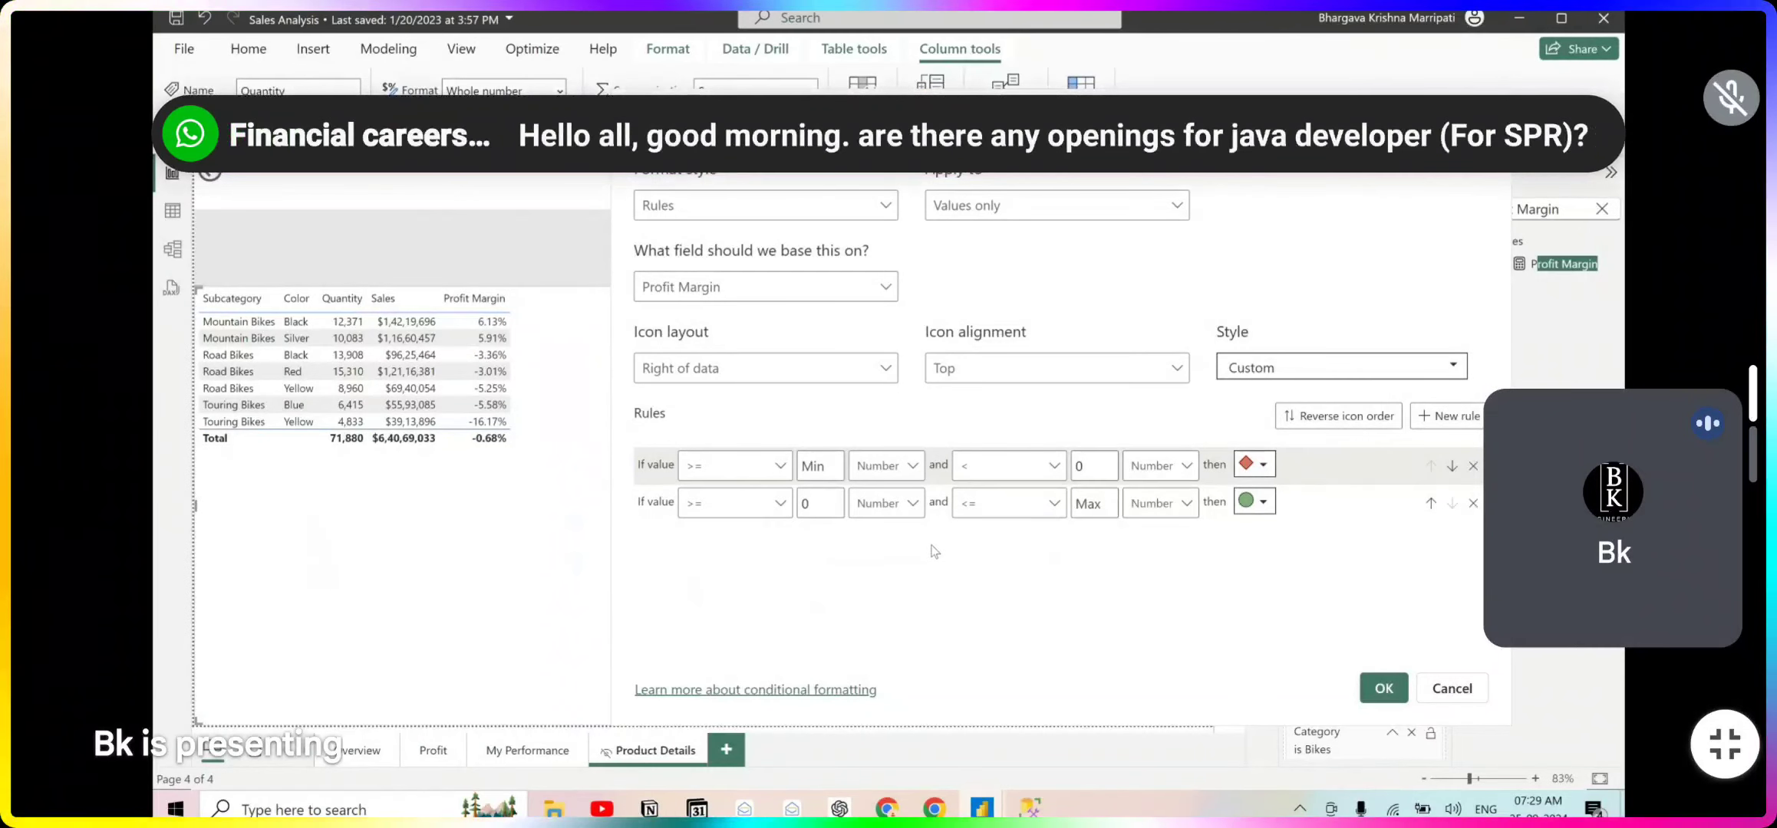
- Compare the Profit Margin icon rules with the lab instructions in the browser and apply the icon formatting in Power BI Desktop
{"action": "key", "text": "alt+Tab"}
{"action": "left_click", "coordinate": [1165, 311]}
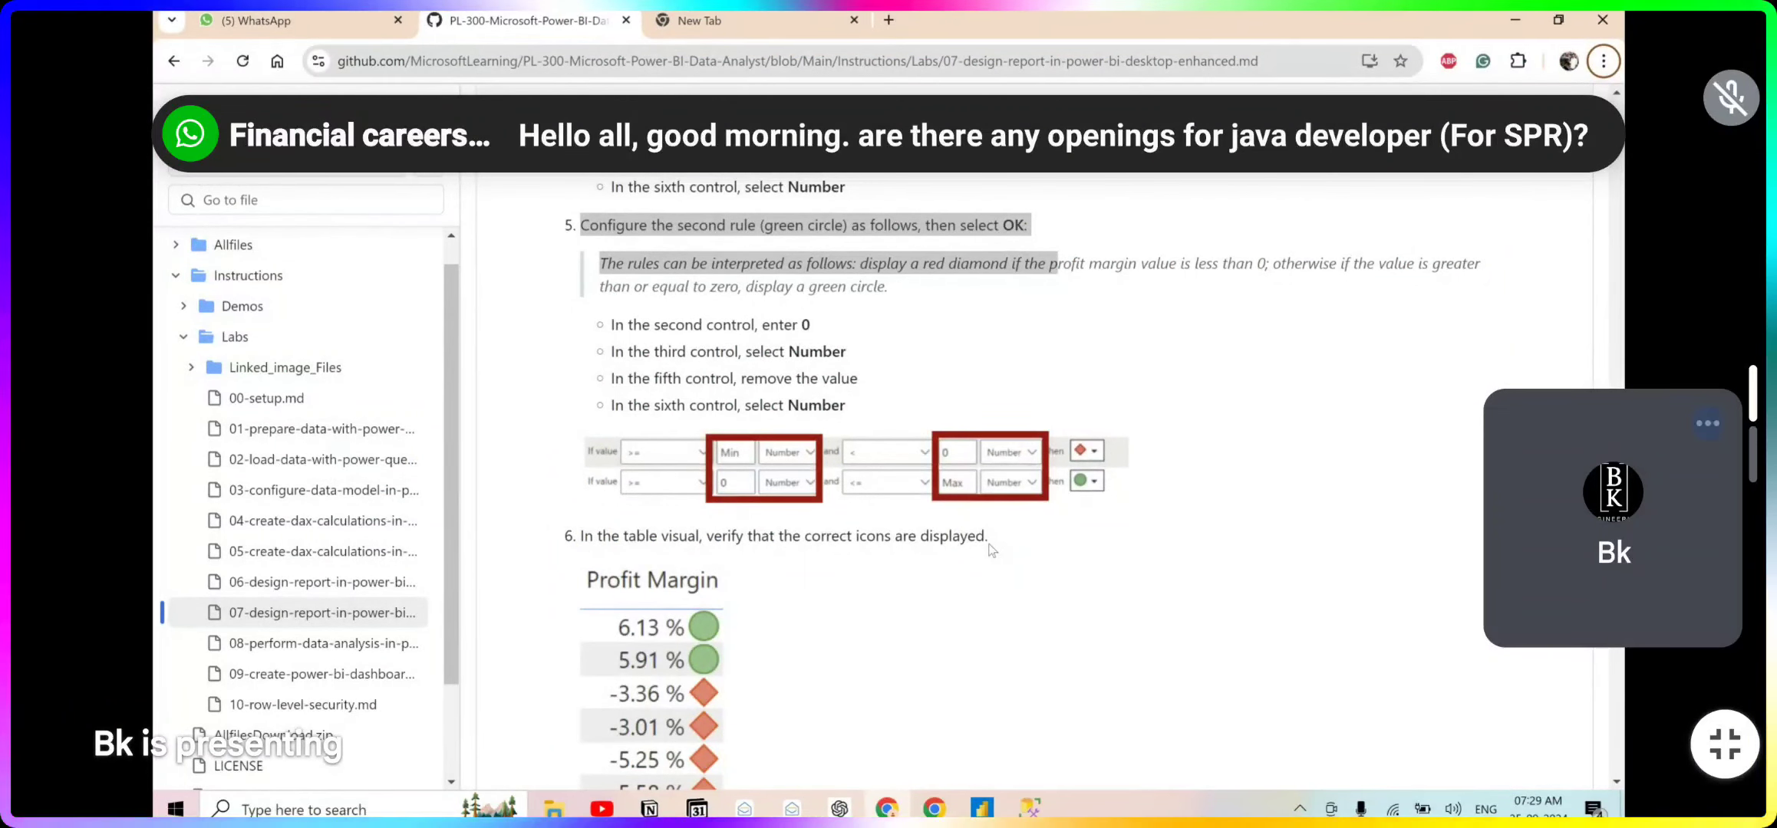
{"action": "key", "text": "alt+Tab"}
{"action": "left_click", "coordinate": [1172, 322]}
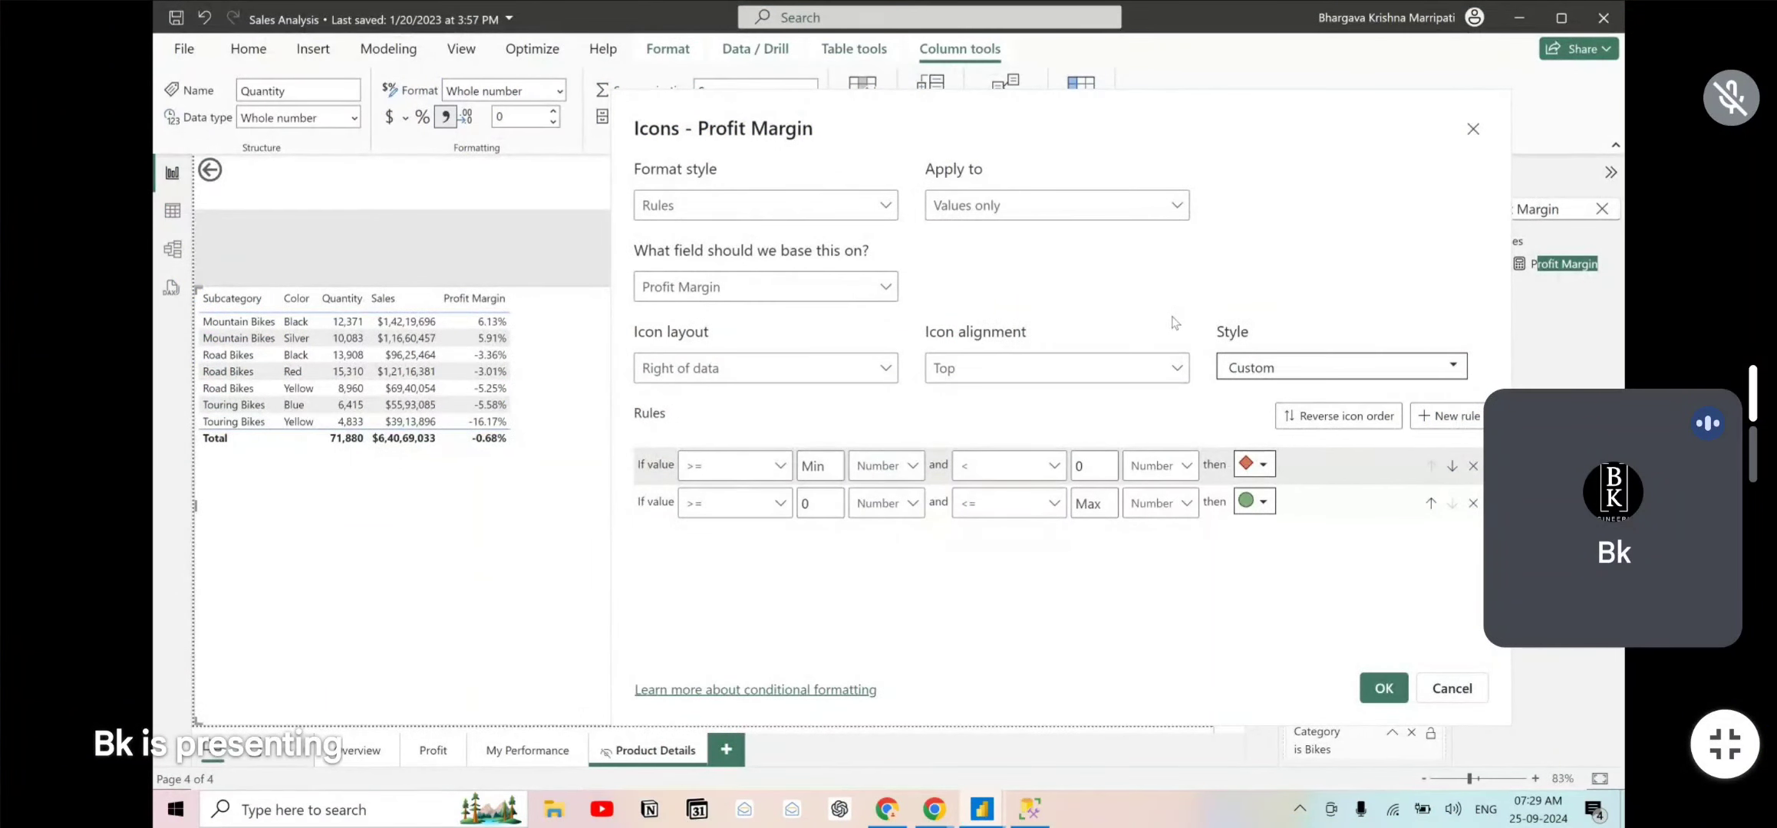
{"action": "key", "text": "alt+Tab"}
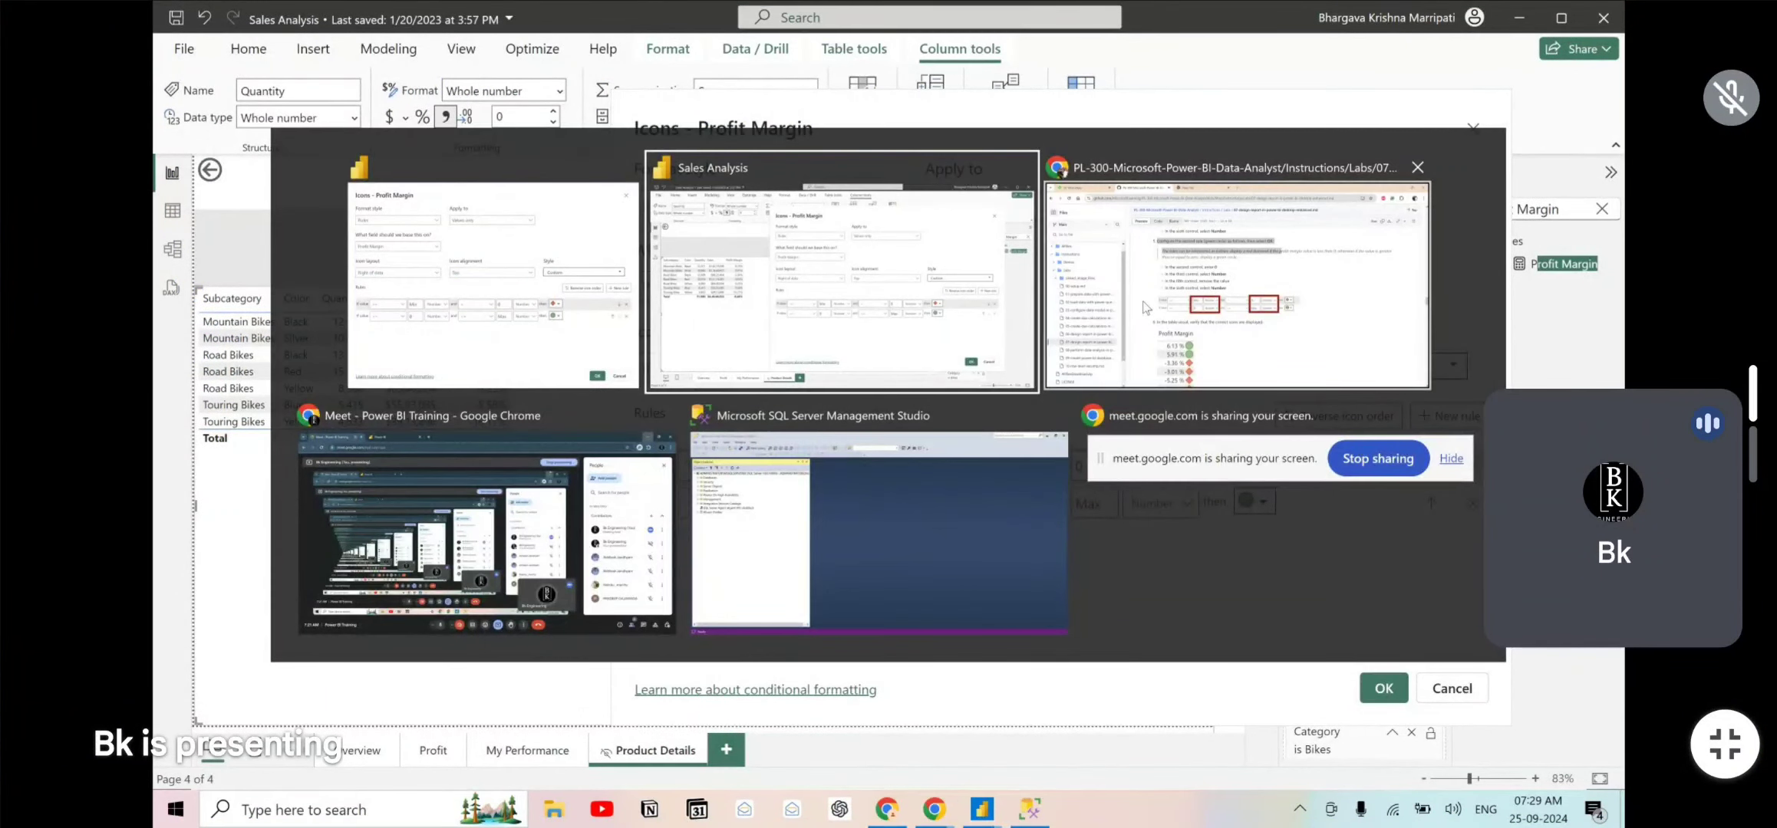
{"action": "left_click", "coordinate": [880, 291]}
{"action": "key", "text": "alt+Tab"}
{"action": "left_click", "coordinate": [1174, 311]}
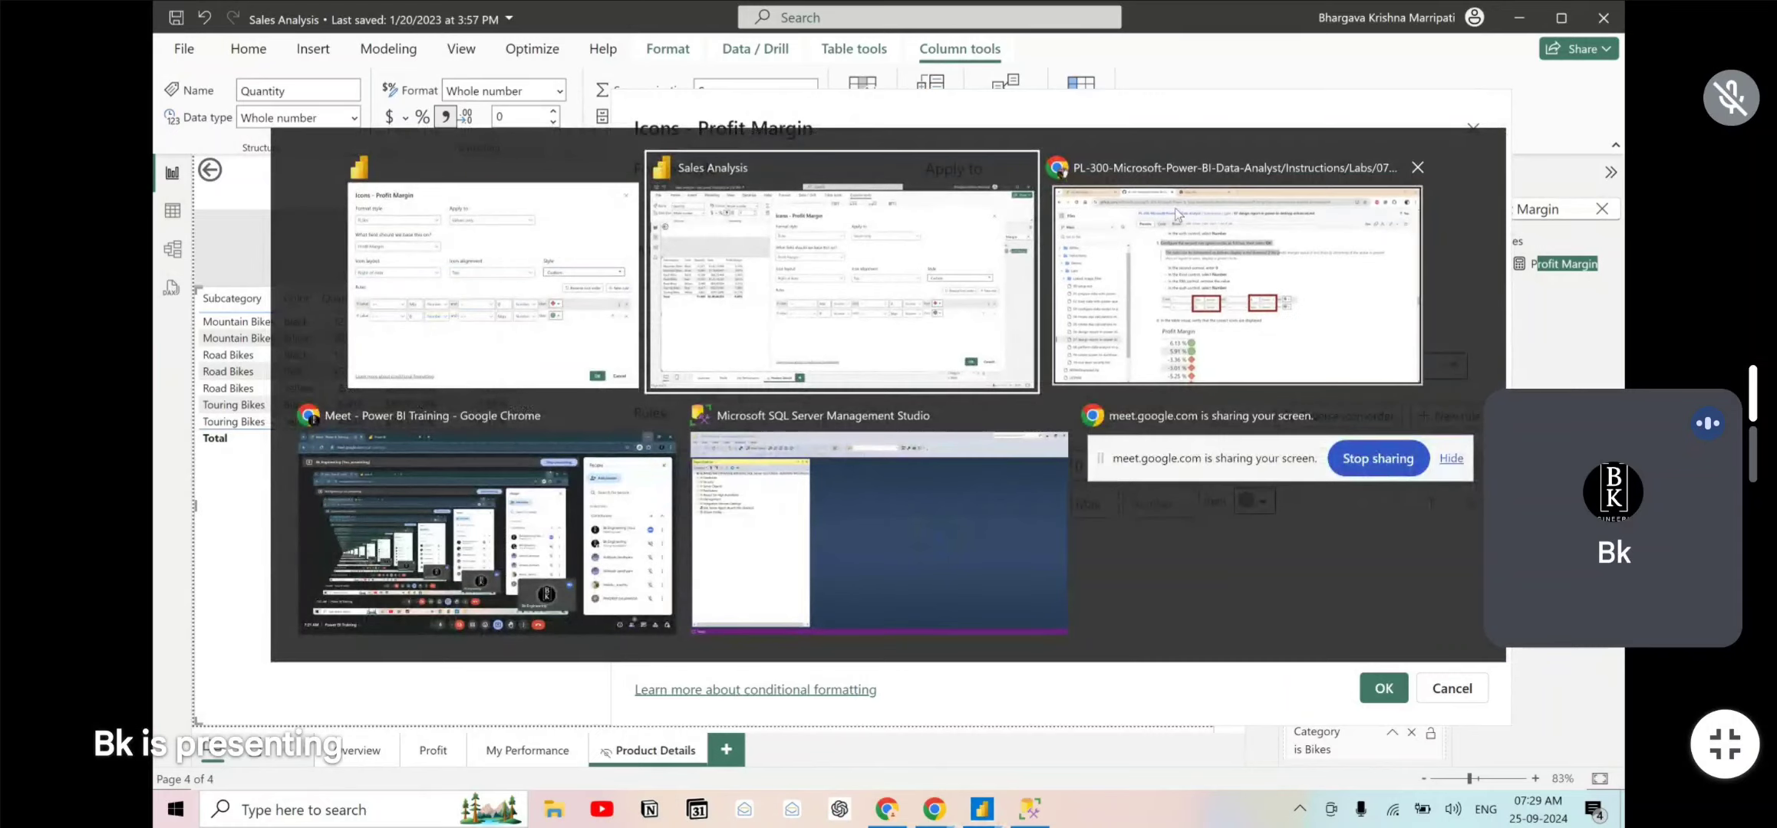
{"action": "scroll", "coordinate": [856, 537], "scroll_direction": "down", "scroll_amount": 3}
{"action": "key", "text": "alt+Tab"}
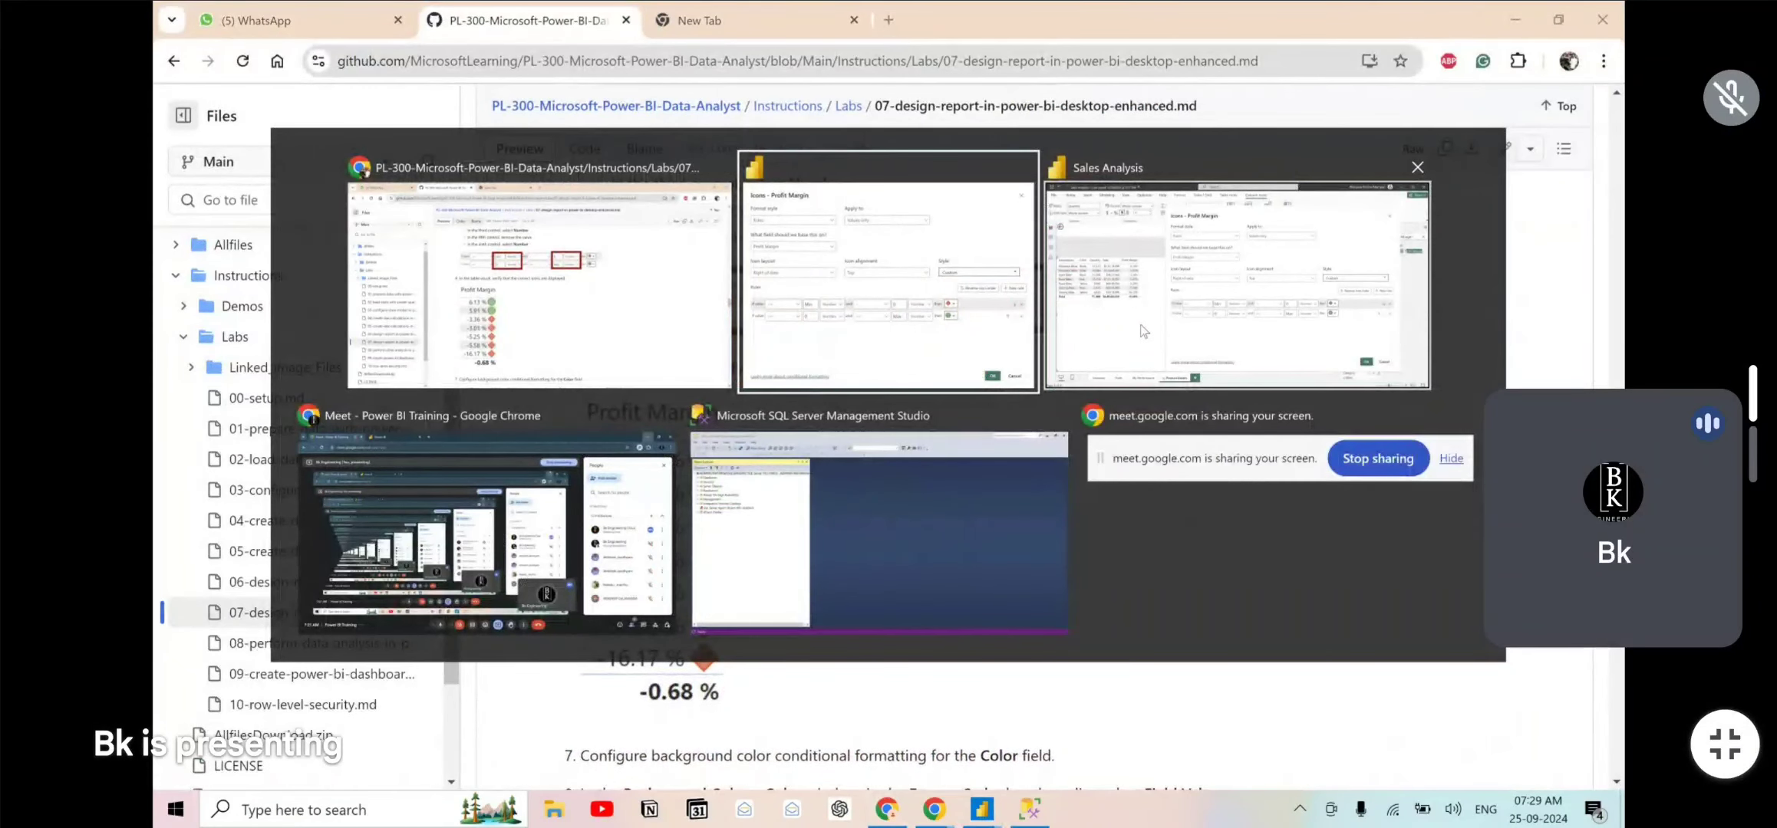
{"action": "left_click", "coordinate": [1139, 325]}
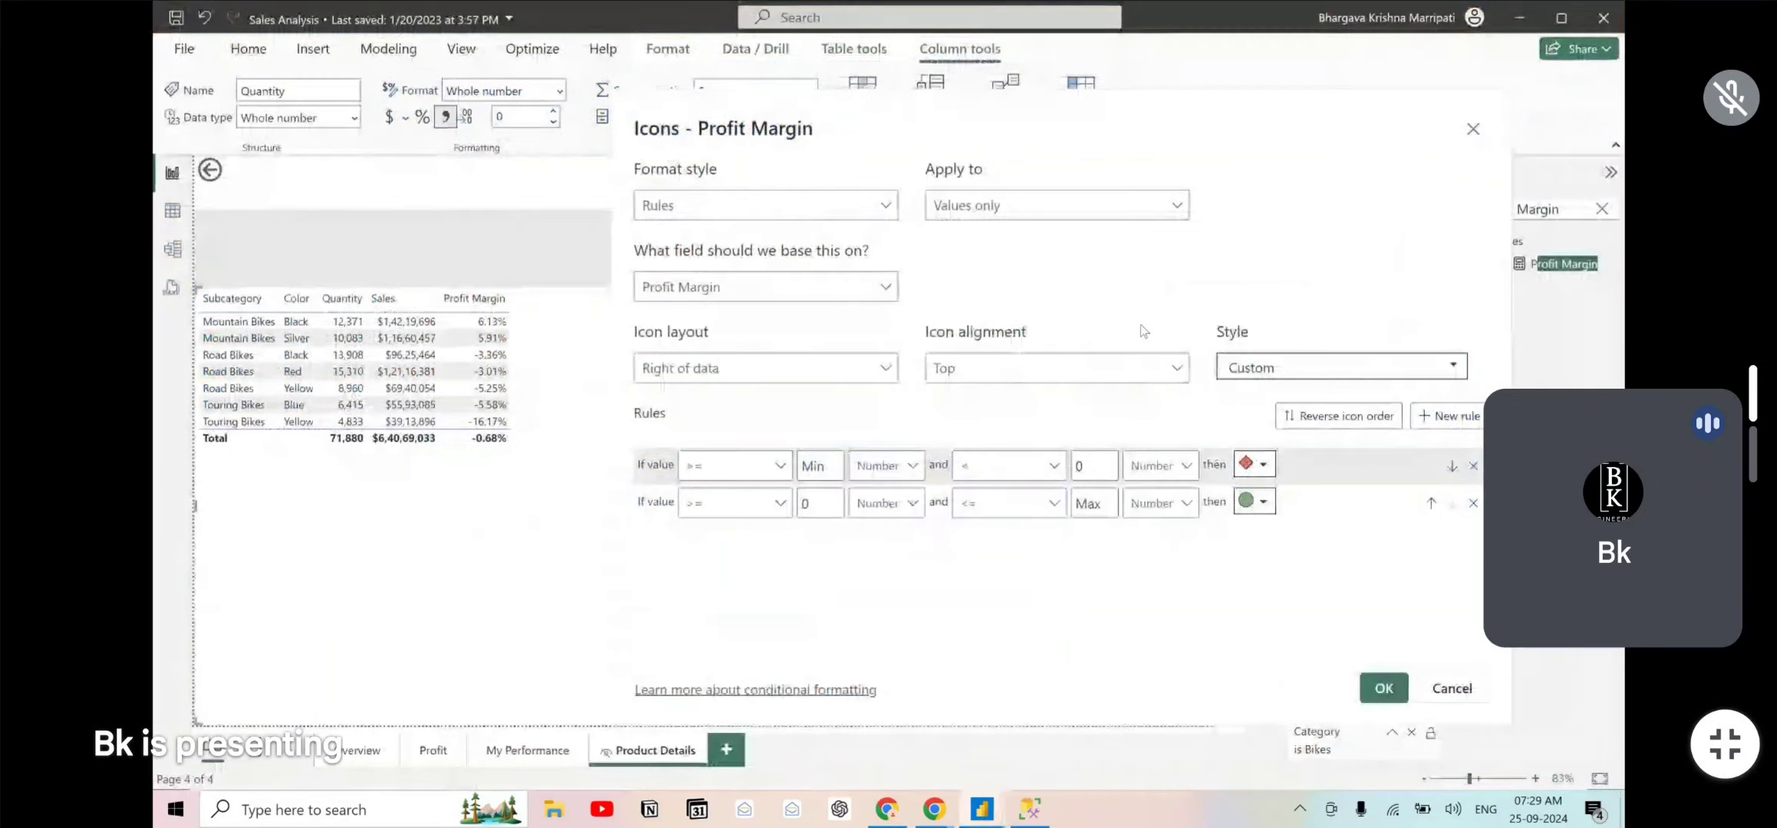
{"action": "left_click", "coordinate": [1384, 687]}
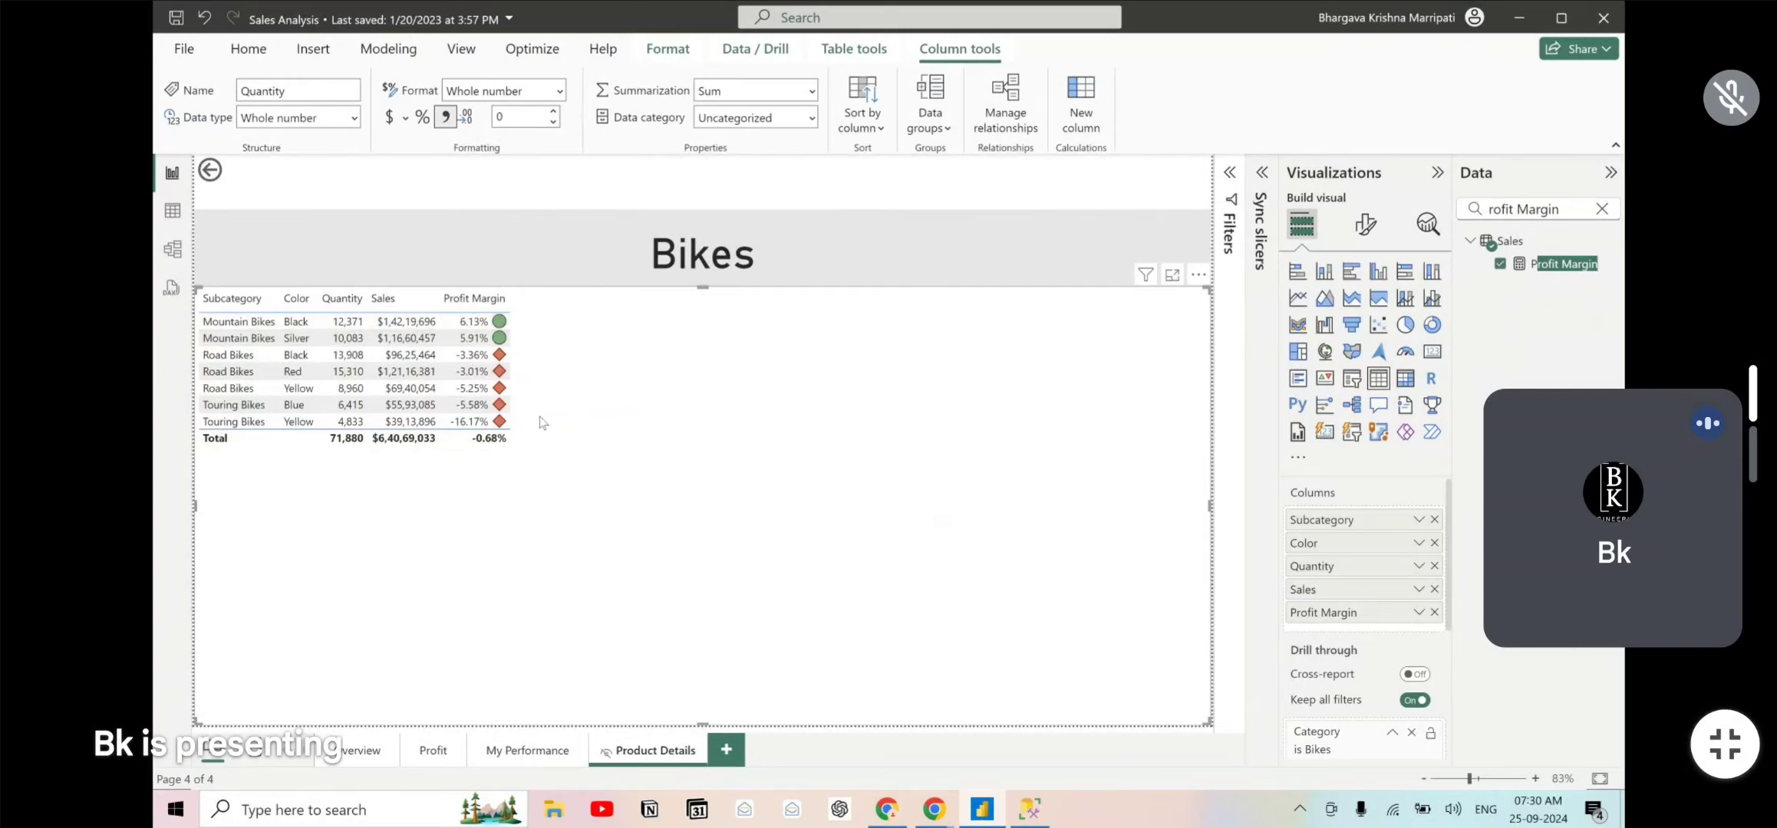
{"action": "left_click", "coordinate": [1419, 589]}
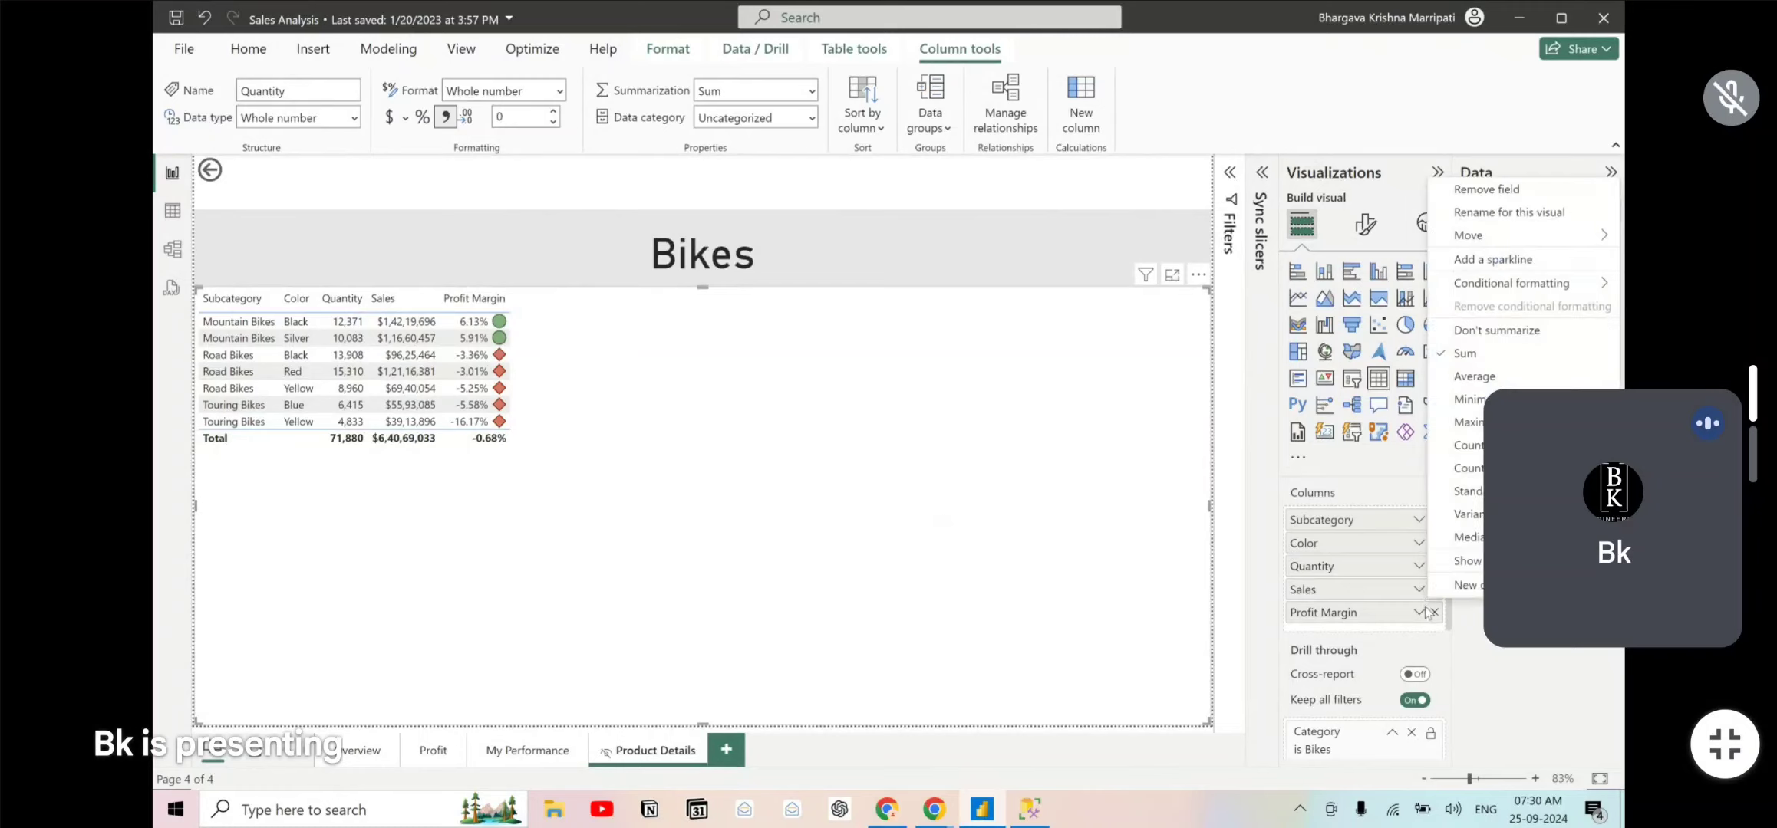
{"action": "left_click", "coordinate": [1417, 615]}
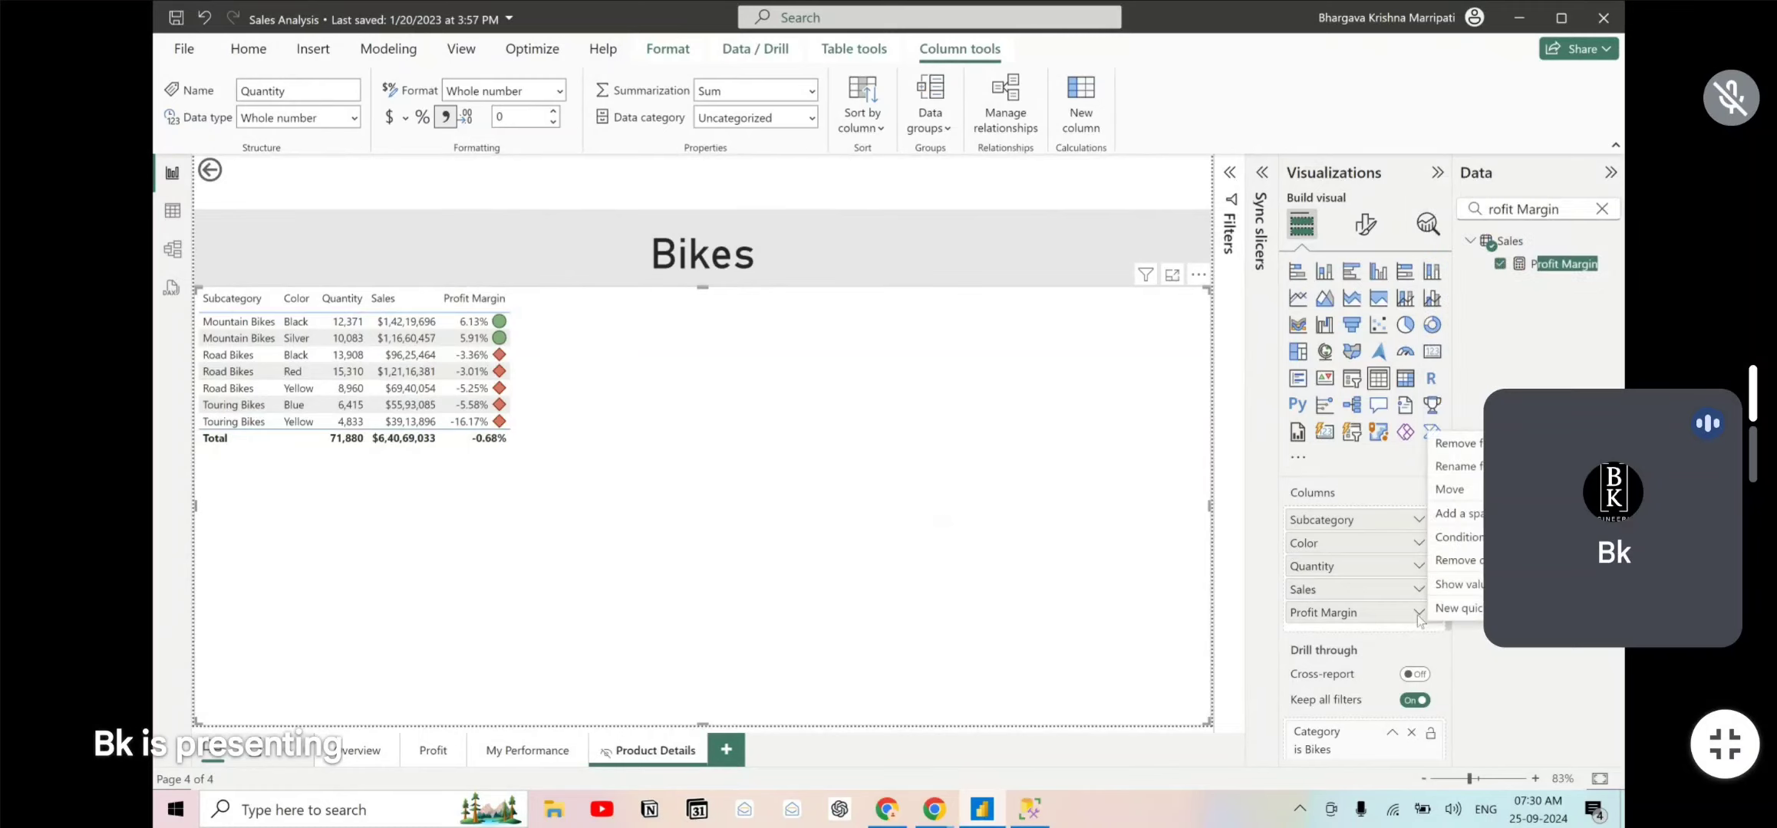
{"action": "mouse_move", "coordinate": [1457, 537]}
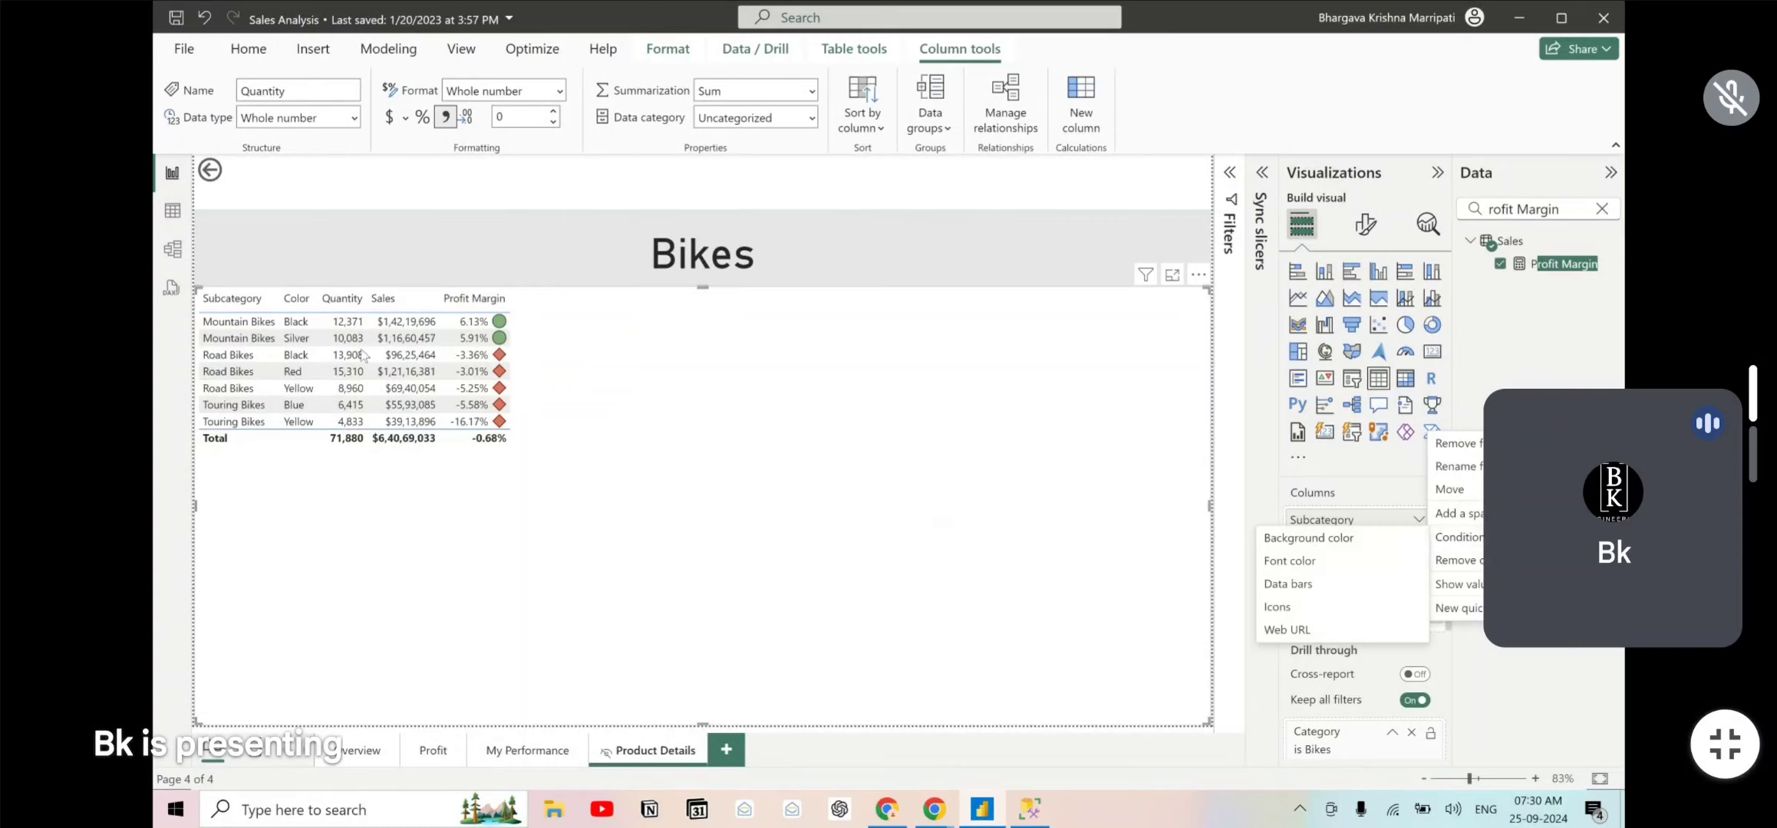
{"action": "left_click", "coordinate": [1133, 487]}
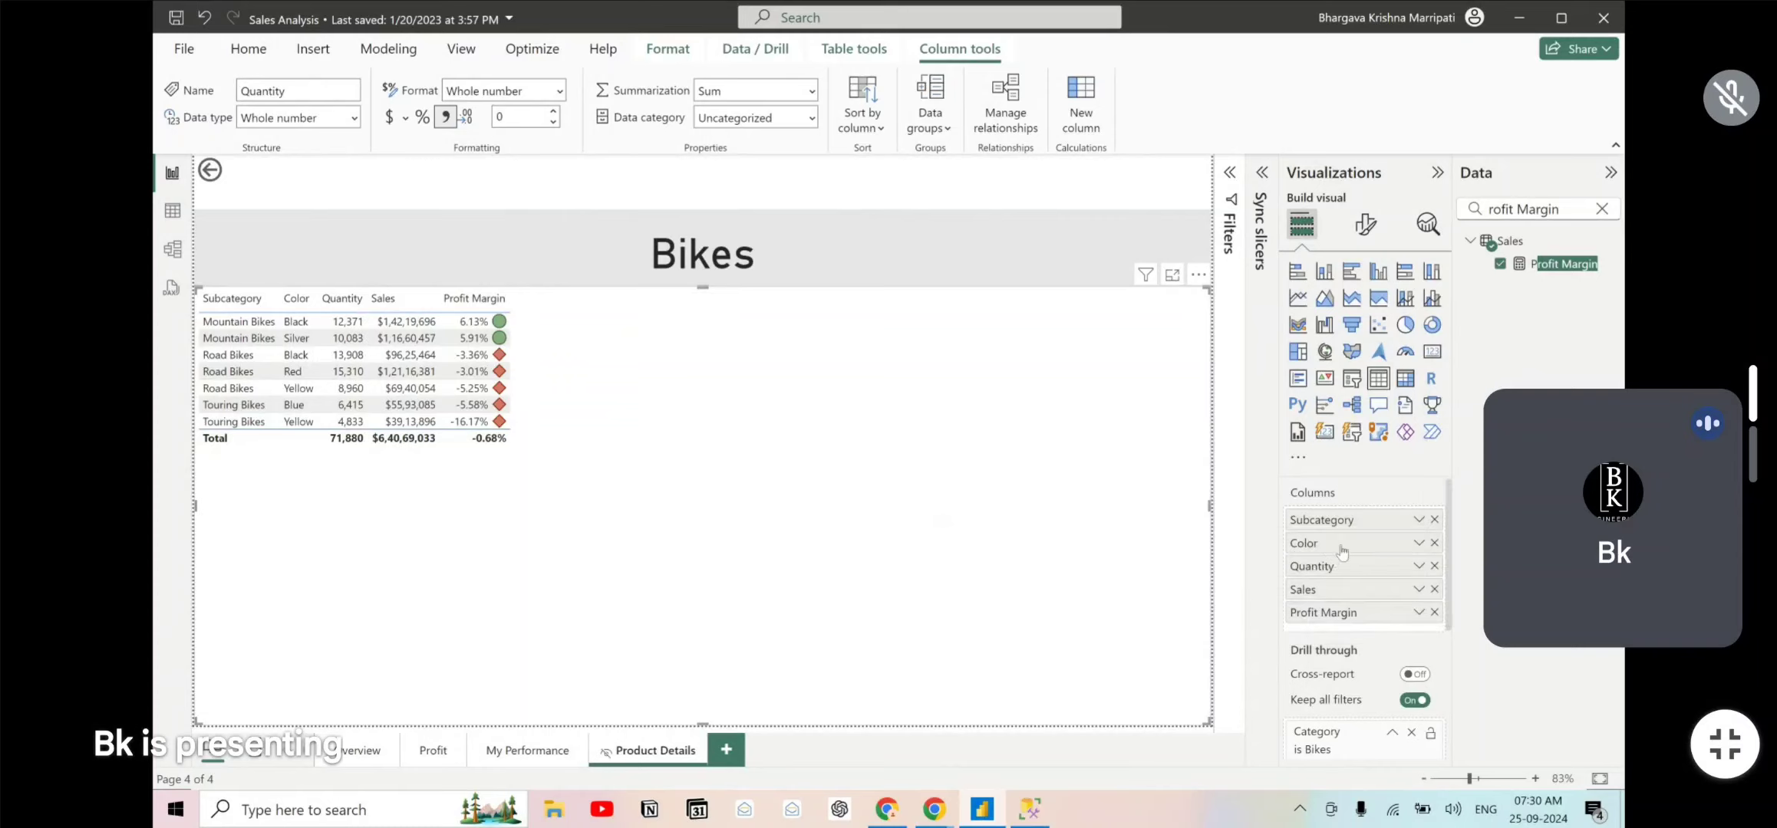
- Add data bars to the Quantity column of the Bikes table and widen that column
{"action": "left_click", "coordinate": [1418, 567]}
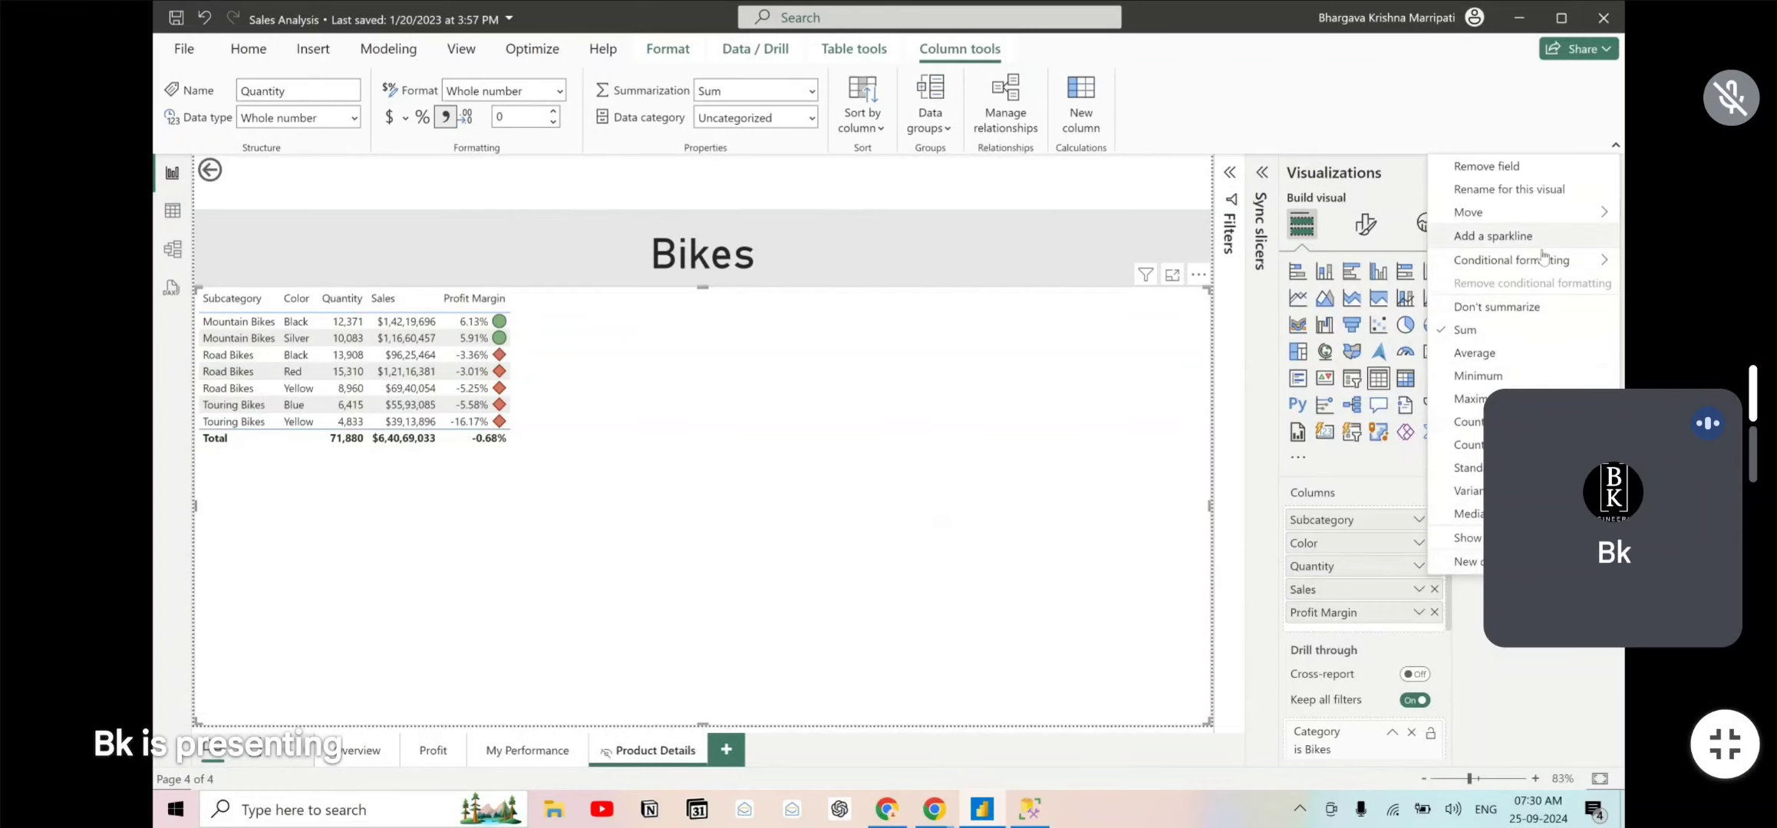
{"action": "mouse_move", "coordinate": [1534, 261]}
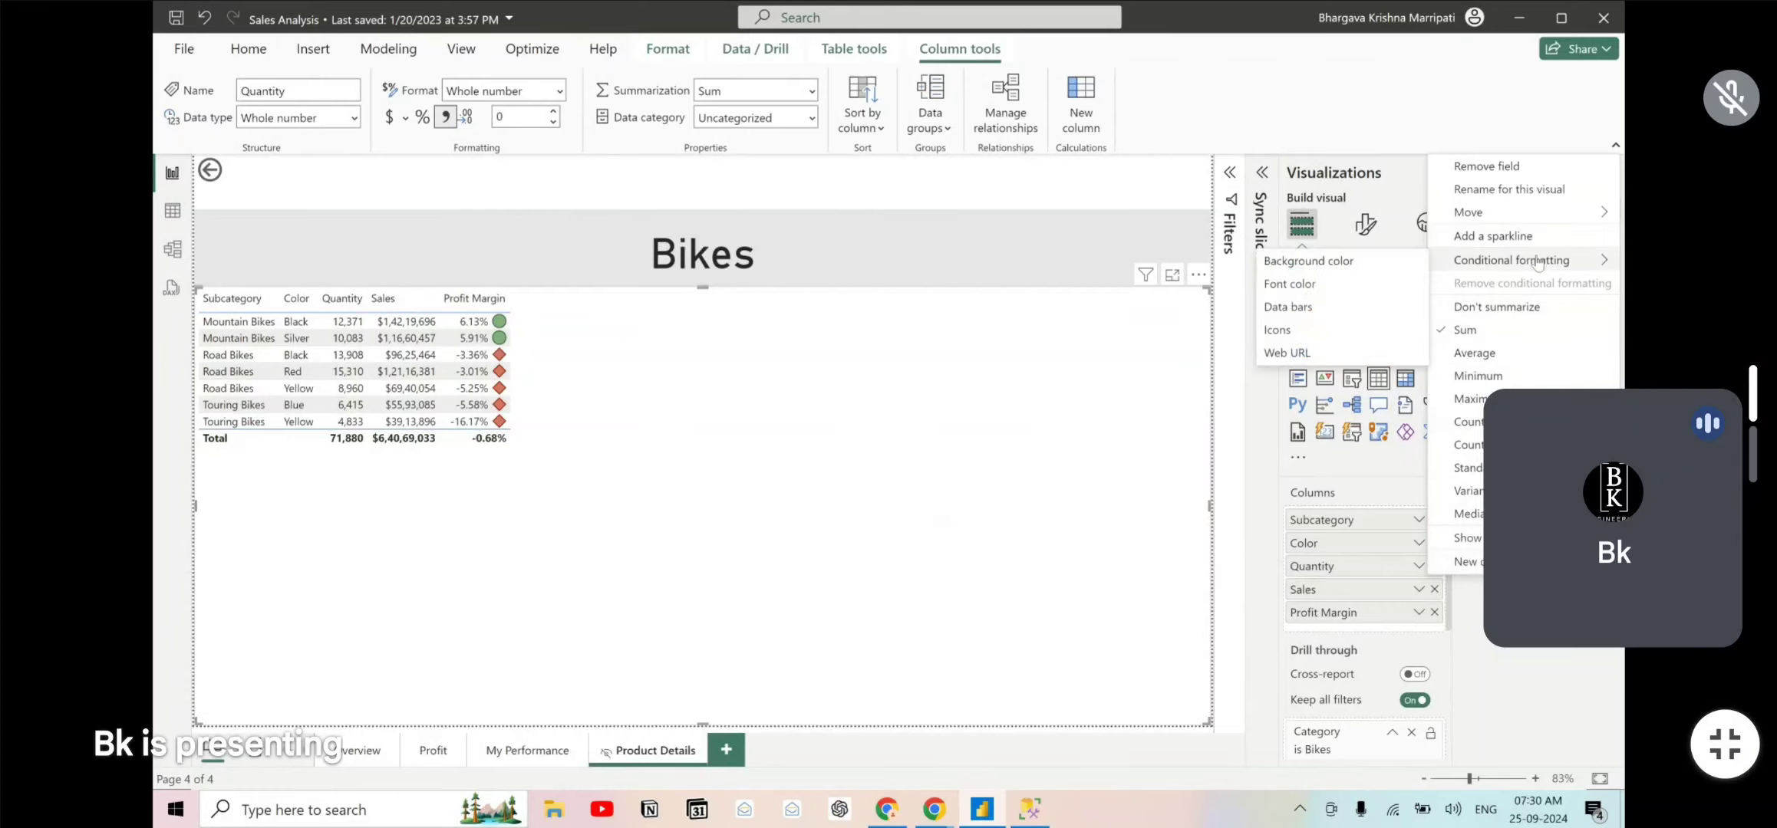
{"action": "left_click", "coordinate": [1347, 319]}
{"action": "left_click", "coordinate": [1215, 672]}
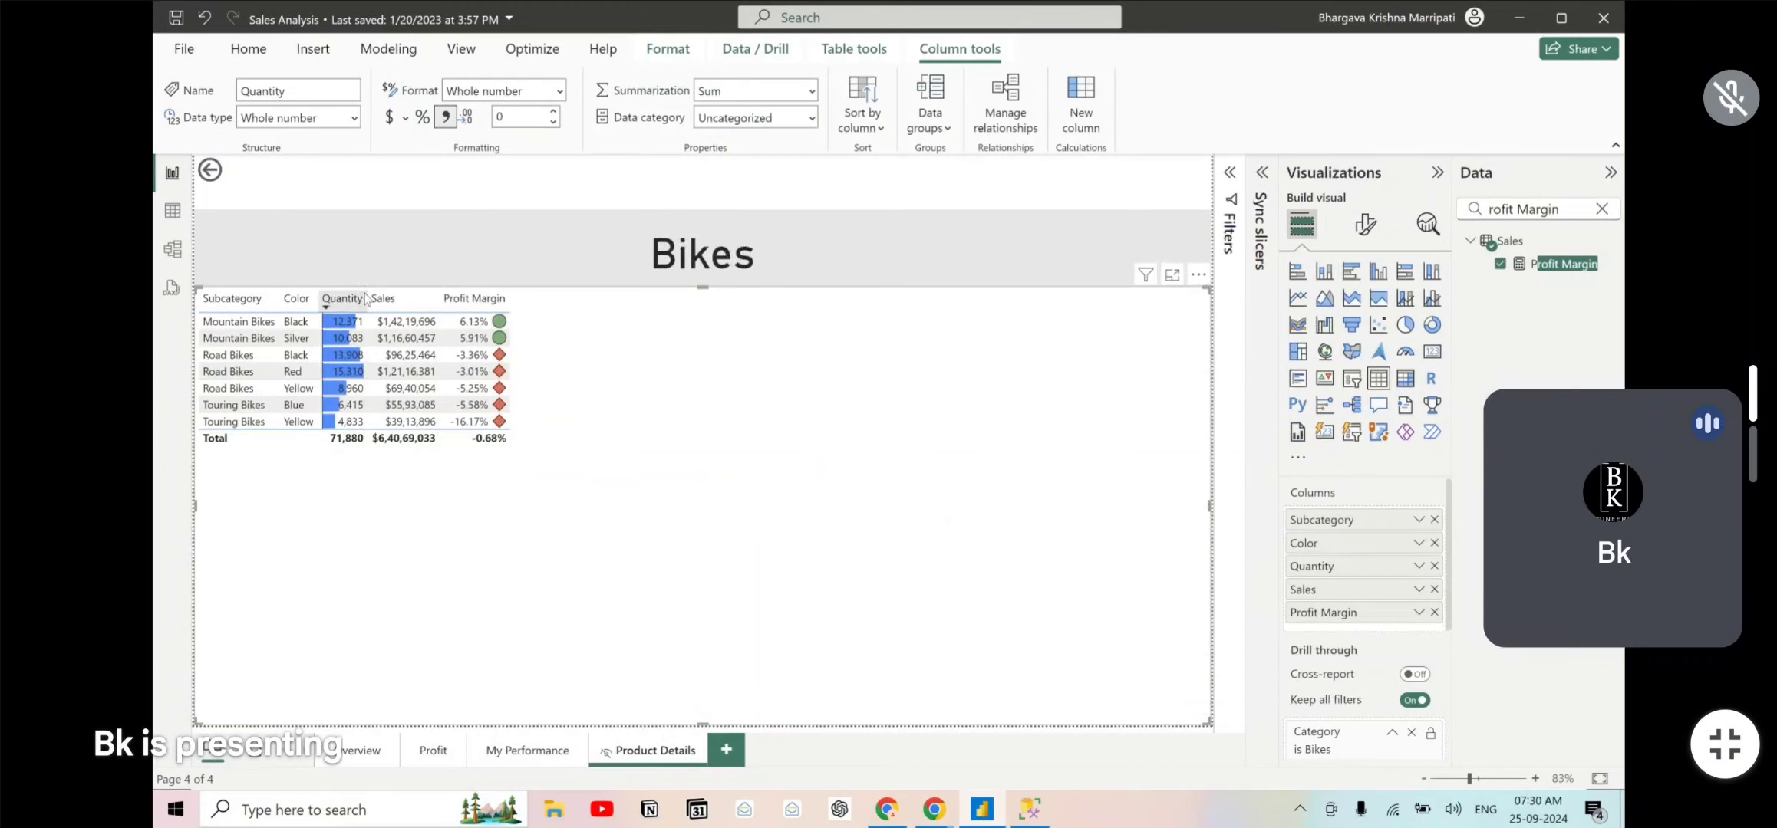
{"action": "left_click_drag", "start_coordinate": [365, 294], "coordinate": [414, 297]}
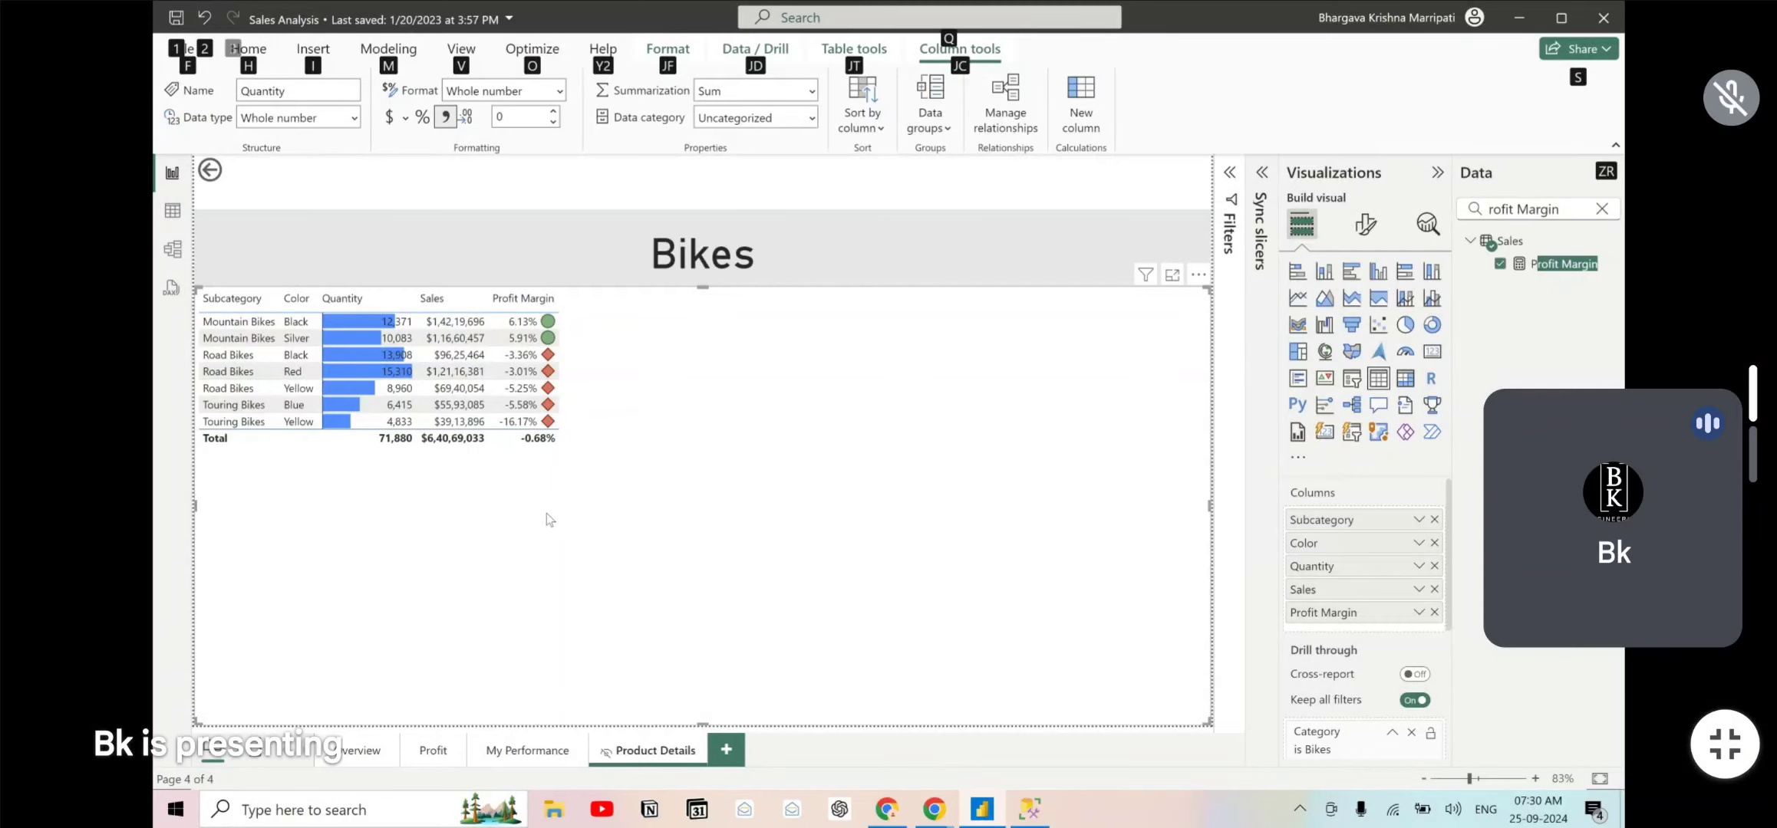
- Switch to the browser and read the lab instructions on background and font color conditional formatting for the Color field
{"action": "key", "text": "alt+Tab"}
{"action": "scroll", "coordinate": [660, 444], "scroll_direction": "down", "scroll_amount": 15}
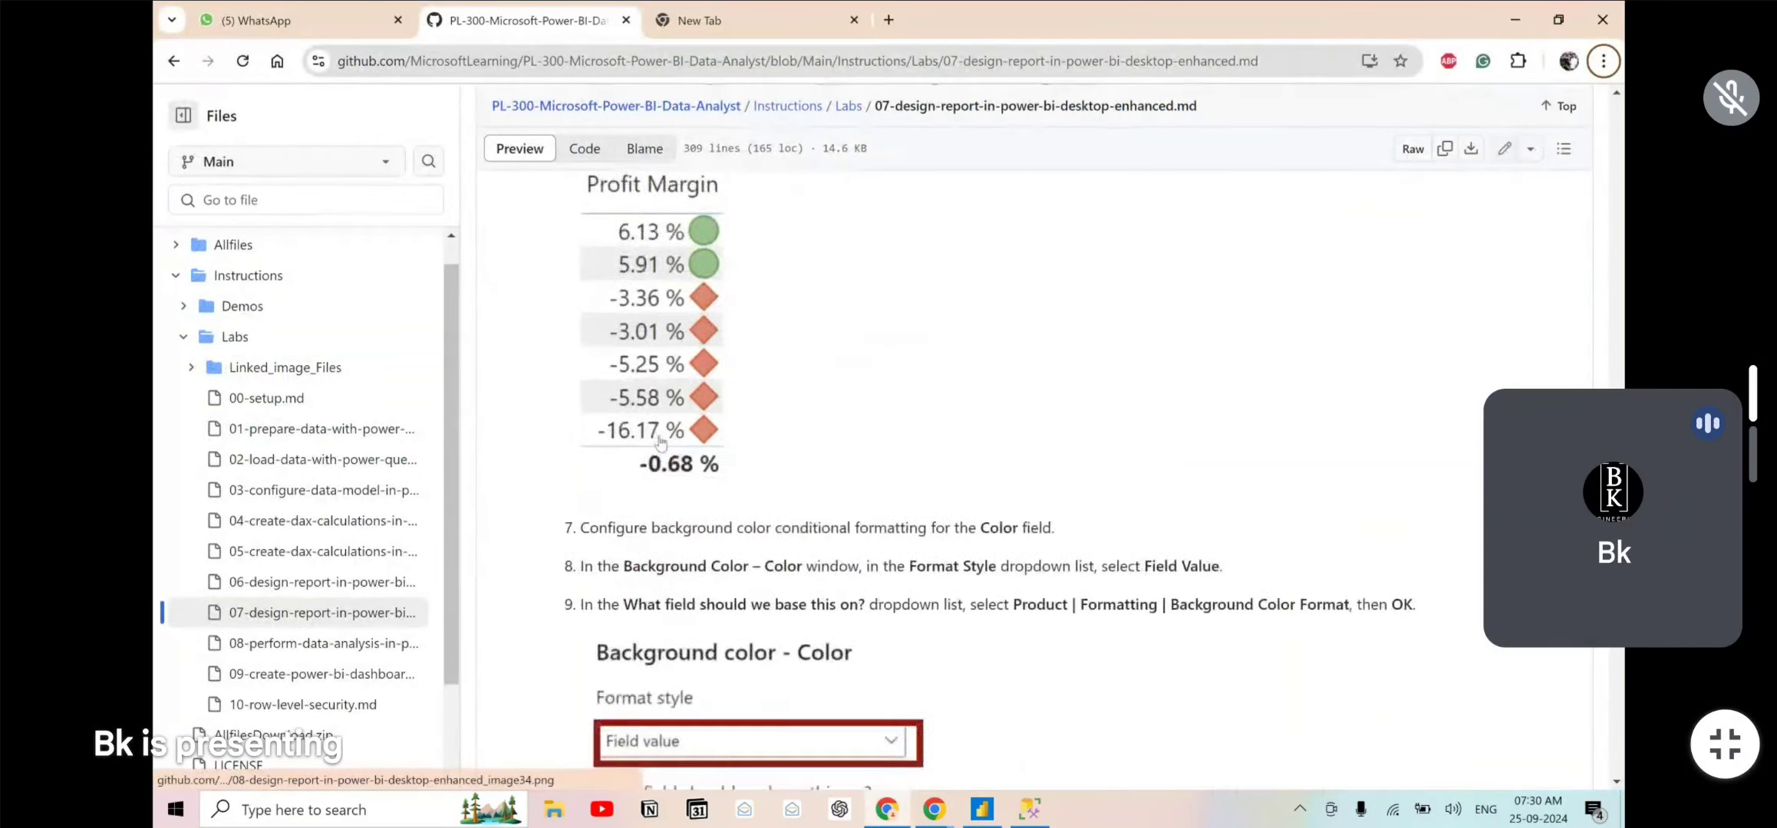
{"action": "scroll", "coordinate": [660, 443], "scroll_direction": "down", "scroll_amount": 8}
{"action": "scroll", "coordinate": [660, 444], "scroll_direction": "up", "scroll_amount": 7}
{"action": "scroll", "coordinate": [660, 443], "scroll_direction": "up", "scroll_amount": 9}
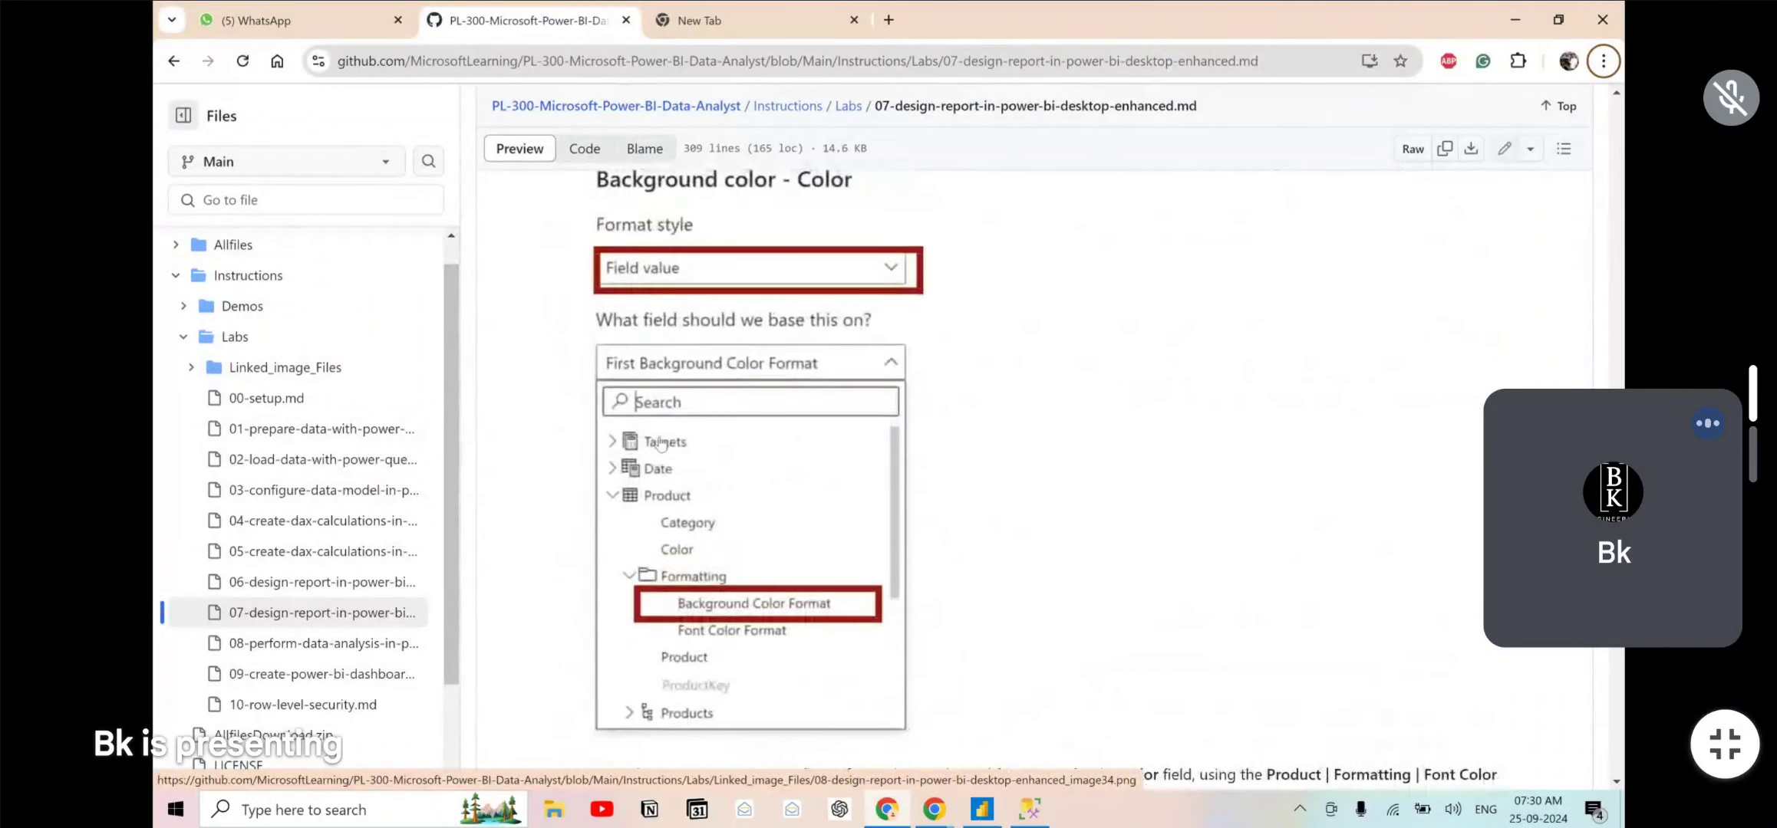
{"action": "scroll", "coordinate": [680, 466], "scroll_direction": "down", "scroll_amount": 7}
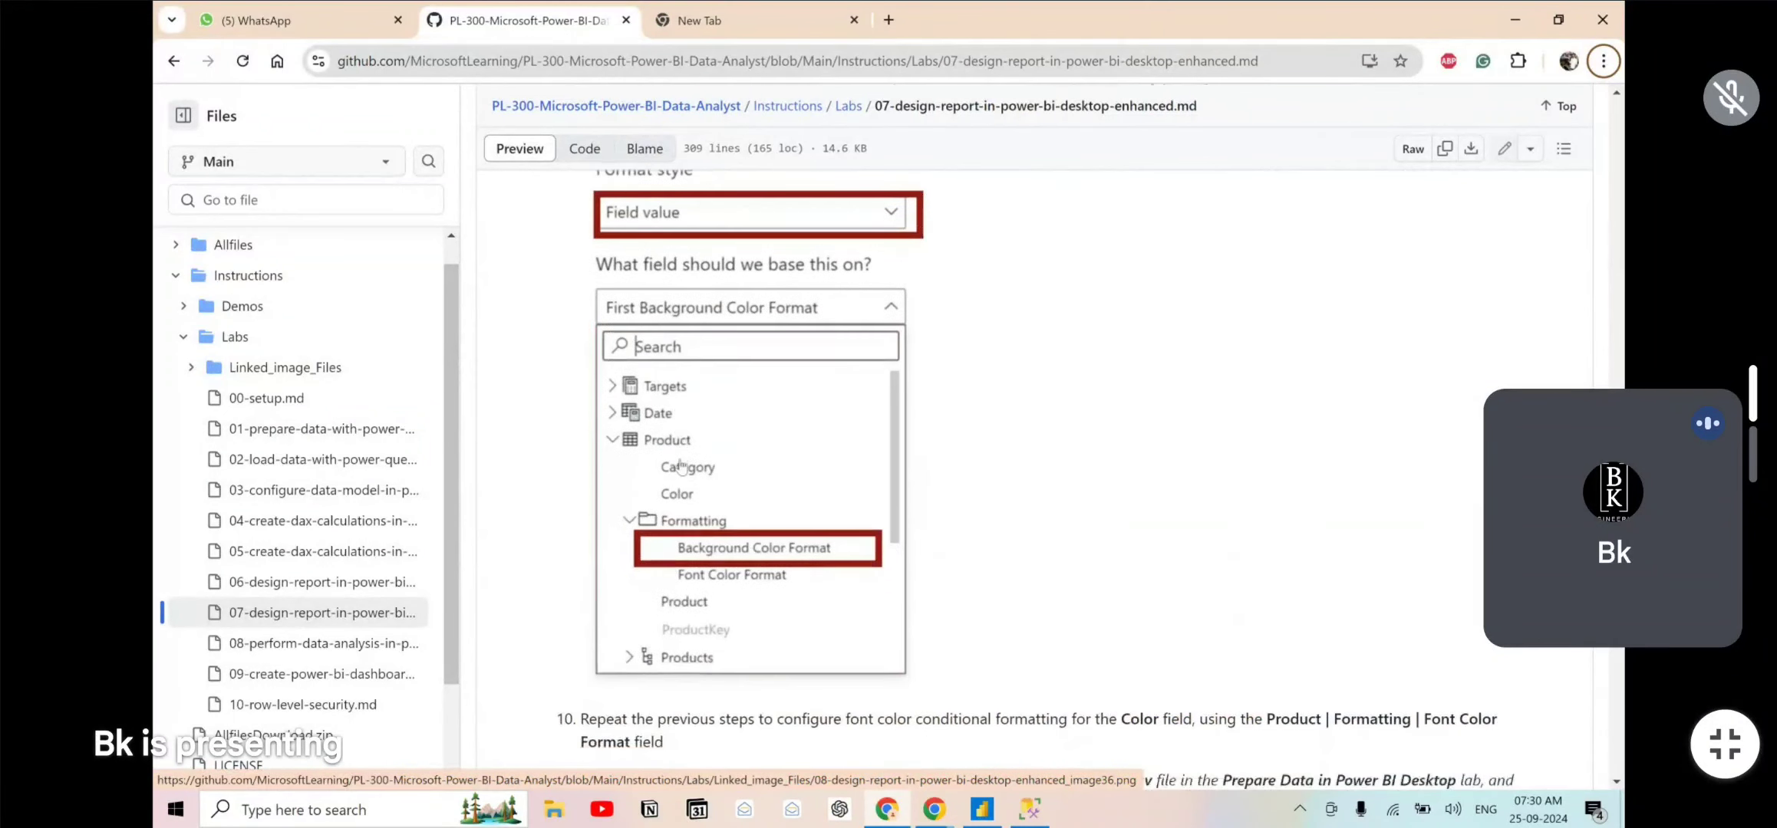
{"action": "scroll", "coordinate": [680, 466], "scroll_direction": "up", "scroll_amount": 8}
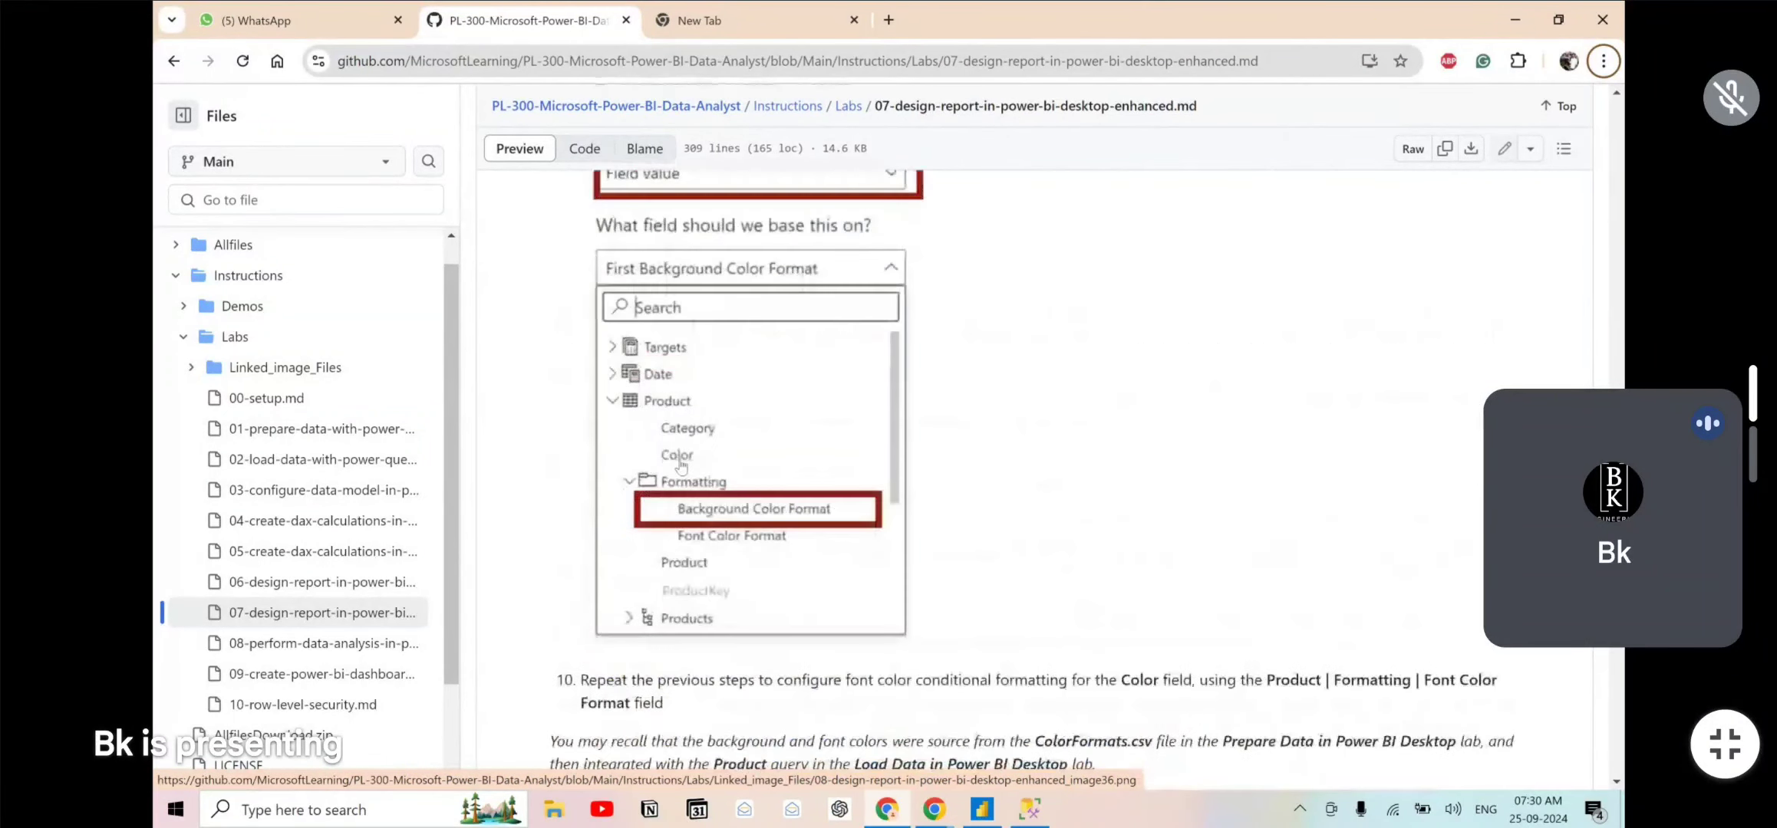
{"action": "scroll", "coordinate": [813, 369], "scroll_direction": "up", "scroll_amount": 2}
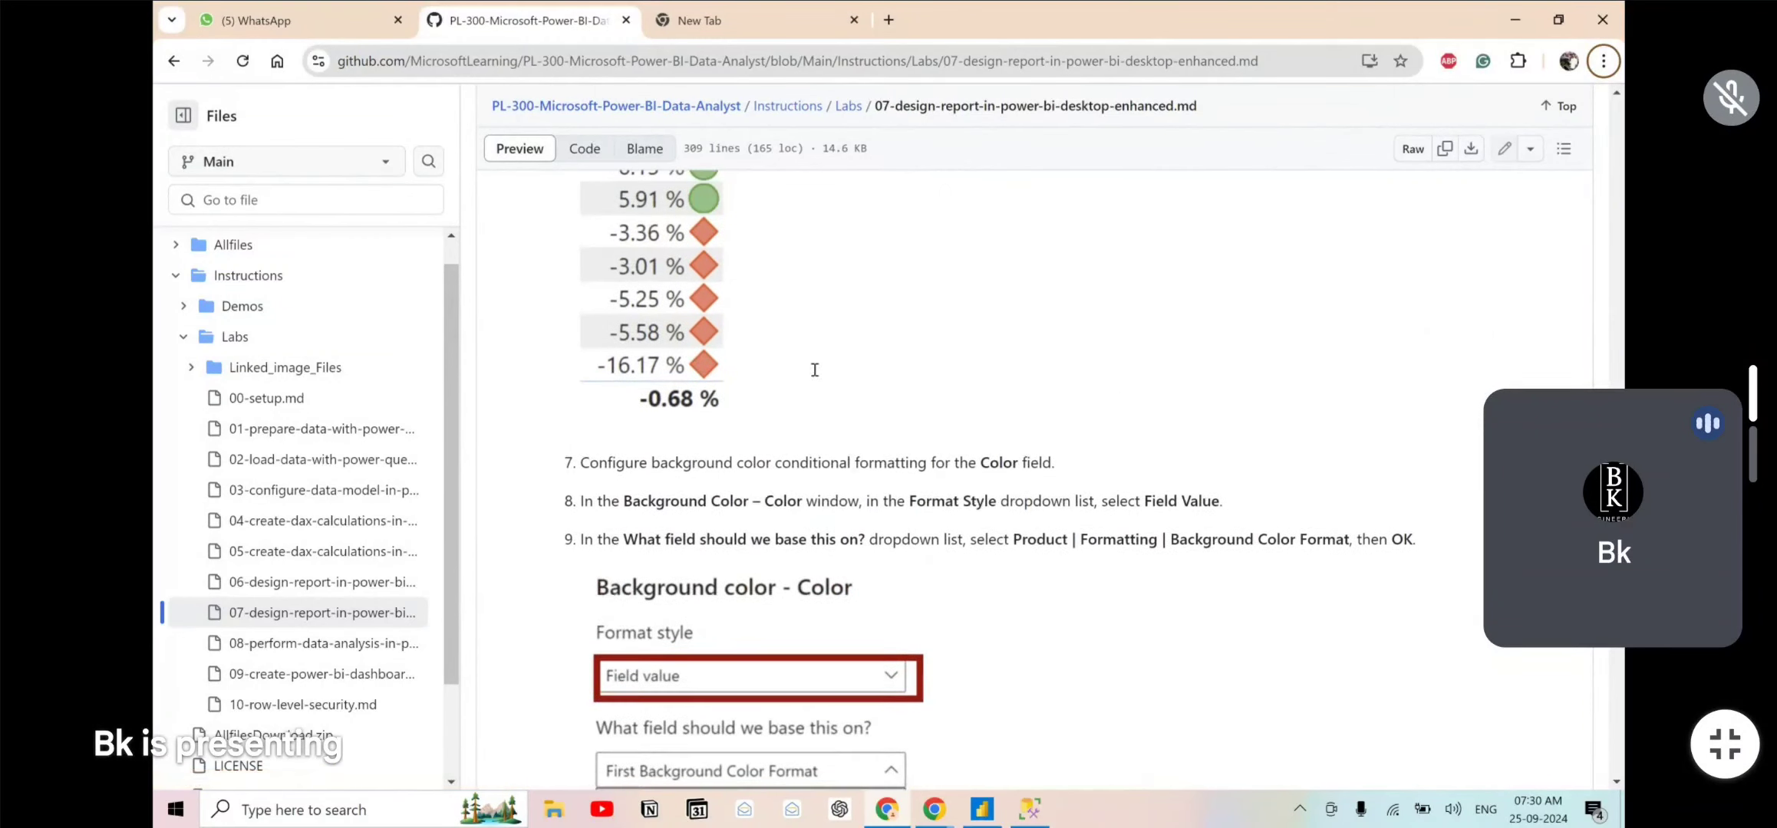
{"action": "double_click", "coordinate": [979, 471]}
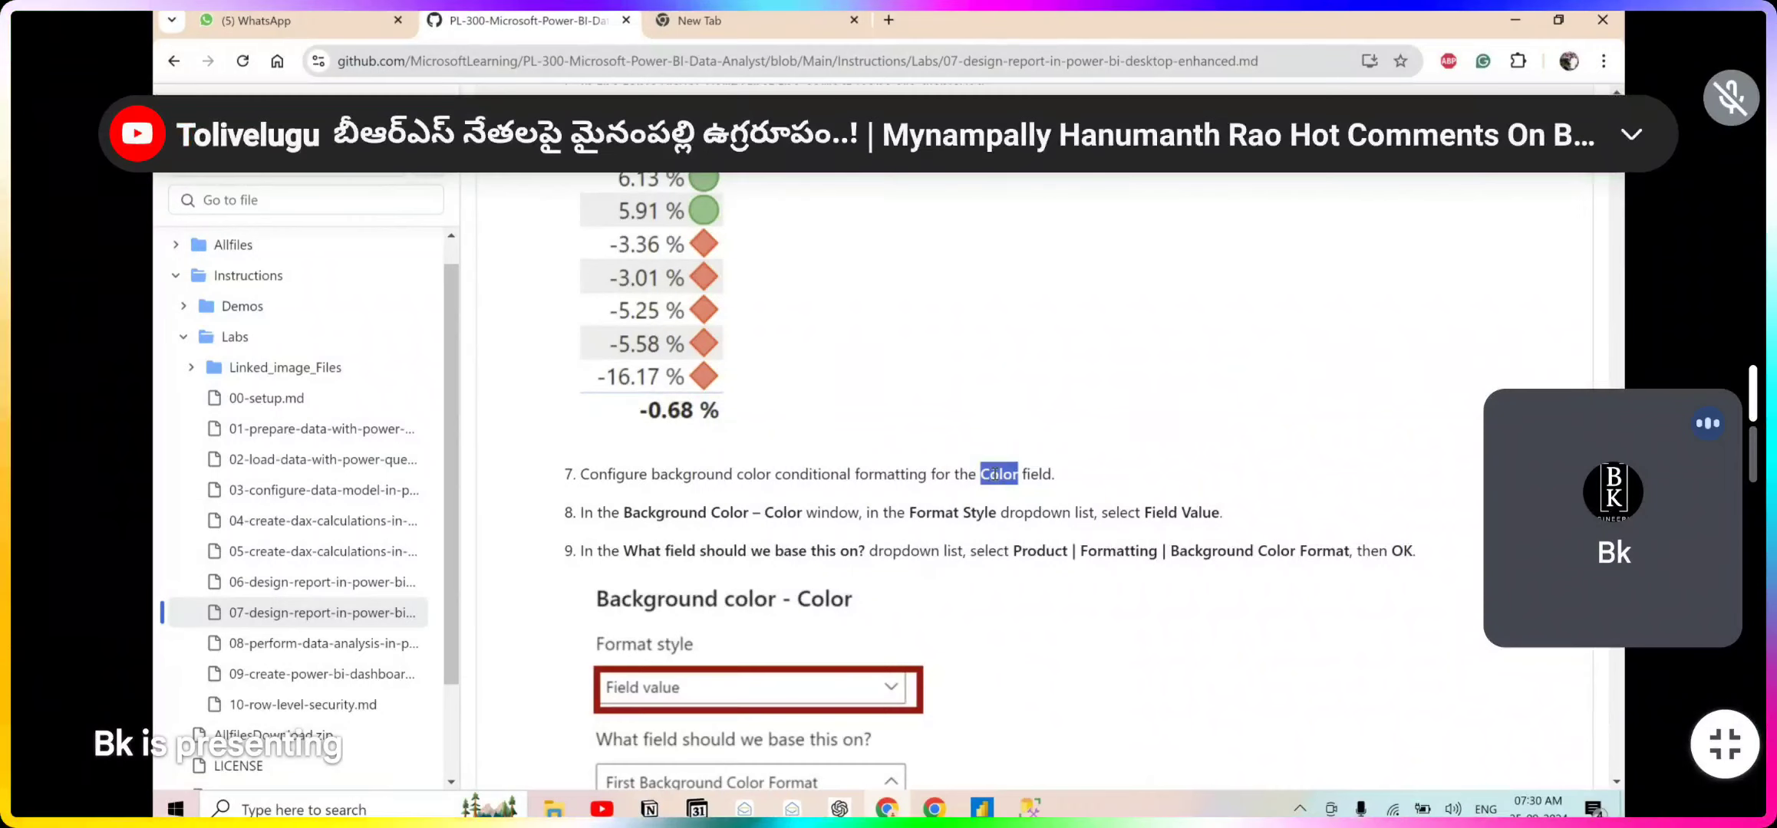
{"action": "scroll", "coordinate": [843, 541], "scroll_direction": "down", "scroll_amount": 13}
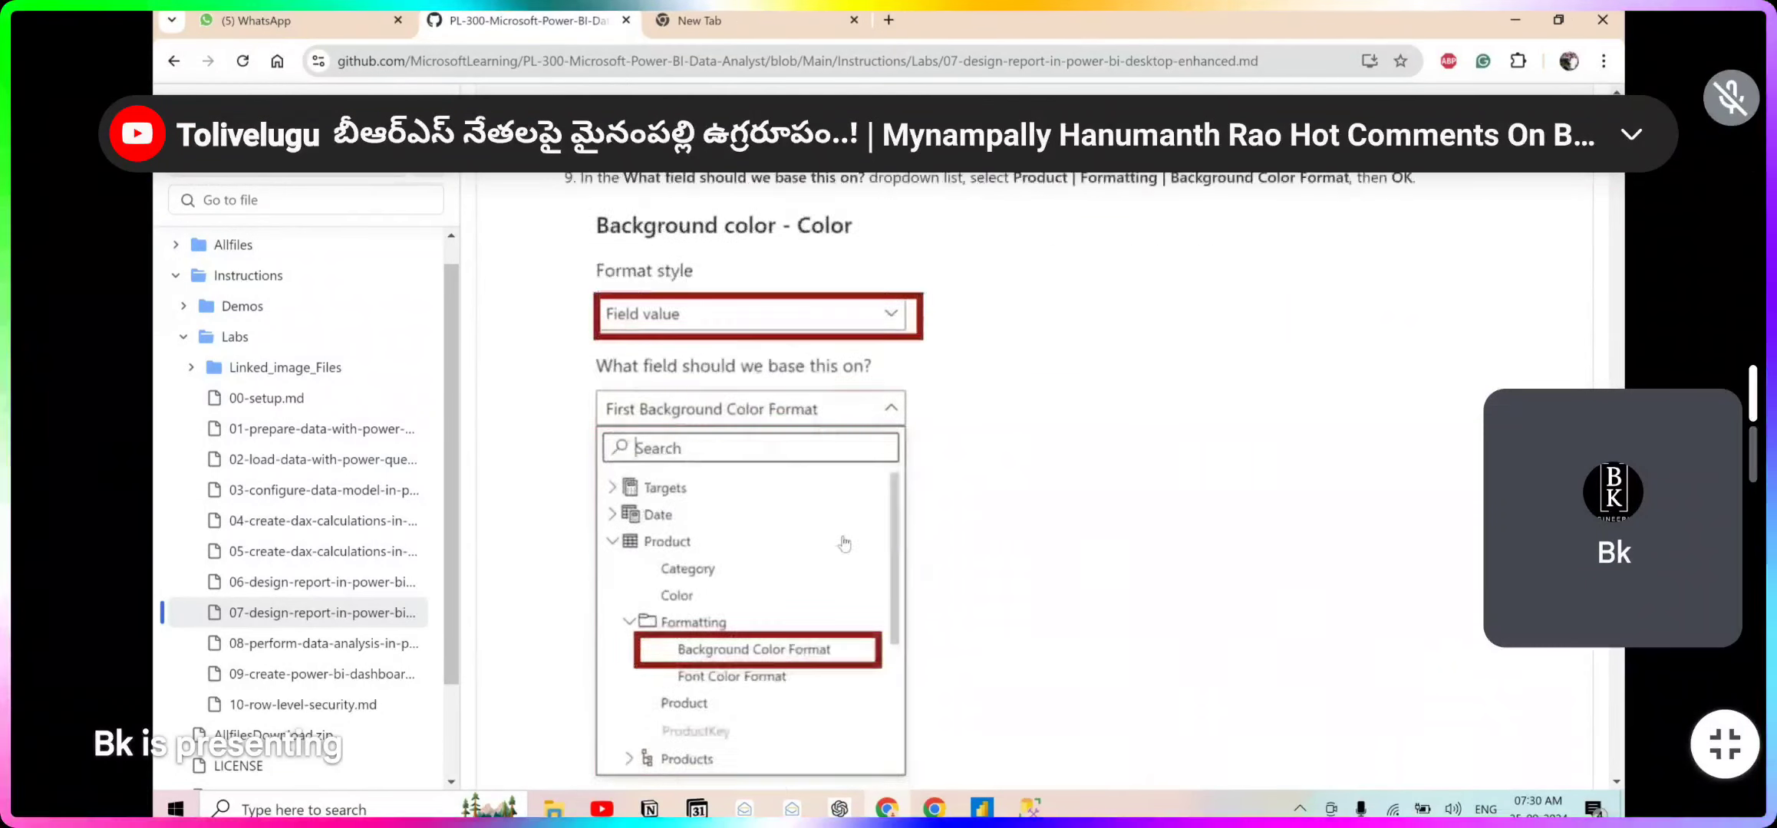
{"action": "scroll", "coordinate": [845, 541], "scroll_direction": "down", "scroll_amount": 5}
{"action": "scroll", "coordinate": [738, 525], "scroll_direction": "up", "scroll_amount": 5}
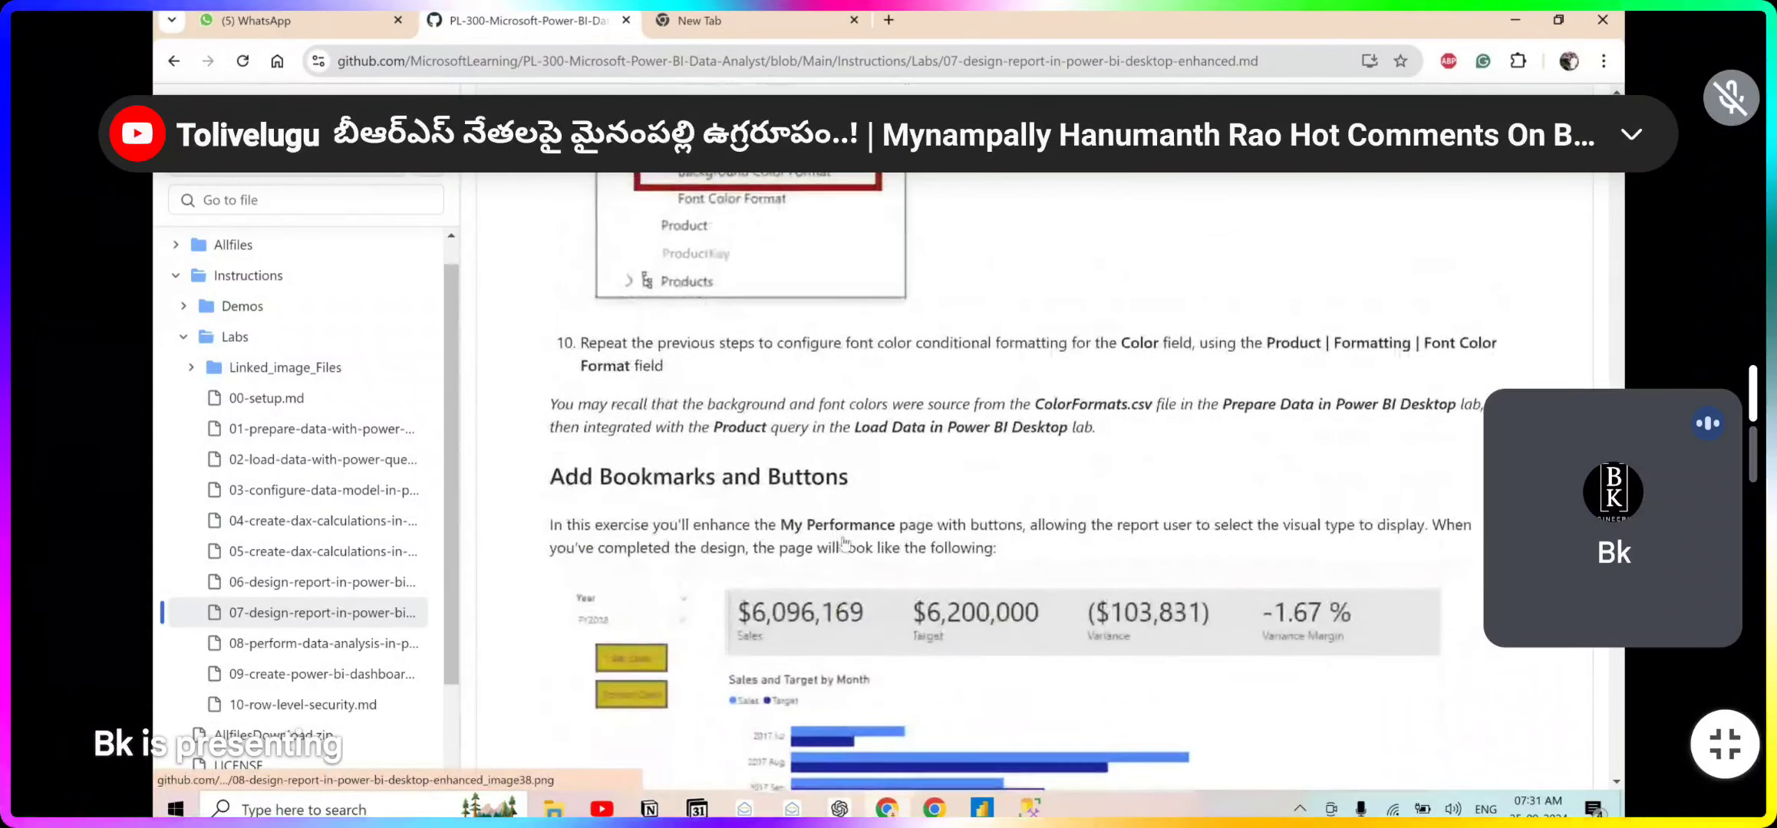
{"action": "triple_click", "coordinate": [738, 526]}
{"action": "scroll", "coordinate": [752, 460], "scroll_direction": "up", "scroll_amount": 5}
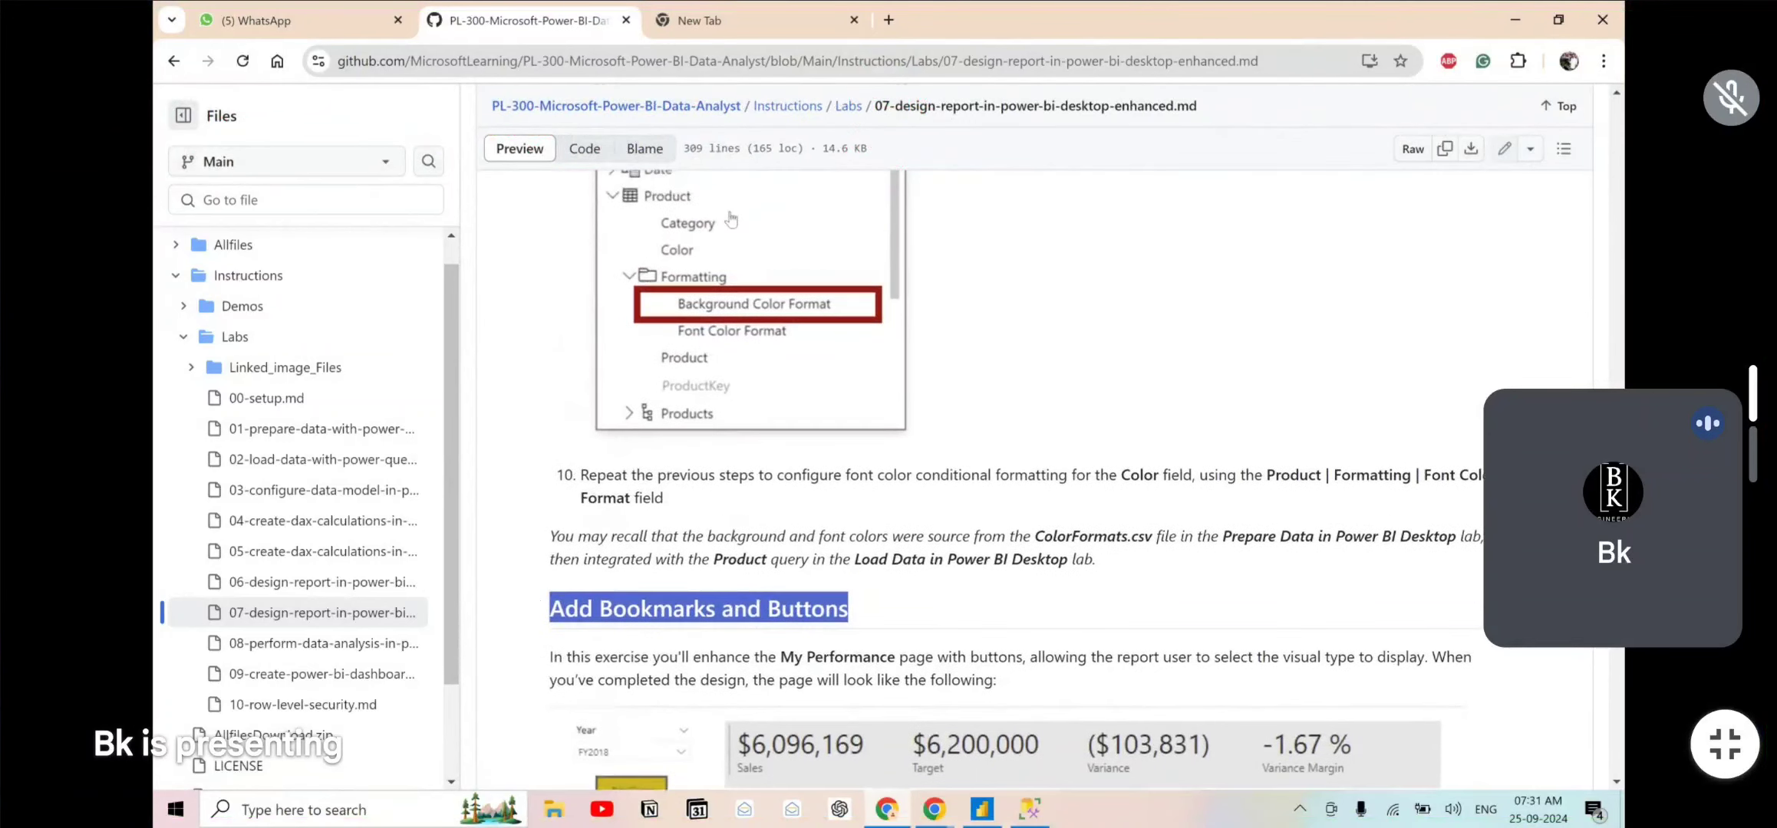
{"action": "scroll", "coordinate": [768, 345], "scroll_direction": "up", "scroll_amount": 1}
{"action": "scroll", "coordinate": [745, 486], "scroll_direction": "down", "scroll_amount": 3}
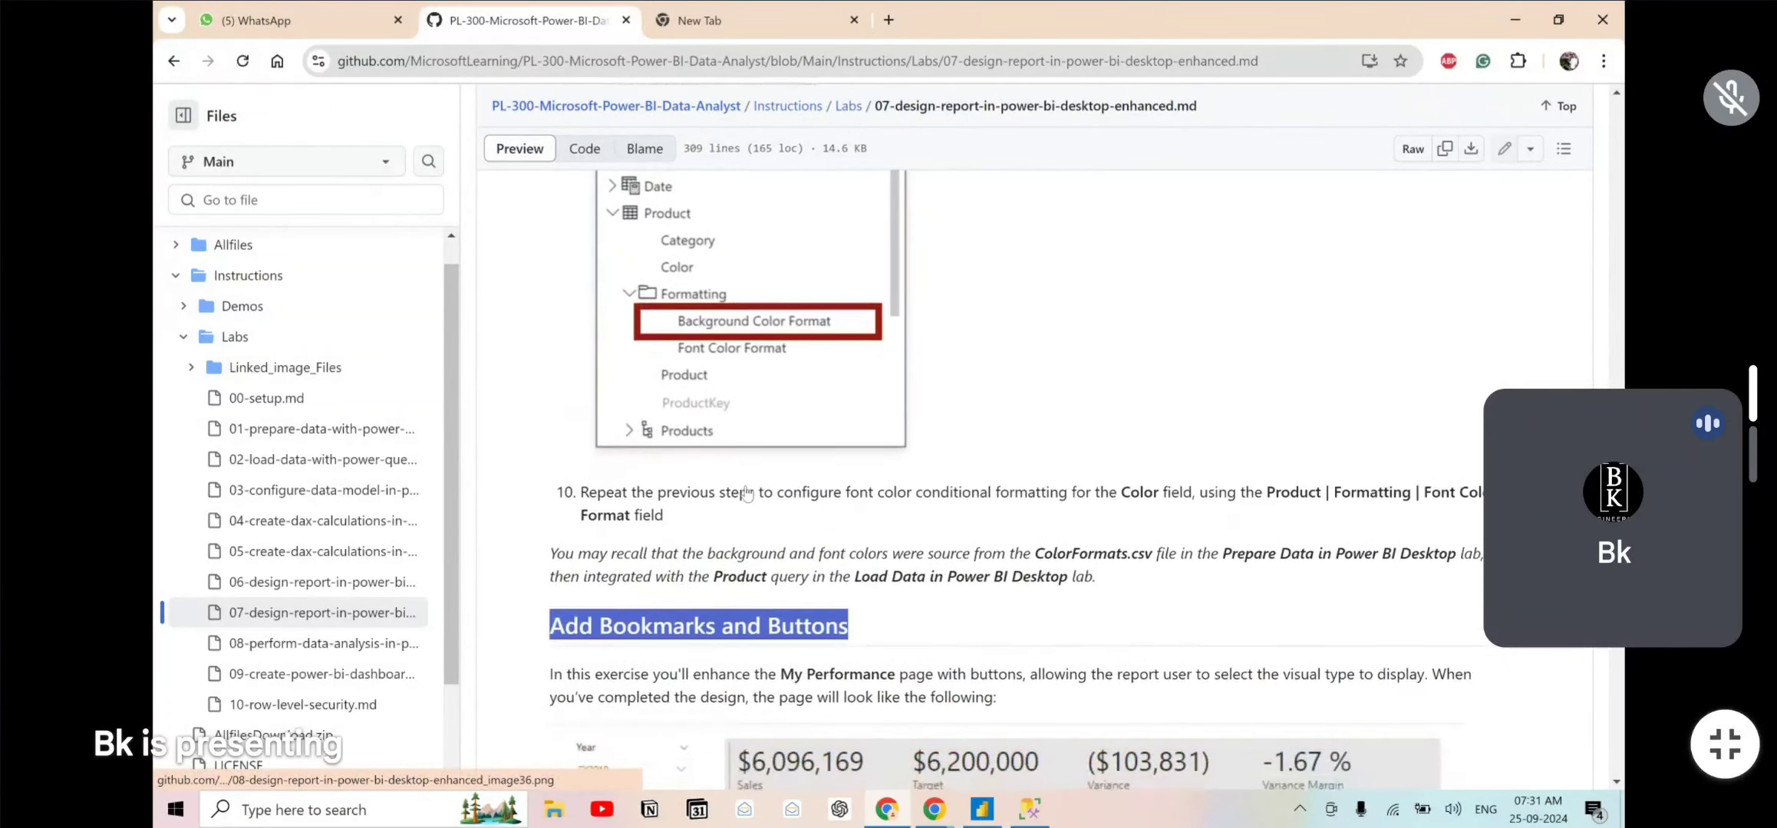
- Look over the Bikes table in Power BI Desktop and read the Add Bookmarks and Buttons section of the browser's lab page
{"action": "key", "text": "alt+Tab"}
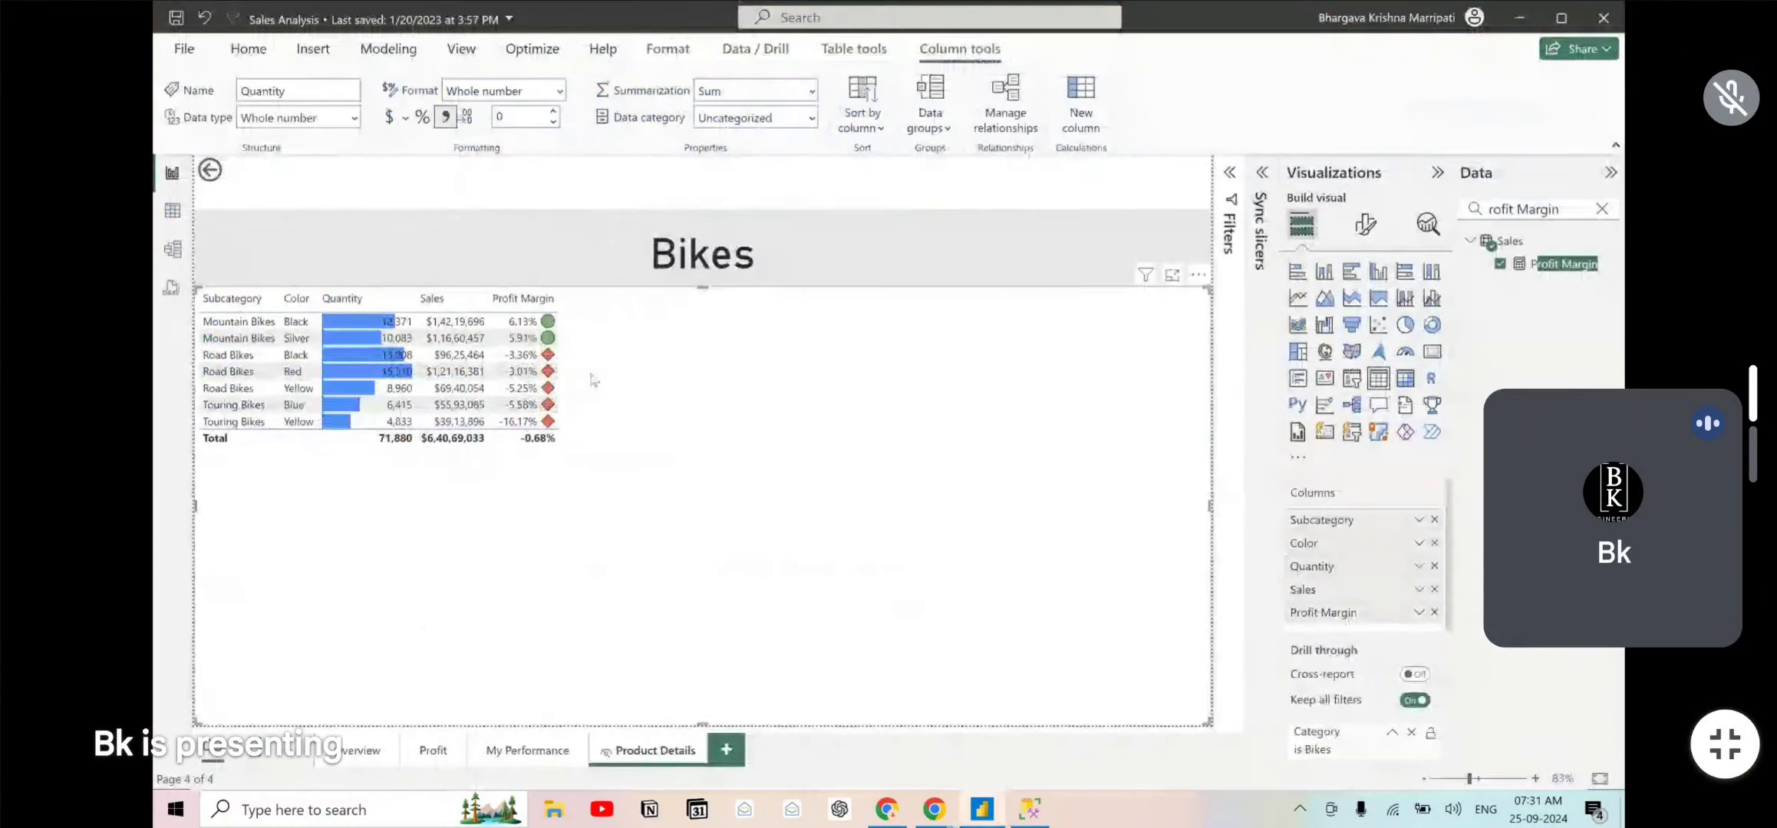
{"action": "left_click", "coordinate": [411, 303]}
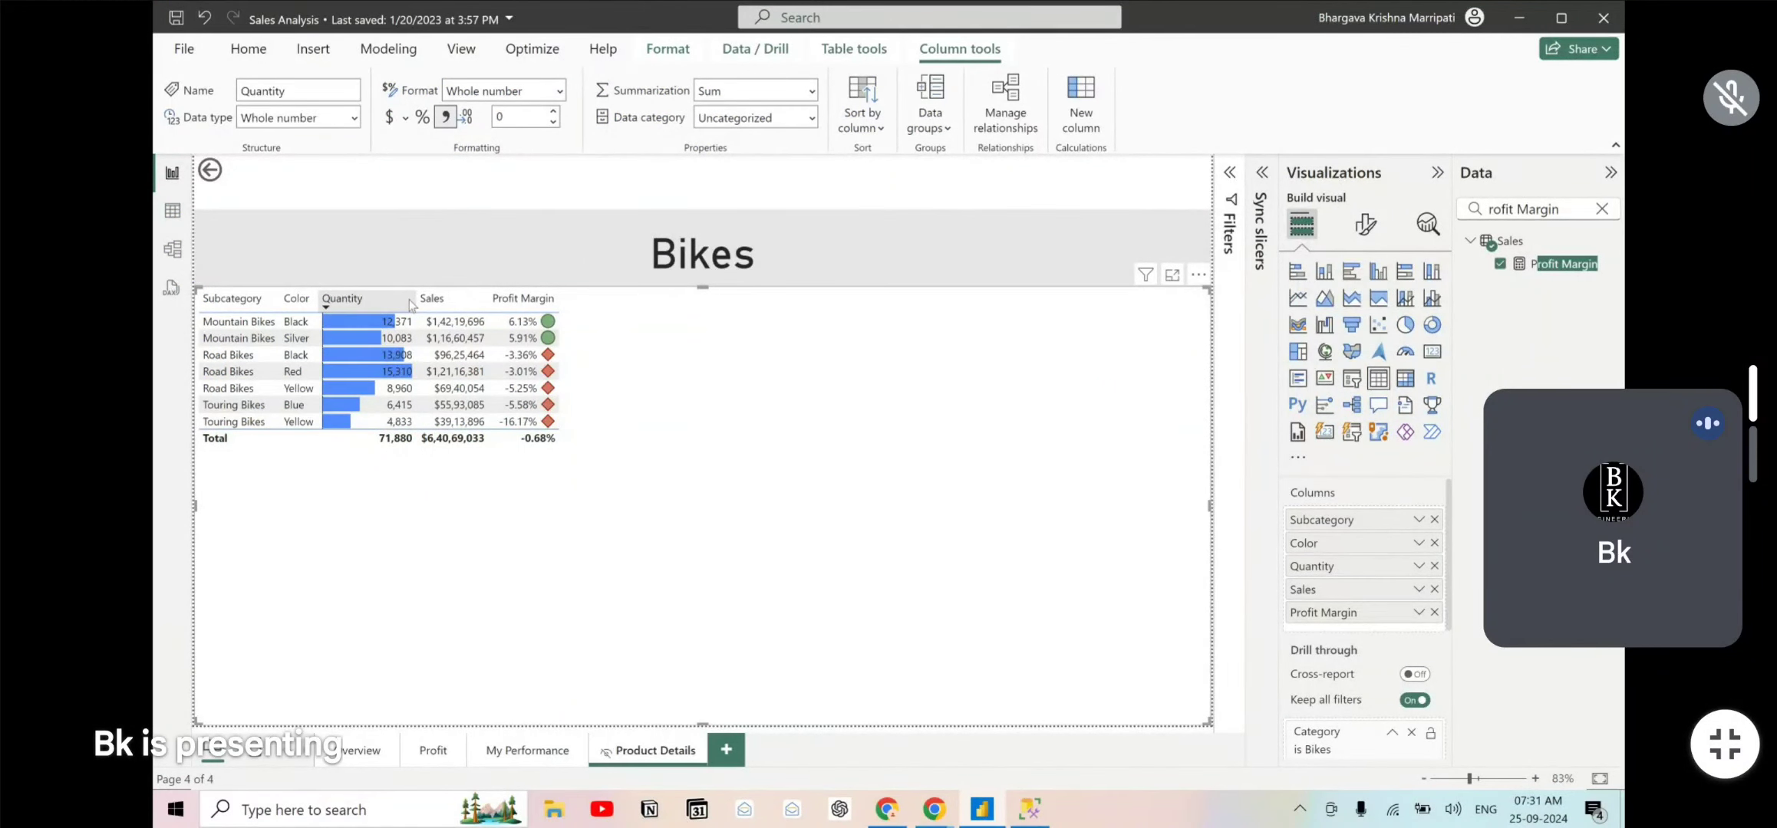
{"action": "key", "text": "alt+Tab"}
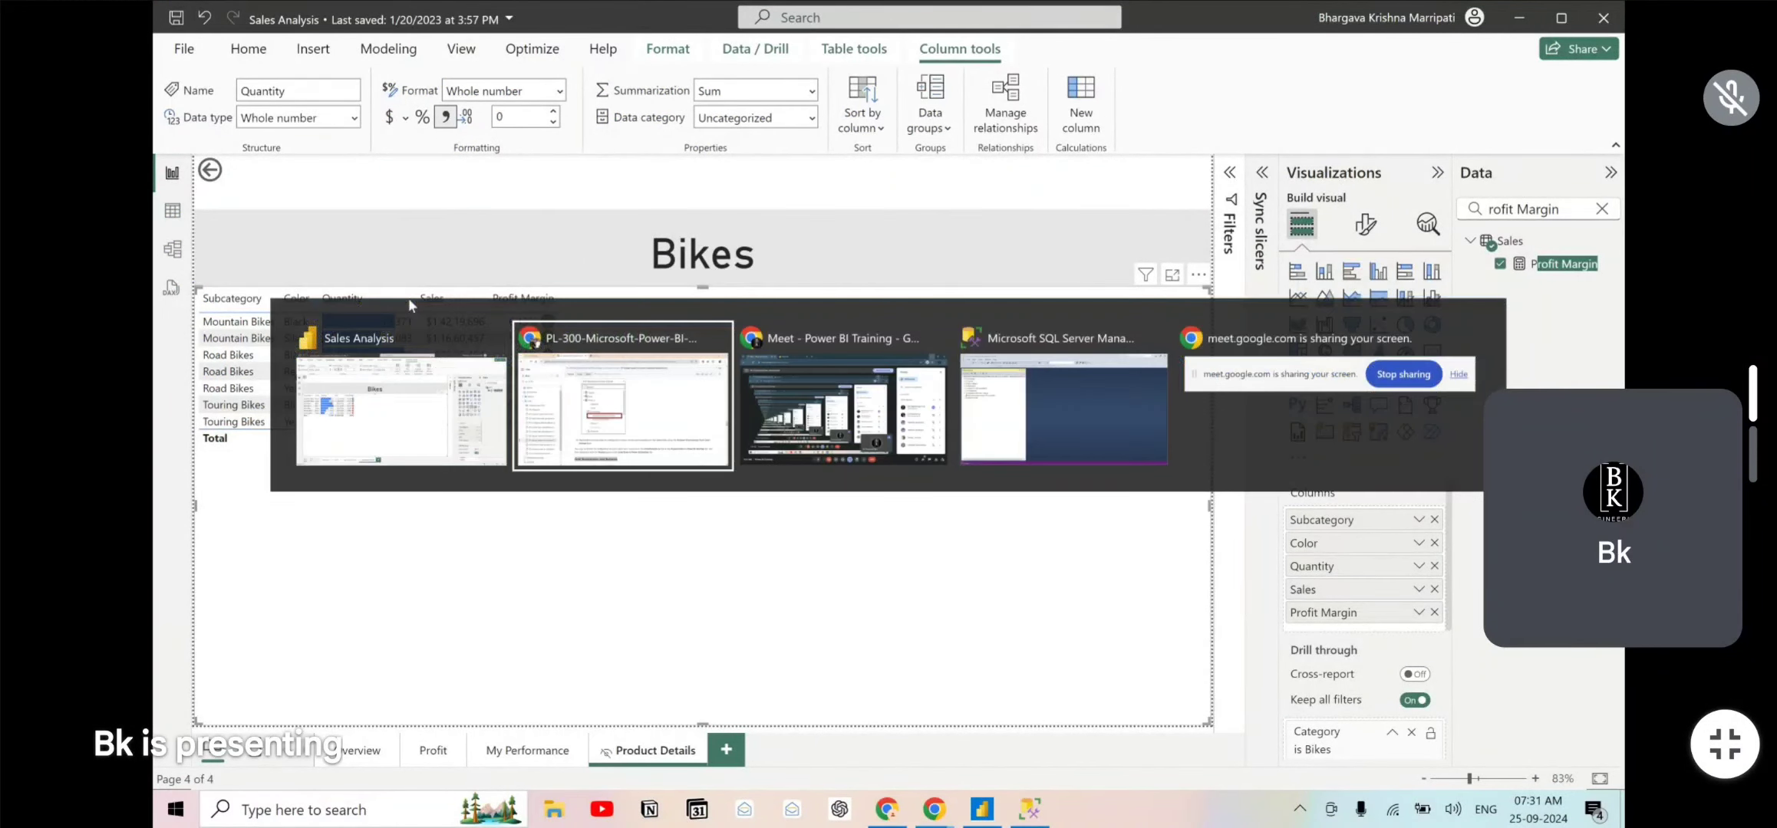
{"action": "left_click", "coordinate": [646, 346]}
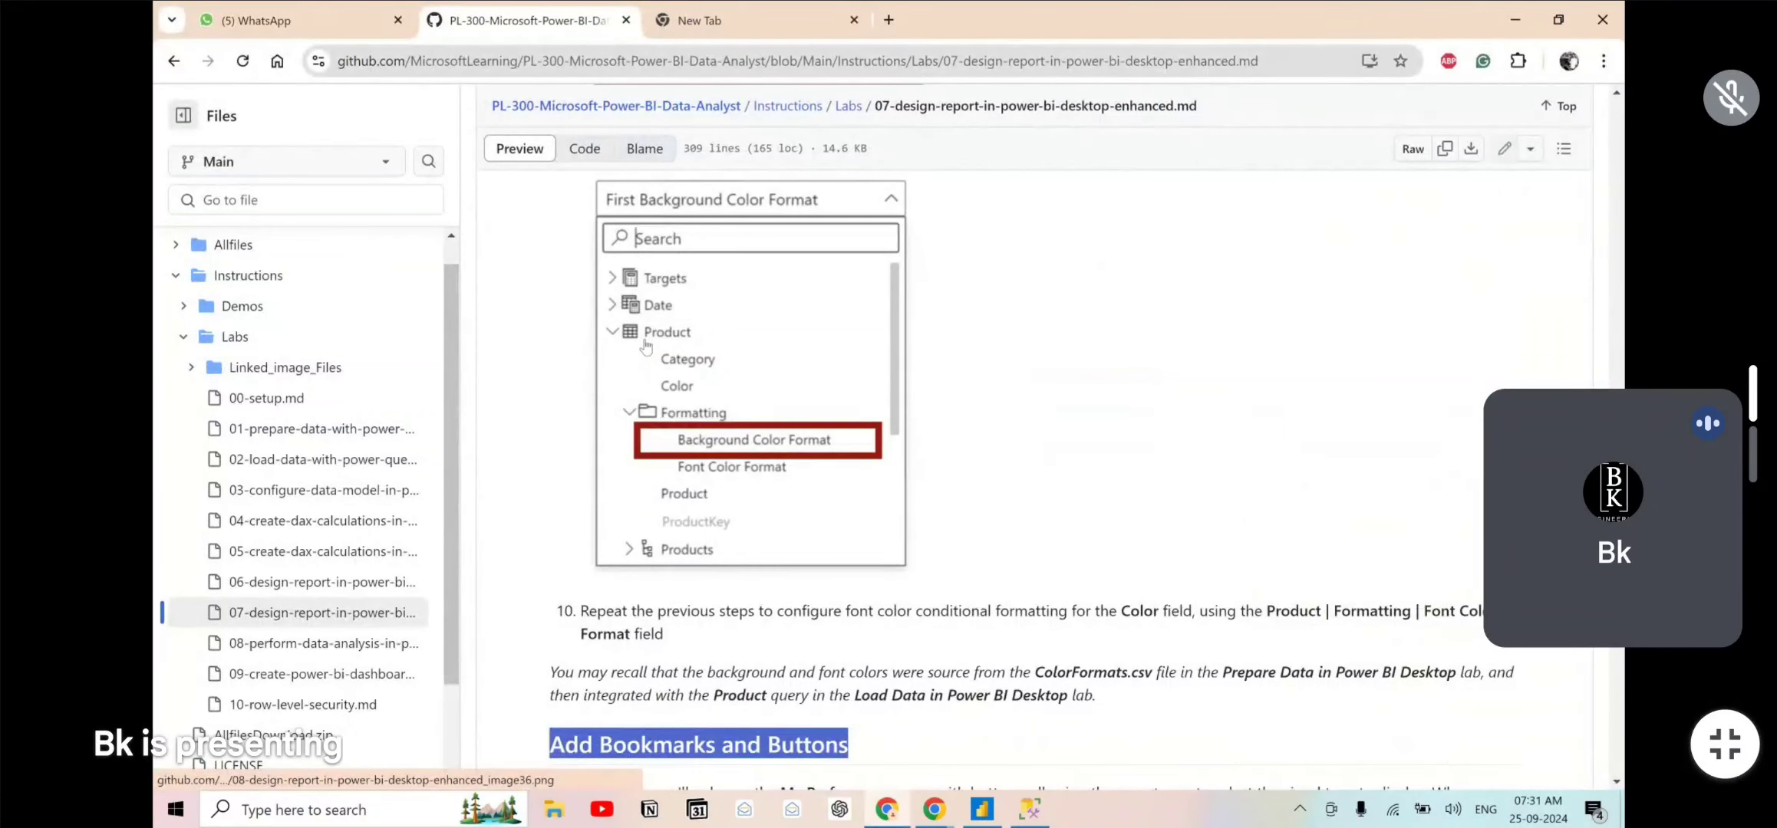
{"action": "scroll", "coordinate": [694, 387], "scroll_direction": "down", "scroll_amount": 5}
{"action": "triple_click", "coordinate": [744, 361]}
{"action": "left_click", "coordinate": [813, 359]}
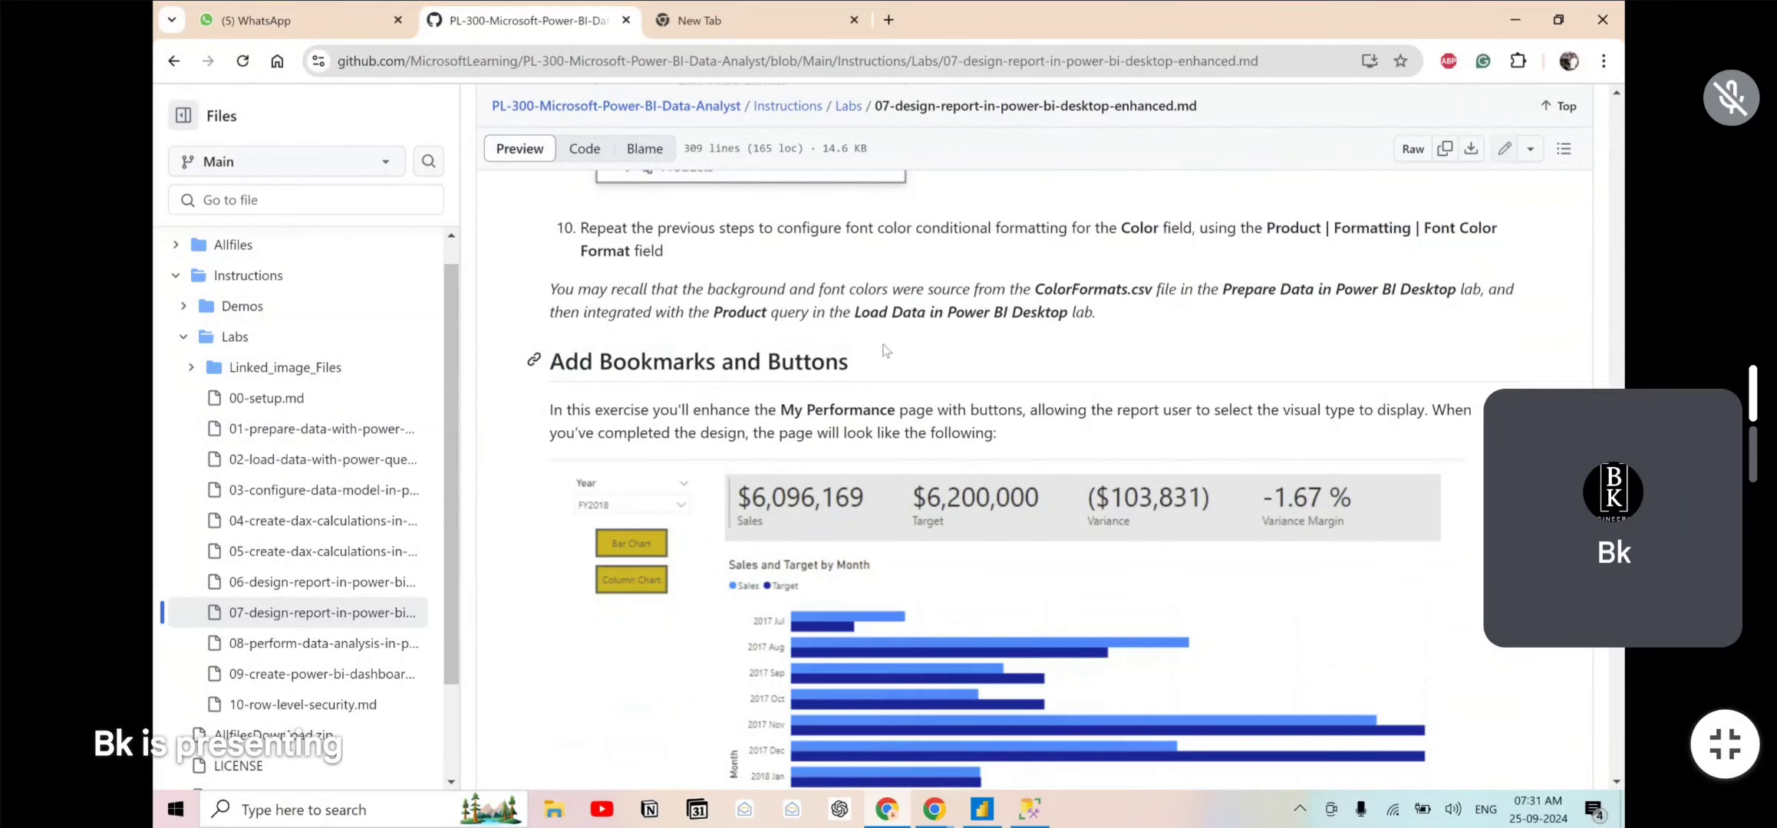
{"action": "double_click", "coordinate": [781, 346]}
{"action": "double_click", "coordinate": [707, 361]}
- Switch to Power BI Desktop and review the My Performance, Product Details, Profit and Overview report pages and the insert options
{"action": "key", "text": "alt+Tab"}
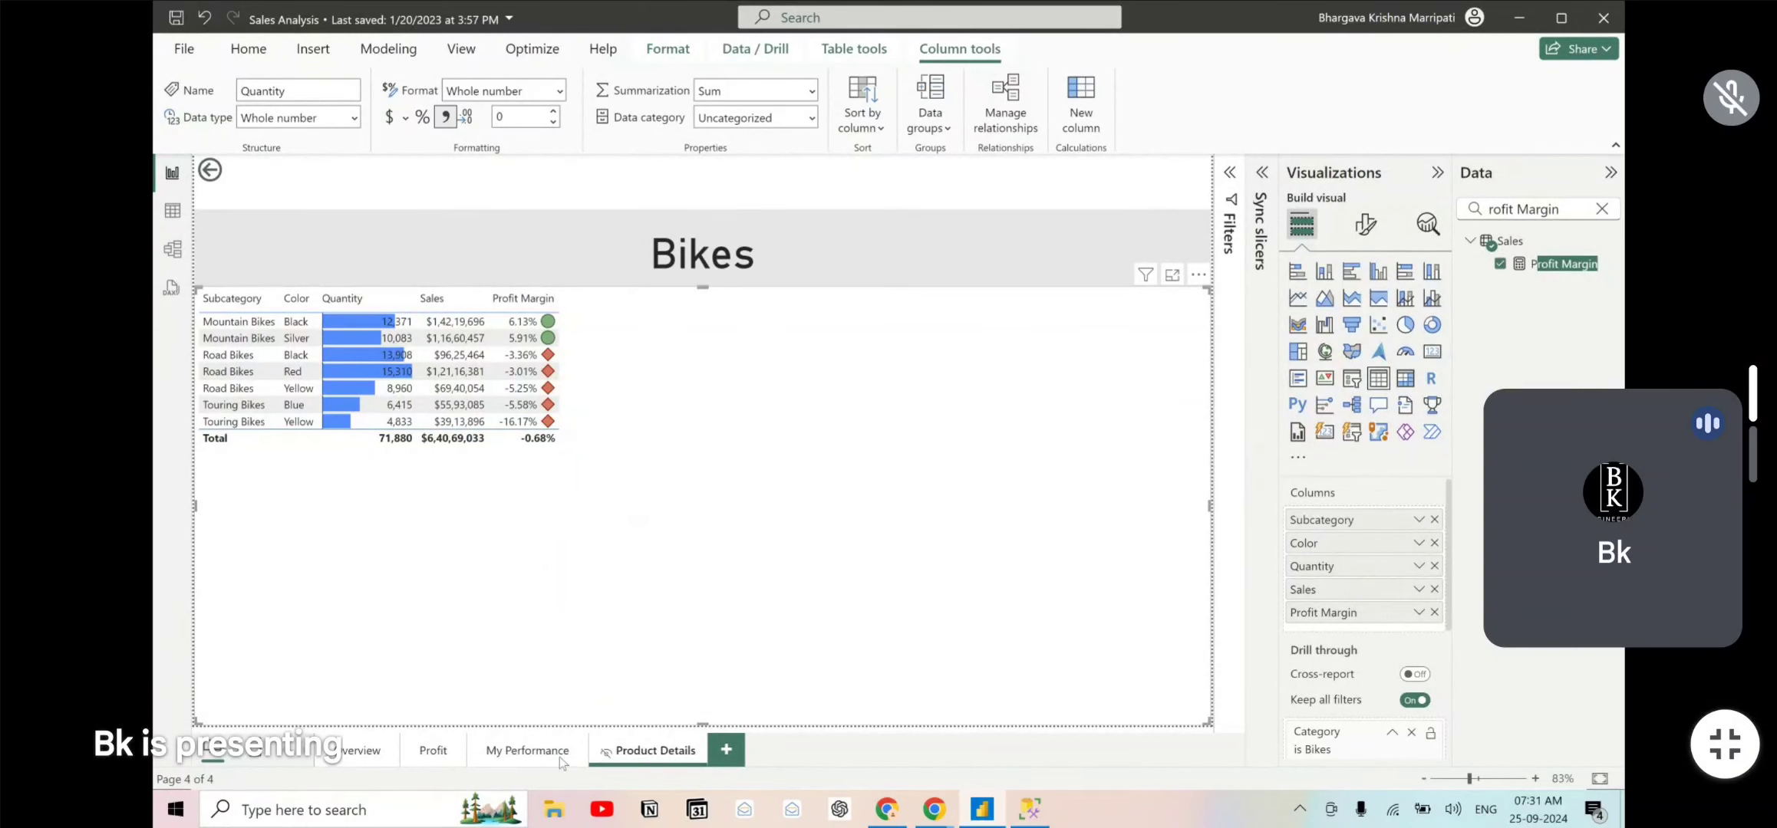
{"action": "left_click", "coordinate": [530, 747]}
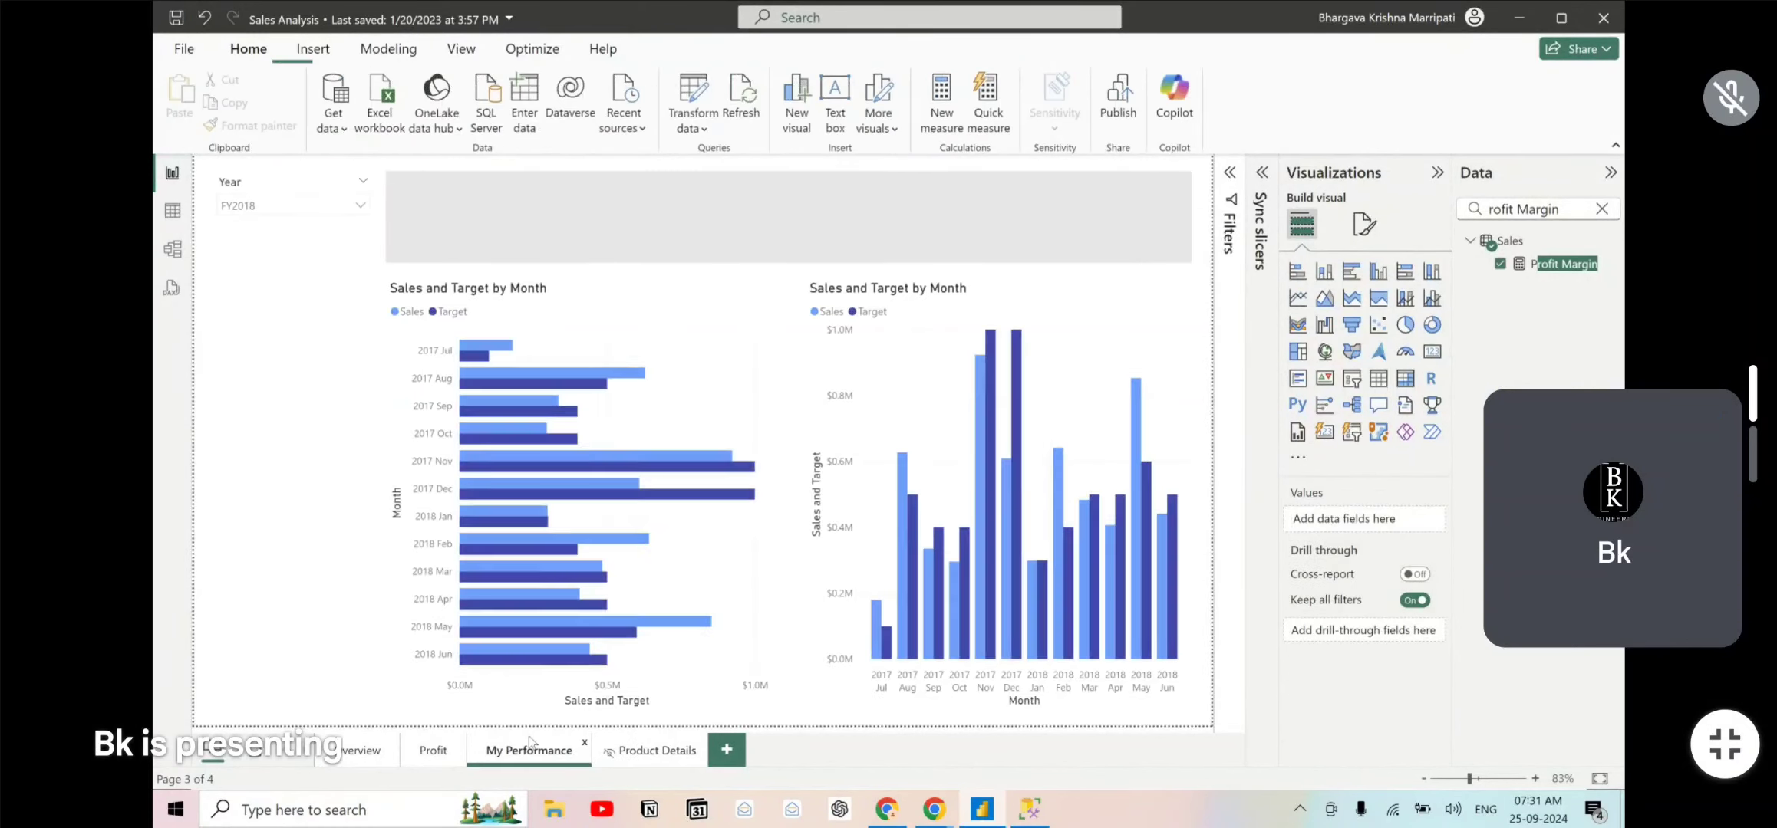
{"action": "left_click", "coordinate": [649, 751]}
{"action": "left_click", "coordinate": [457, 757]}
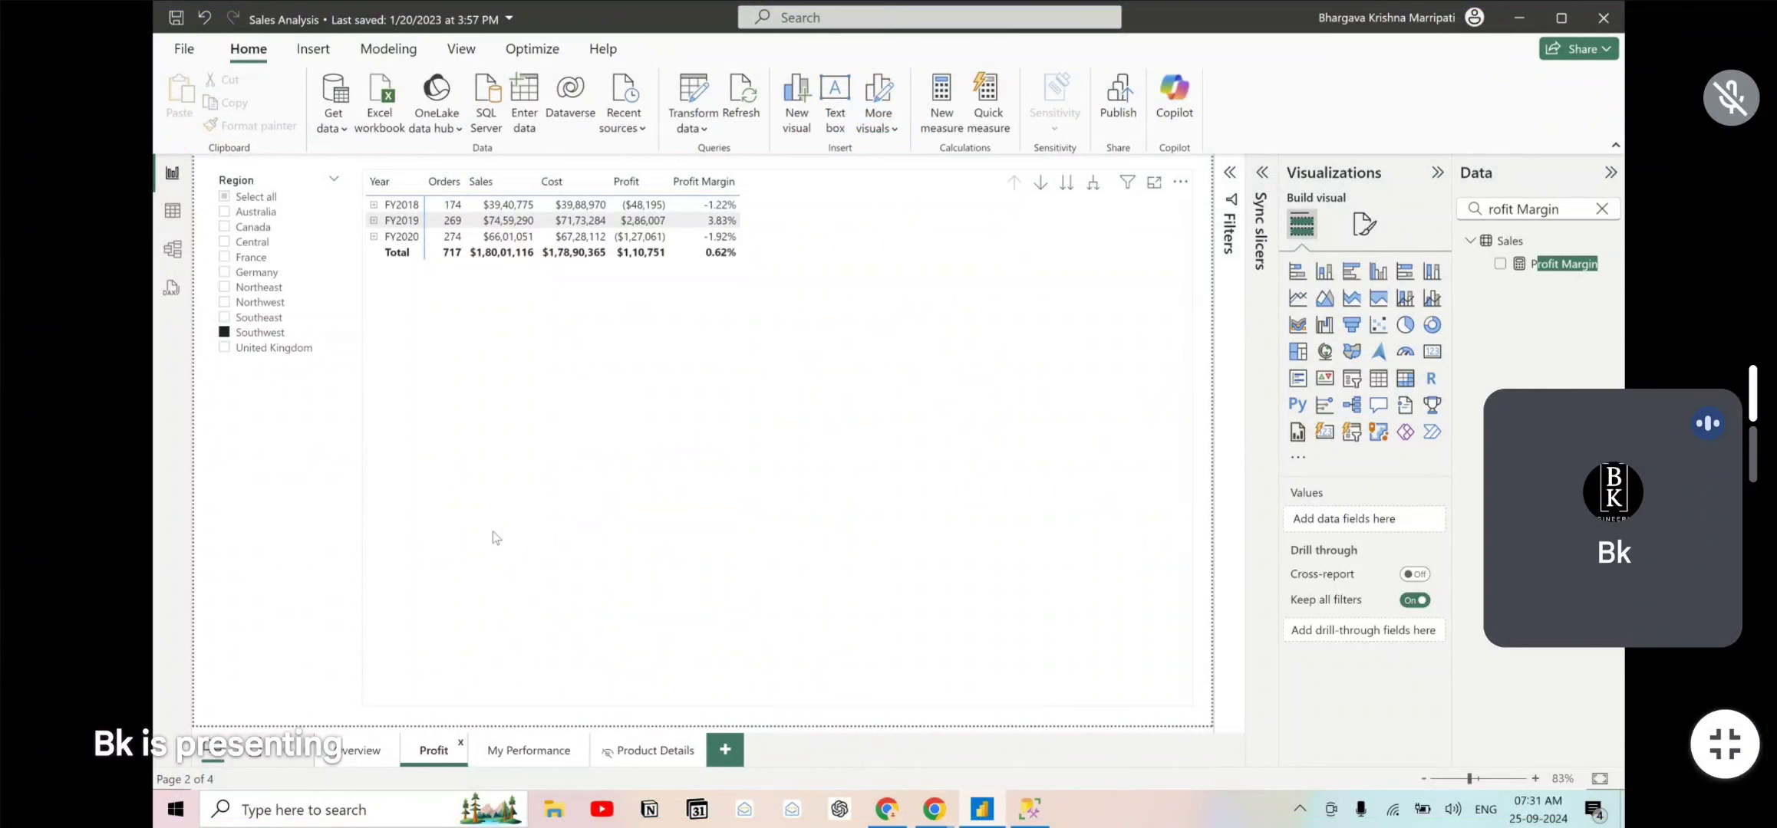
{"action": "left_click", "coordinate": [360, 752]}
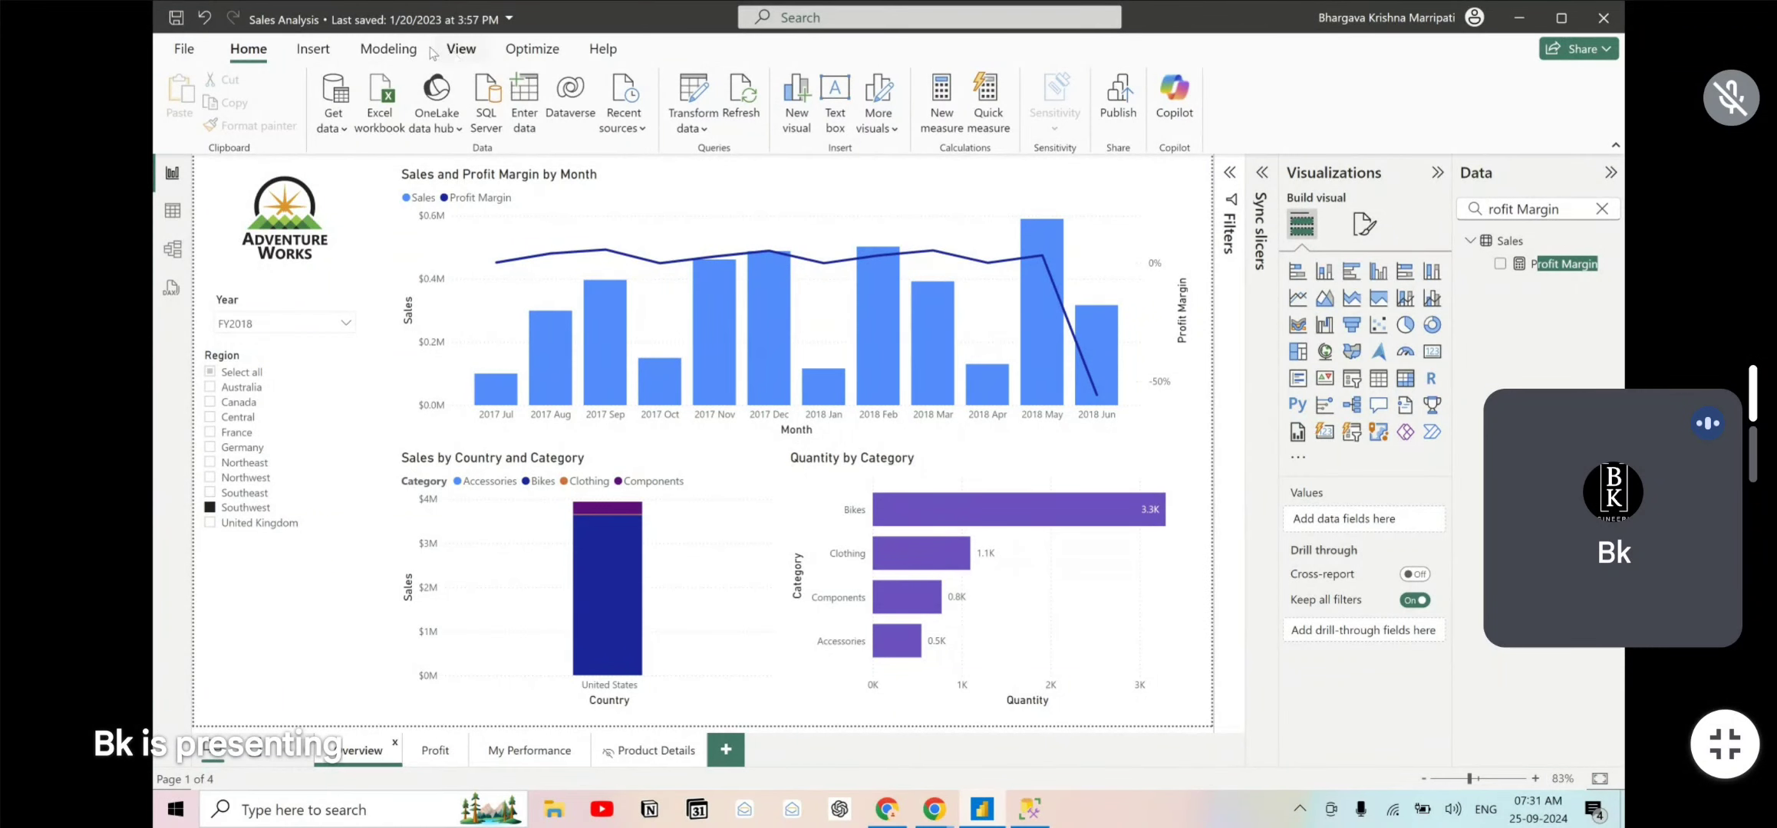
{"action": "left_click", "coordinate": [313, 49]}
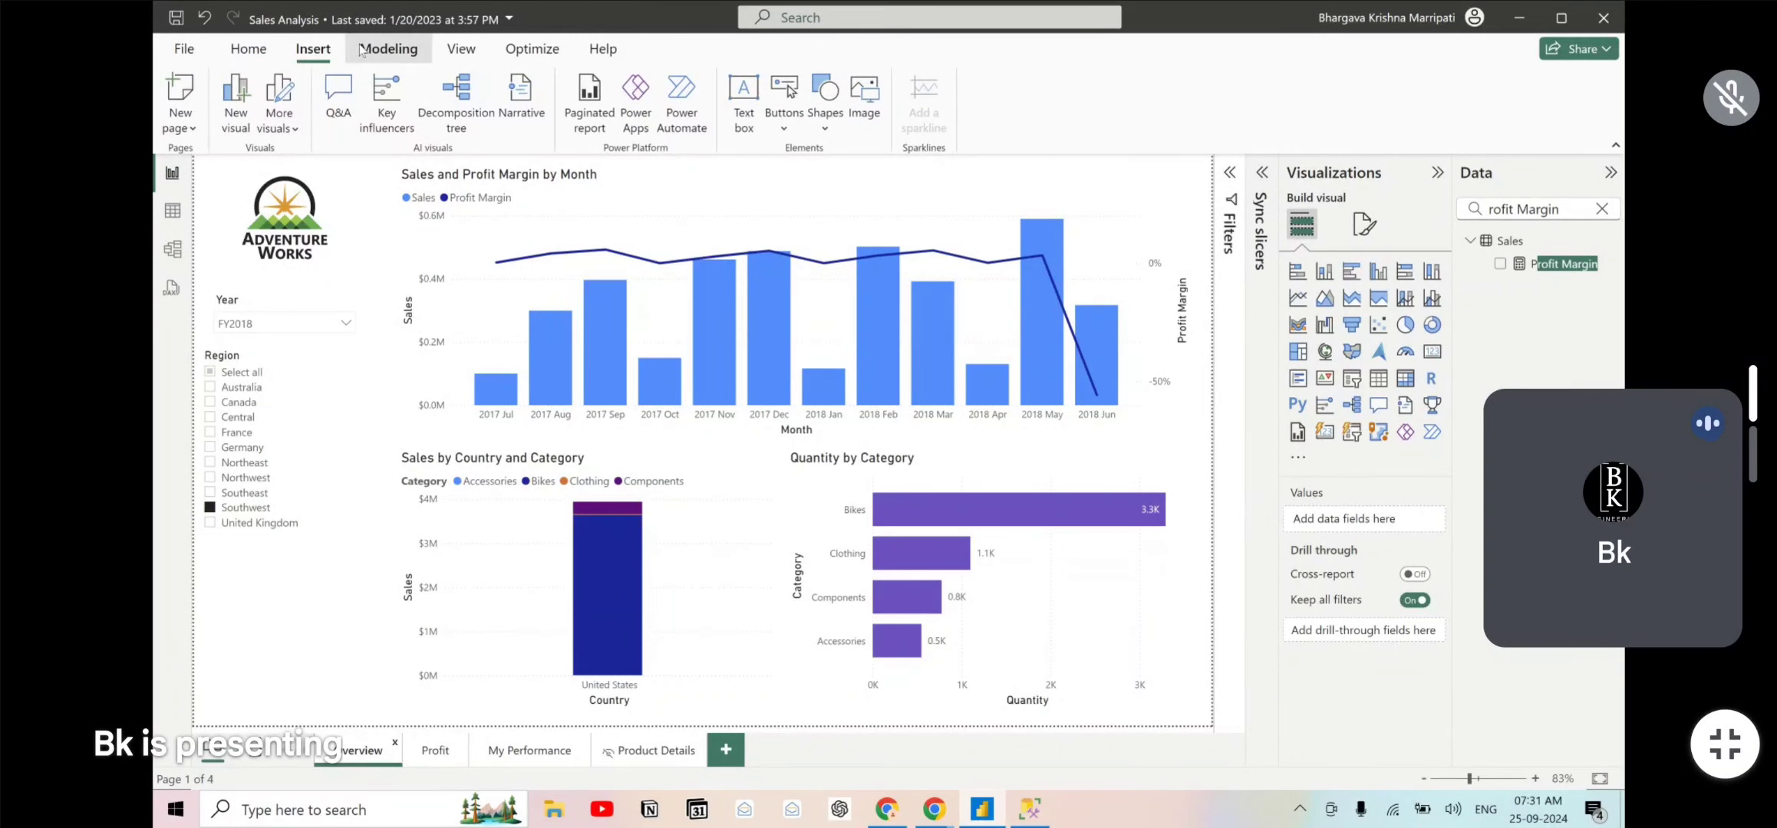
- Find the bookmark options in the ribbon, check the lab's Add Bookmarks and Buttons heading in the browser, and open Power BI Desktop's My Performance page
{"action": "left_click", "coordinate": [388, 49]}
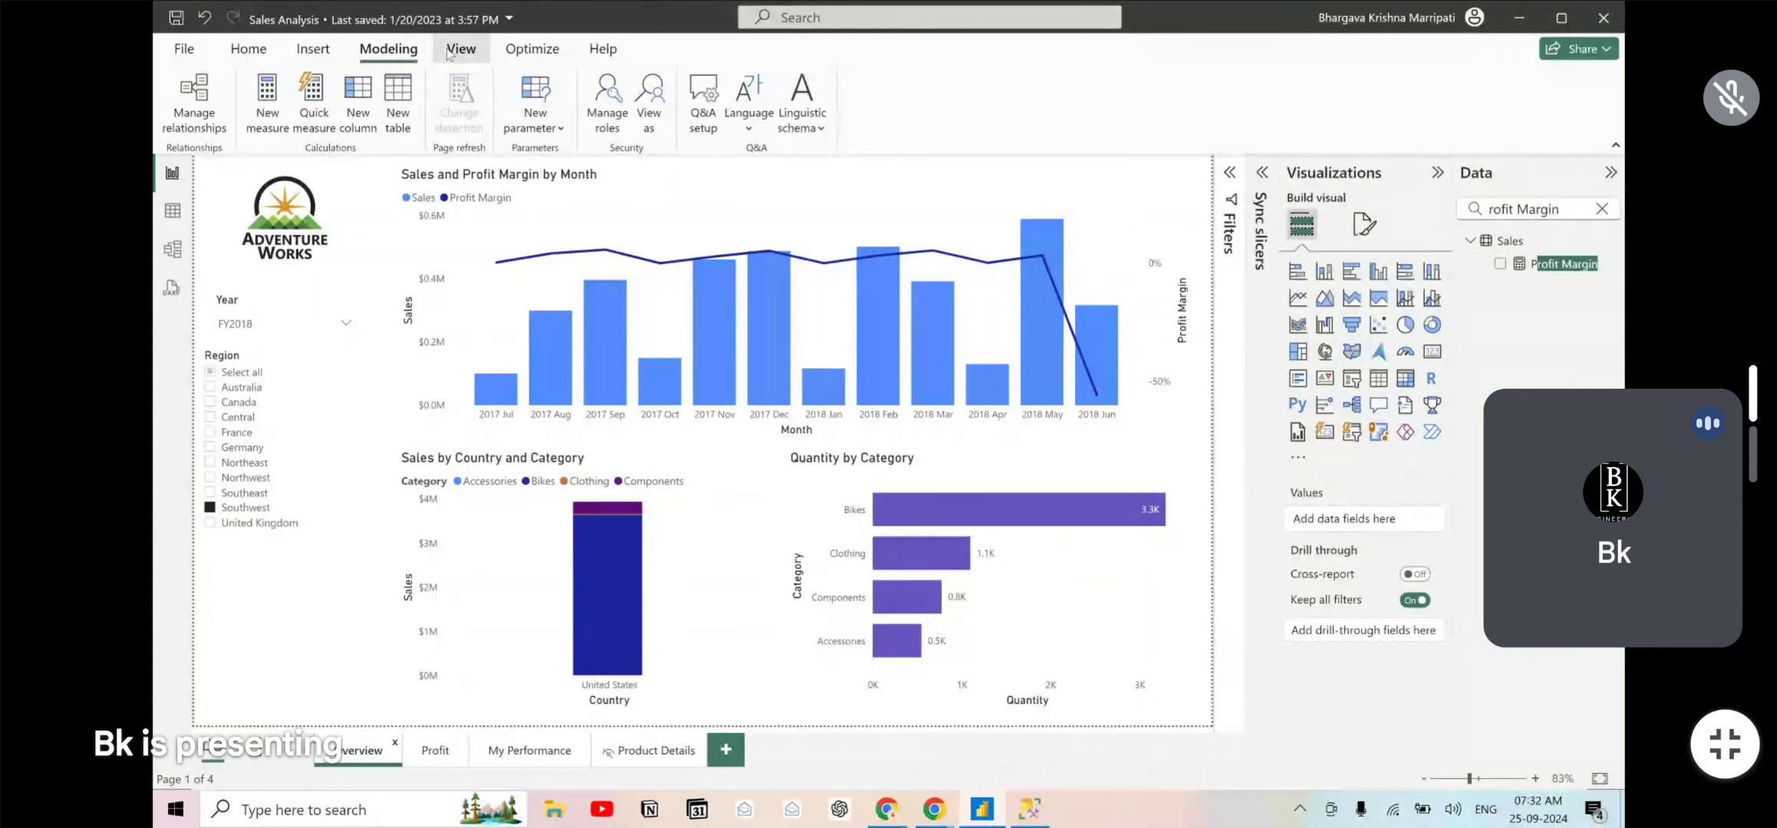
{"action": "left_click", "coordinate": [449, 50]}
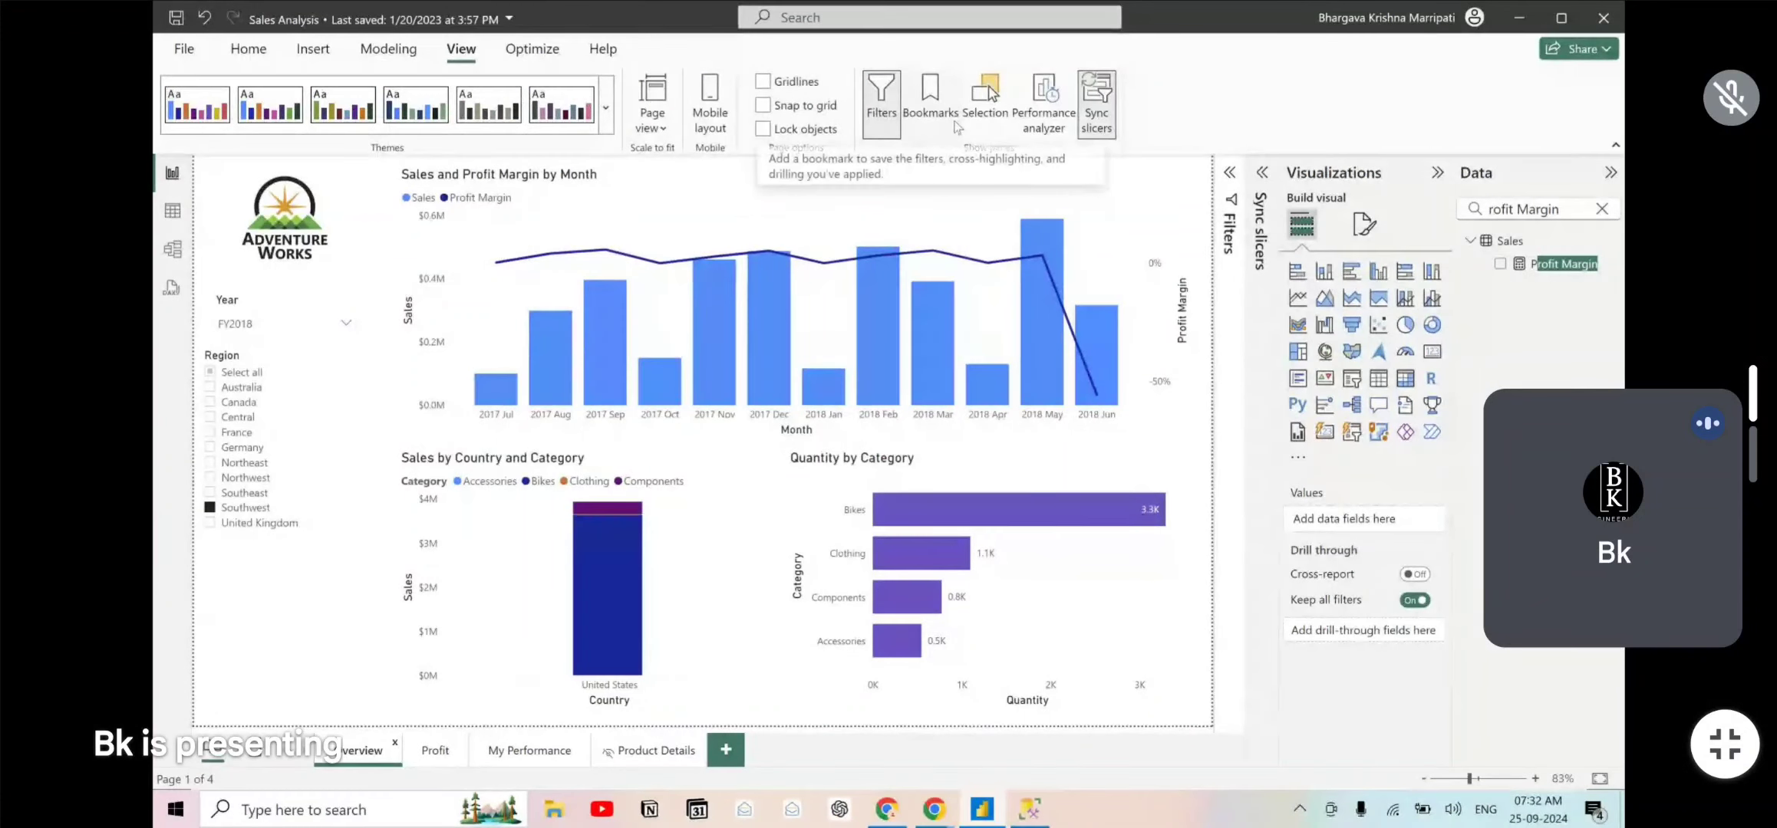
{"action": "key", "text": "alt+Tab"}
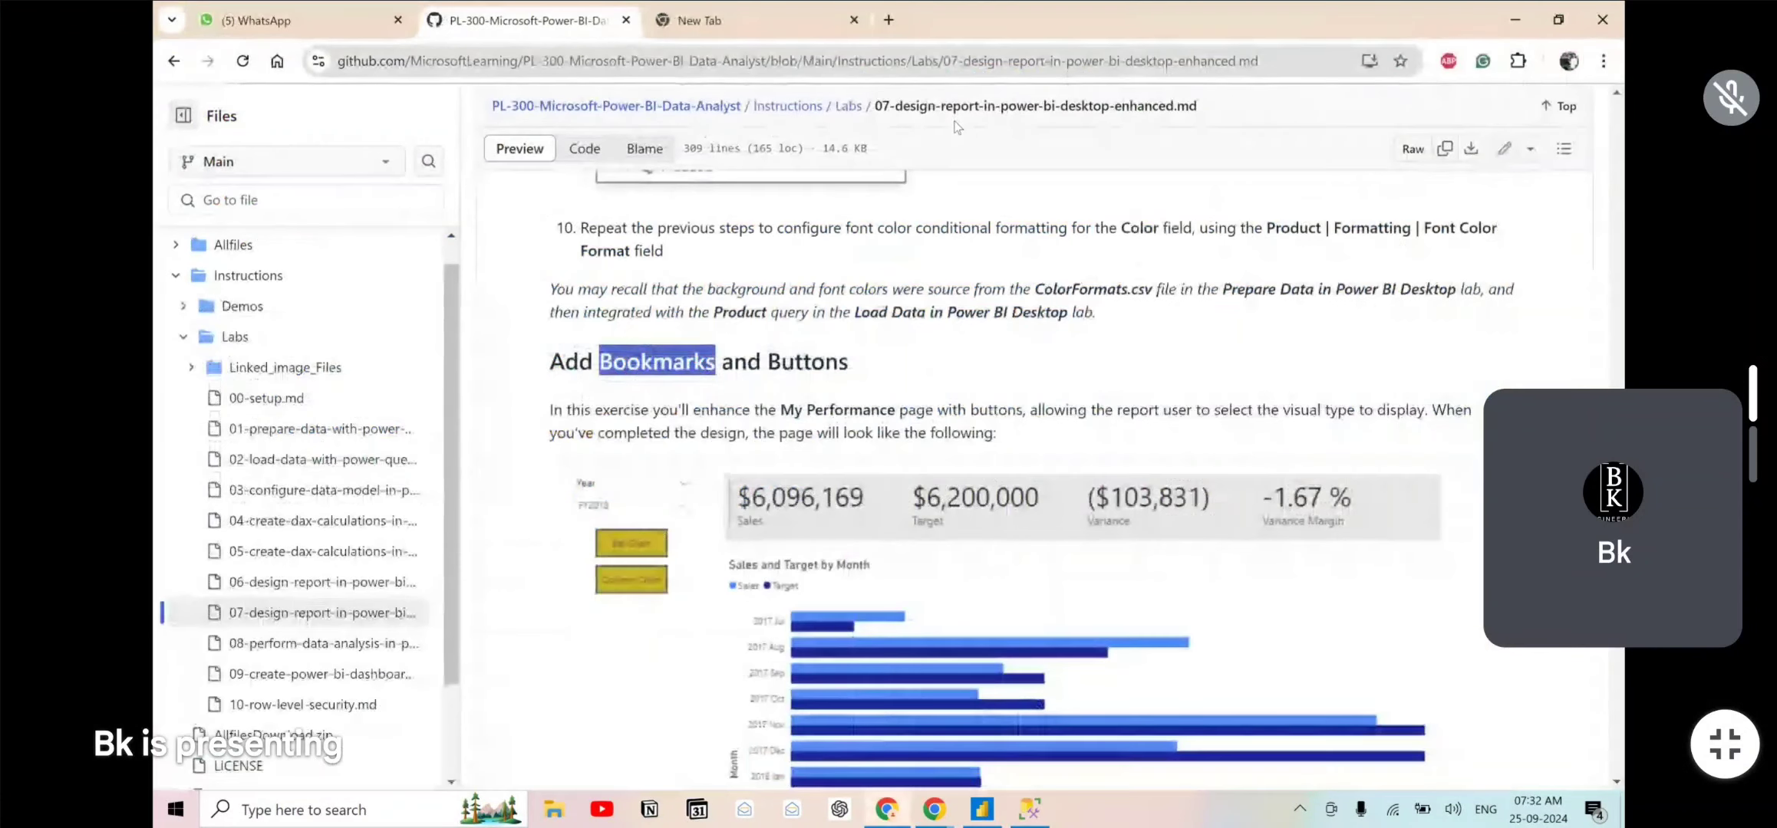
{"action": "left_click_drag", "start_coordinate": [564, 314], "coordinate": [835, 326]}
{"action": "left_click", "coordinate": [834, 326]}
{"action": "key", "text": "alt+Tab"}
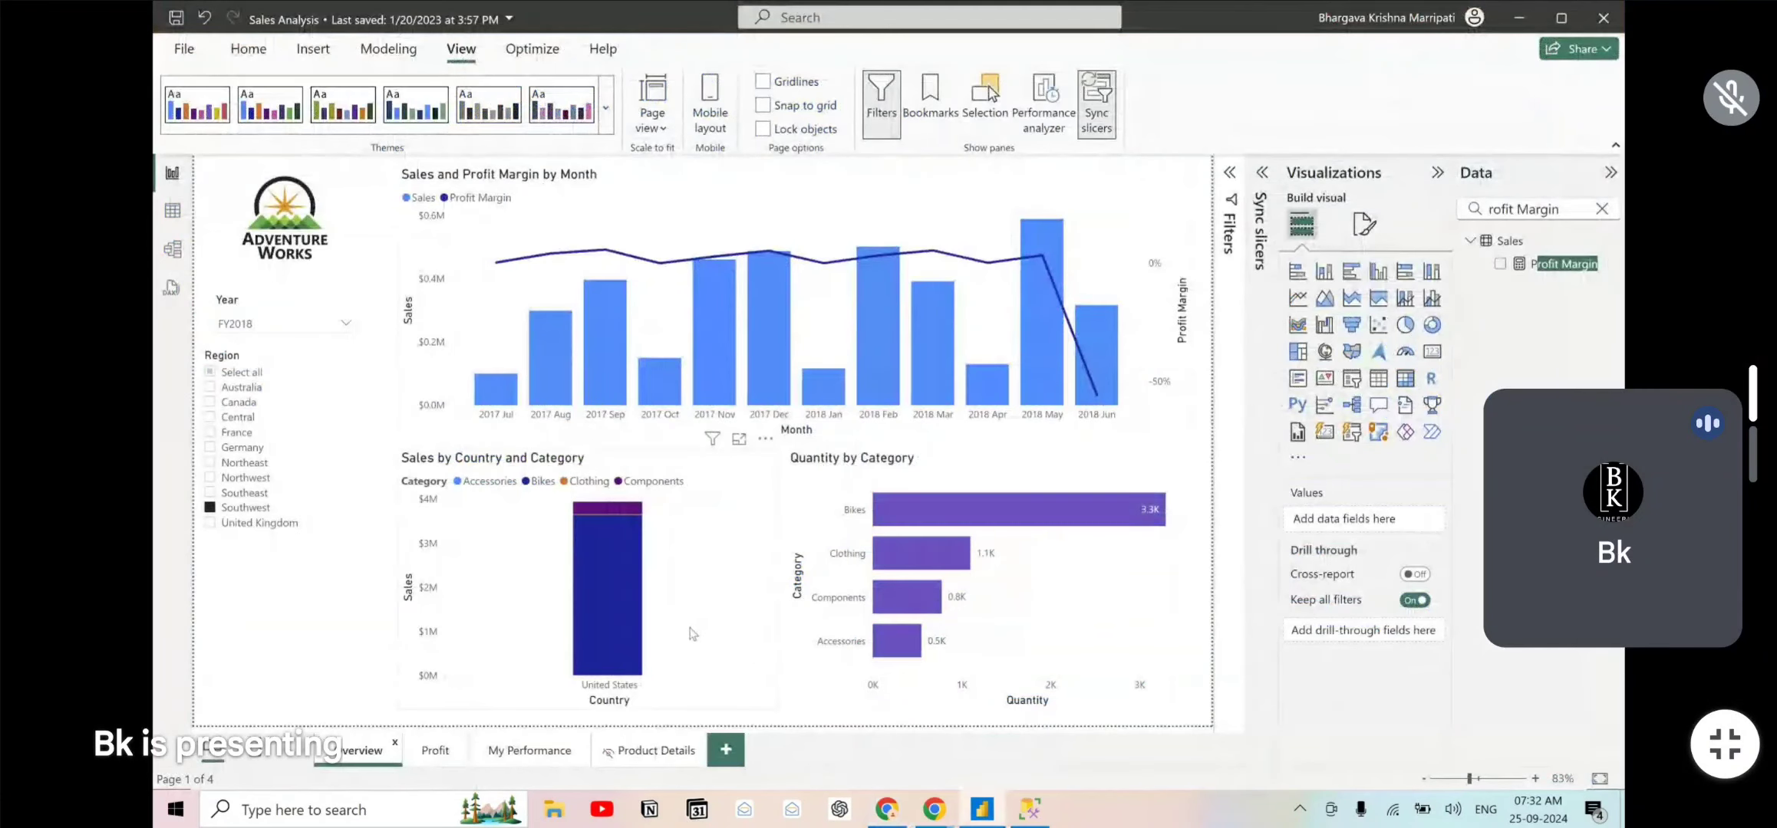
{"action": "left_click", "coordinate": [537, 753]}
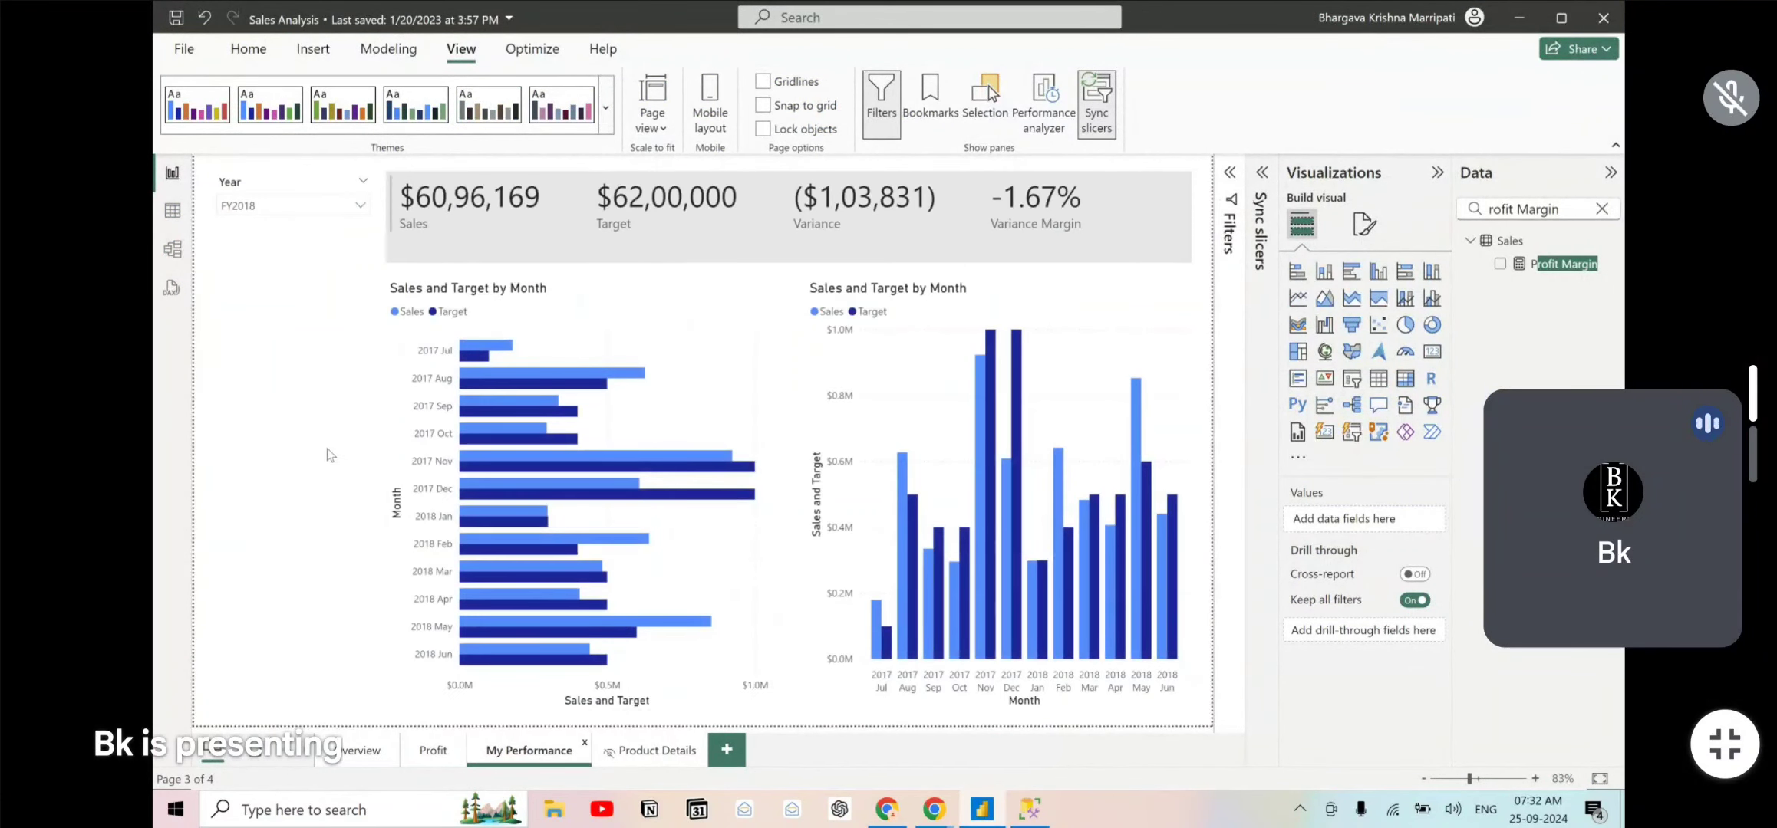
- Read the first bookmark instruction on the browser's lab page, and show the Bookmarks pane in Power BI Desktop
{"action": "key", "text": "alt+Tab"}
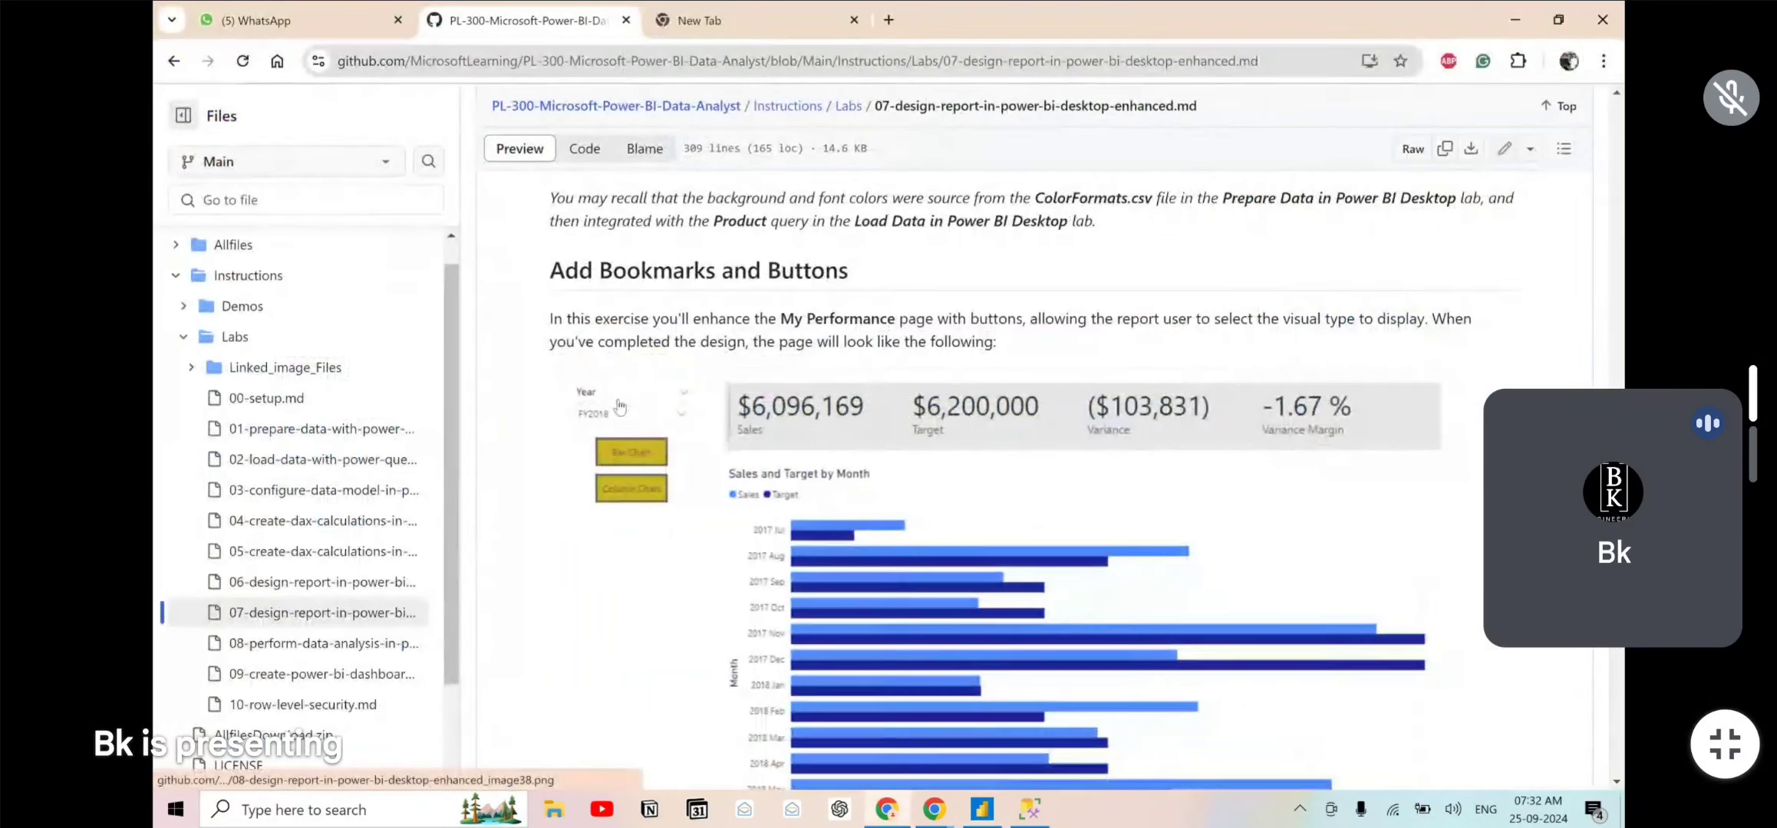
{"action": "scroll", "coordinate": [941, 332], "scroll_direction": "down", "scroll_amount": 2}
{"action": "scroll", "coordinate": [997, 337], "scroll_direction": "down", "scroll_amount": 3}
{"action": "scroll", "coordinate": [998, 338], "scroll_direction": "down", "scroll_amount": 2}
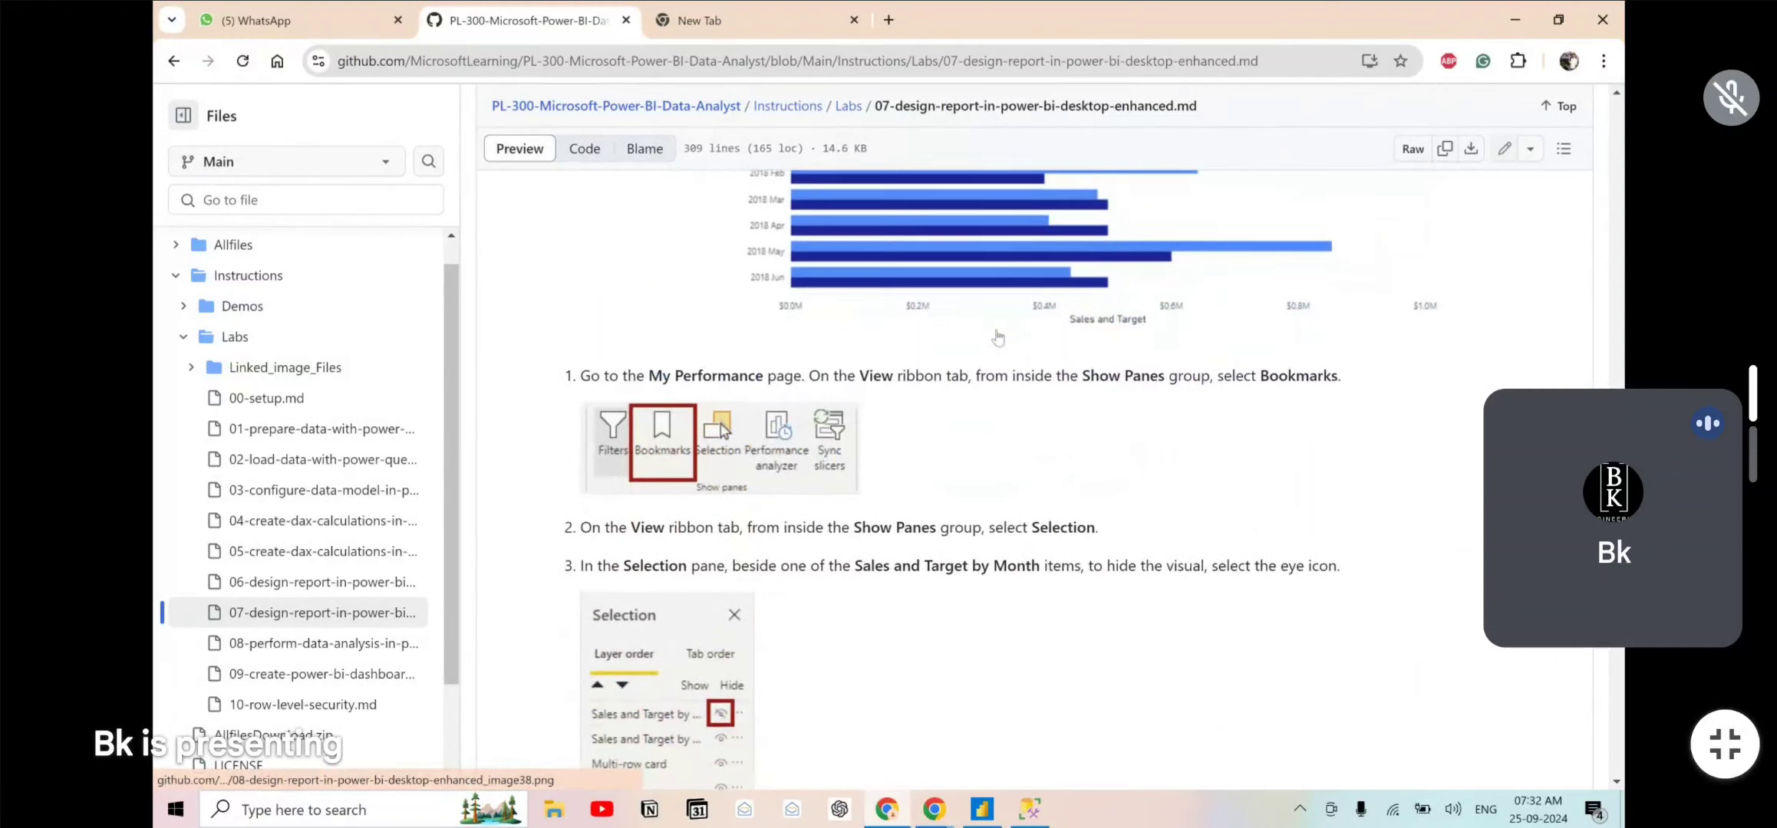
{"action": "left_click_drag", "start_coordinate": [634, 373], "coordinate": [857, 374]}
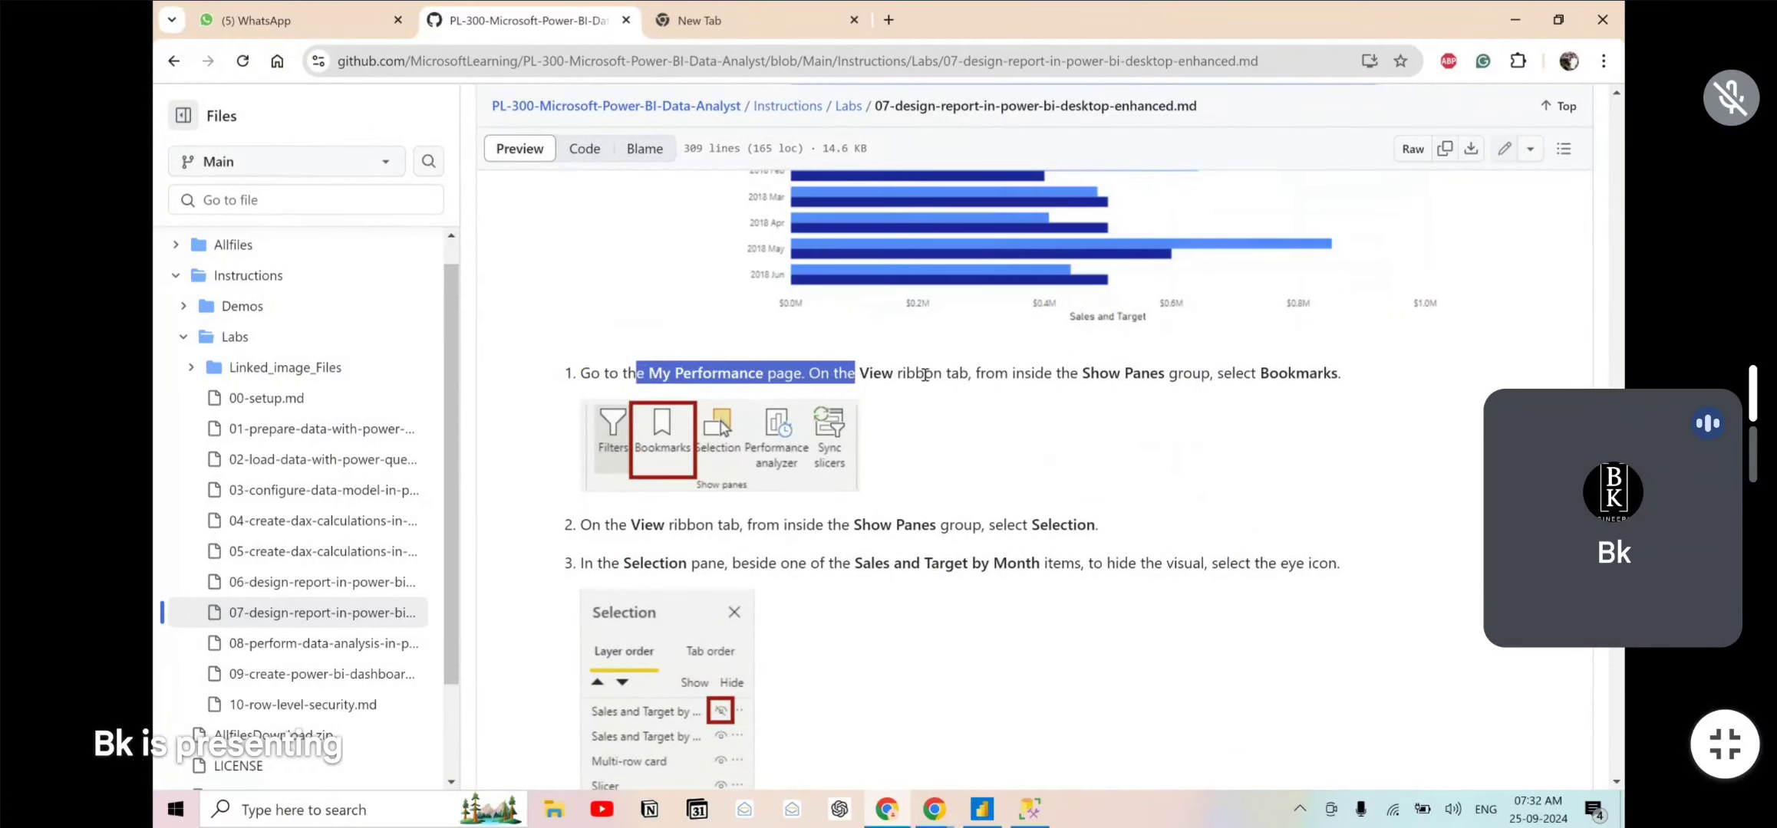
{"action": "left_click", "coordinate": [927, 374]}
{"action": "left_click_drag", "start_coordinate": [1082, 376], "coordinate": [1342, 376]}
{"action": "key", "text": "alt+Tab"}
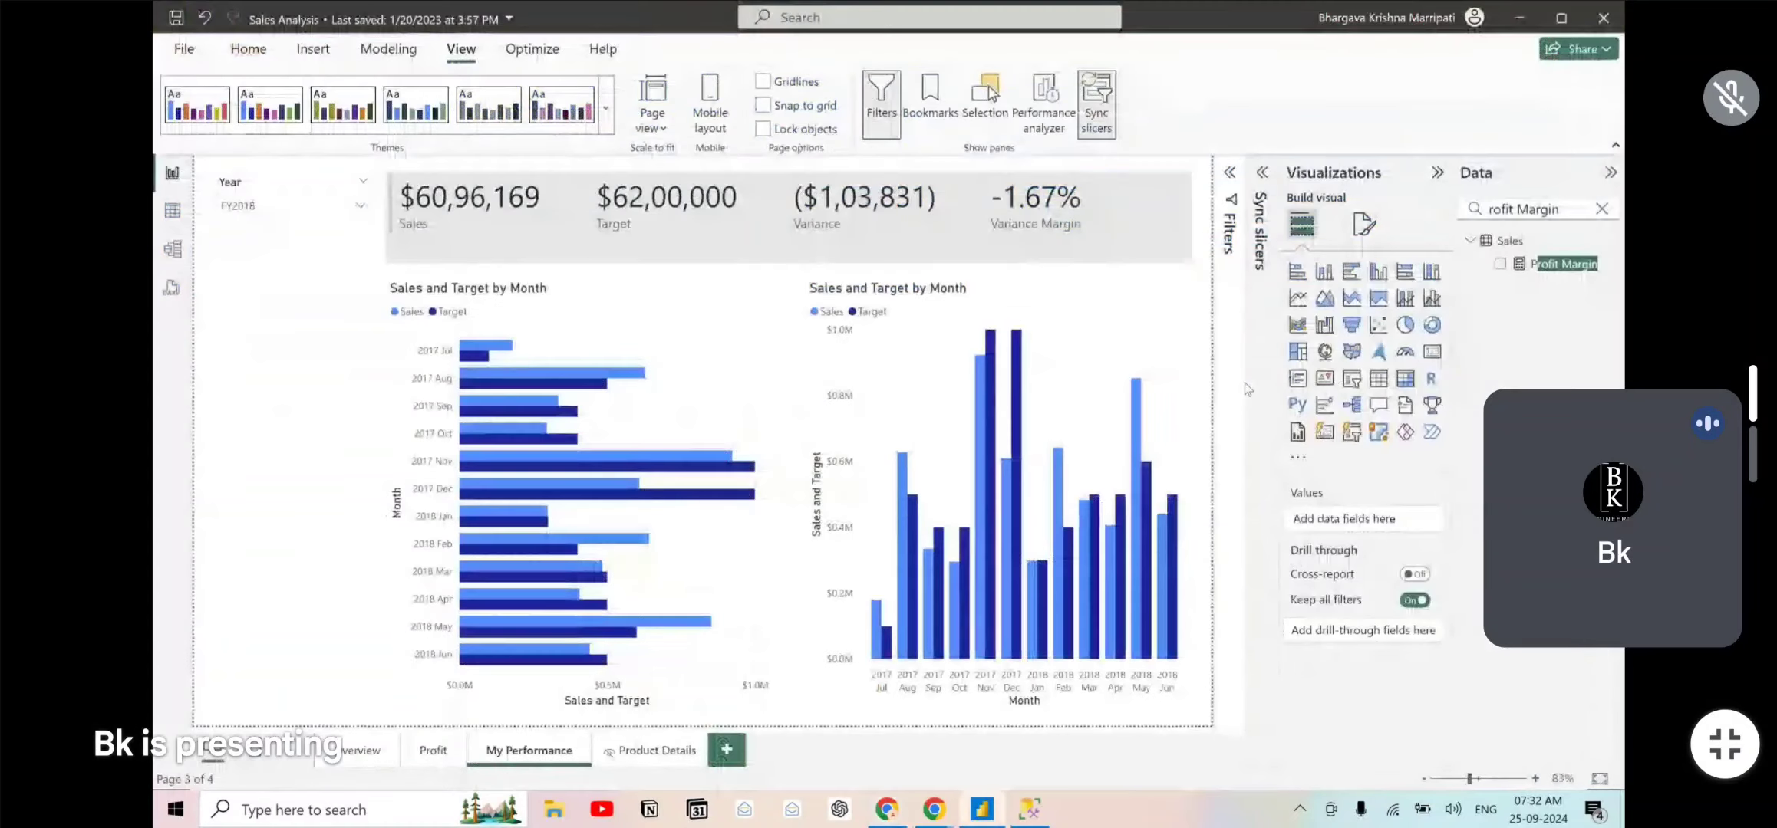
{"action": "left_click", "coordinate": [924, 96]}
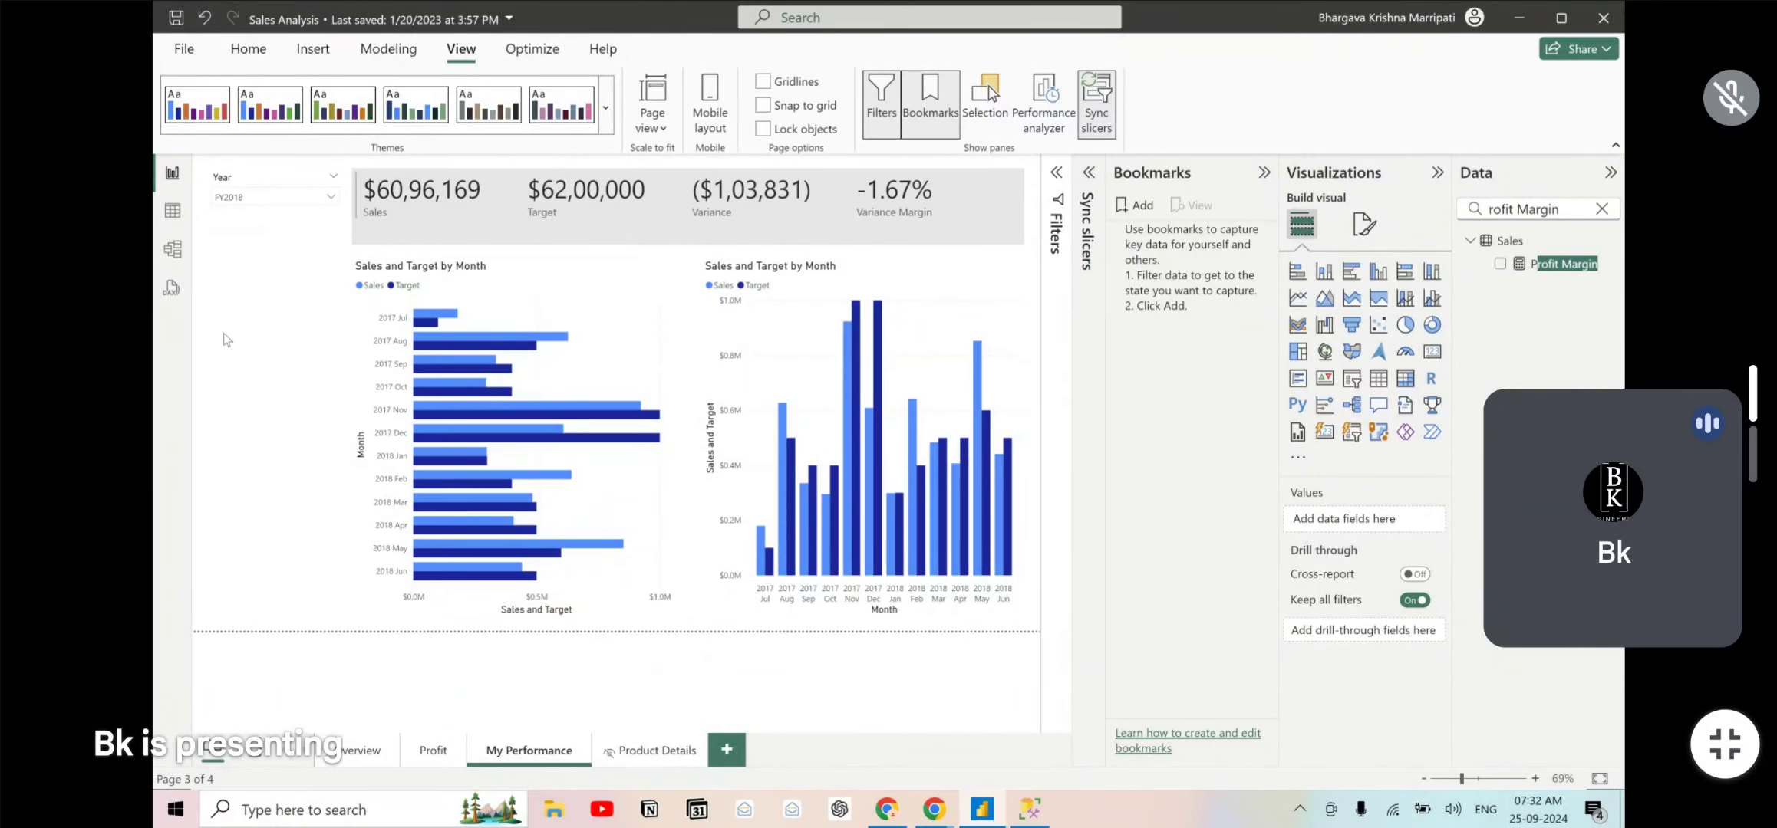
- Check the second bookmark instruction on the browser's lab page, and show the Selection pane in Power BI Desktop
{"action": "key", "text": "alt+Tab"}
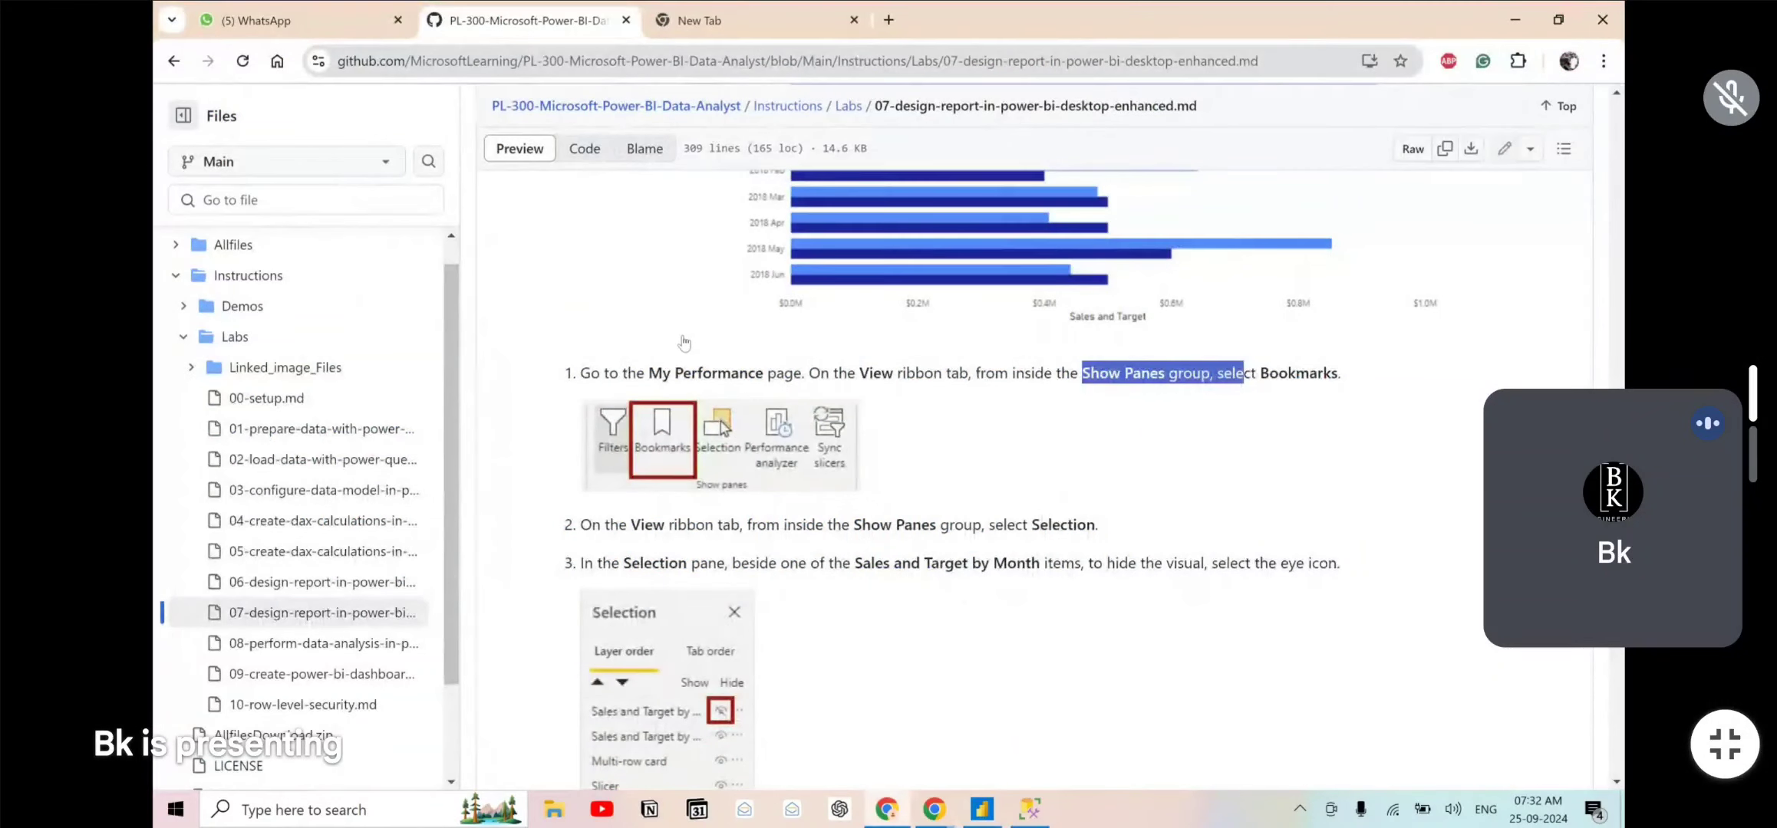
{"action": "scroll", "coordinate": [592, 361], "scroll_direction": "down", "scroll_amount": 3}
{"action": "left_click_drag", "start_coordinate": [580, 347], "coordinate": [1099, 352]}
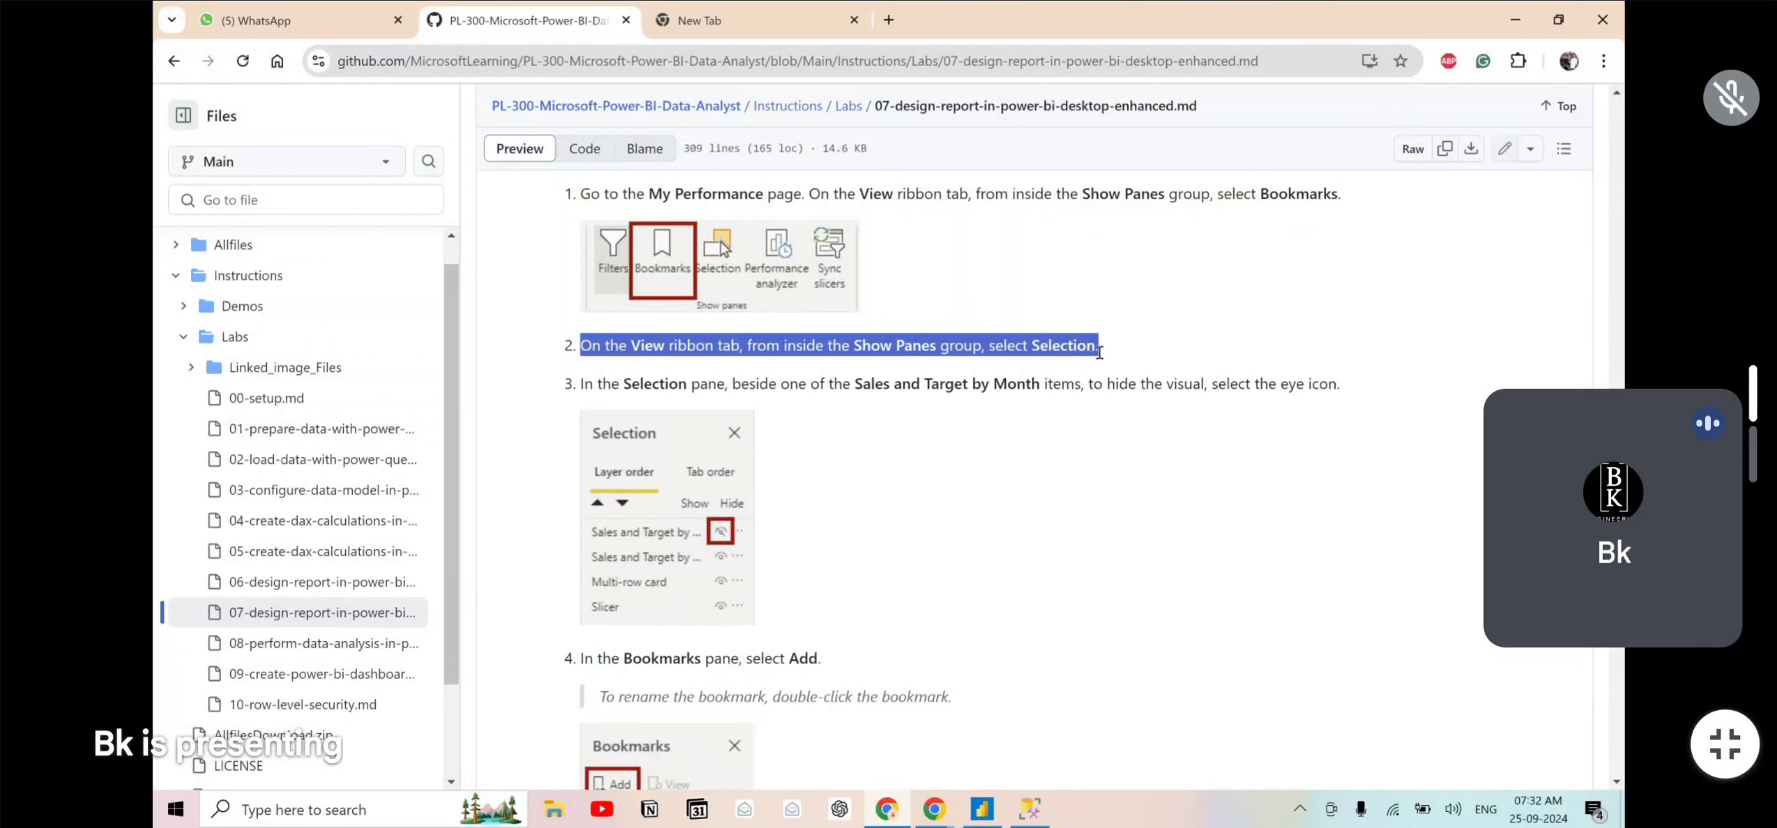
{"action": "key", "text": "alt+Tab"}
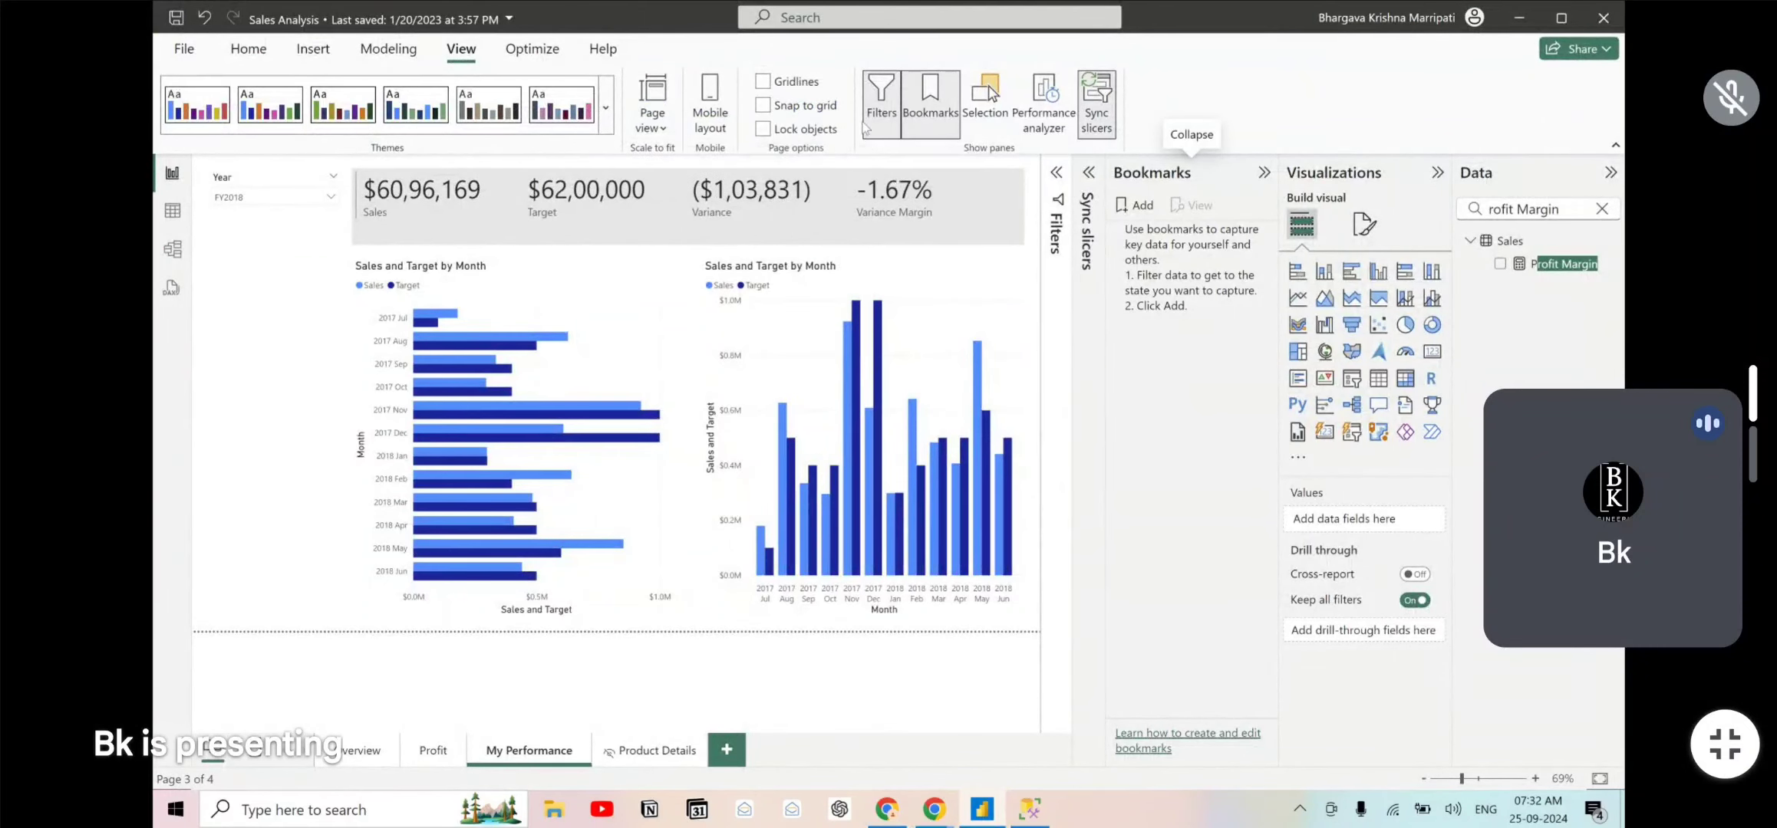
{"action": "left_click", "coordinate": [985, 100]}
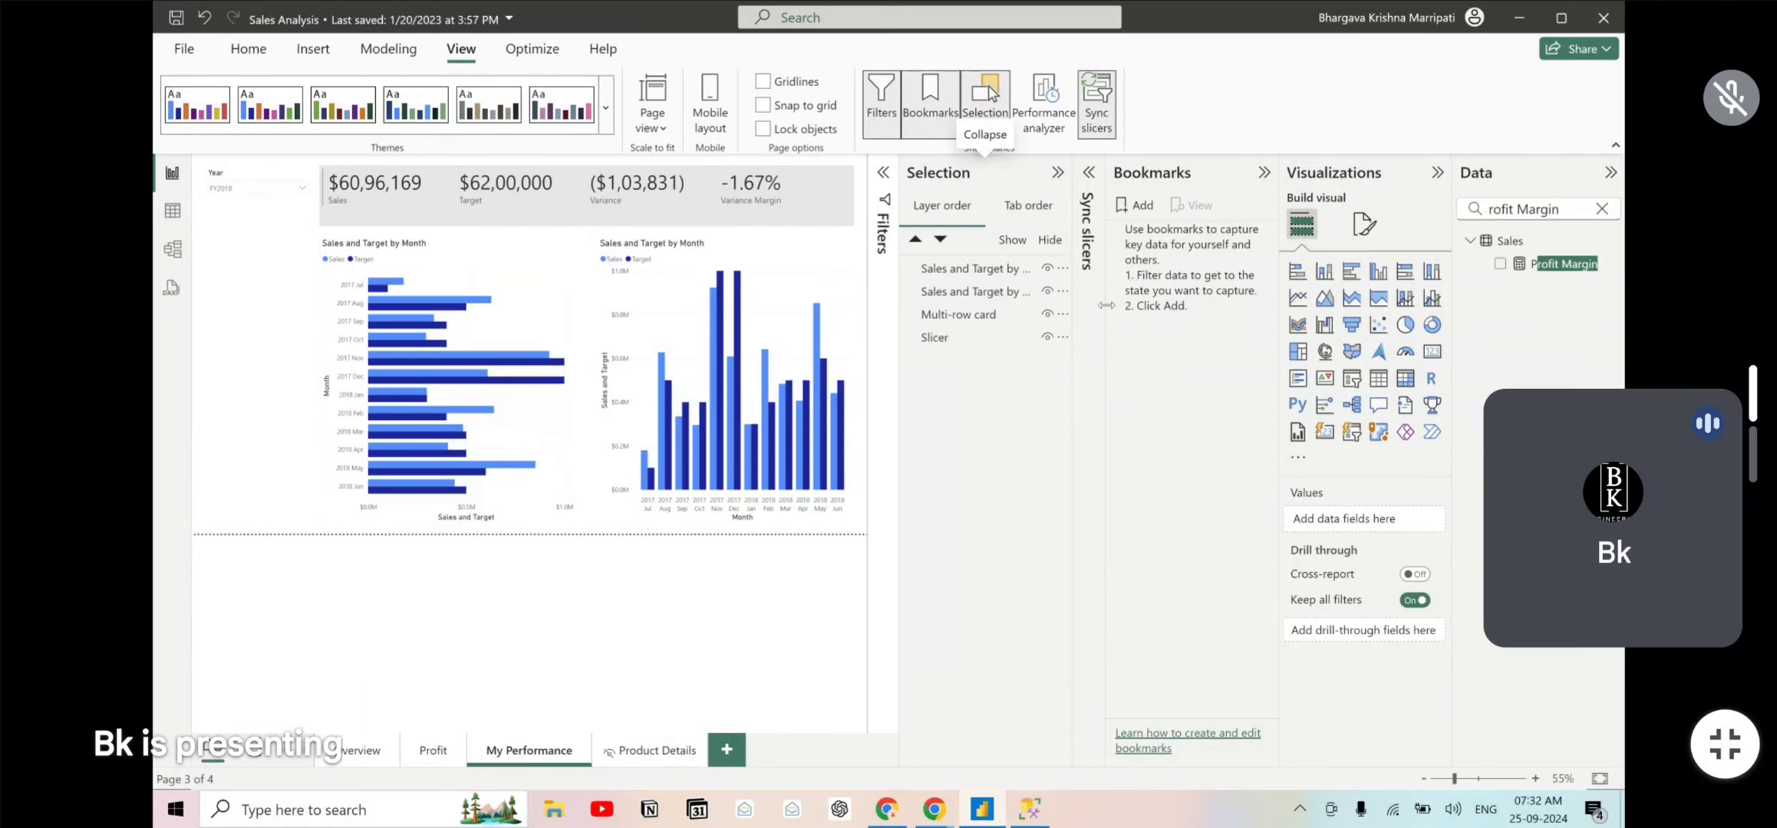
- Read the browser's lab instruction on hiding a Sales and Target by Month visual, and widen the Selection pane in Power BI Desktop
{"action": "key", "text": "alt+Tab"}
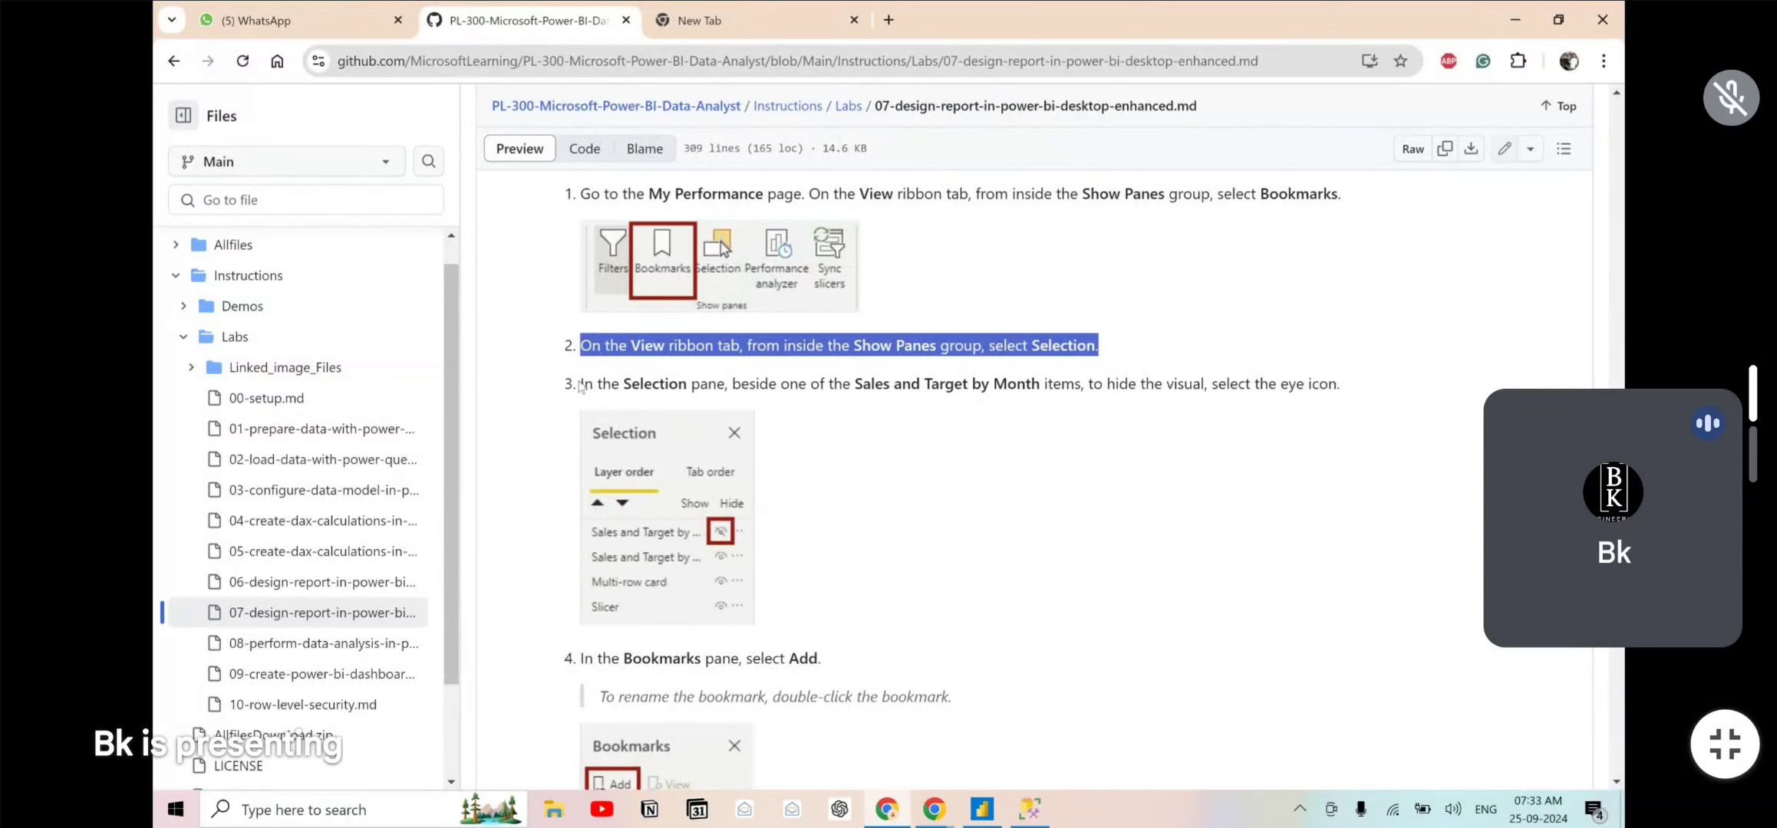
{"action": "left_click_drag", "start_coordinate": [581, 387], "coordinate": [1063, 392]}
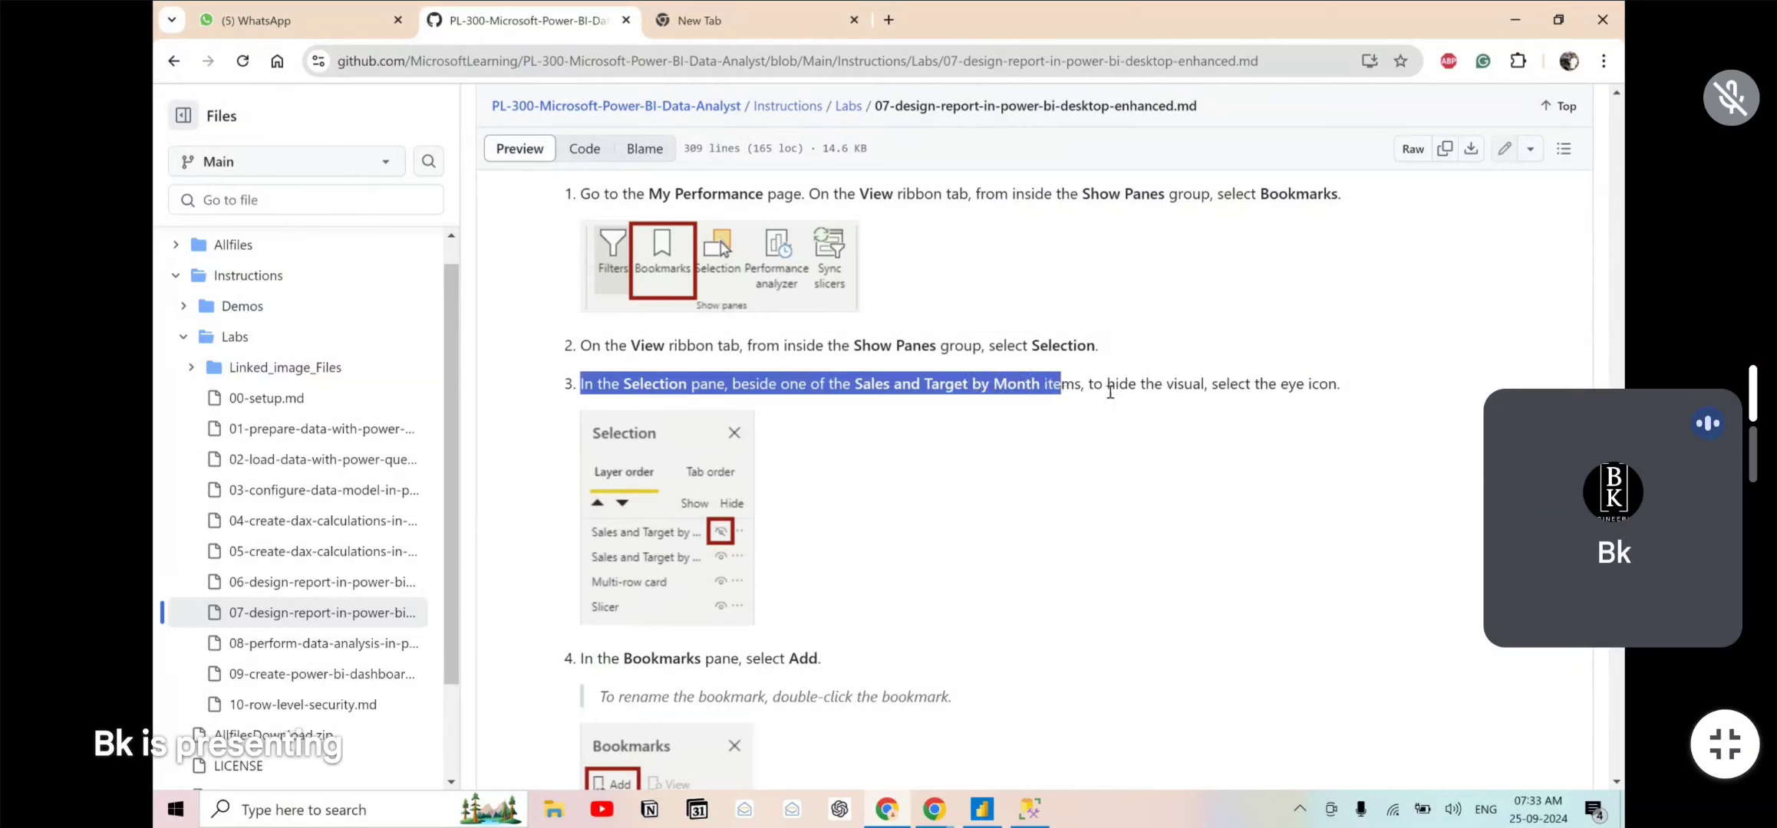
{"action": "left_click_drag", "start_coordinate": [1089, 384], "coordinate": [1383, 370]}
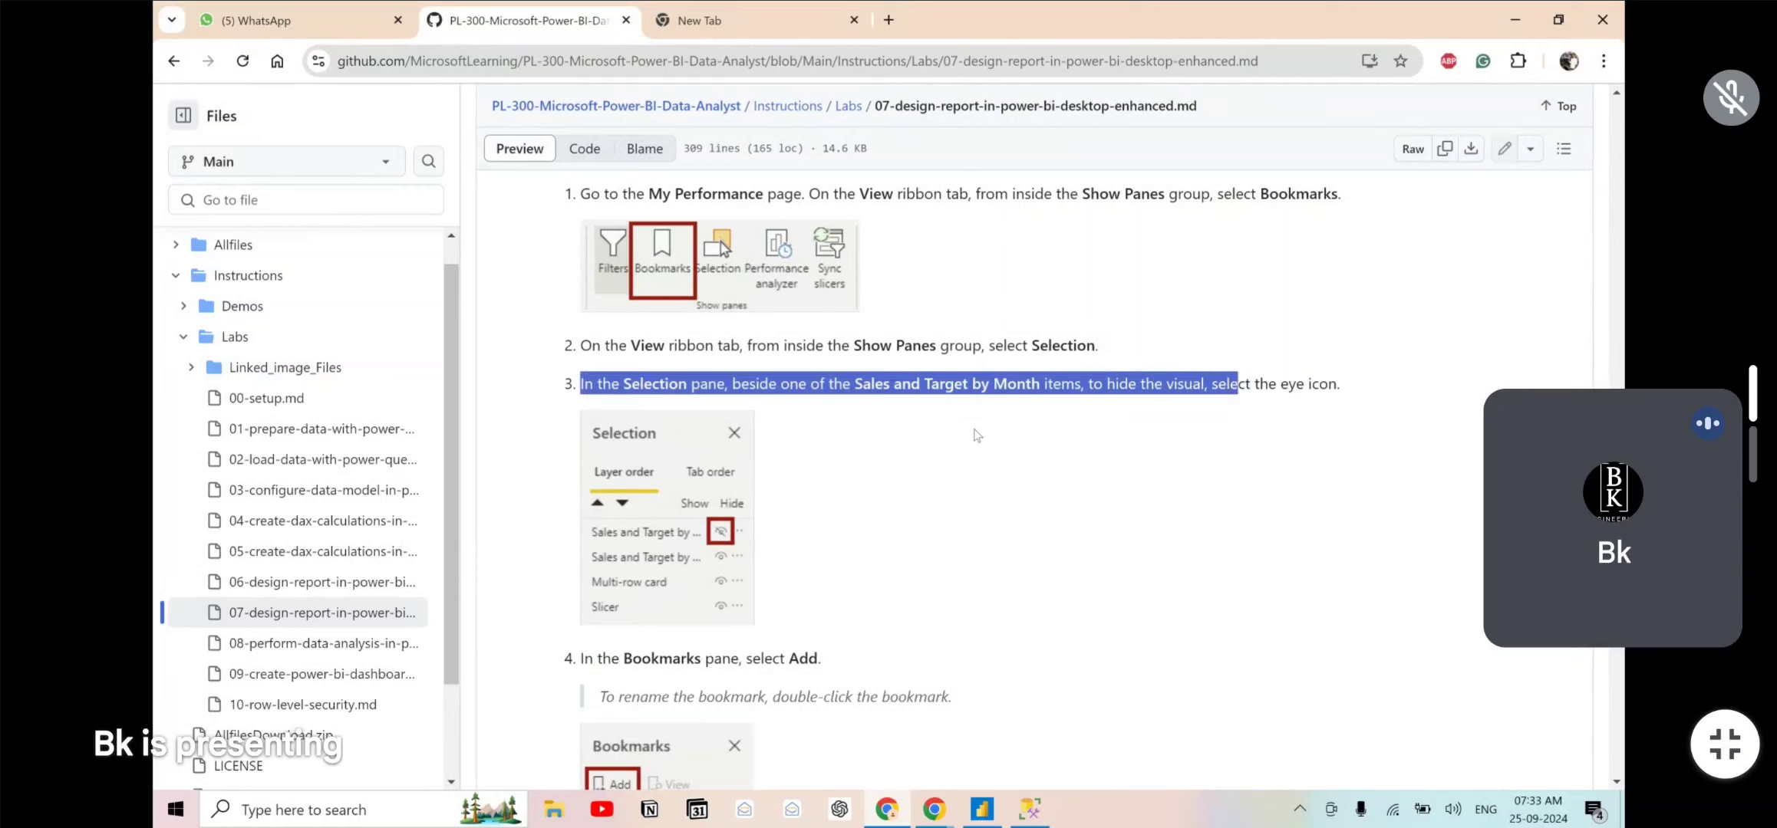
{"action": "key", "text": "alt+Tab"}
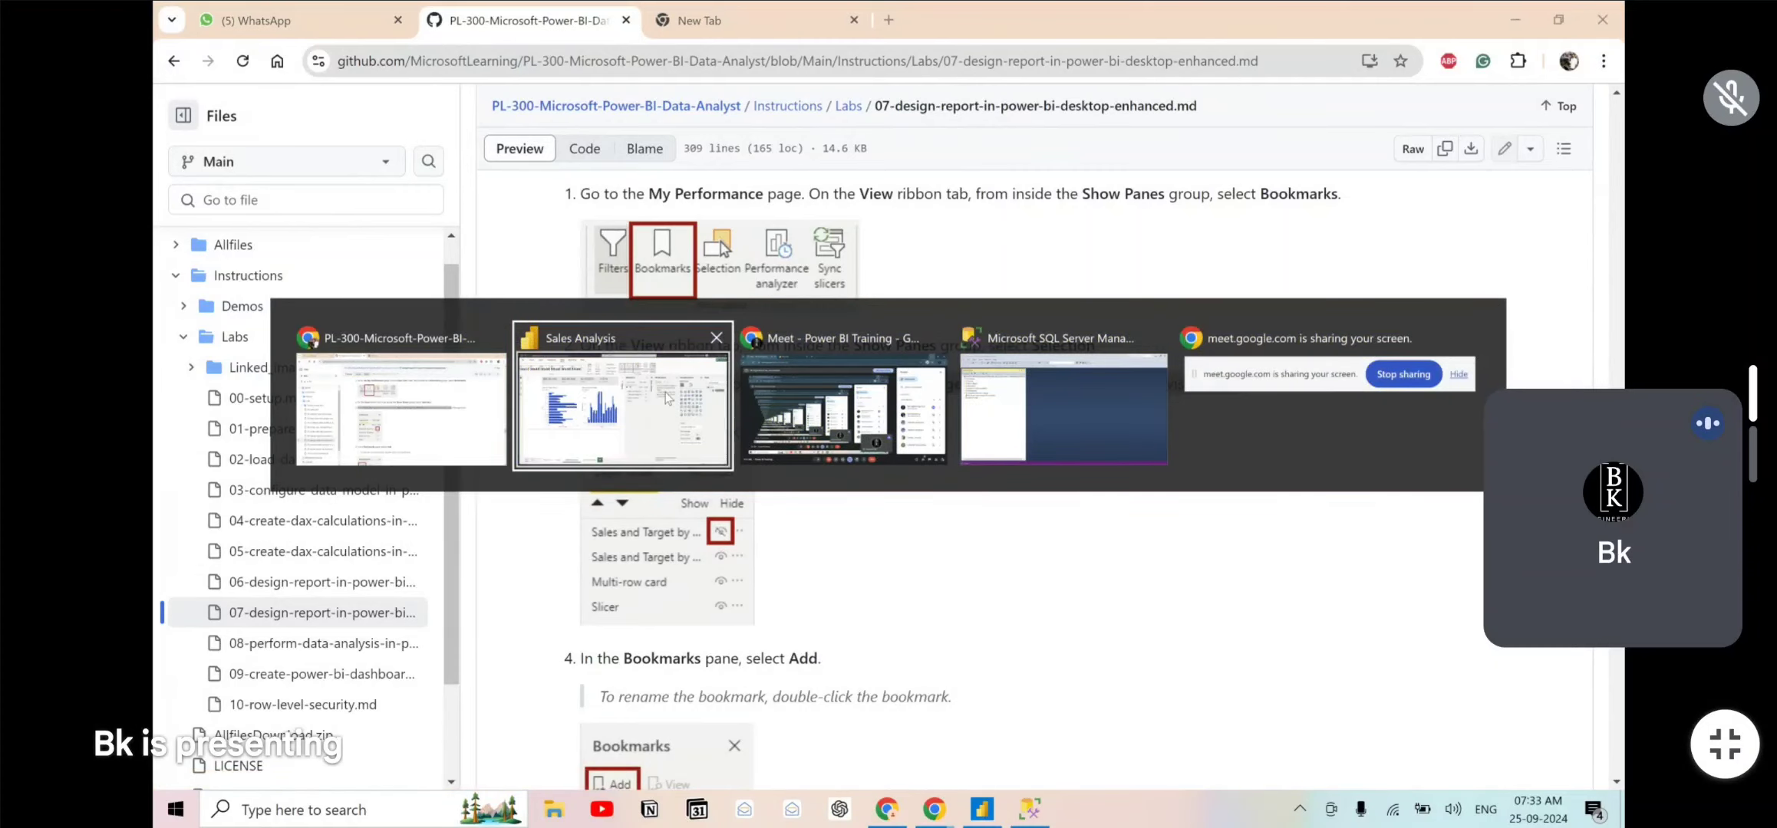
{"action": "left_click", "coordinate": [447, 394]}
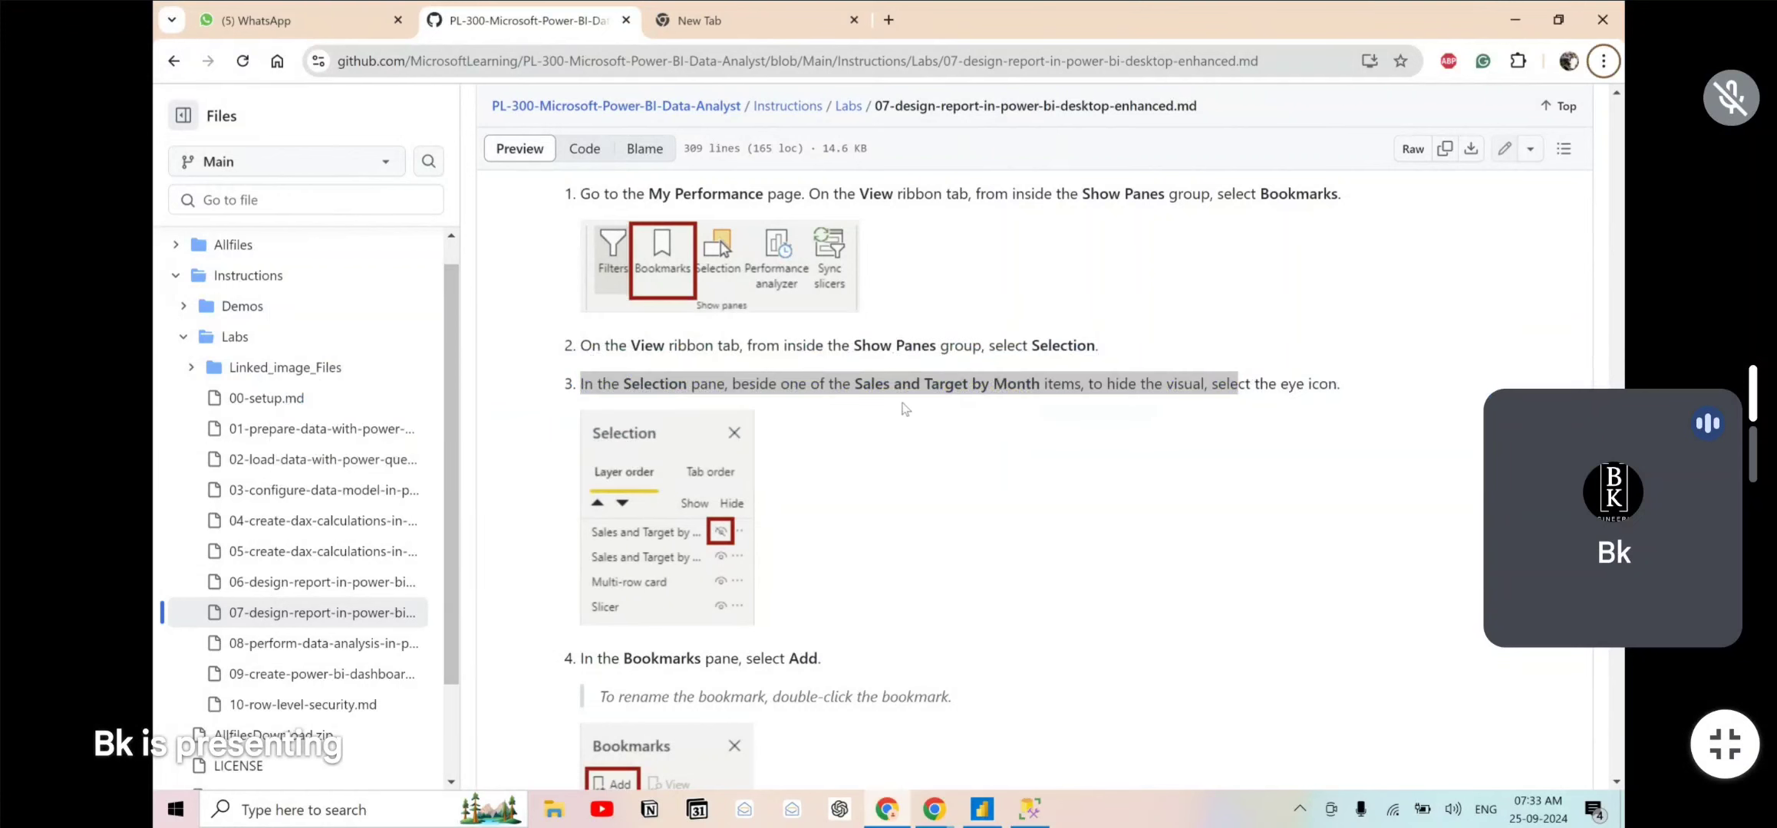
{"action": "key", "text": "alt+Tab"}
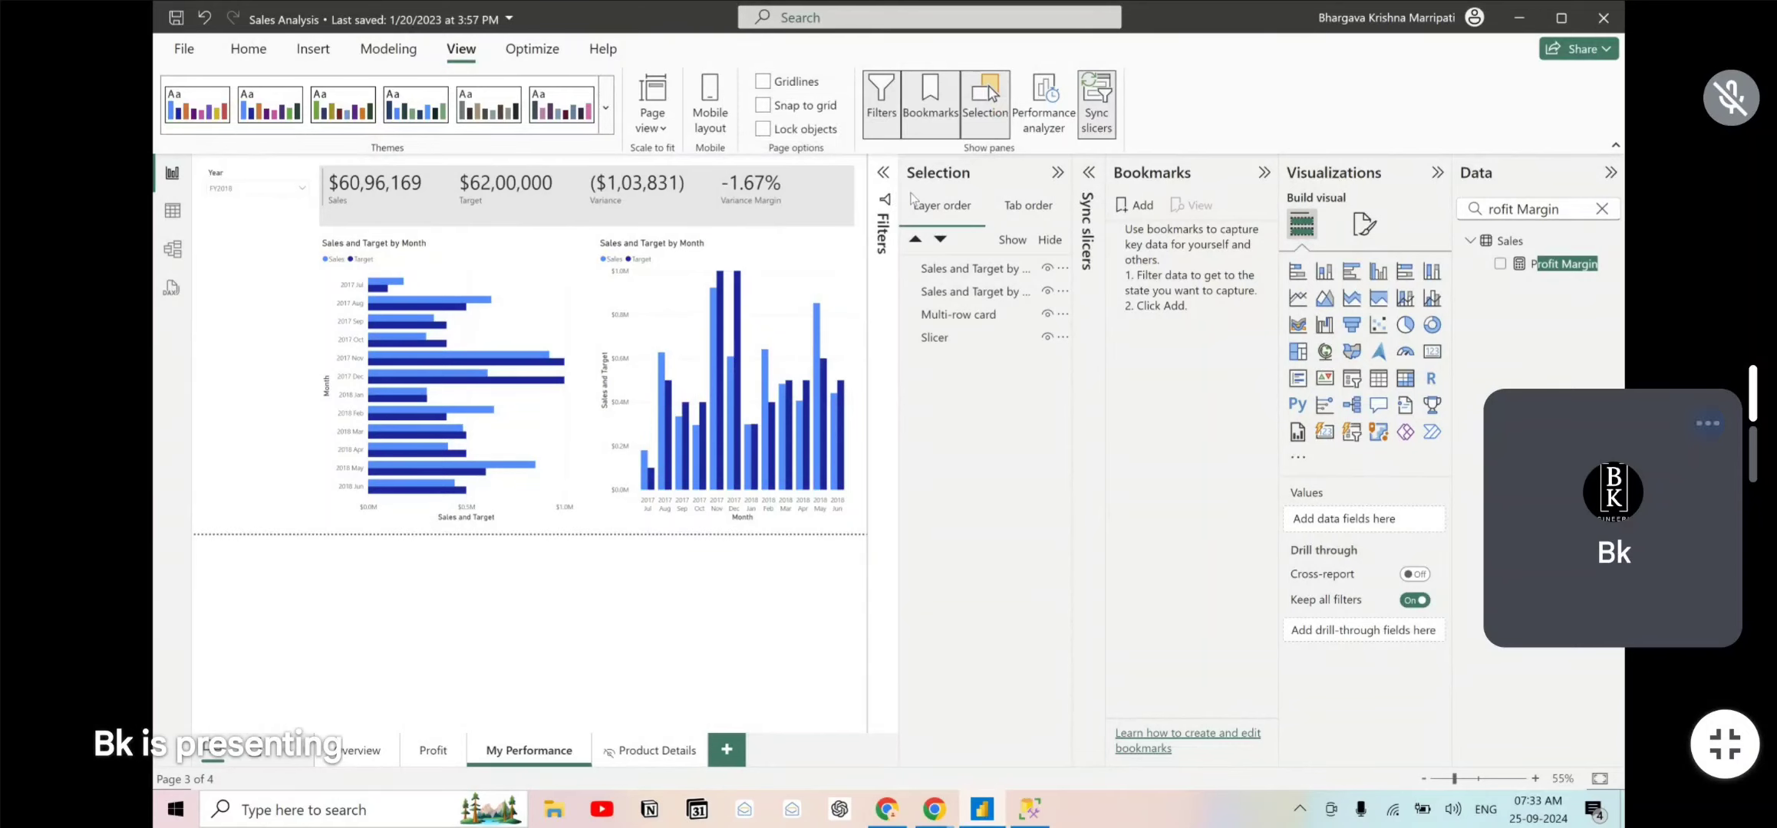
{"action": "left_click_drag", "start_coordinate": [900, 187], "coordinate": [819, 217]}
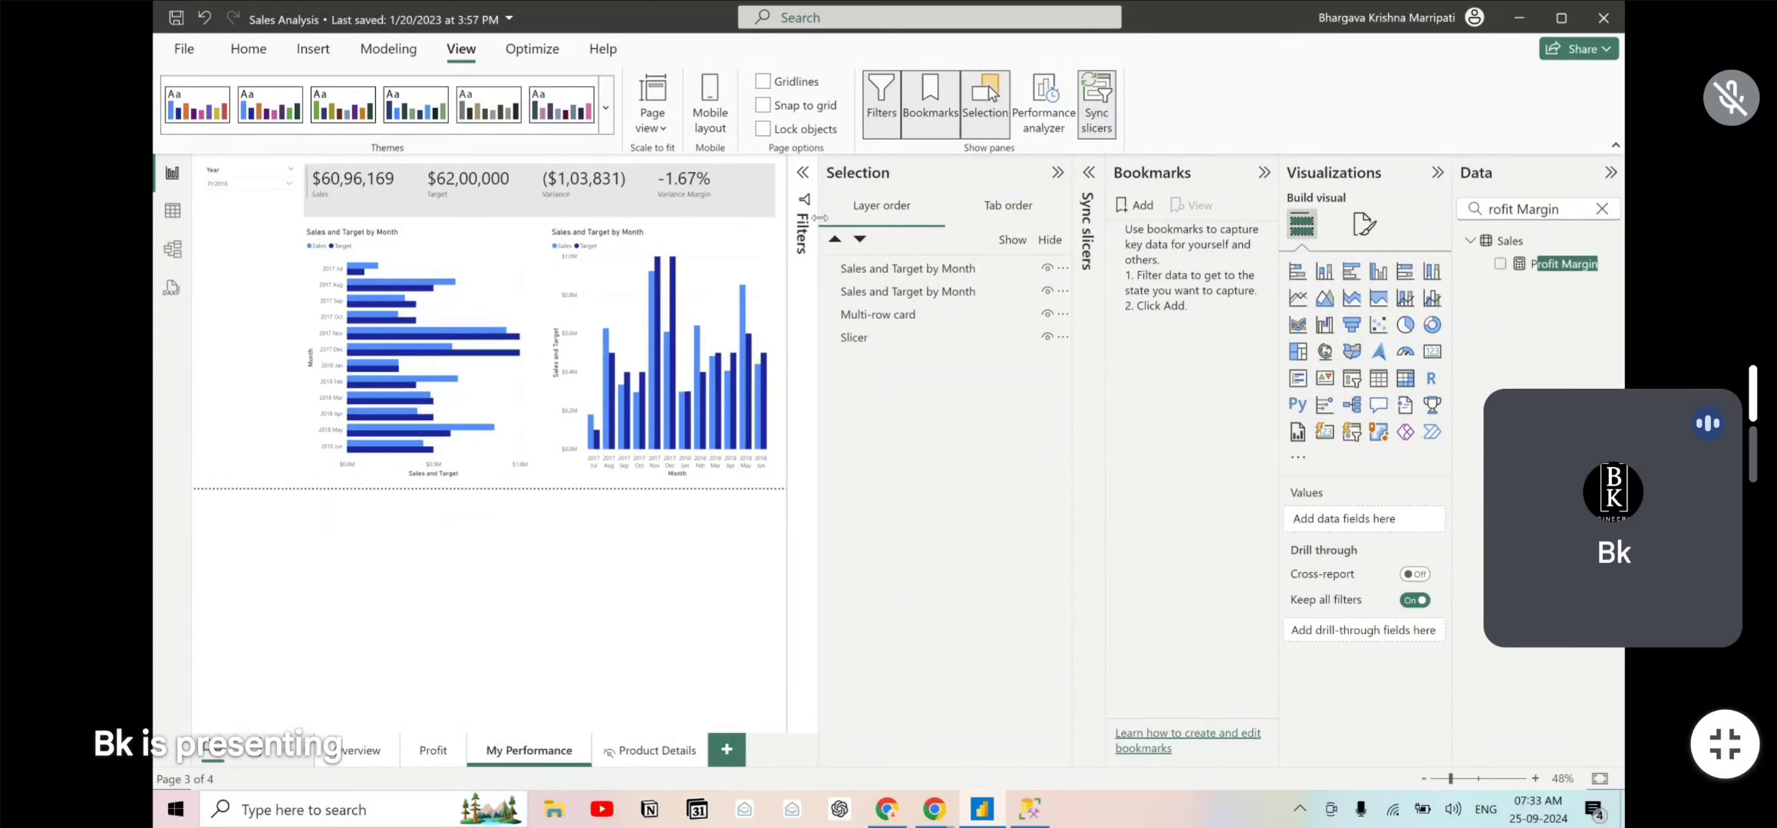
{"action": "left_click", "coordinate": [1046, 292]}
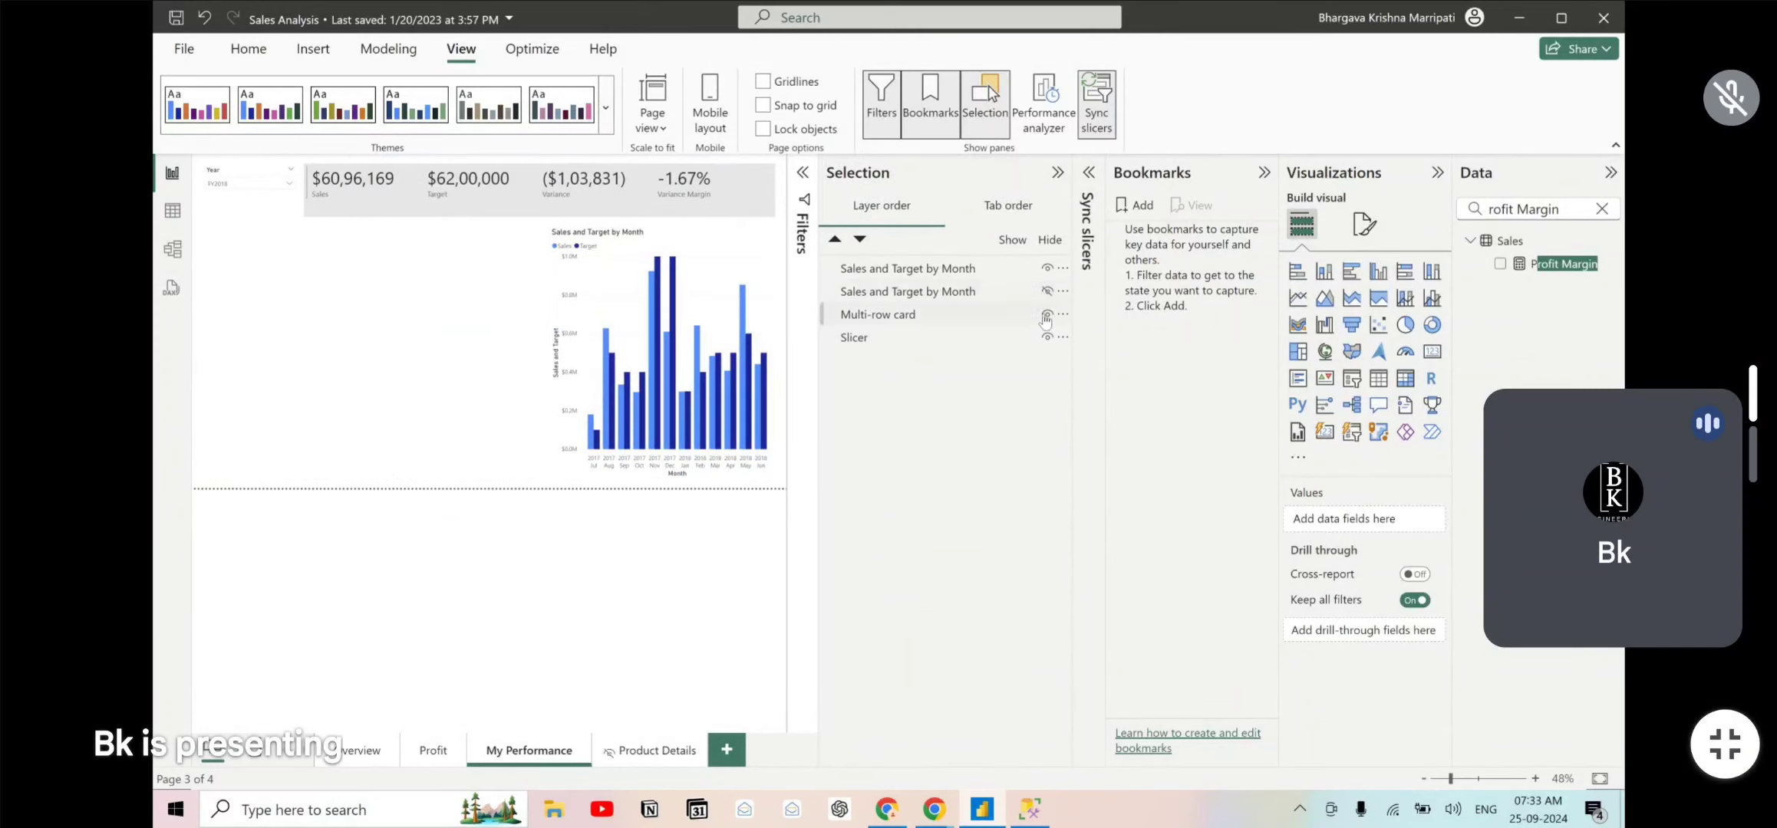
{"action": "left_click", "coordinate": [1047, 314]}
{"action": "left_click", "coordinate": [1046, 338]}
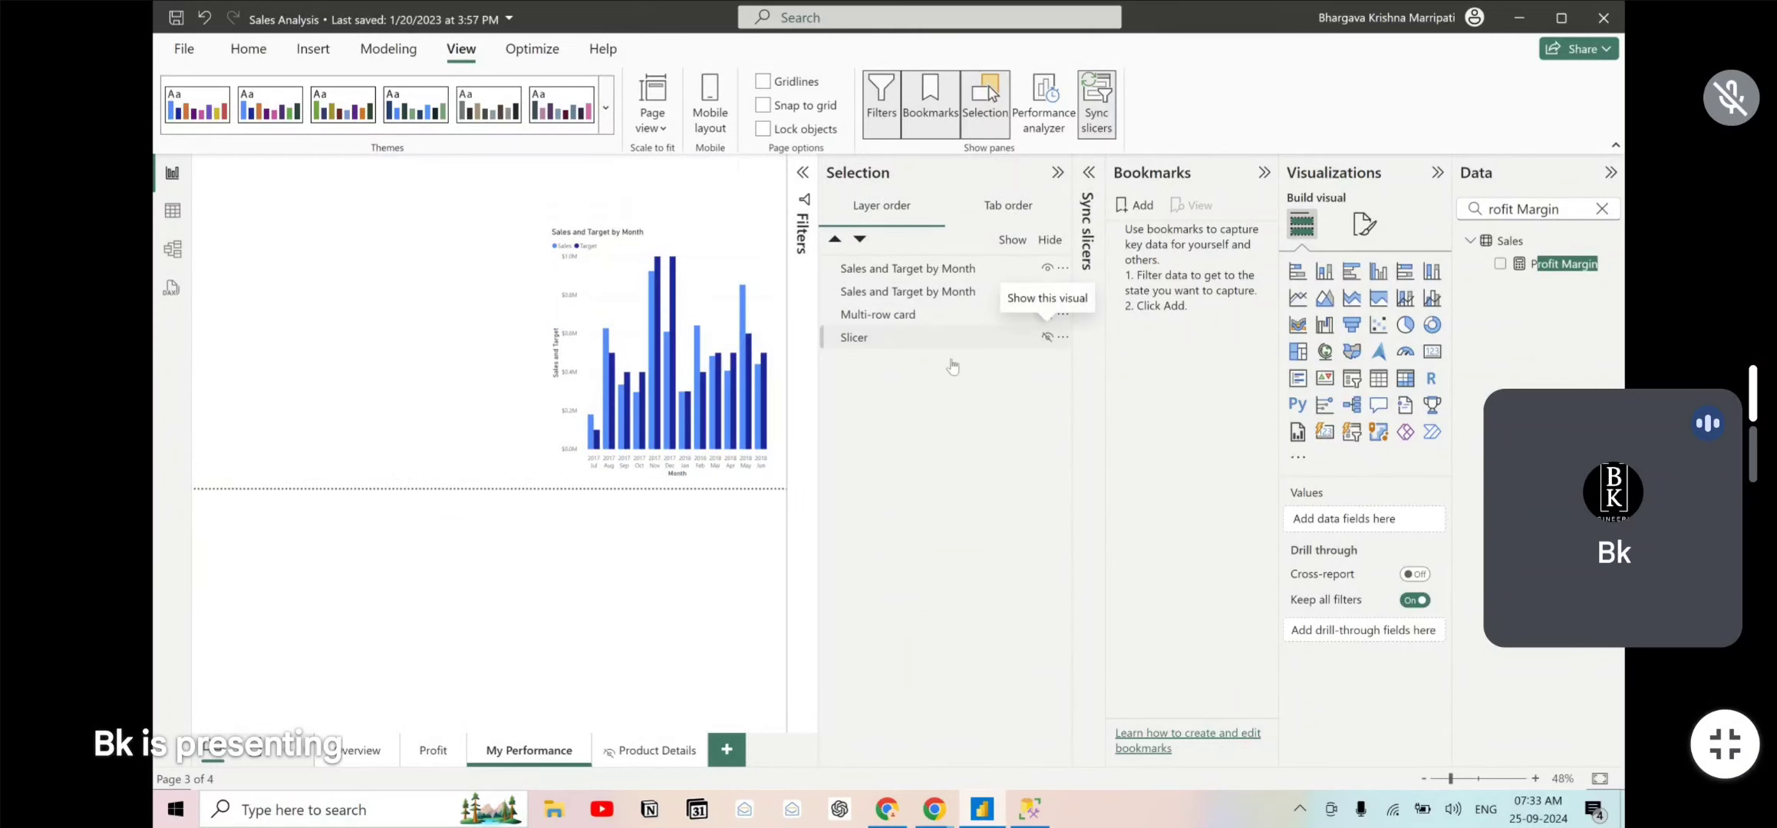
{"action": "key", "text": "alt+Tab"}
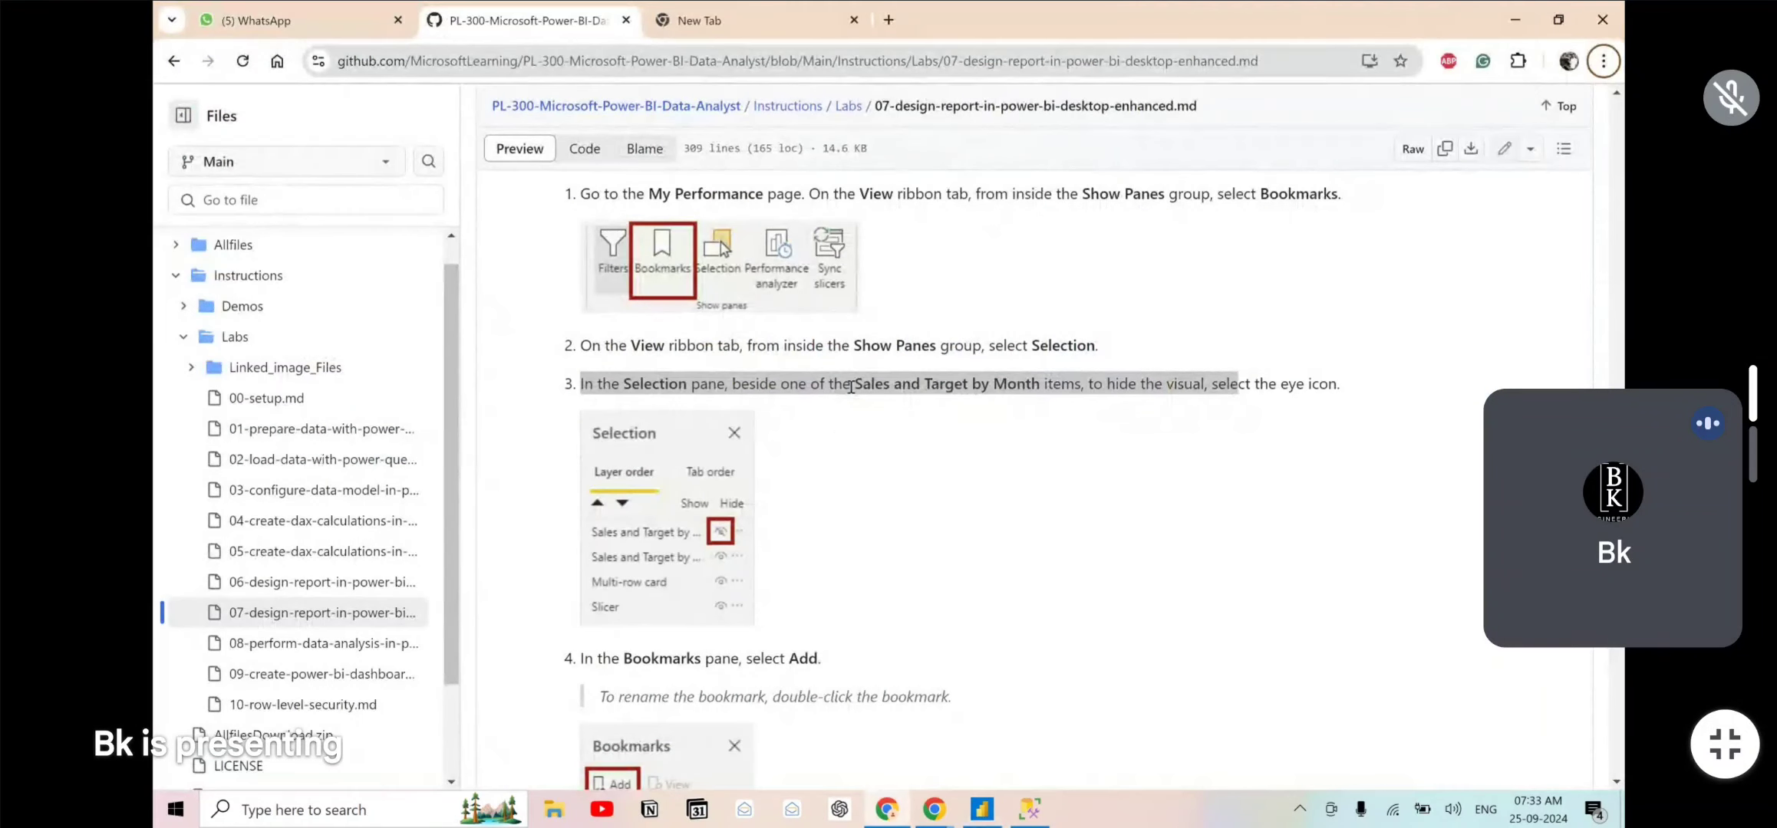
{"action": "key", "text": "alt+Tab"}
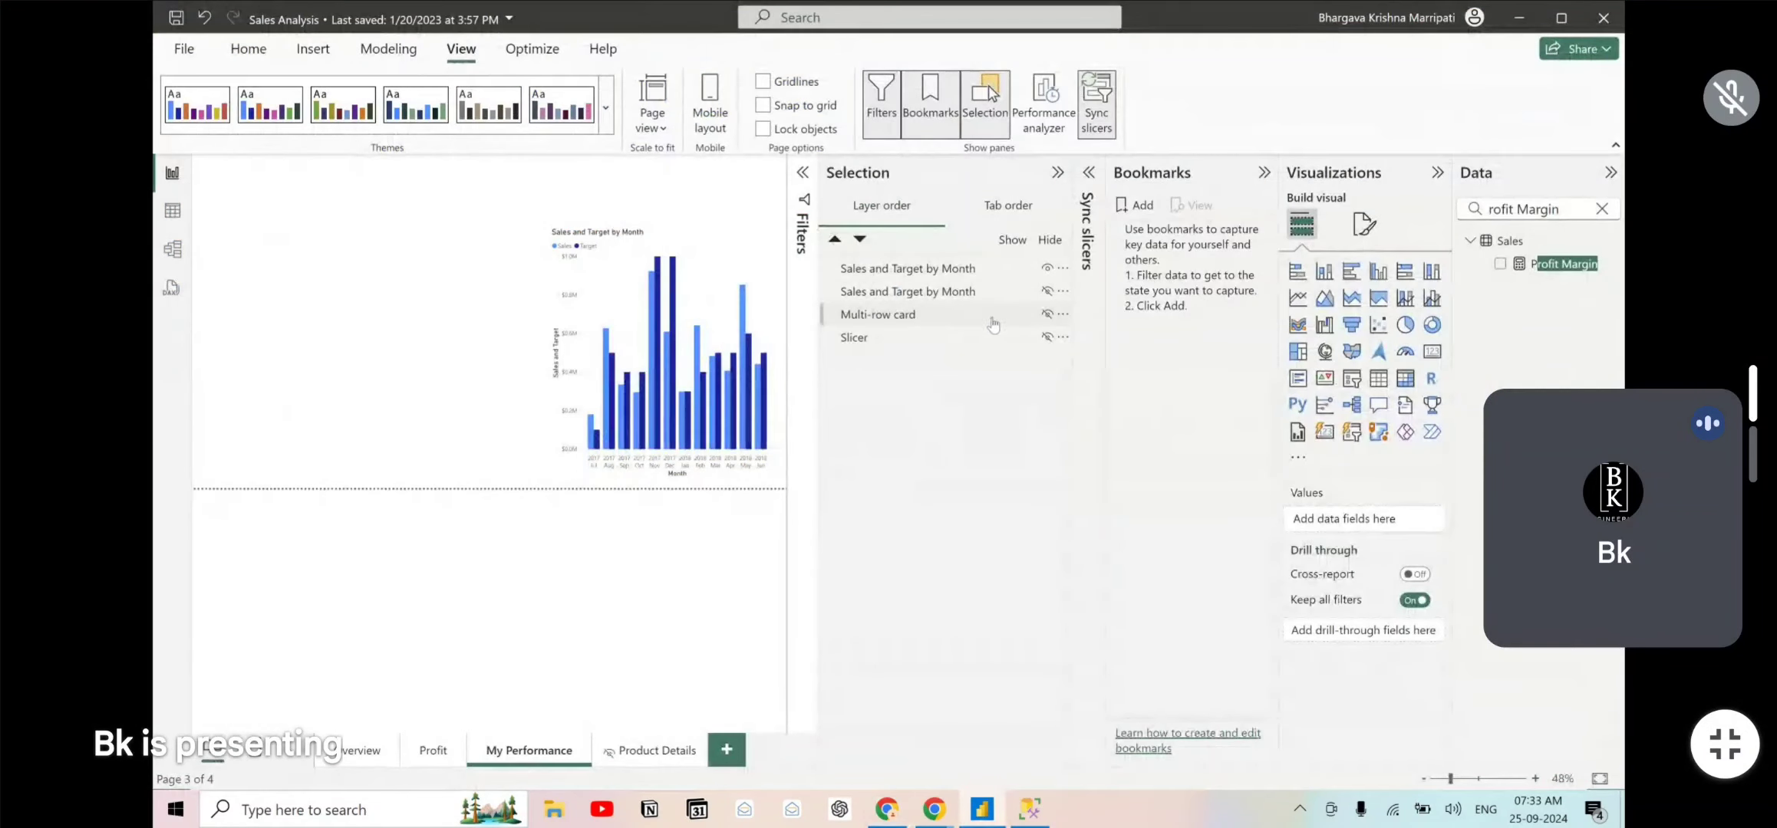
{"action": "left_click", "coordinate": [1046, 292]}
{"action": "left_click", "coordinate": [1046, 314]}
{"action": "left_click", "coordinate": [1046, 337]}
- Hide the Sales and Target by Month column chart, and add a bookmark as instructed on the browser's lab page
{"action": "left_click", "coordinate": [1051, 270]}
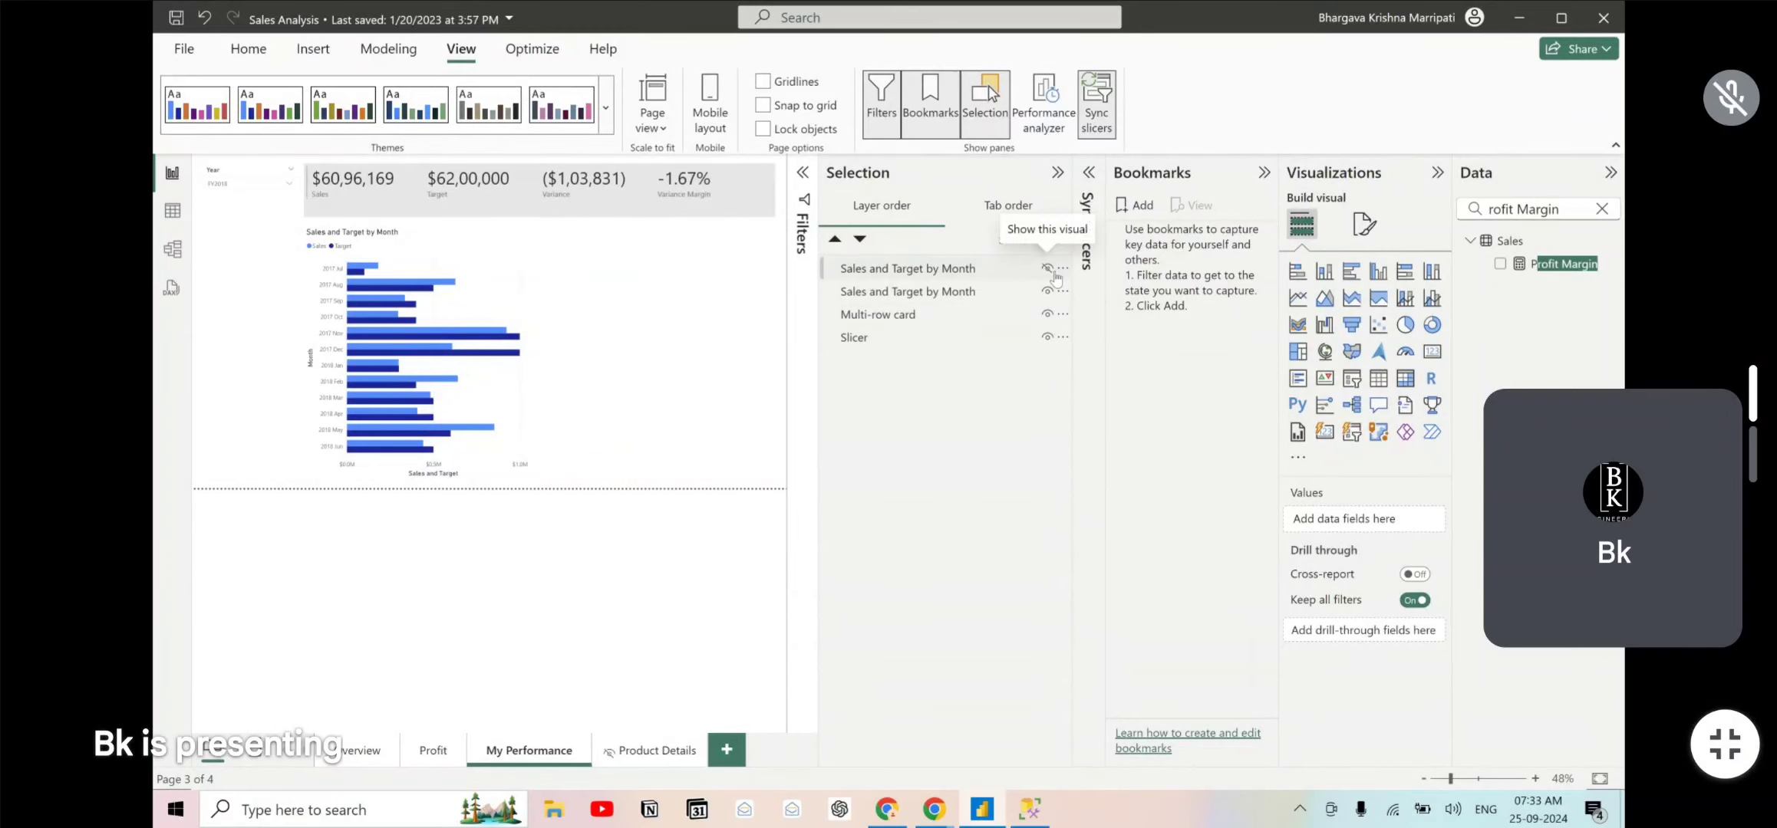
{"action": "key", "text": "alt+Tab"}
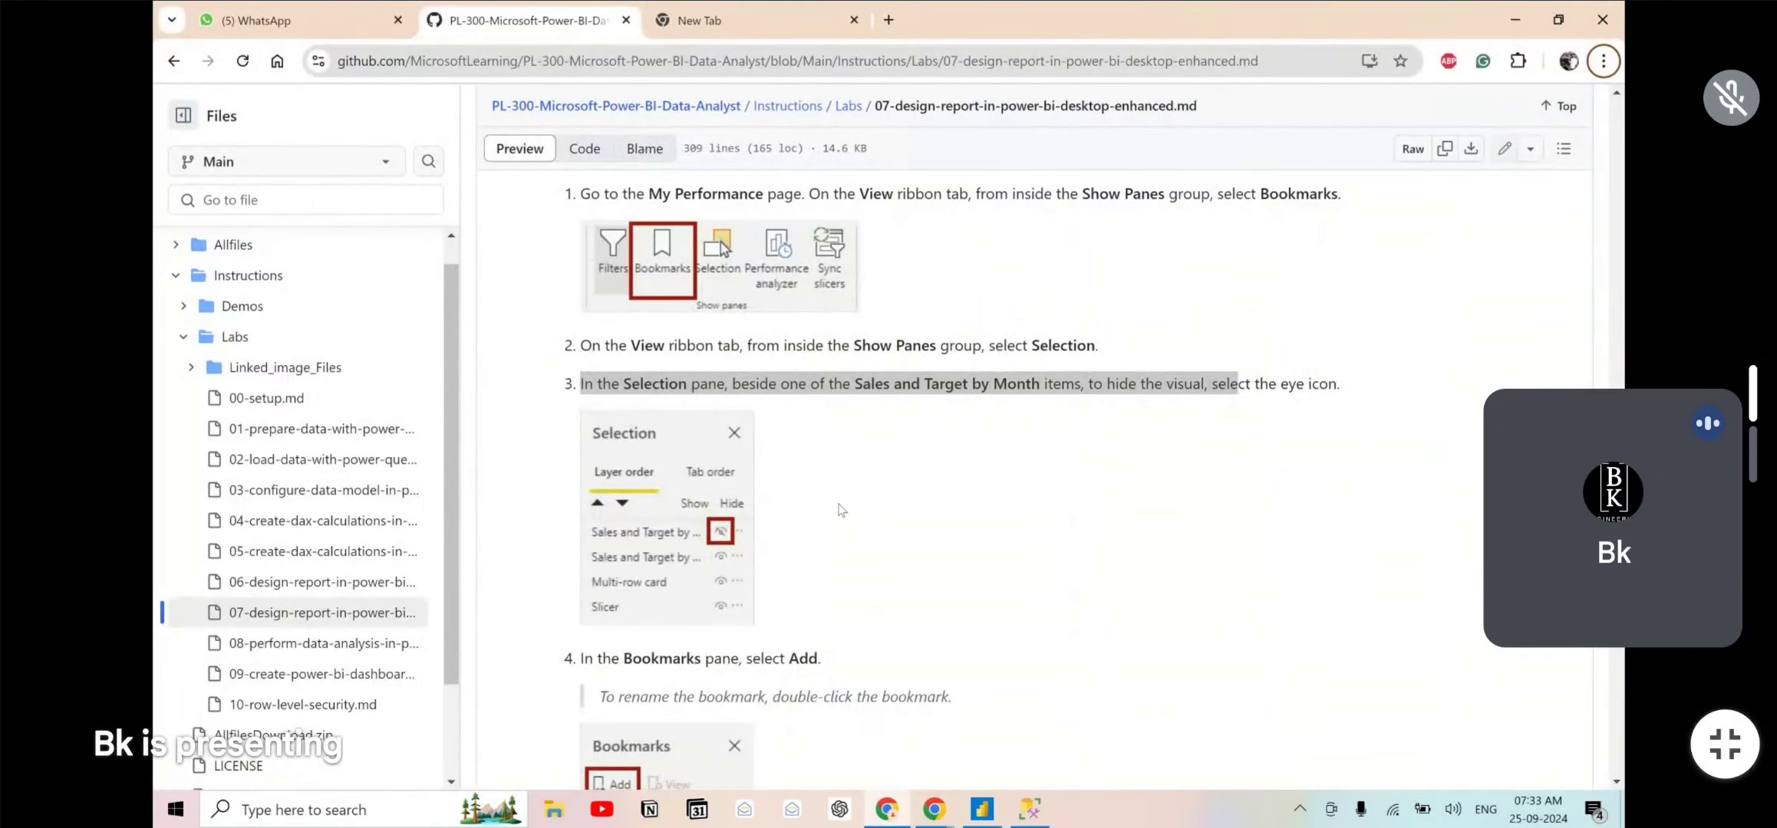
{"action": "scroll", "coordinate": [841, 510], "scroll_direction": "down", "scroll_amount": 1}
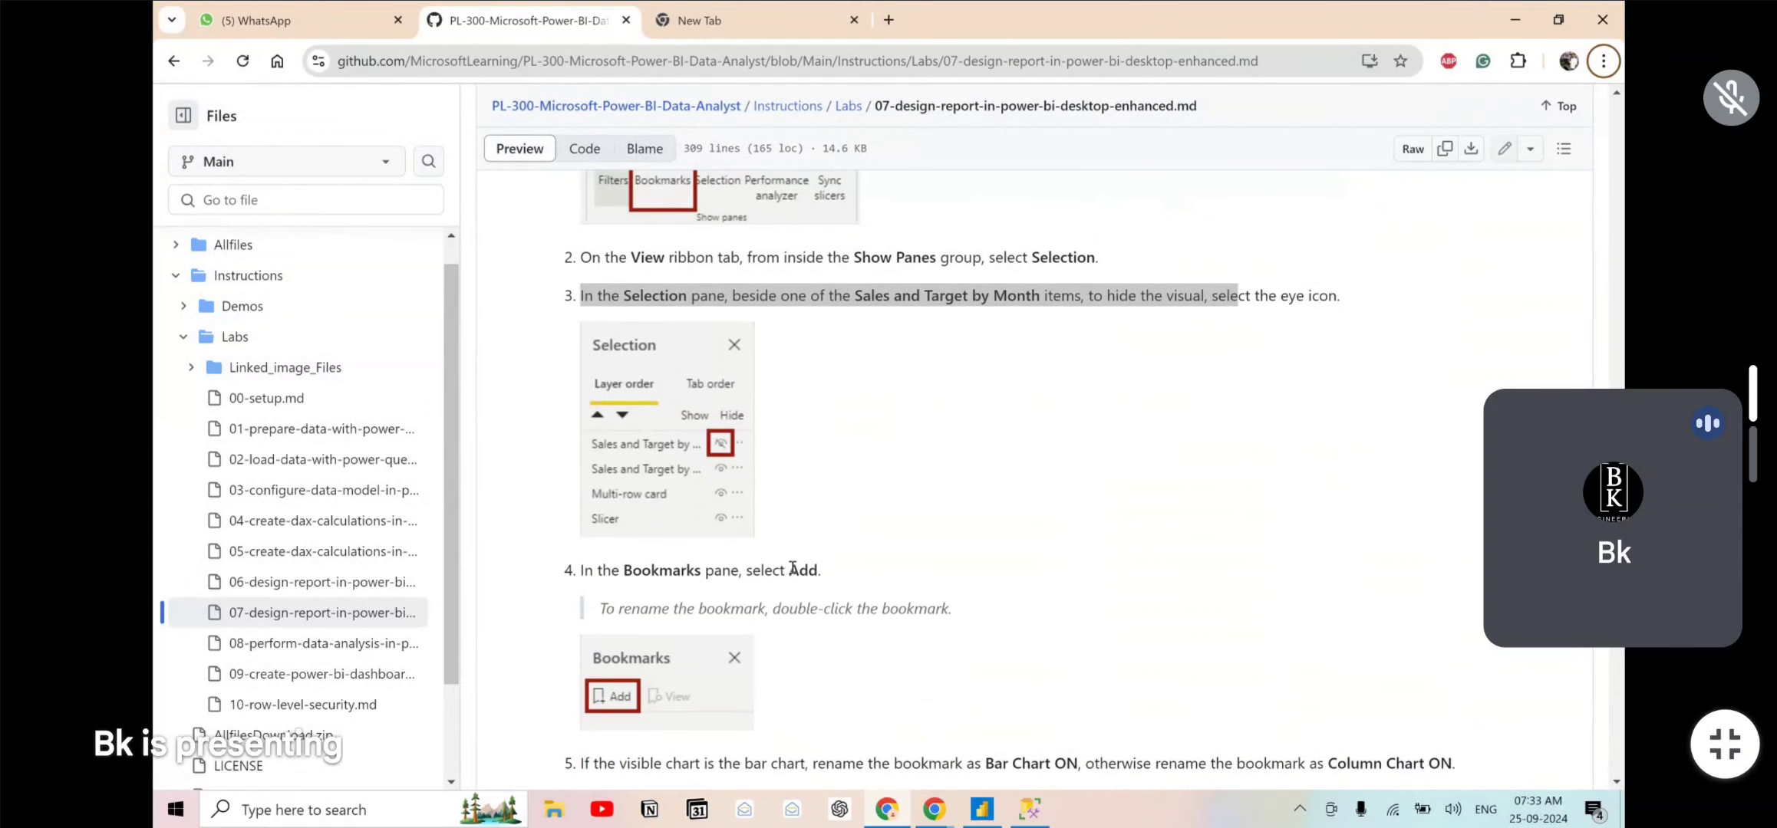
{"action": "key", "text": "alt+Tab"}
{"action": "left_click", "coordinate": [1125, 213]}
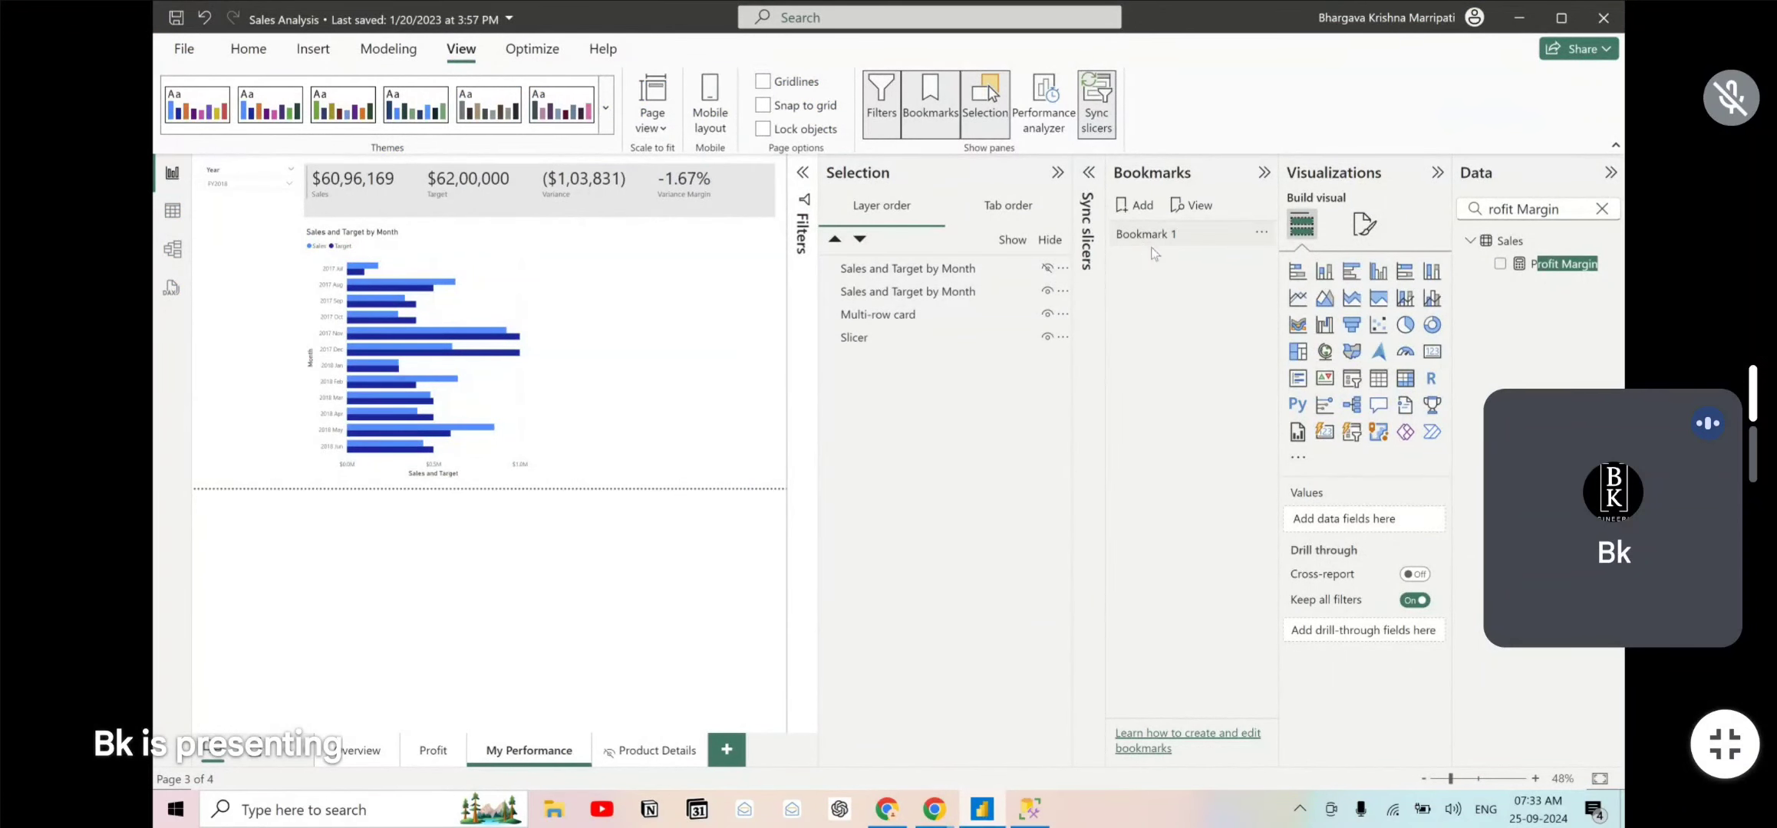
{"action": "left_click", "coordinate": [1141, 239]}
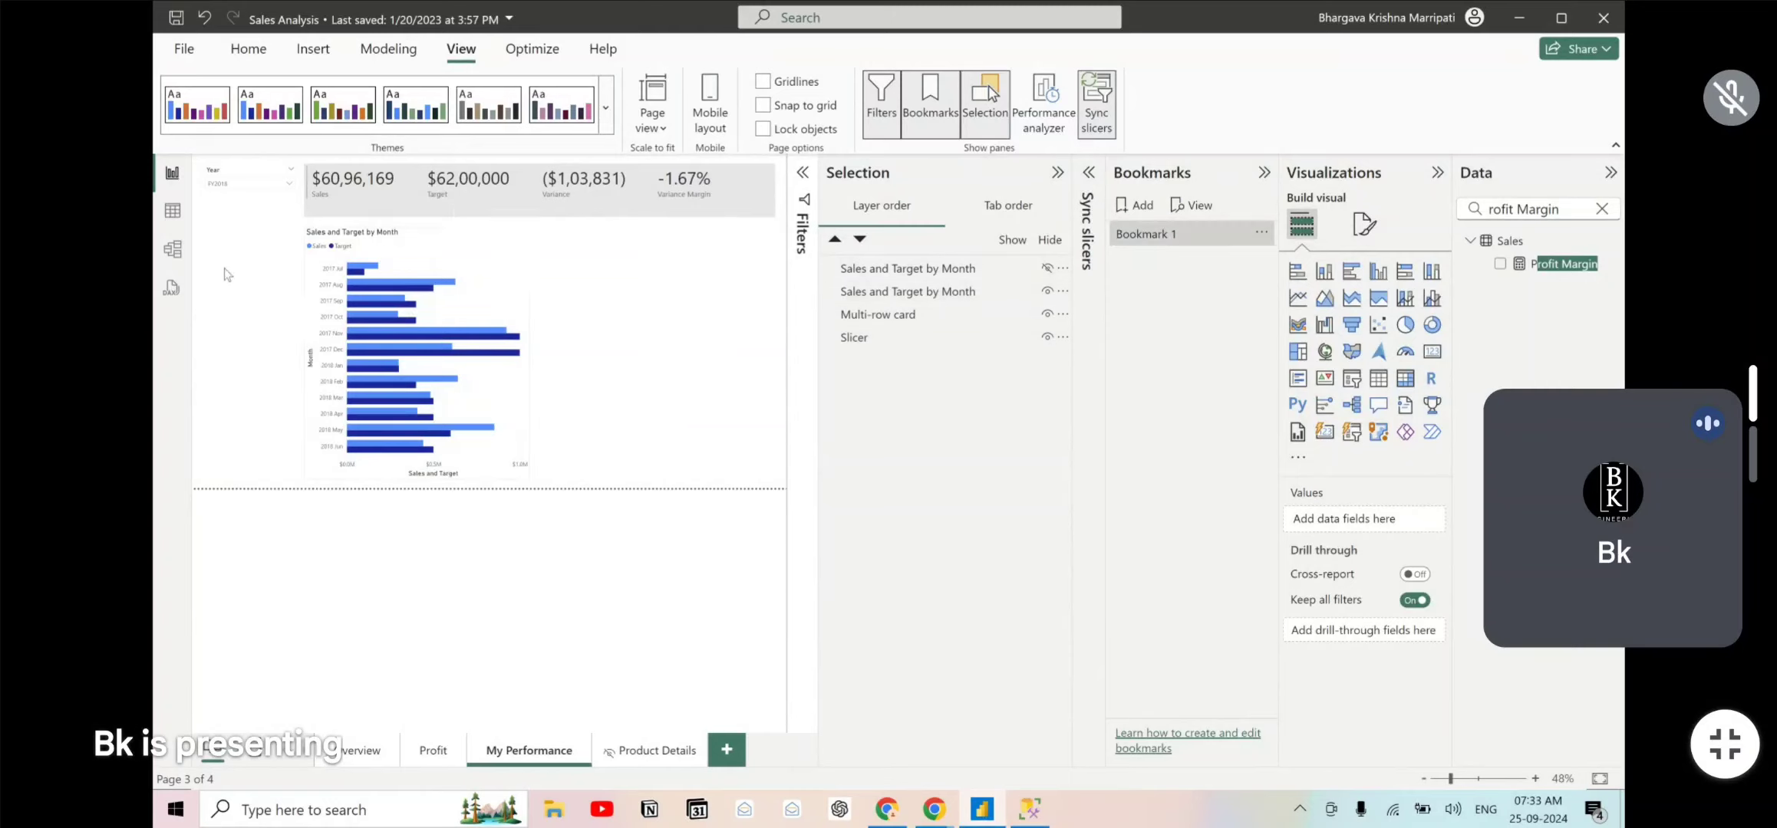
- Copy the bookmark name "Bar Chart ON" from the browser's lab instructions and return to Power BI Desktop
{"action": "key", "text": "alt+Tab"}
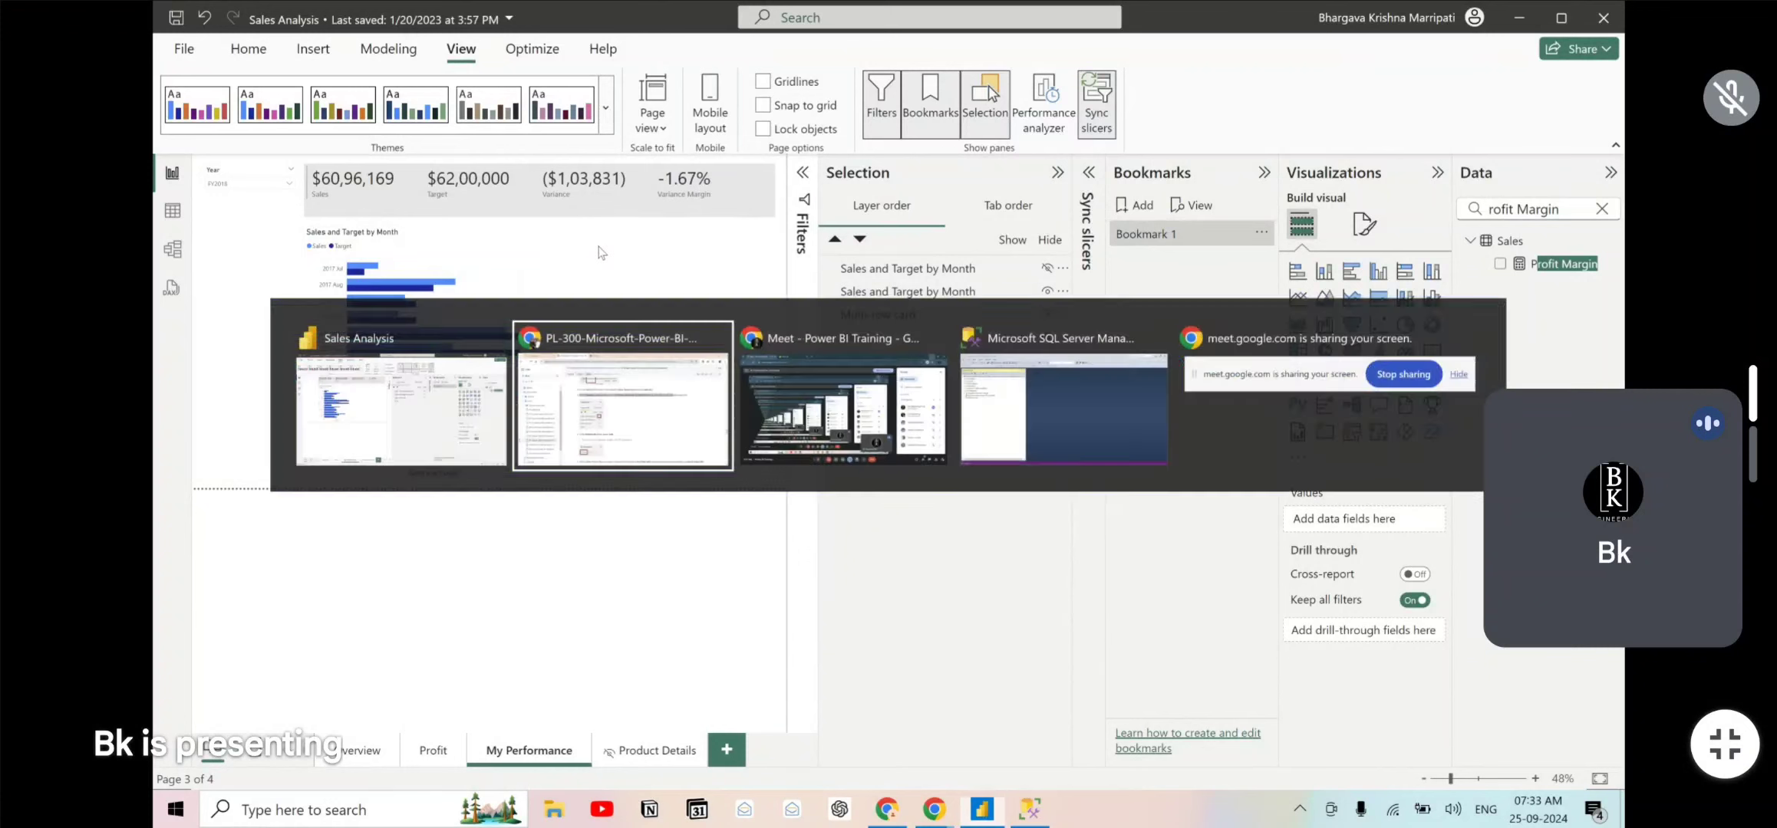
{"action": "scroll", "coordinate": [621, 435], "scroll_direction": "down", "scroll_amount": 1}
{"action": "left_click_drag", "start_coordinate": [621, 435], "coordinate": [784, 444]}
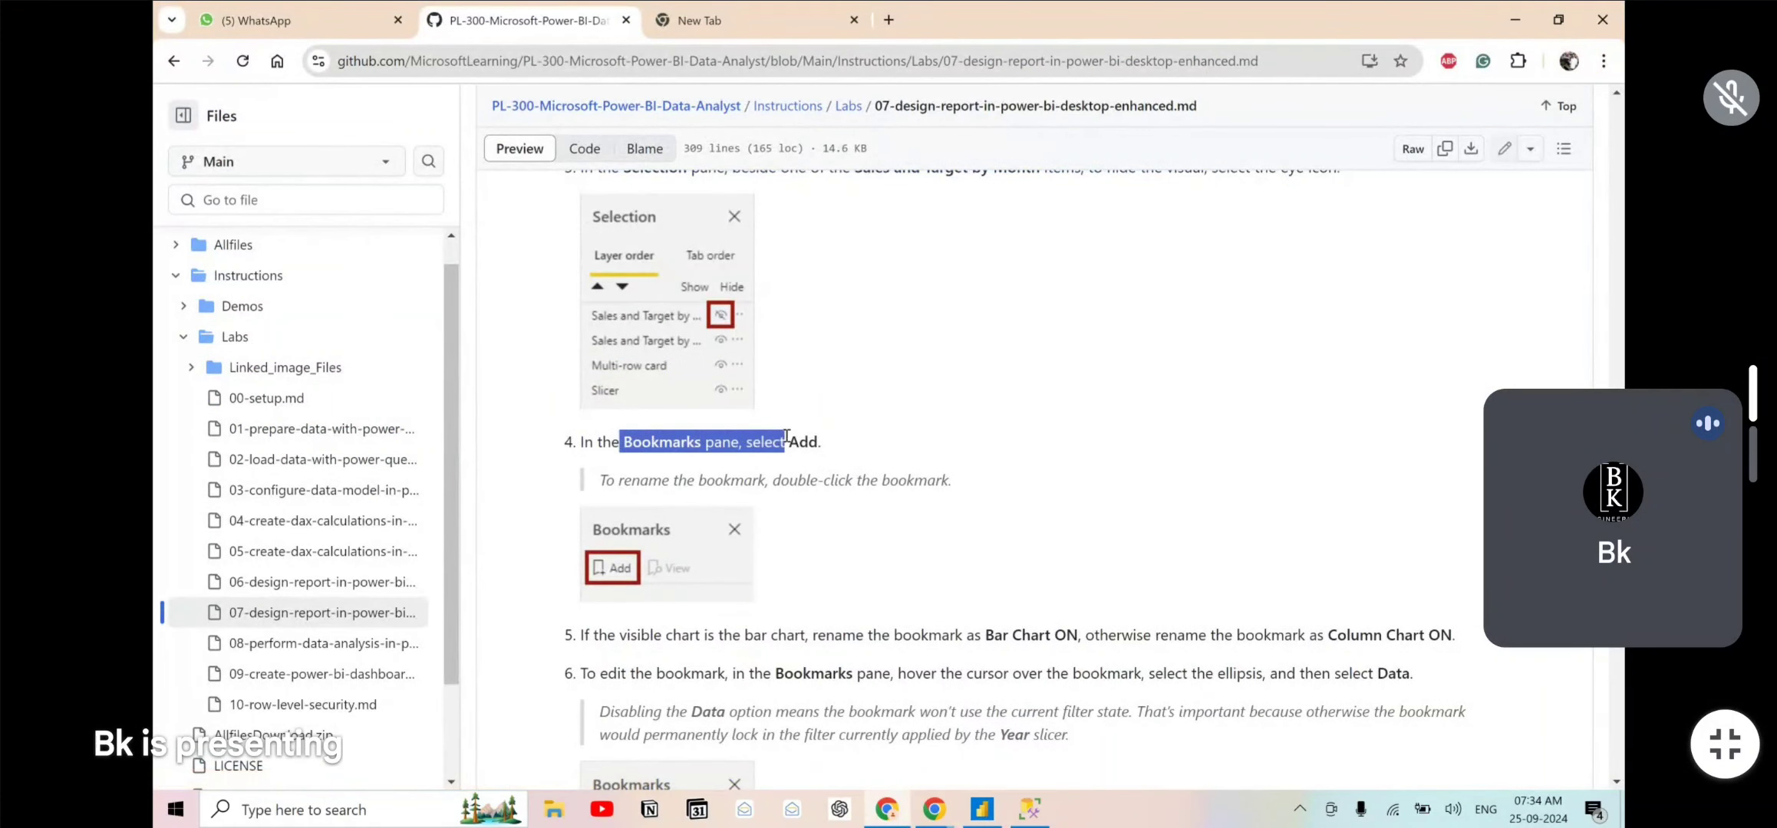
{"action": "scroll", "coordinate": [651, 407], "scroll_direction": "down", "scroll_amount": 3}
{"action": "left_click_drag", "start_coordinate": [651, 407], "coordinate": [895, 413]}
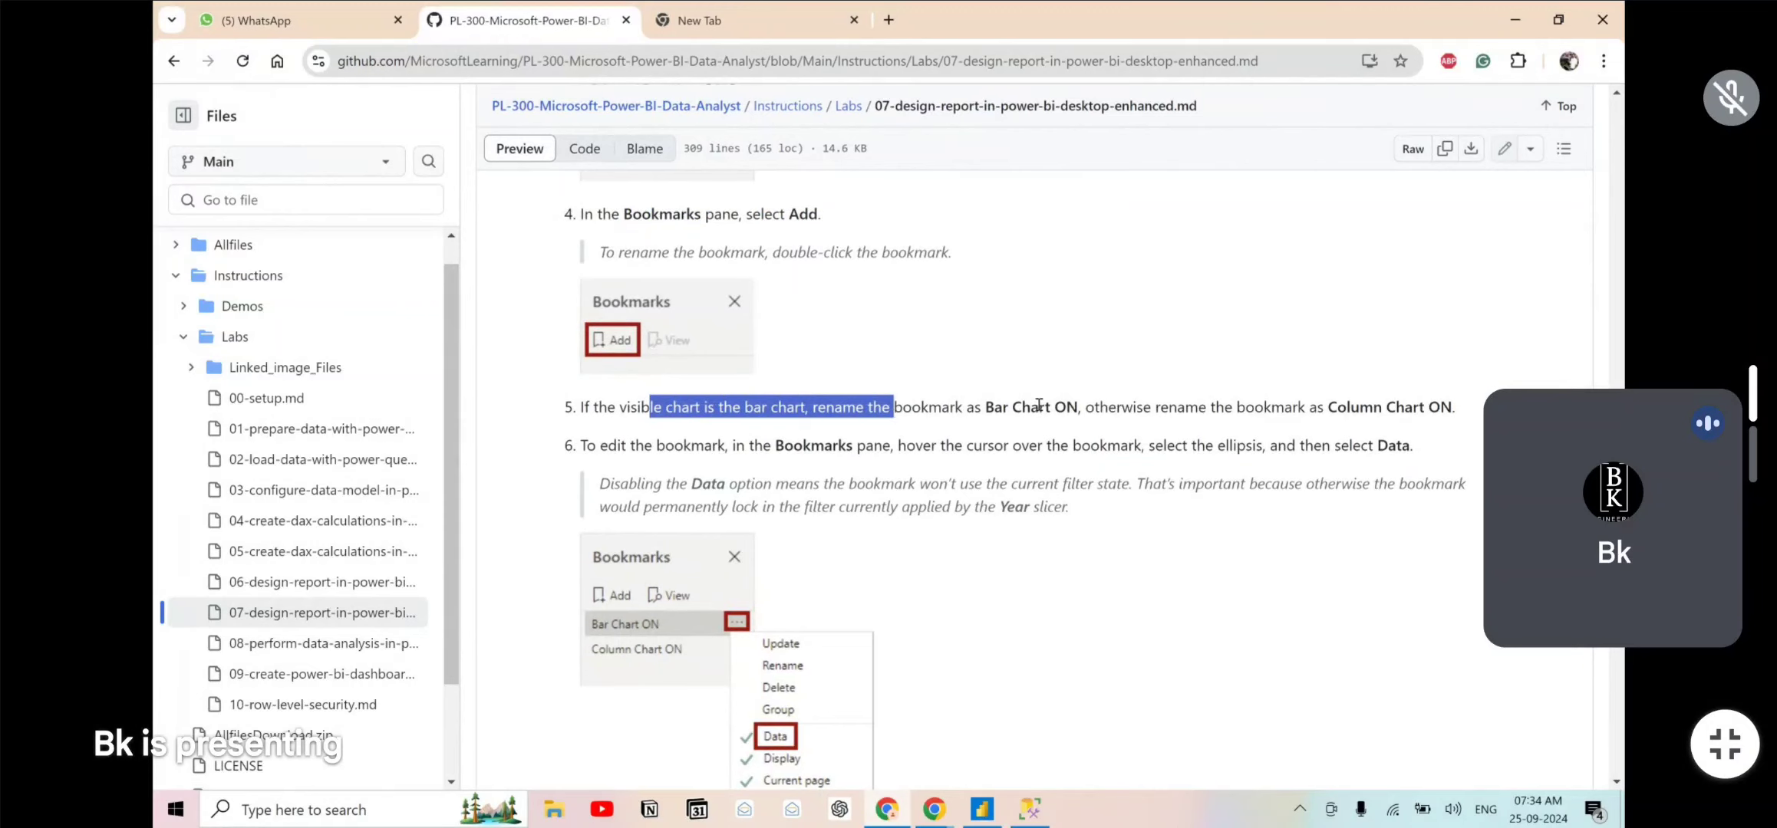
{"action": "left_click_drag", "start_coordinate": [988, 409], "coordinate": [1082, 404]}
{"action": "key", "text": "ctrl+c"}
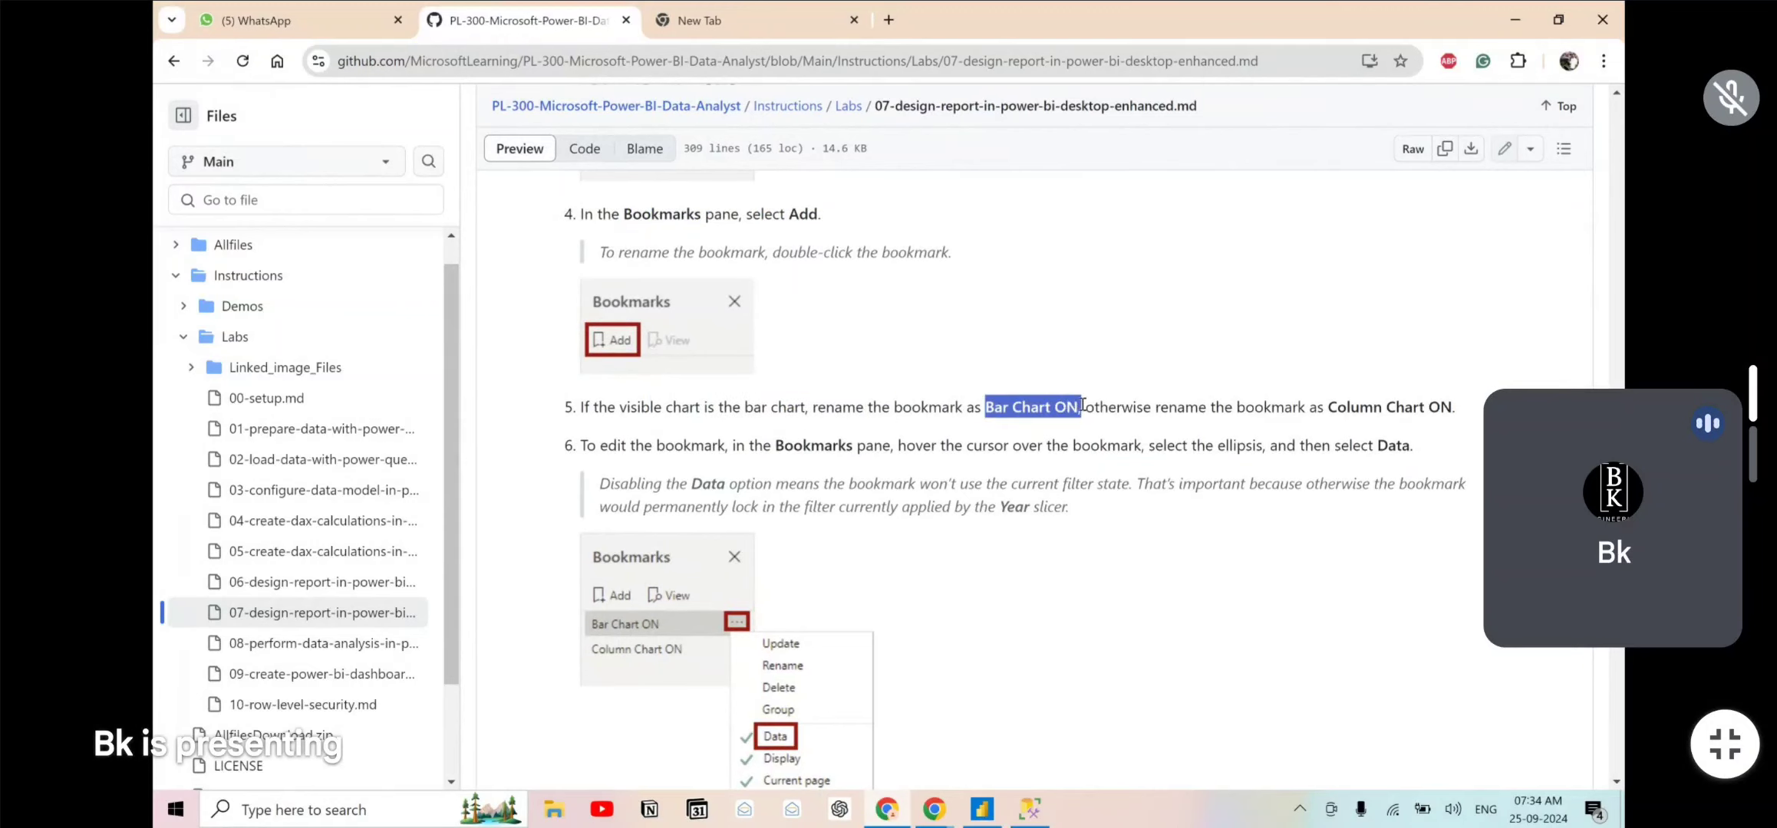
{"action": "key", "text": "alt+Tab"}
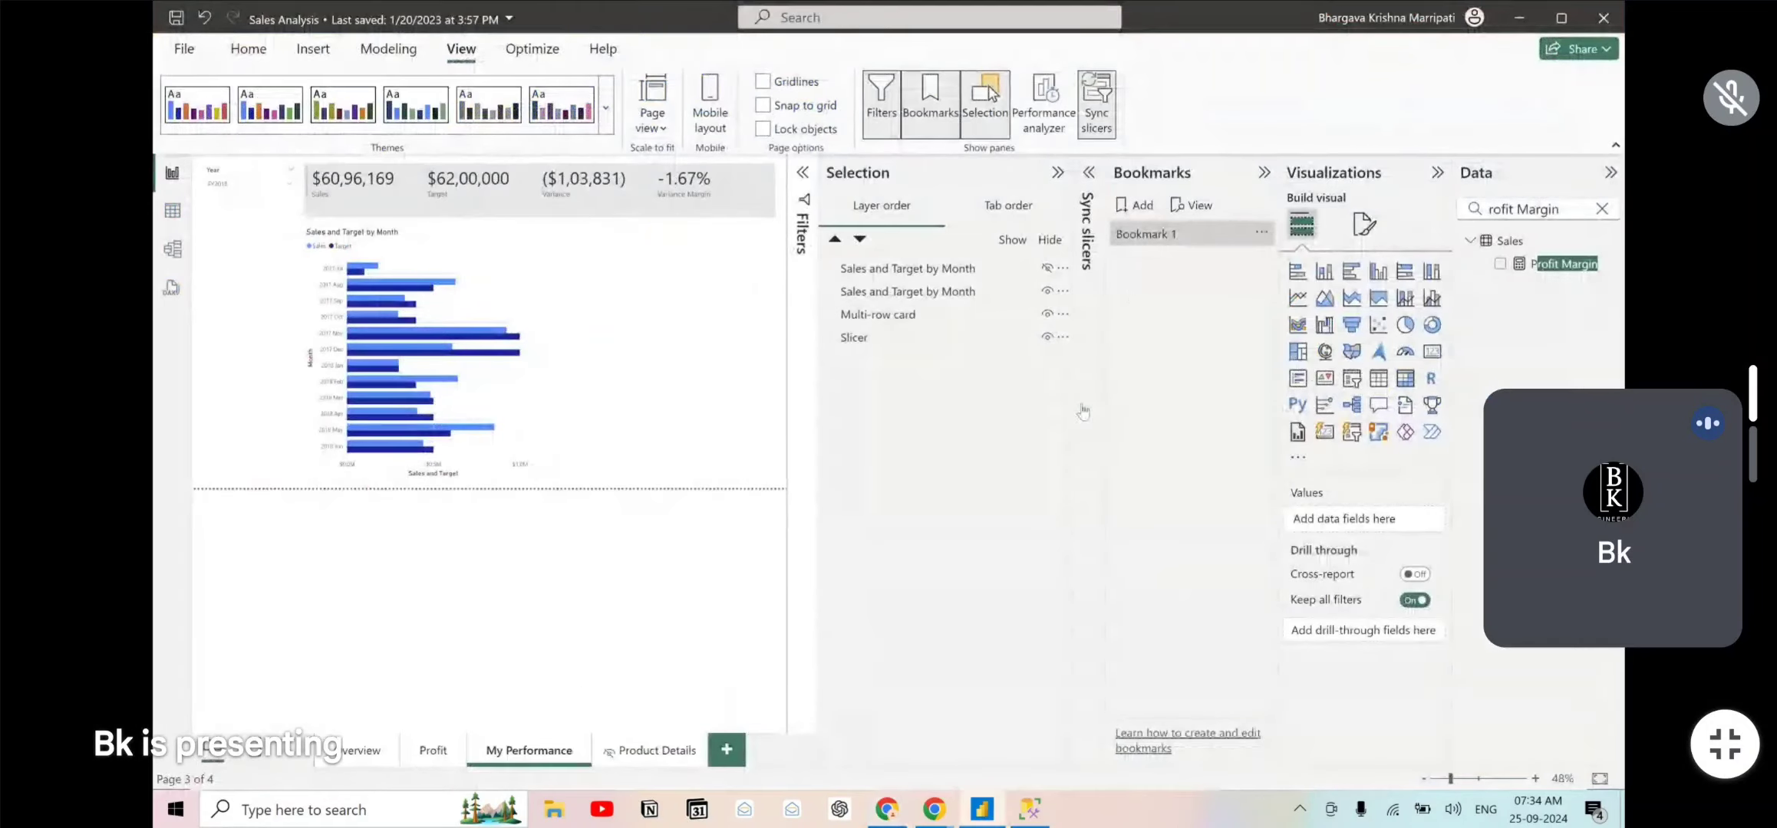
- Rename the first bookmark as Bar Chart ON, without the trailing comma
{"action": "right_click", "coordinate": [1149, 235]}
{"action": "left_click", "coordinate": [1212, 270]}
{"action": "type", "text": "Bar Chart ON"}
{"action": "key", "text": "ctrl+a"}
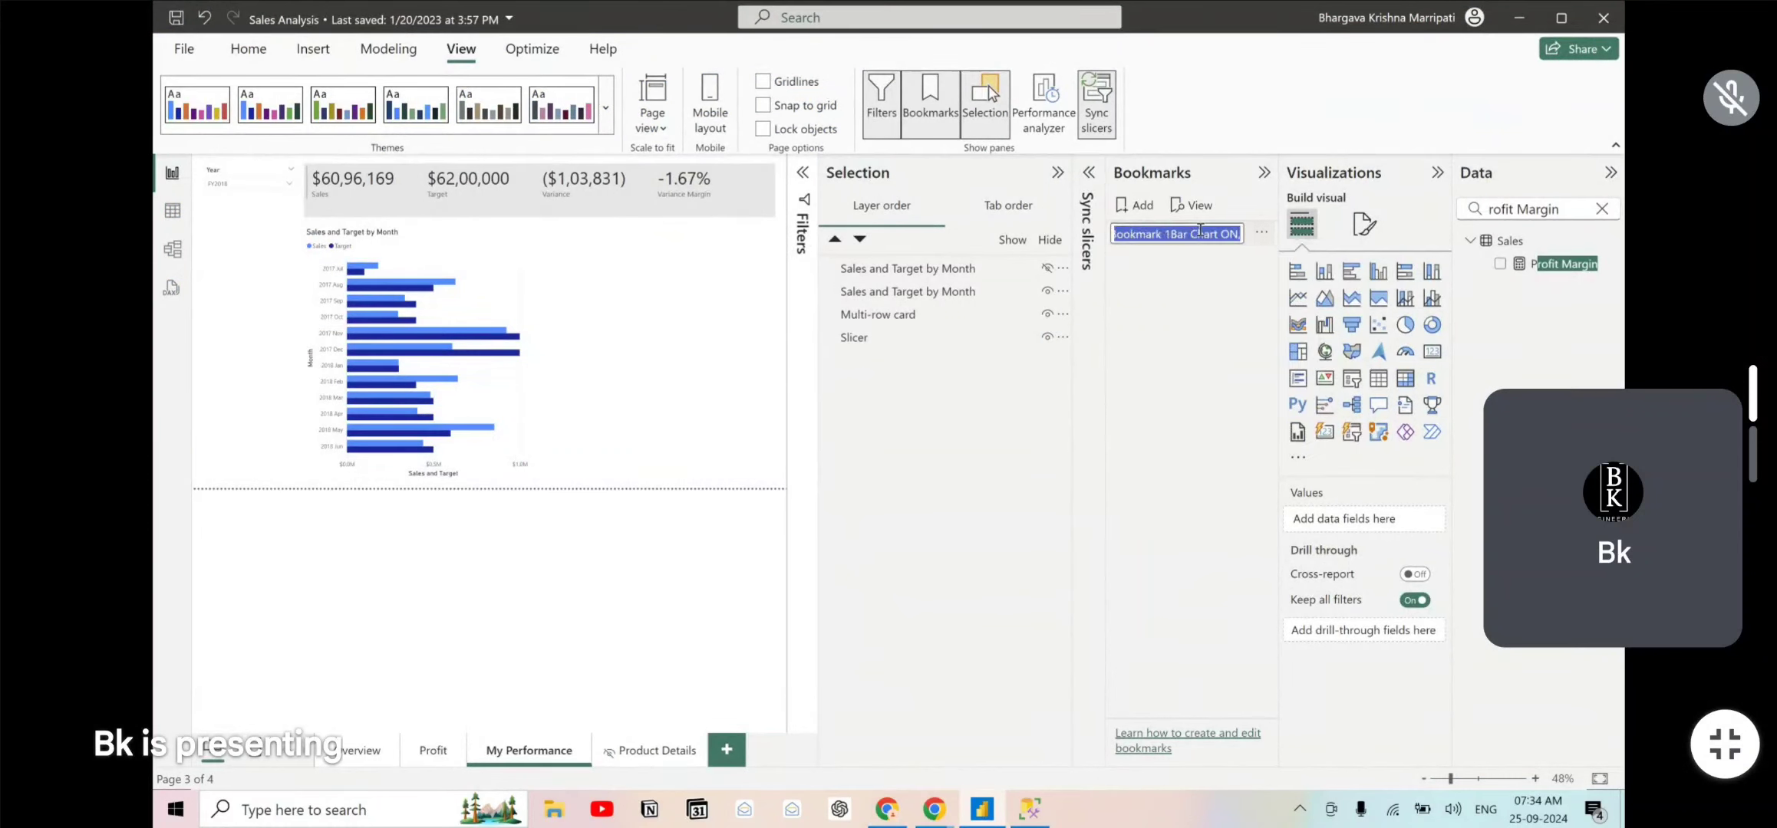
{"action": "key", "text": "ctrl+v"}
{"action": "key", "text": "Return"}
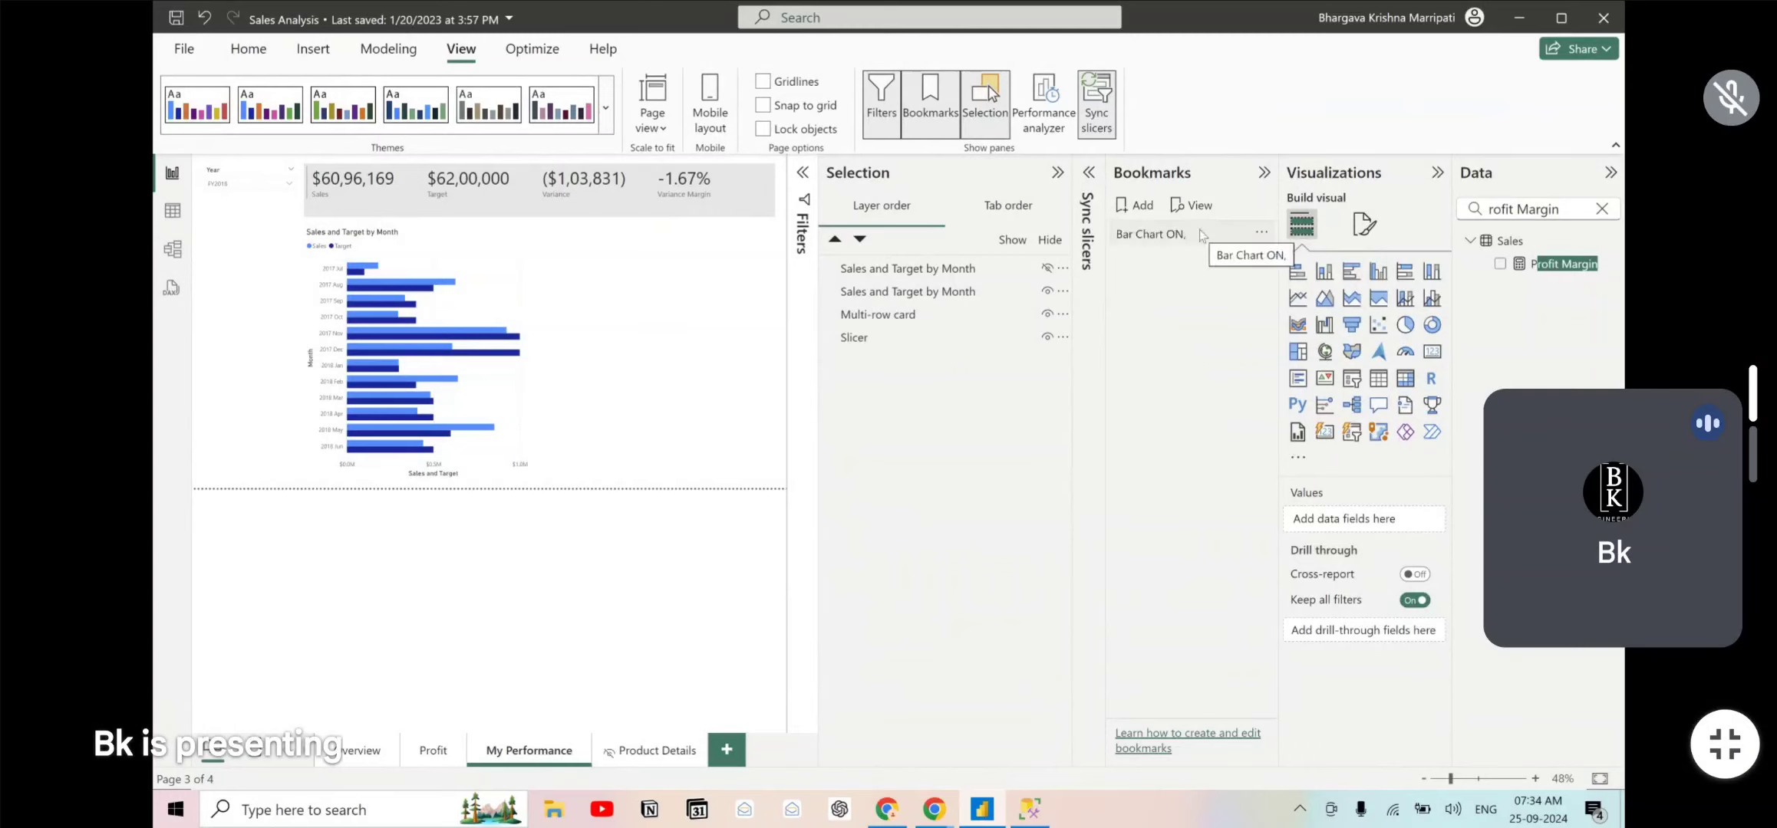
{"action": "right_click", "coordinate": [1199, 229]}
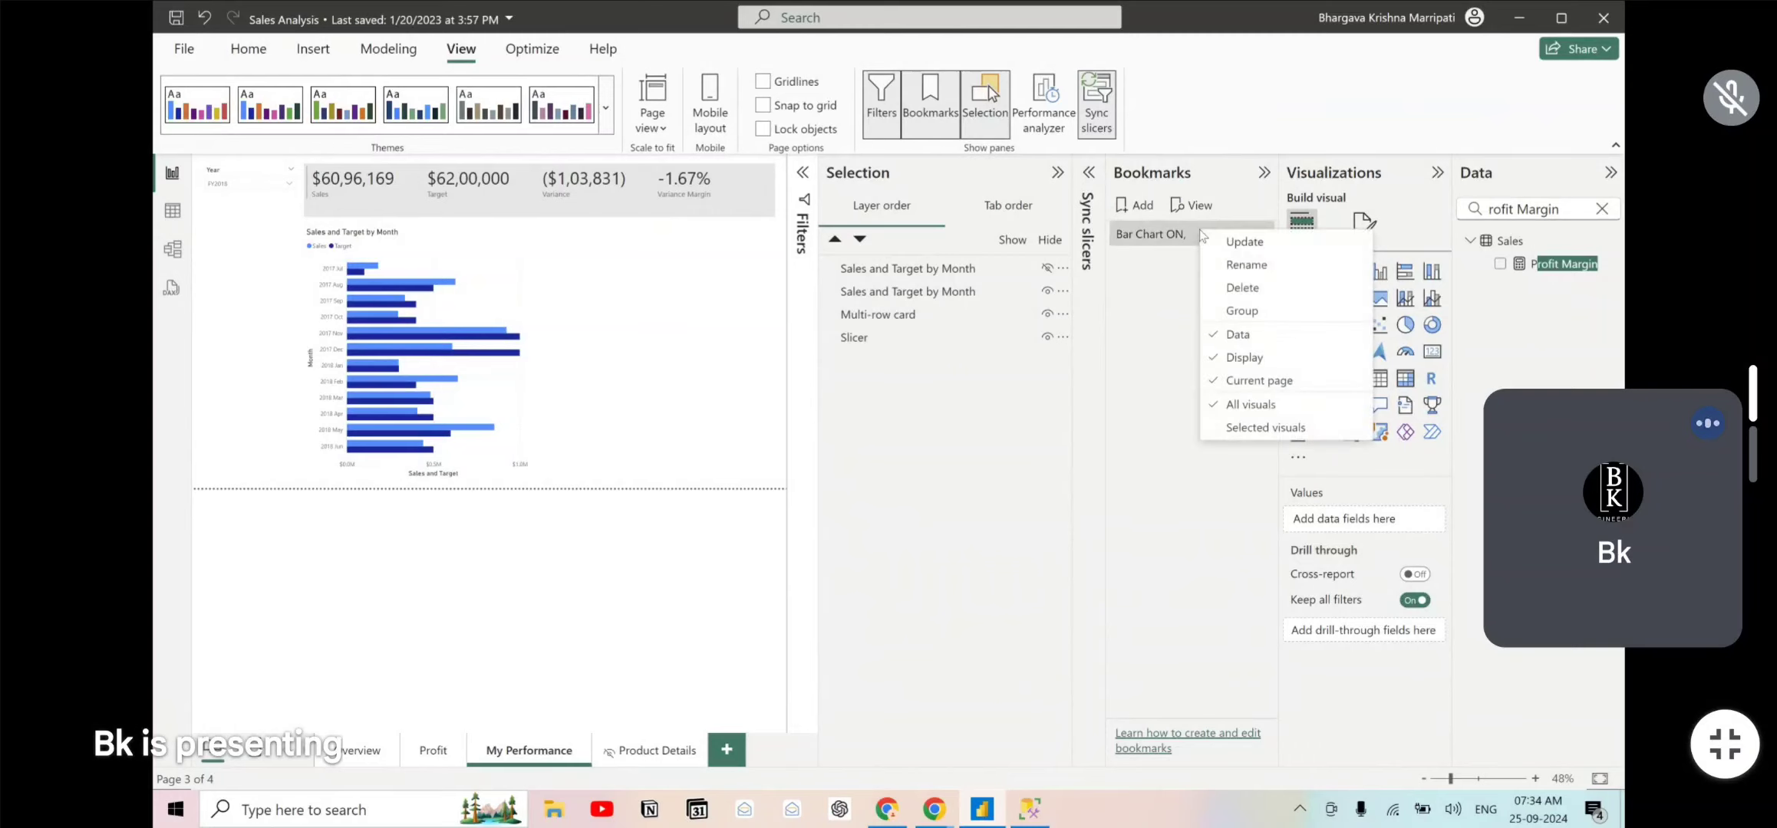
{"action": "left_click", "coordinate": [1271, 269]}
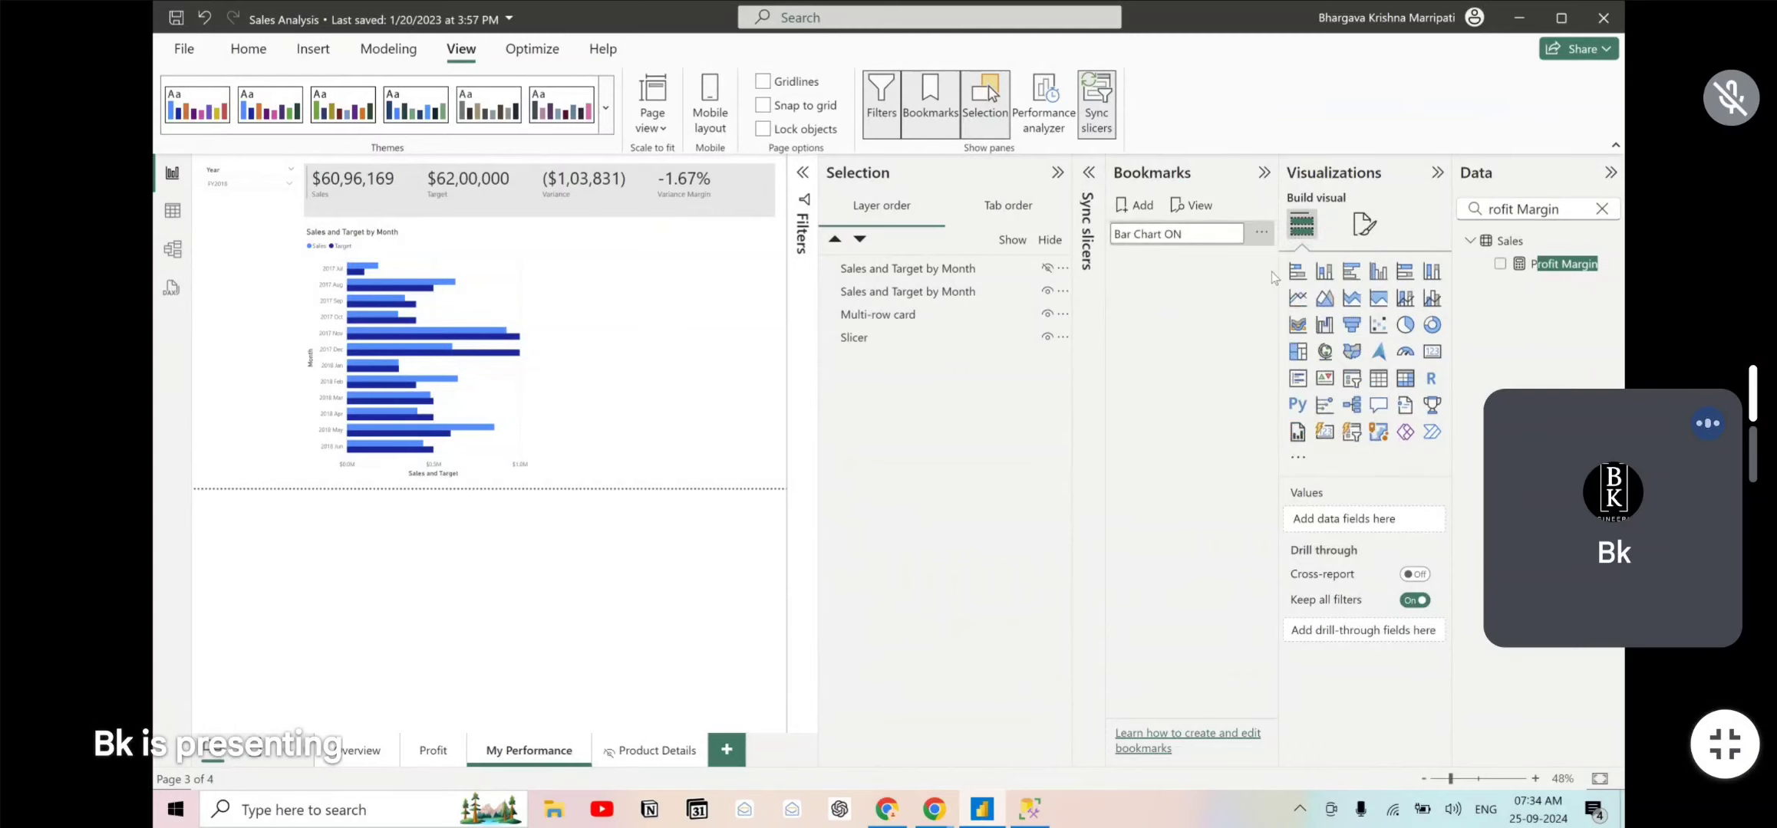
{"action": "key", "text": "Return"}
- Switch to the browser's lab page and read instruction 6 on editing the bookmark's Data option
{"action": "key", "text": "alt+Tab"}
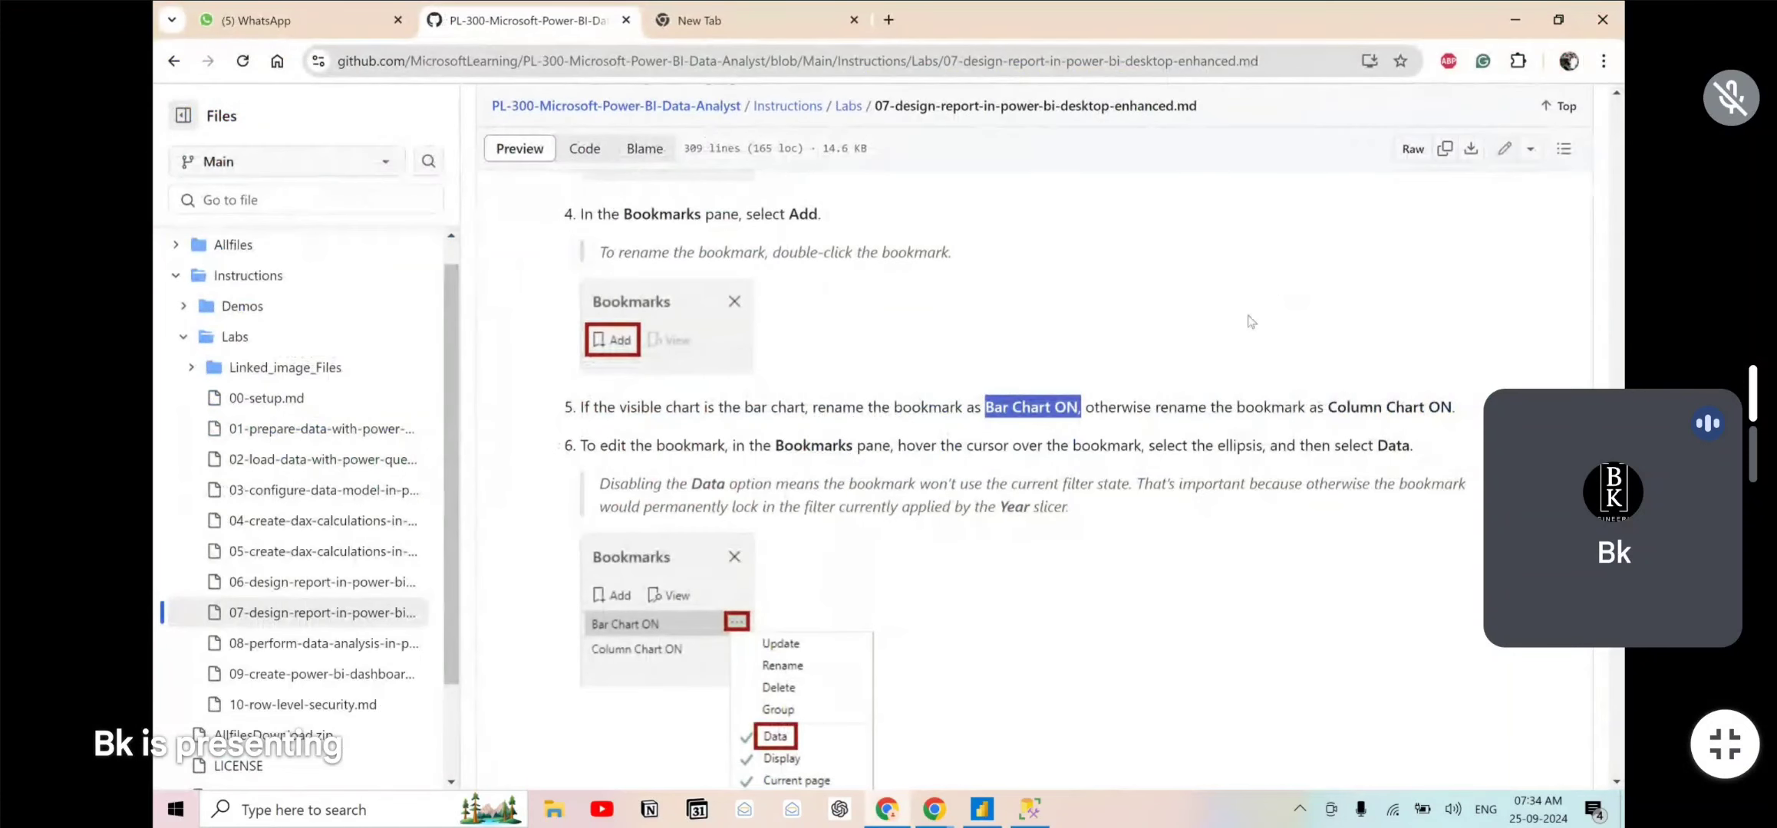
{"action": "scroll", "coordinate": [1227, 384], "scroll_direction": "down", "scroll_amount": 1}
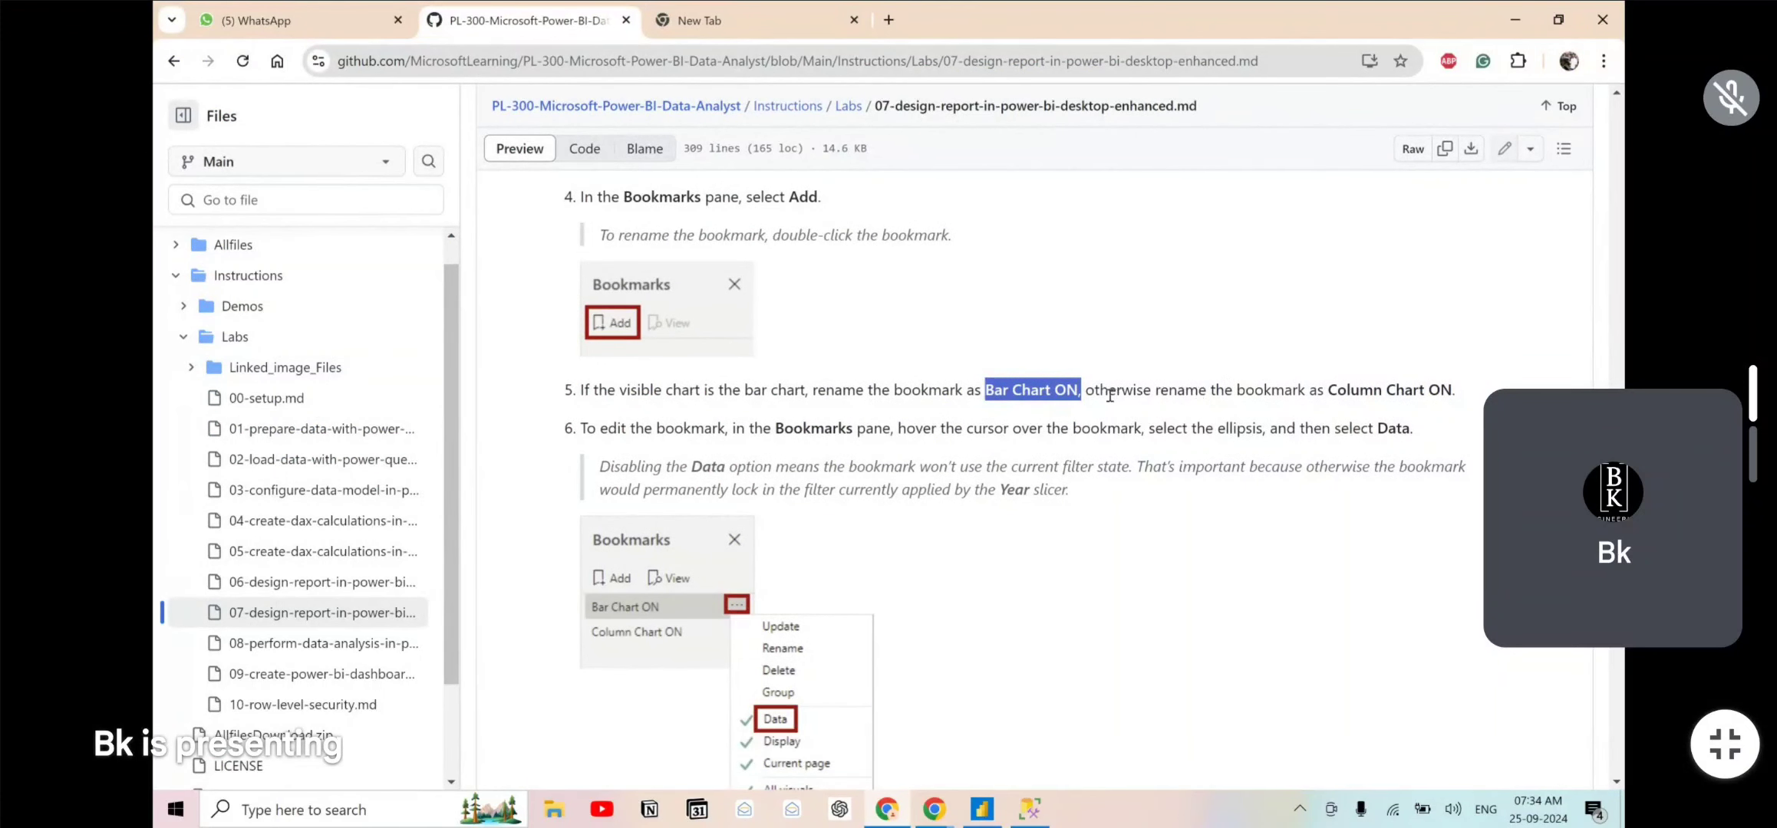
{"action": "left_click", "coordinate": [1104, 395]}
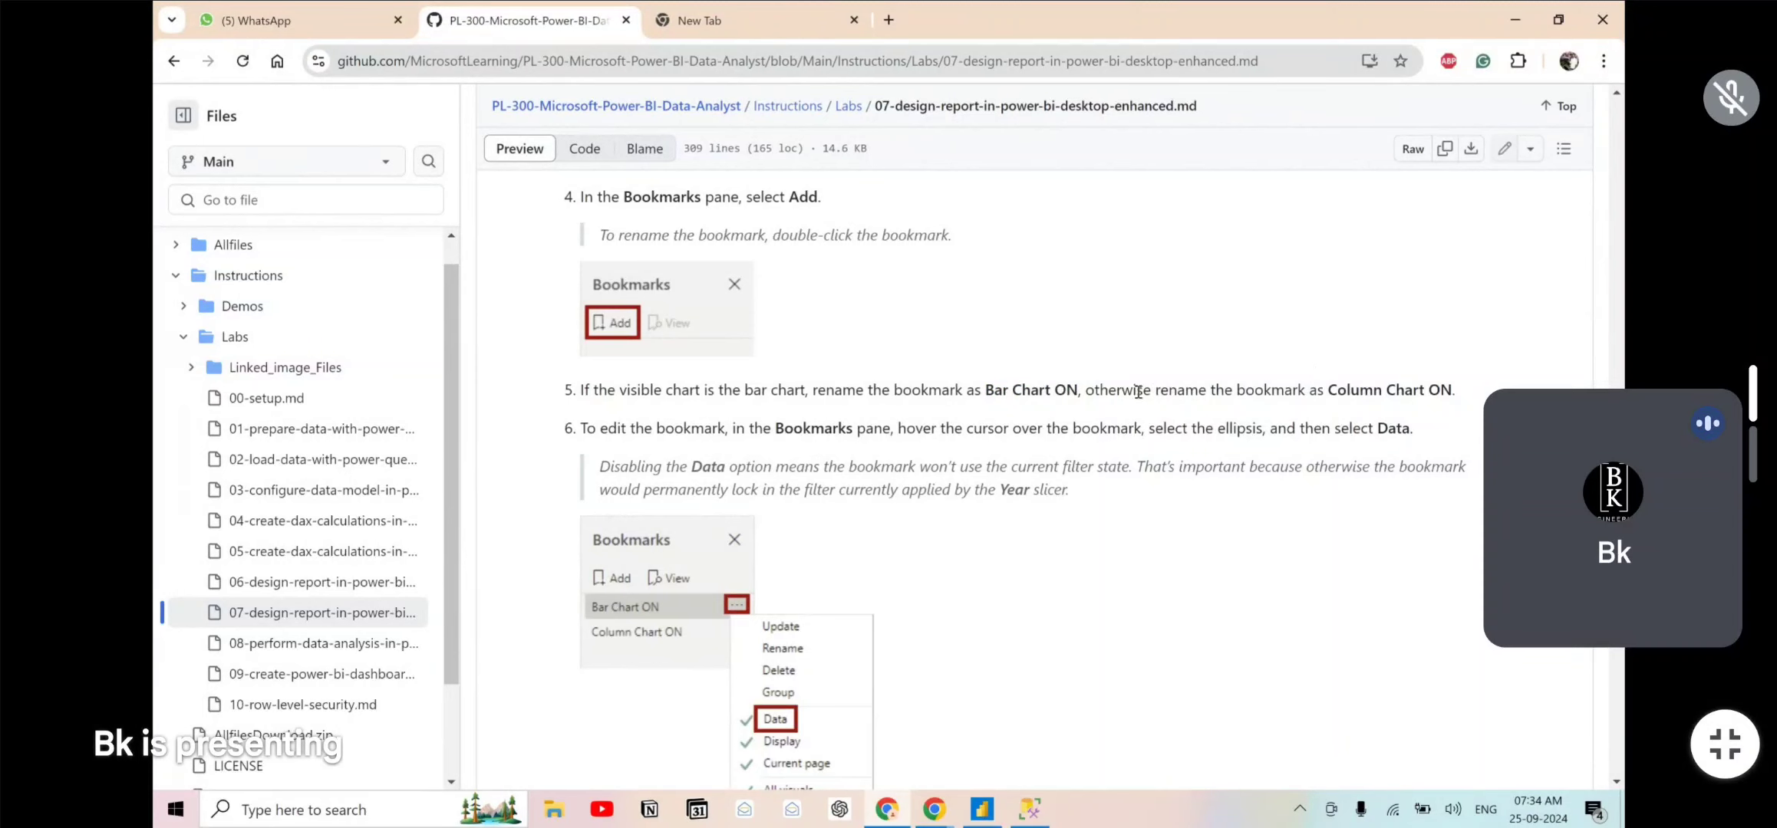
{"action": "scroll", "coordinate": [1138, 395], "scroll_direction": "down", "scroll_amount": 1}
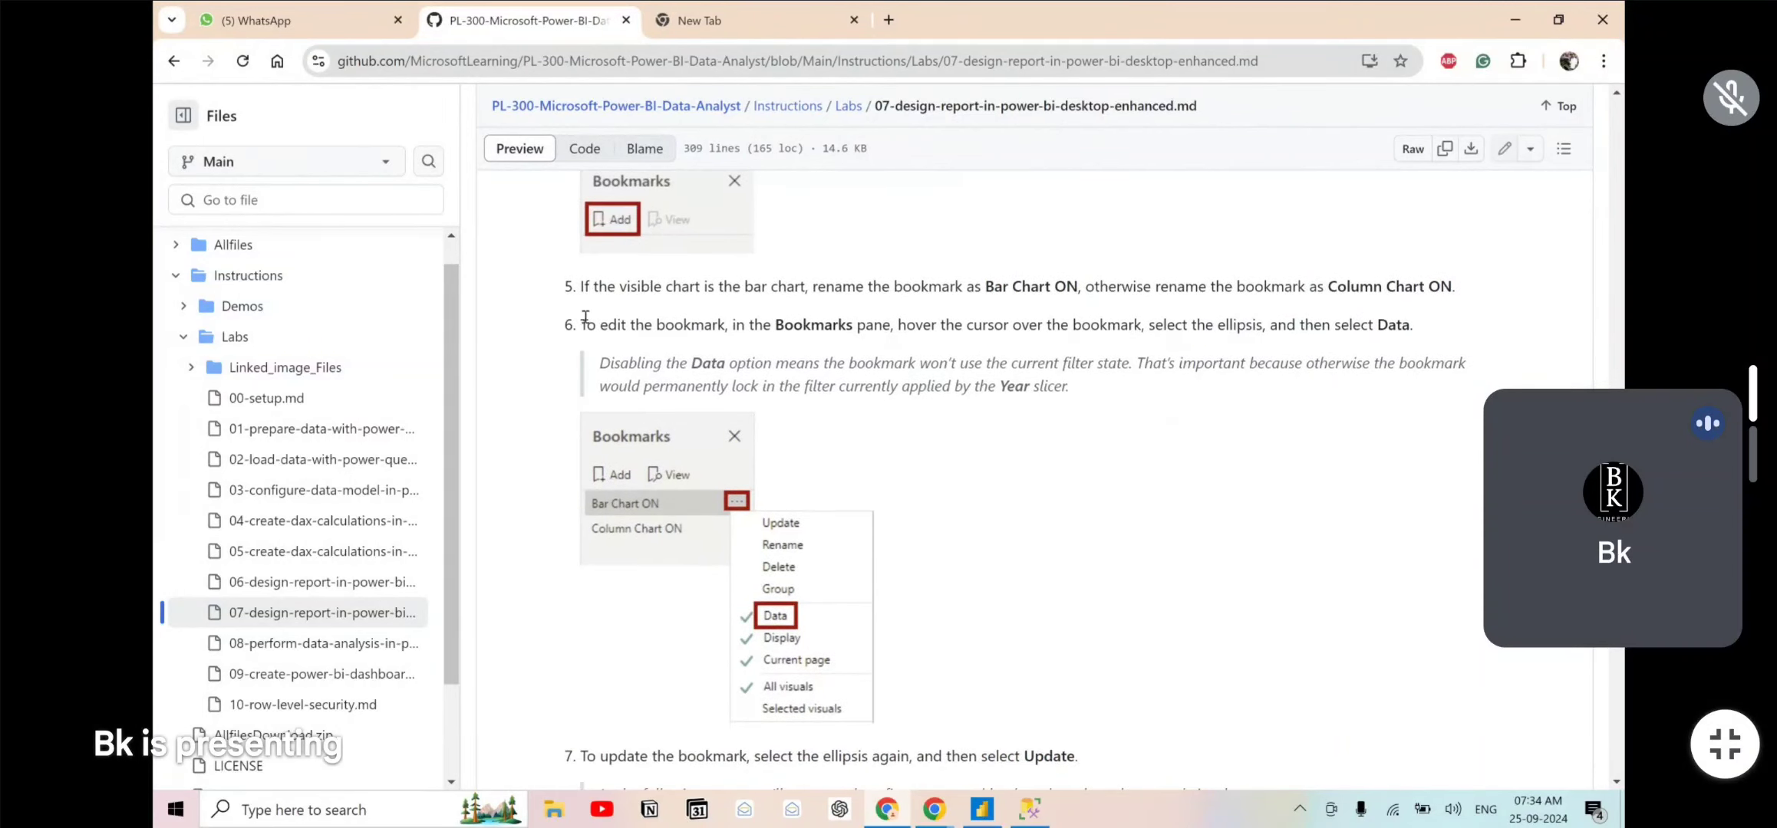
{"action": "left_click_drag", "start_coordinate": [586, 324], "coordinate": [707, 324]}
{"action": "double_click", "coordinate": [791, 326]}
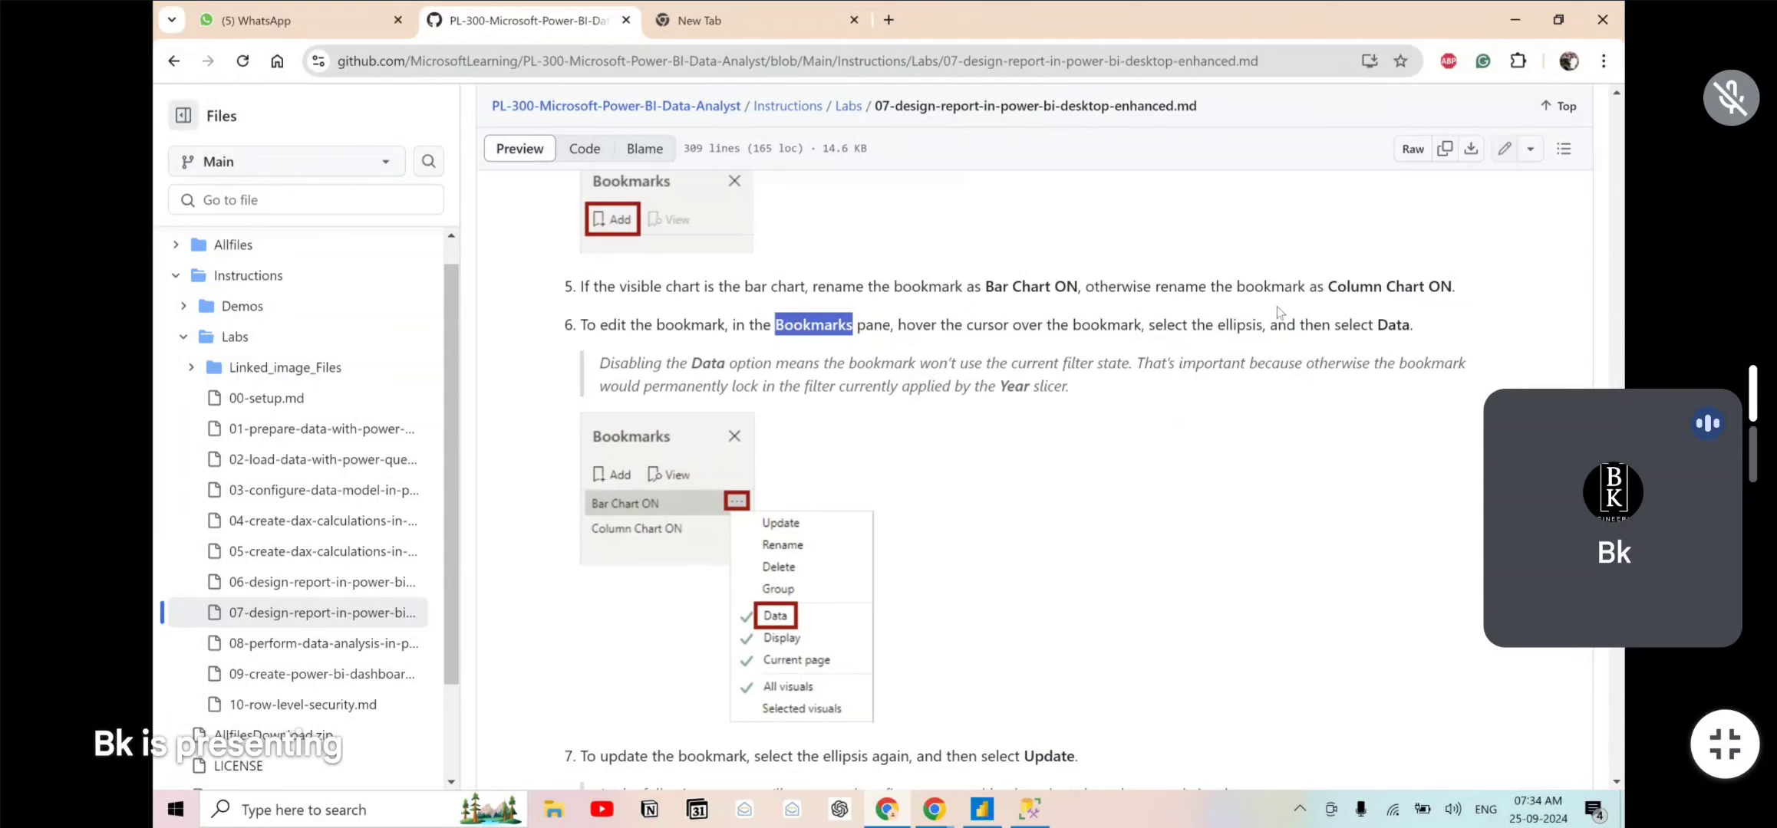
{"action": "scroll", "coordinate": [1279, 311], "scroll_direction": "down", "scroll_amount": 1}
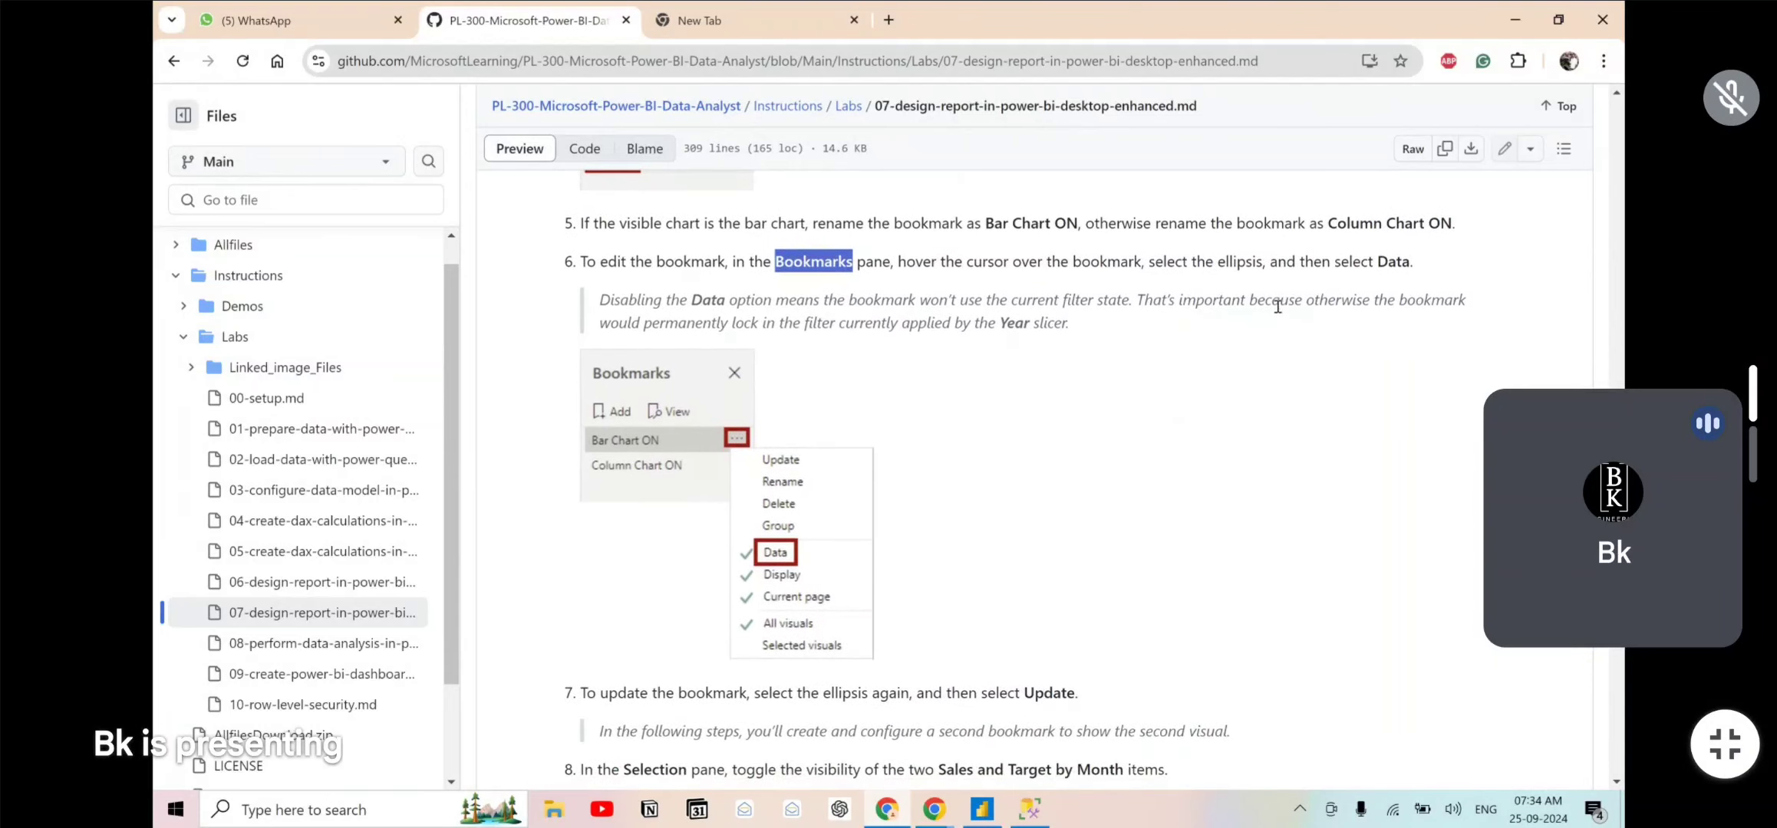
{"action": "left_click", "coordinate": [806, 259]}
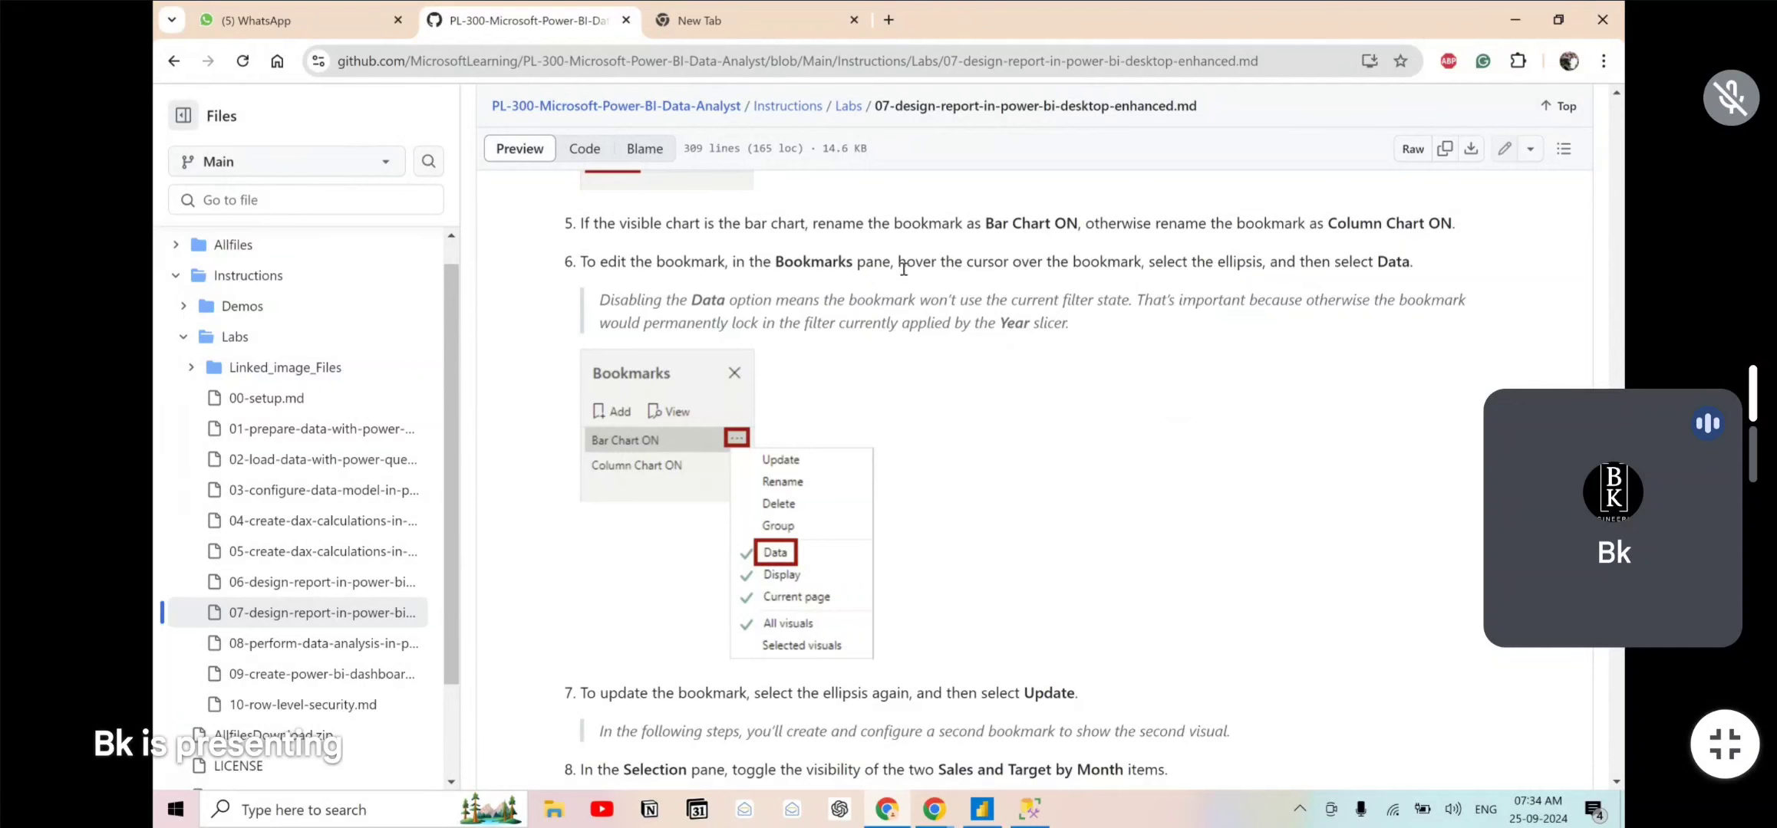
- Return to Power BI Desktop, turn off the Data option for the Bar Chart ON bookmark, and check it against the lab note
{"action": "key", "text": "alt+Tab"}
{"action": "left_click", "coordinate": [1260, 236]}
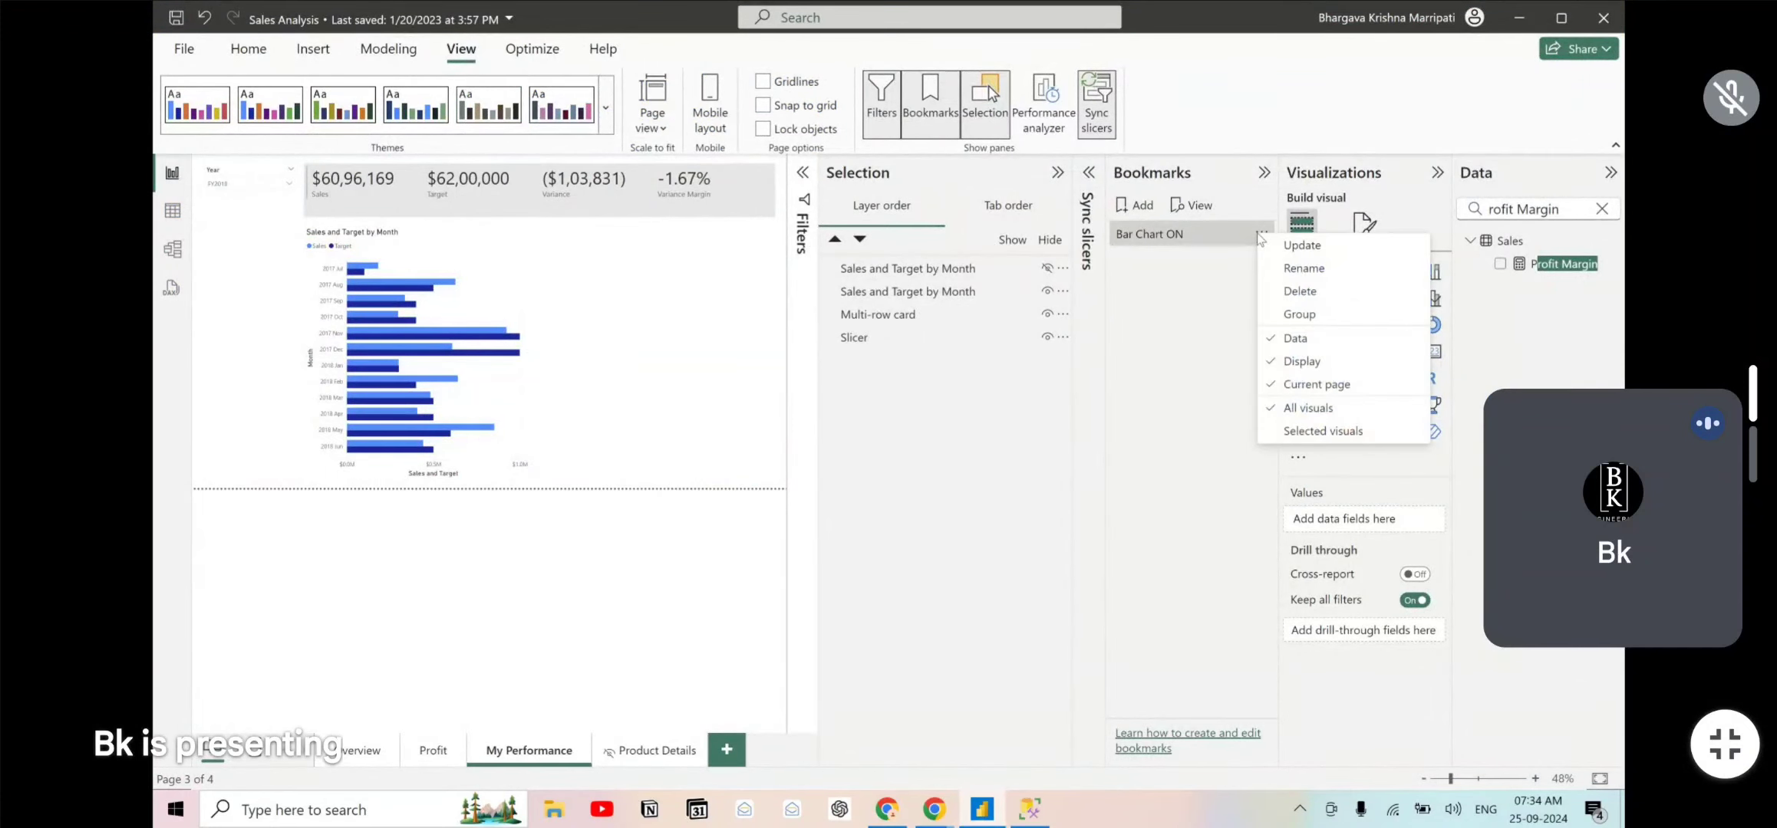
{"action": "left_click", "coordinate": [1304, 341]}
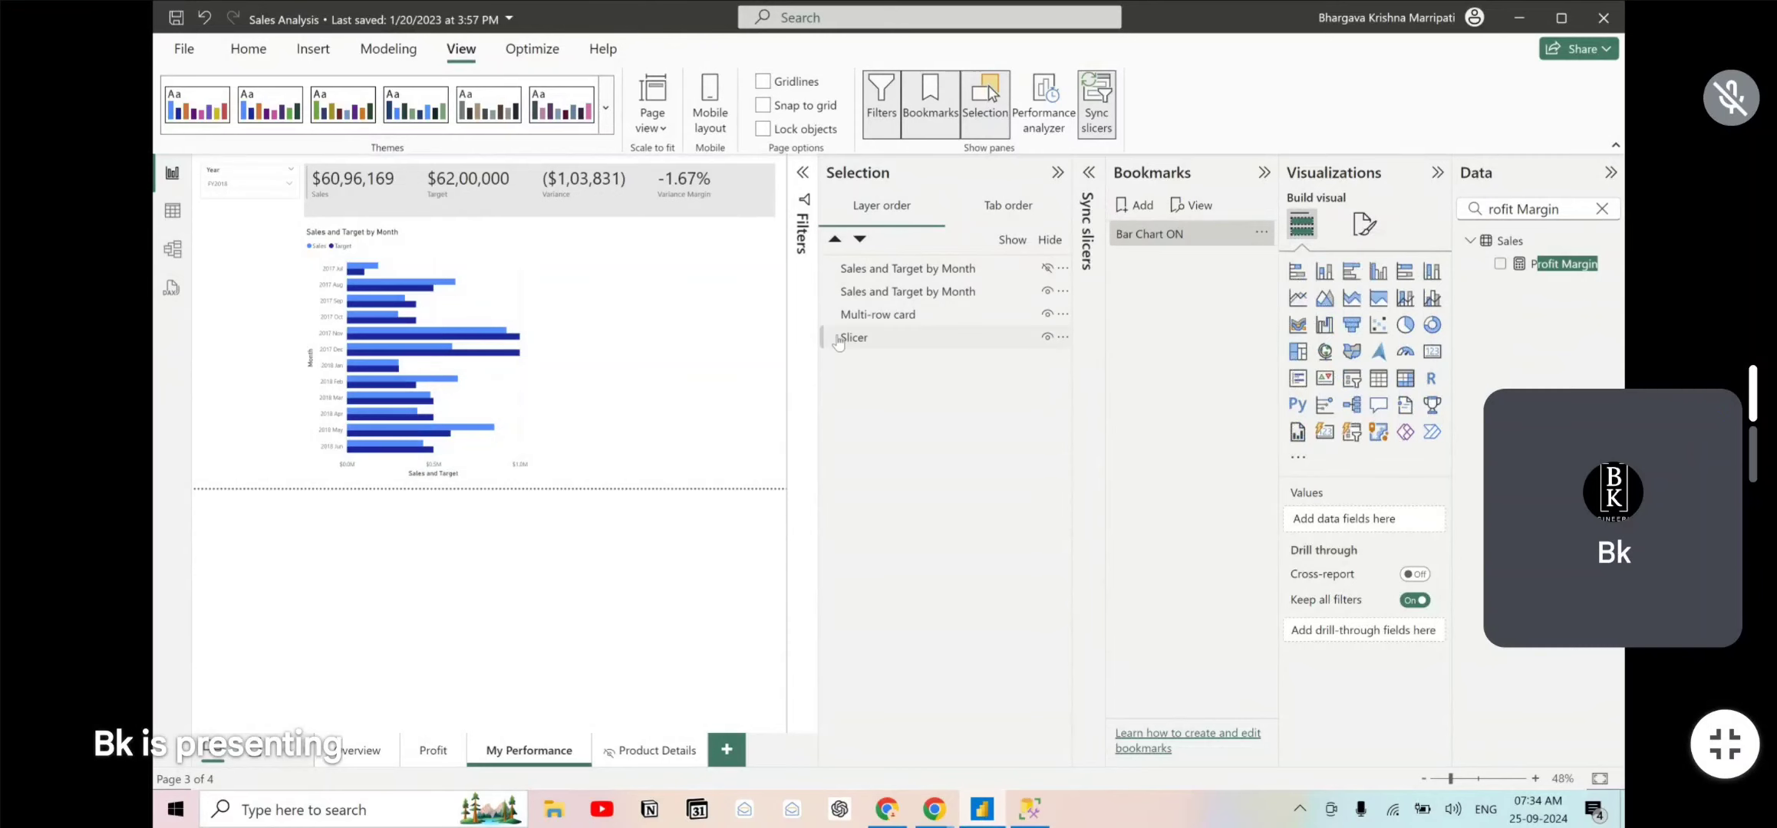
{"action": "key", "text": "alt+Tab"}
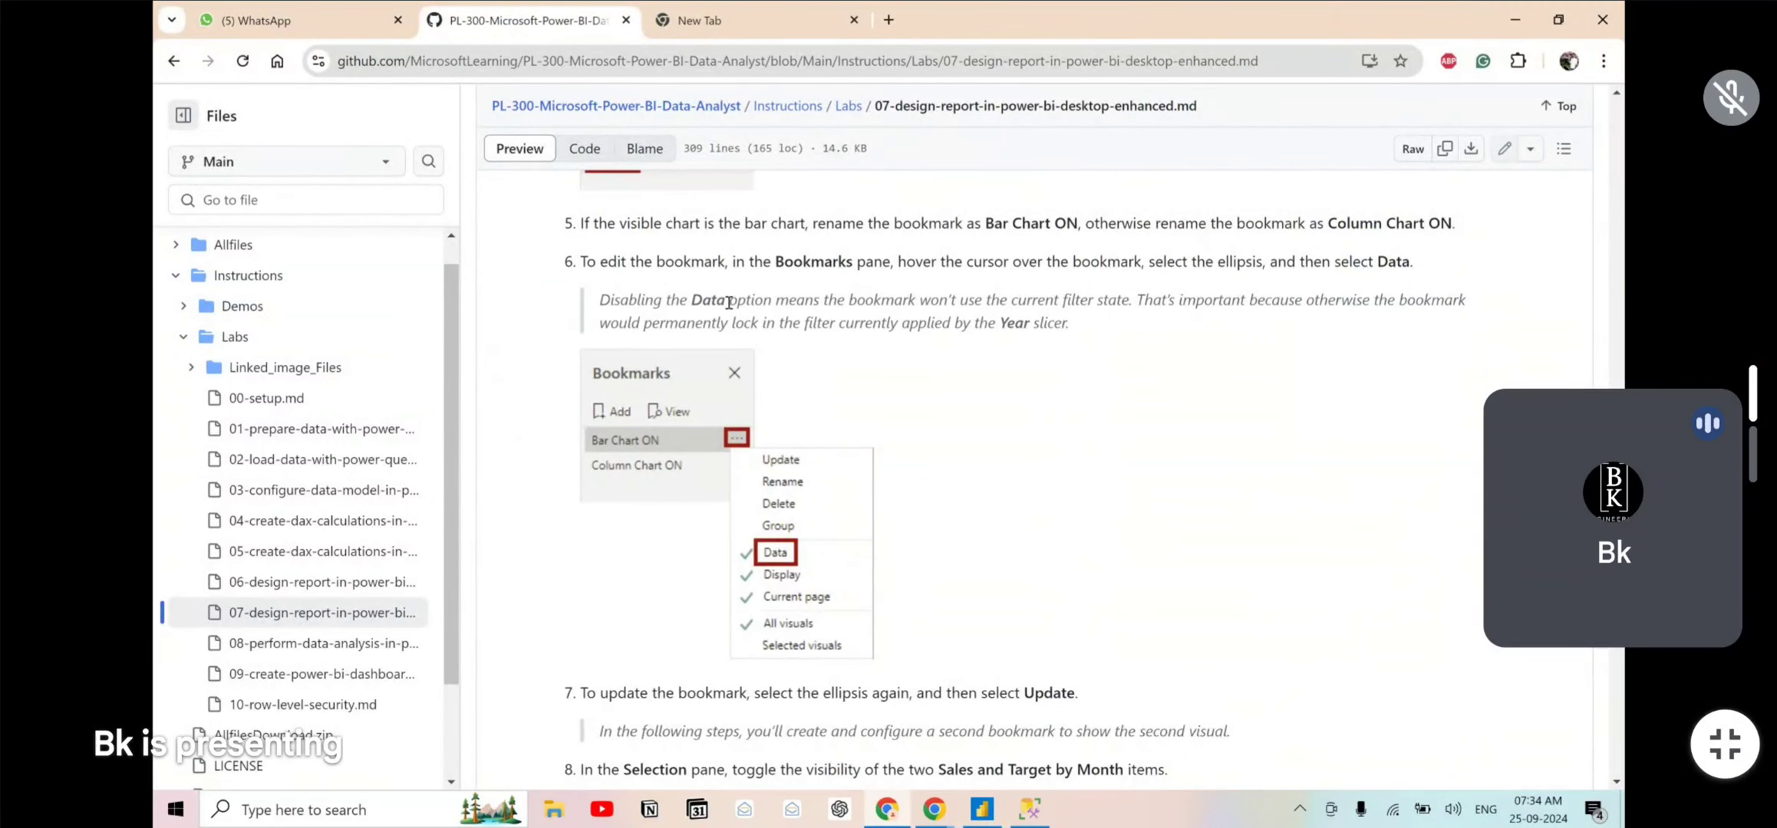
{"action": "left_click_drag", "start_coordinate": [601, 301], "coordinate": [1074, 324]}
{"action": "key", "text": "alt+Tab"}
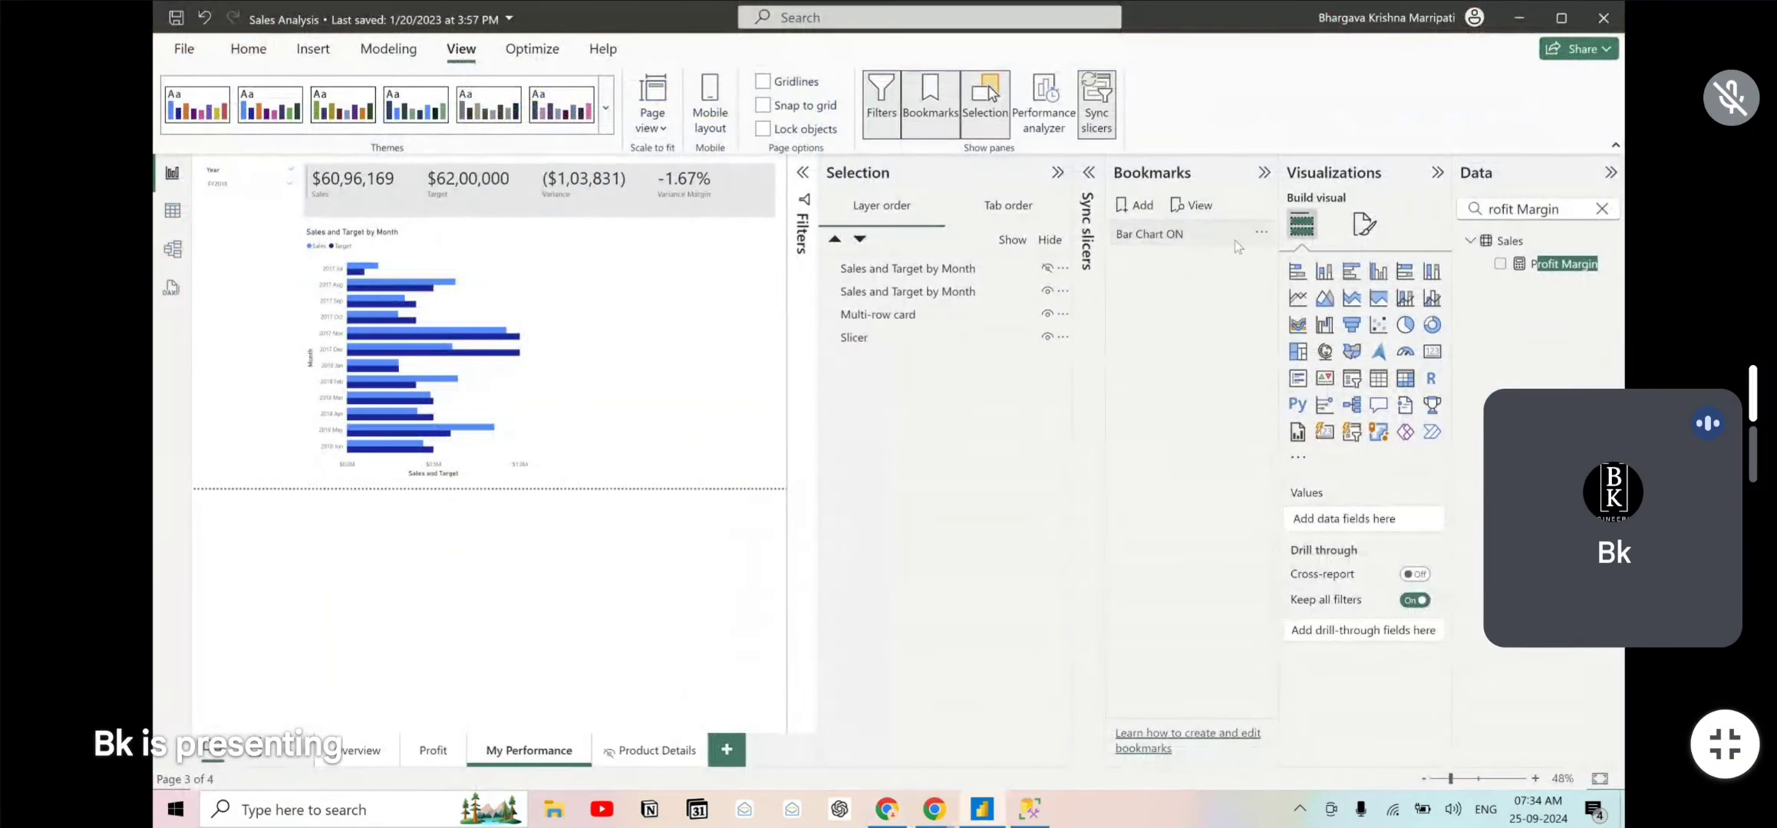
{"action": "left_click", "coordinate": [1260, 232]}
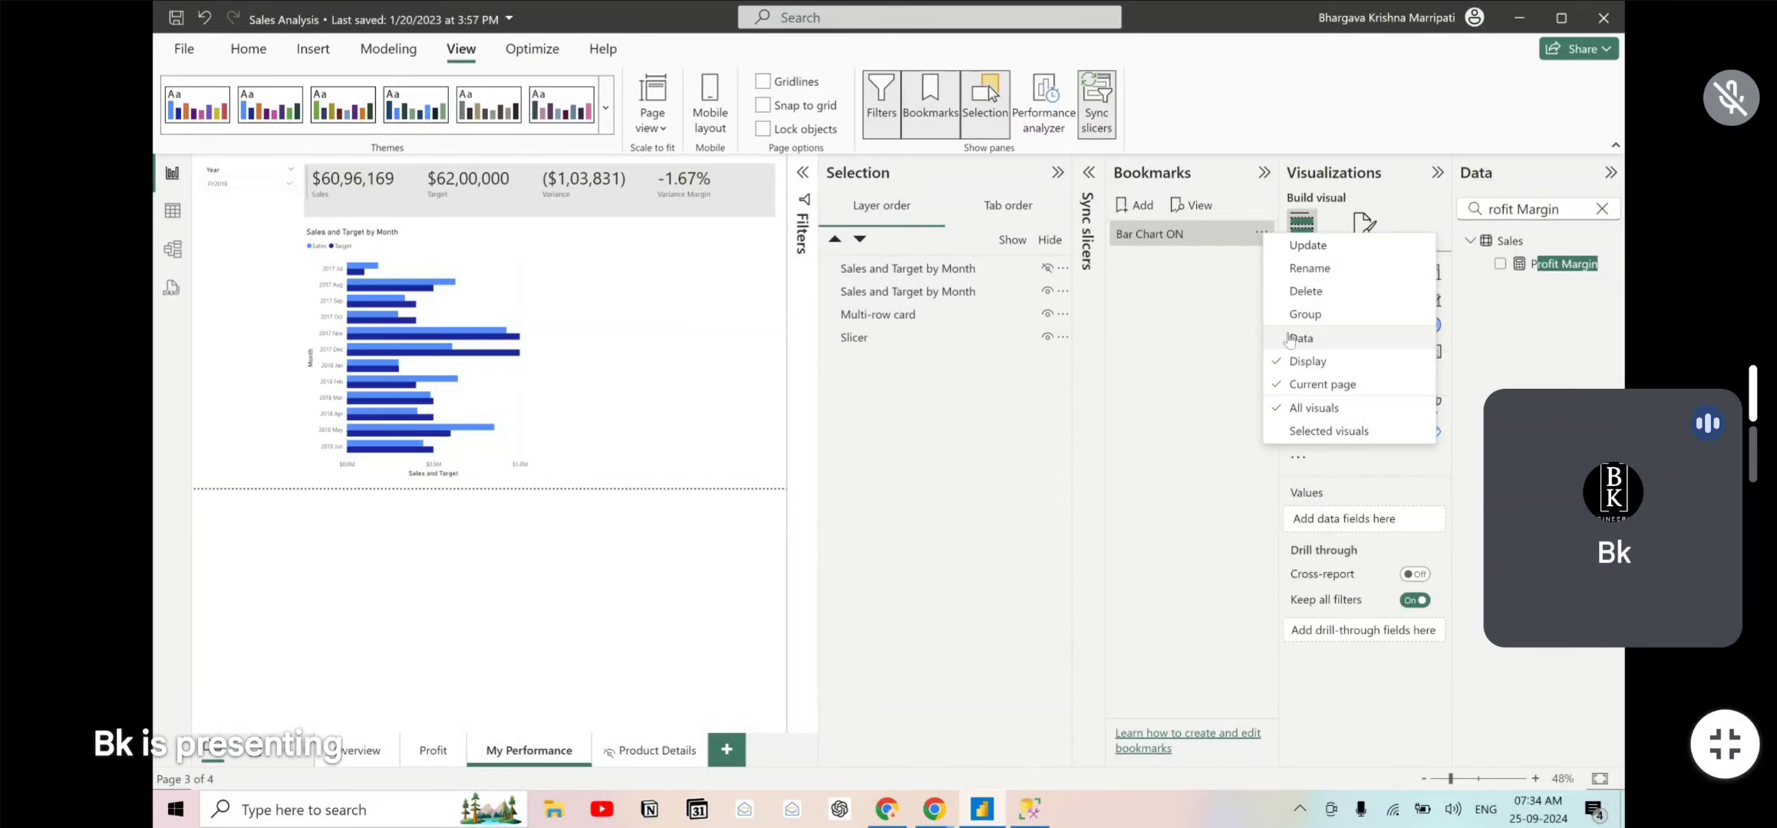
{"action": "left_click", "coordinate": [1191, 299]}
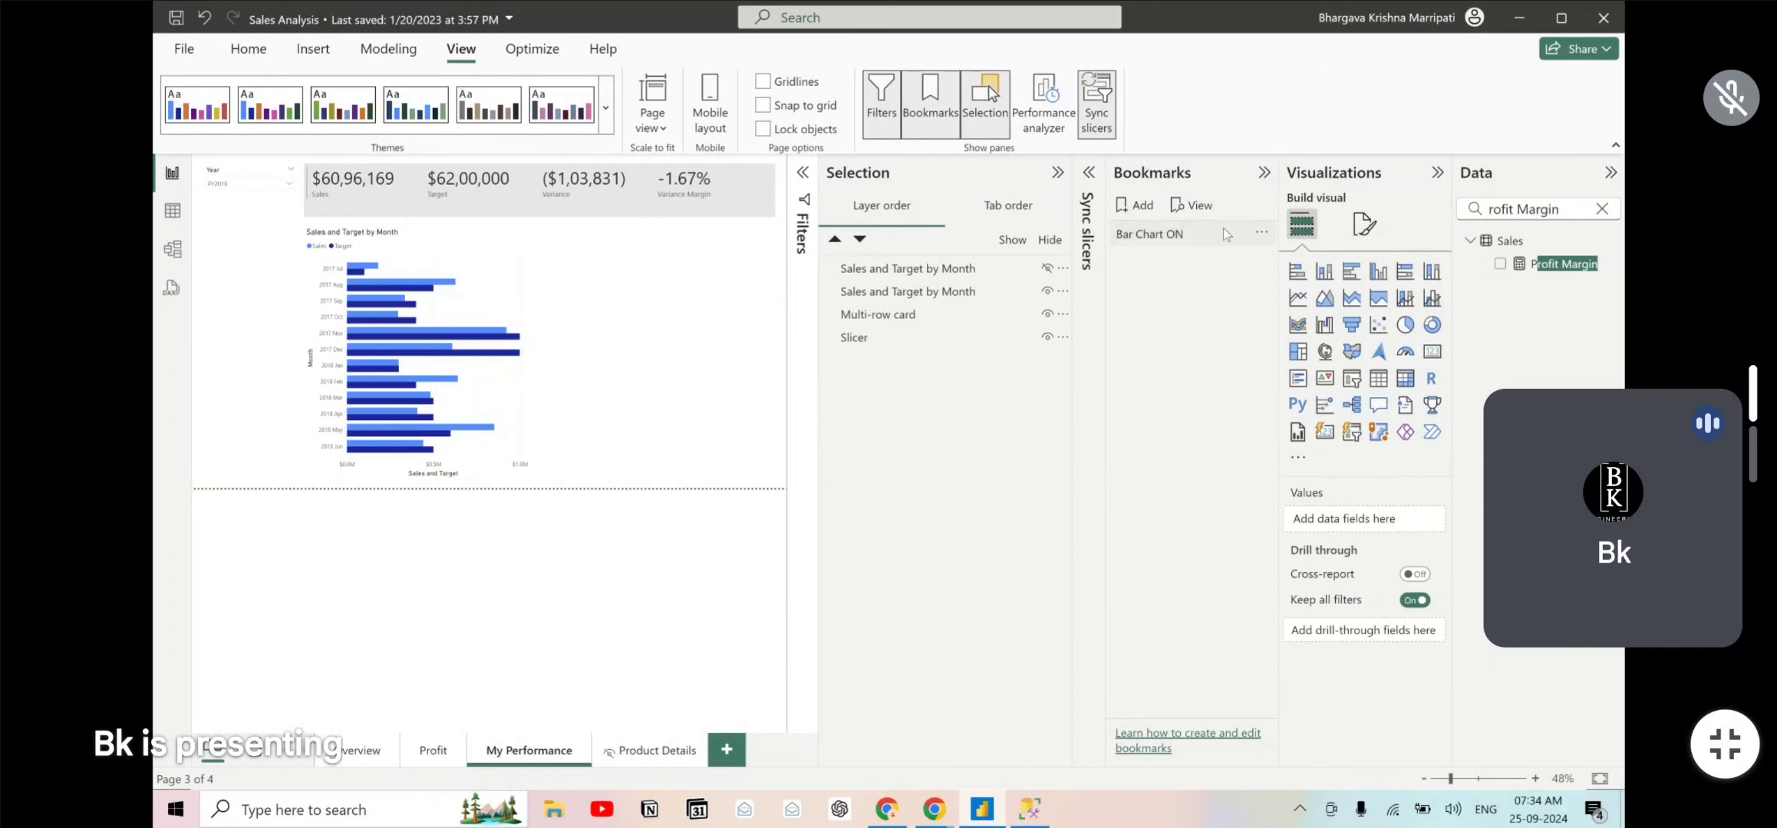
- Read instruction 7 on the browser's lab page, and update the Bar Chart ON bookmark in Power BI Desktop
{"action": "key", "text": "alt+Tab"}
{"action": "scroll", "coordinate": [933, 542], "scroll_direction": "down", "scroll_amount": 3}
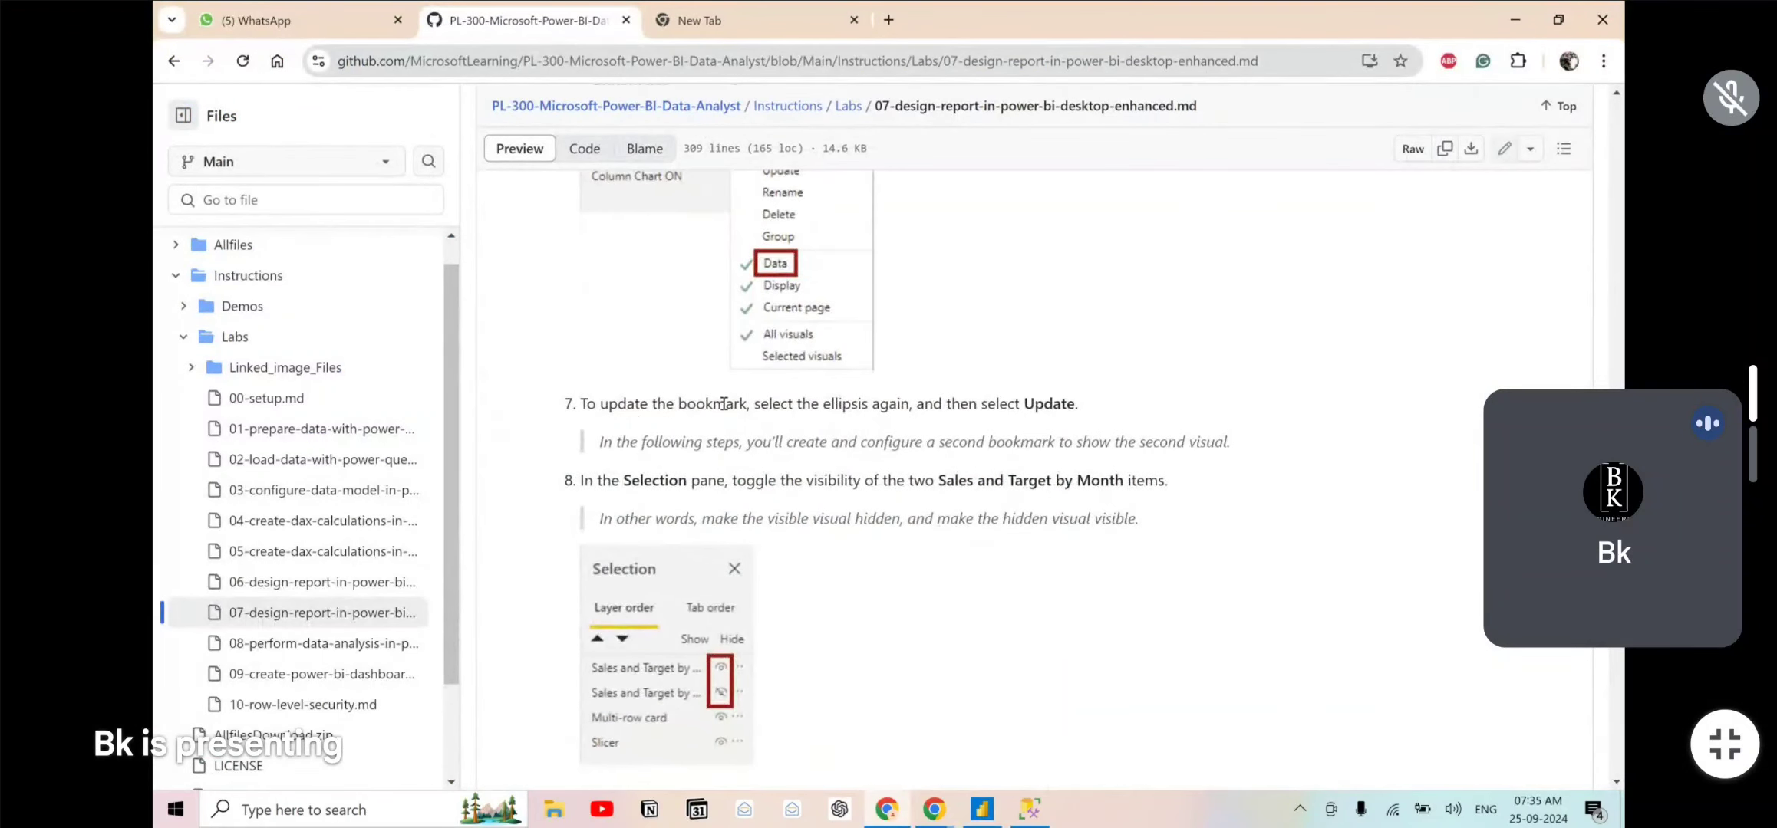
{"action": "left_click_drag", "start_coordinate": [722, 403], "coordinate": [823, 401]}
{"action": "left_click_drag", "start_coordinate": [934, 388], "coordinate": [1057, 405]}
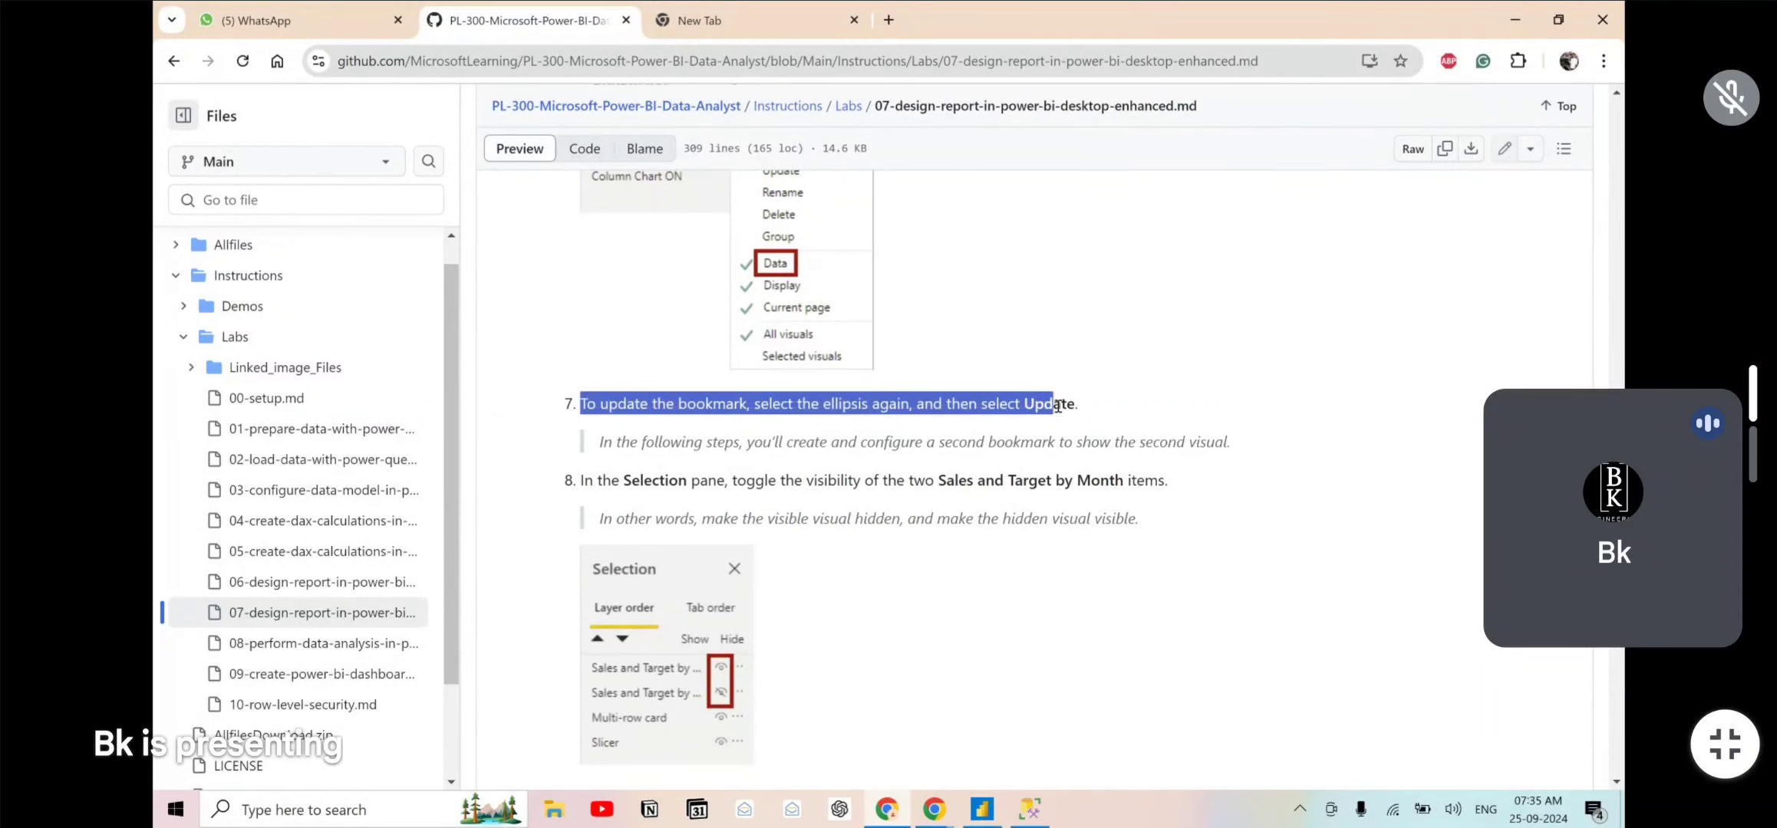
{"action": "left_click", "coordinate": [1057, 406]}
{"action": "key", "text": "alt+Tab"}
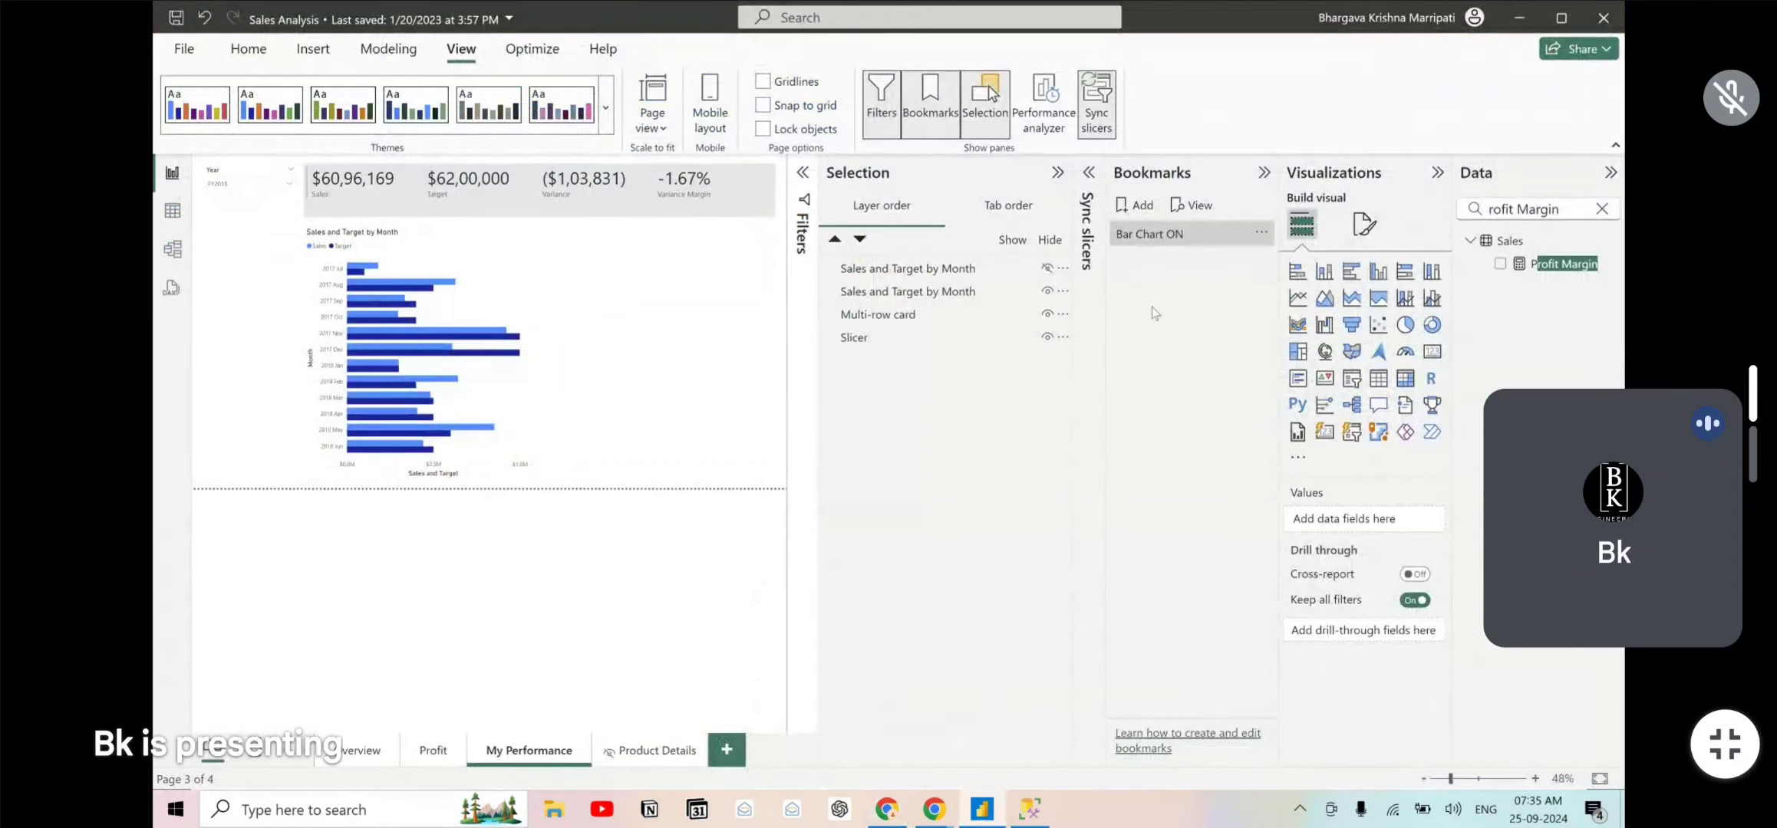
{"action": "left_click", "coordinate": [1260, 231]}
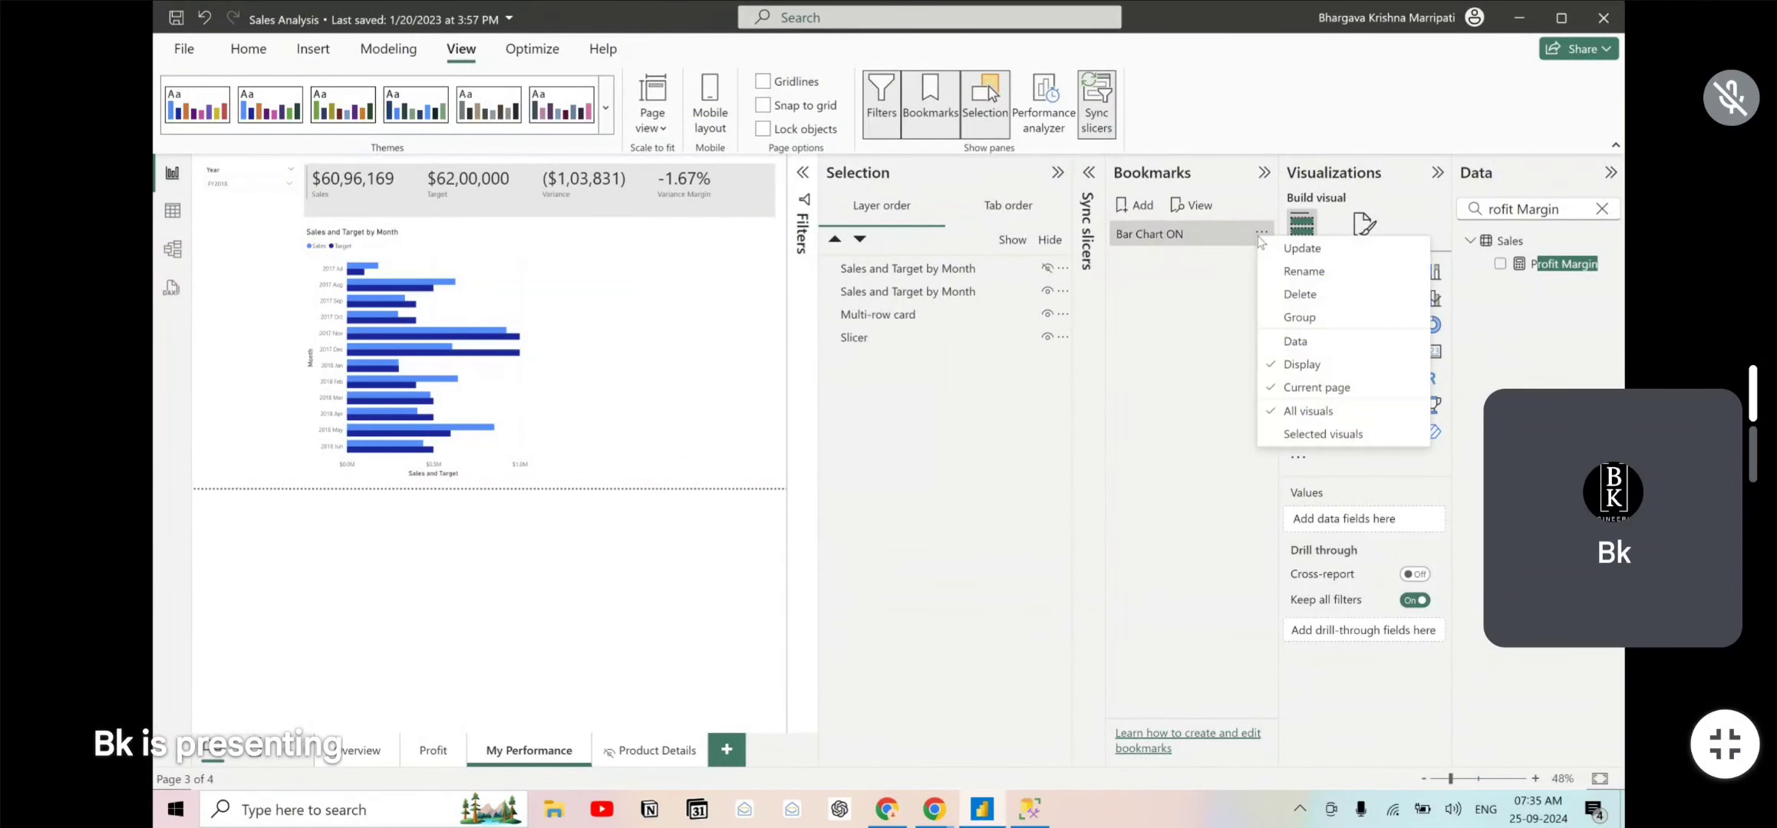
{"action": "left_click", "coordinate": [1303, 250]}
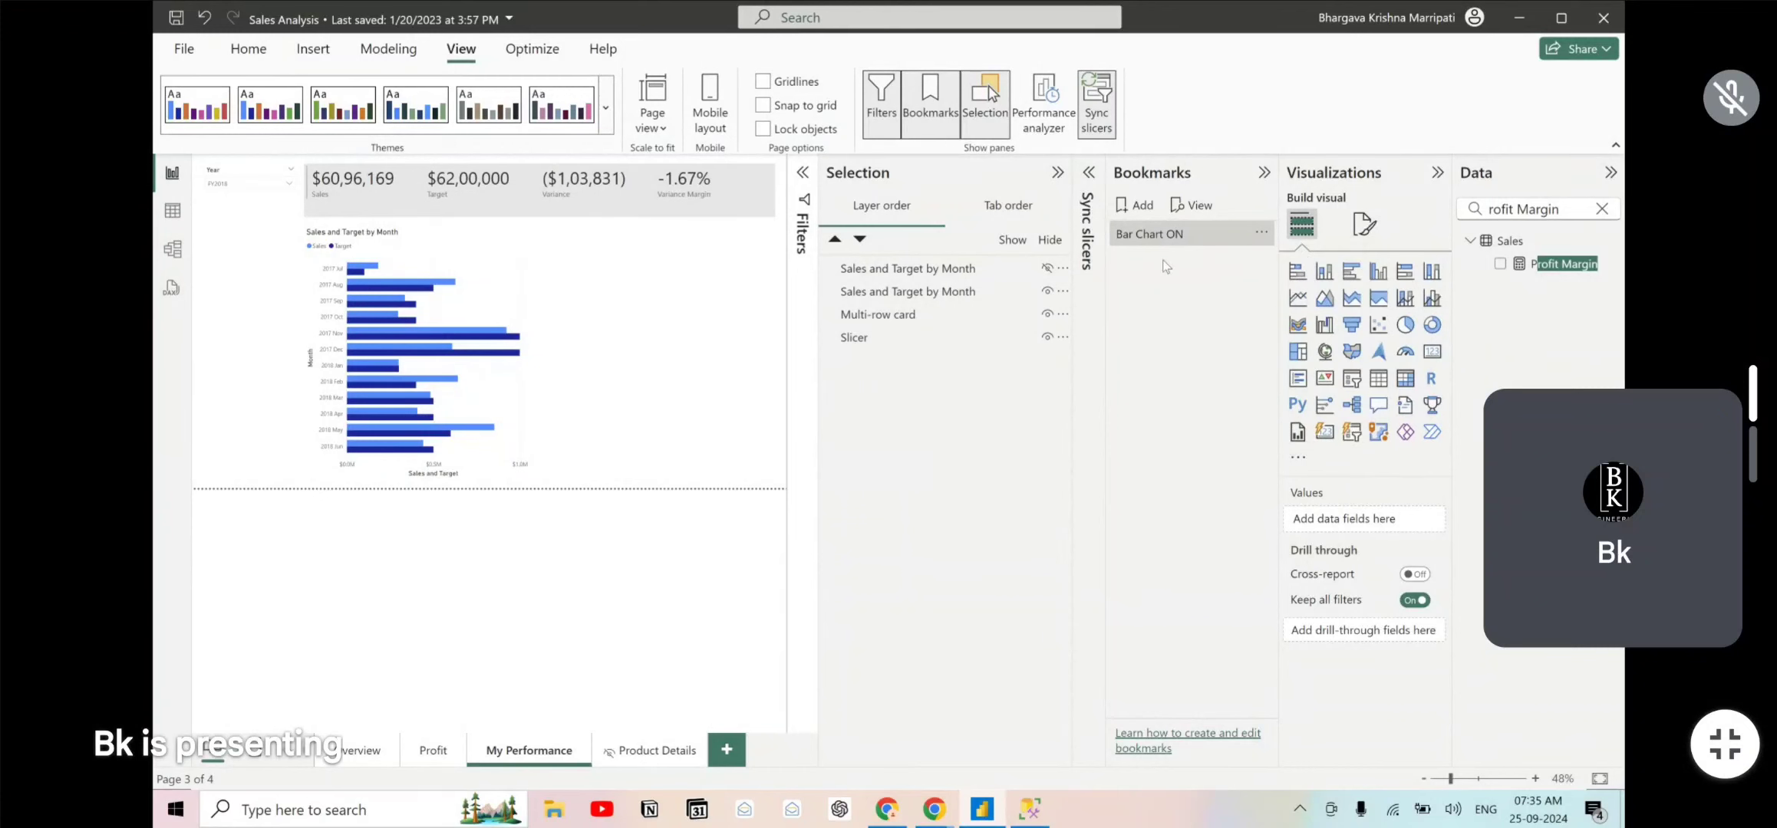
- Following the browser's lab page, hide the Sales and Target by Month bar chart and show the column chart in Power BI Desktop
{"action": "key", "text": "alt+Tab"}
{"action": "scroll", "coordinate": [1035, 460], "scroll_direction": "down", "scroll_amount": 2}
{"action": "left_click_drag", "start_coordinate": [1167, 431], "coordinate": [748, 431]}
{"action": "left_click", "coordinate": [748, 431]}
{"action": "key", "text": "alt+Tab"}
{"action": "left_click", "coordinate": [1047, 290]}
{"action": "left_click", "coordinate": [1048, 269]}
- Add a second bookmark for the visible column chart and name it Column Chart On
{"action": "left_click", "coordinate": [1134, 207]}
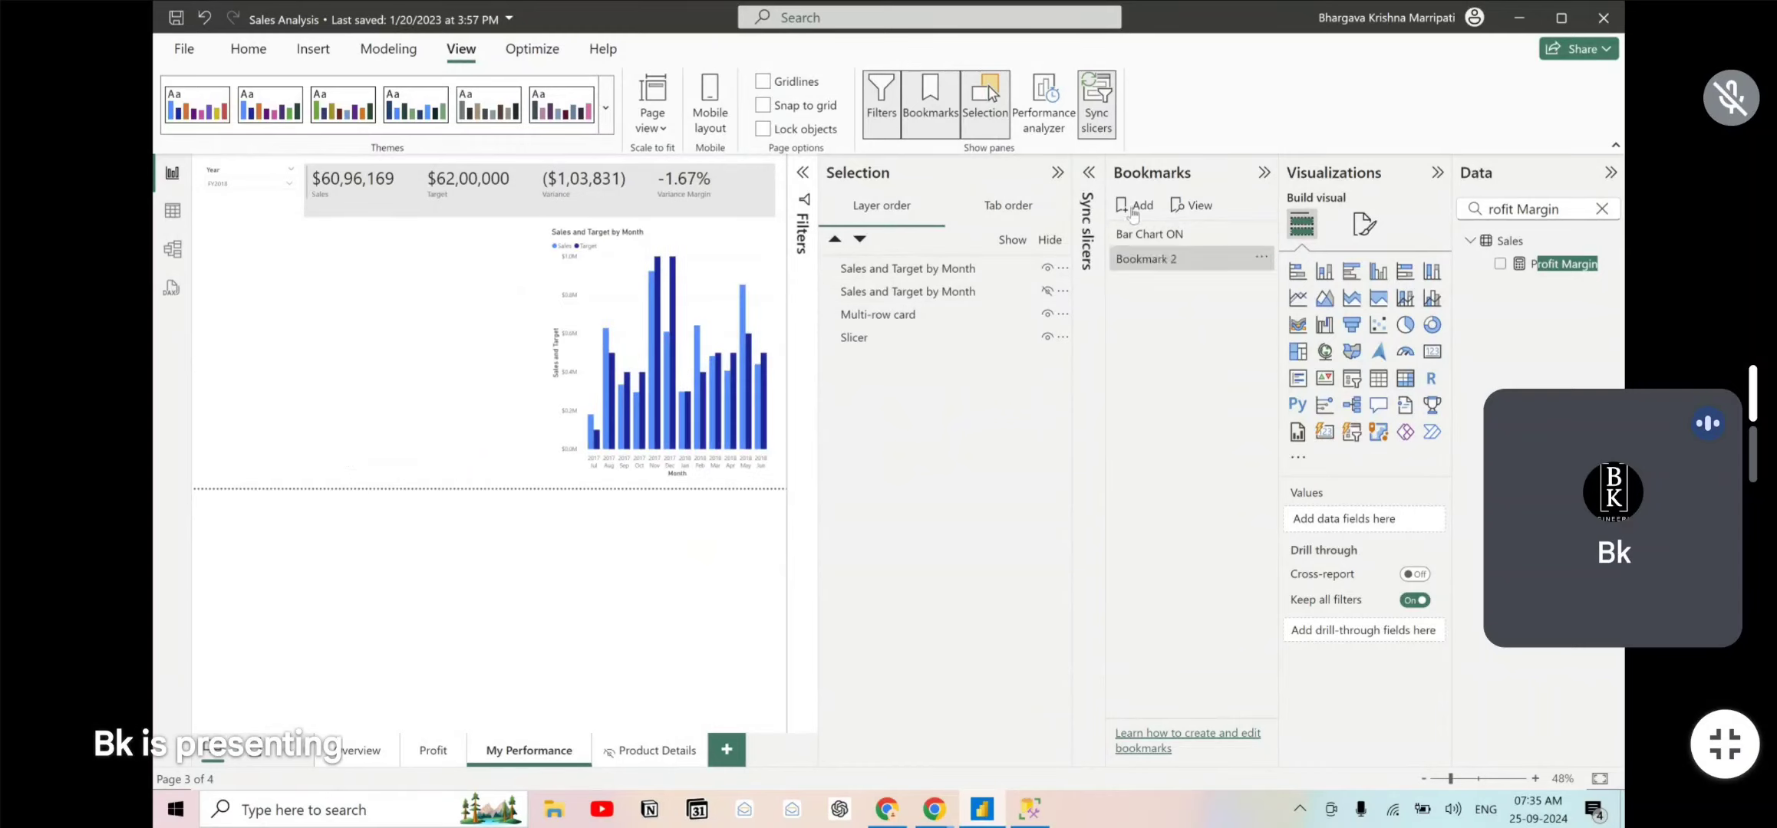
{"action": "right_click", "coordinate": [1166, 265]}
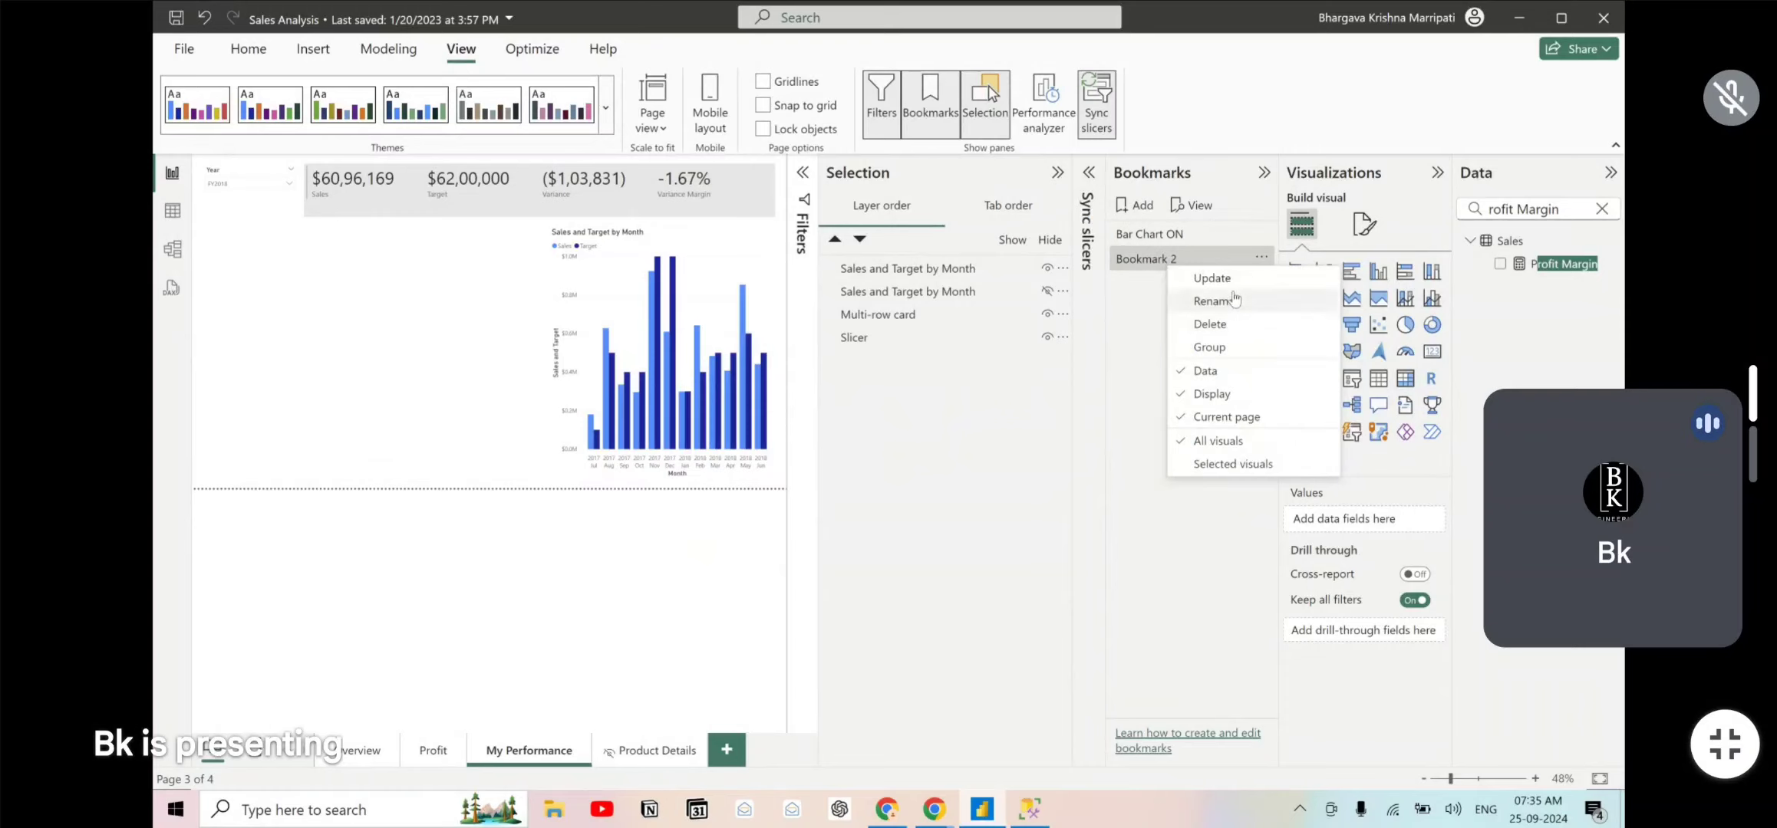
{"action": "left_click", "coordinate": [1232, 296]}
{"action": "key", "text": "BackSpace"}
{"action": "key", "text": "BackSpace"}
{"action": "key", "text": "BackSpace"}
{"action": "key", "text": "BackSpace"}
{"action": "key", "text": "BackSpace"}
{"action": "key", "text": "BackSpace"}
{"action": "key", "text": "BackSpace"}
{"action": "key", "text": "BackSpace"}
{"action": "key", "text": "BackSpace"}
{"action": "key", "text": "BackSpace"}
{"action": "type", "text": "Column Chart"}
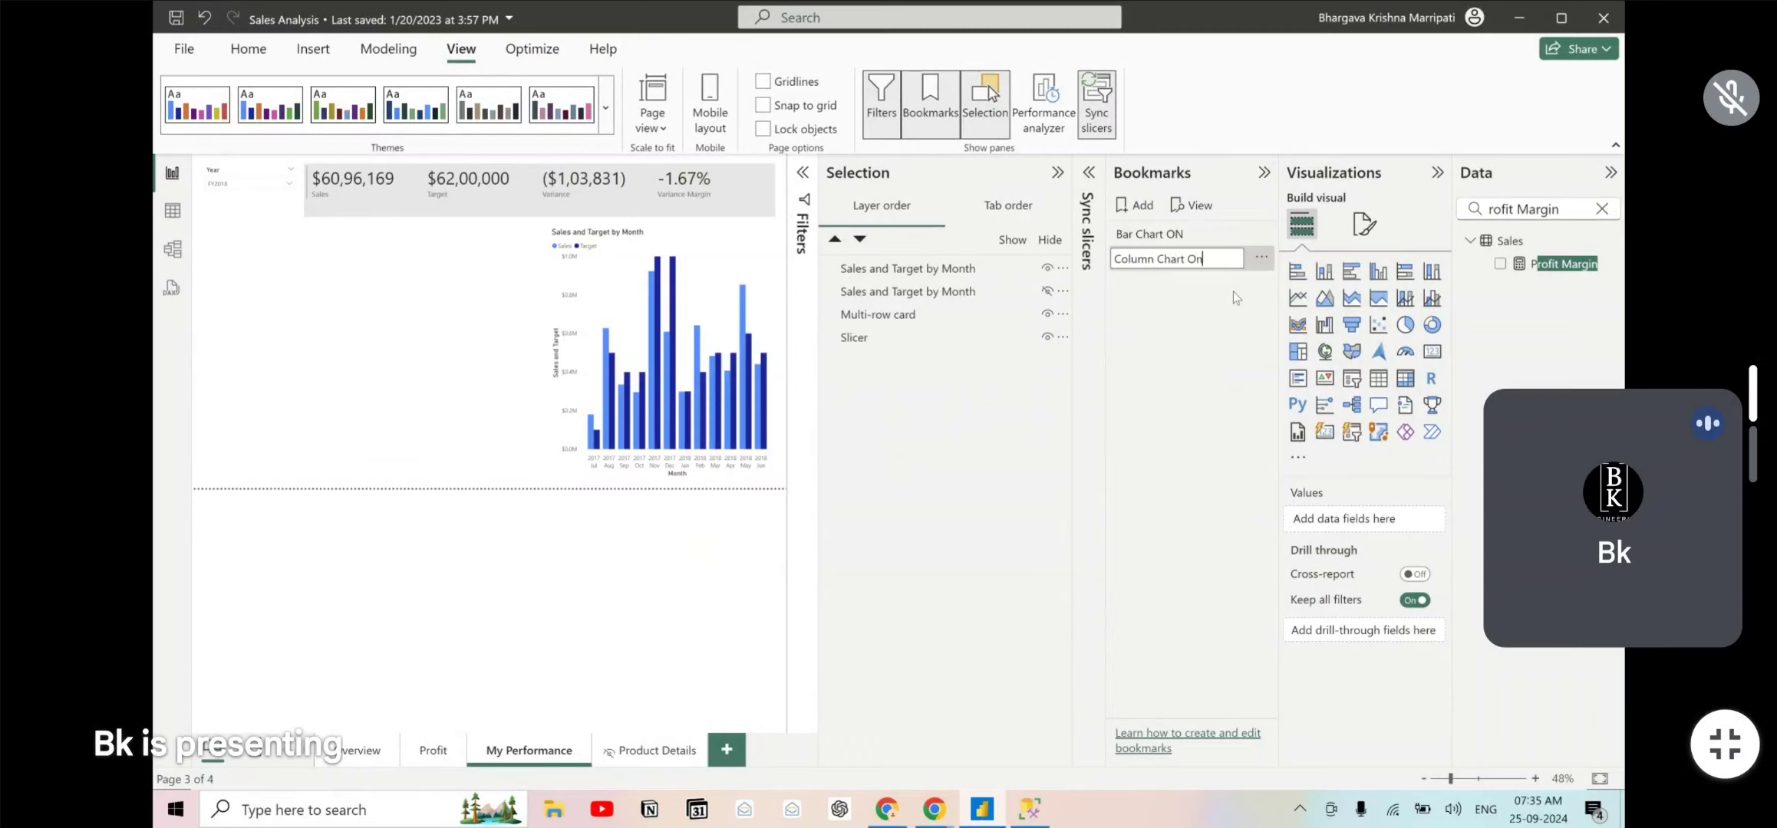
{"action": "key", "text": "Return"}
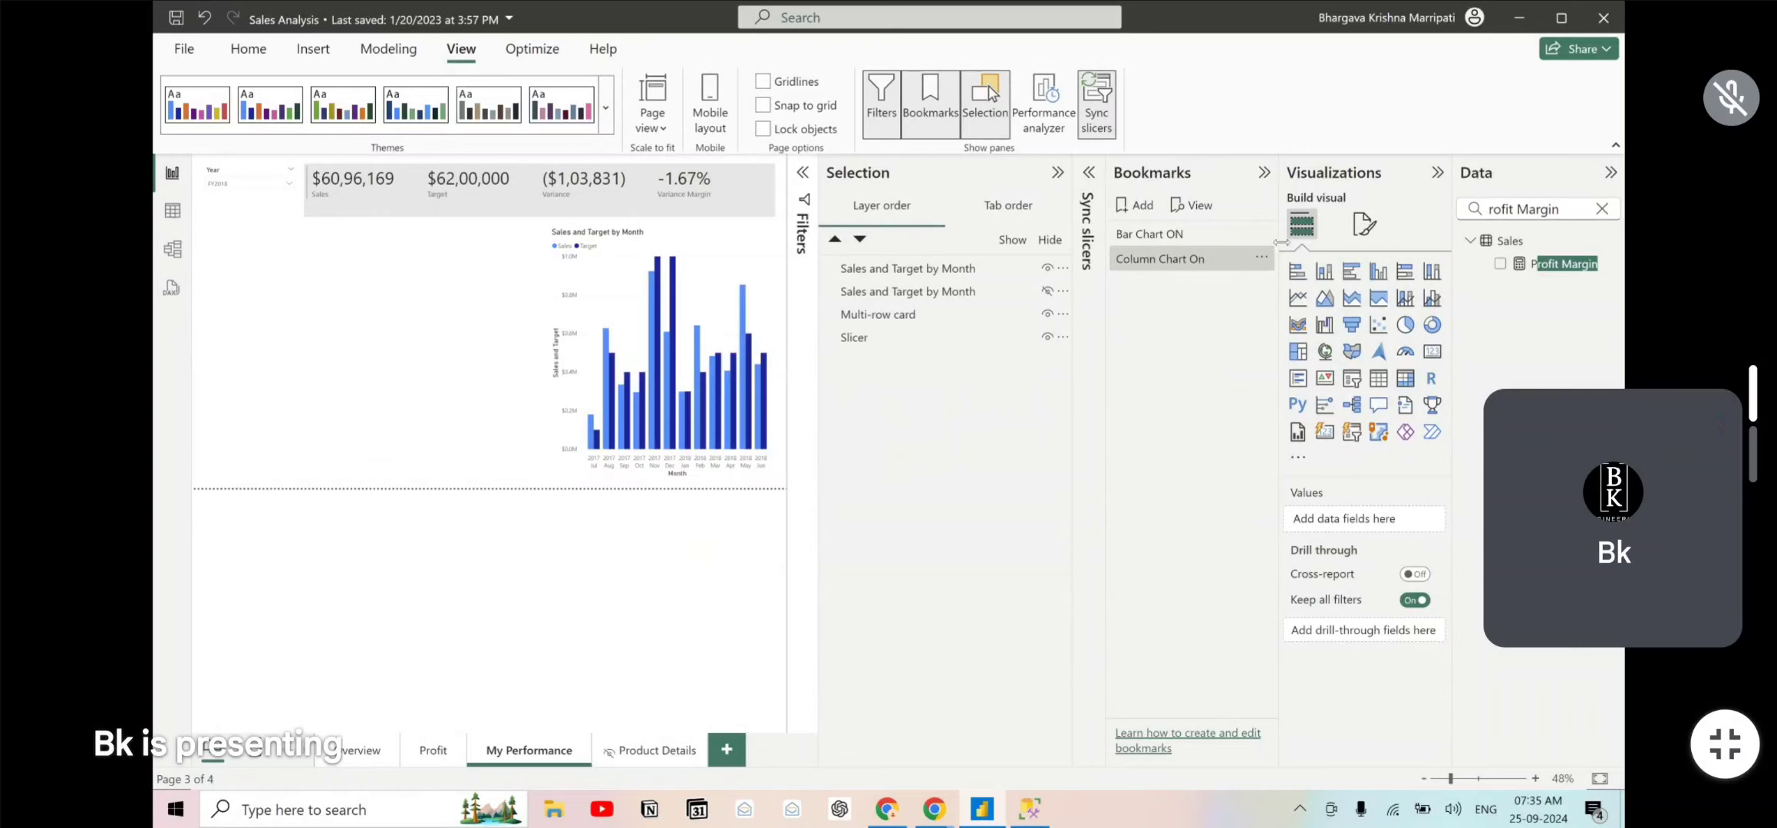
- Turn off the Data option for the Column Chart On bookmark and update the bookmark
{"action": "left_click", "coordinate": [1260, 258]}
{"action": "left_click", "coordinate": [1299, 358]}
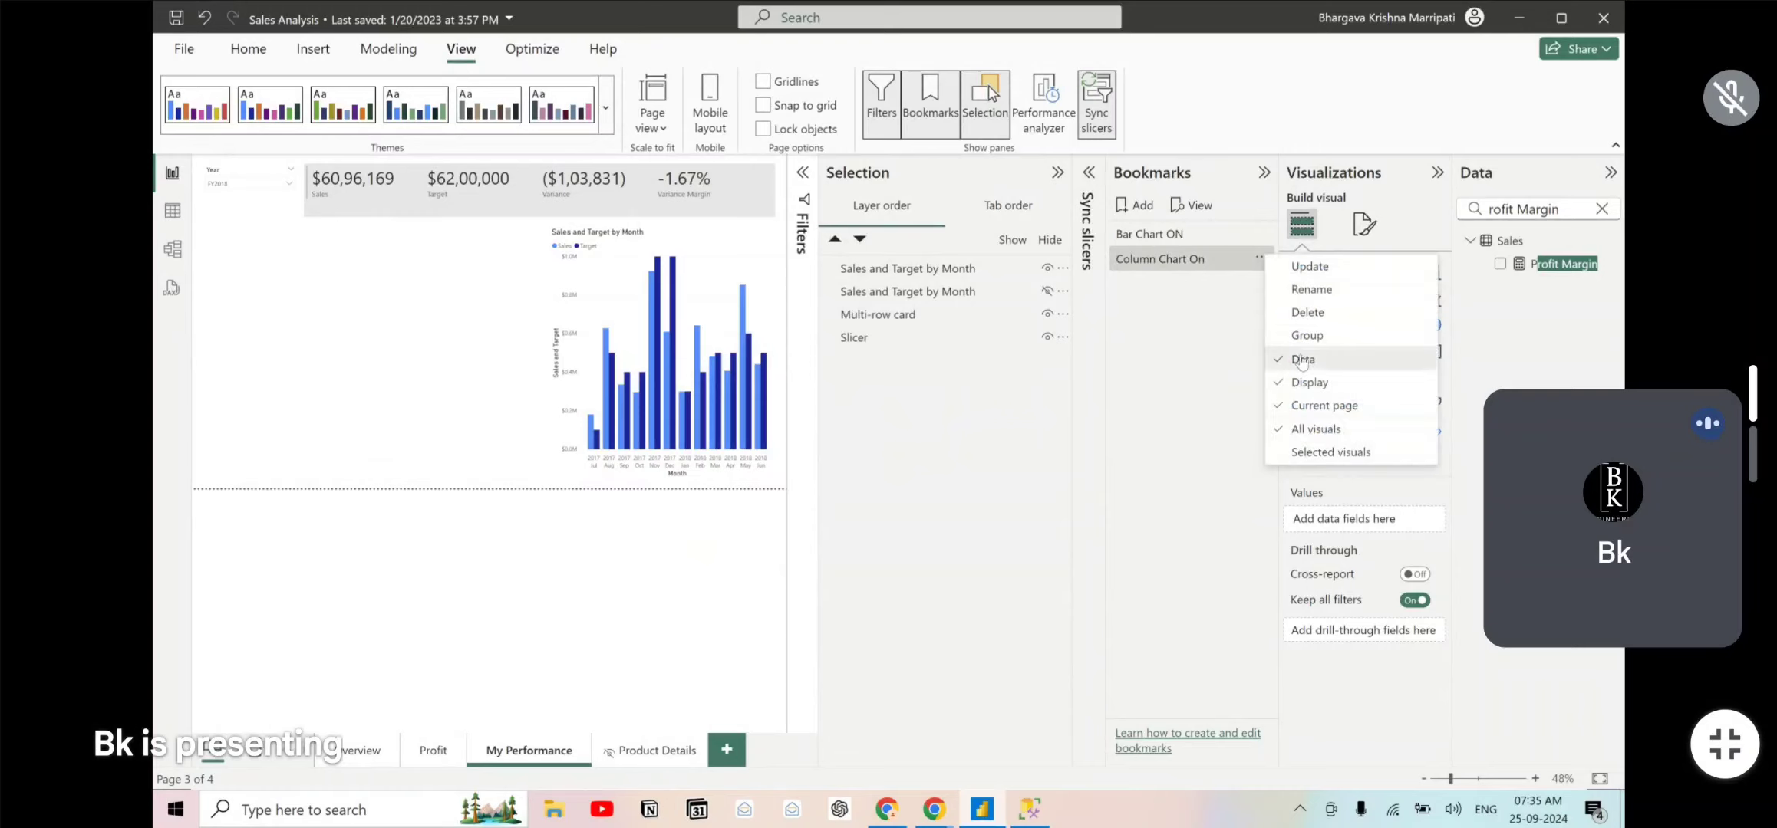
{"action": "left_click", "coordinate": [1260, 258]}
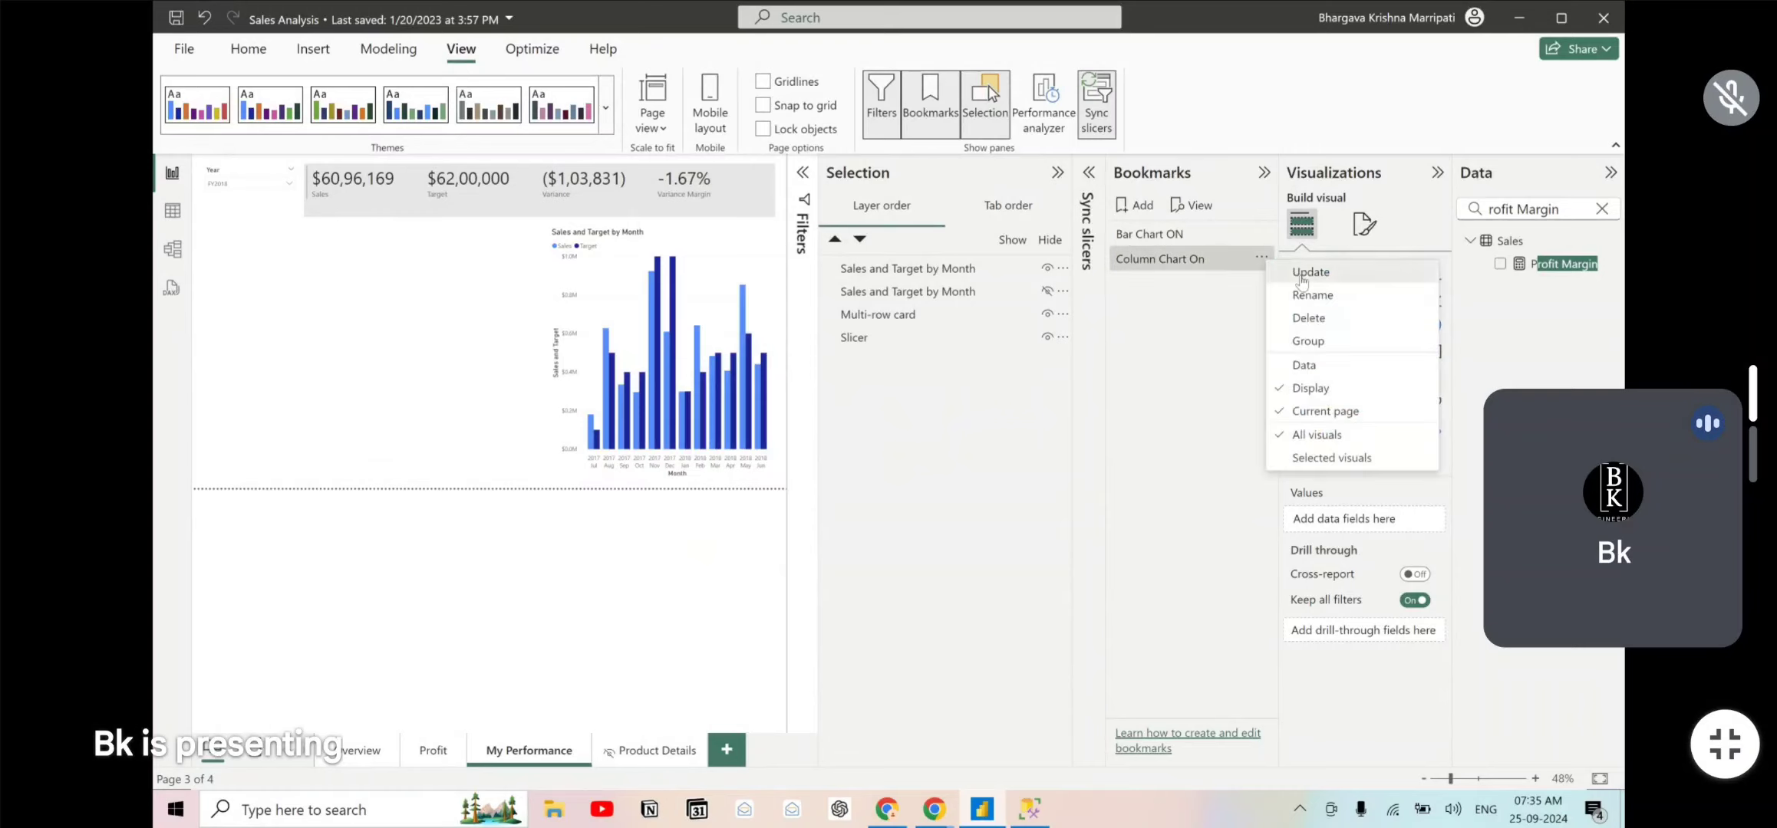
{"action": "left_click", "coordinate": [1302, 274]}
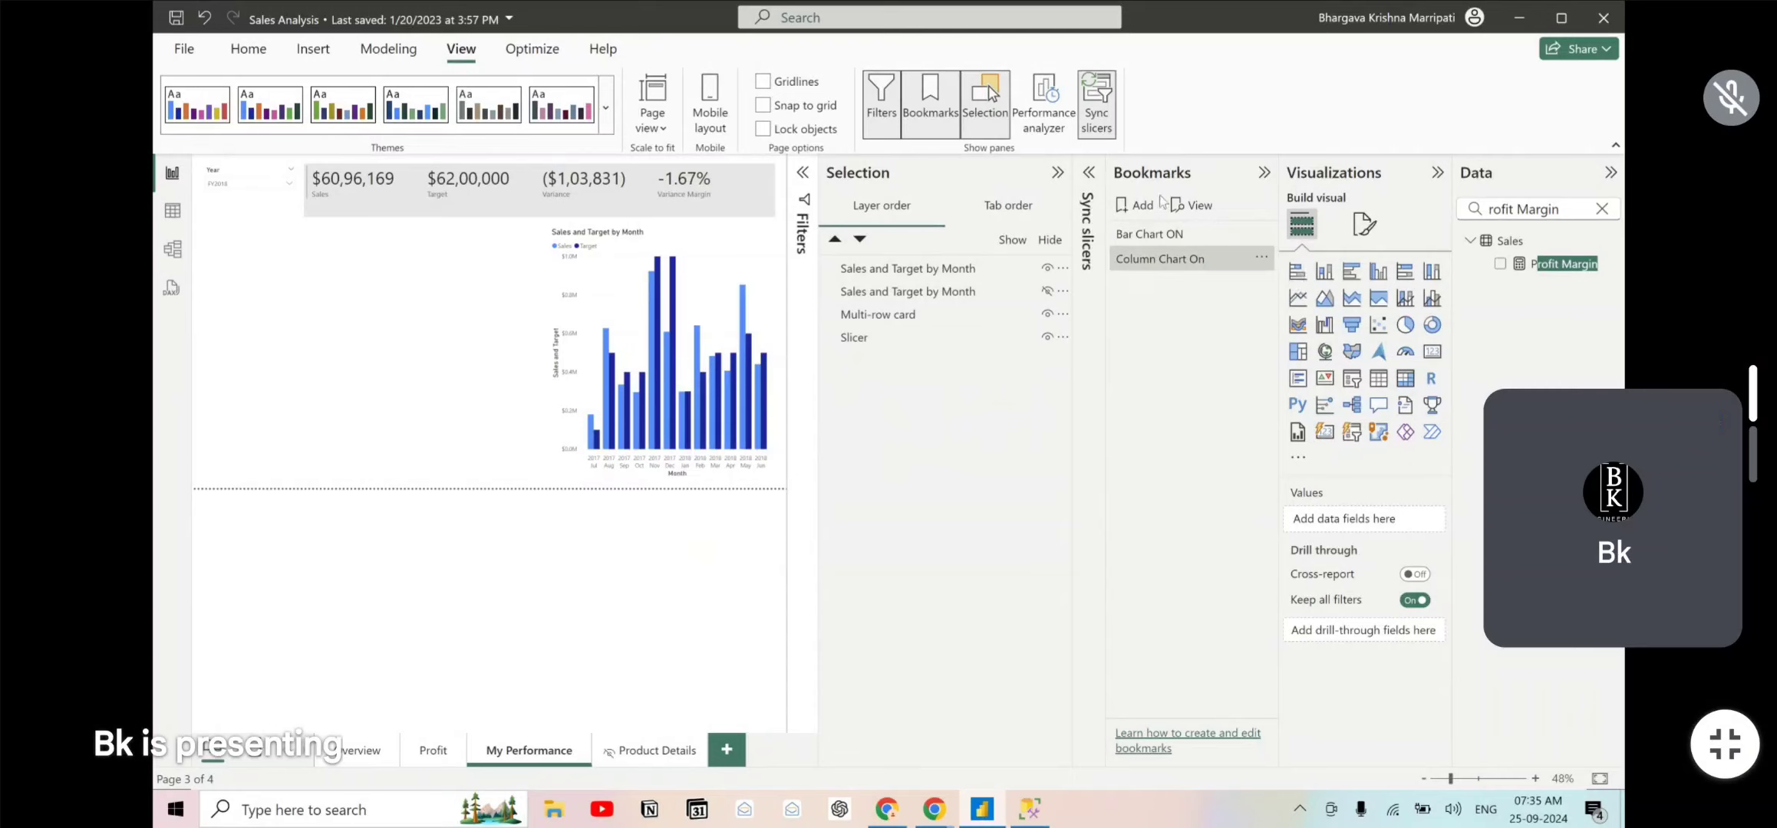
- Test the chart switching by applying the Bar Chart ON bookmark followed by Column Chart On
{"action": "left_click", "coordinate": [1145, 234]}
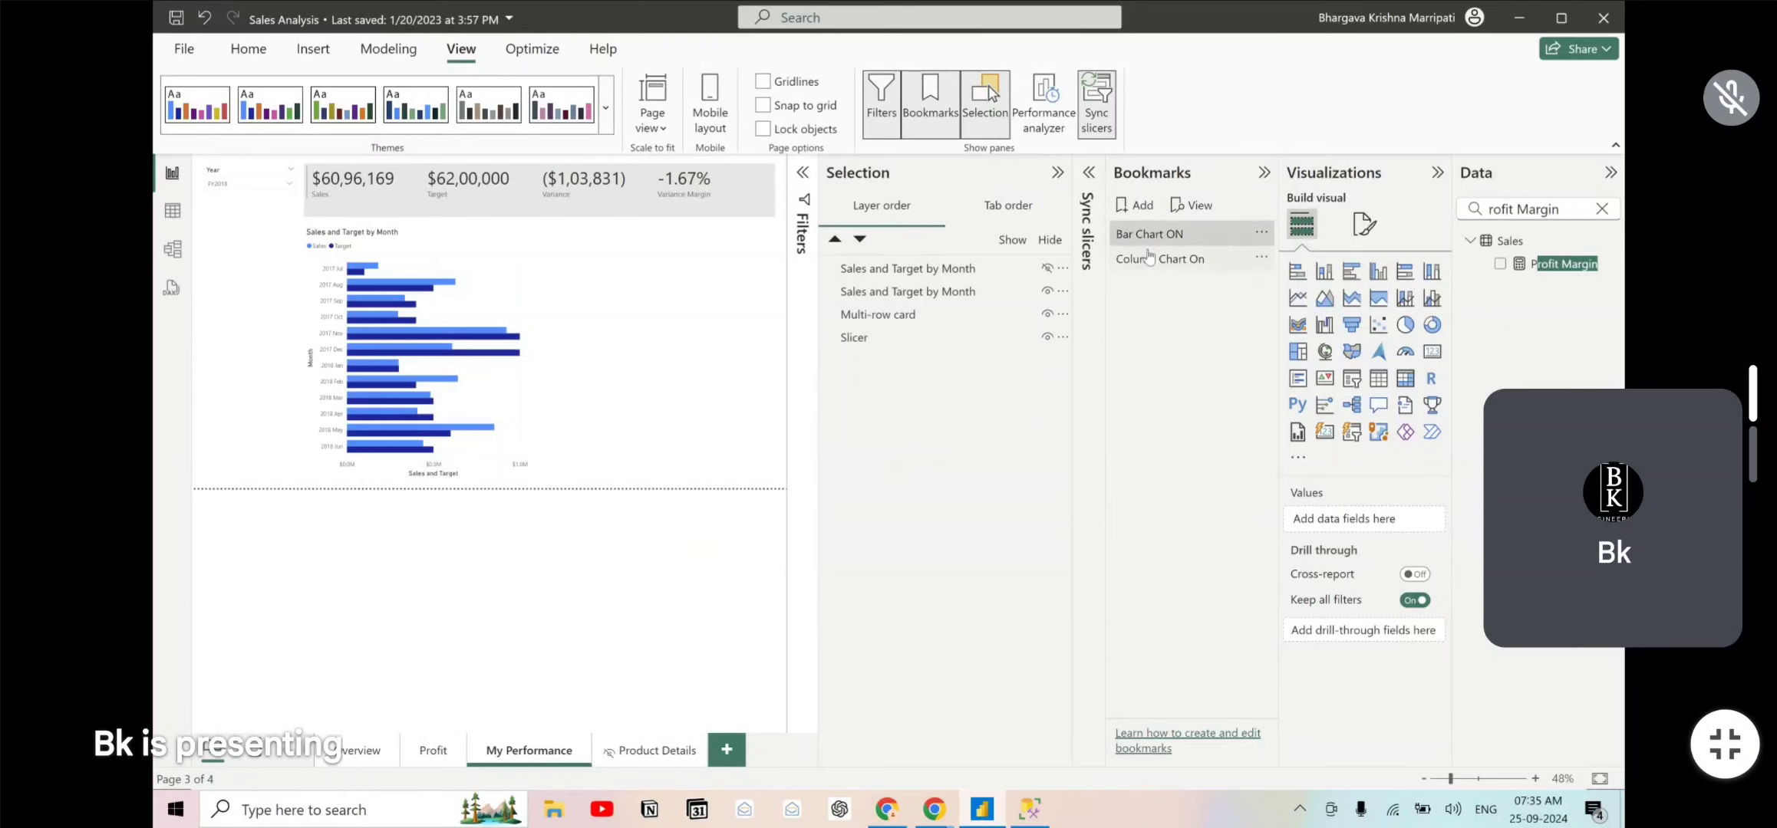
{"action": "left_click", "coordinate": [1148, 257]}
- Collapse the Selection pane and delete the surplus third bookmark, keeping only the two chart bookmarks
{"action": "left_click", "coordinate": [1140, 215]}
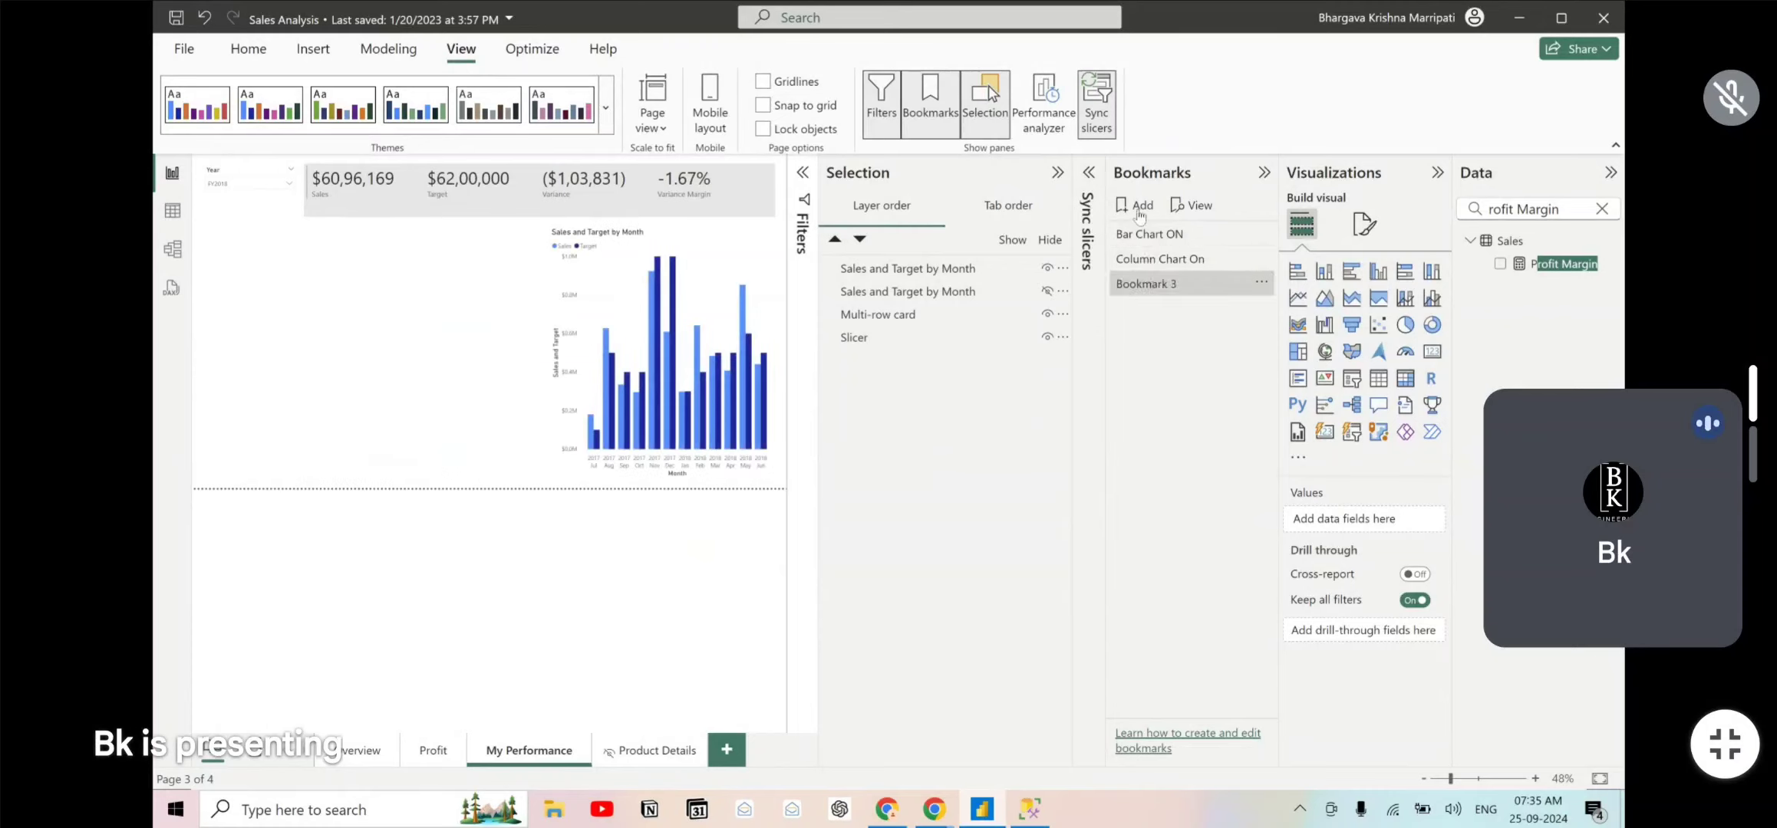
{"action": "left_click", "coordinate": [1057, 172]}
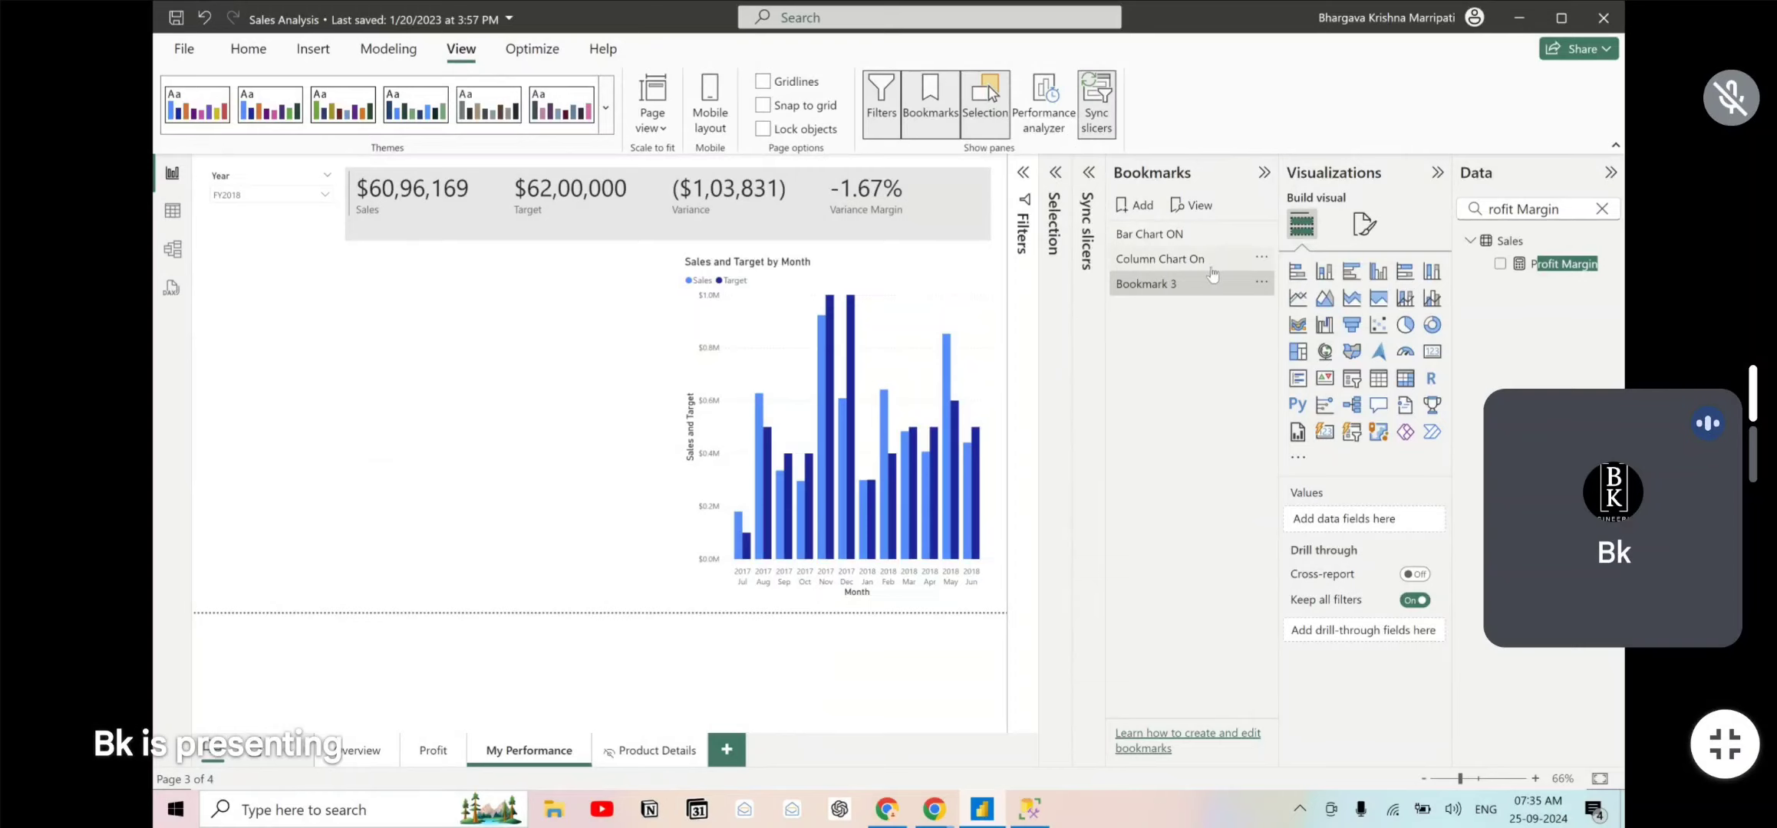
{"action": "left_click", "coordinate": [1262, 286]}
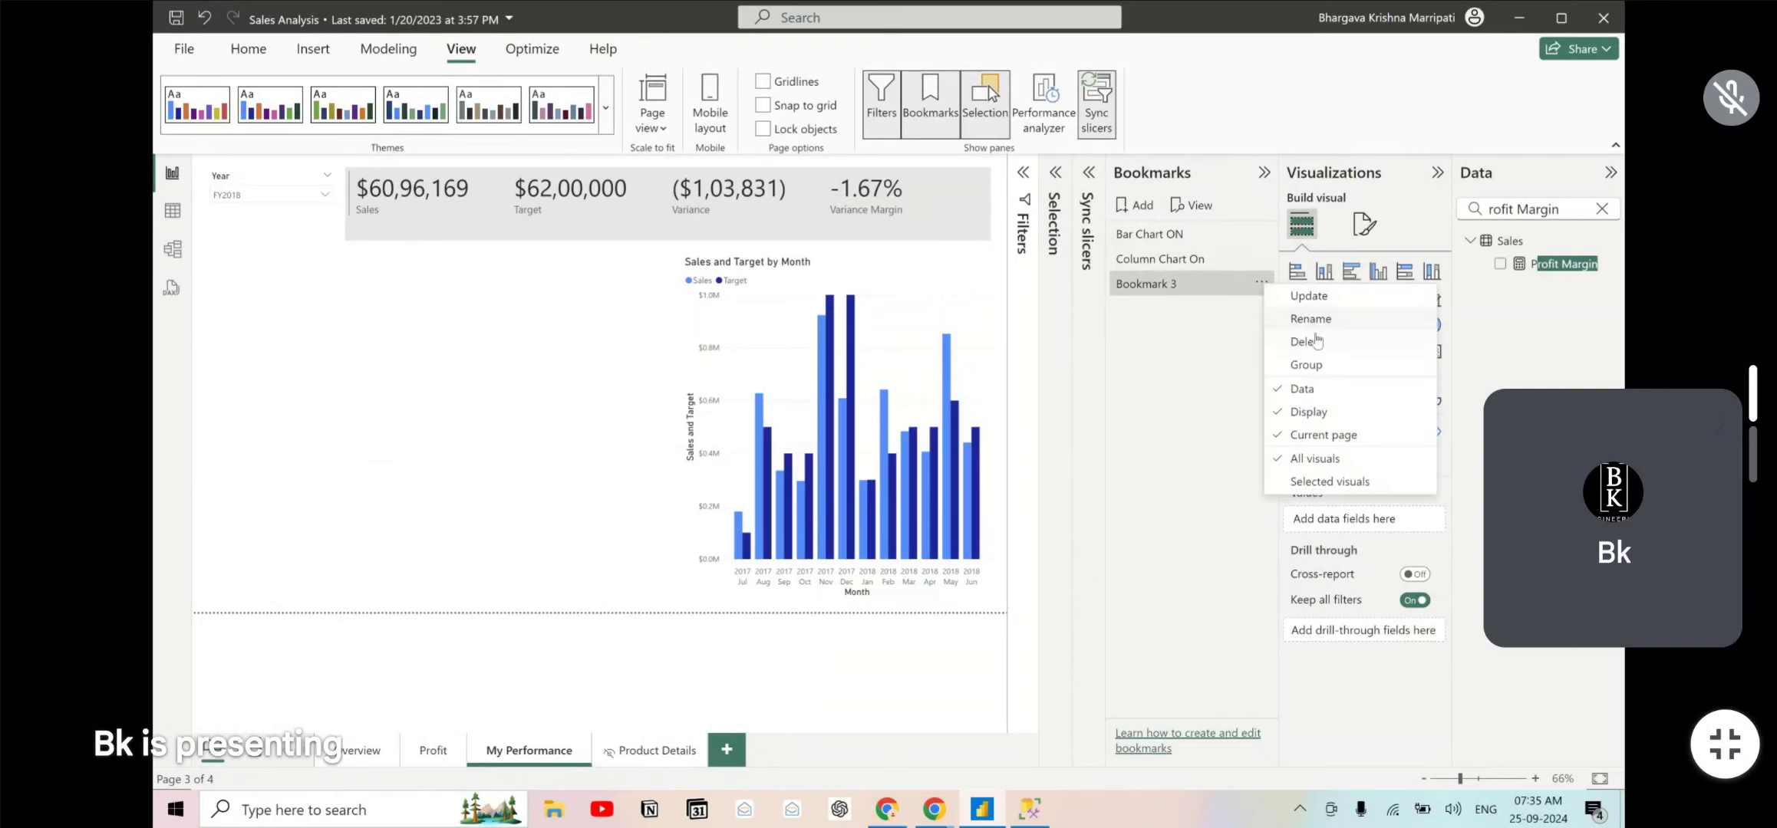
{"action": "left_click", "coordinate": [1318, 345]}
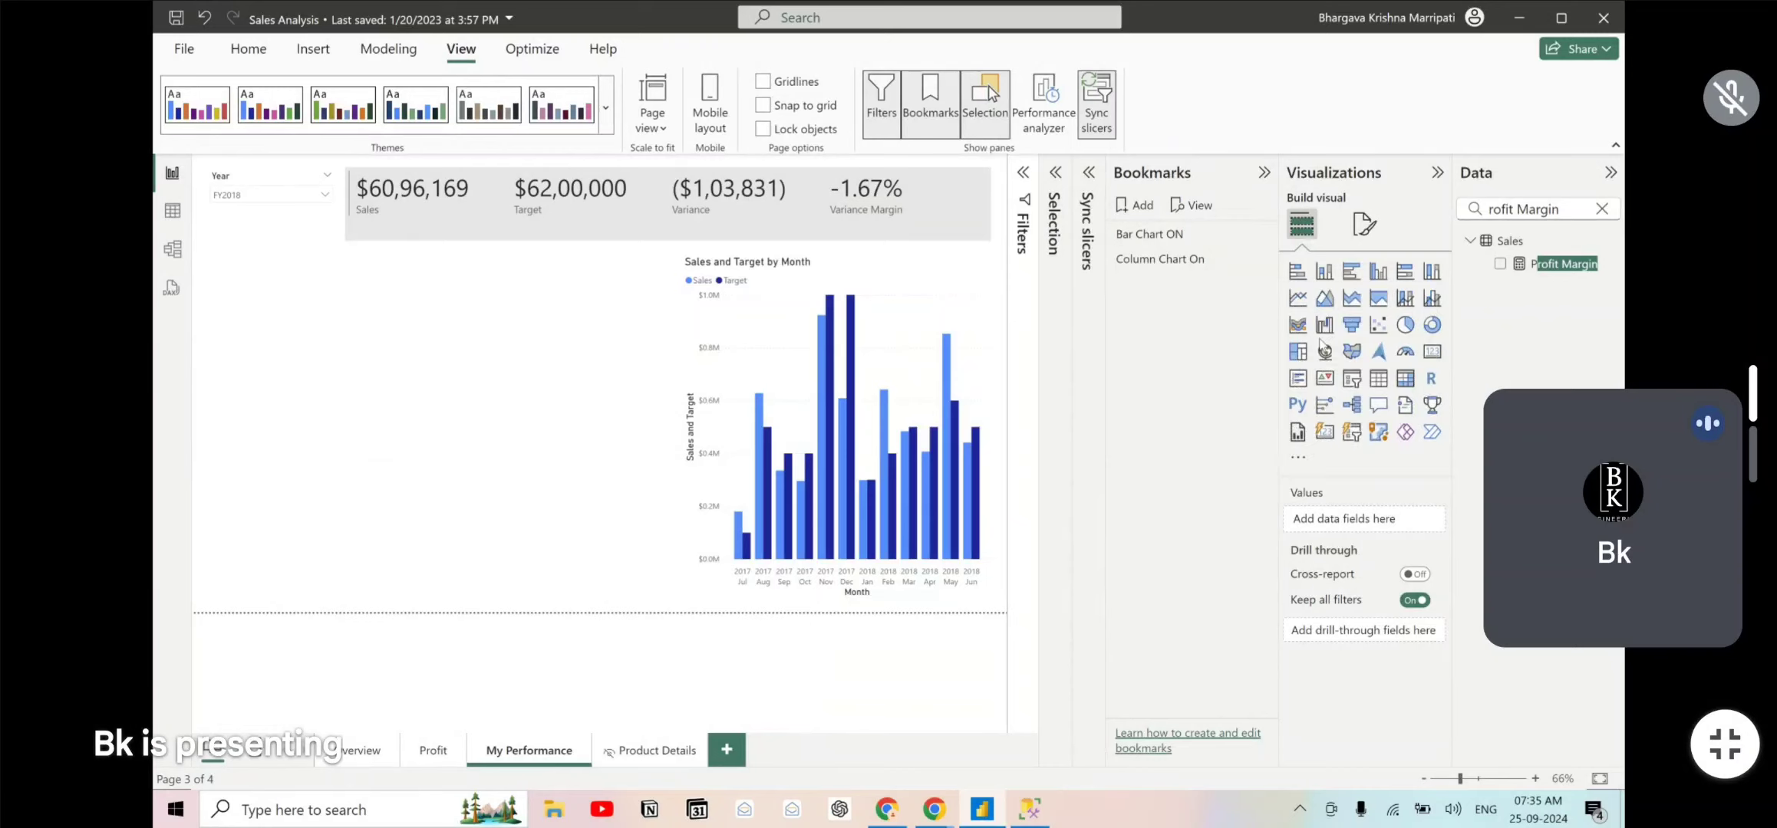
- Test the chart switching on the page by alternating between the Bar Chart ON and Column Chart On bookmarks several times
{"action": "left_click", "coordinate": [1182, 234]}
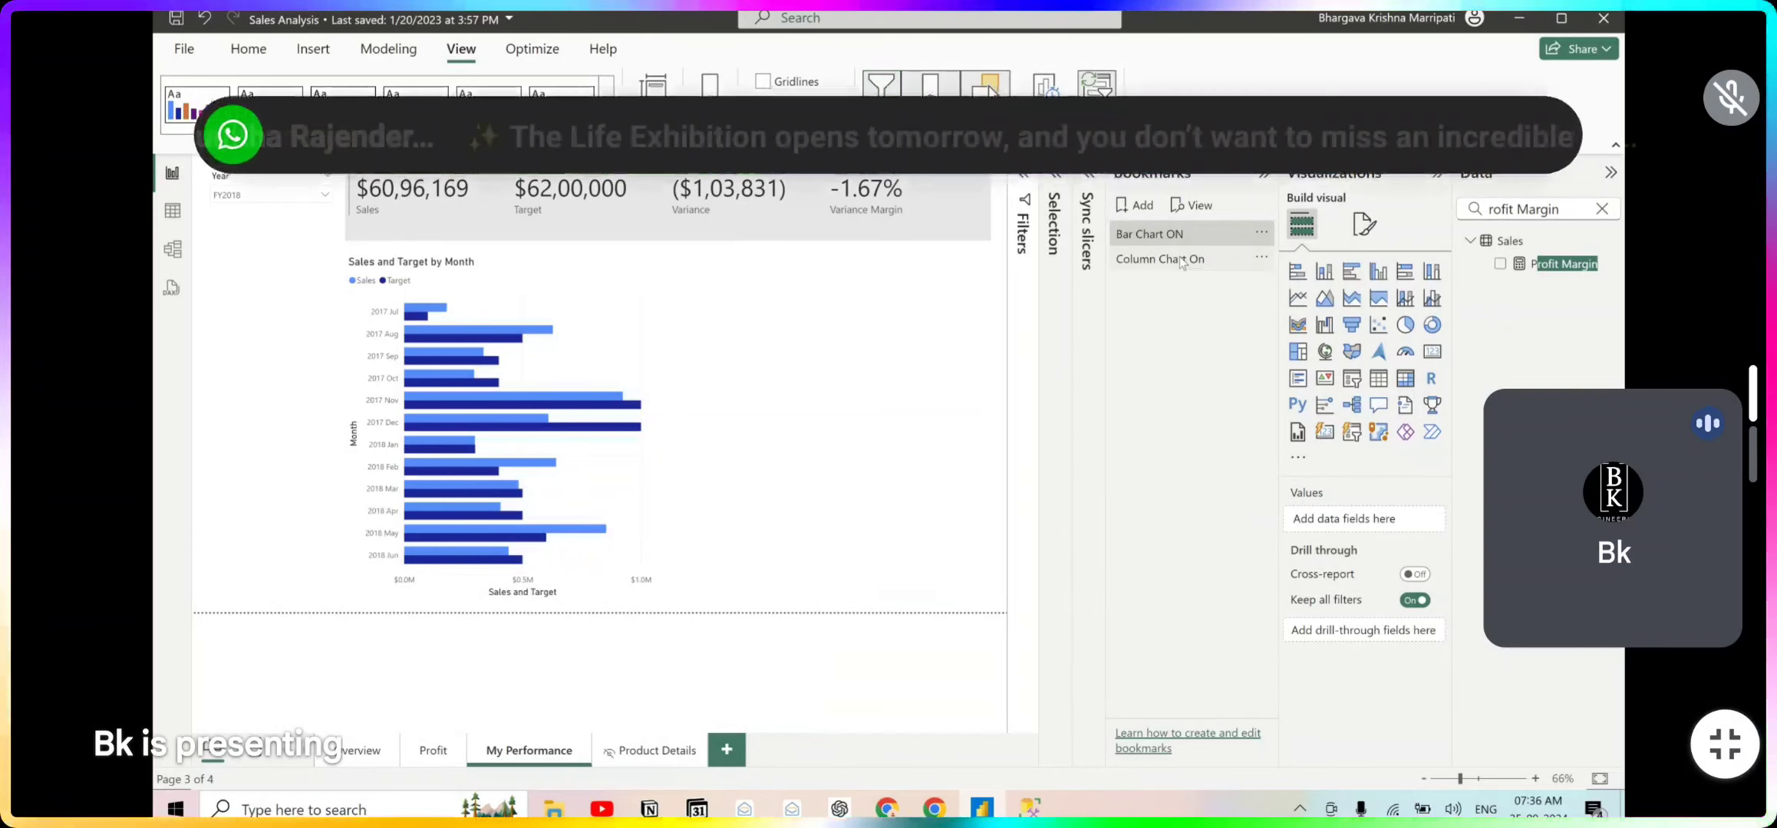
{"action": "left_click", "coordinate": [1172, 259]}
{"action": "left_click", "coordinate": [1169, 236]}
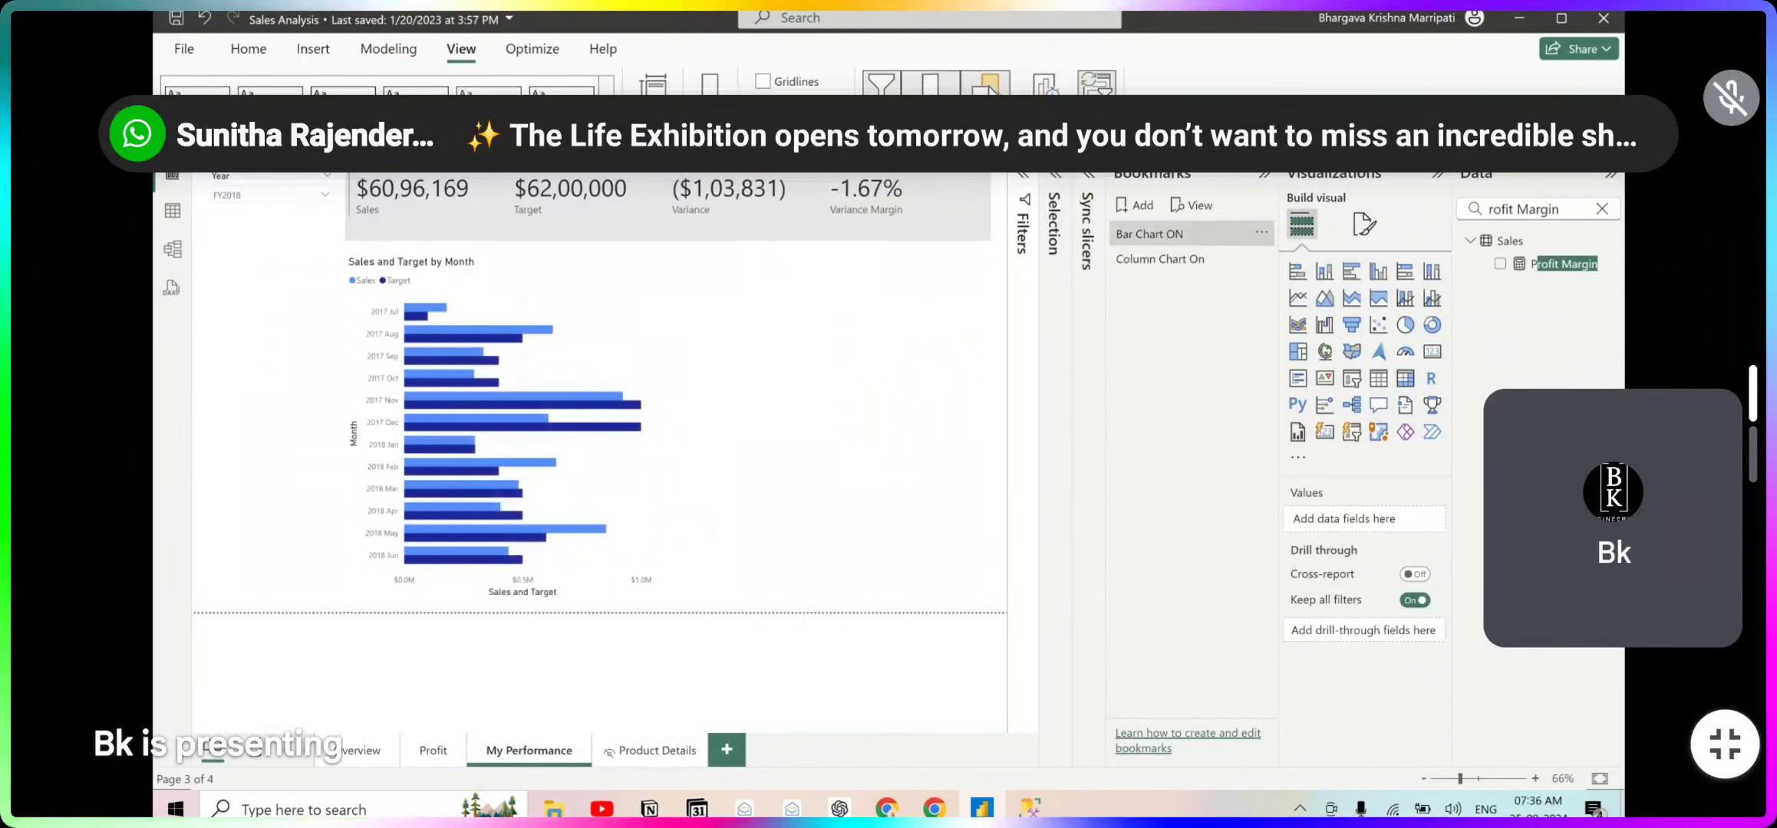
{"action": "left_click", "coordinate": [1256, 178]}
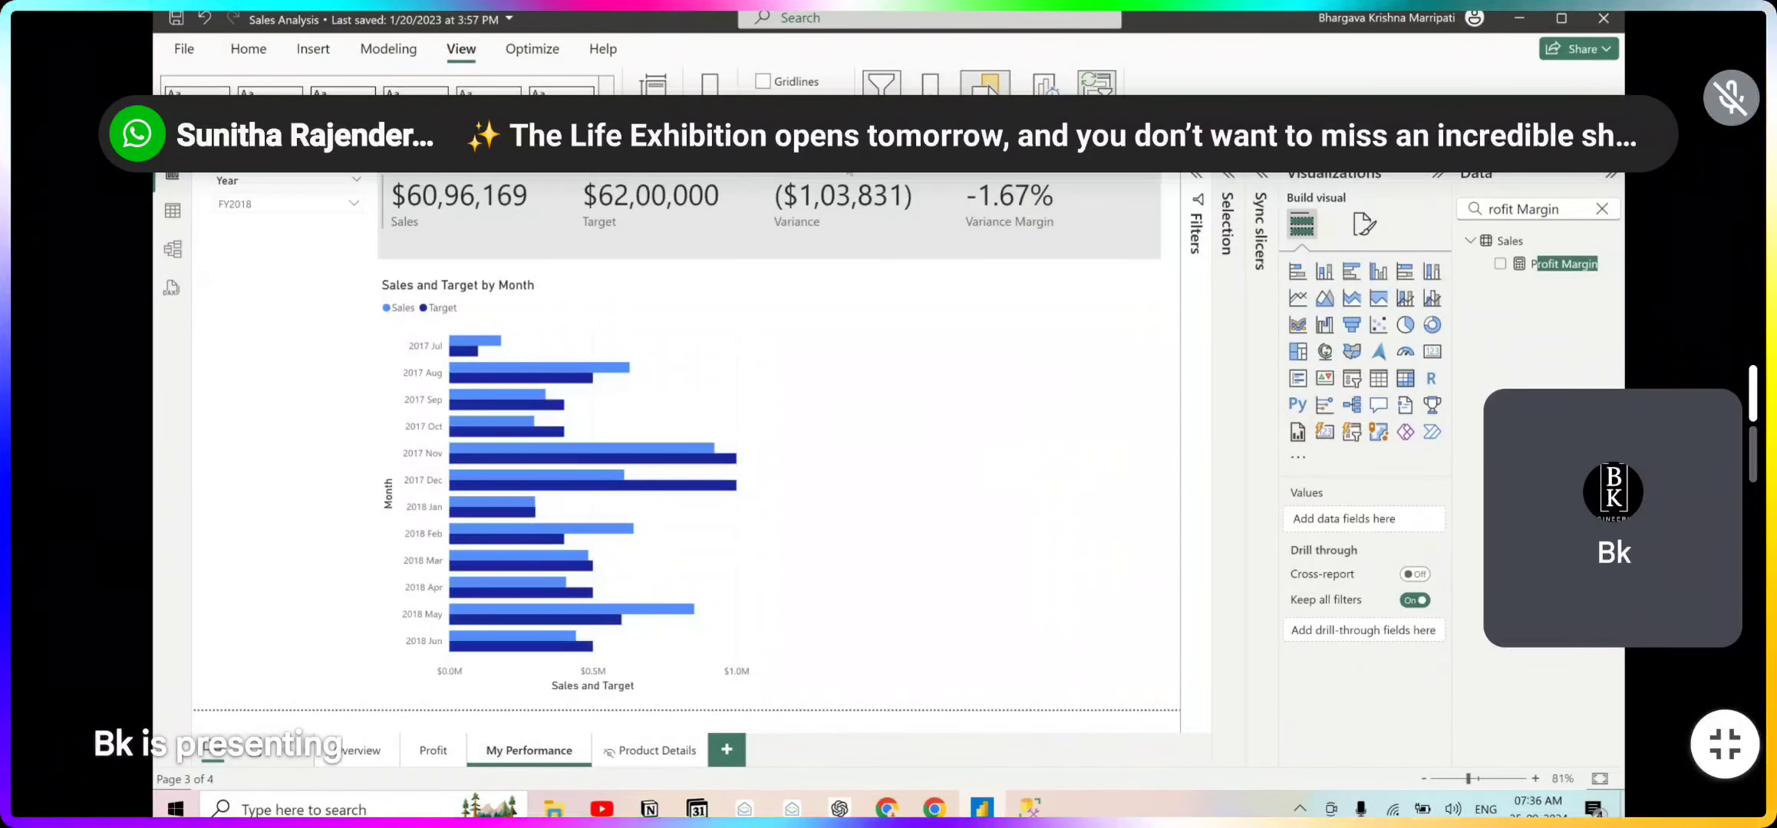
{"action": "left_click", "coordinate": [930, 104]}
{"action": "left_click", "coordinate": [1197, 260]}
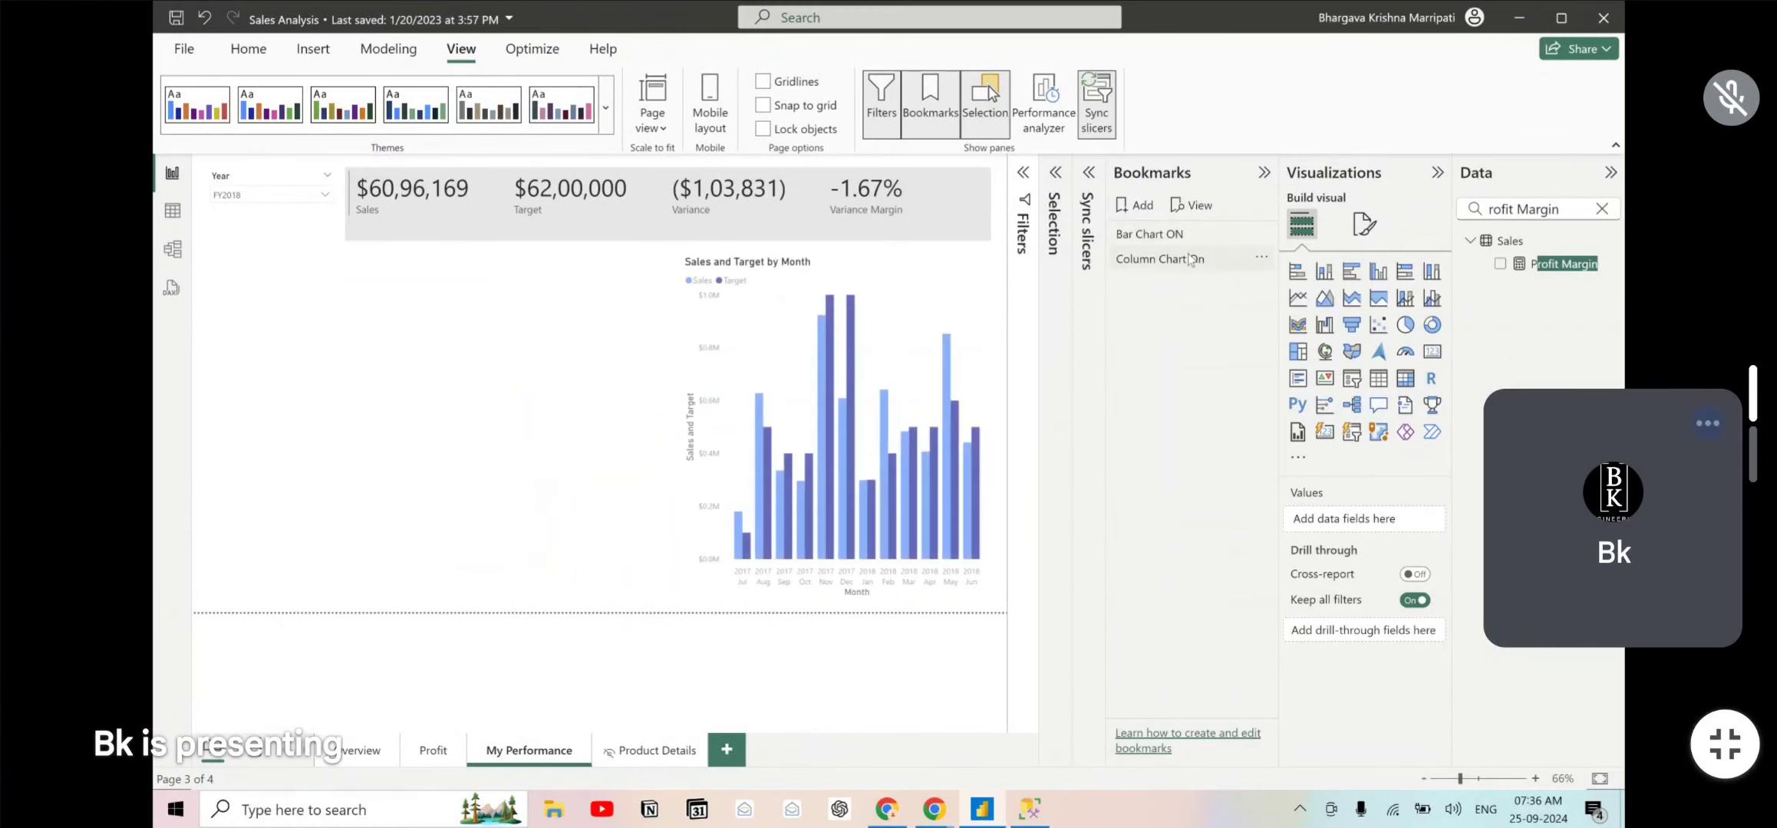
{"action": "left_click", "coordinate": [1166, 238]}
{"action": "left_click", "coordinate": [1162, 259]}
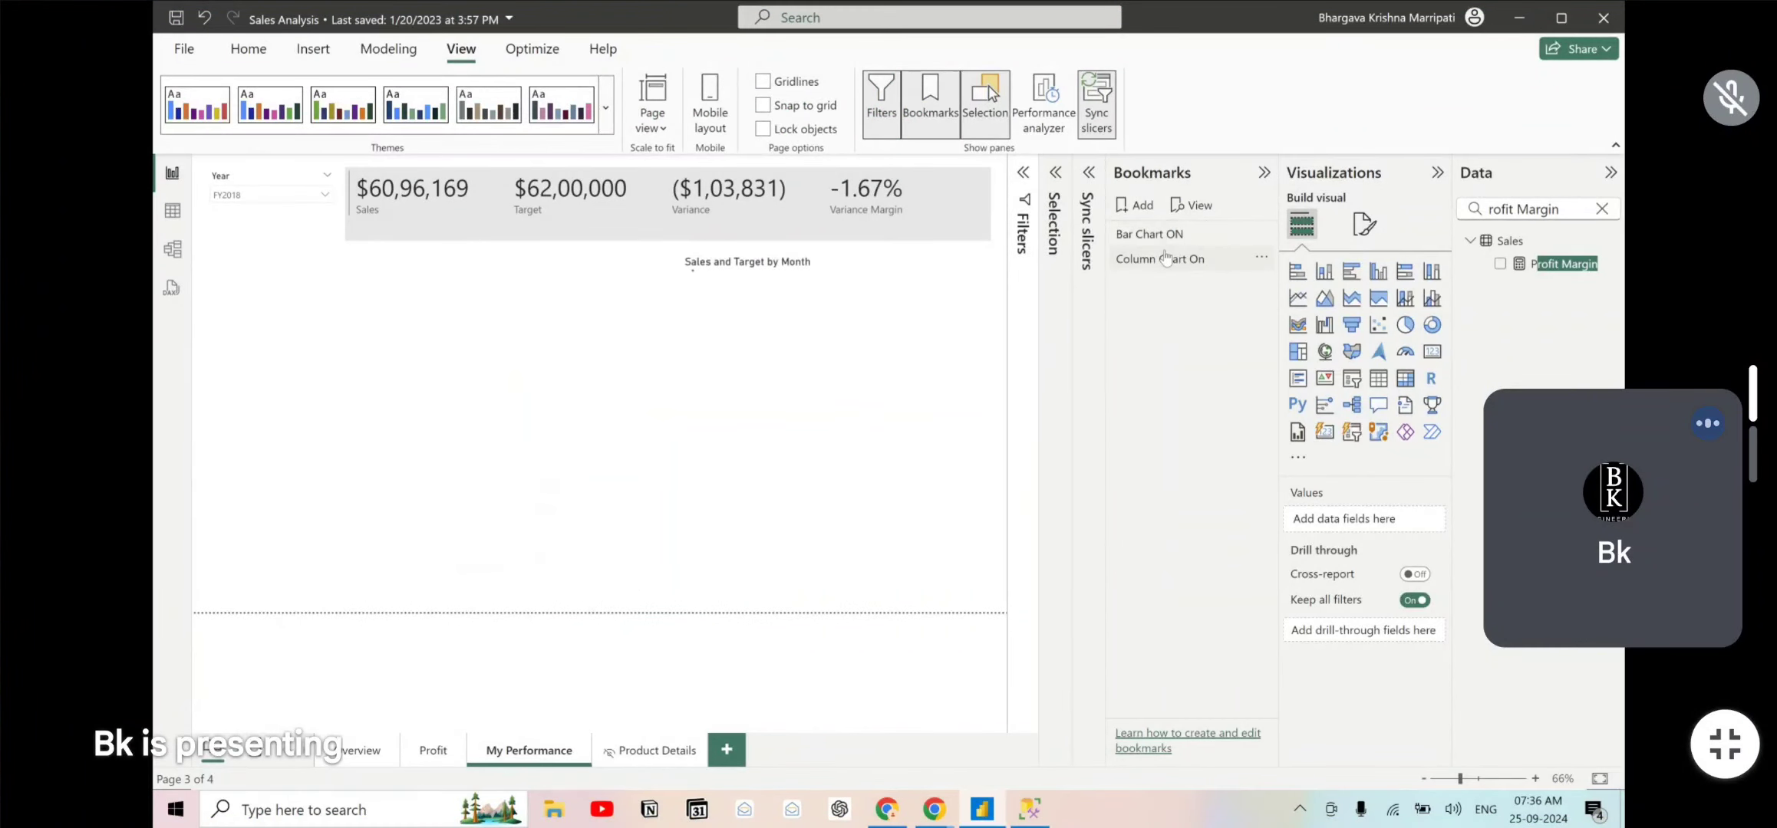
{"action": "left_click", "coordinate": [1185, 206]}
{"action": "left_click", "coordinate": [1185, 206]}
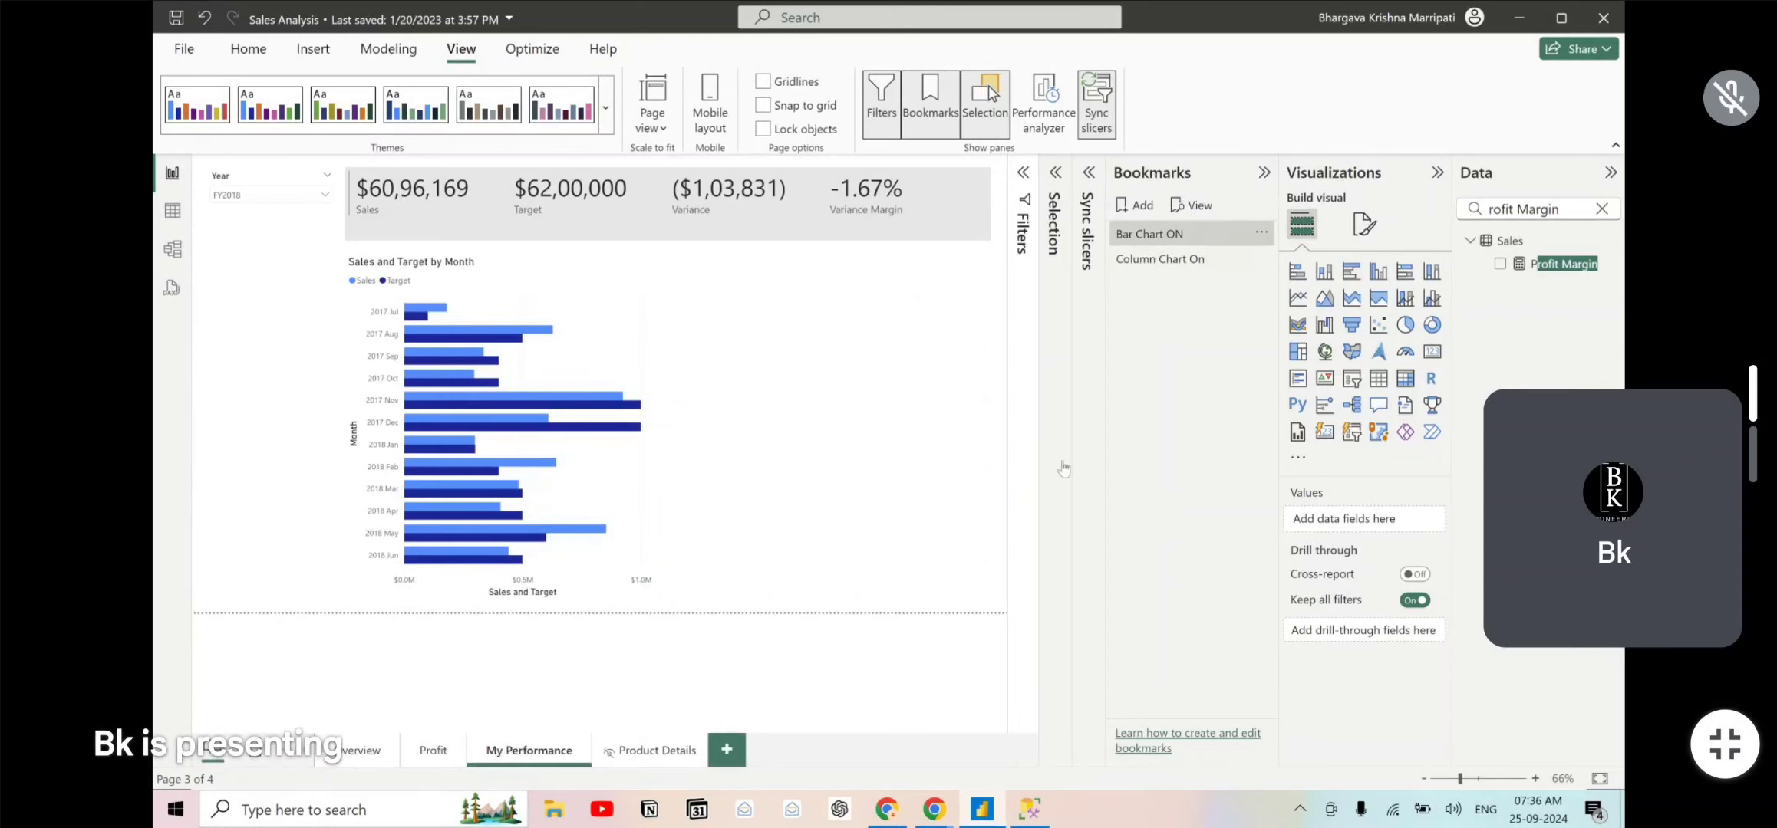
- Switch to the lab instructions on GitHub and read steps 9 to 12 on the second bookmark and showing the hidden visual
{"action": "key", "text": "alt+Tab"}
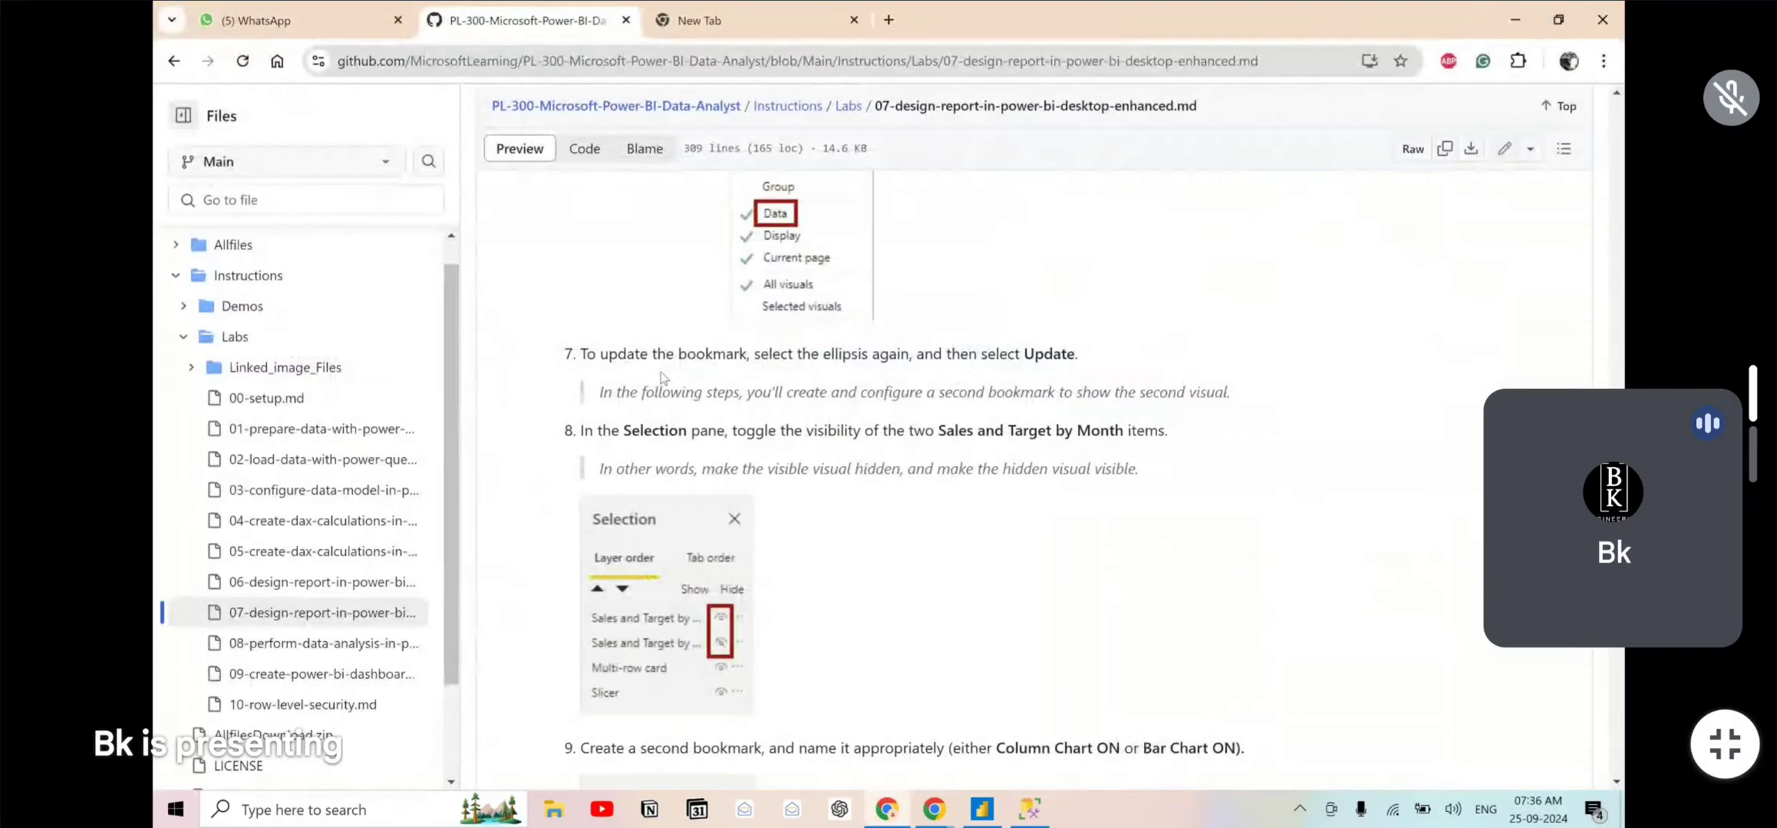
{"action": "scroll", "coordinate": [817, 470], "scroll_direction": "down", "scroll_amount": 2}
{"action": "scroll", "coordinate": [817, 470], "scroll_direction": "down", "scroll_amount": 5}
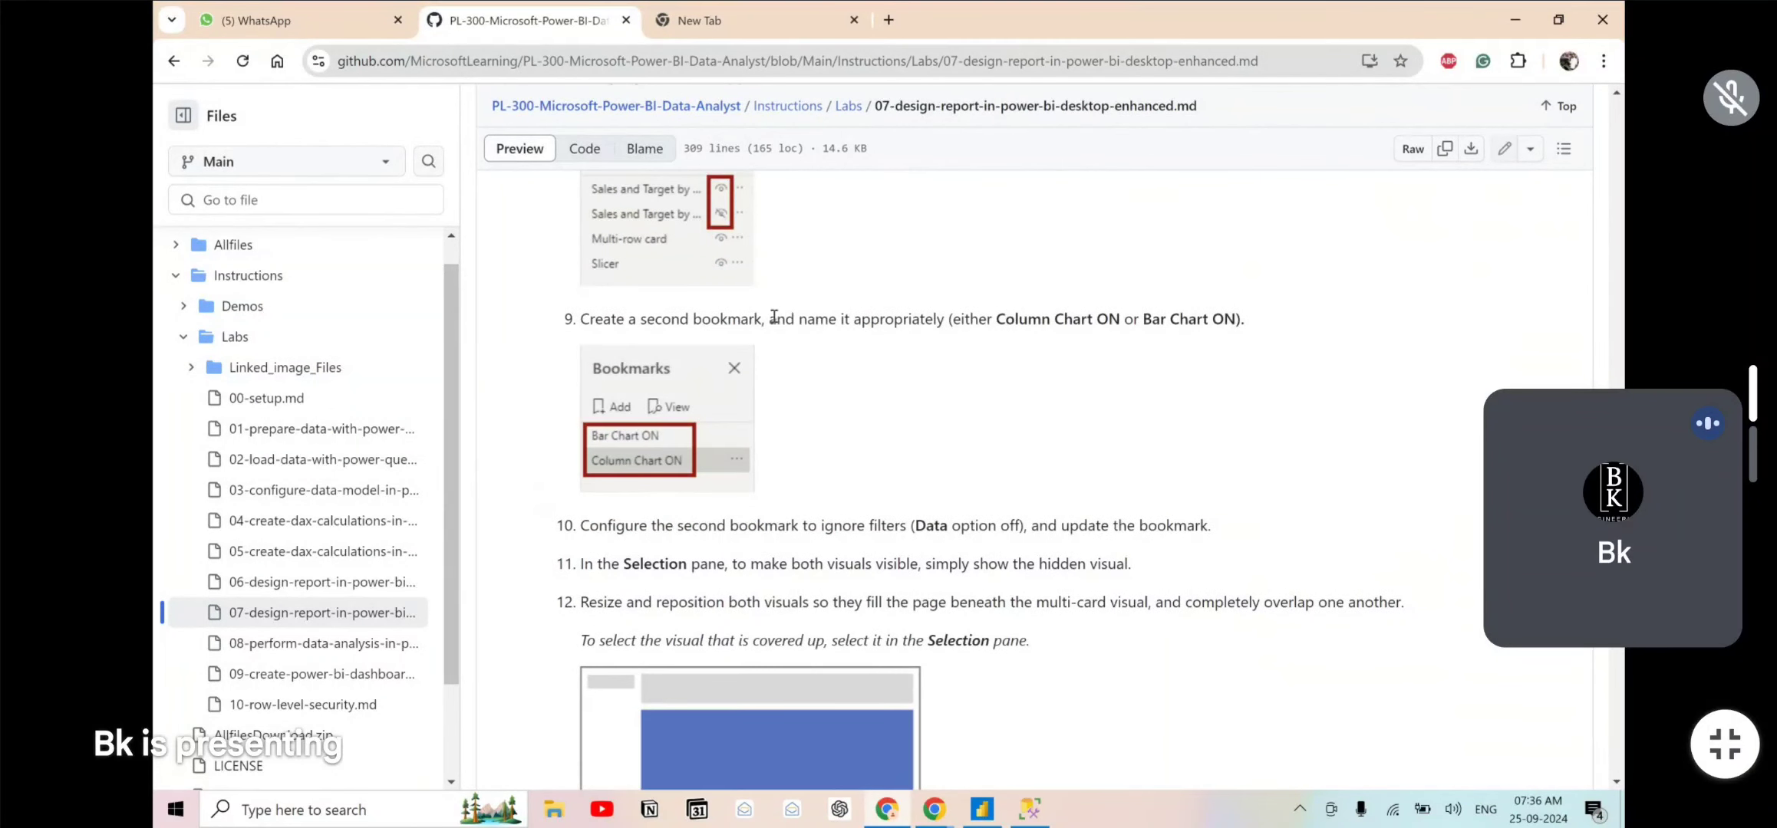
{"action": "left_click_drag", "start_coordinate": [808, 318], "coordinate": [1249, 327]}
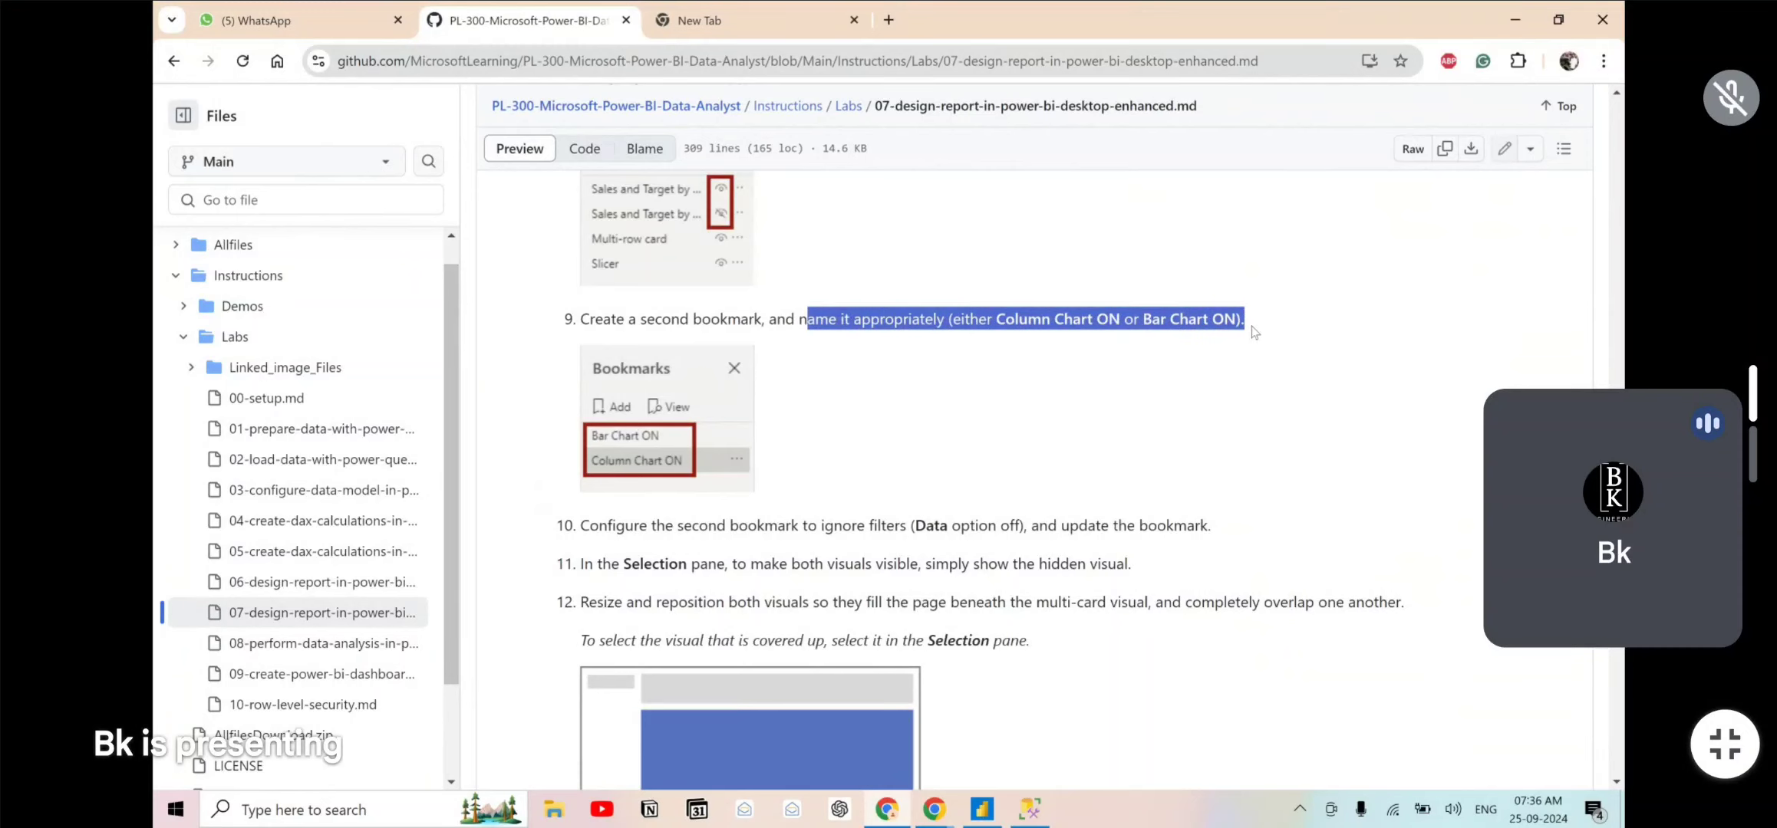
{"action": "triple_click", "coordinate": [1250, 326]}
{"action": "scroll", "coordinate": [1255, 331], "scroll_direction": "down", "scroll_amount": 2}
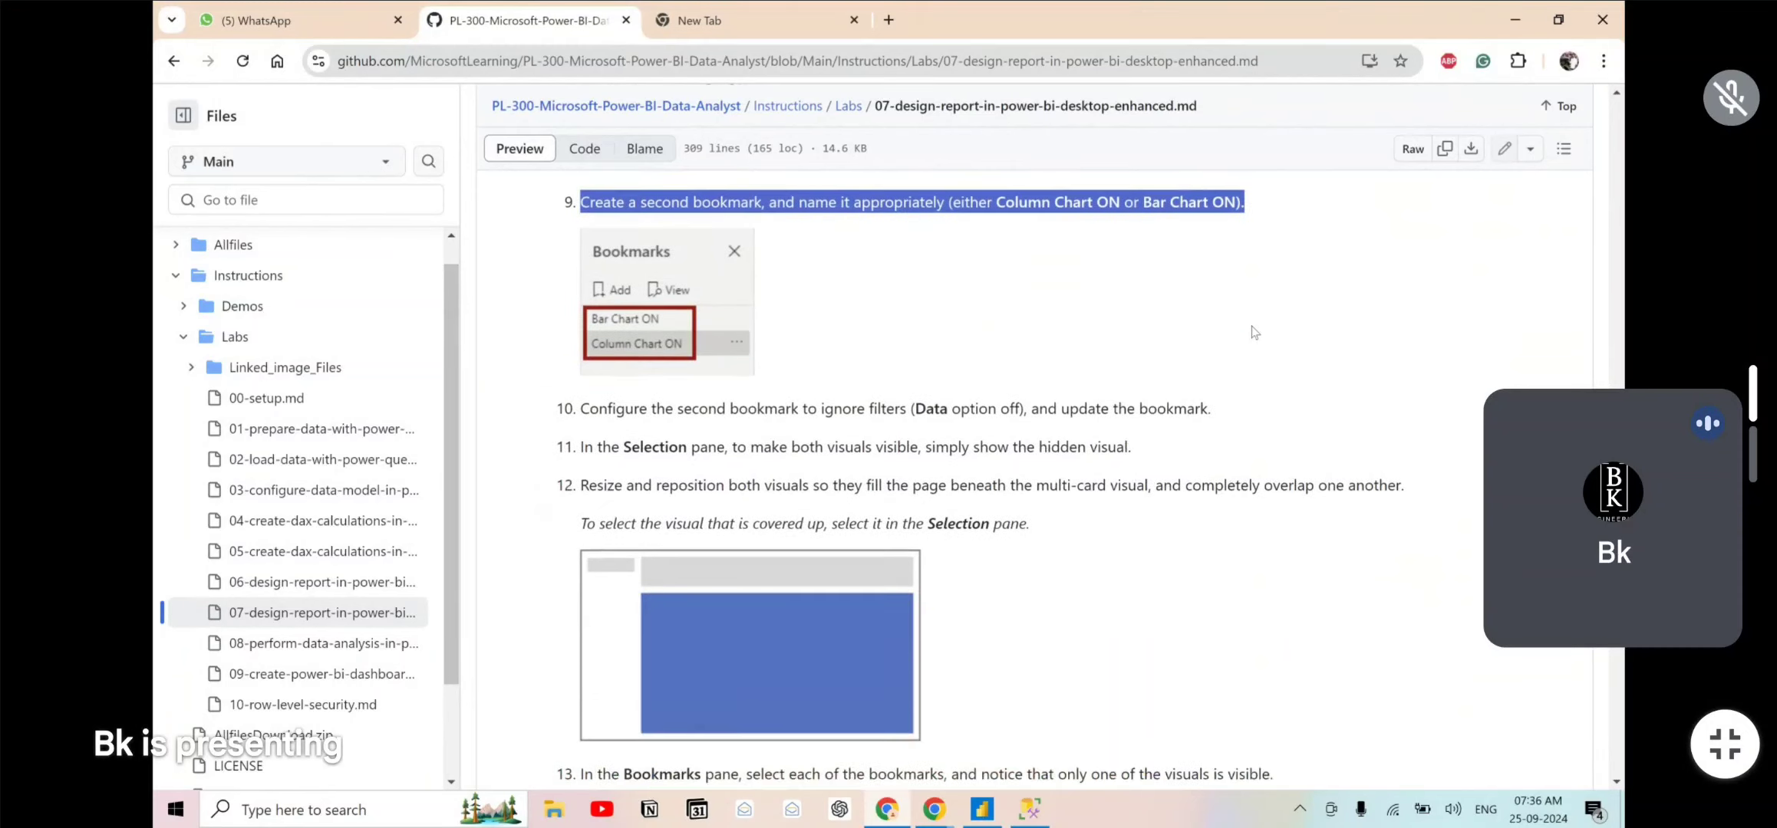
{"action": "left_click_drag", "start_coordinate": [691, 426], "coordinate": [728, 395]}
{"action": "left_click", "coordinate": [727, 395]}
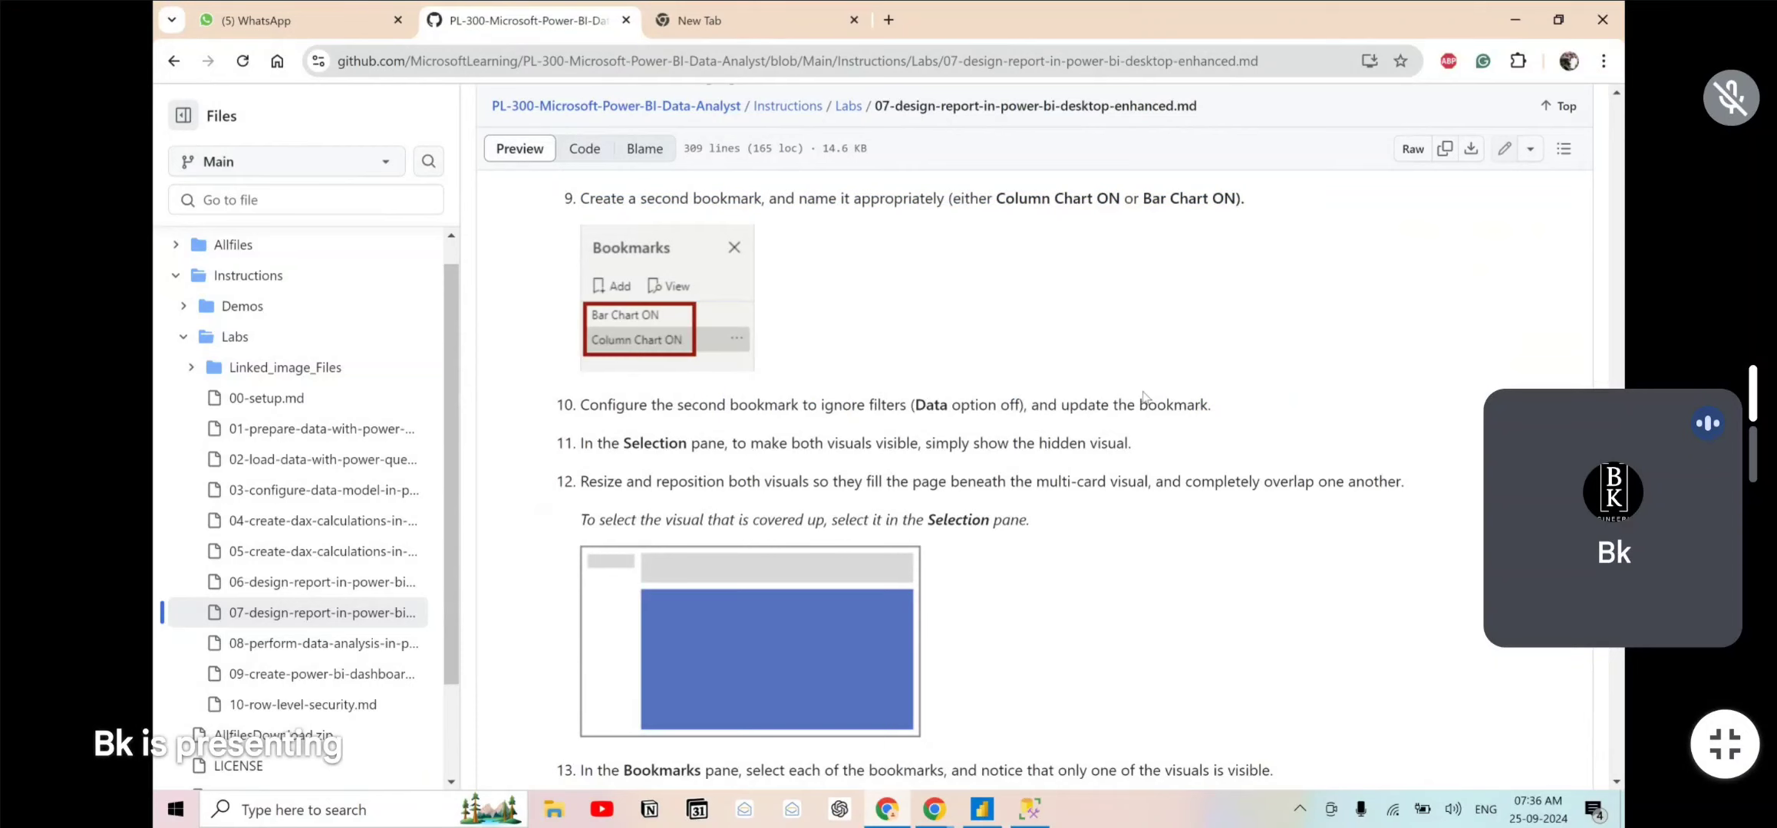
{"action": "scroll", "coordinate": [1143, 396], "scroll_direction": "down", "scroll_amount": 1}
{"action": "left_click_drag", "start_coordinate": [582, 357], "coordinate": [1154, 369]}
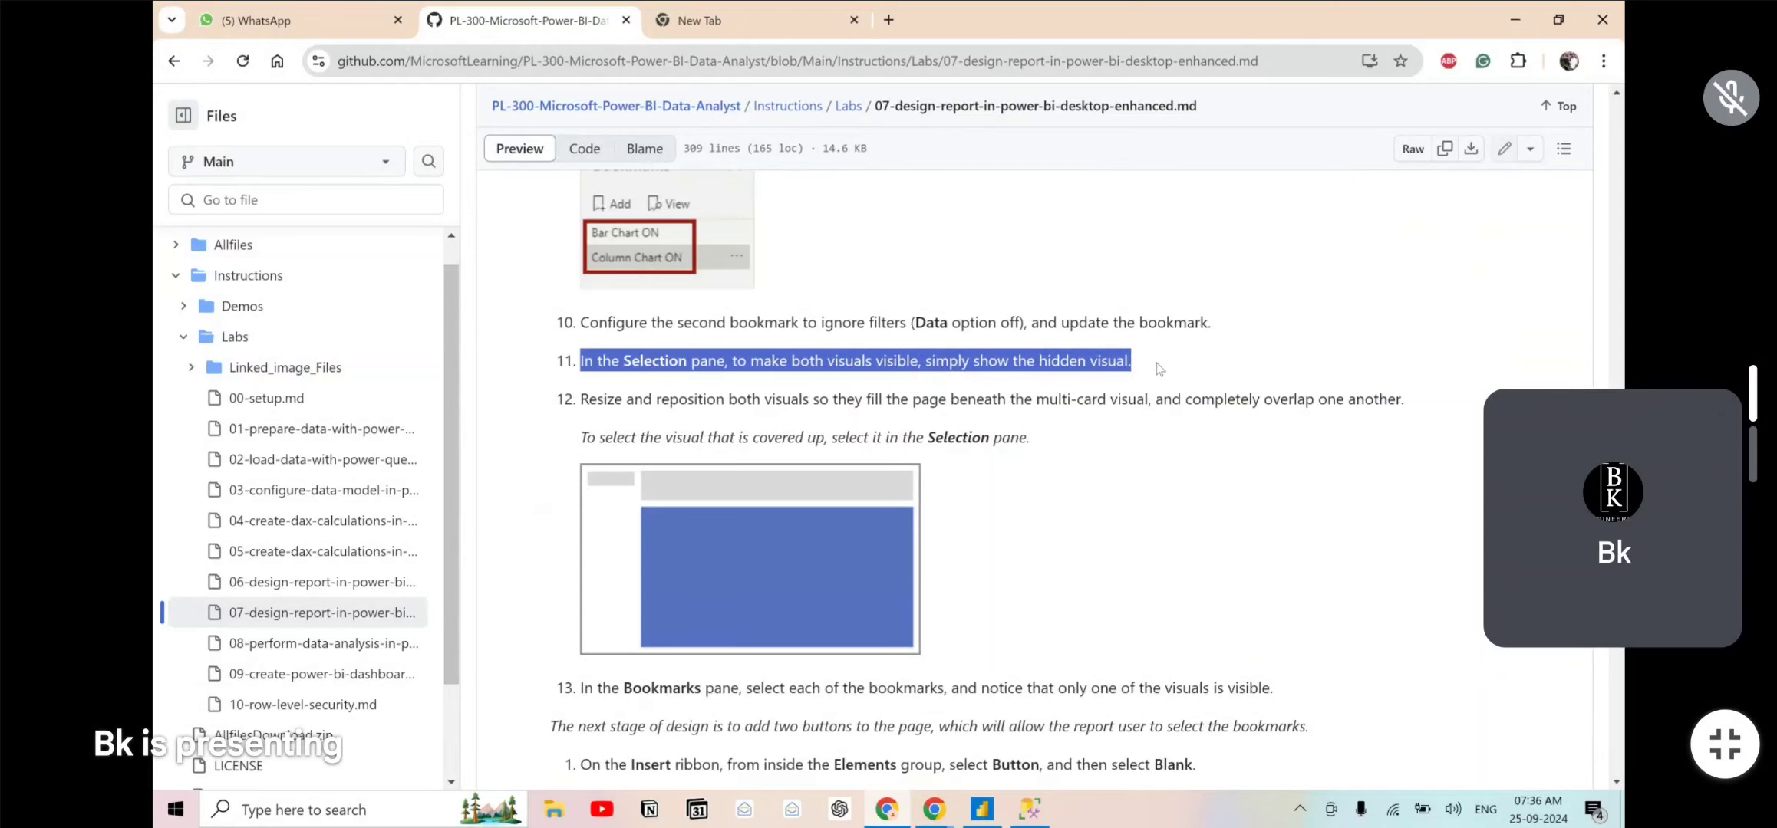
- Return to the Power BI report and make the hidden column chart visible so both Sales and Target by Month visuals show
{"action": "key", "text": "alt+Tab"}
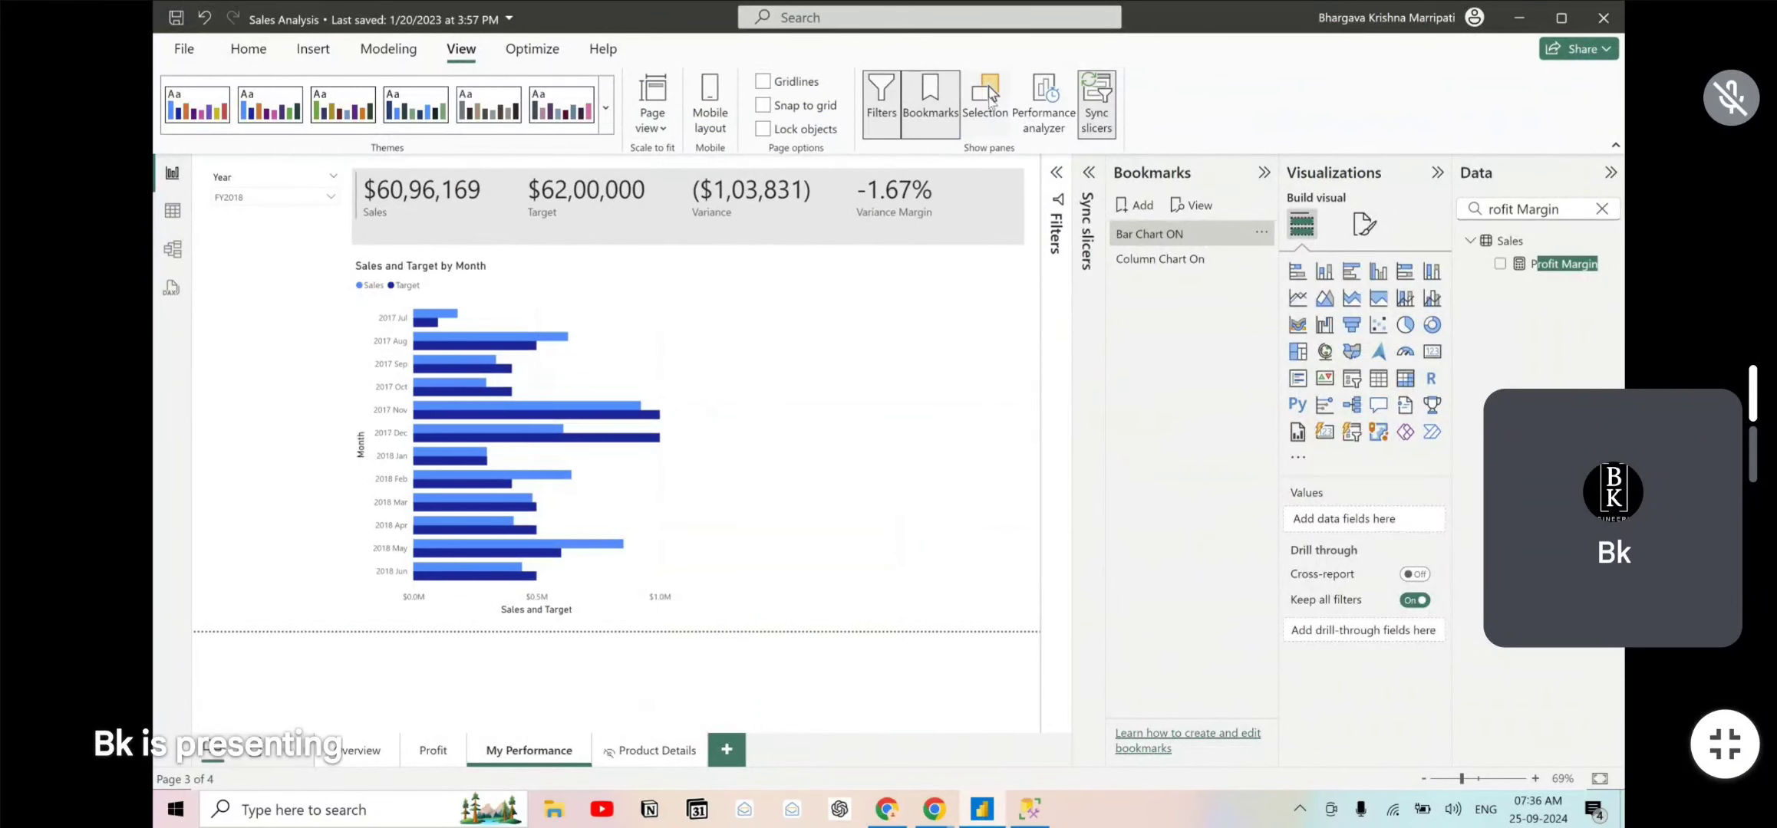
{"action": "left_click", "coordinate": [924, 103]}
{"action": "left_click", "coordinate": [989, 123]}
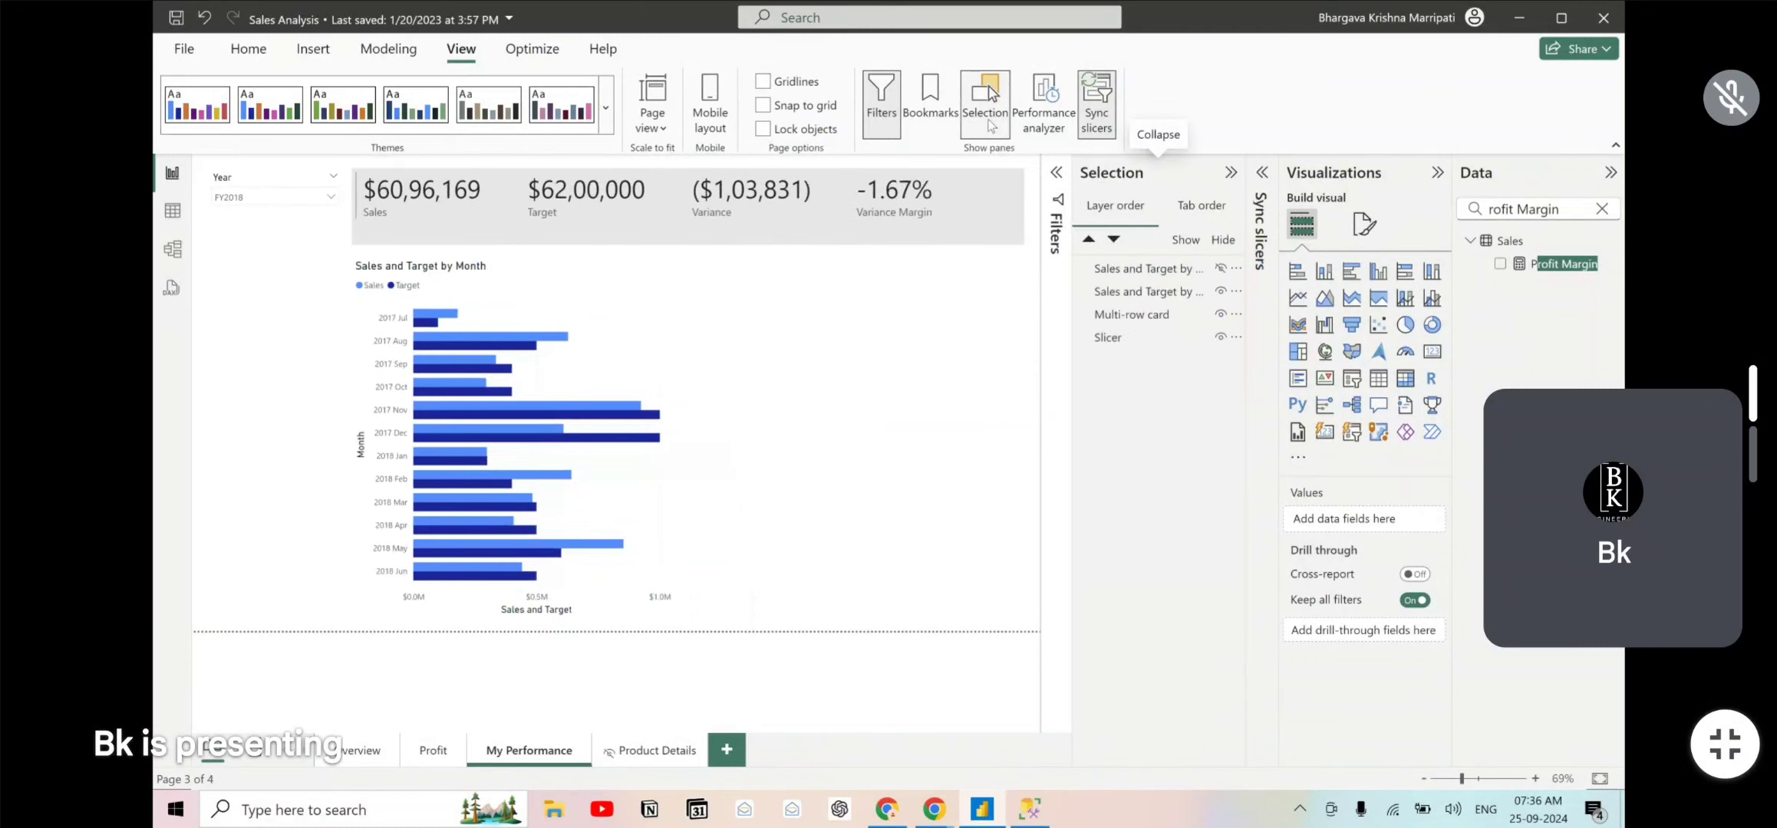
{"action": "left_click", "coordinate": [1220, 268]}
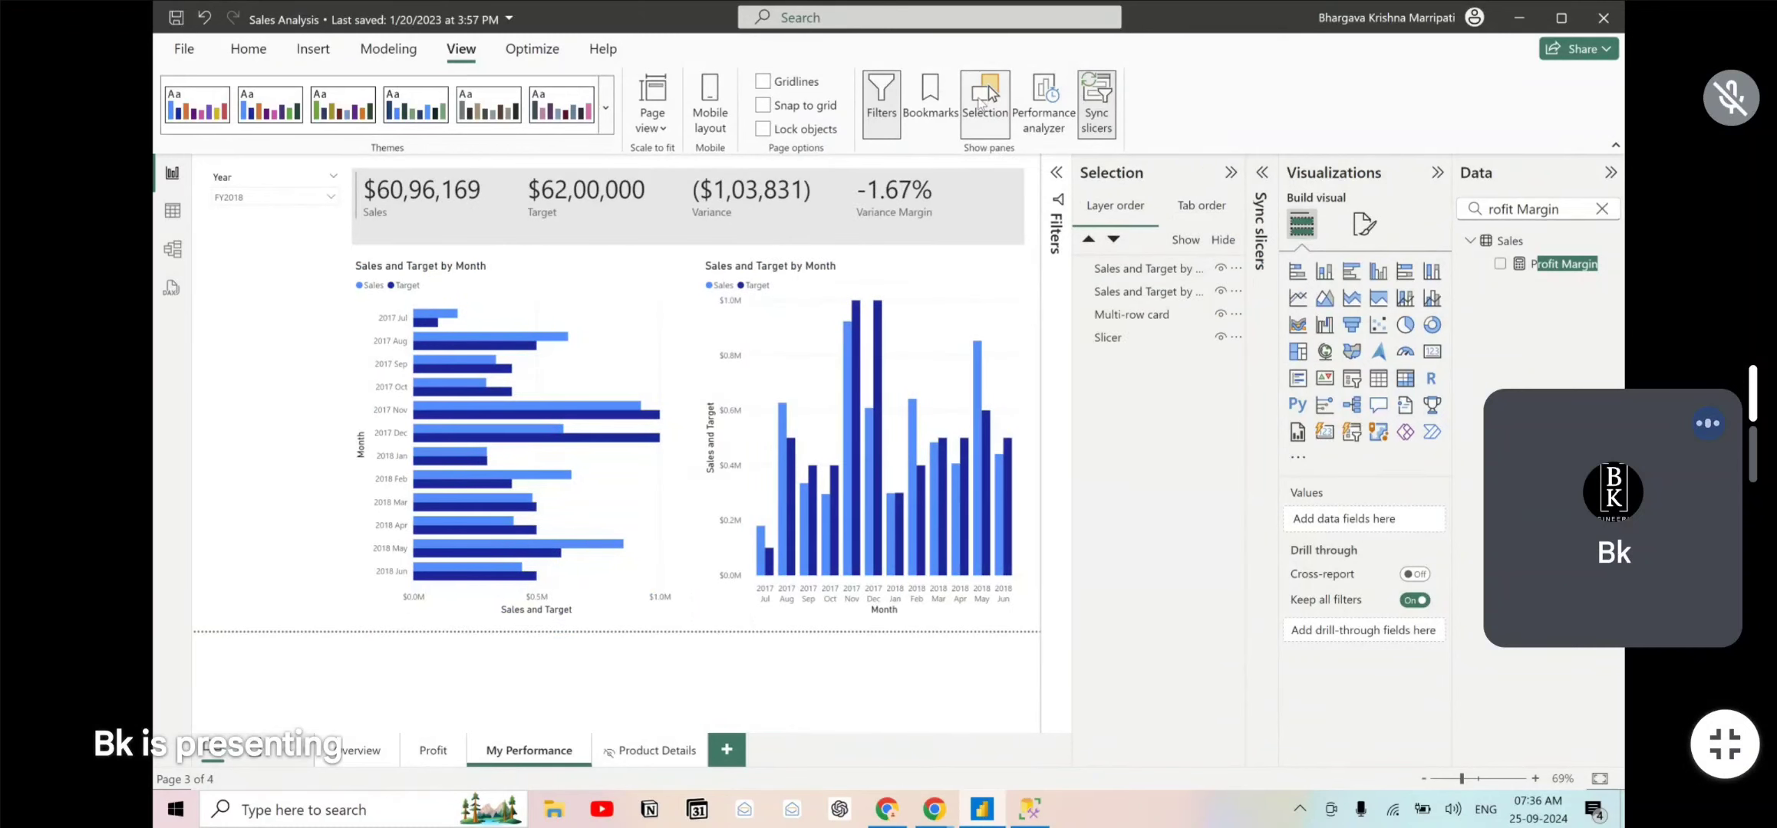
{"action": "left_click", "coordinate": [982, 115]}
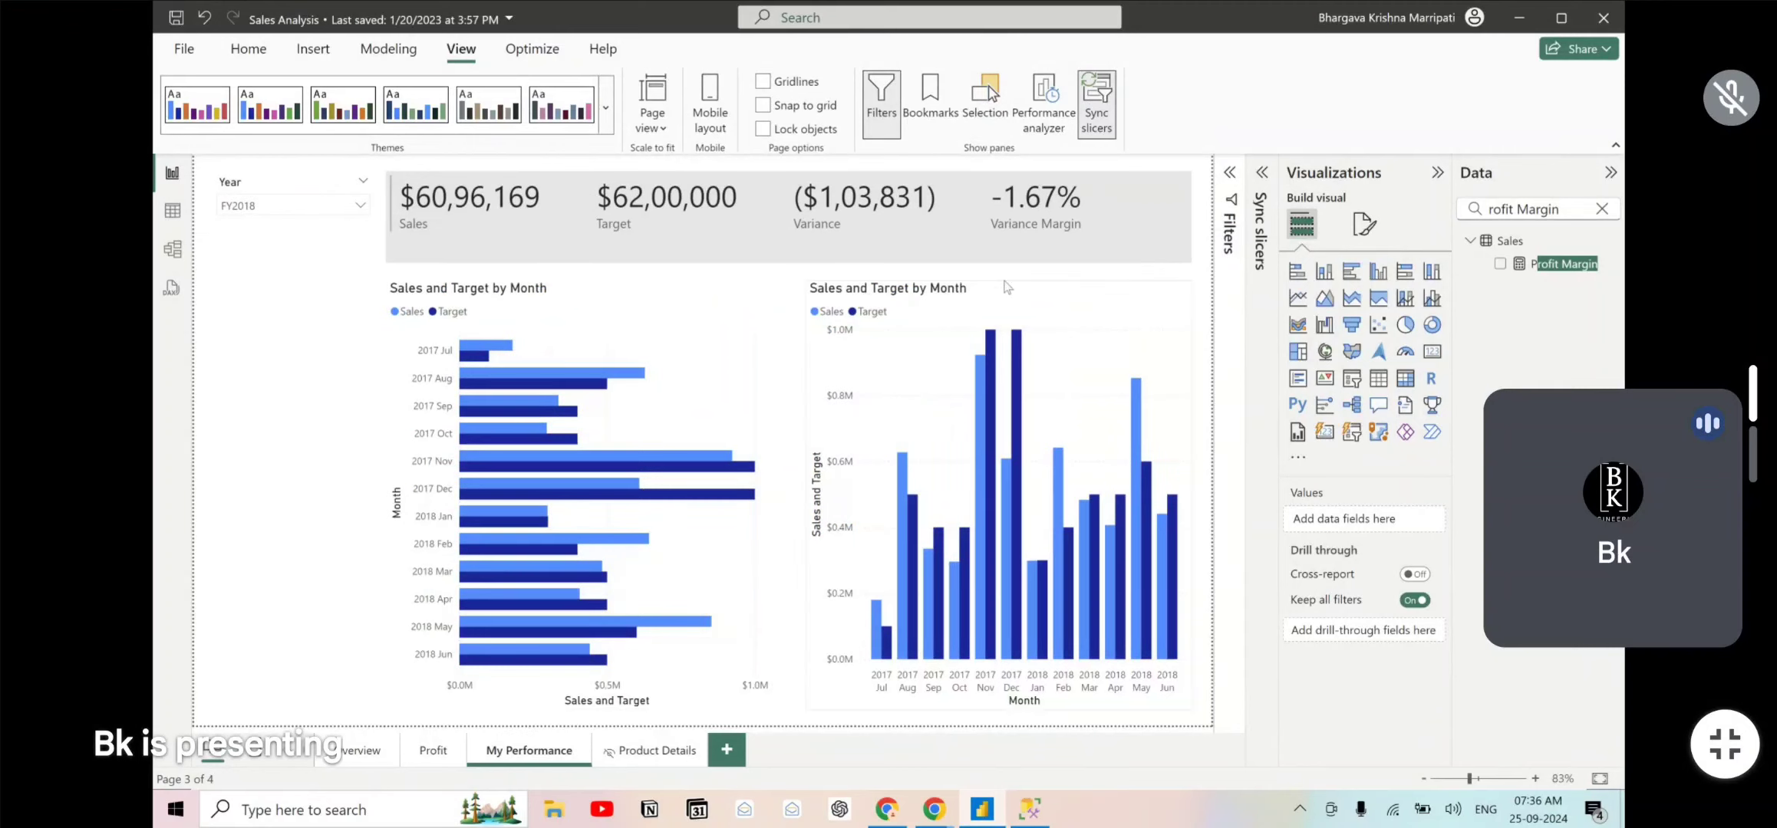
{"action": "left_click", "coordinate": [921, 100]}
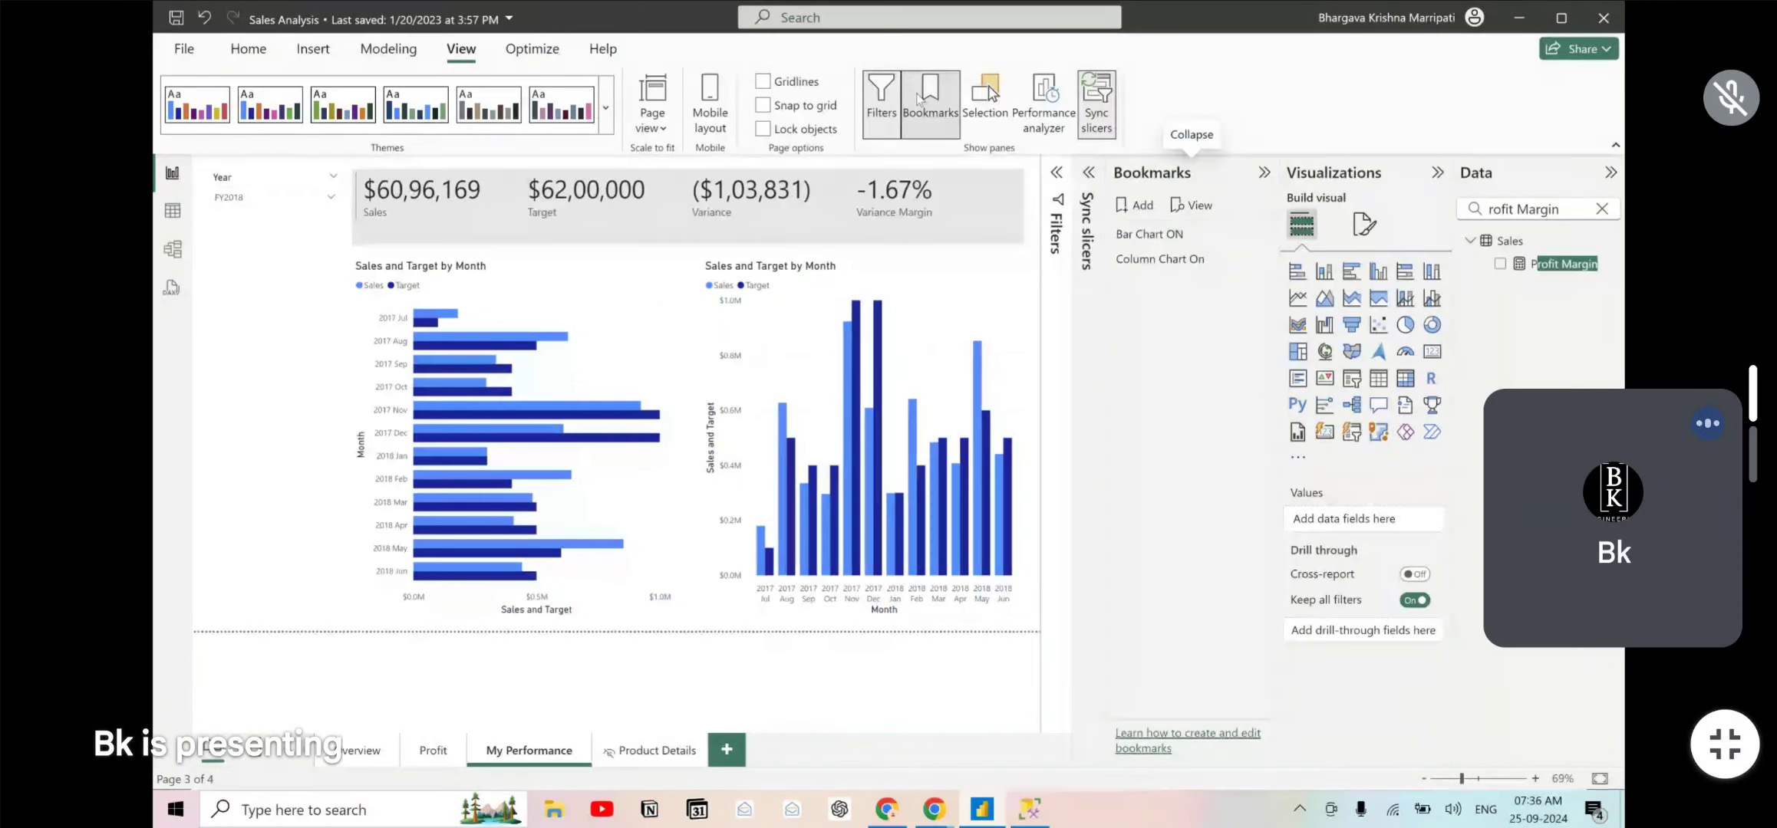
{"action": "left_click", "coordinate": [919, 98]}
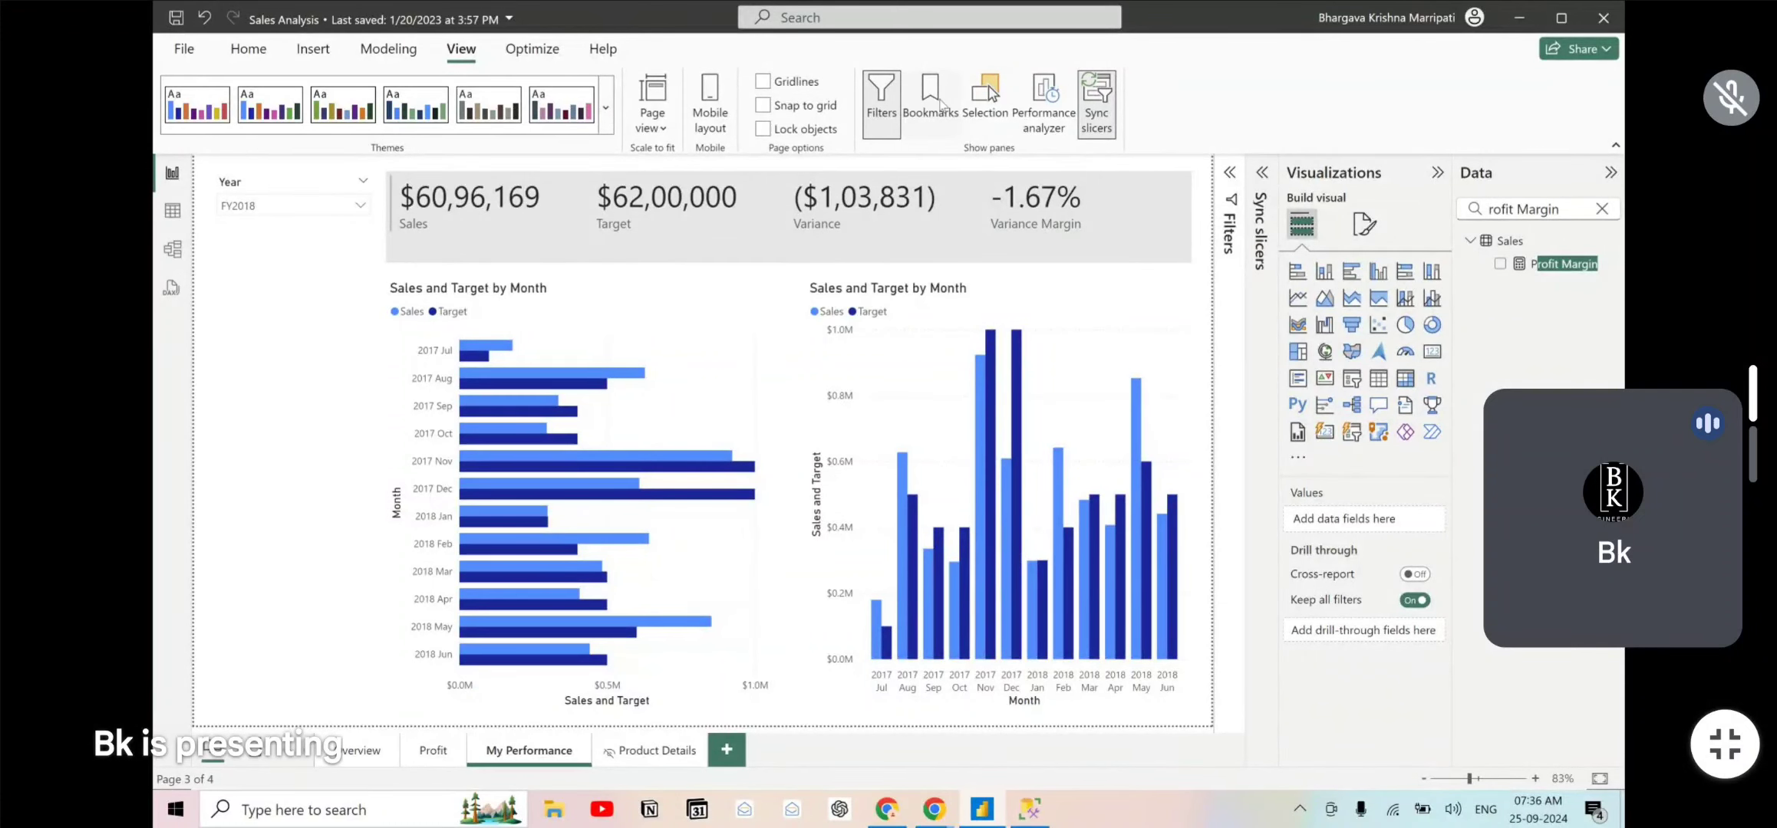
{"action": "left_click", "coordinate": [940, 105]}
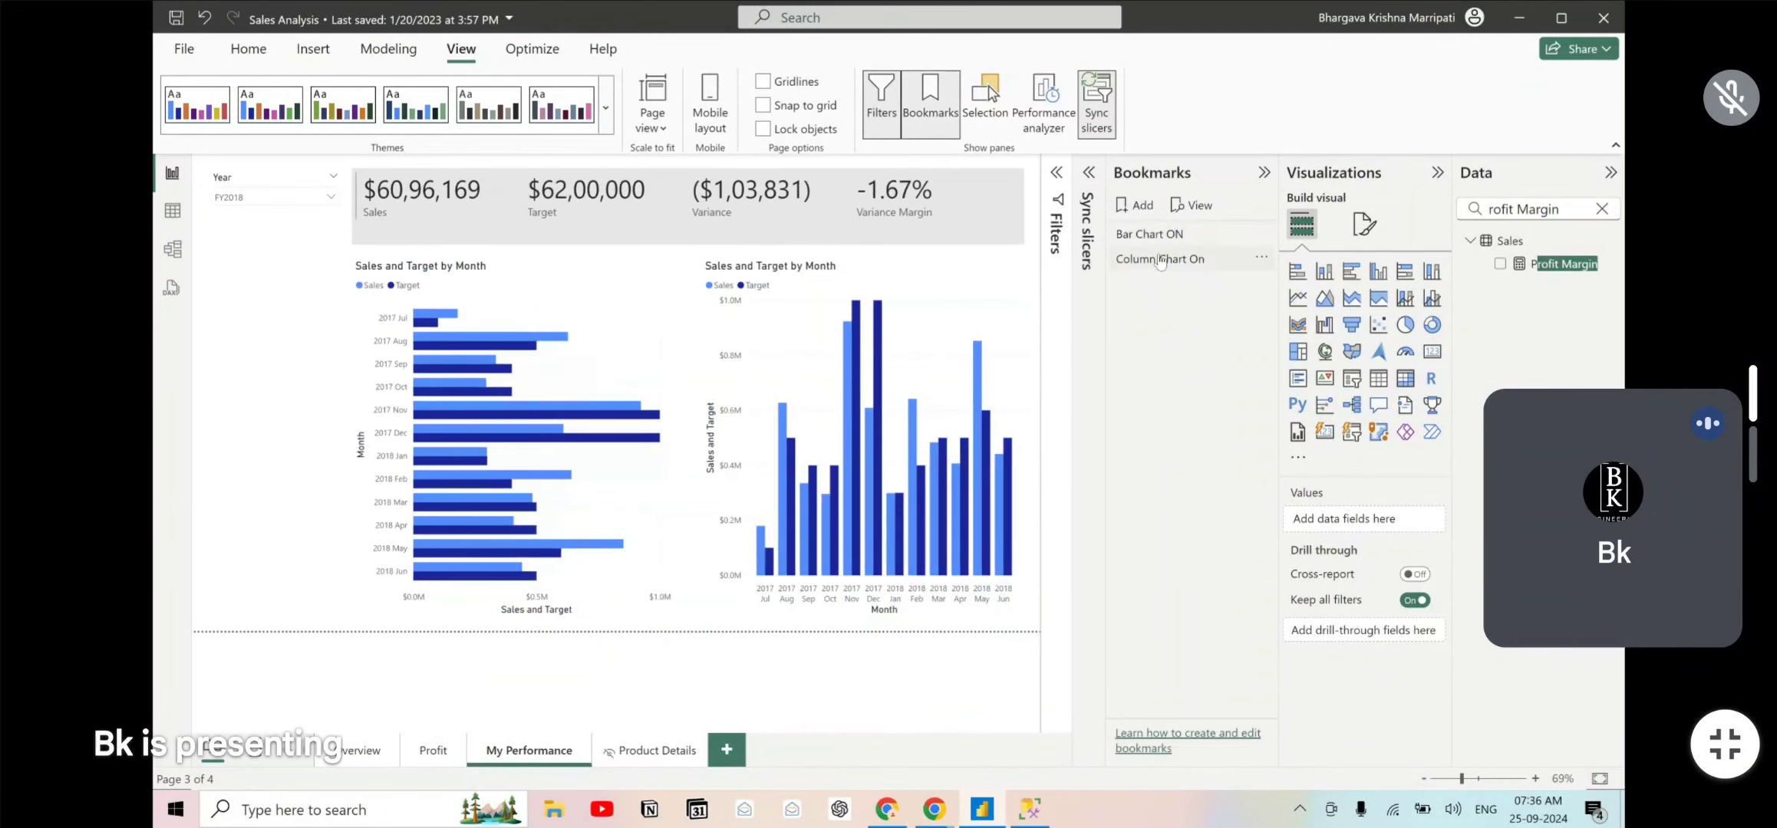
{"action": "left_click", "coordinate": [918, 112]}
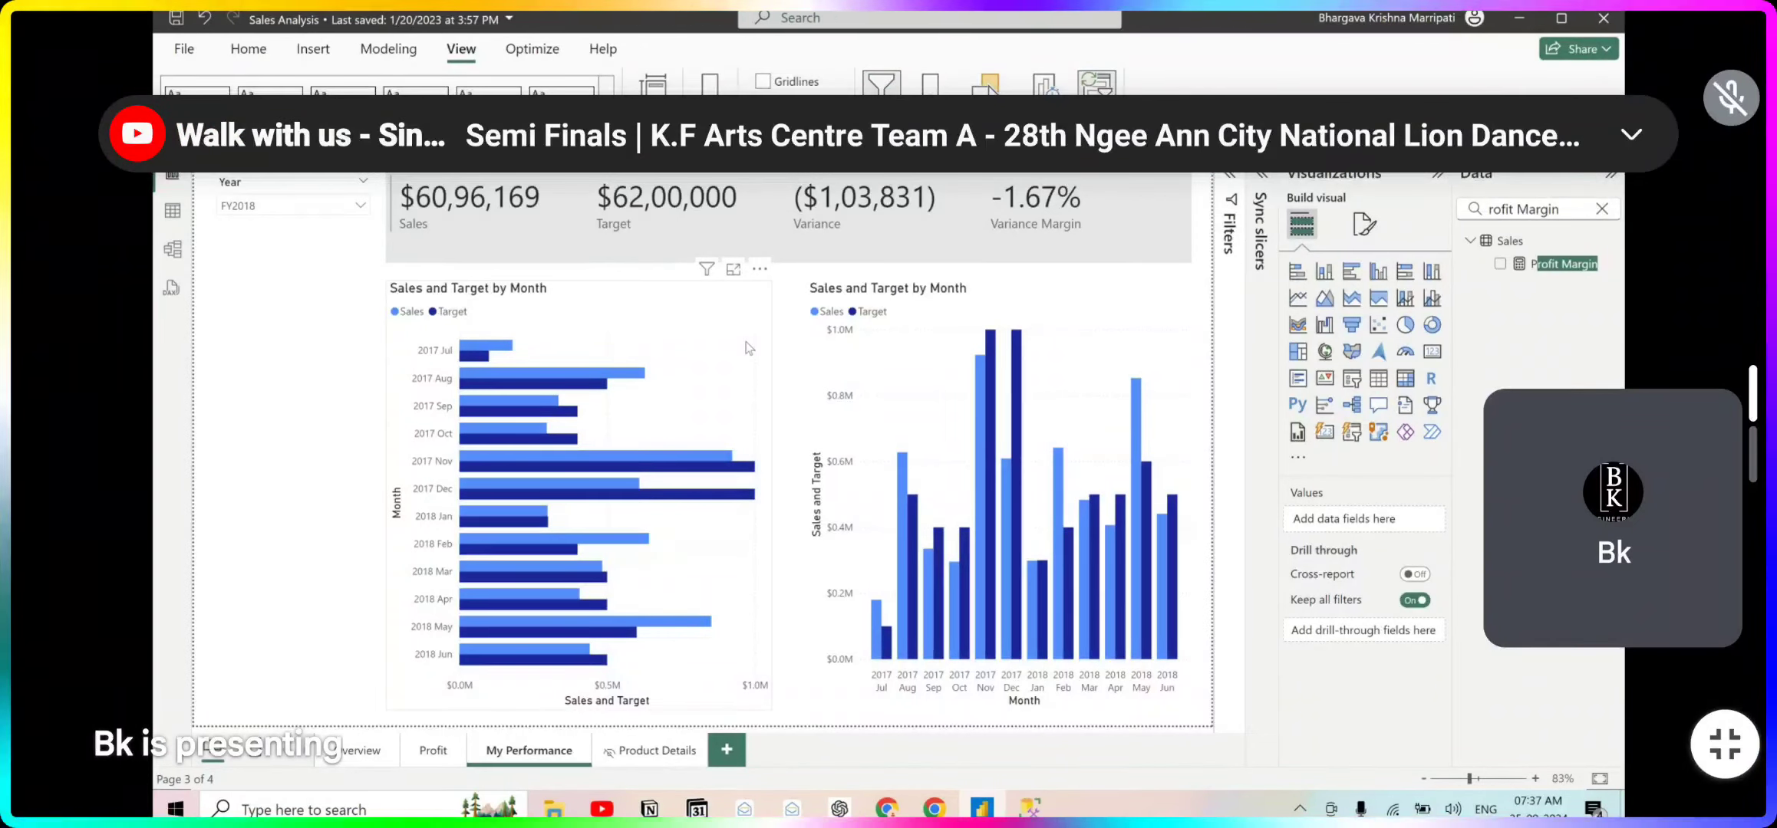
- Check the lab's button instructions on GitHub, and in the Power BI report insert a blank button directly beneath the Year slicer
{"action": "key", "text": "alt+Tab"}
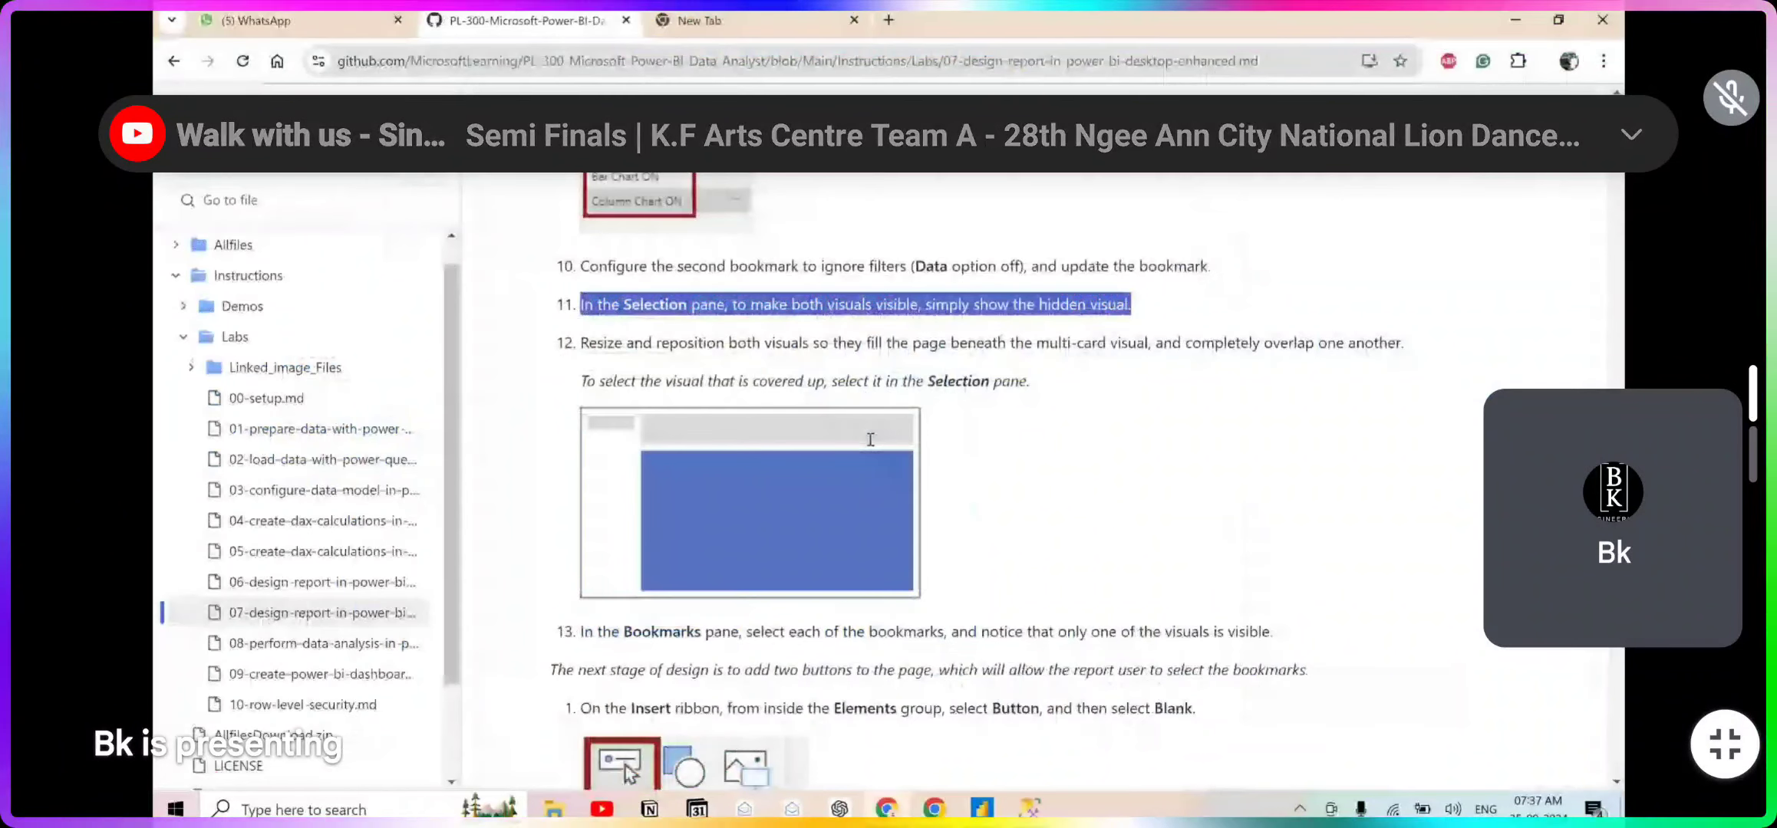
{"action": "scroll", "coordinate": [870, 439], "scroll_direction": "down", "scroll_amount": 3}
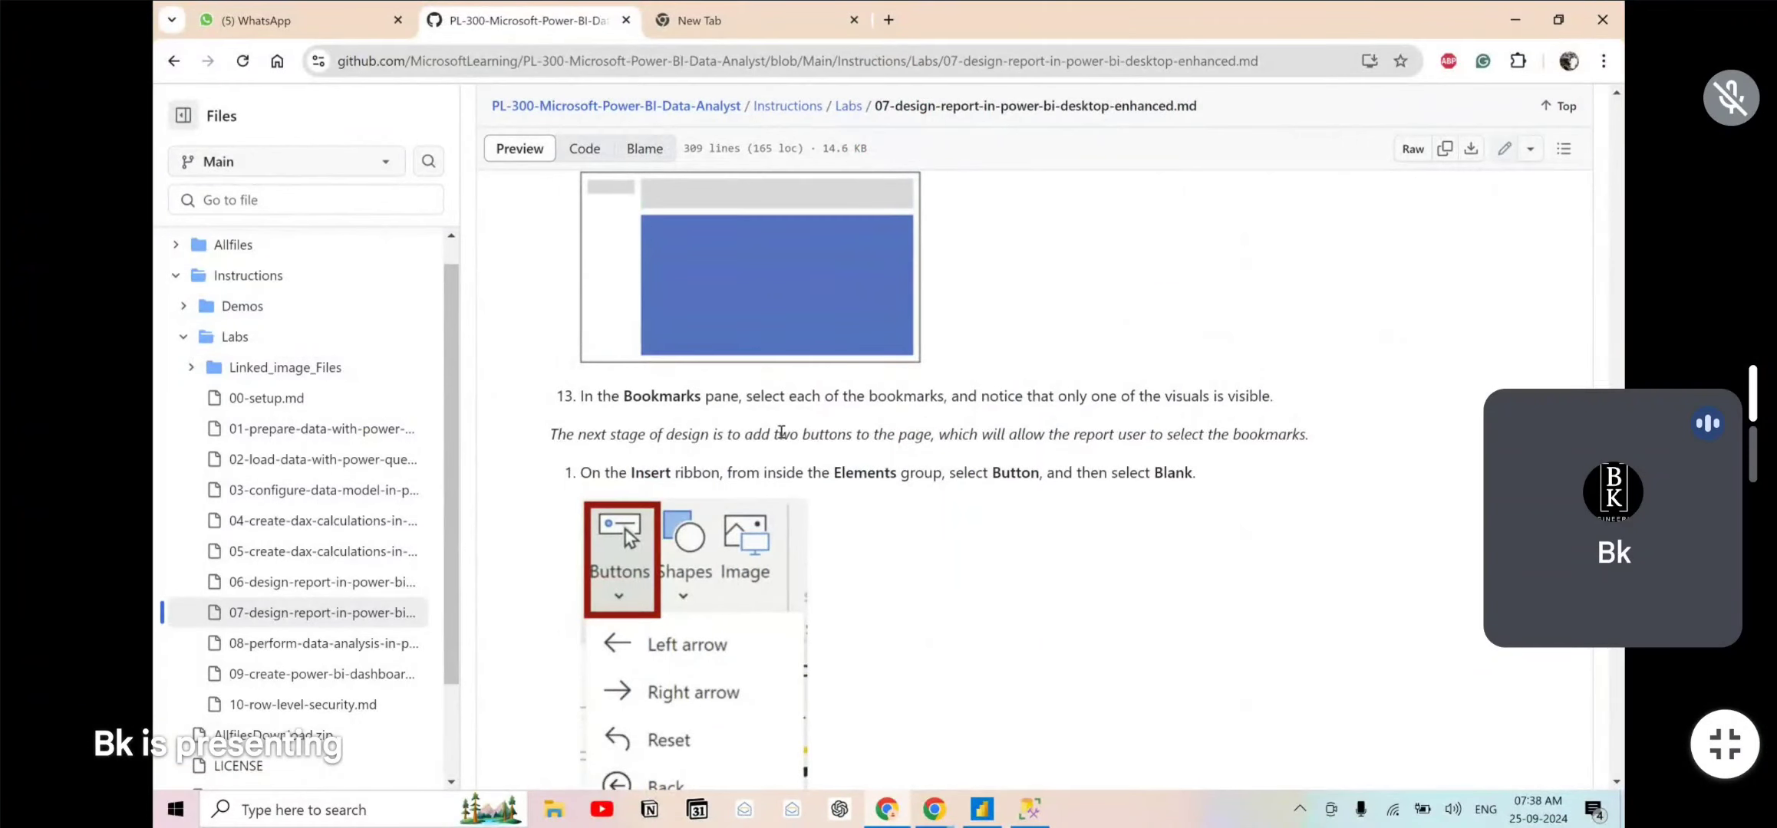
{"action": "scroll", "coordinate": [781, 432], "scroll_direction": "down", "scroll_amount": 2}
{"action": "scroll", "coordinate": [781, 437], "scroll_direction": "down", "scroll_amount": 1}
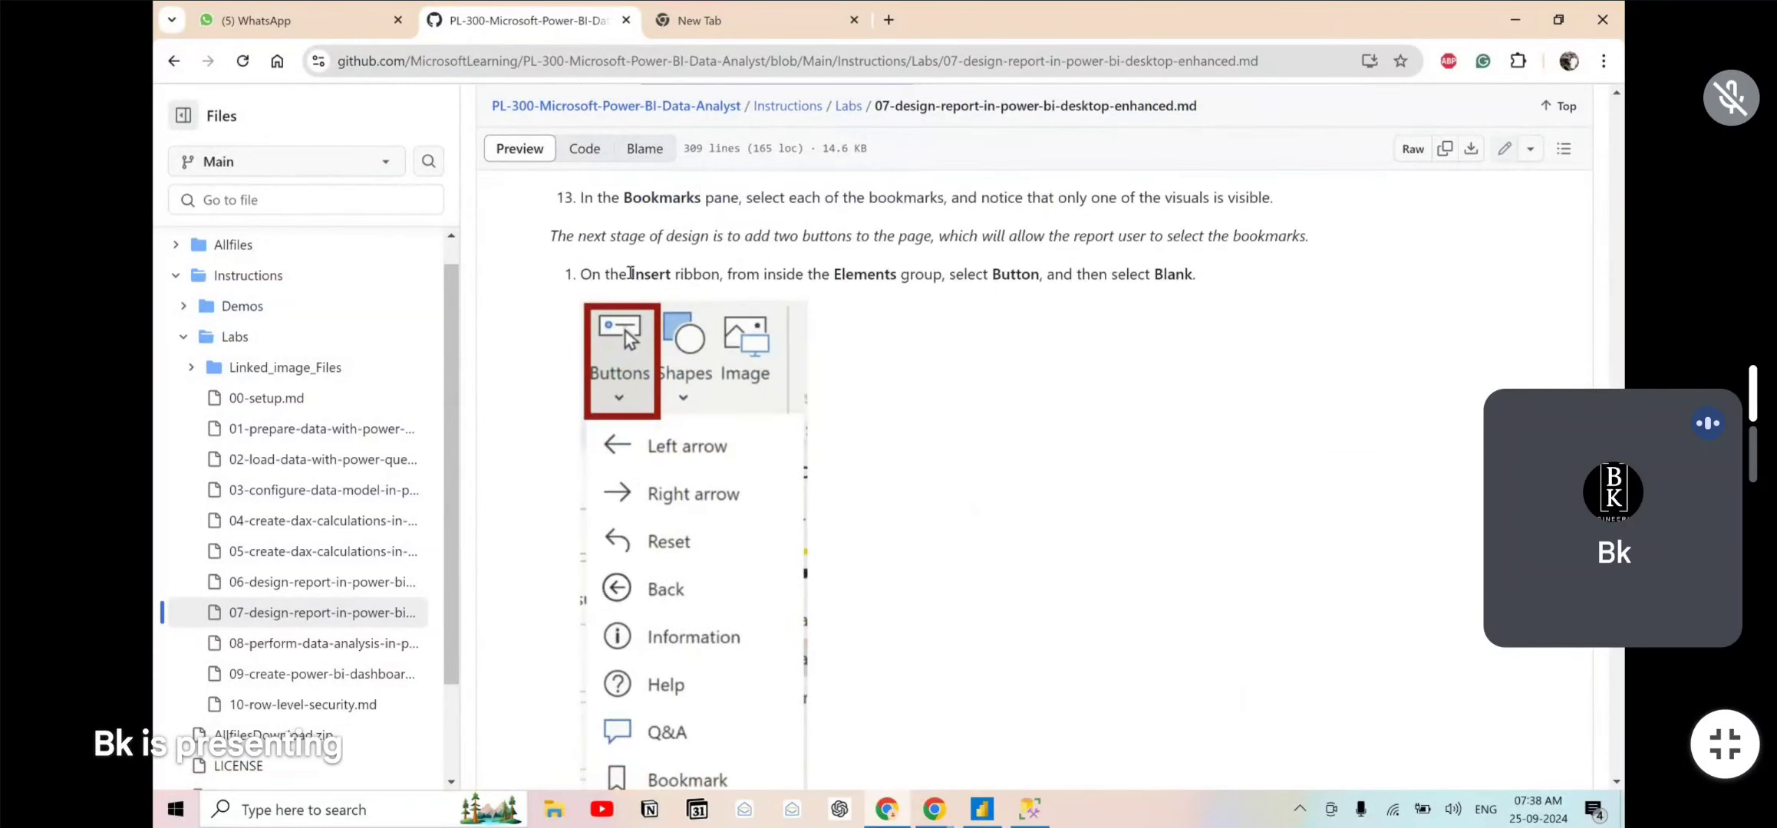
{"action": "key", "text": "alt+Tab"}
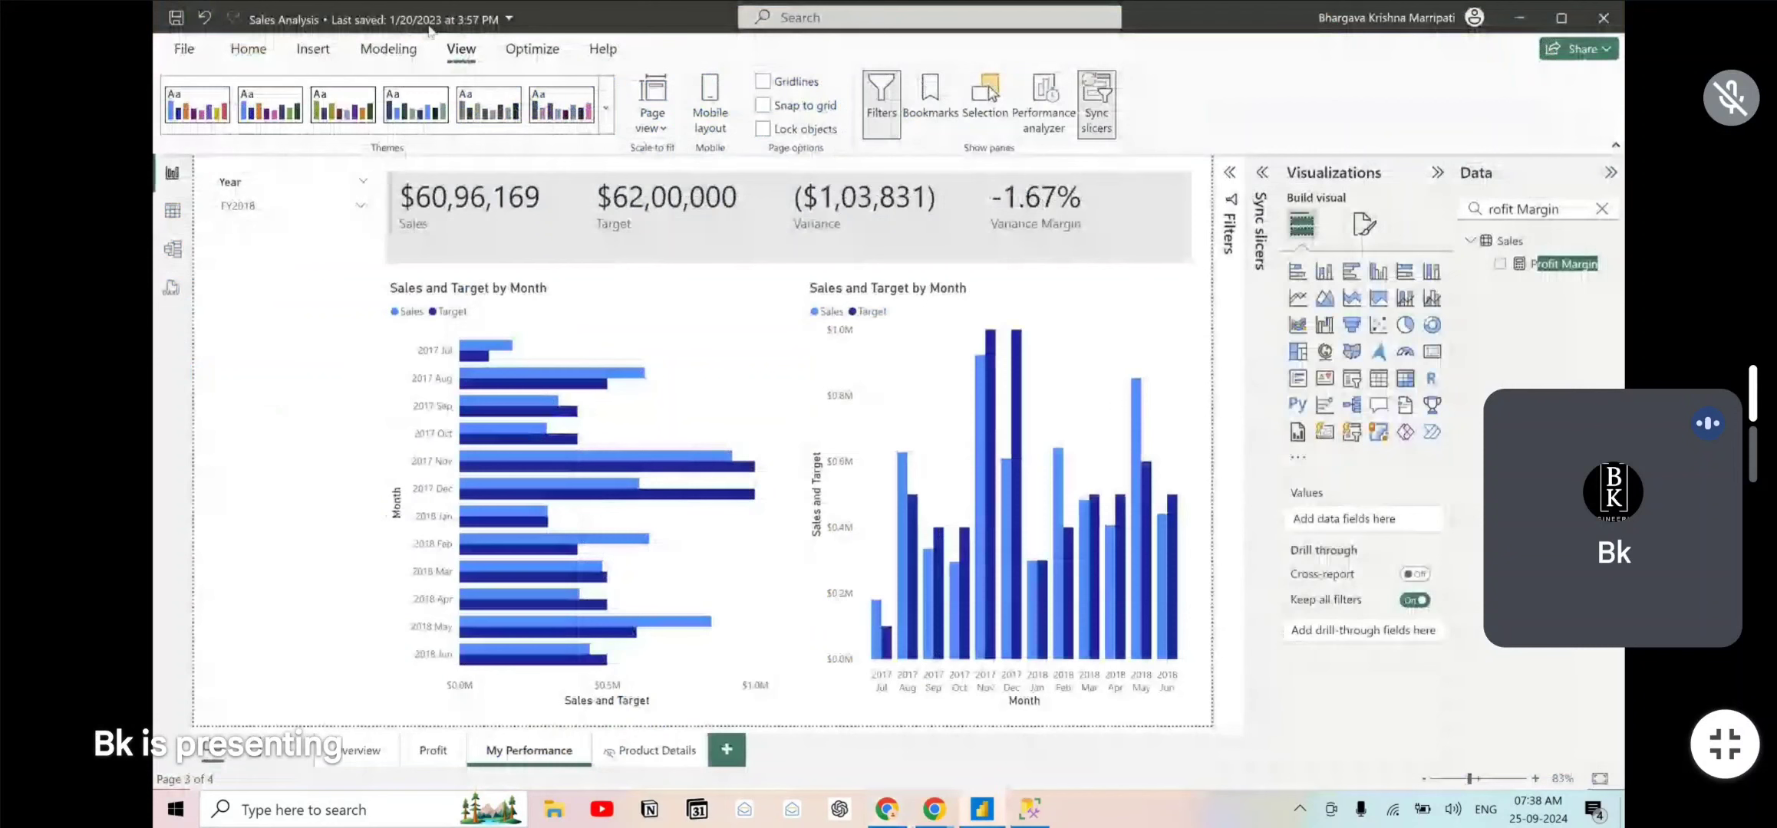
{"action": "left_click", "coordinate": [313, 49]}
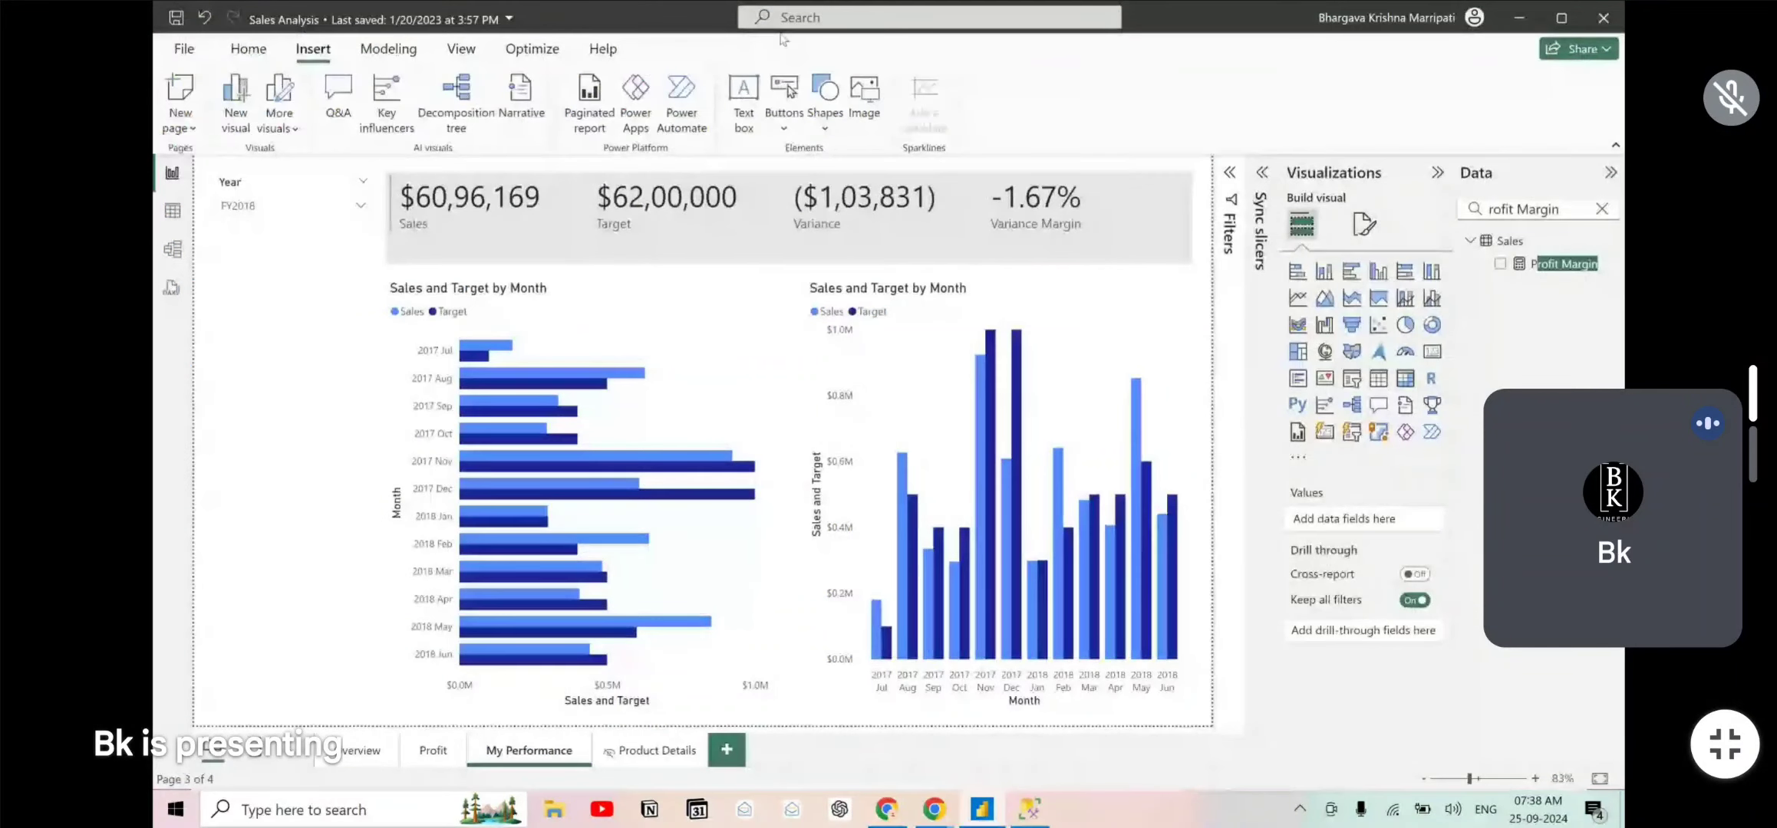
{"action": "left_click", "coordinate": [785, 115]}
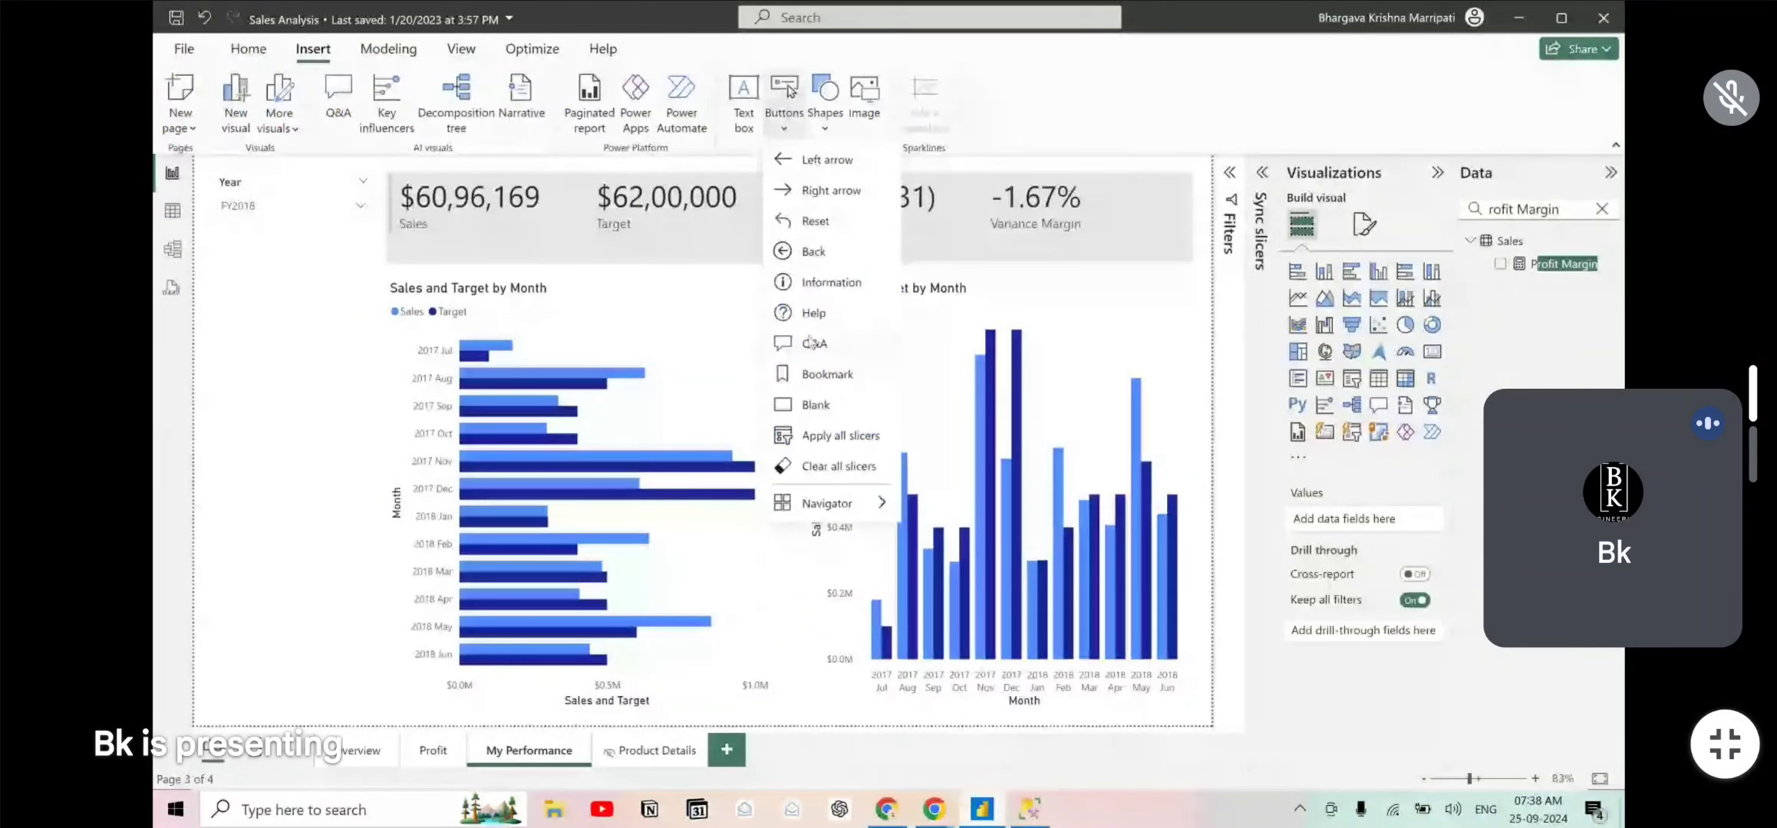
{"action": "left_click", "coordinate": [824, 410]}
{"action": "left_click_drag", "start_coordinate": [283, 267], "coordinate": [357, 307]}
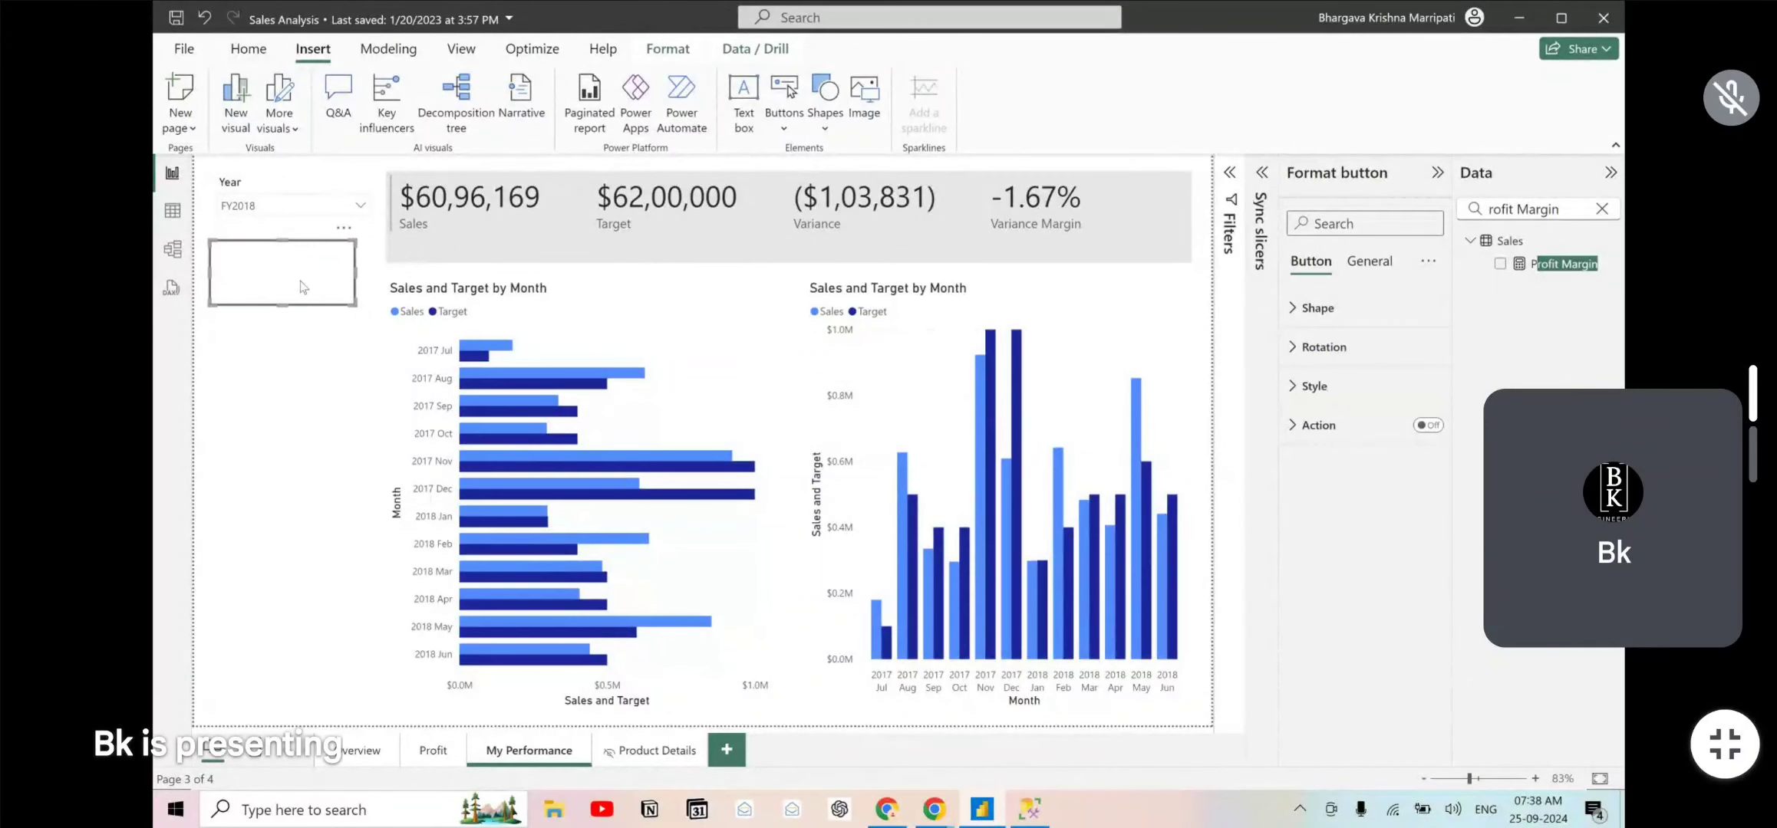
- Consult the lab instructions on GitHub, find the Text property in the button's formatting options and turn it on under Style
{"action": "key", "text": "alt+Tab"}
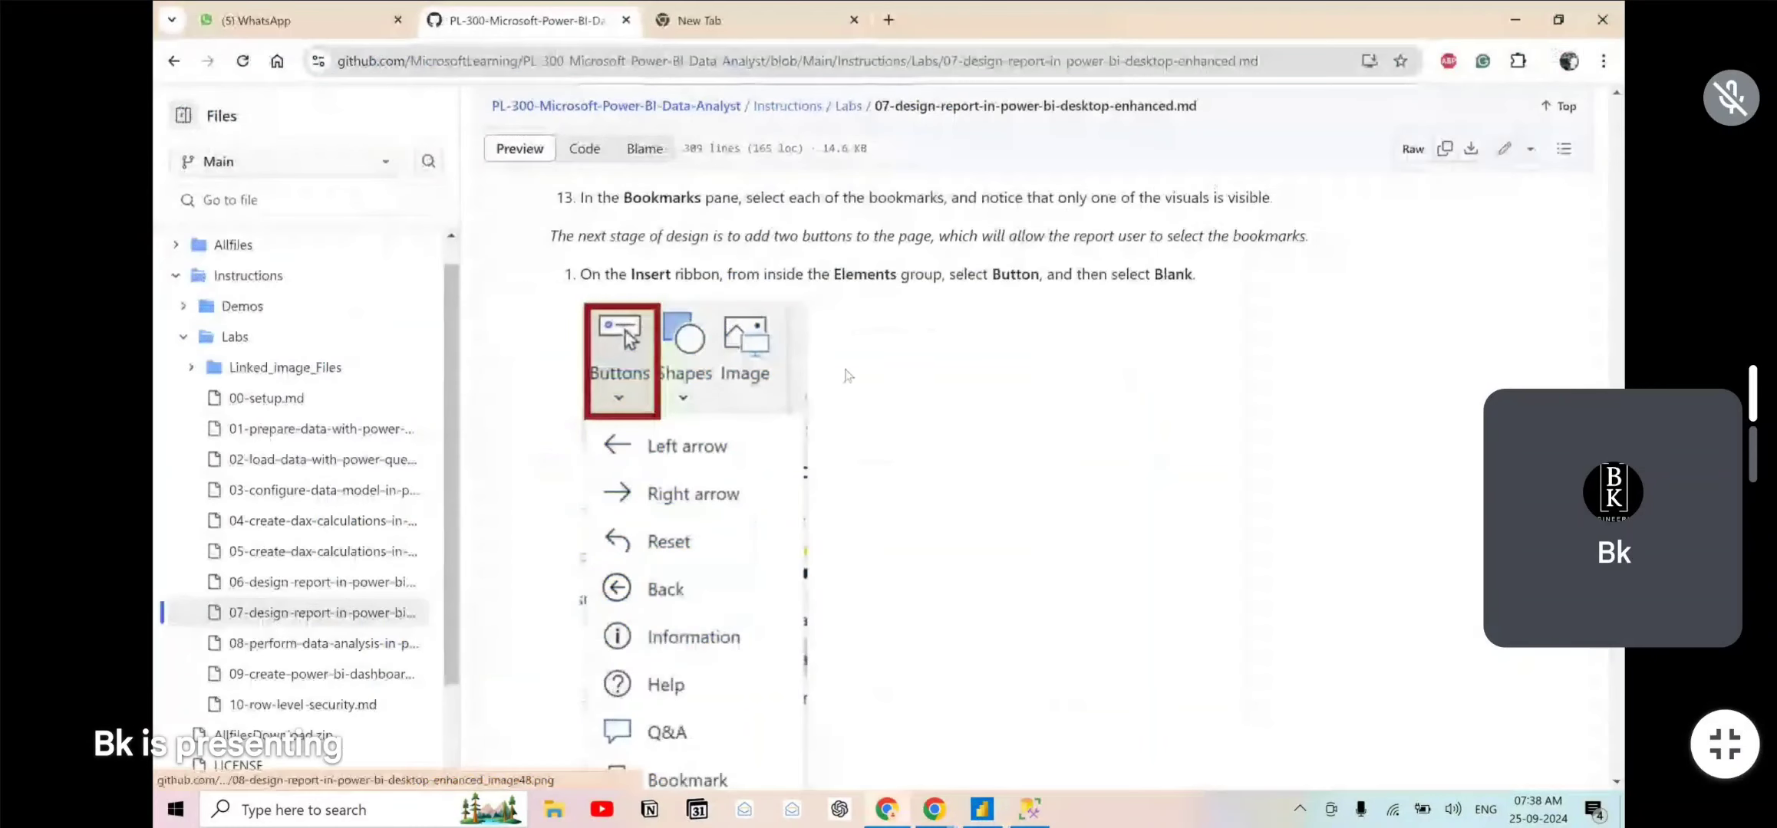
{"action": "scroll", "coordinate": [847, 376], "scroll_direction": "down", "scroll_amount": 9}
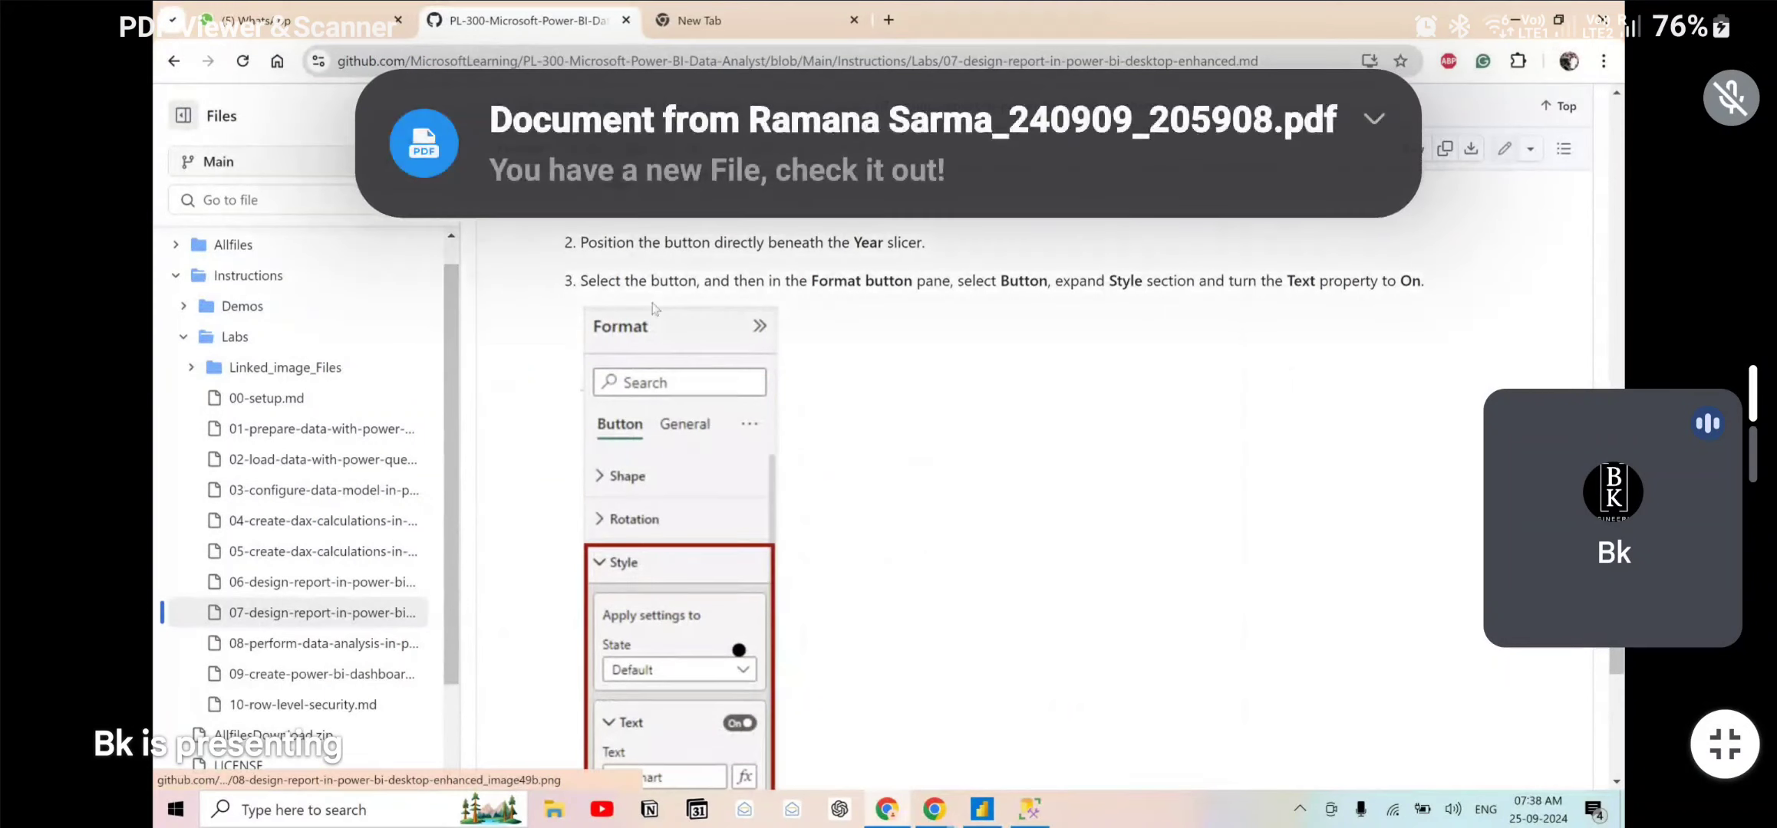
{"action": "left_click_drag", "start_coordinate": [608, 281], "coordinate": [696, 282]}
{"action": "triple_click", "coordinate": [836, 282]}
{"action": "left_click", "coordinate": [1010, 273]}
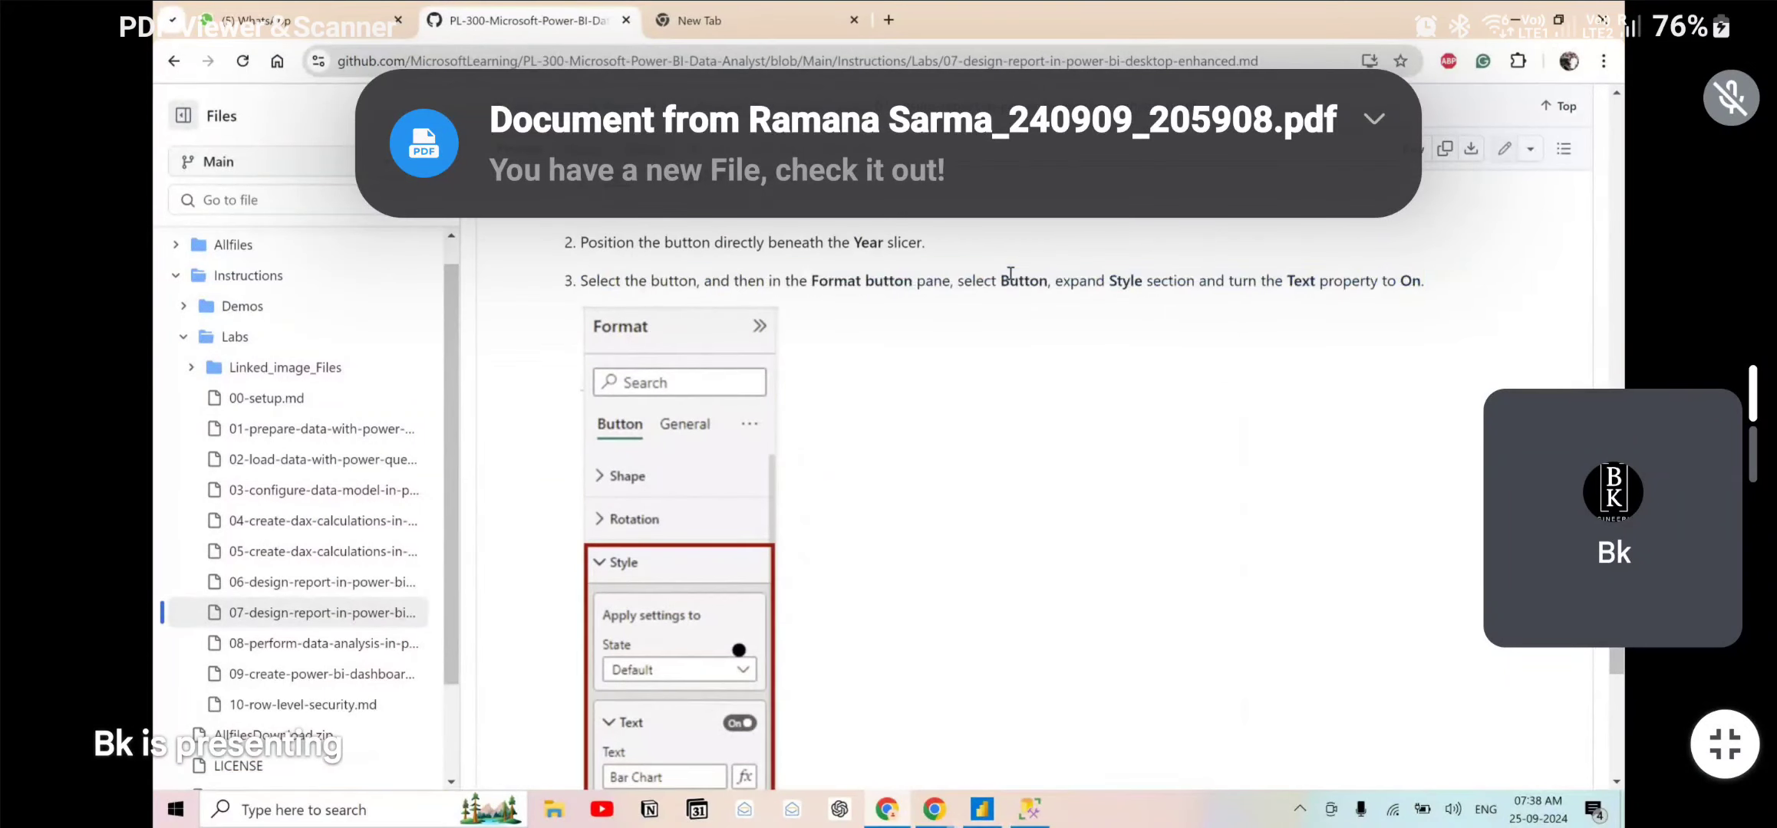
{"action": "scroll", "coordinate": [1161, 255], "scroll_direction": "down", "scroll_amount": 1}
{"action": "double_click", "coordinate": [1304, 231]}
{"action": "key", "text": "ctrl+c"}
{"action": "key", "text": "alt+Tab"}
{"action": "left_click", "coordinate": [1321, 221]}
{"action": "key", "text": "ctrl+v"}
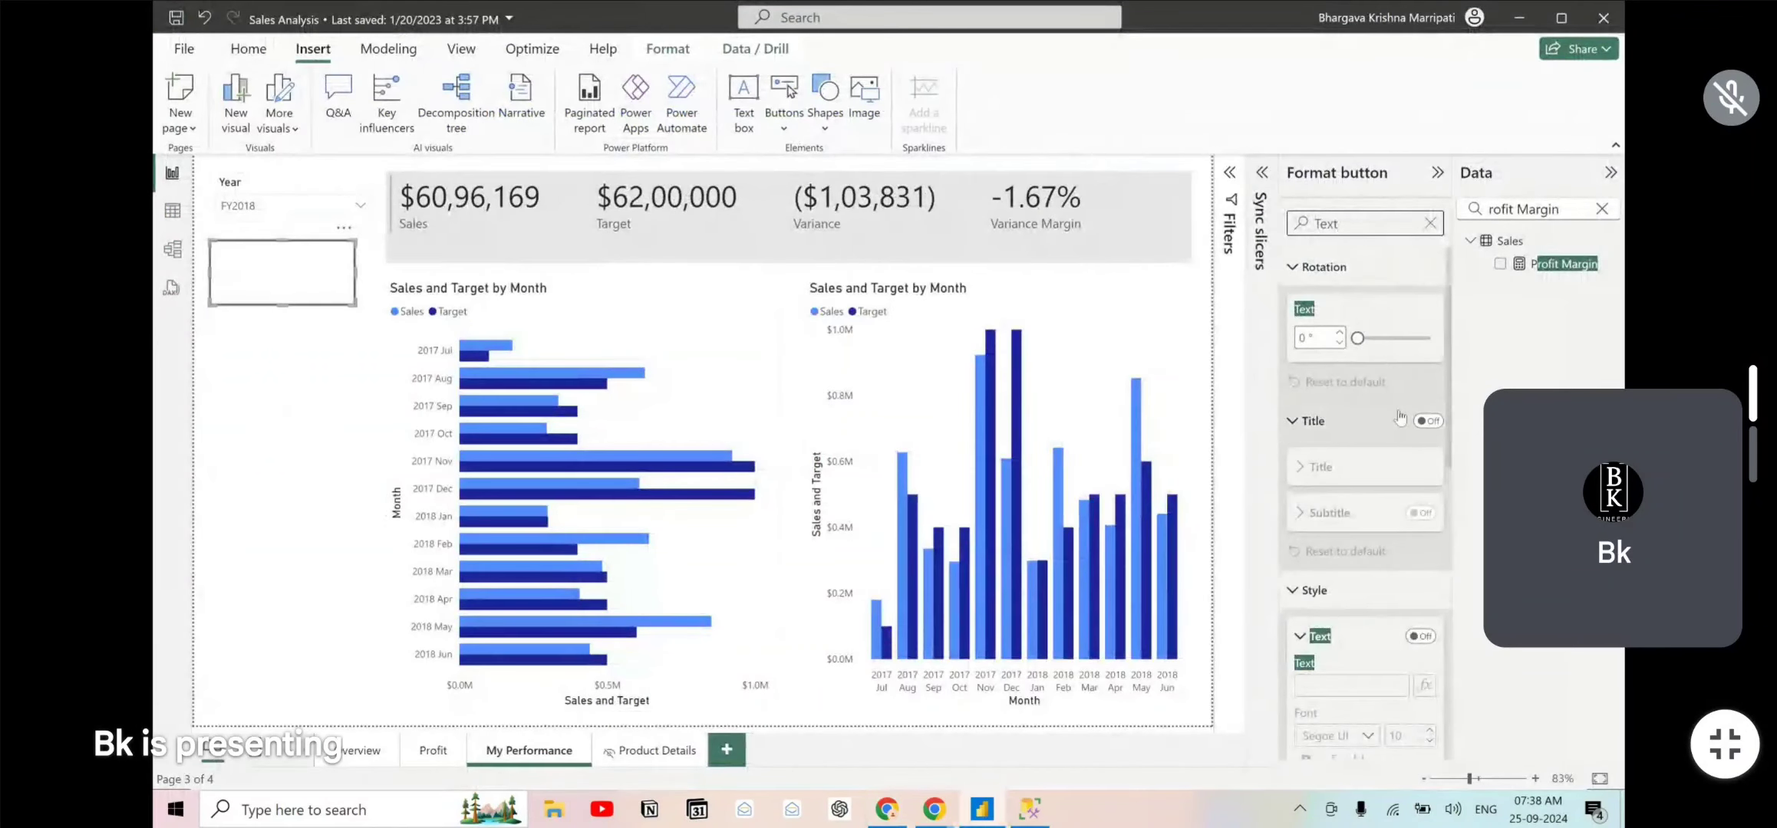
{"action": "scroll", "coordinate": [1351, 464], "scroll_direction": "down", "scroll_amount": 1}
{"action": "left_click", "coordinate": [1420, 549]}
- Check the button wording in the lab instructions on GitHub and set the new button's text to Bar Chart
{"action": "left_click", "coordinate": [1323, 600]}
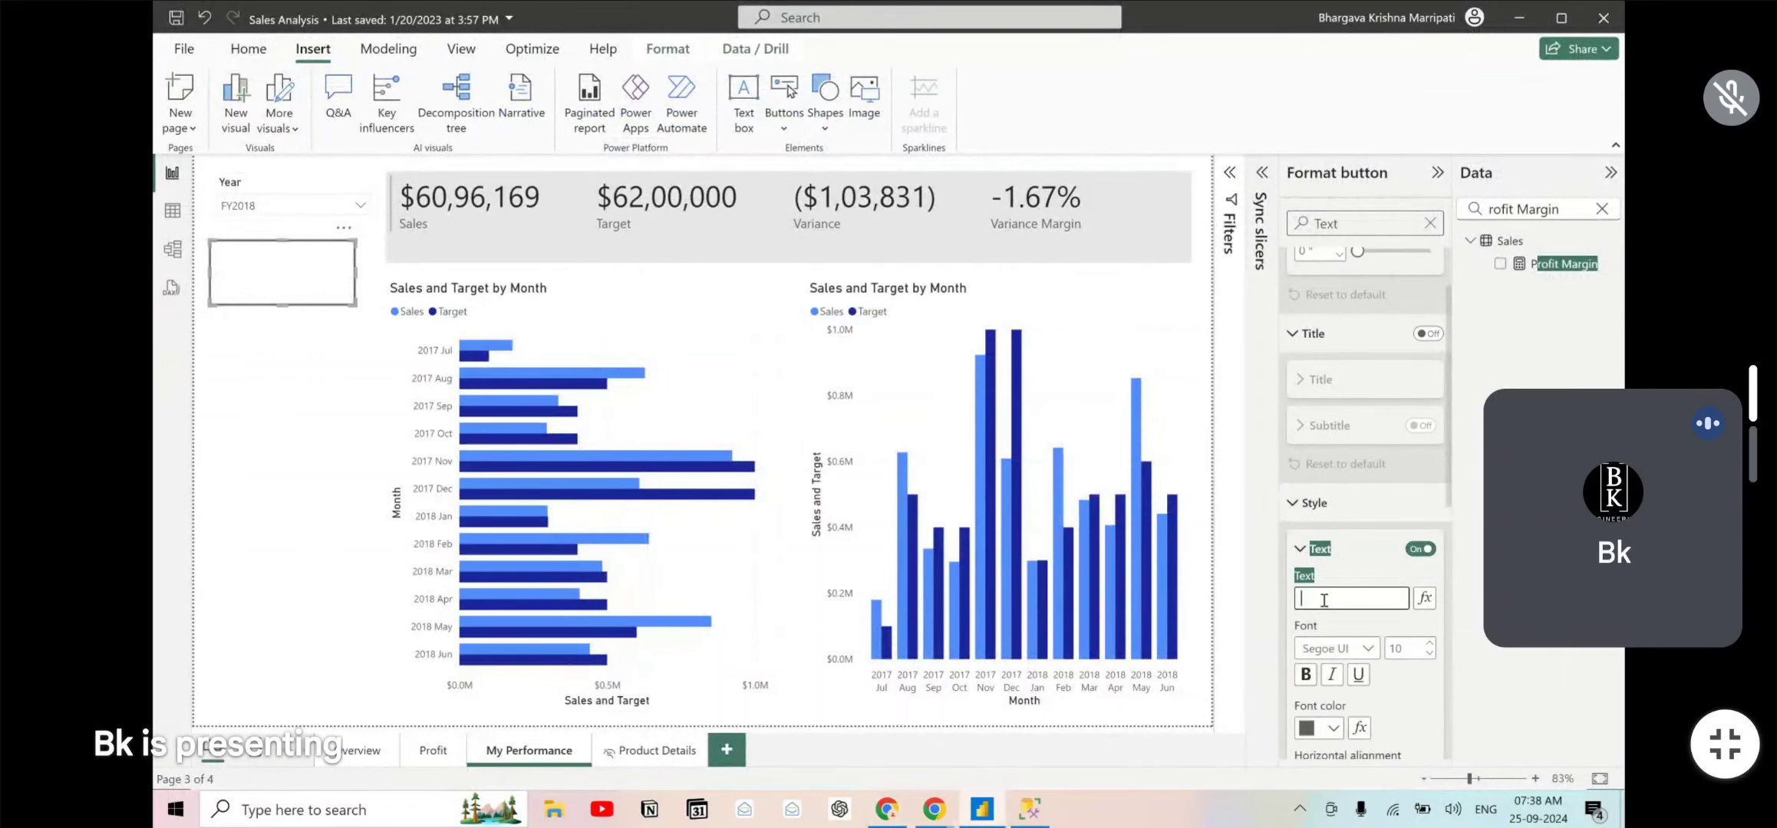
{"action": "key", "text": "alt+Tab"}
{"action": "scroll", "coordinate": [729, 576], "scroll_direction": "down", "scroll_amount": 2}
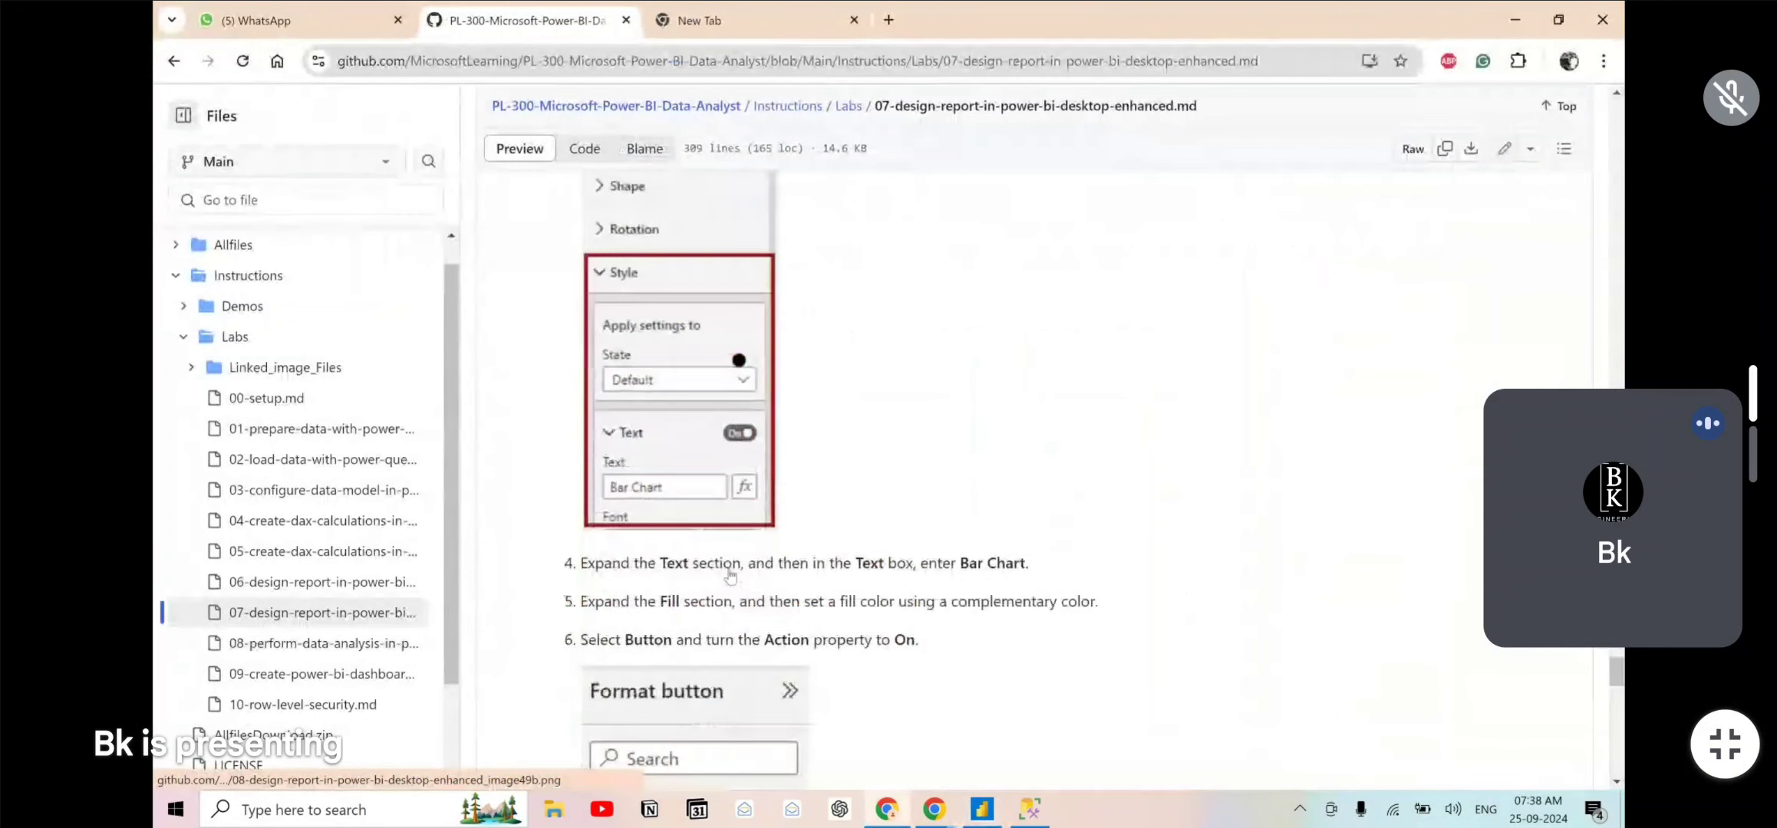
{"action": "scroll", "coordinate": [730, 575], "scroll_direction": "down", "scroll_amount": 1}
{"action": "key", "text": "alt+Tab"}
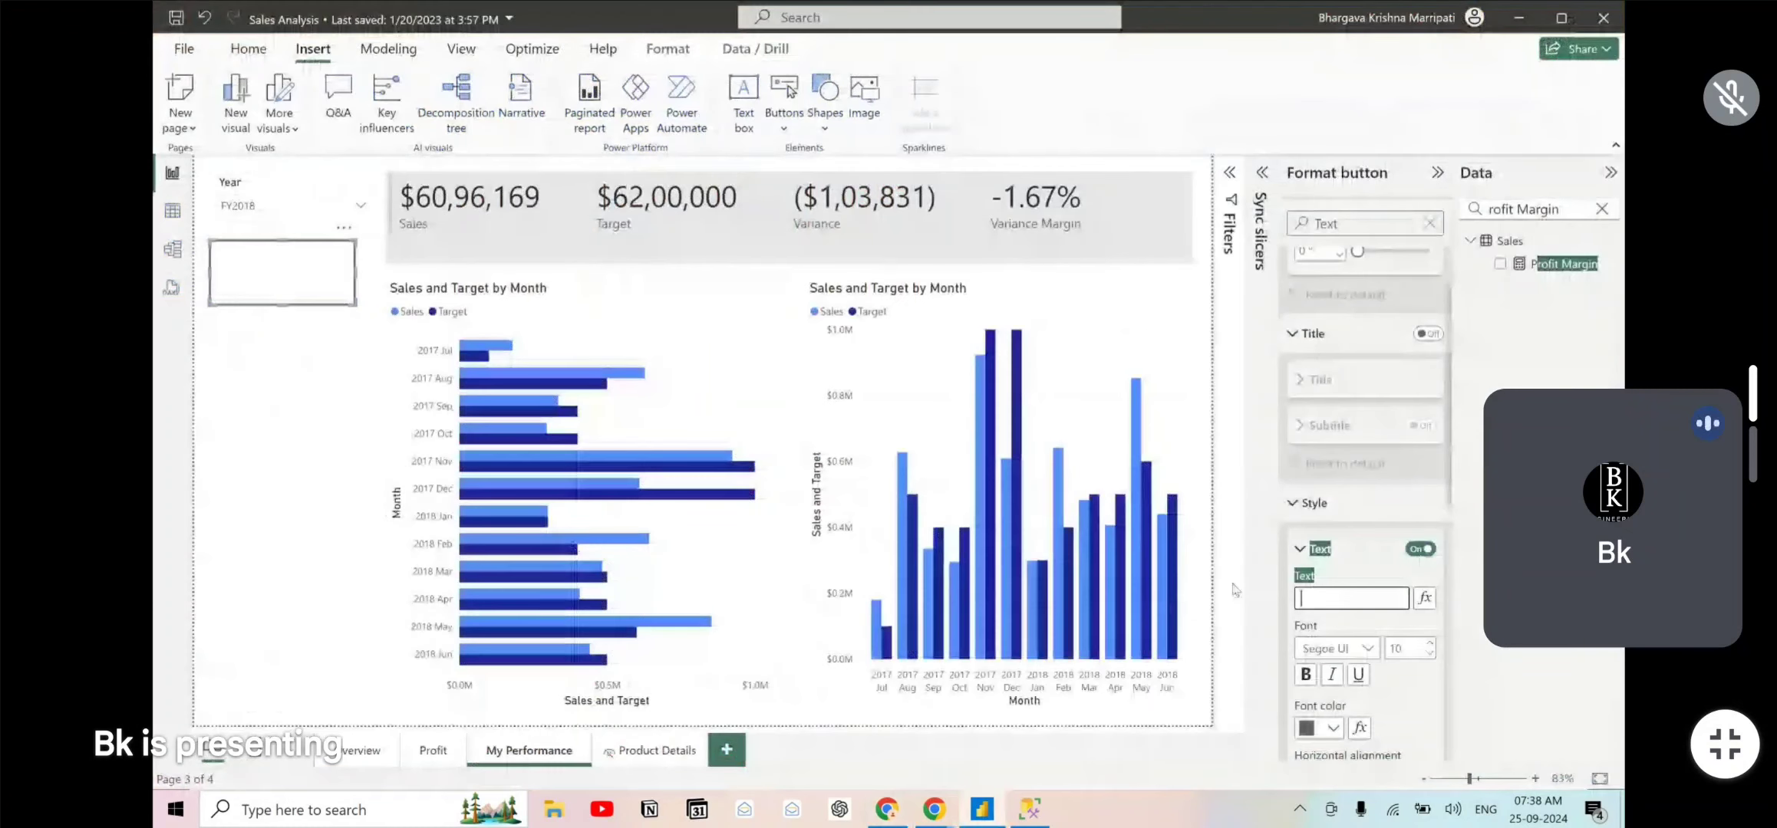
{"action": "type", "text": "Bar Chart"}
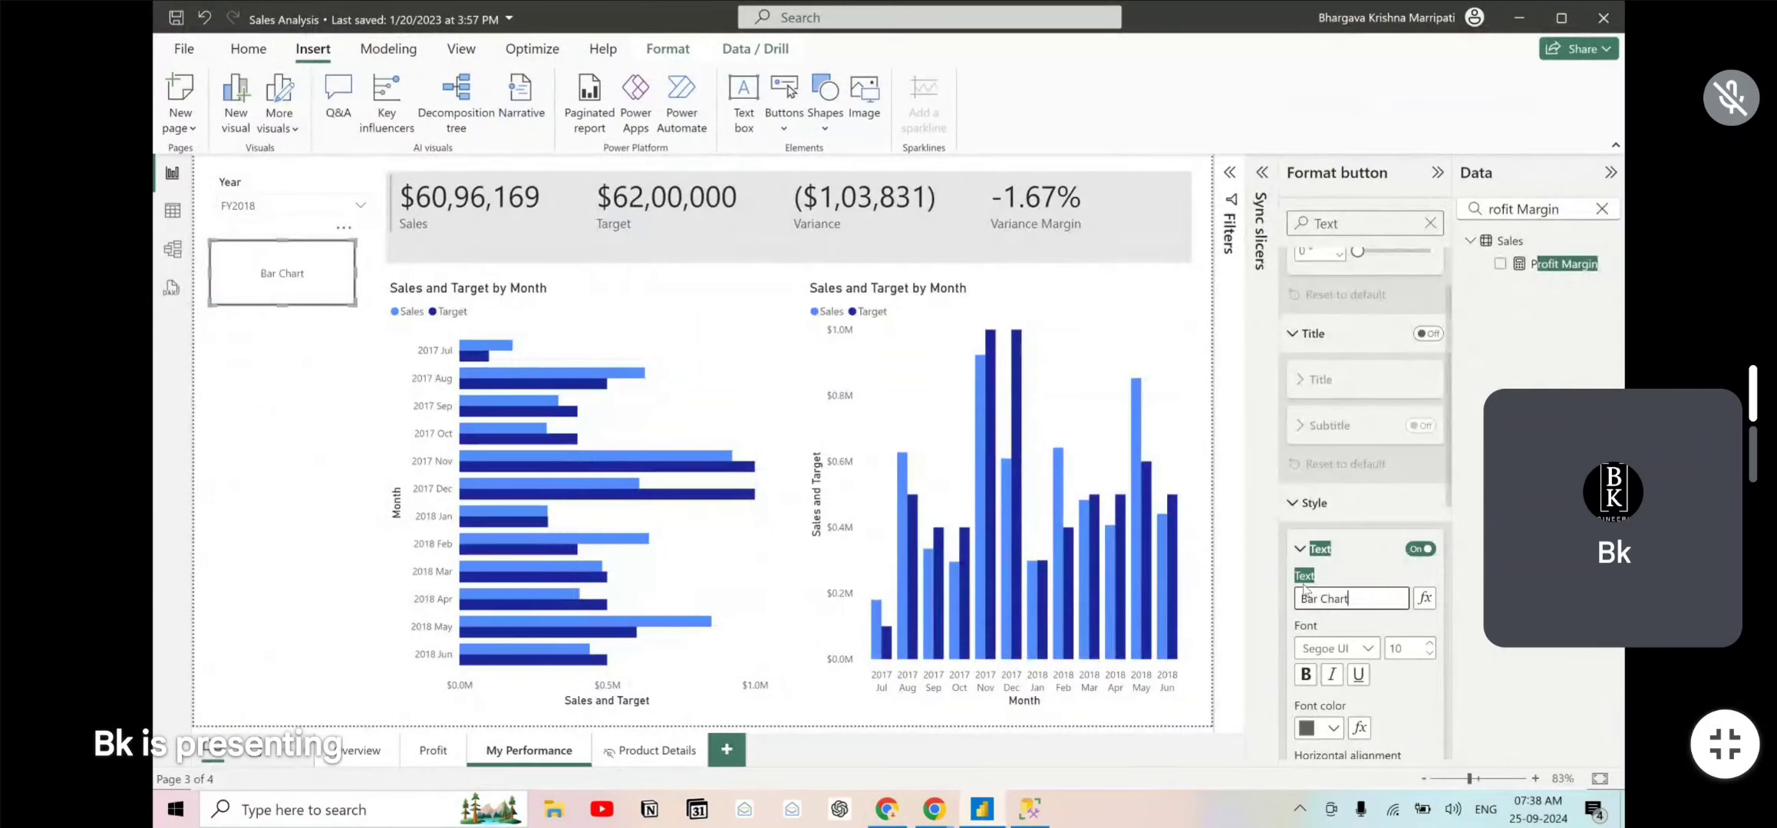
- Set the font size of the Bar Chart button's text to 24
{"action": "left_click", "coordinate": [1432, 644]}
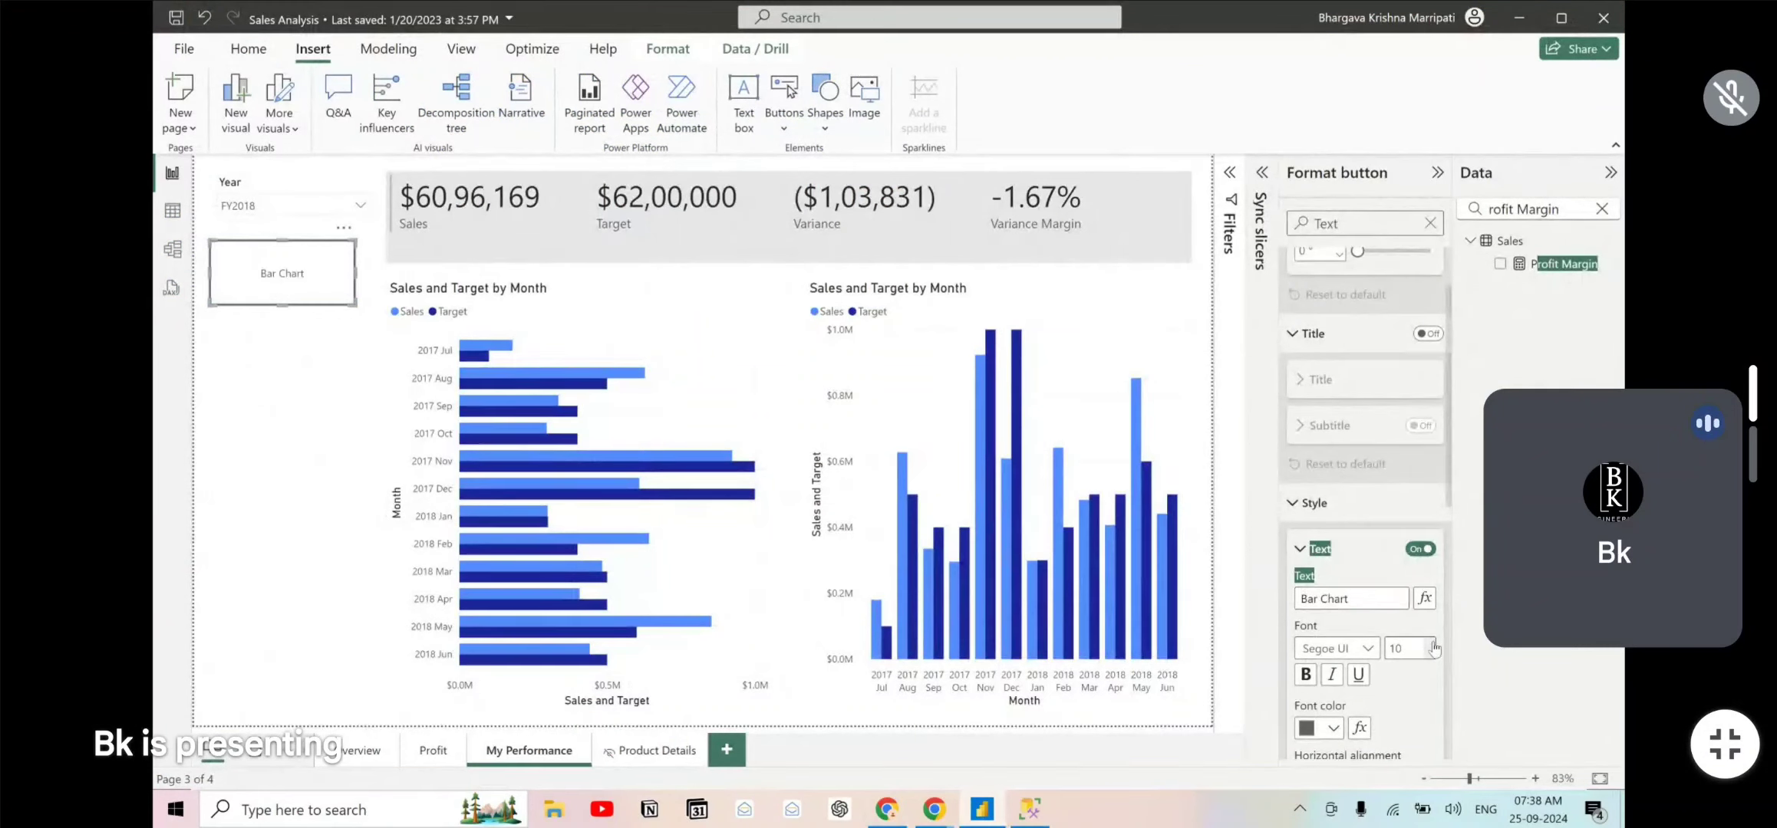
{"action": "left_click", "coordinate": [1432, 644]}
{"action": "left_click_drag", "start_coordinate": [1389, 652], "coordinate": [1401, 654]}
{"action": "double_click", "coordinate": [1401, 655]}
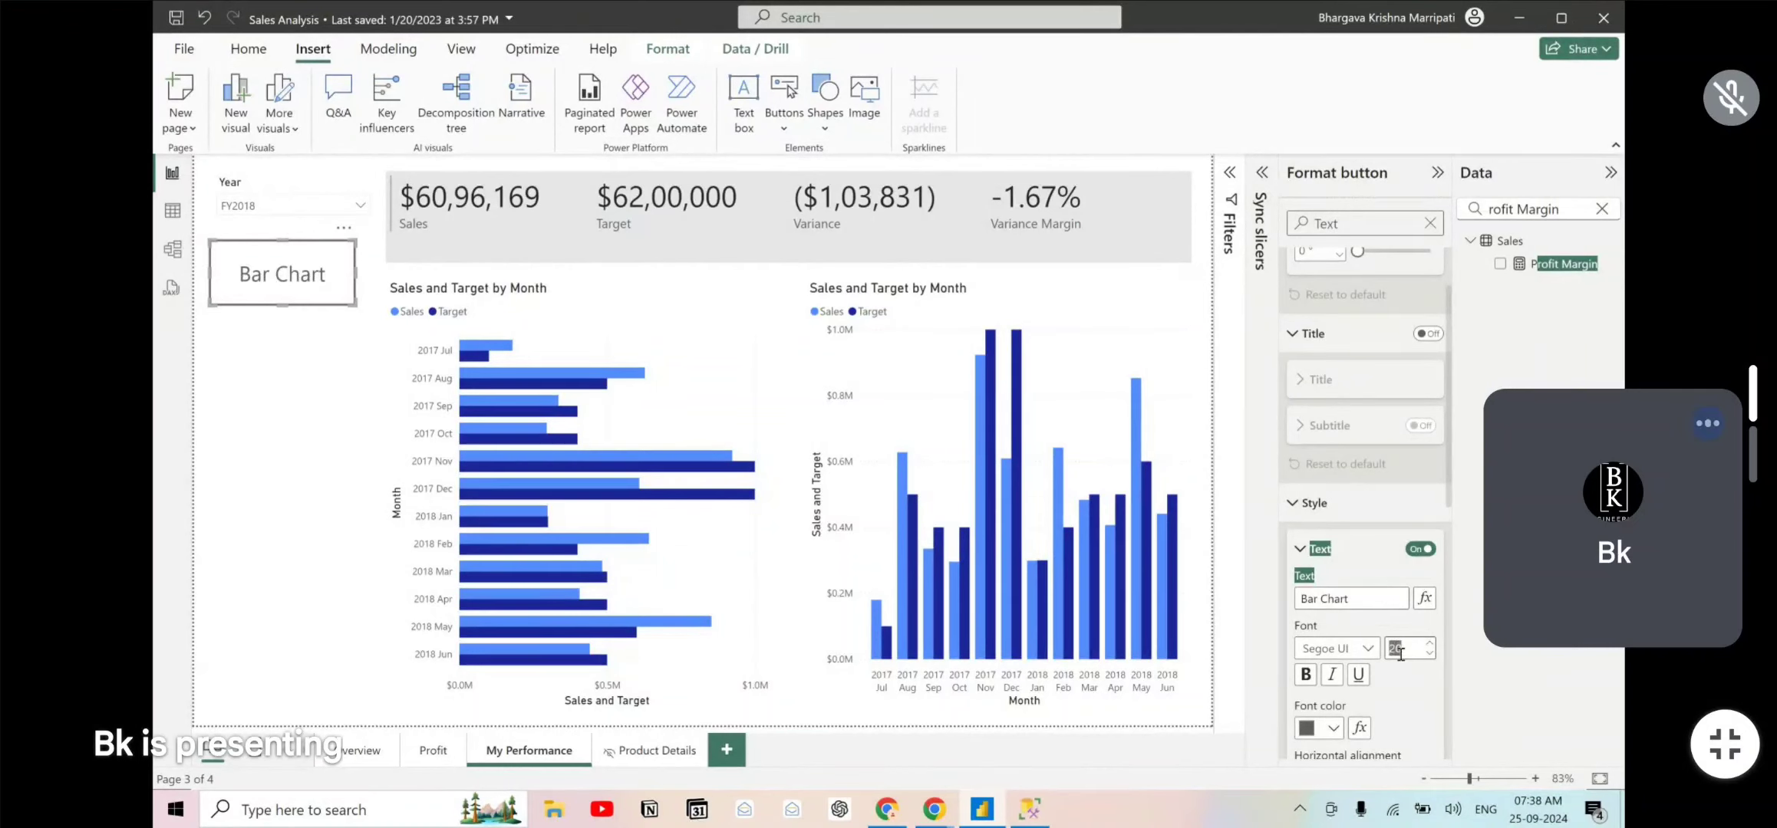
{"action": "type", "text": "24"}
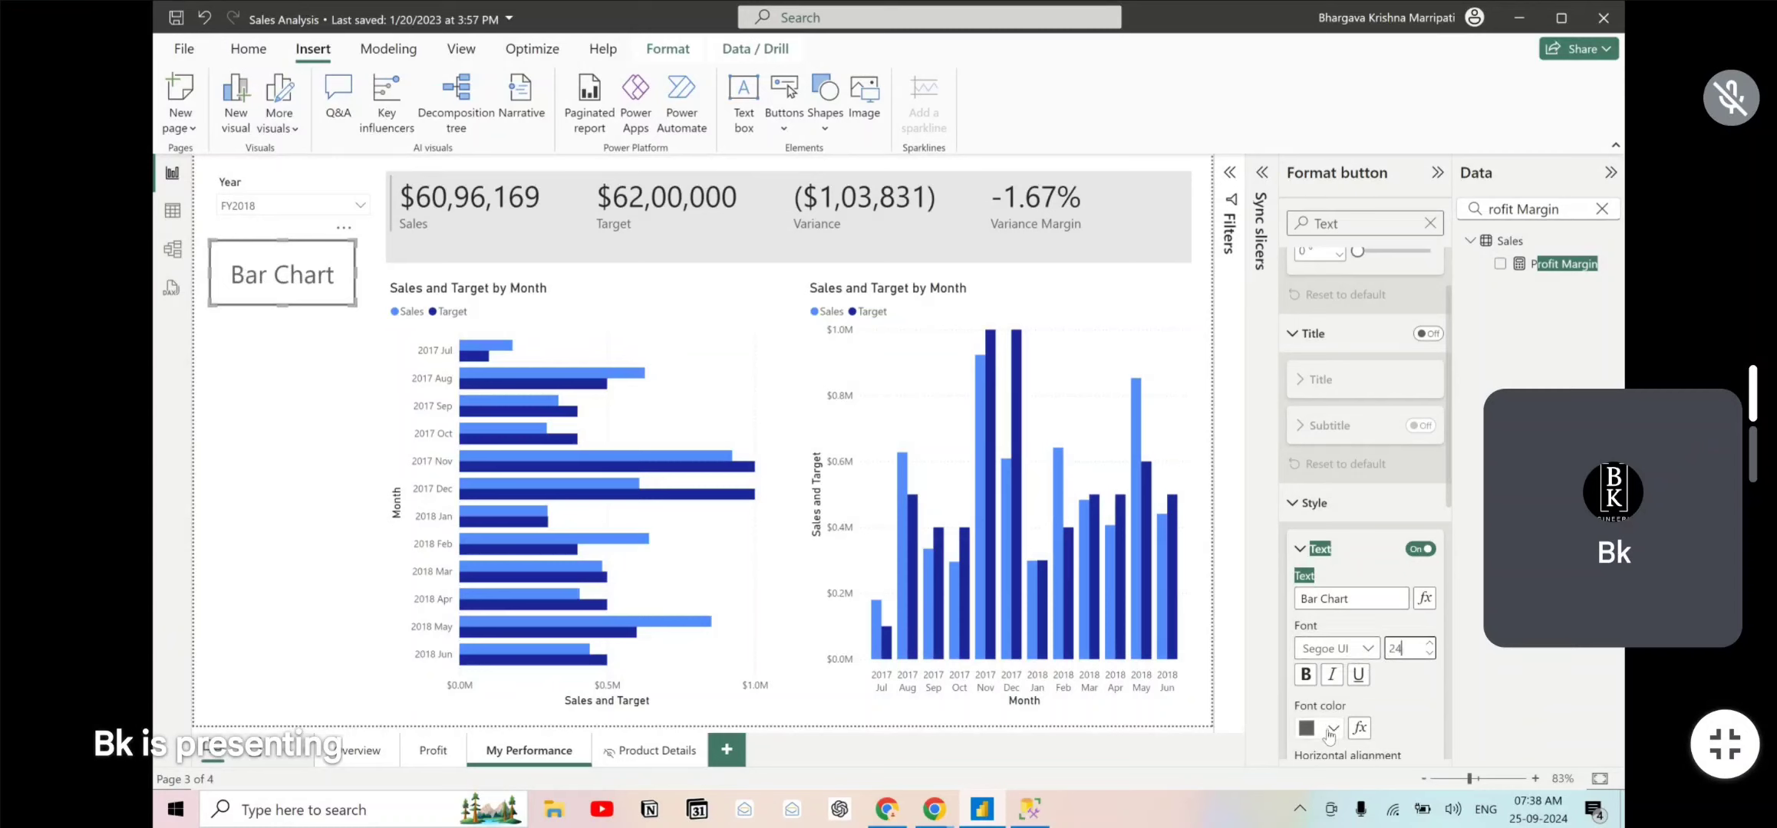
- Find the button's color formatting options and give the Bar Chart button a light orange background
{"action": "scroll", "coordinate": [1385, 554], "scroll_direction": "down", "scroll_amount": 2}
{"action": "scroll", "coordinate": [1381, 550], "scroll_direction": "down", "scroll_amount": 1}
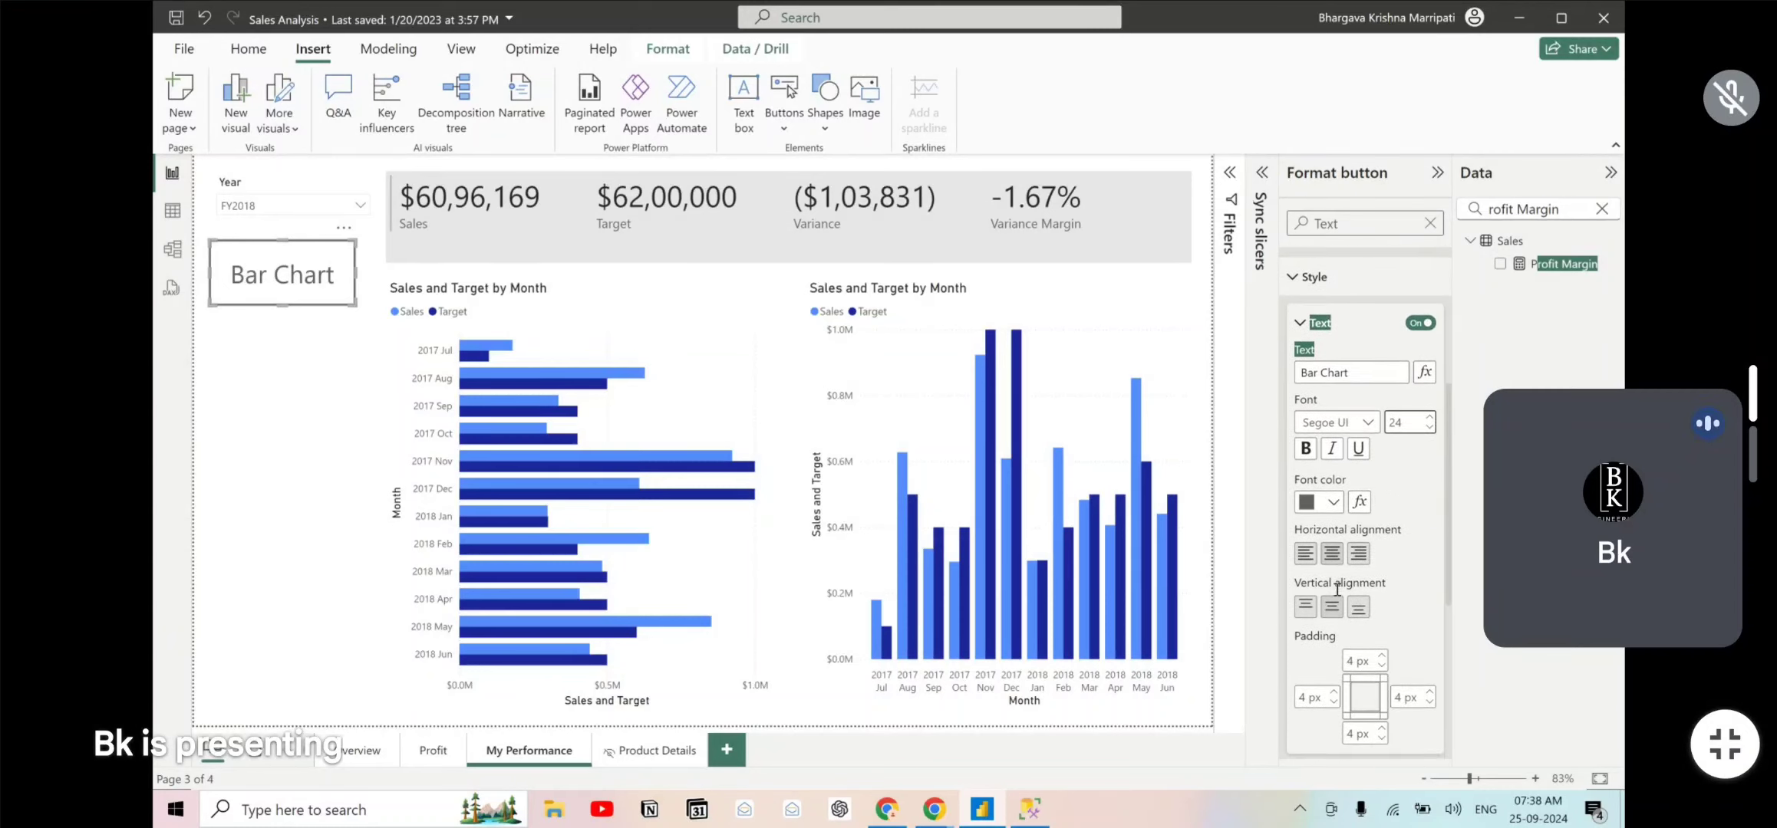
{"action": "scroll", "coordinate": [1354, 614], "scroll_direction": "down", "scroll_amount": 2}
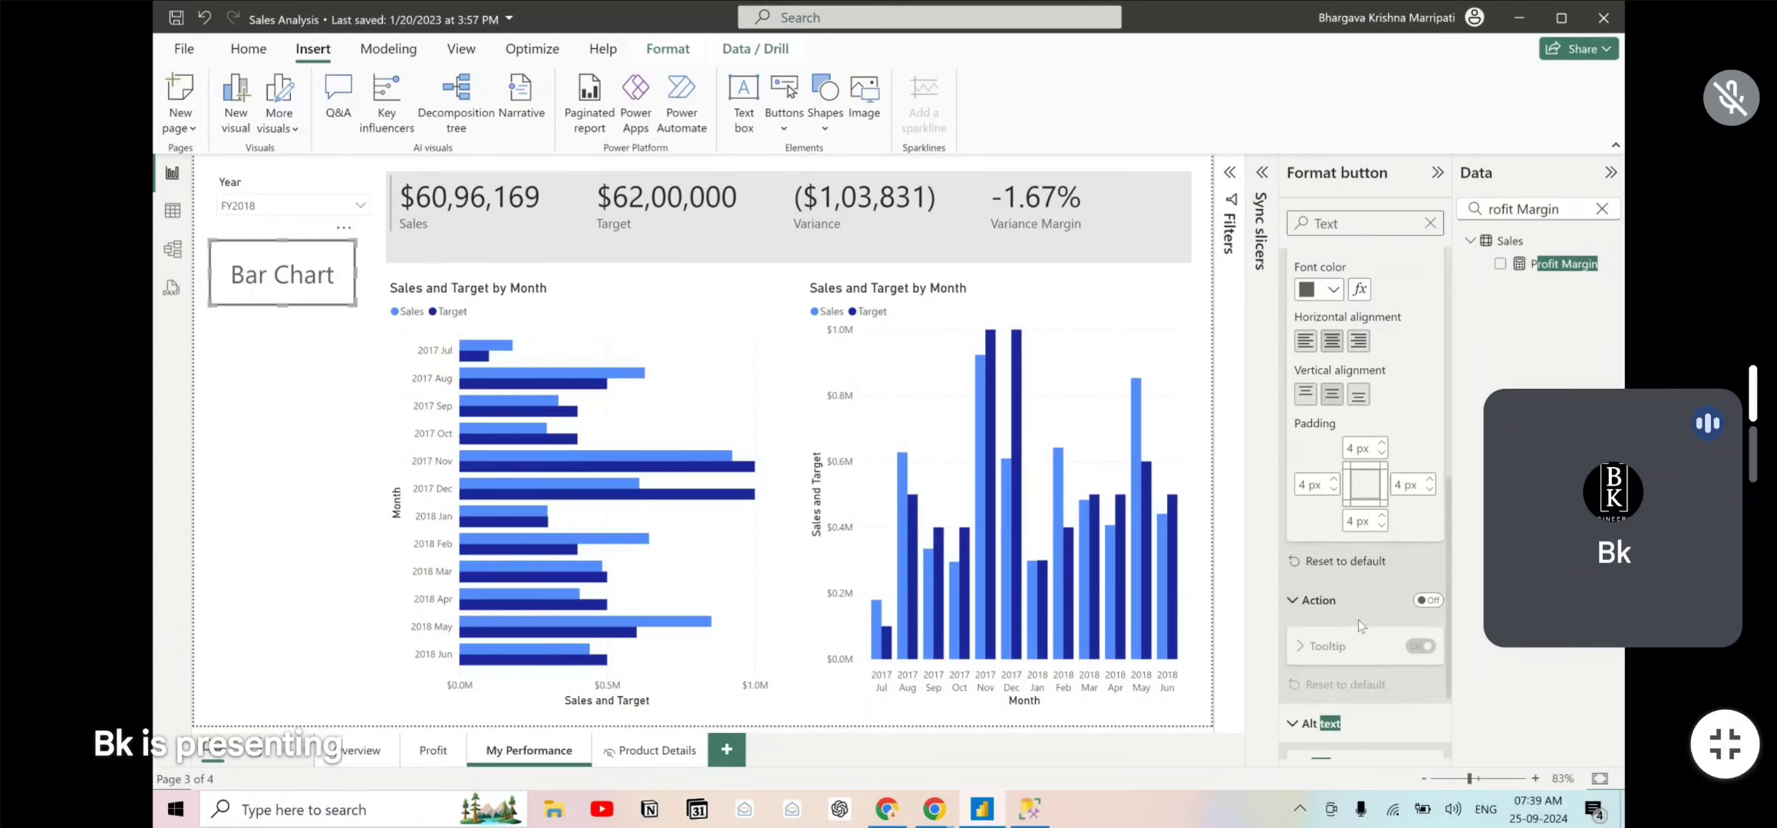
{"action": "scroll", "coordinate": [1358, 627], "scroll_direction": "up", "scroll_amount": 1}
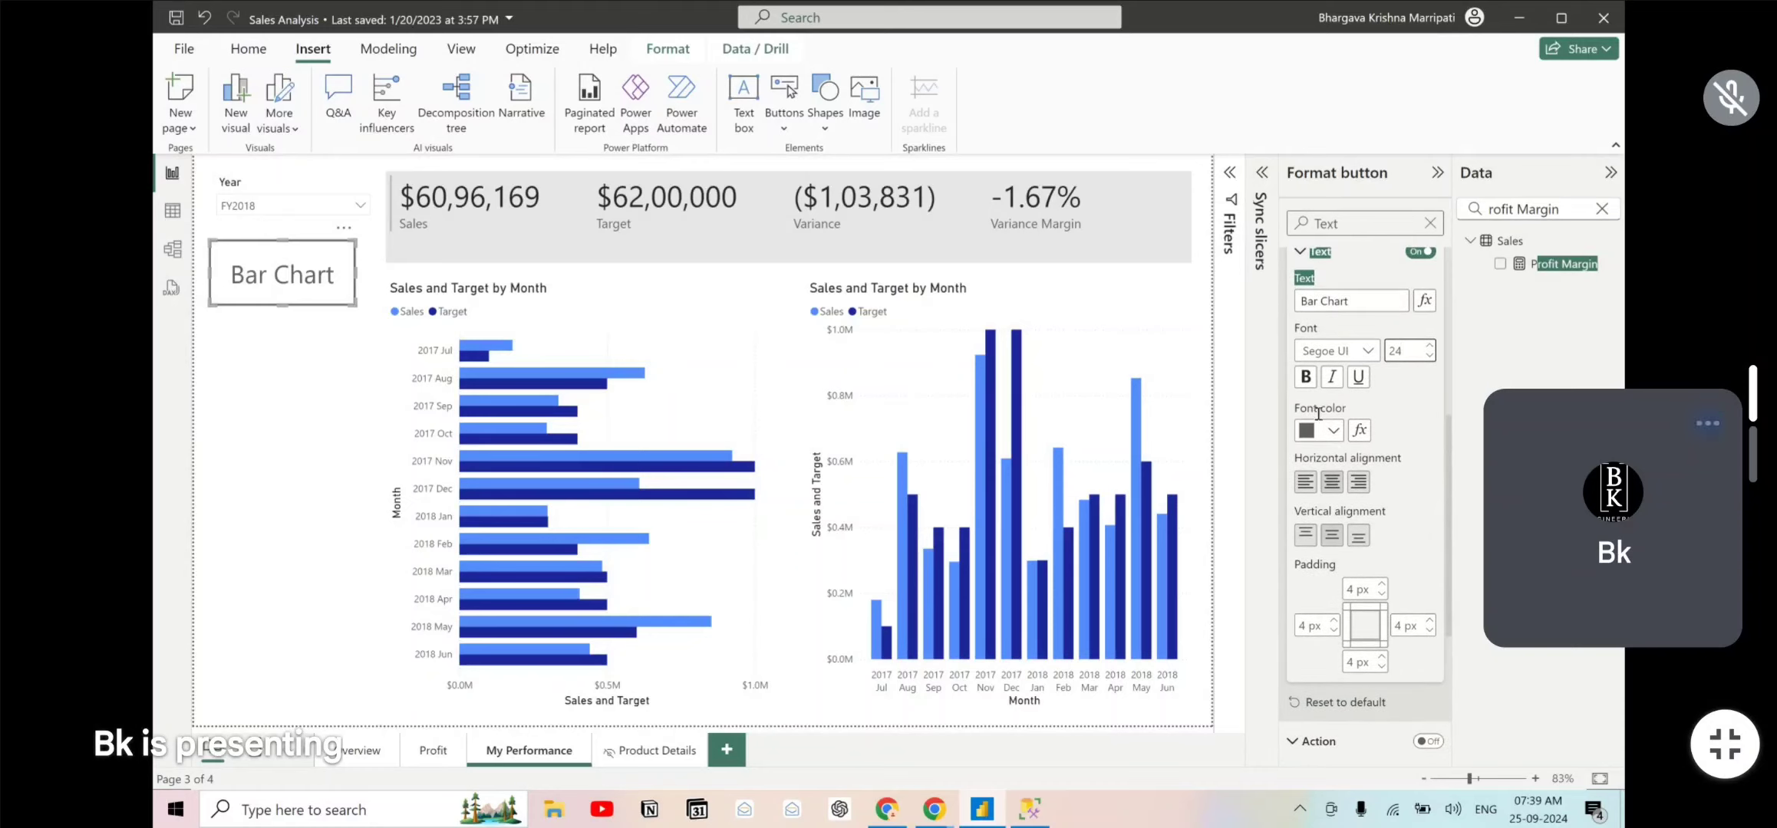
{"action": "scroll", "coordinate": [1344, 424], "scroll_direction": "up", "scroll_amount": 5}
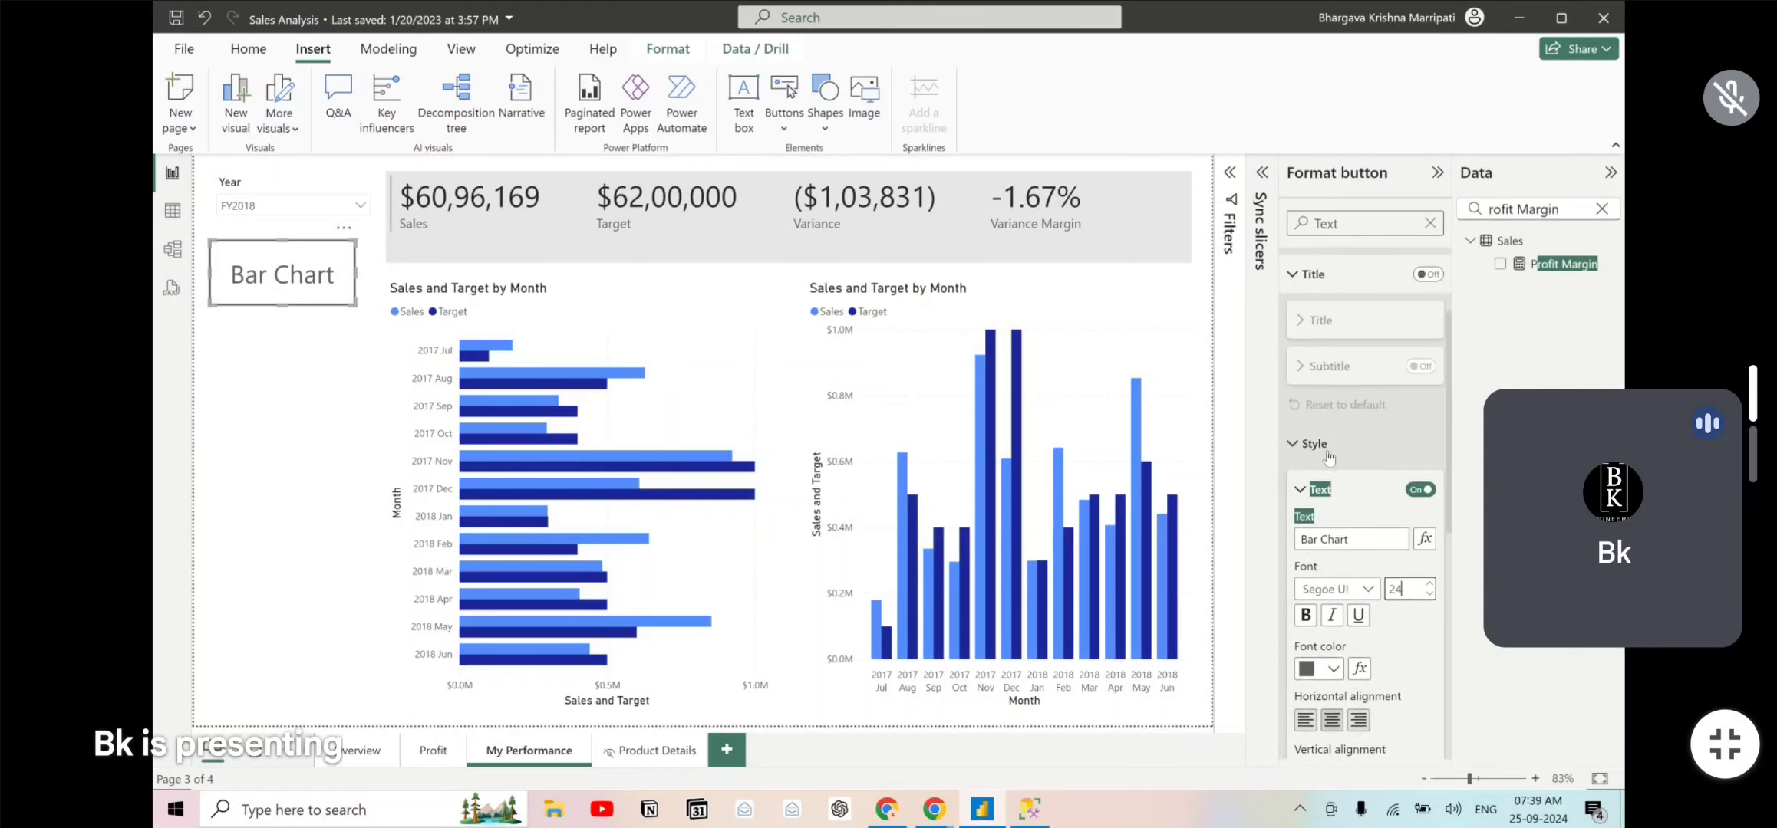
{"action": "double_click", "coordinate": [1355, 218]}
{"action": "type", "text": "colo"}
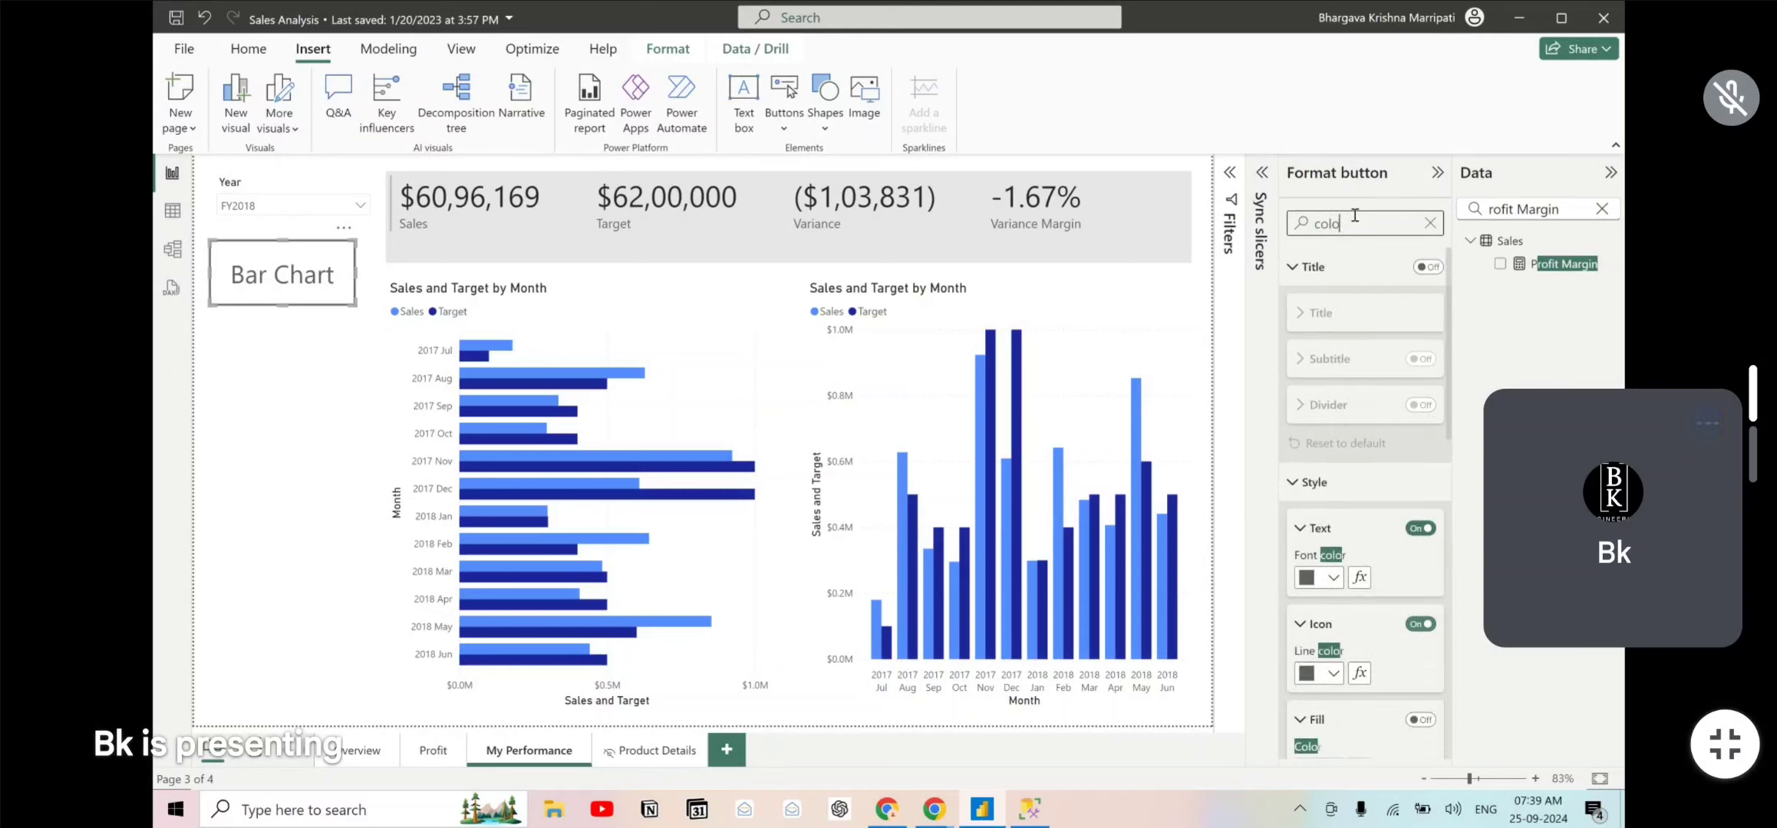
{"action": "type", "text": "r"}
{"action": "scroll", "coordinate": [1392, 528], "scroll_direction": "down", "scroll_amount": 2}
{"action": "scroll", "coordinate": [1392, 527], "scroll_direction": "down", "scroll_amount": 3}
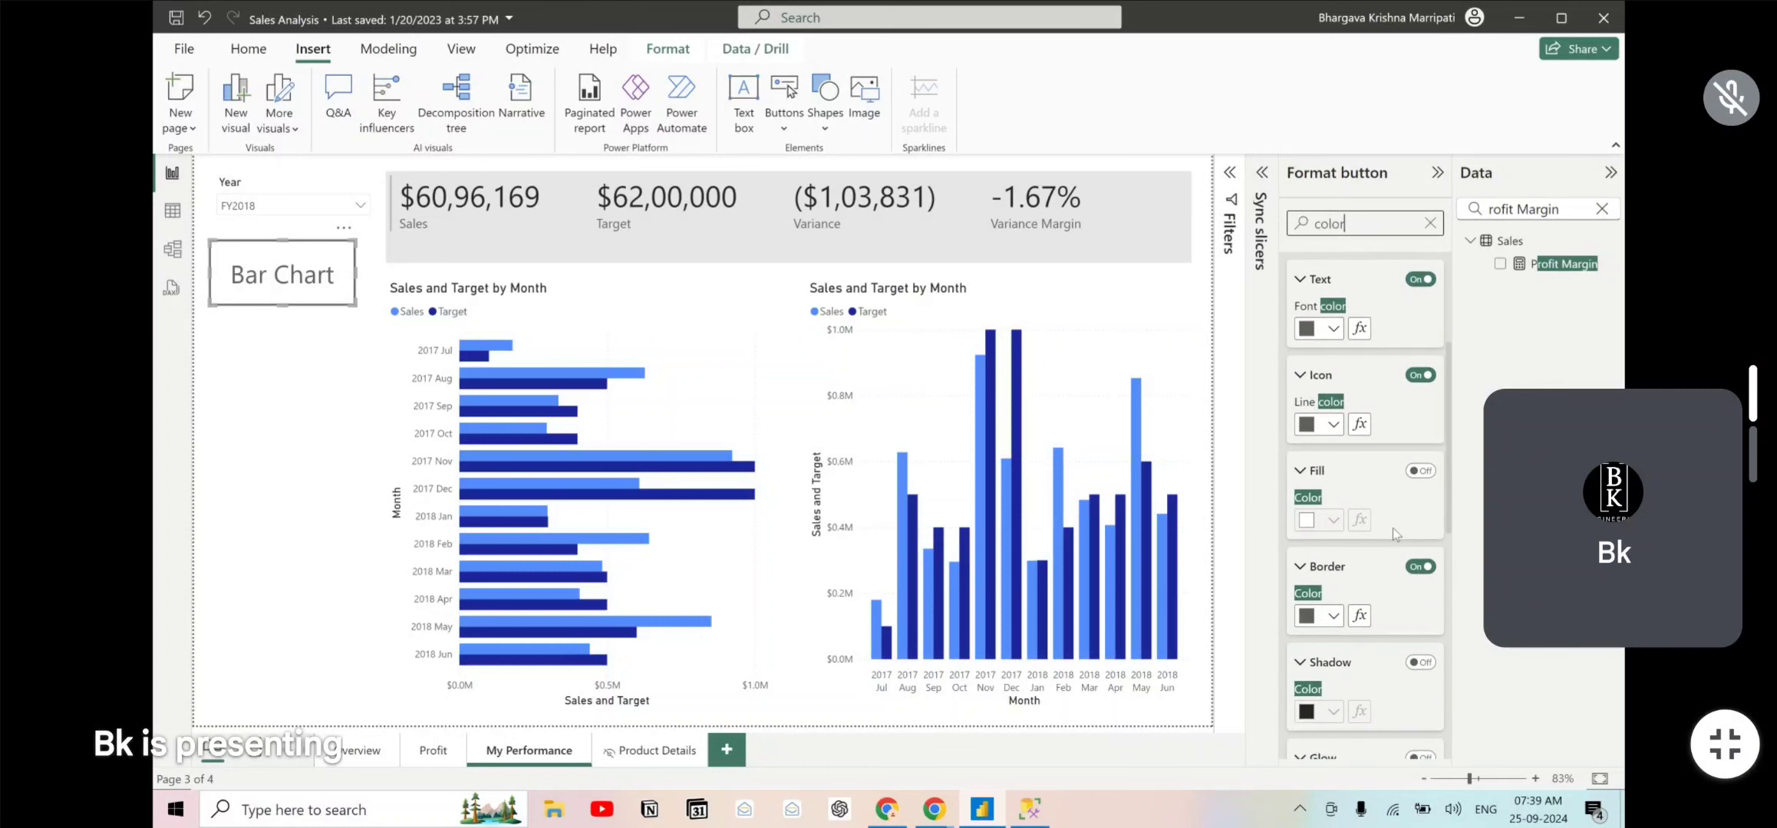
{"action": "scroll", "coordinate": [1361, 610], "scroll_direction": "down", "scroll_amount": 2}
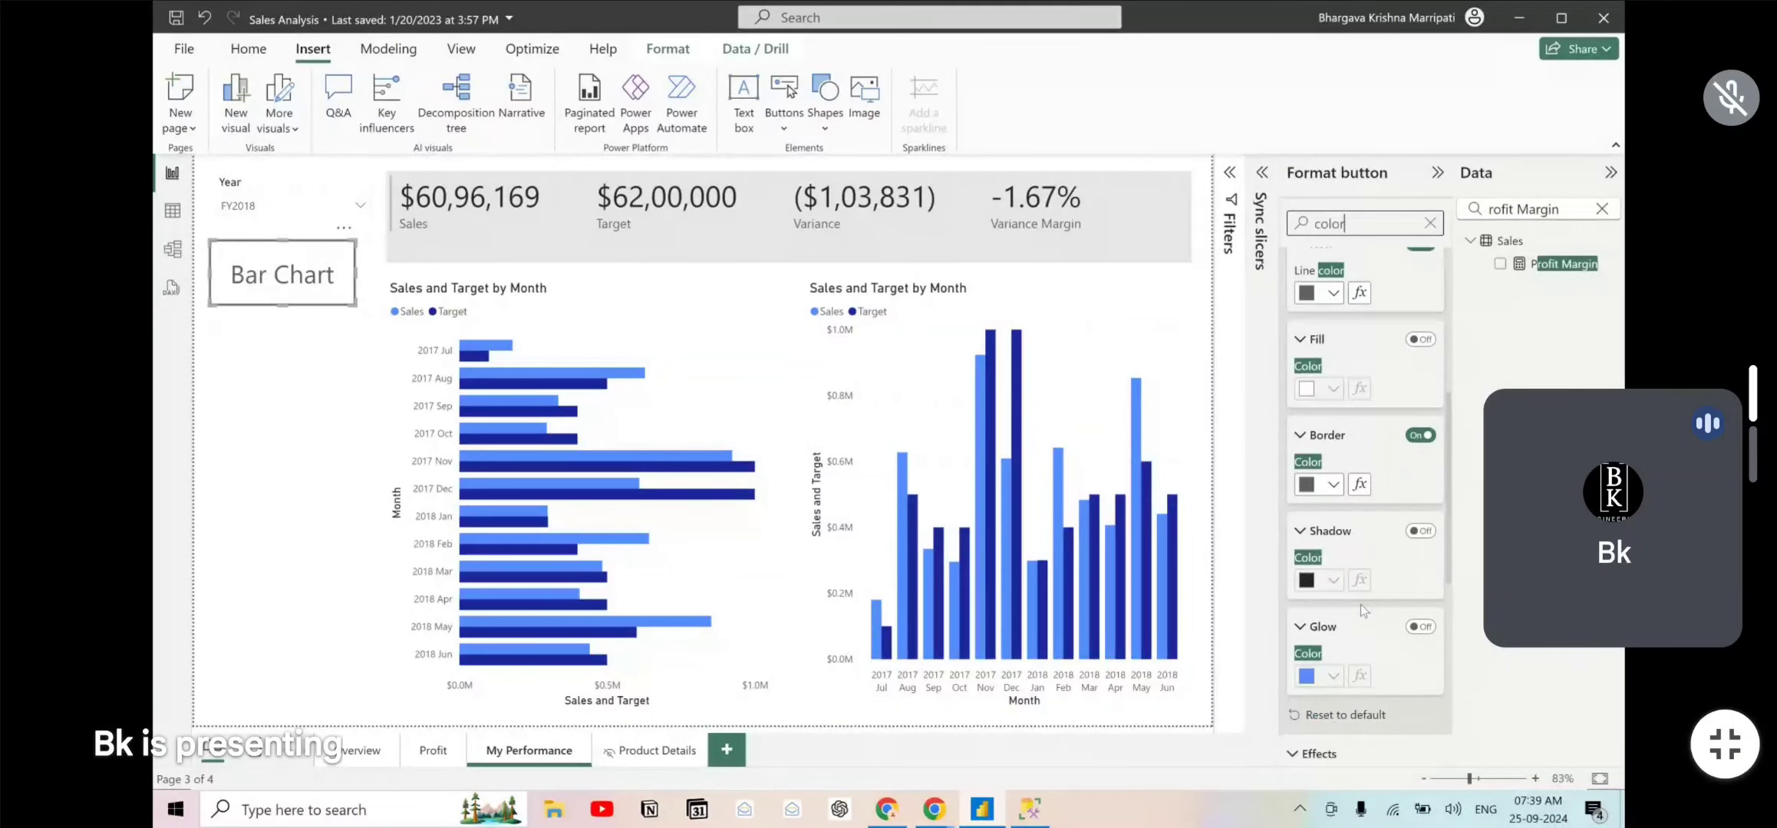
{"action": "scroll", "coordinate": [1383, 358], "scroll_direction": "down", "scroll_amount": 2}
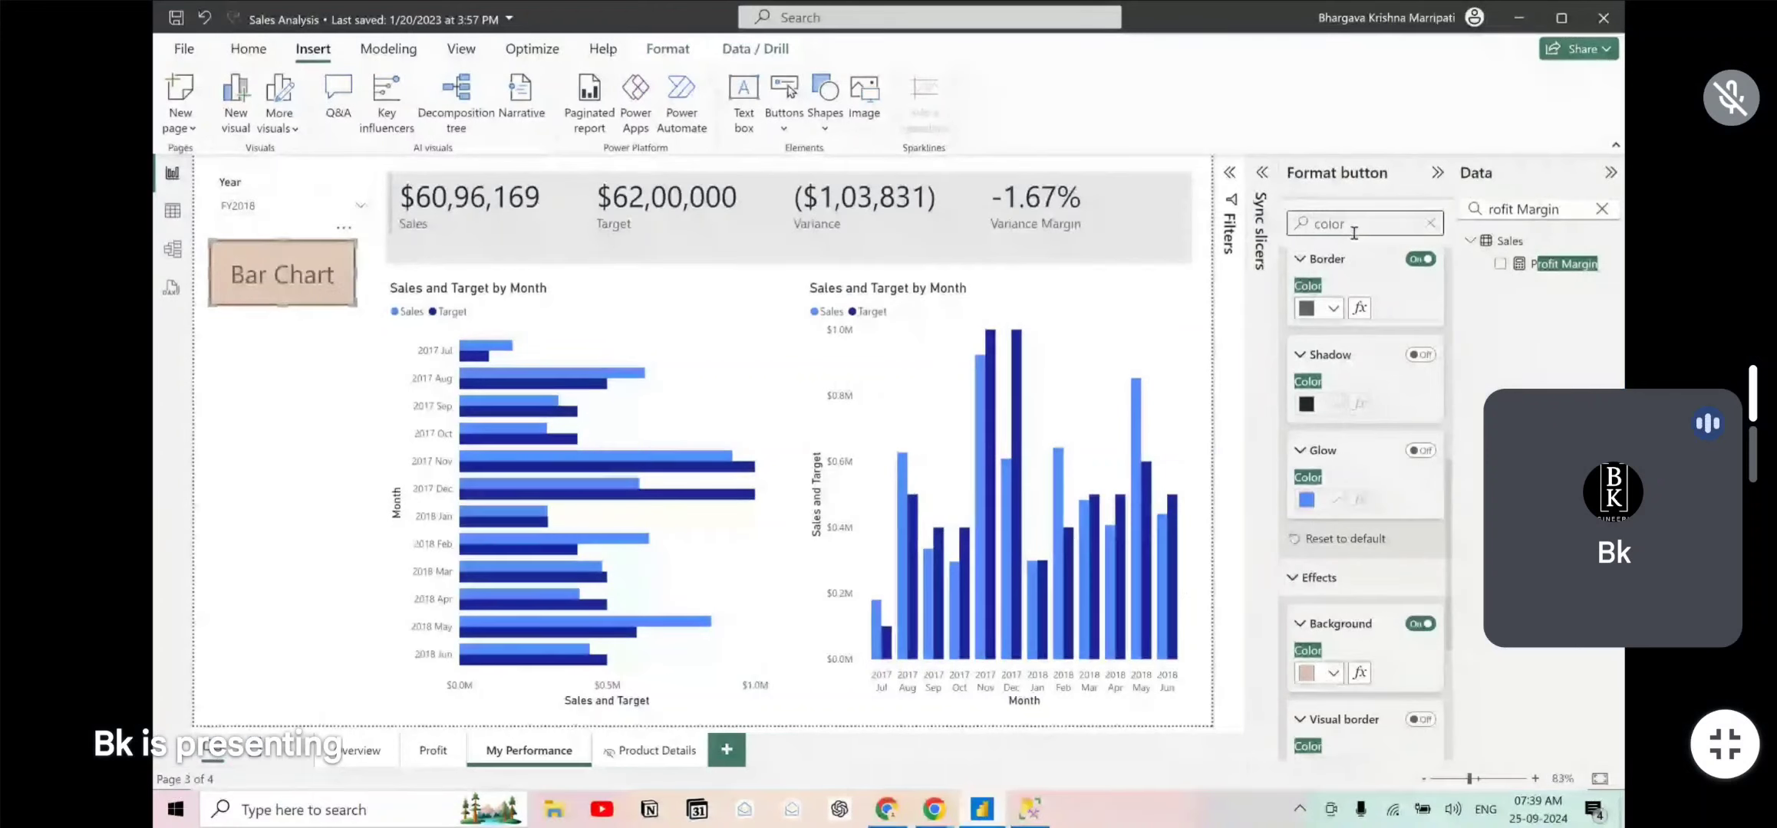
- Find the Action property in the Bar Chart button's formatting options and turn it on
{"action": "double_click", "coordinate": [1354, 232]}
{"action": "type", "text": "Action"}
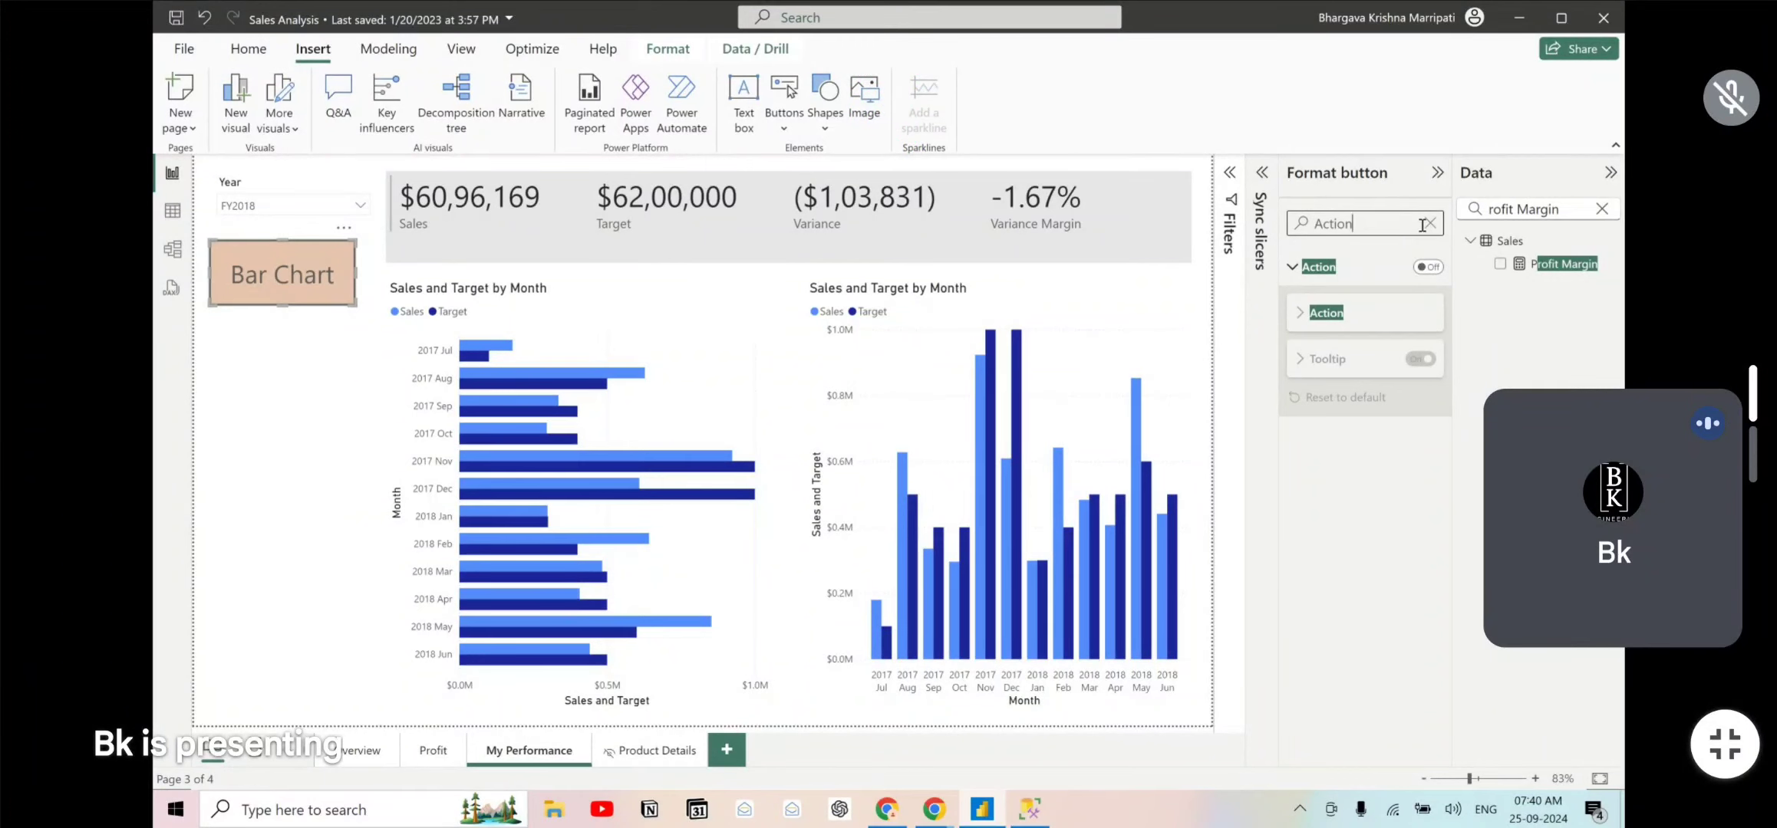
{"action": "left_click", "coordinate": [1428, 267]}
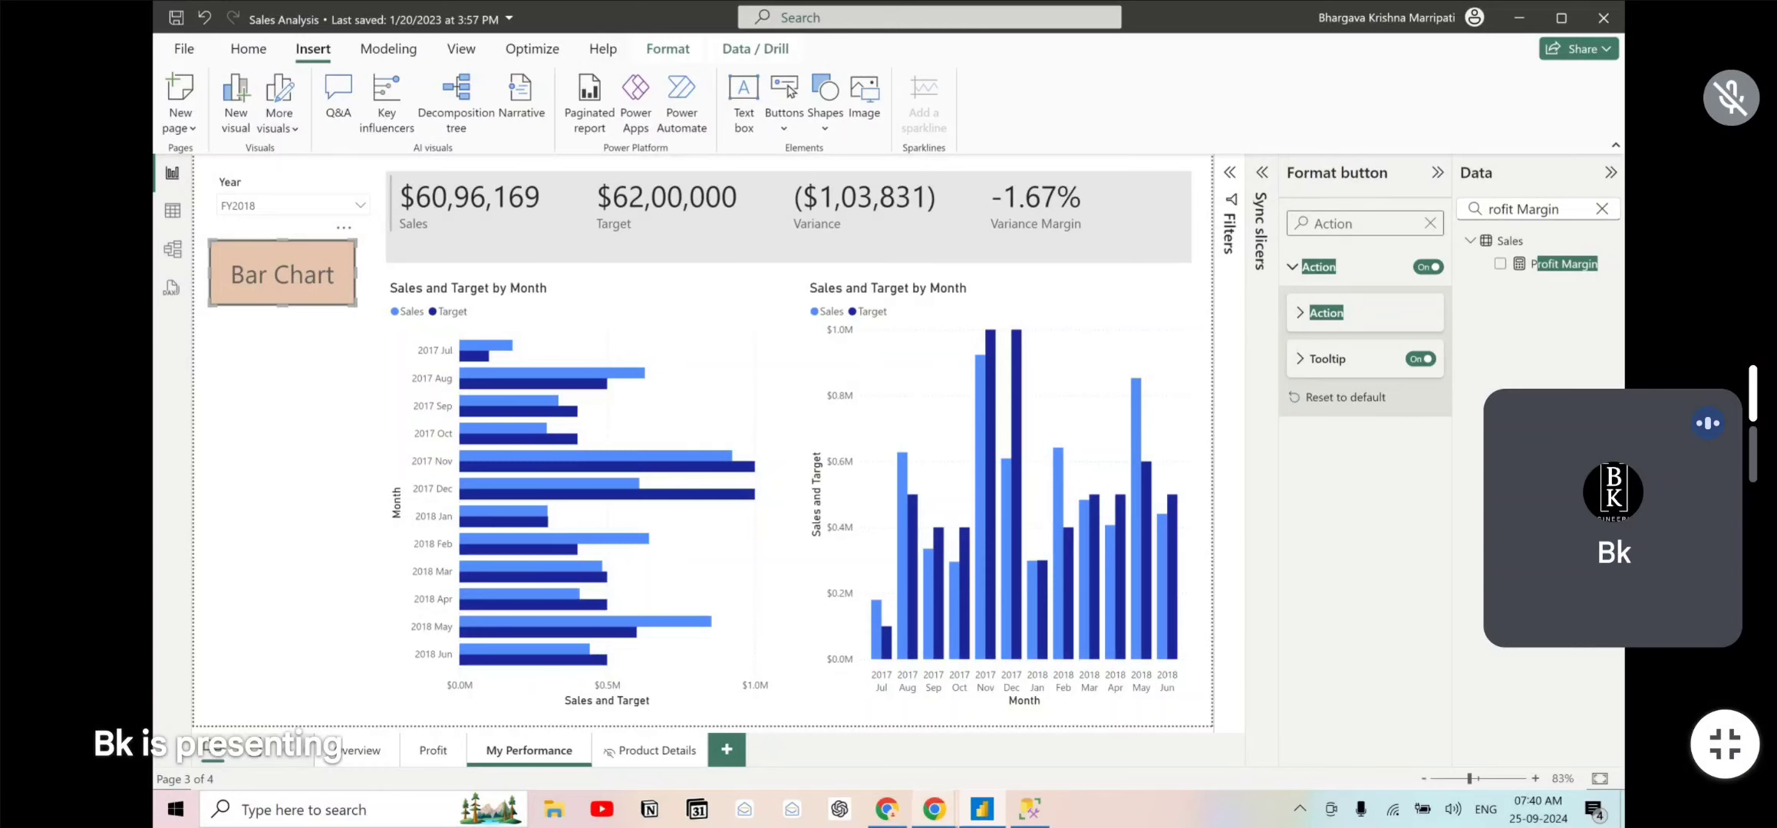
- Set the Bar Chart button's action type to Bookmark and assign the Bar Chart ON bookmark
{"action": "mouse_move", "coordinate": [933, 809]}
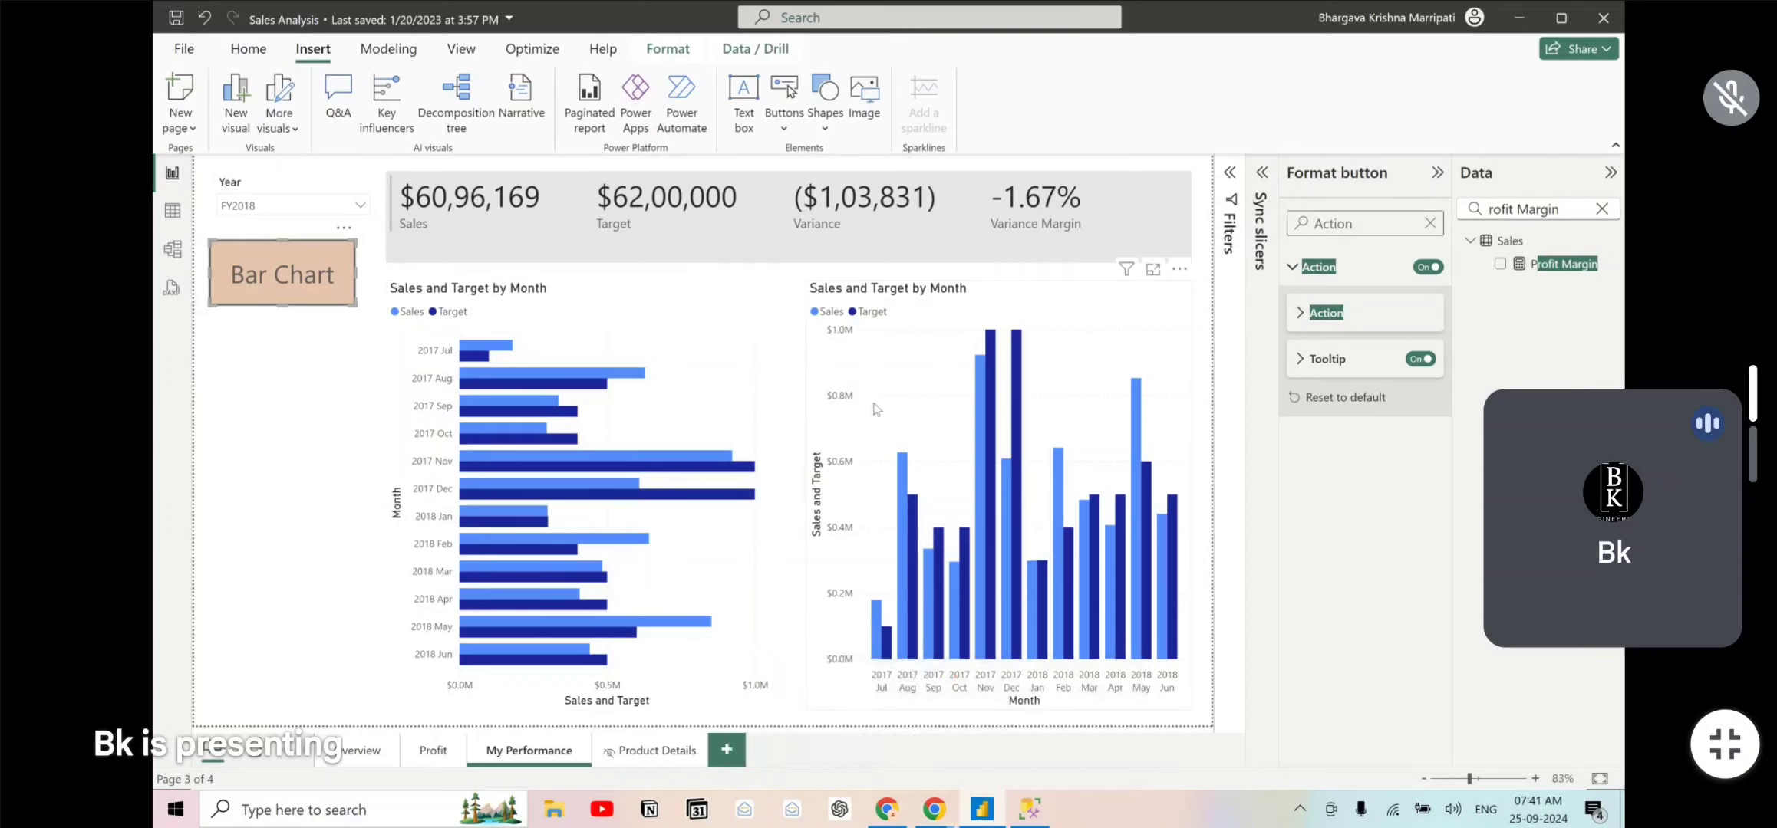
{"action": "left_click", "coordinate": [1125, 233]}
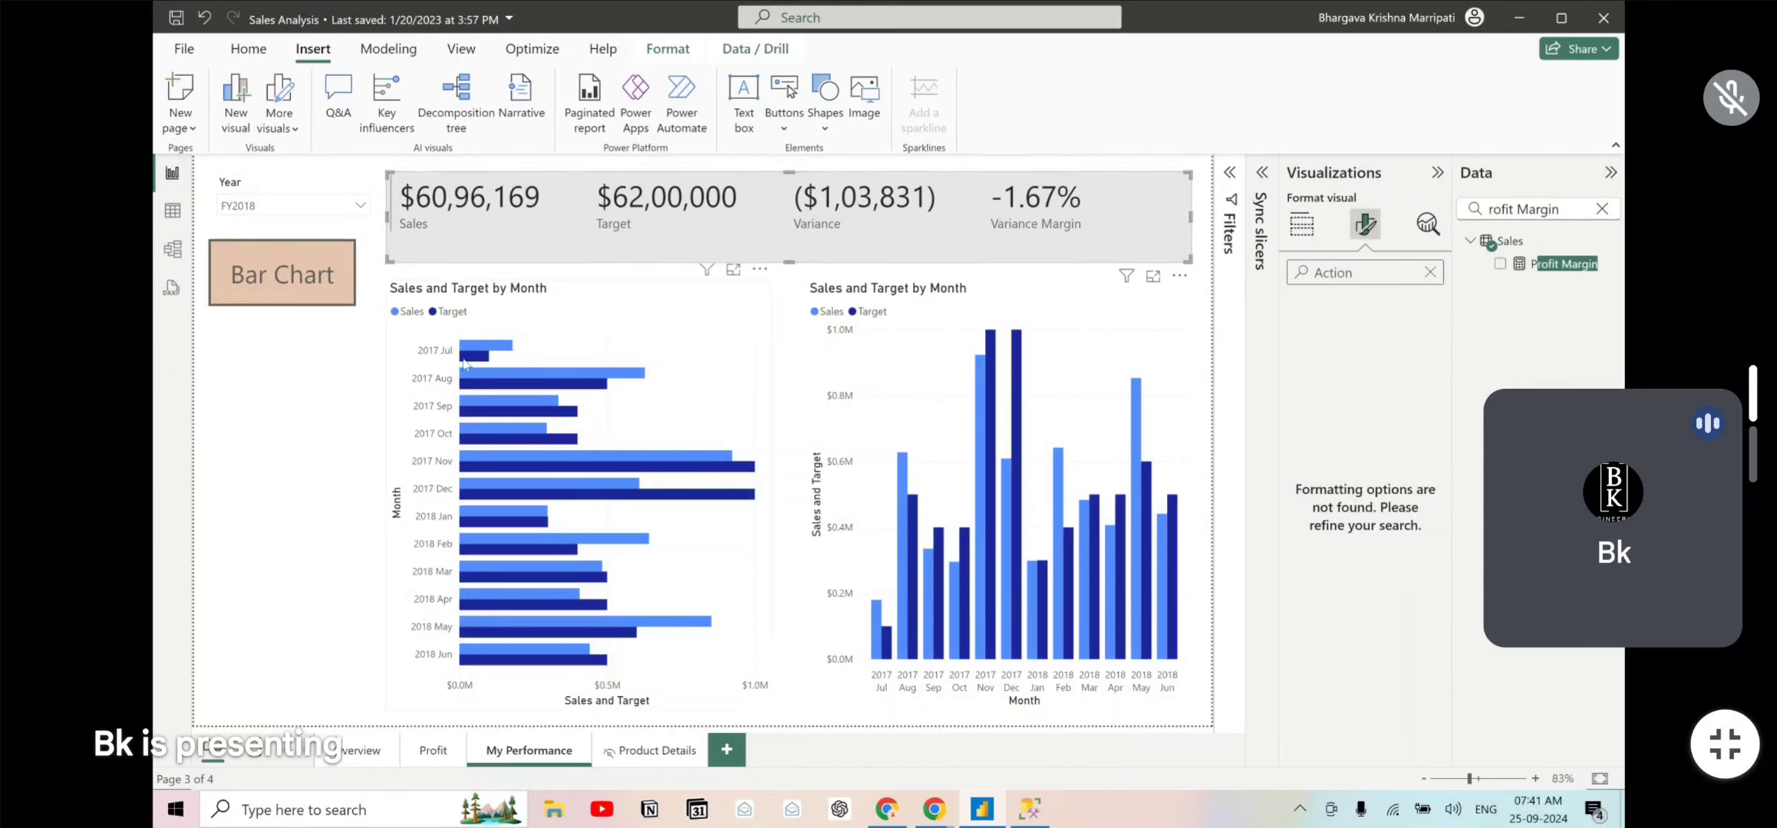
{"action": "mouse_move", "coordinate": [470, 364]}
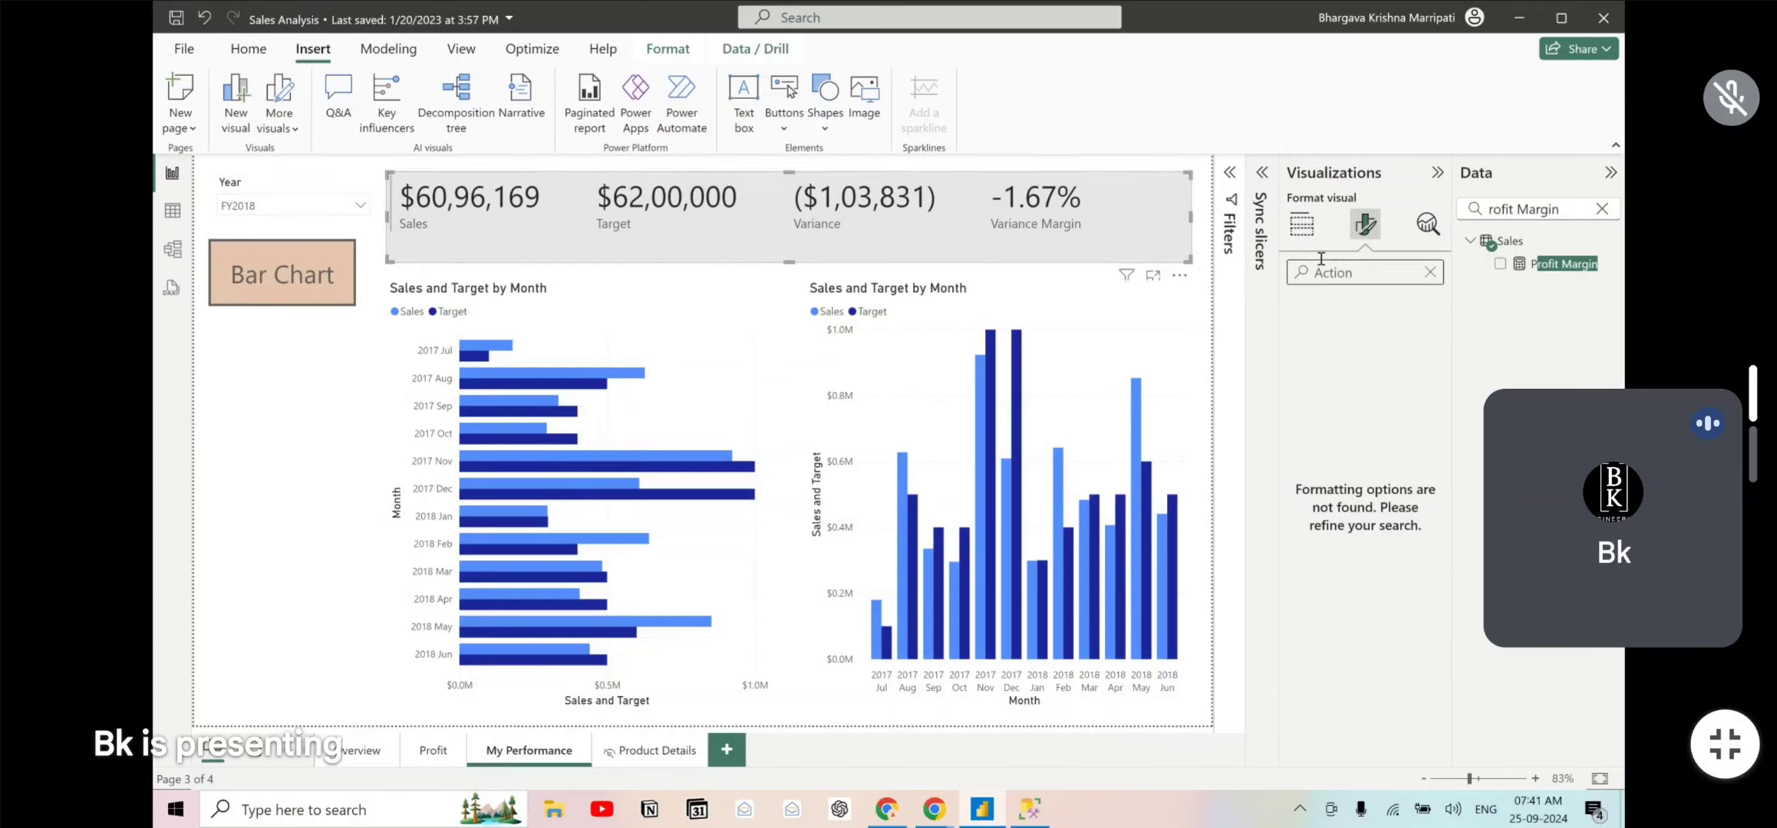
{"action": "left_click", "coordinate": [354, 250]}
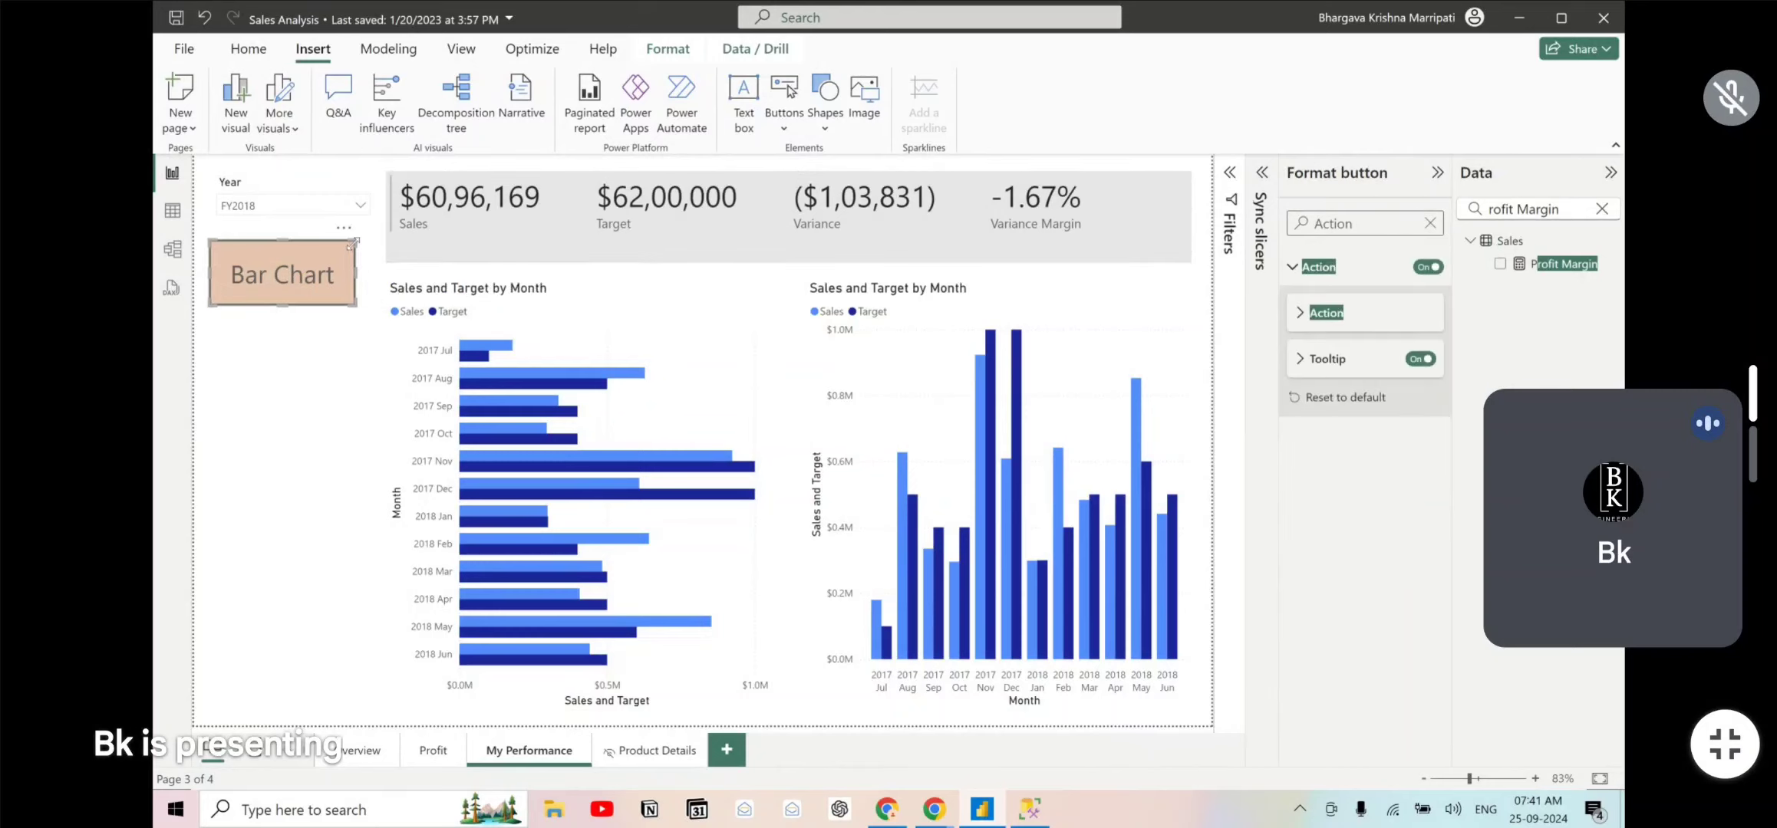
{"action": "left_click", "coordinate": [1298, 311]}
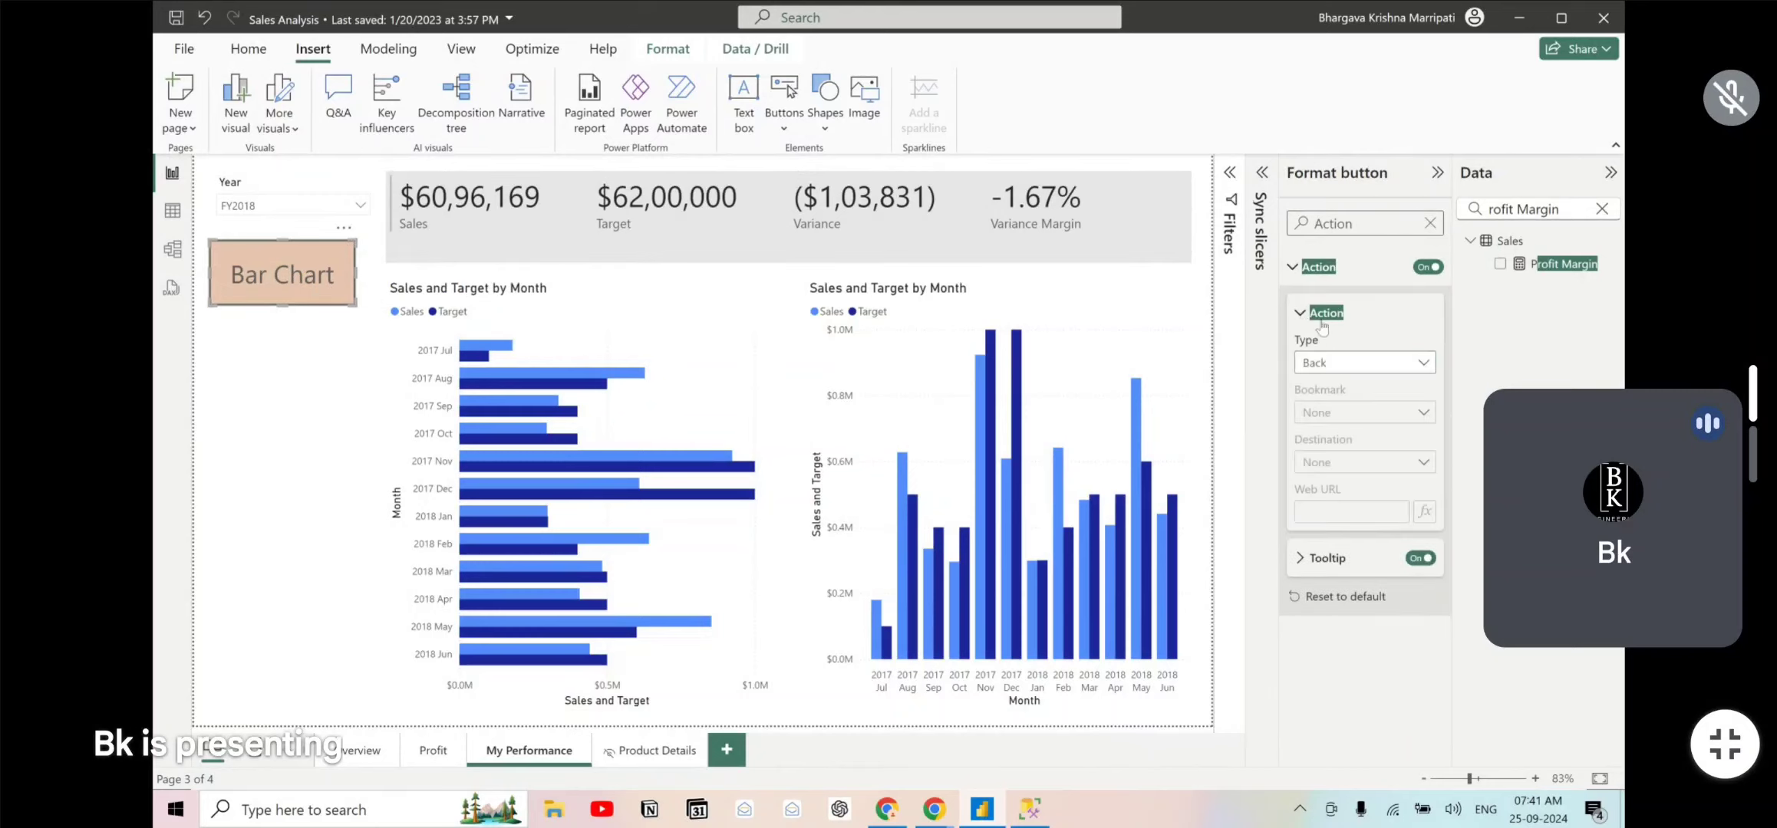
{"action": "left_click", "coordinate": [1353, 368]}
{"action": "left_click", "coordinate": [1352, 409]}
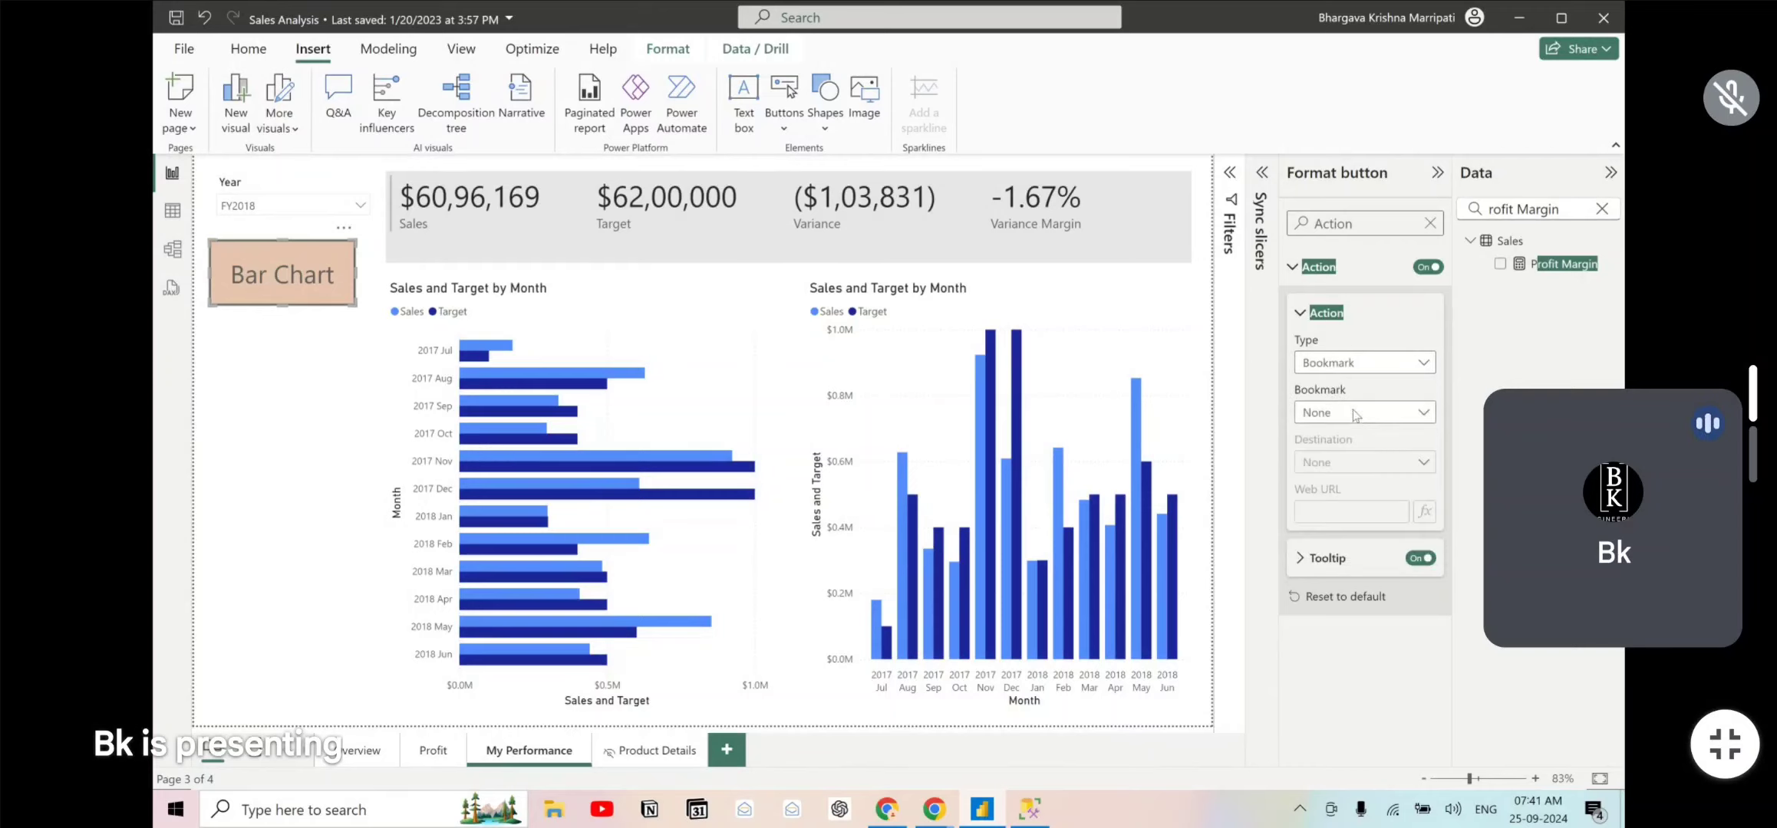
{"action": "left_click", "coordinate": [1338, 415]}
{"action": "left_click", "coordinate": [1341, 458]}
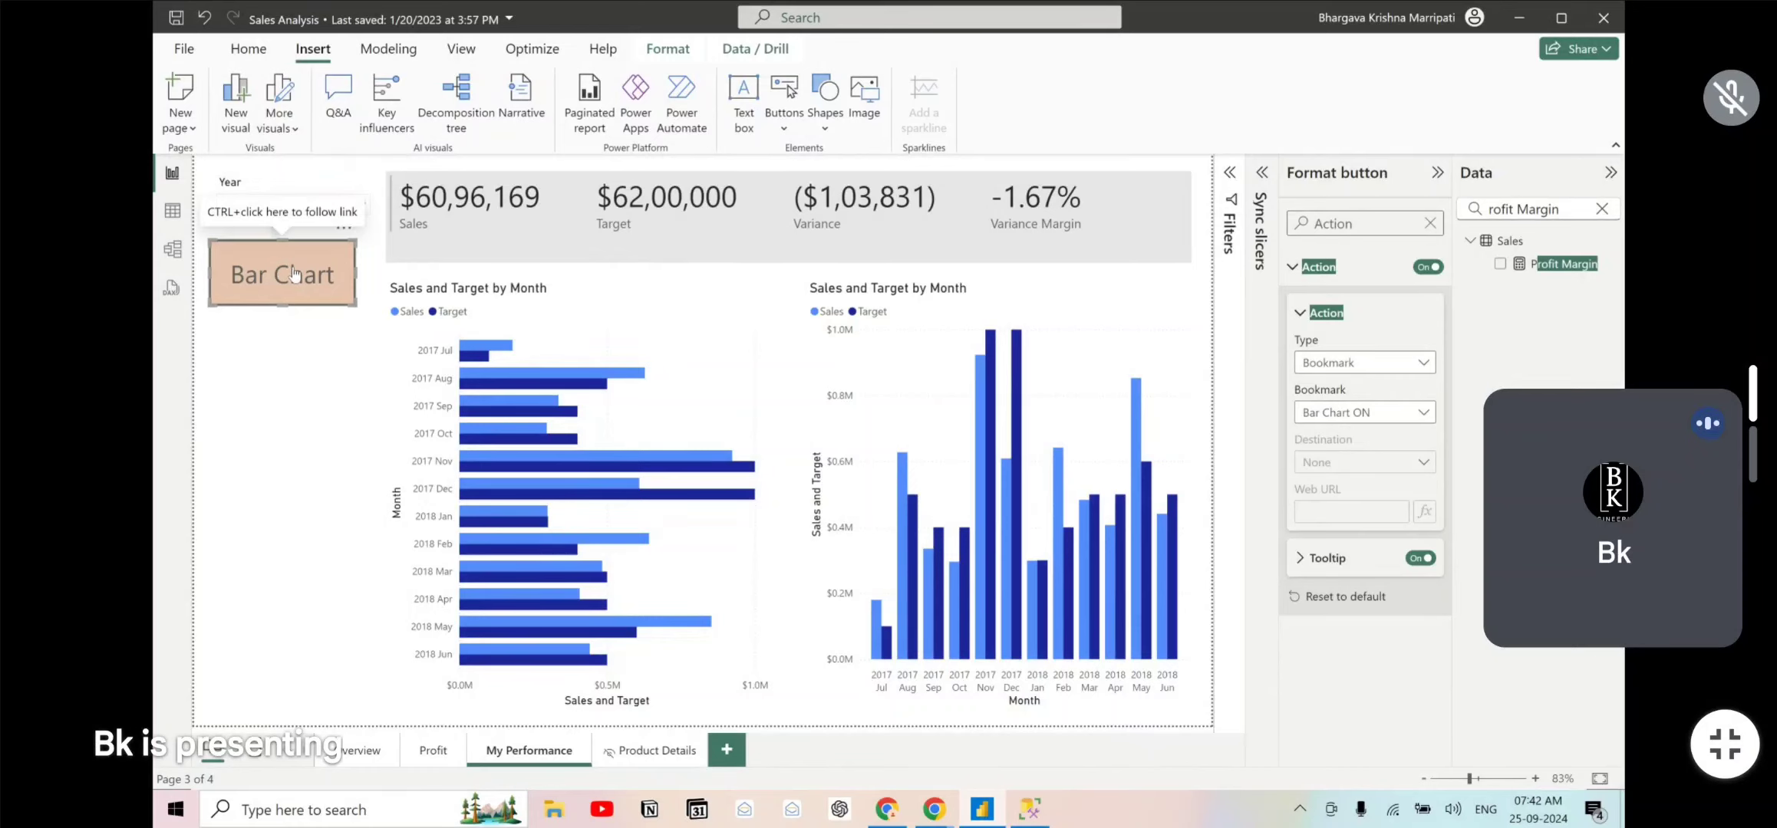
- Examine the Bar Chart button's available action types, bookmark choices and tooltip options
{"action": "left_click", "coordinate": [1336, 361]}
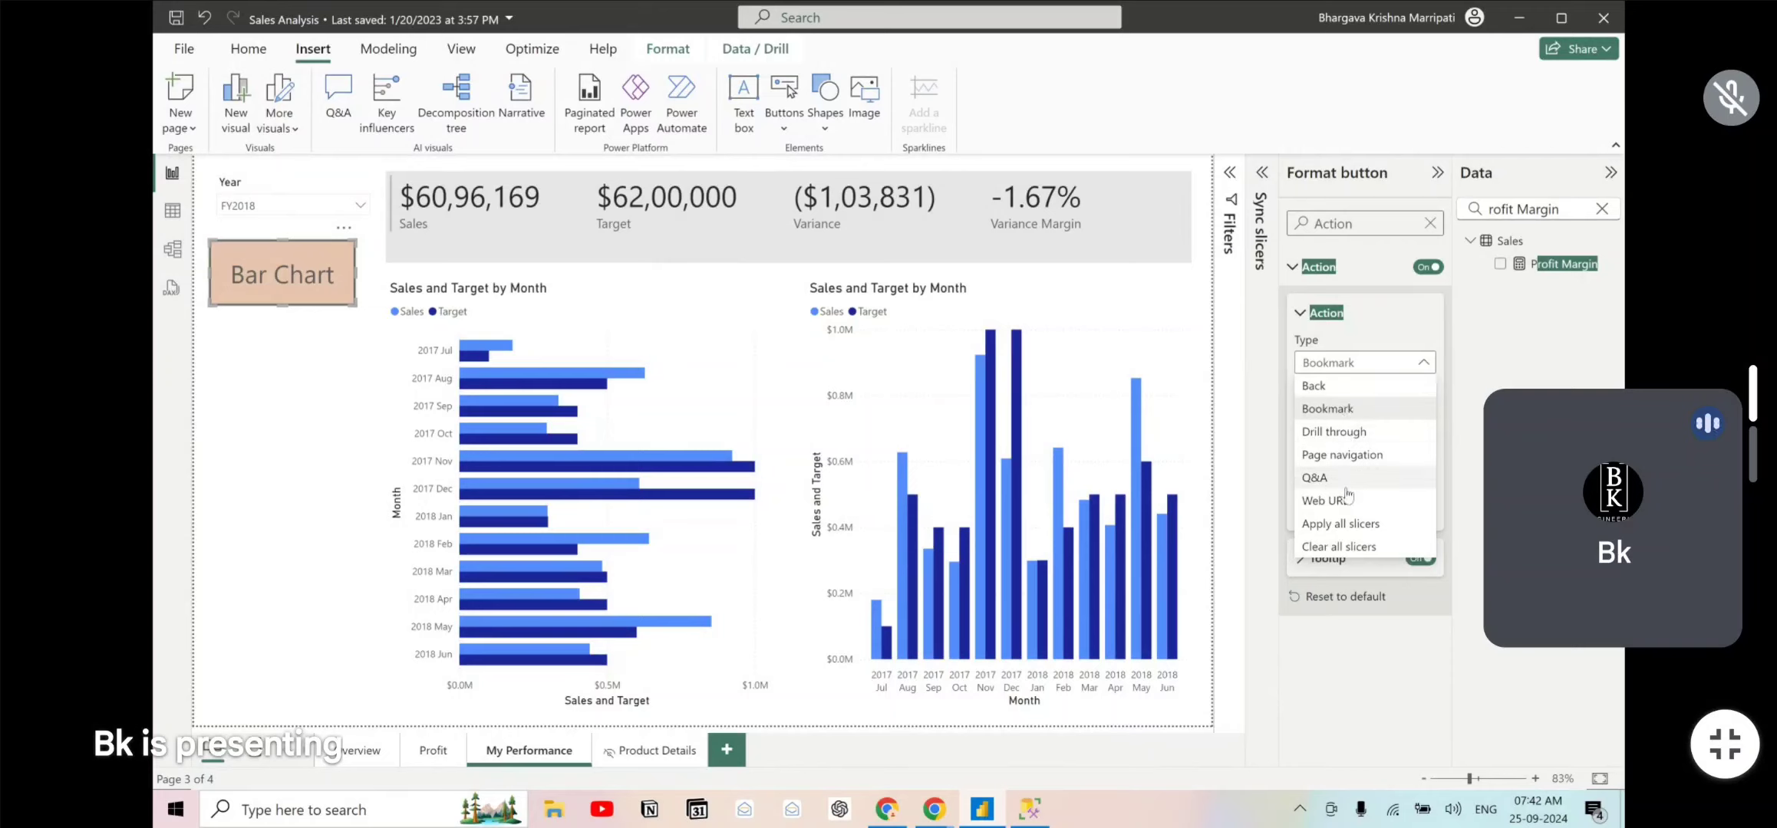
{"action": "left_click", "coordinate": [1336, 413]}
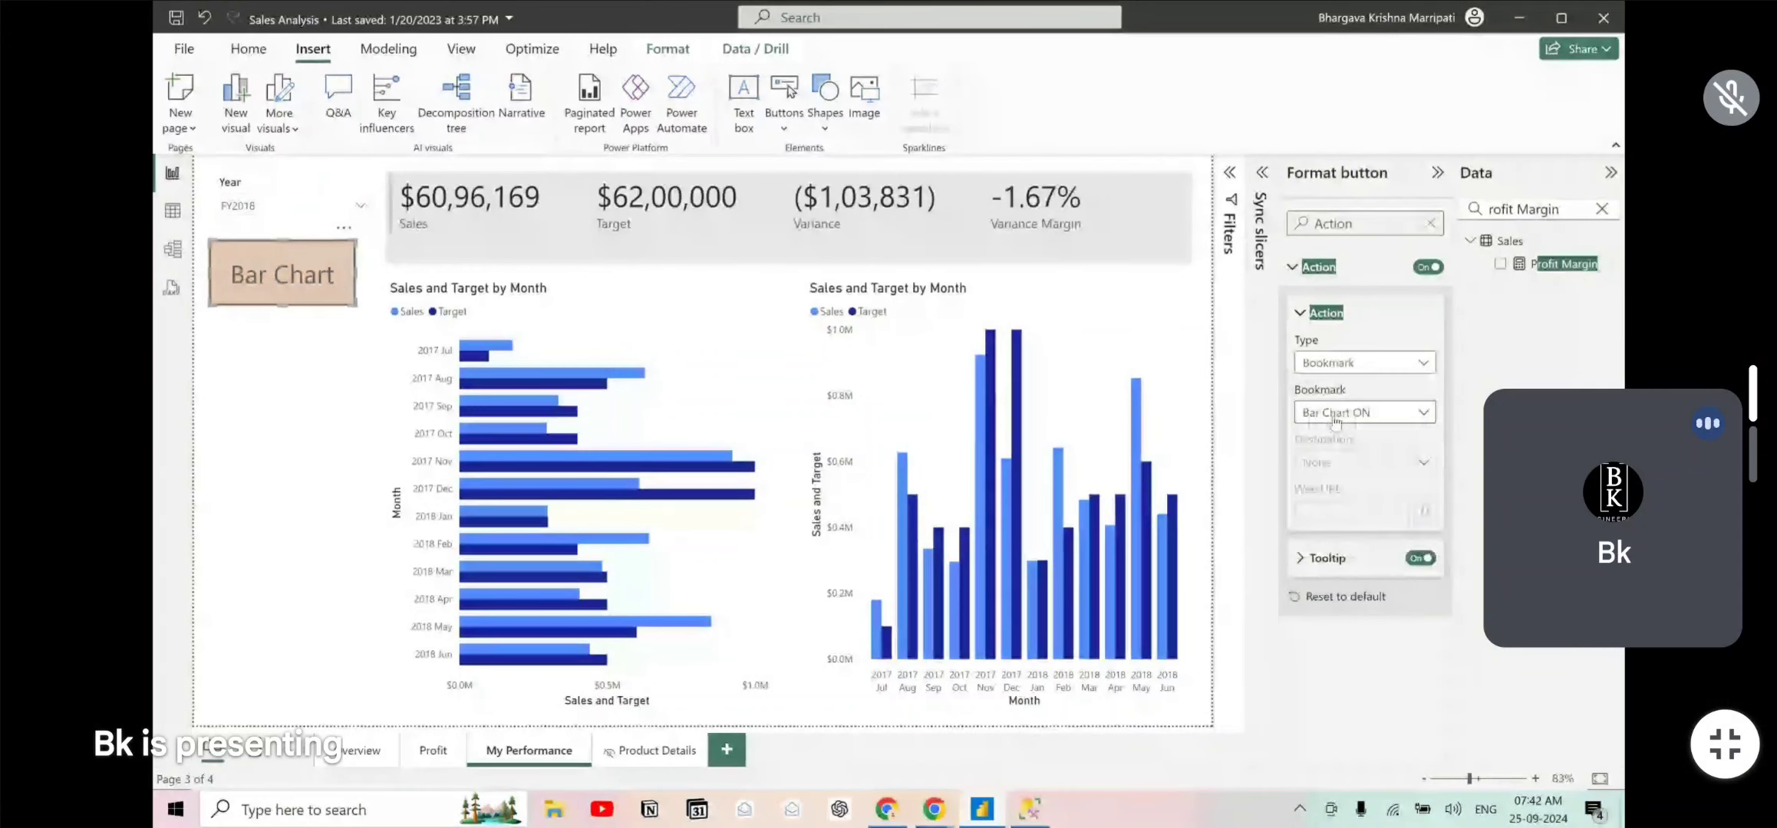
{"action": "left_click", "coordinate": [1336, 414]}
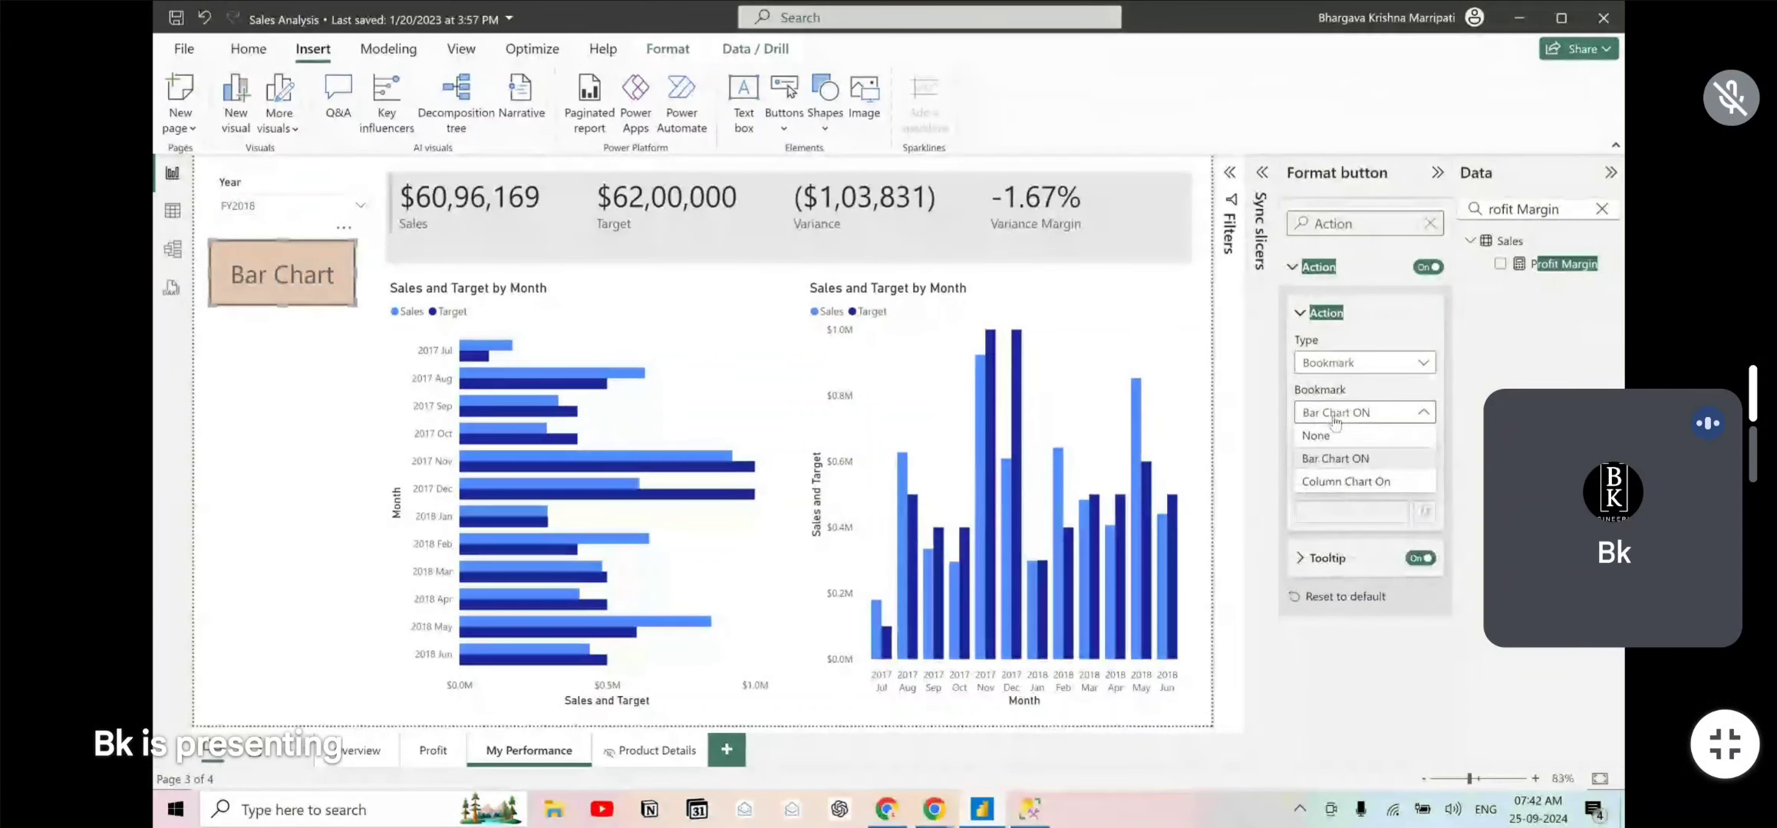
{"action": "left_click", "coordinate": [317, 457]}
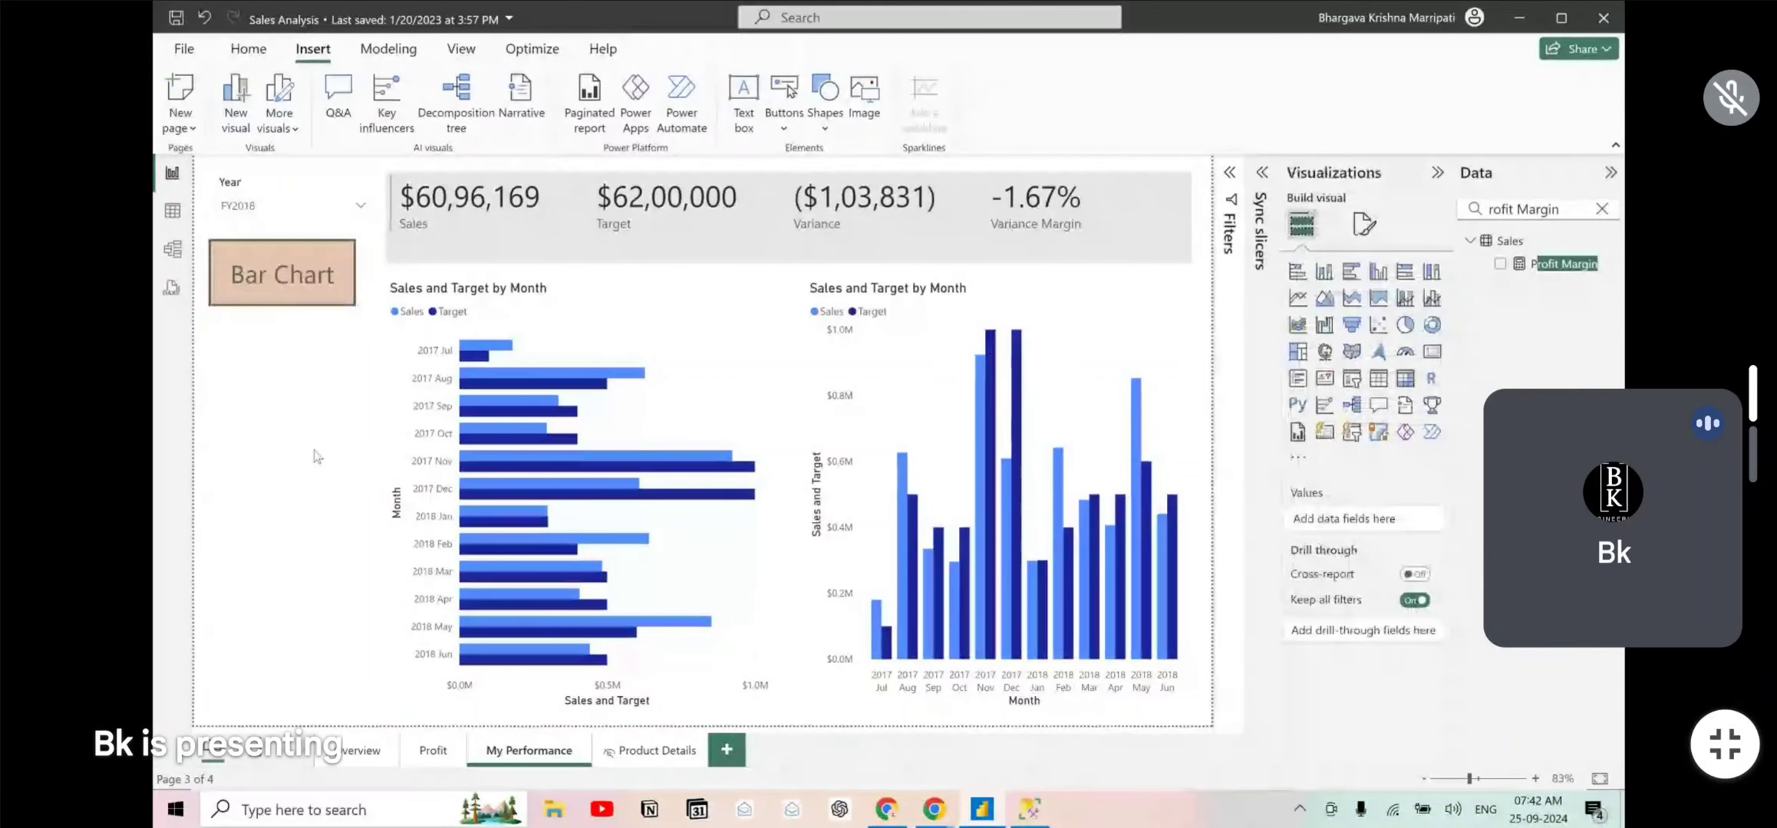
{"action": "left_click", "coordinate": [290, 276]}
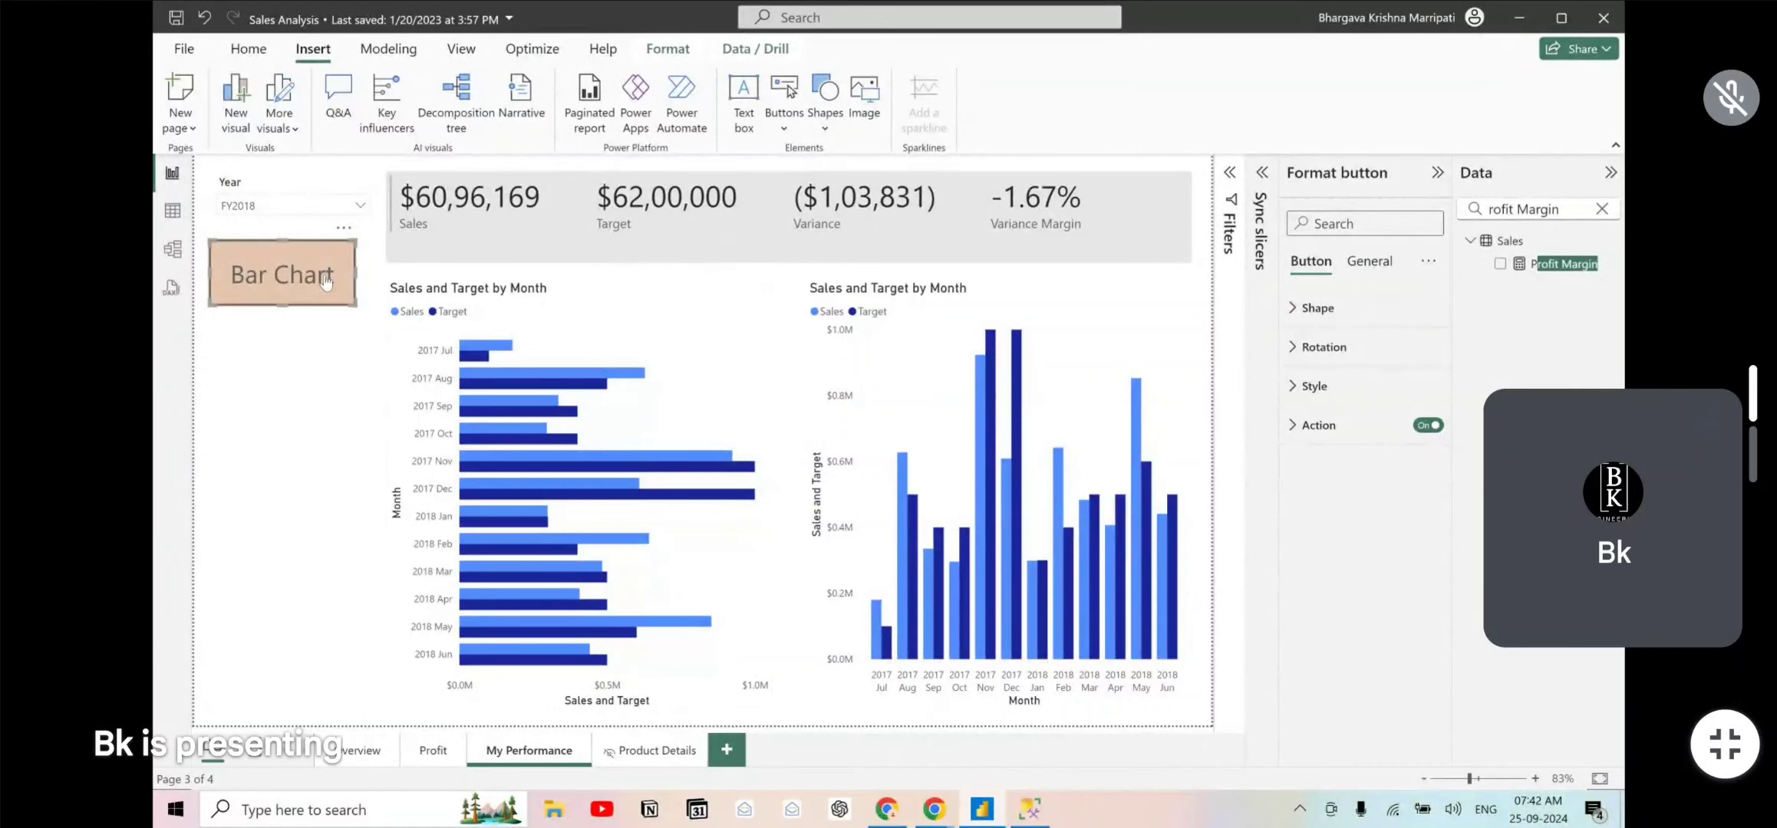
{"action": "left_click", "coordinate": [310, 375]}
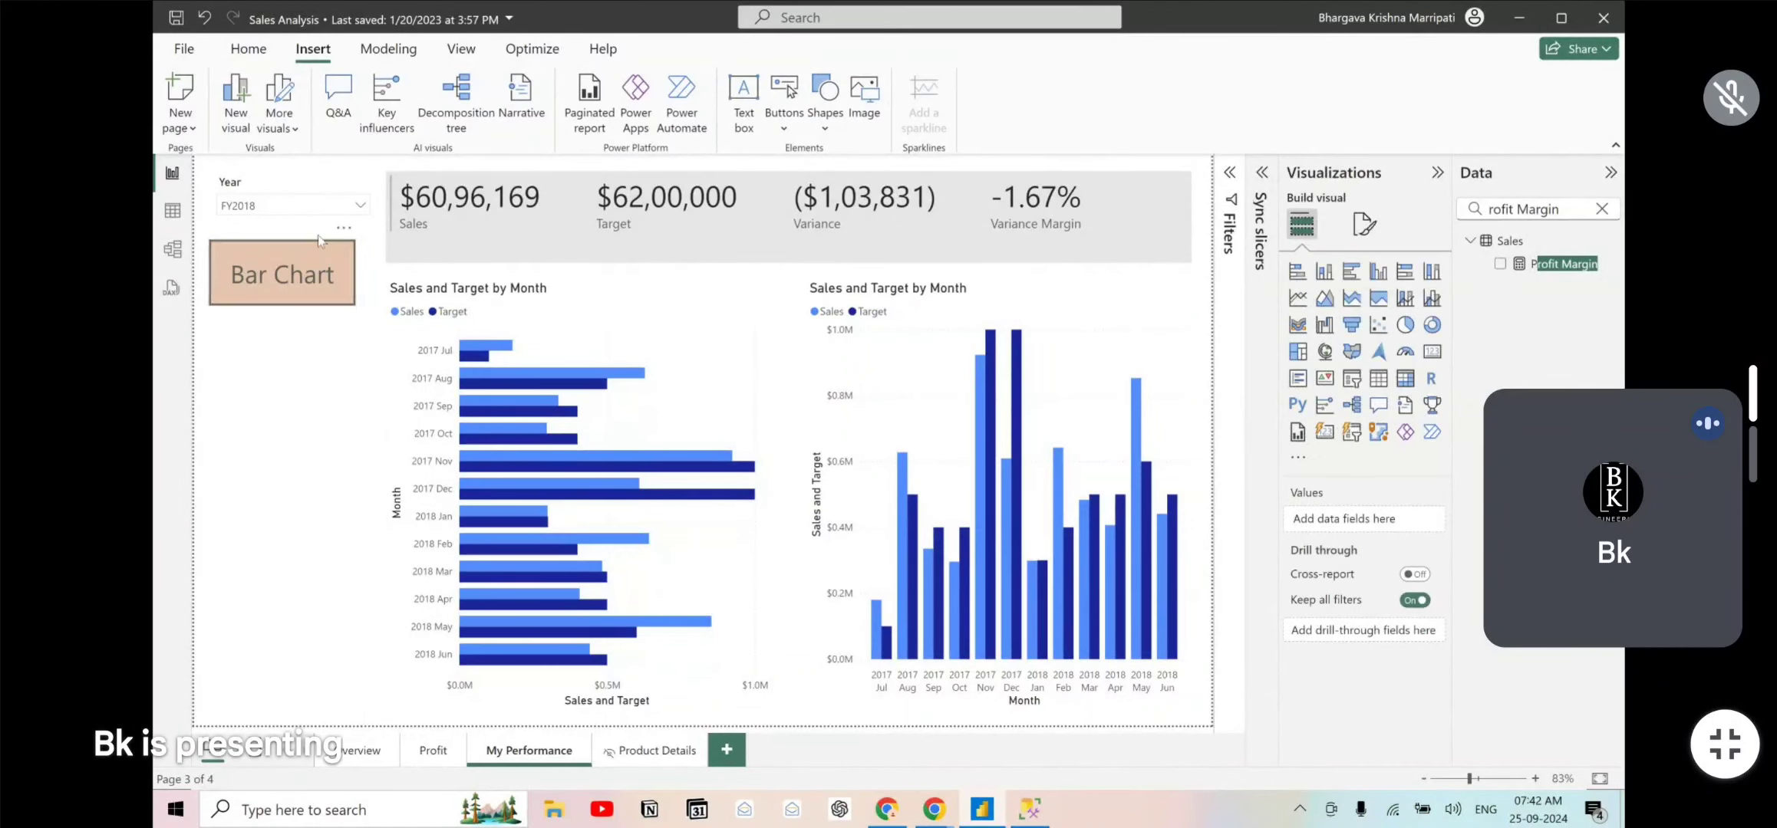
{"action": "left_click", "coordinate": [299, 282]}
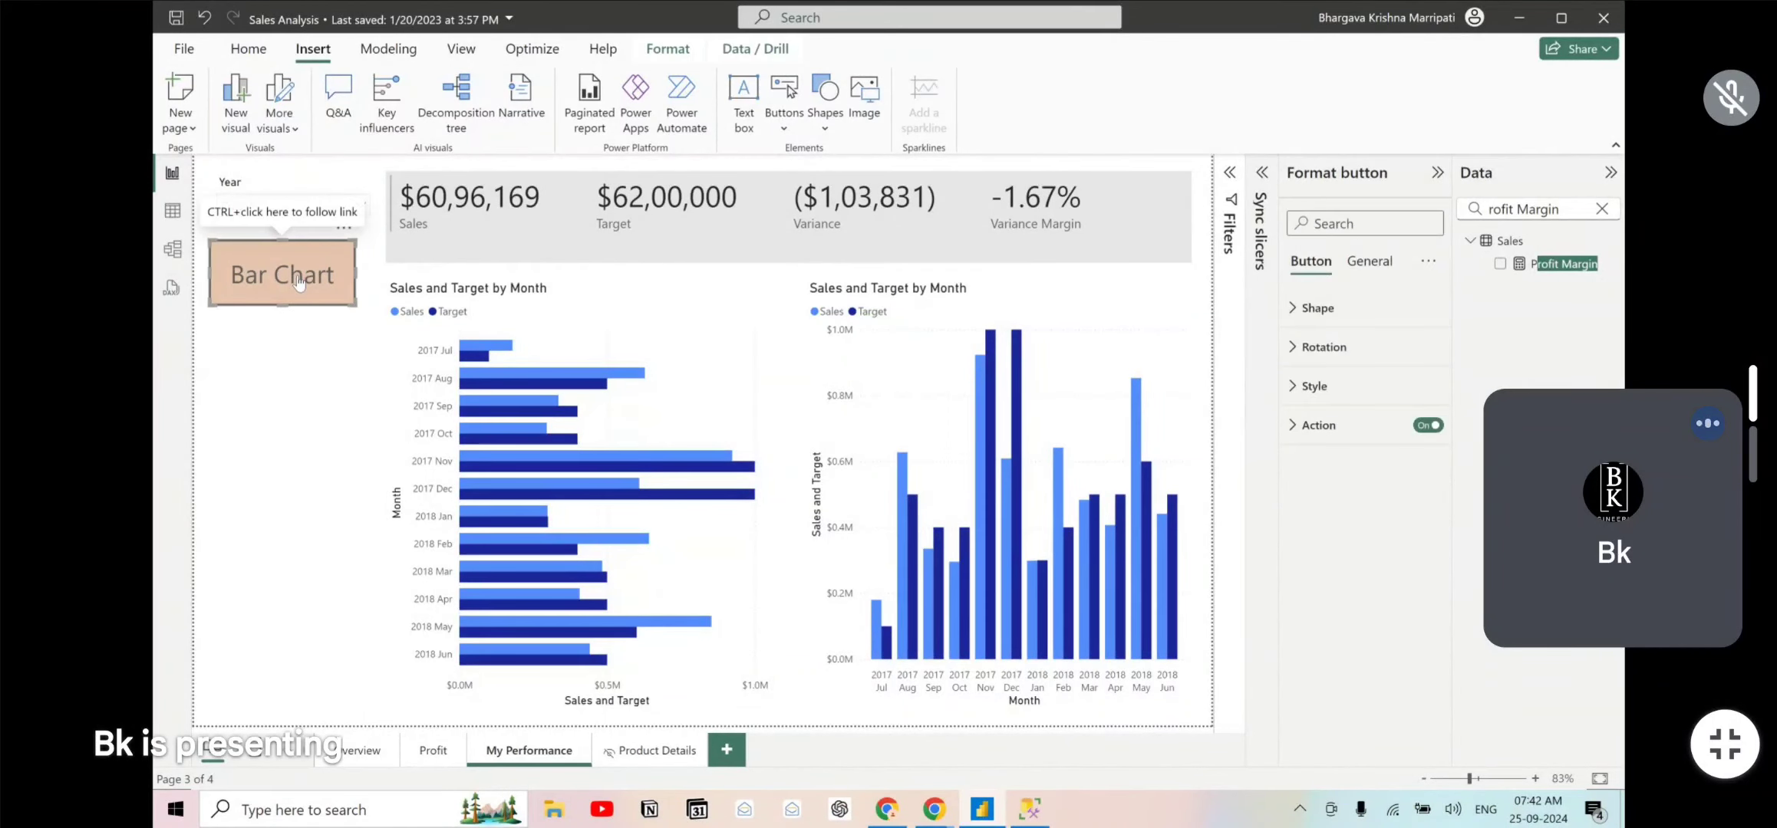
{"action": "left_click", "coordinate": [1289, 425]}
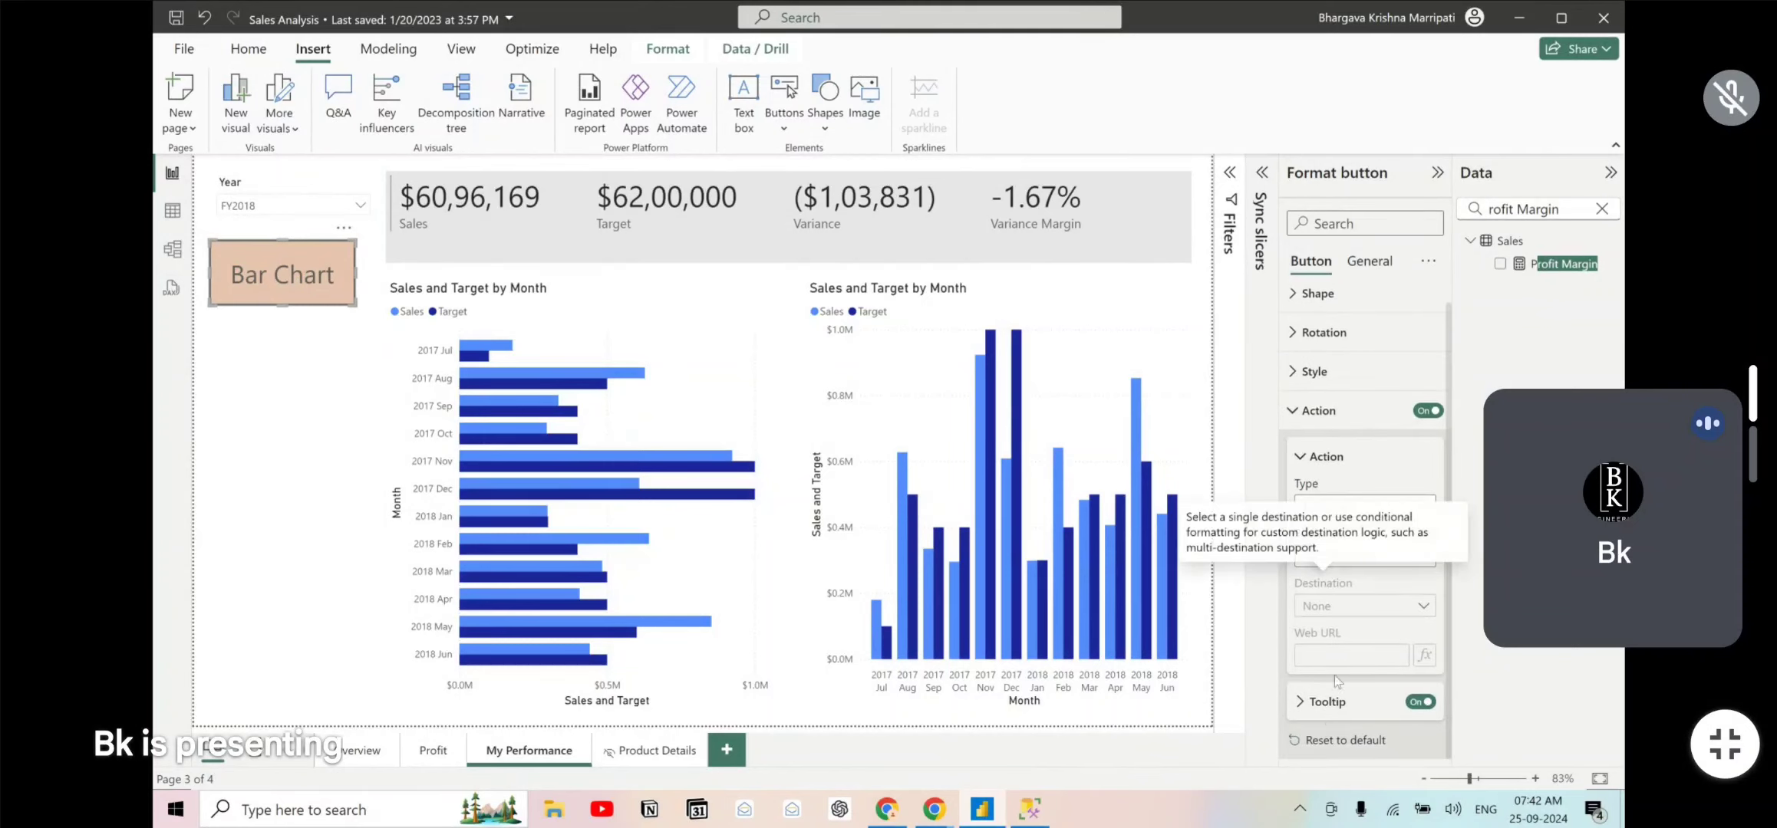
{"action": "left_click", "coordinate": [1320, 702]}
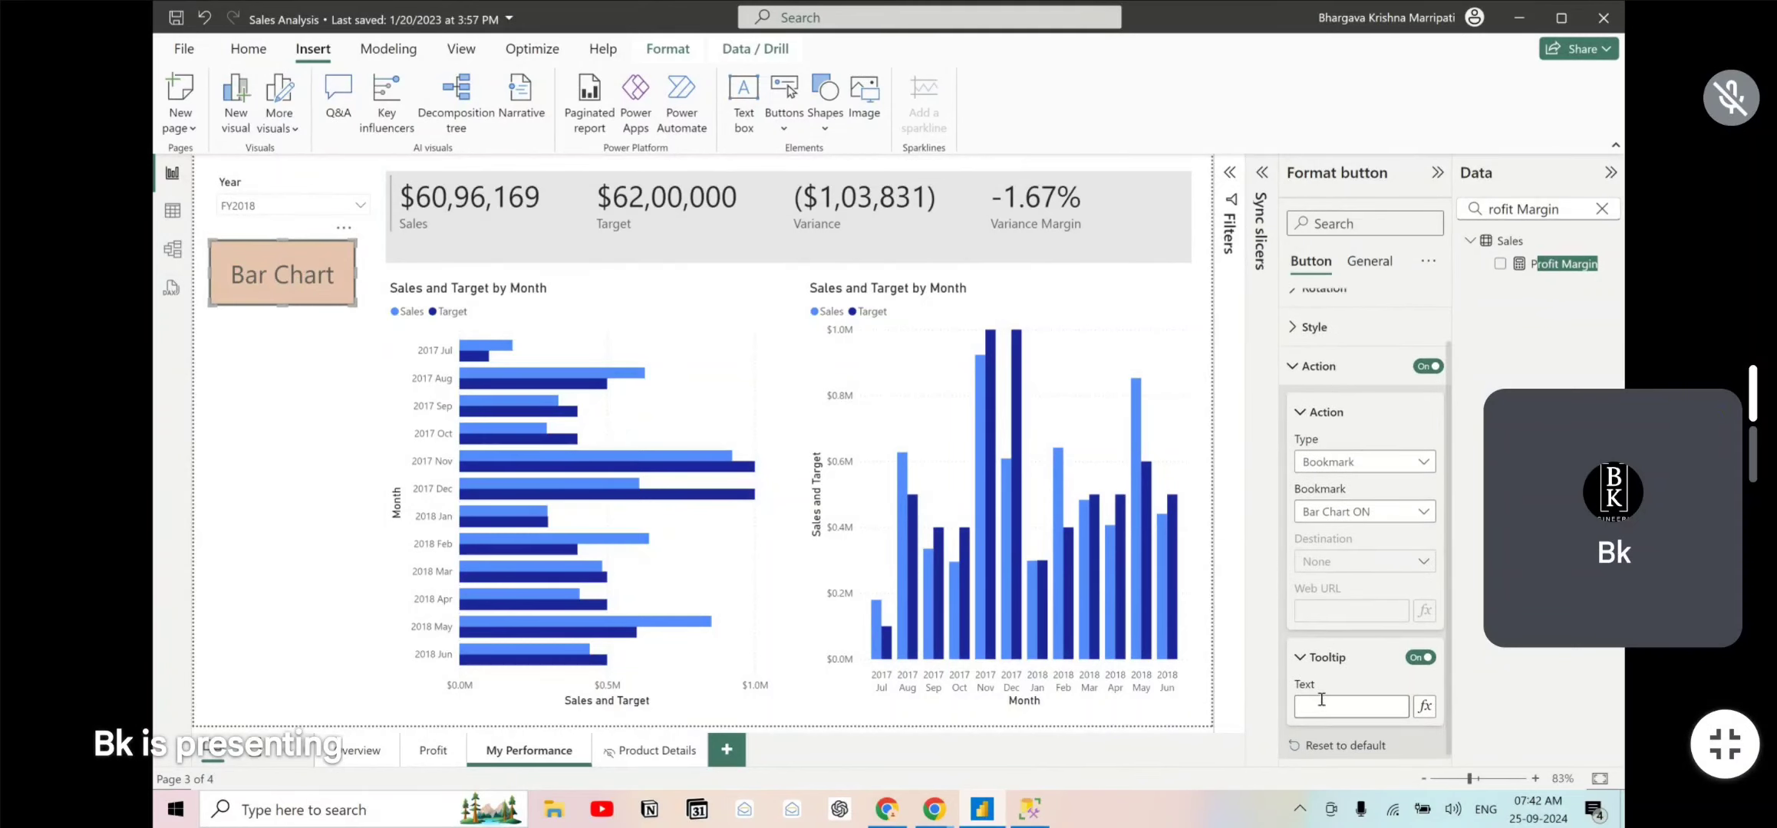
{"action": "left_click", "coordinate": [326, 386]}
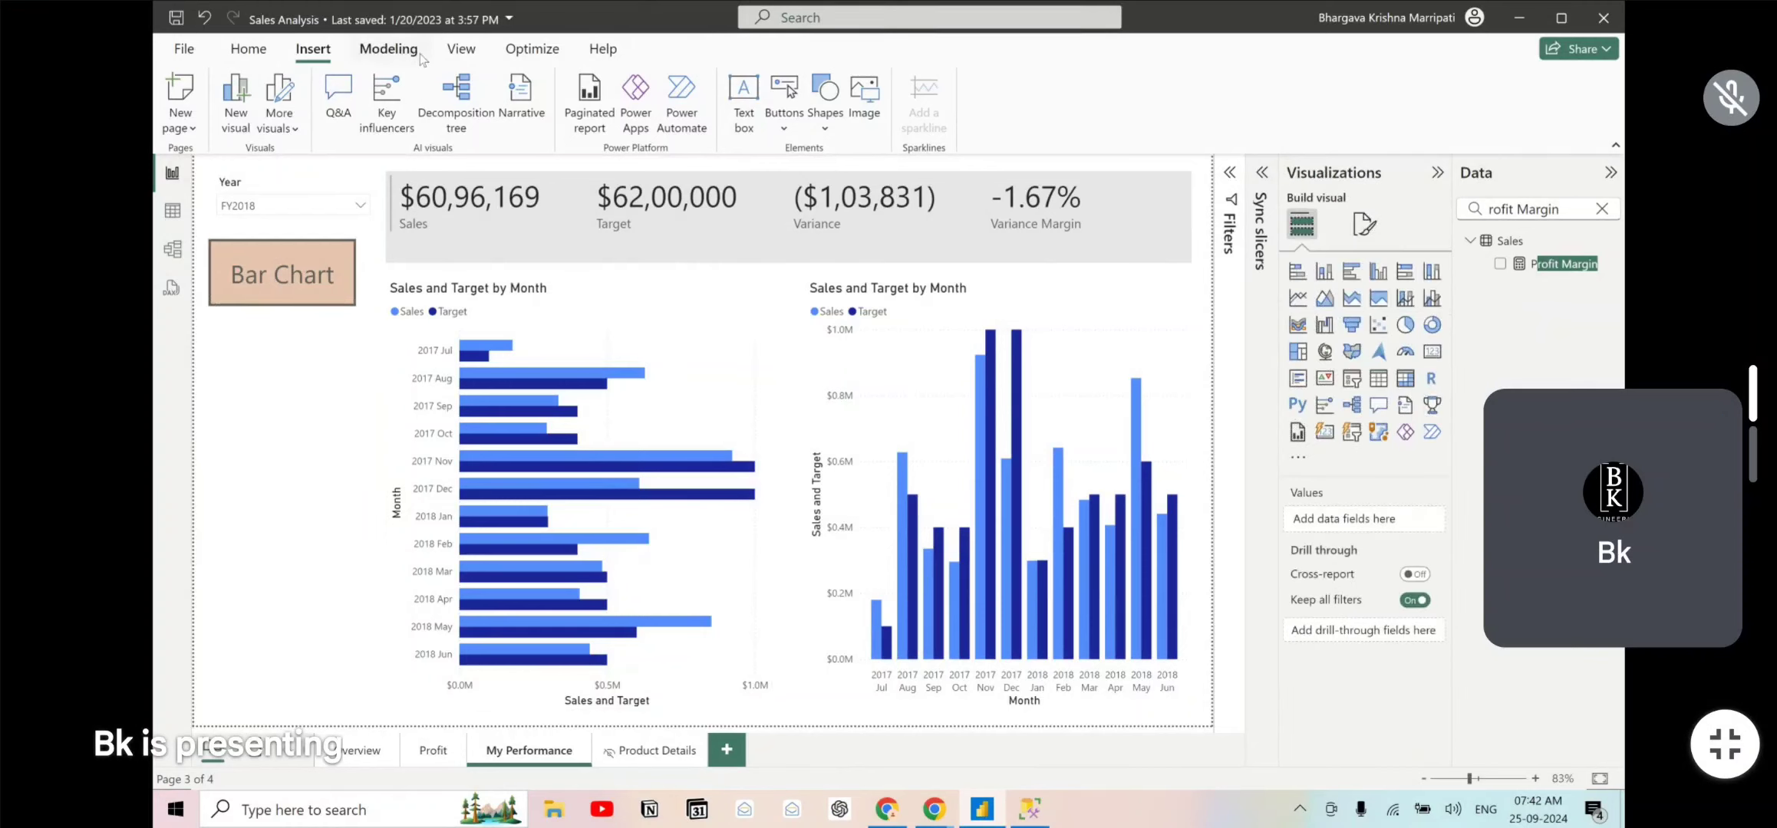
- Show the report's bookmarks and test them by switching repeatedly between Bar Chart ON and Column Chart On
{"action": "left_click", "coordinate": [448, 50]}
{"action": "left_click", "coordinate": [947, 94]}
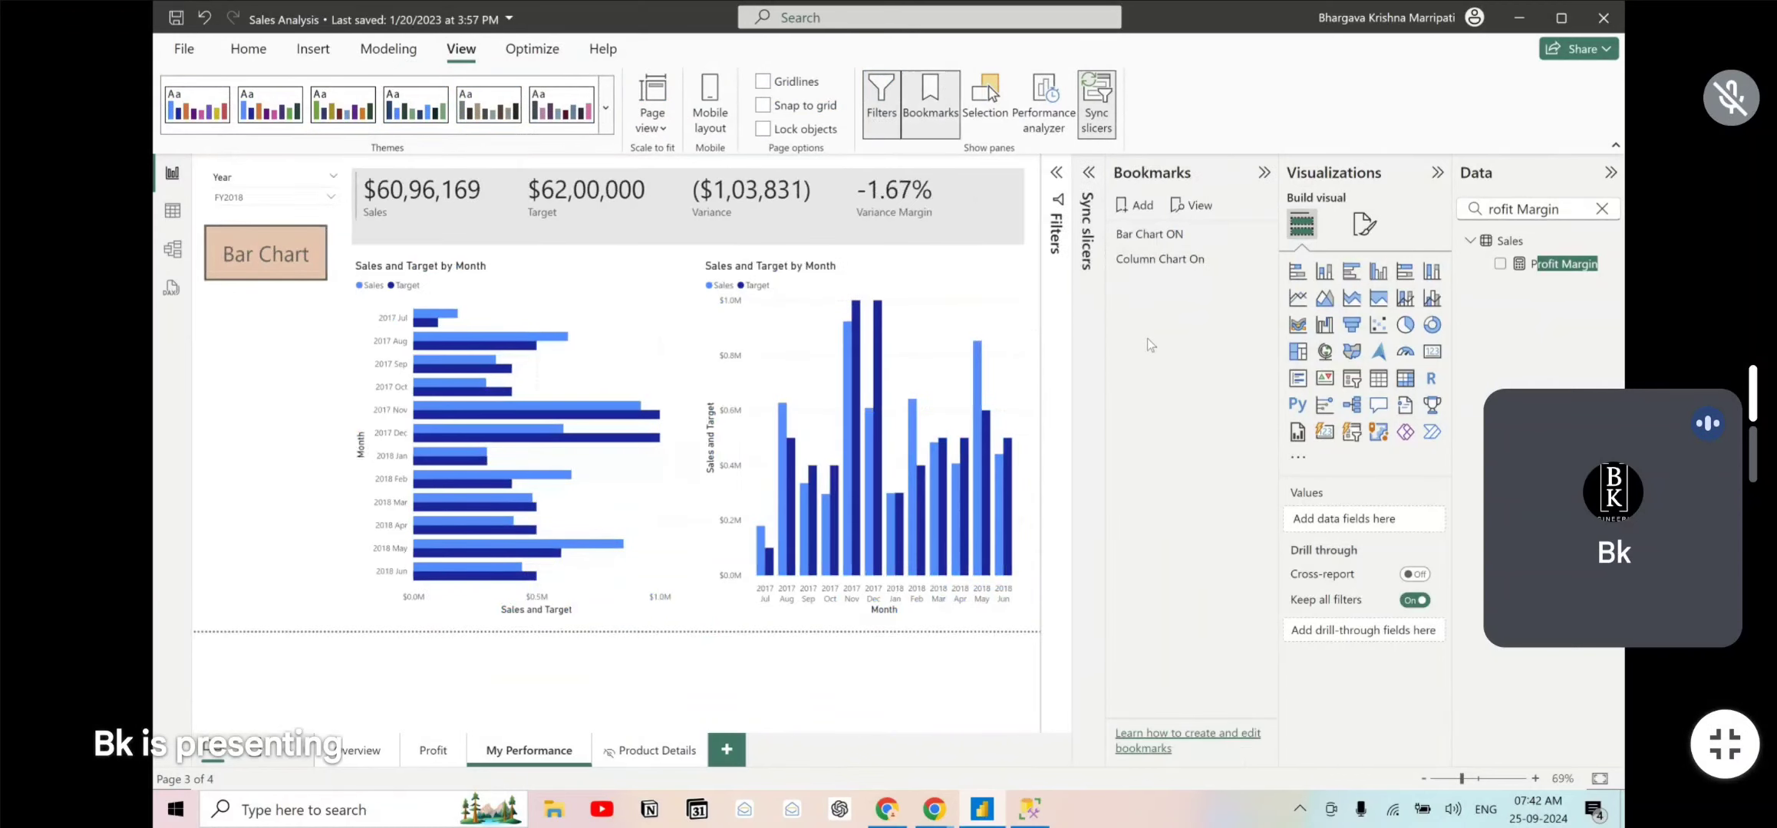
{"action": "left_click", "coordinate": [1161, 233]}
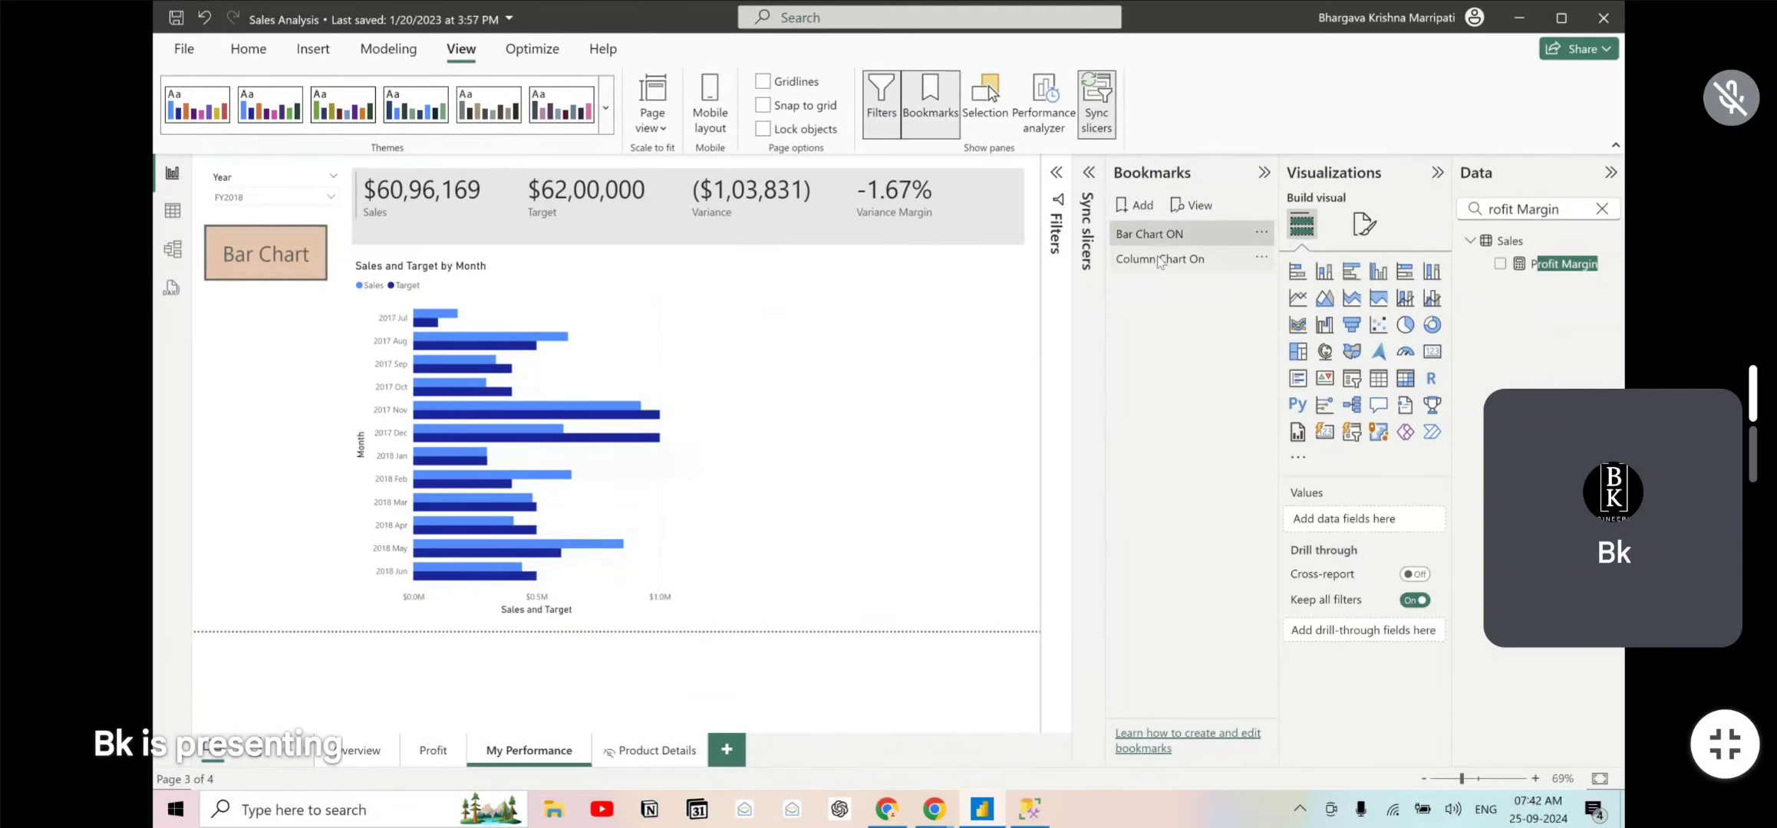
{"action": "left_click", "coordinate": [1158, 261]}
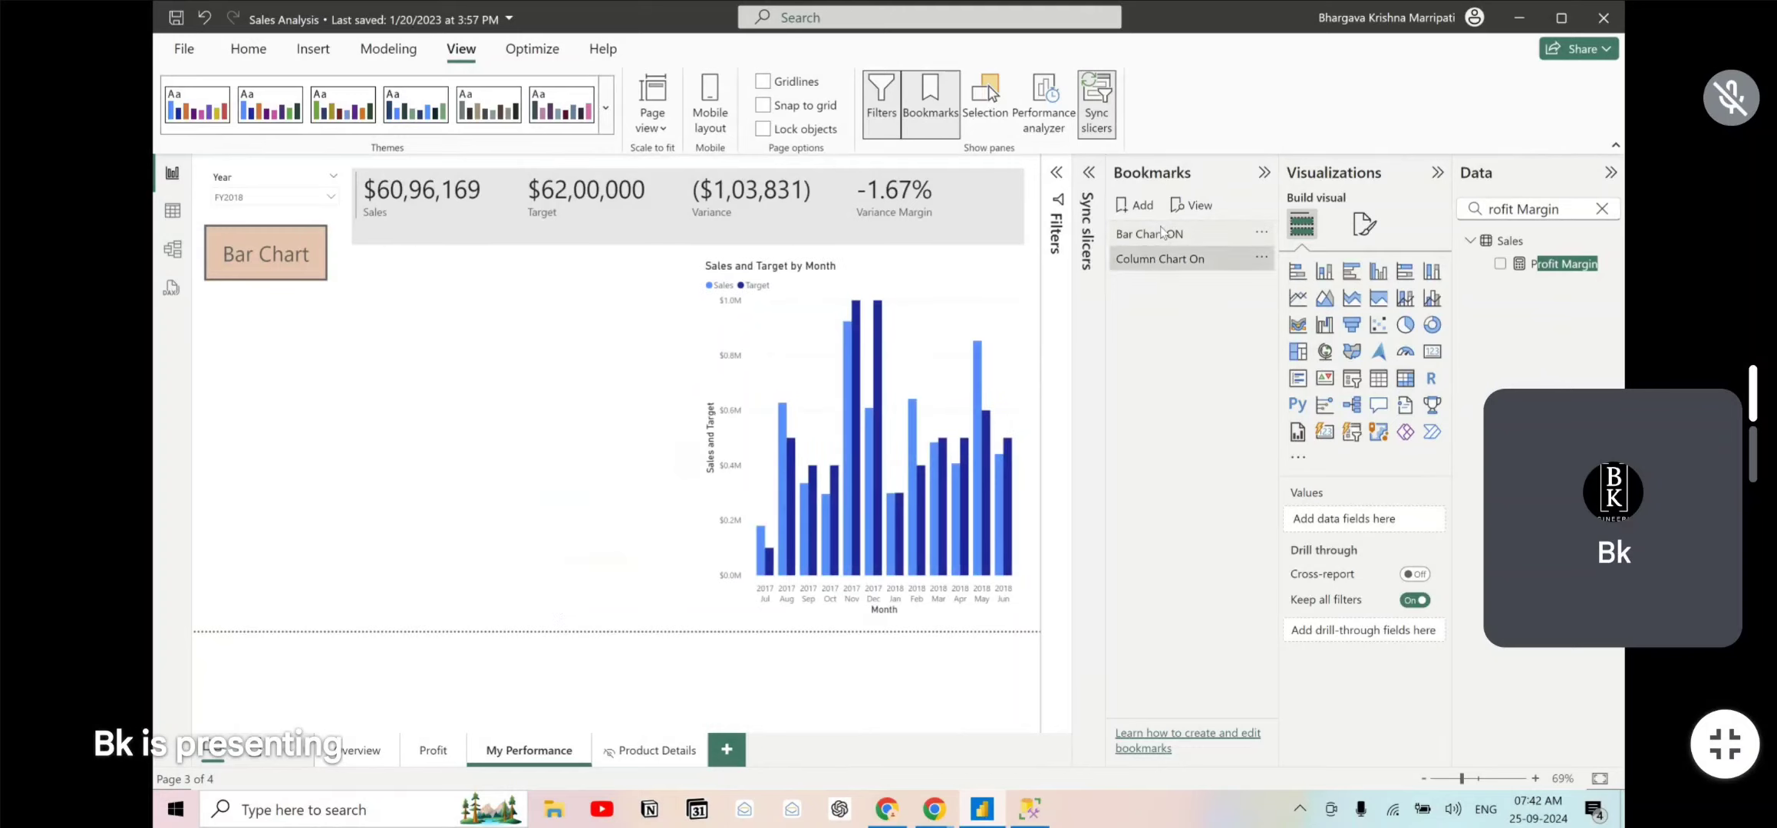
{"action": "left_click", "coordinate": [1160, 234]}
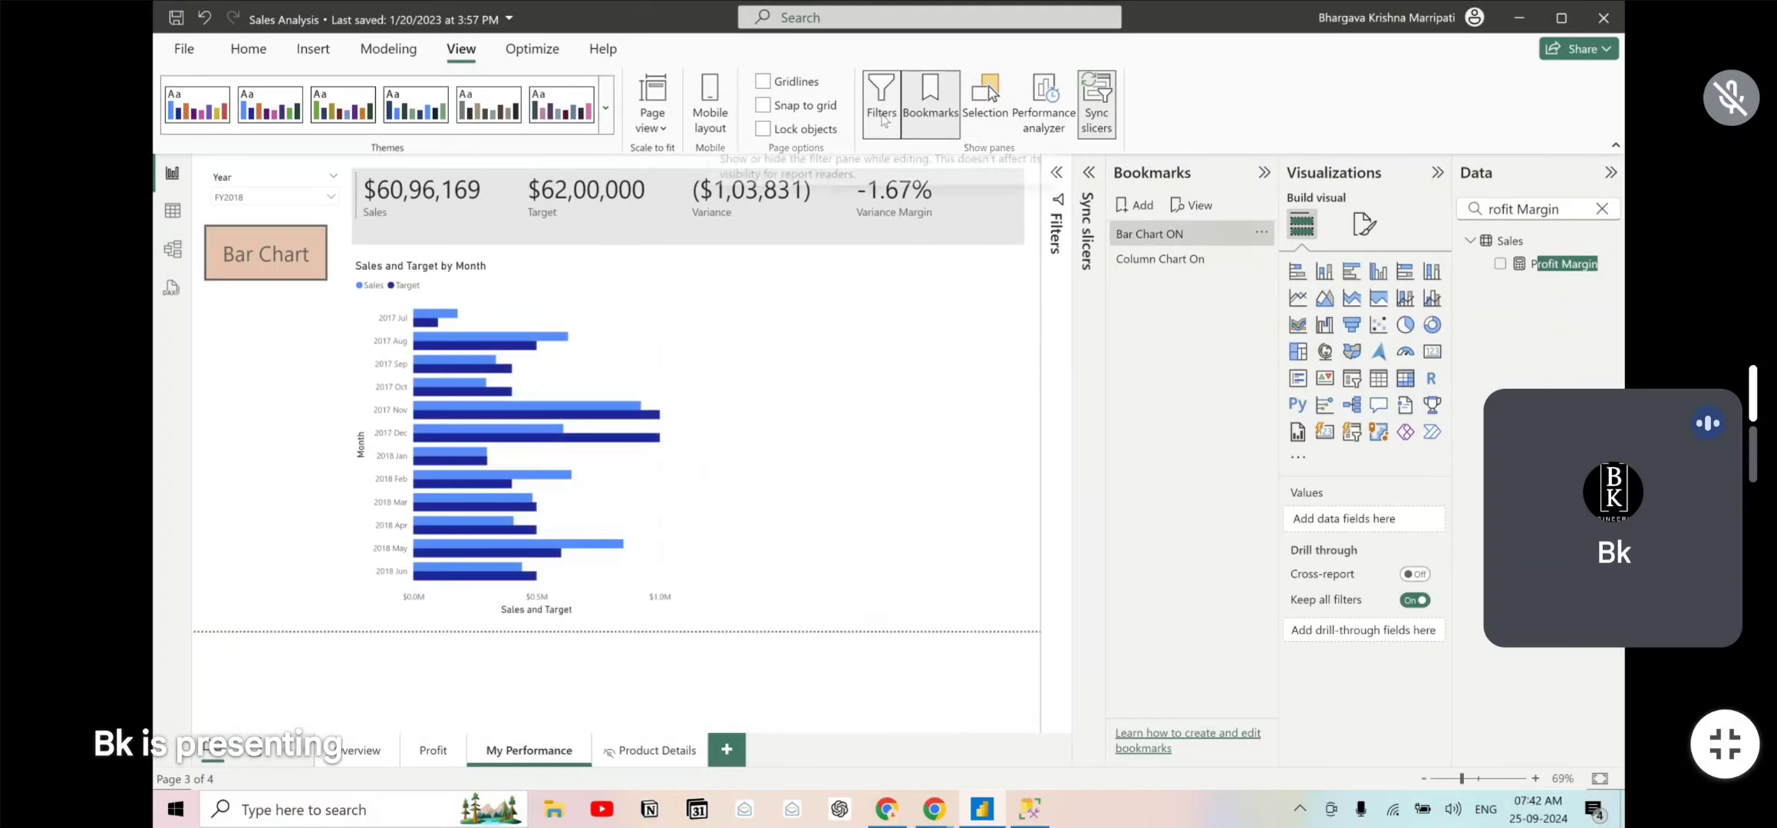
{"action": "left_click", "coordinate": [1136, 259]}
{"action": "left_click", "coordinate": [1149, 235]}
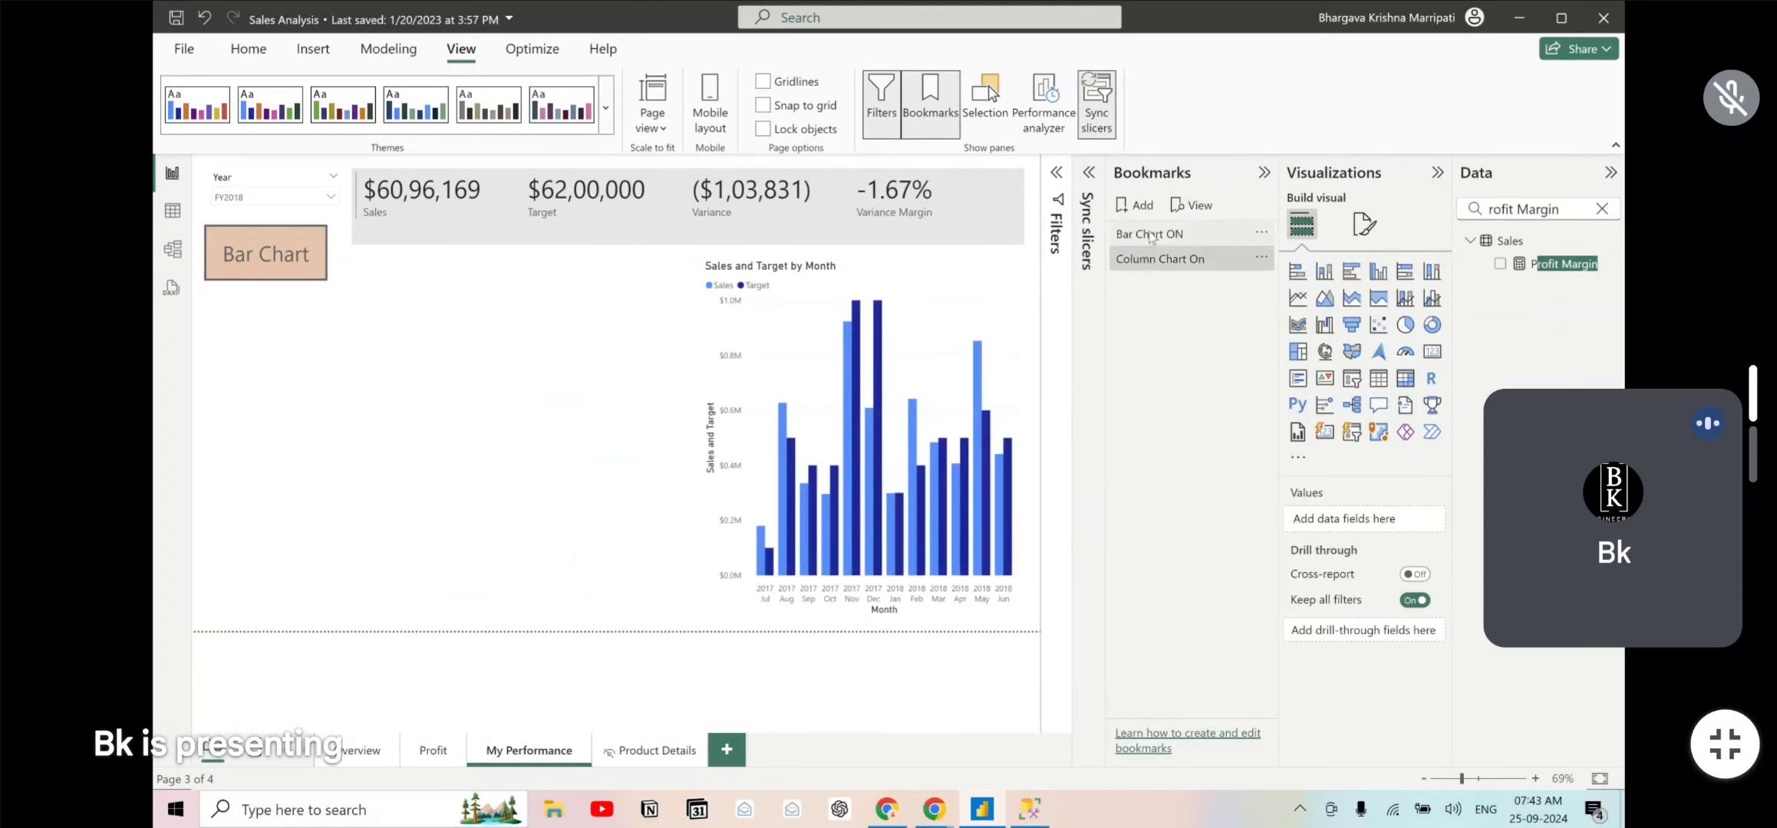
- Compare the charts once more by switching from the Column Chart On bookmark to Bar Chart ON
{"action": "left_click", "coordinate": [1154, 260]}
{"action": "left_click", "coordinate": [1151, 236]}
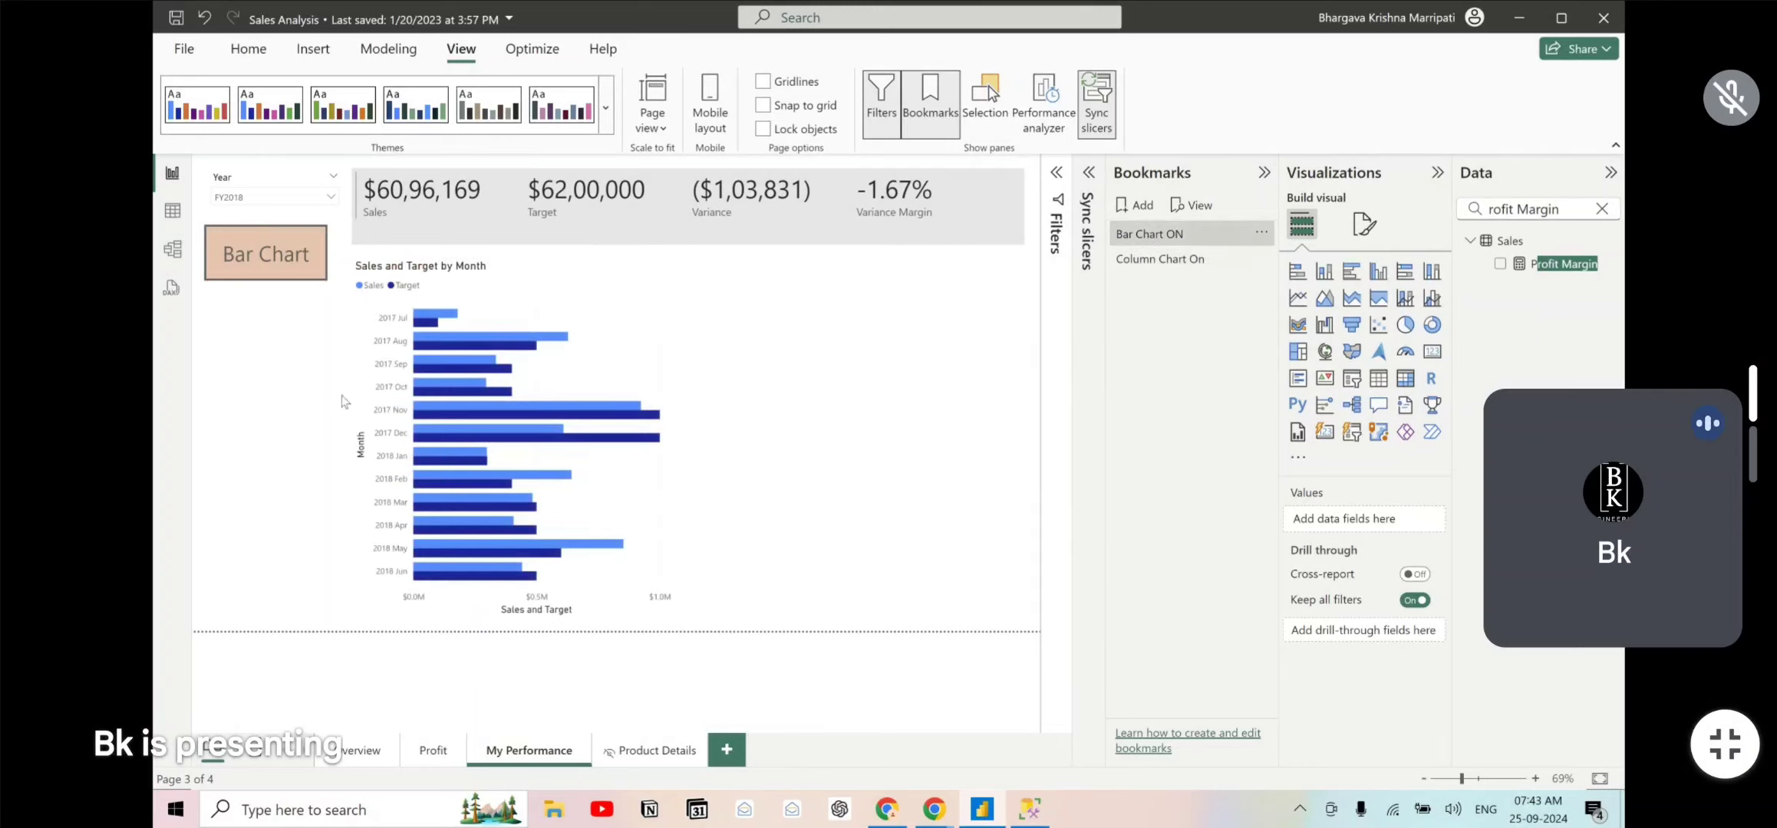
{"action": "left_click", "coordinate": [930, 113]}
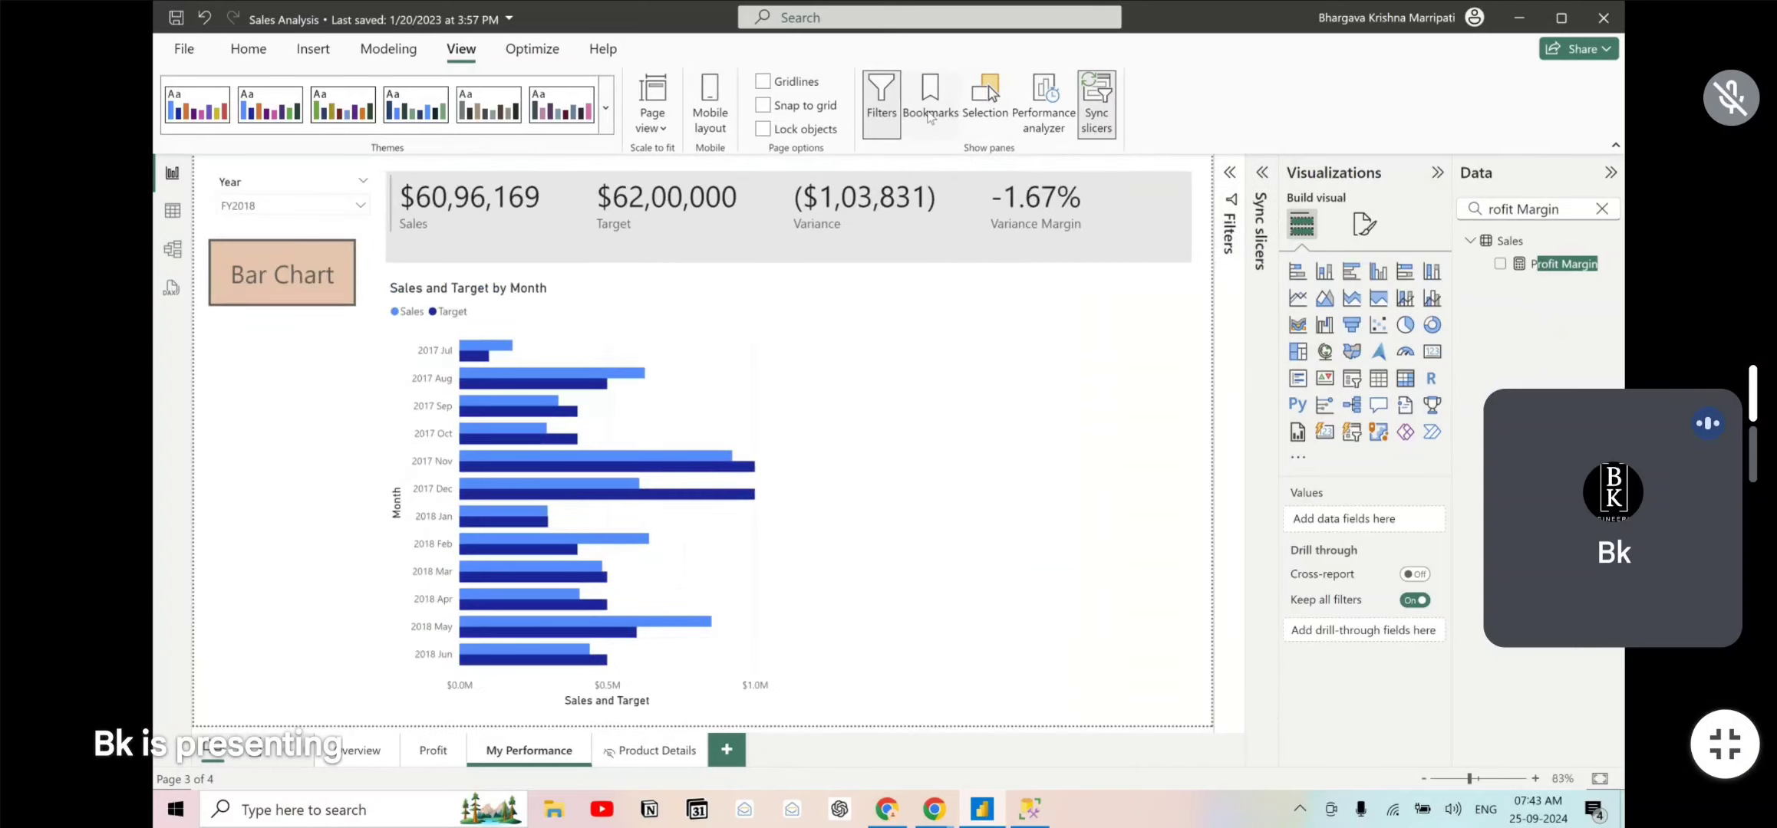
{"action": "left_click", "coordinate": [943, 95]}
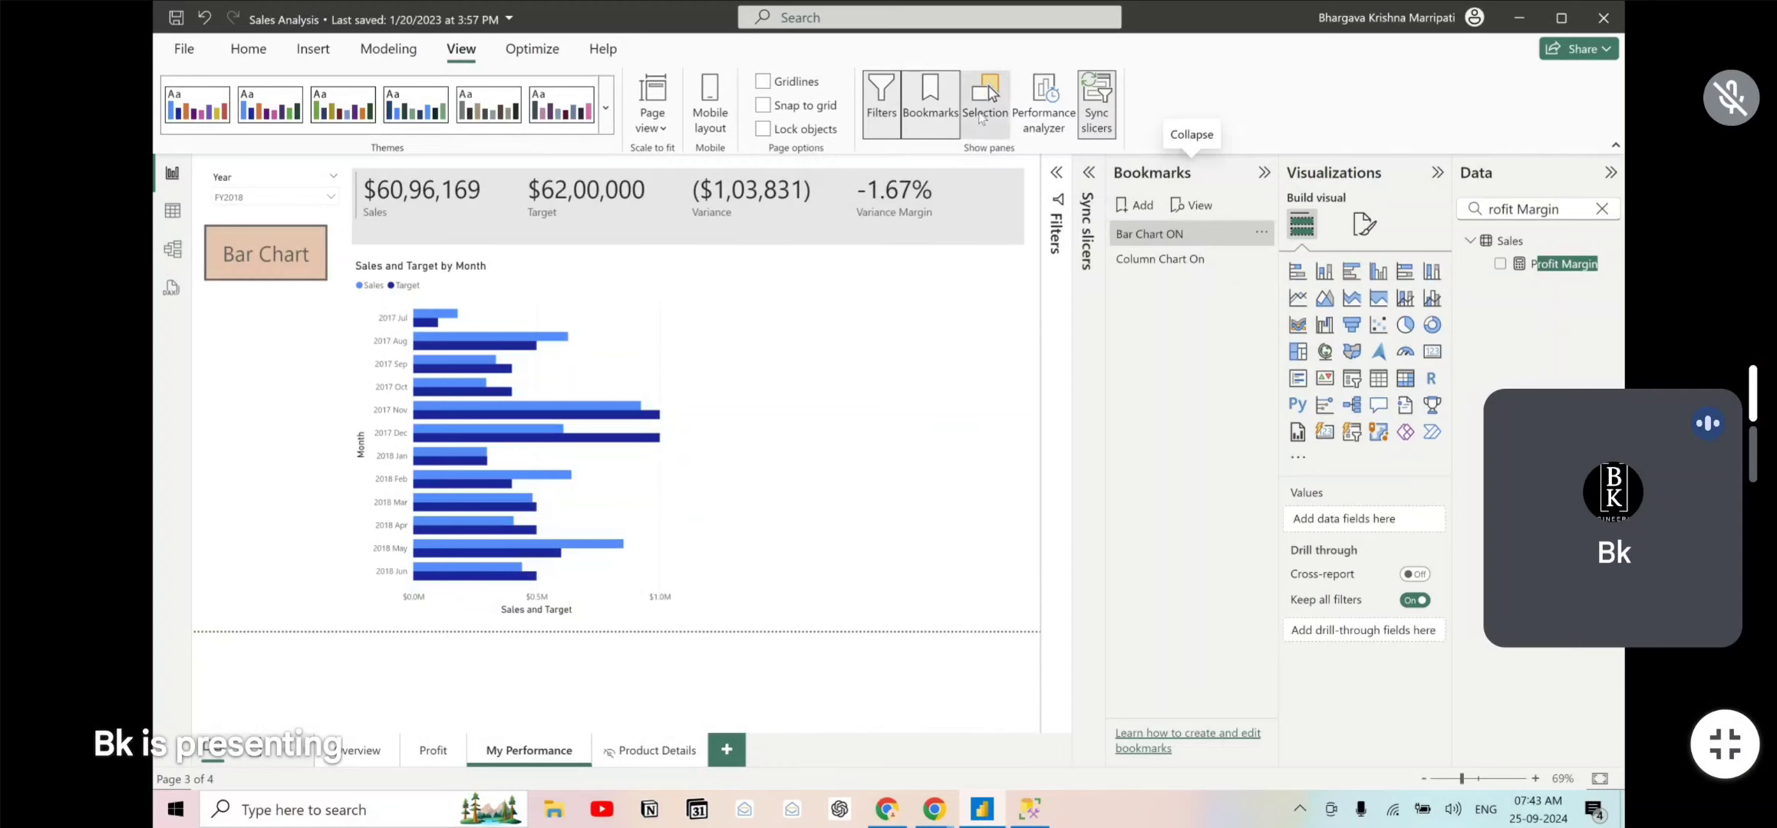
- Show the Selection pane, hide every object on the My Performance page, and make them all visible again
{"action": "left_click", "coordinate": [983, 115]}
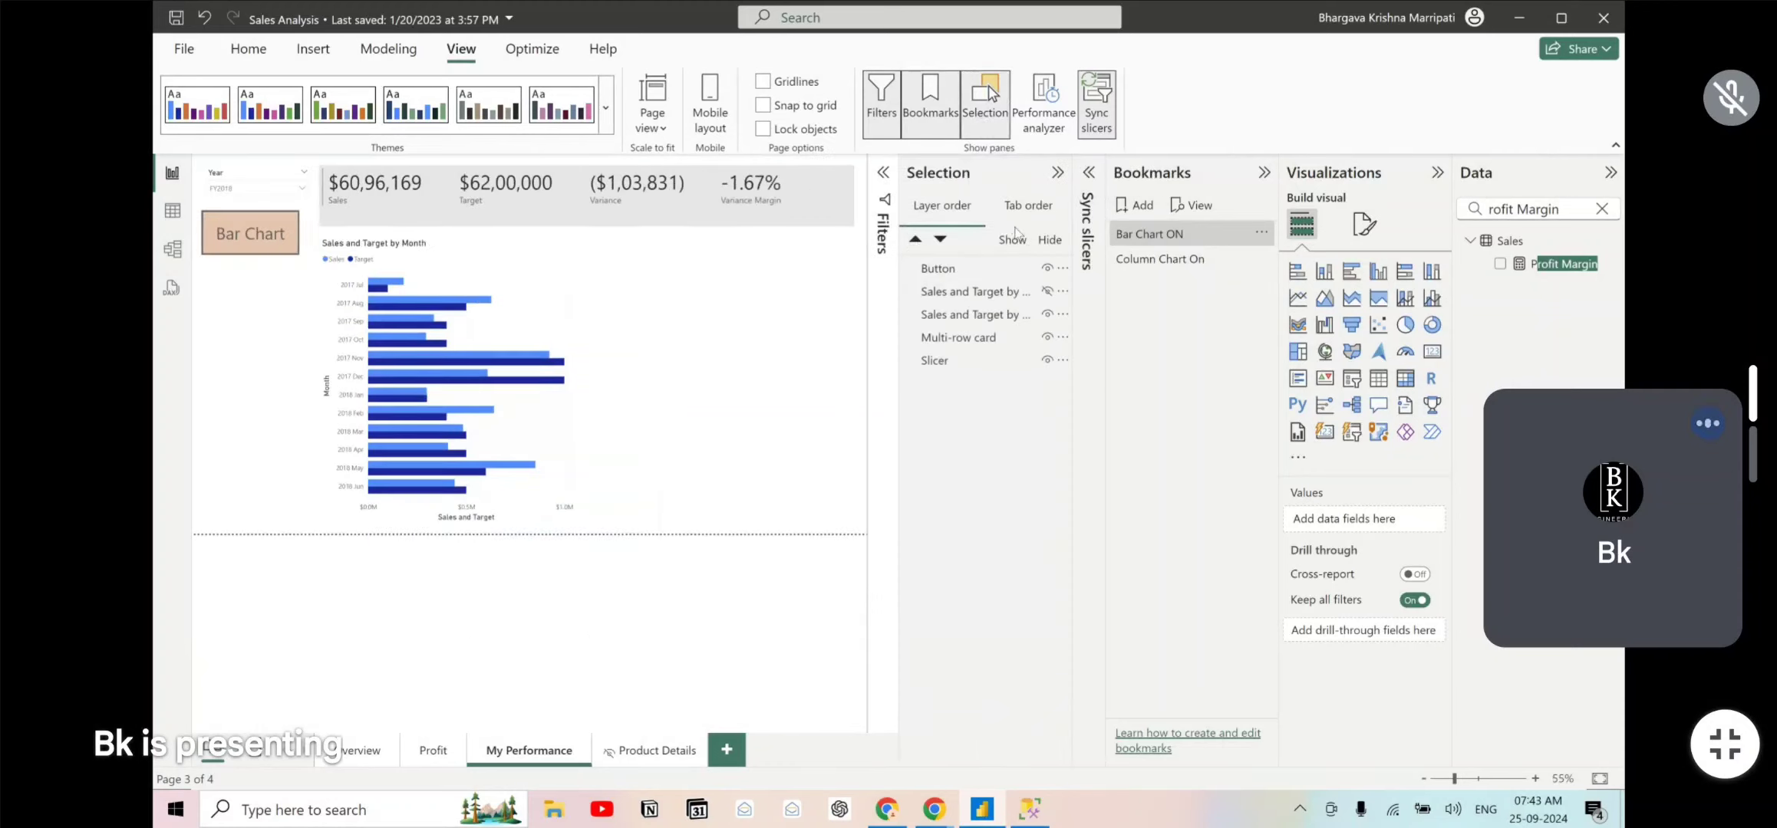
{"action": "left_click", "coordinate": [1048, 241]}
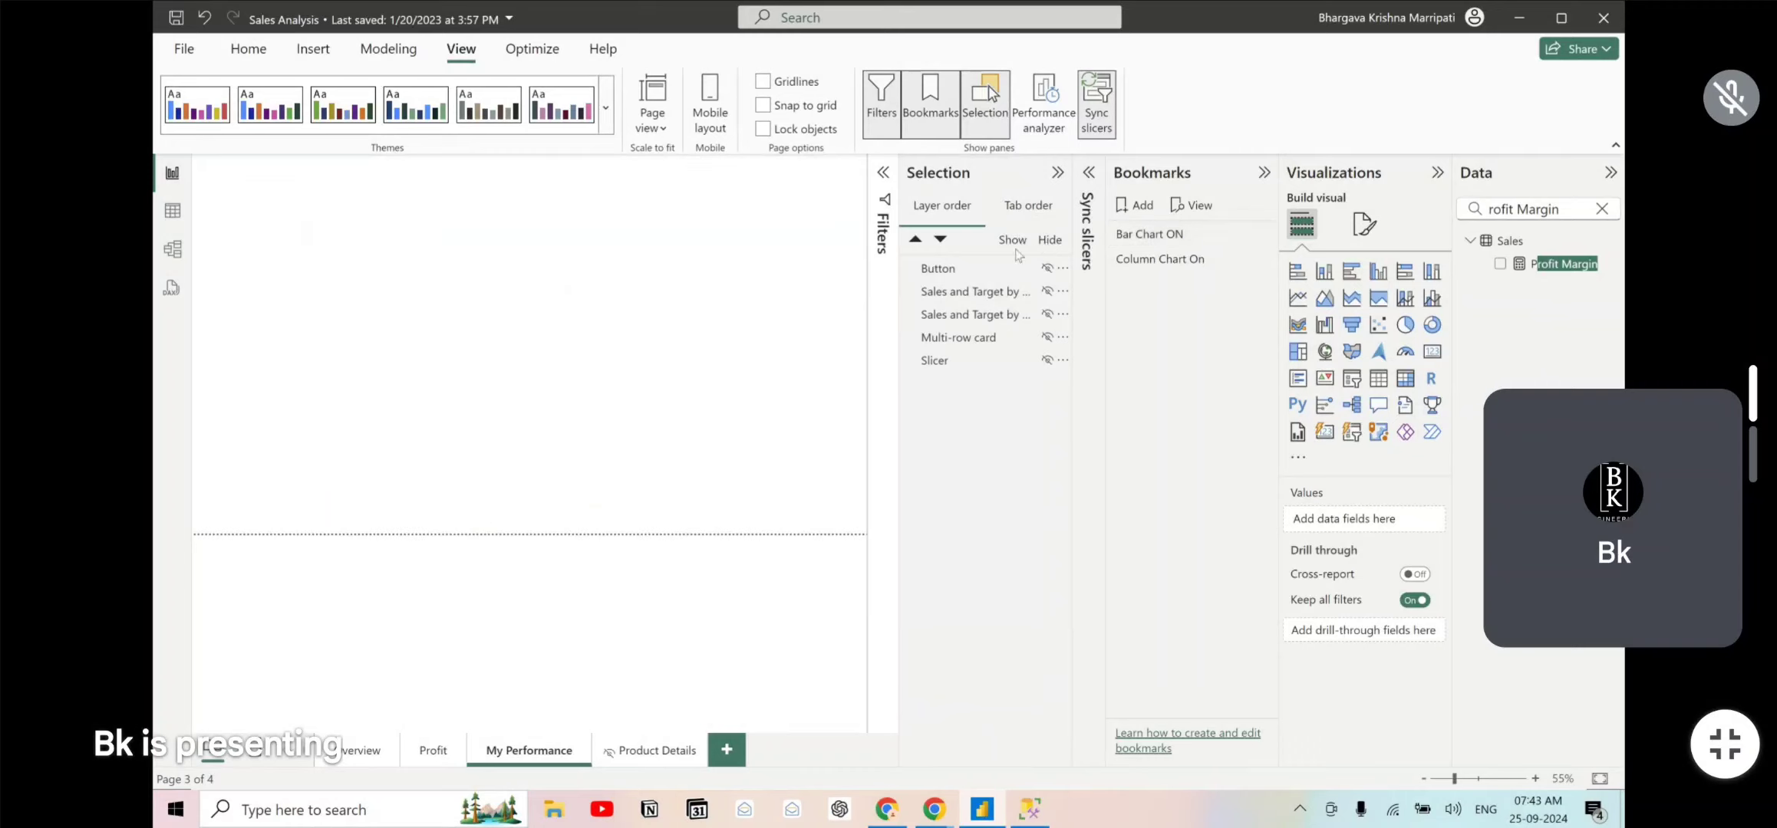
{"action": "left_click", "coordinate": [1013, 240]}
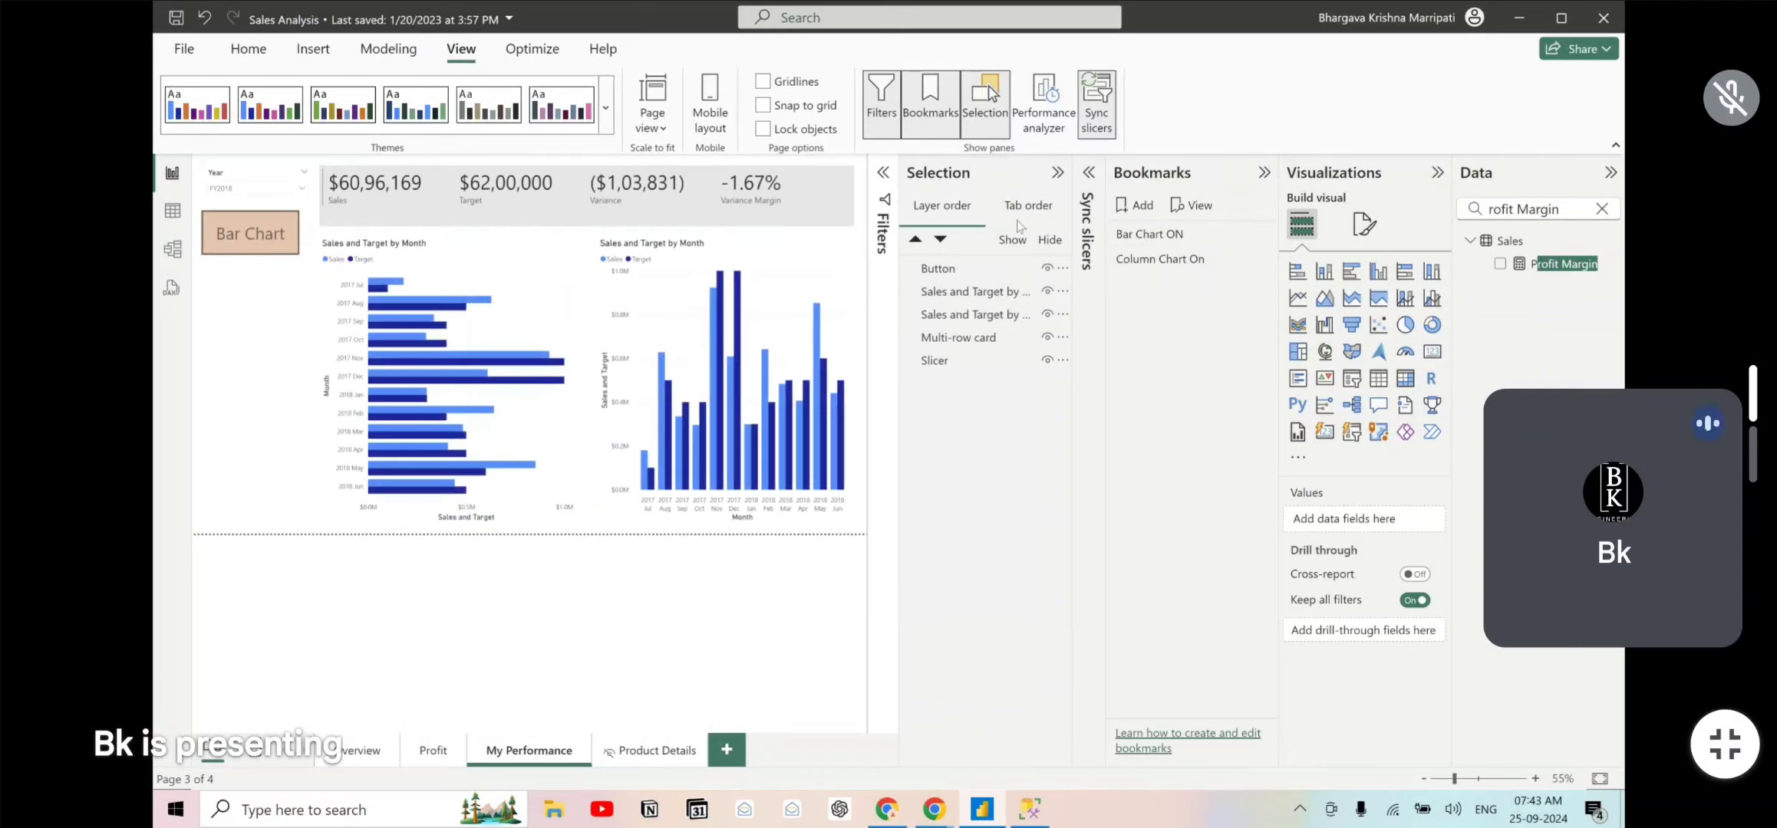
- Check the Bar Chart button's action settings for its type and assigned bookmark
{"action": "left_click", "coordinate": [276, 239]}
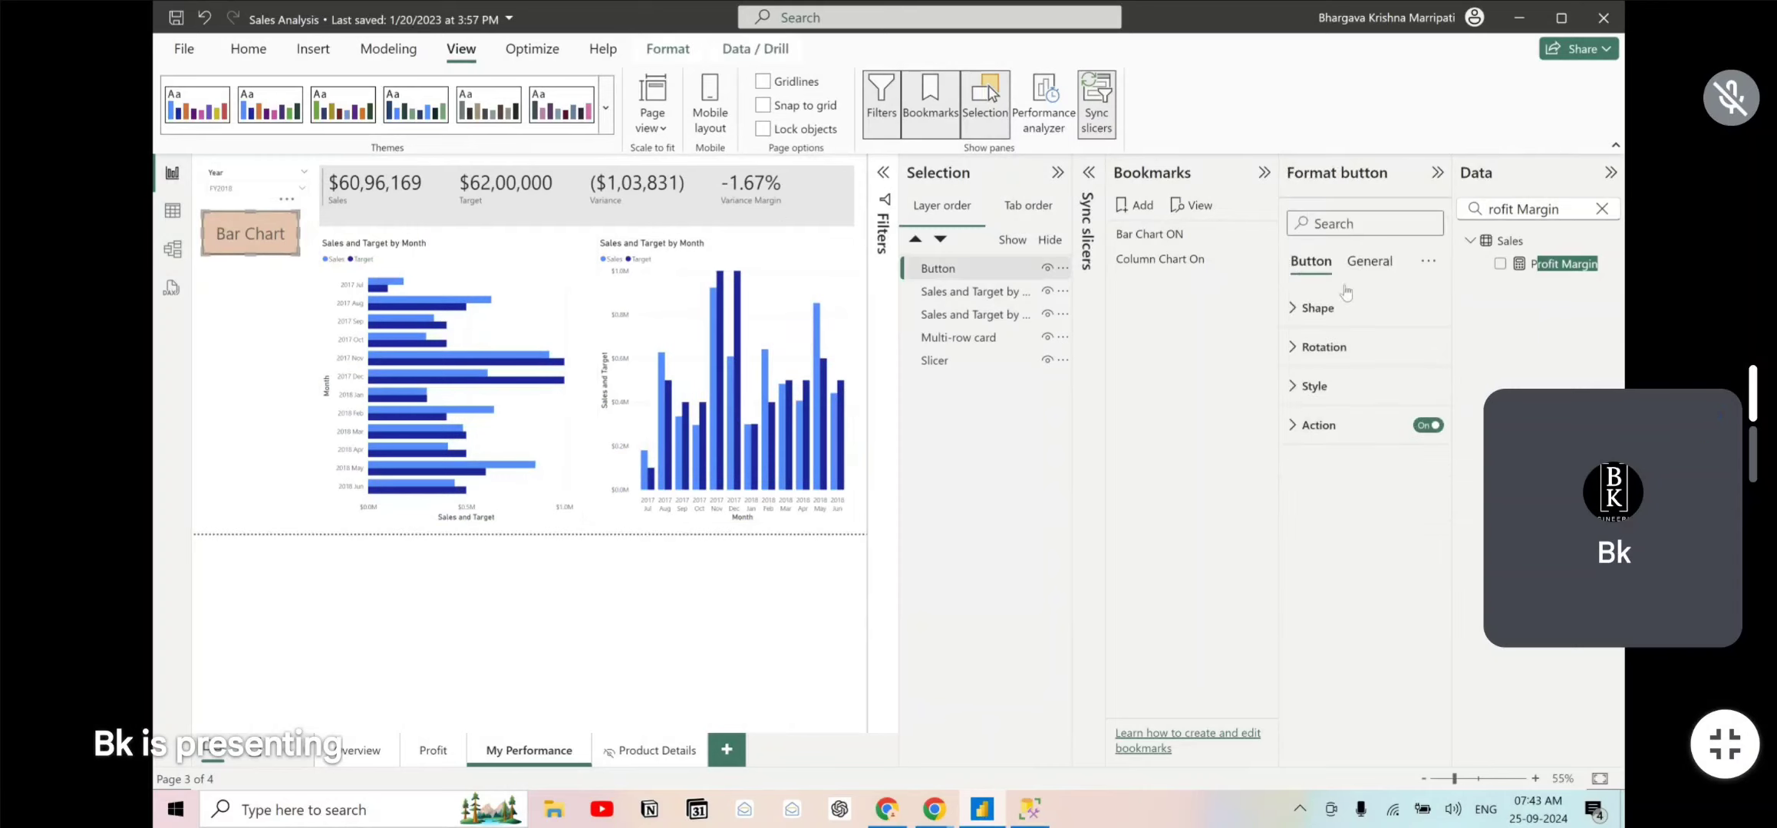
{"action": "left_click", "coordinate": [1297, 426]}
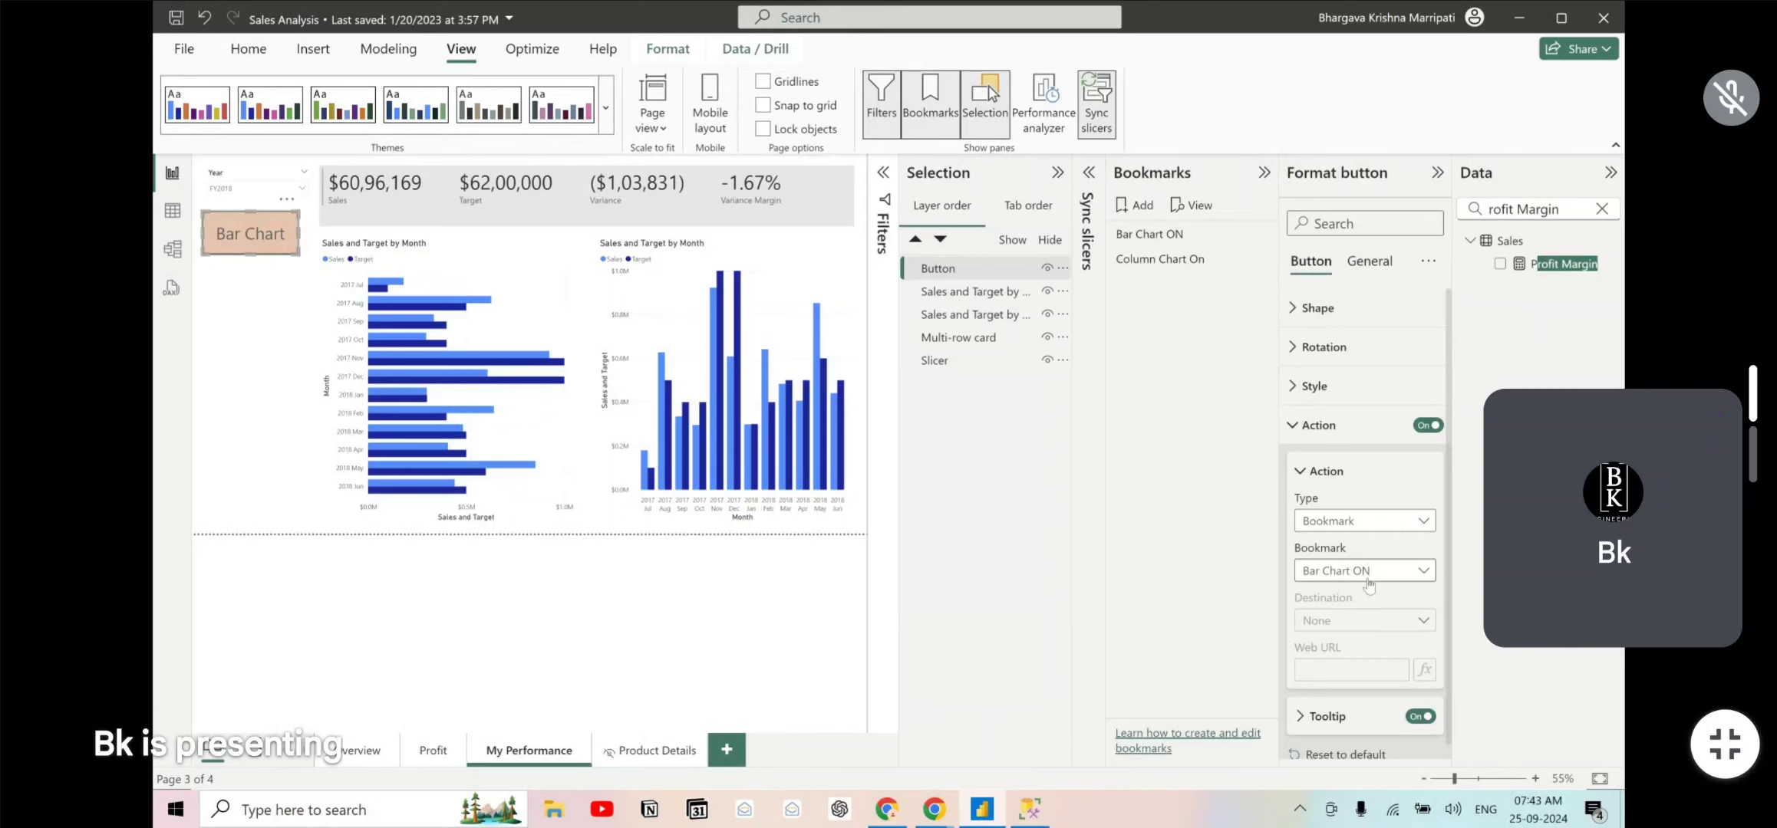
{"action": "left_click", "coordinate": [593, 646]}
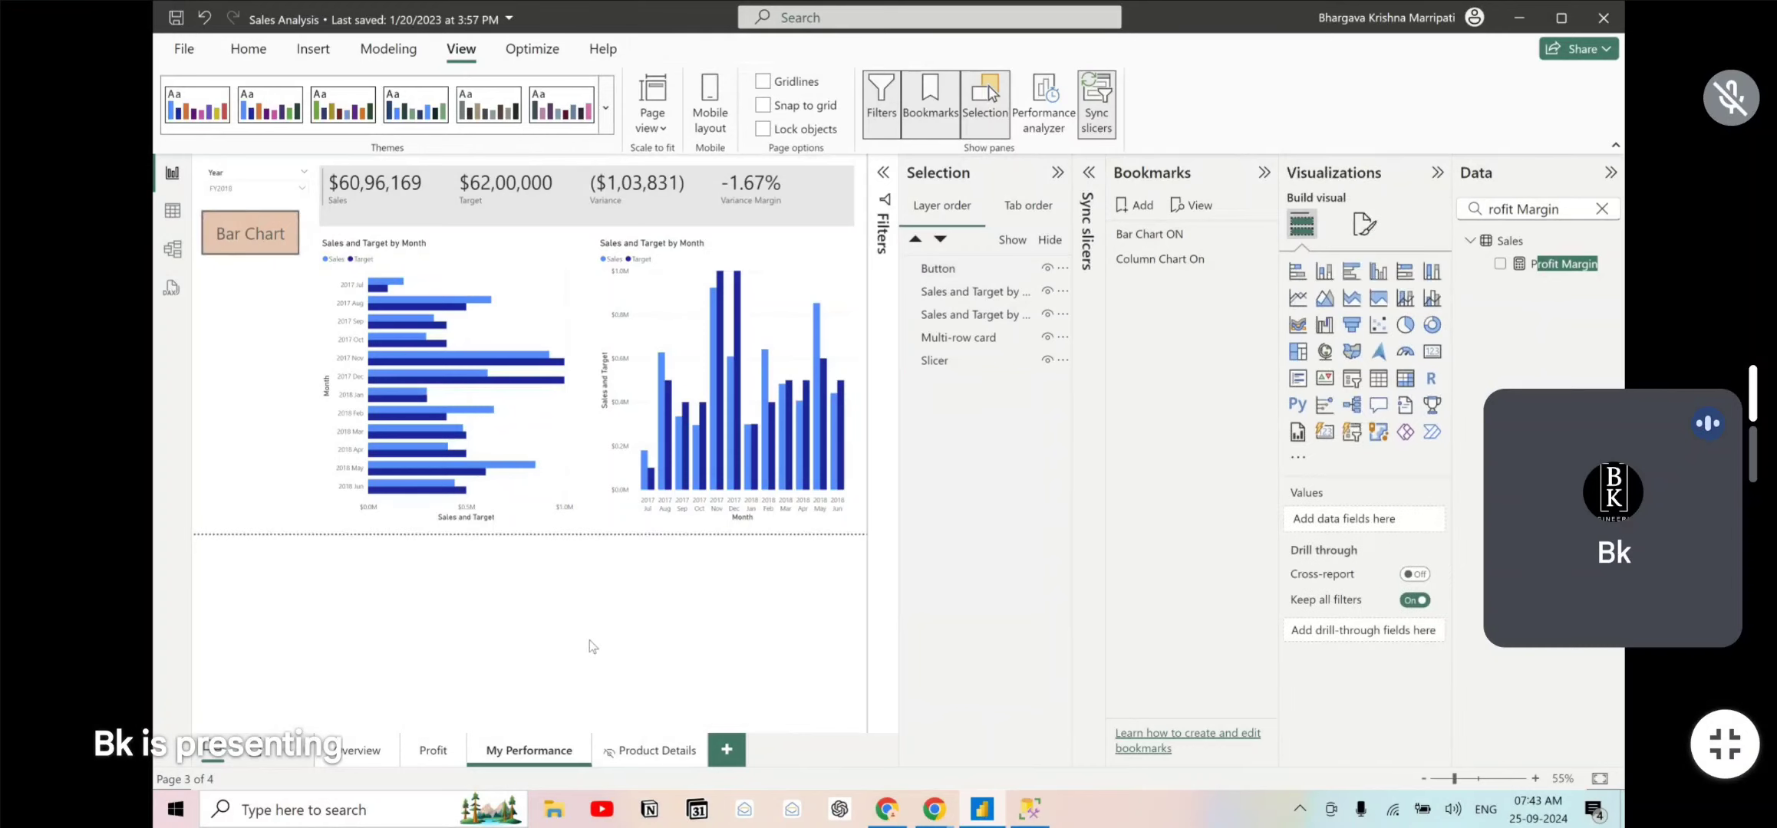
{"action": "left_click", "coordinate": [251, 244]}
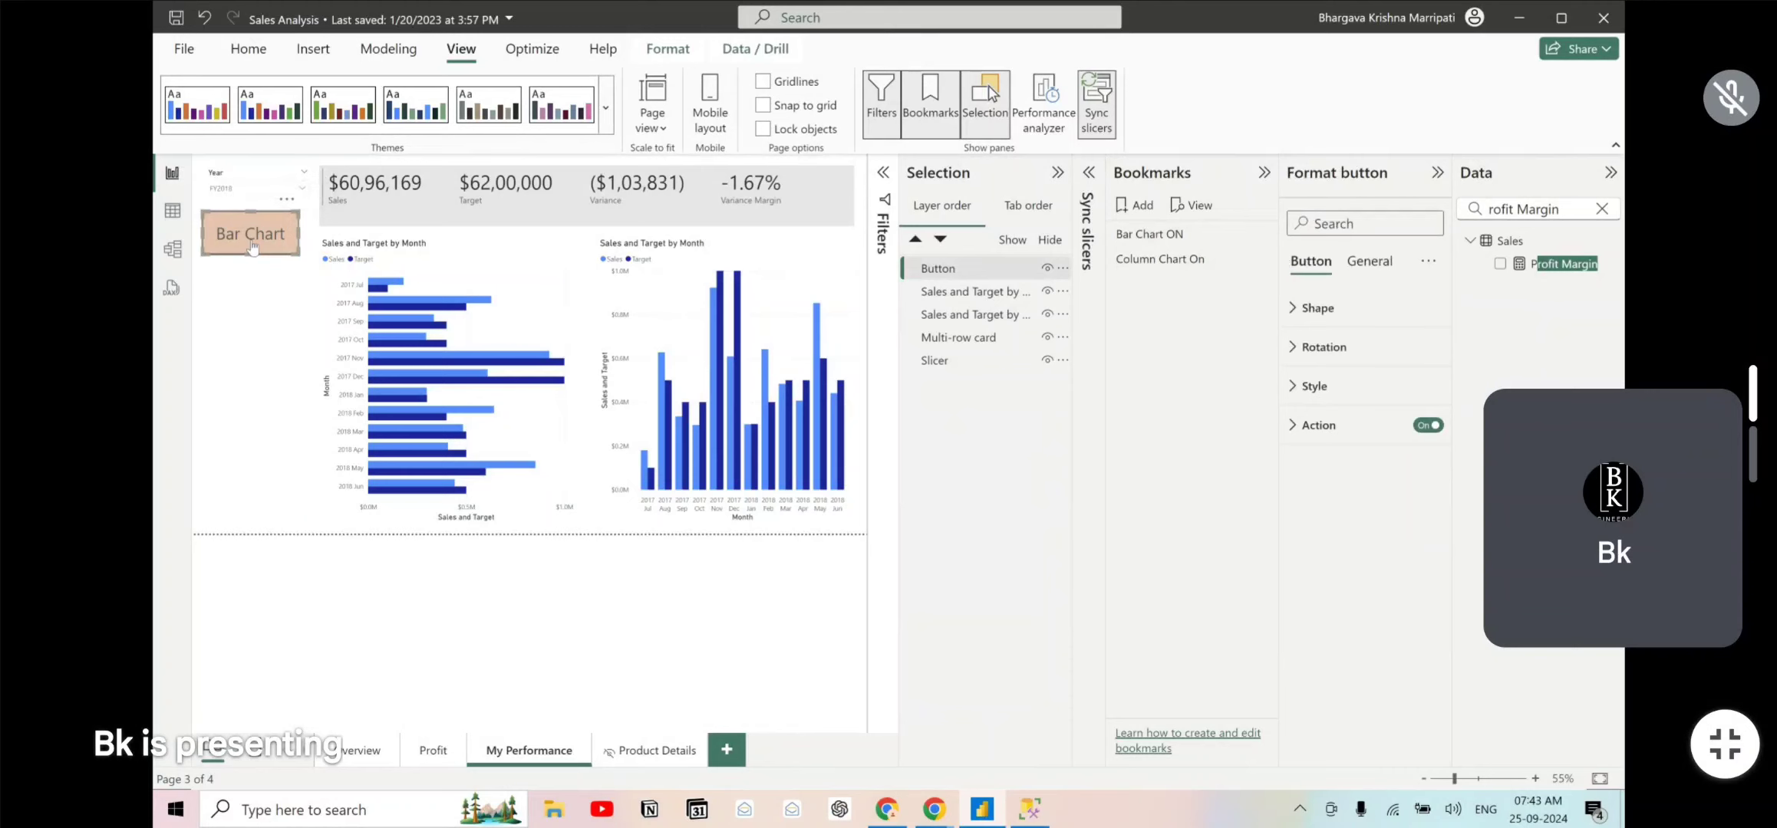
{"action": "left_click", "coordinate": [247, 338]}
- Switch to the PL-300 lab page in Chrome and read step 9 on copying and configuring the button
{"action": "key", "text": "alt+Tab"}
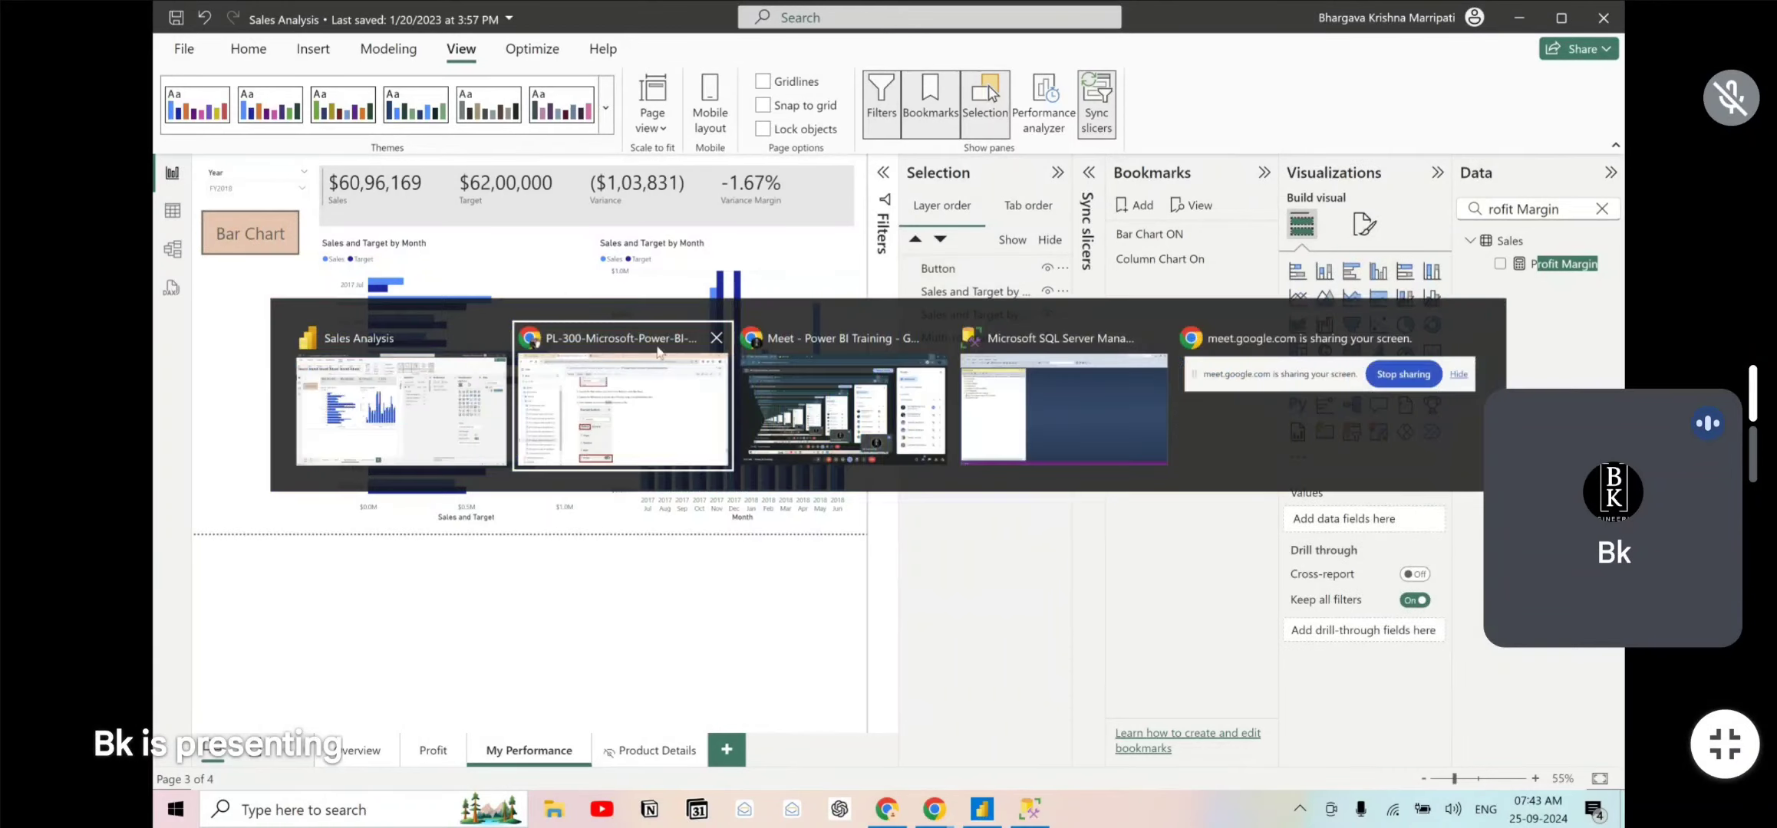
{"action": "scroll", "coordinate": [744, 491], "scroll_direction": "down", "scroll_amount": 5}
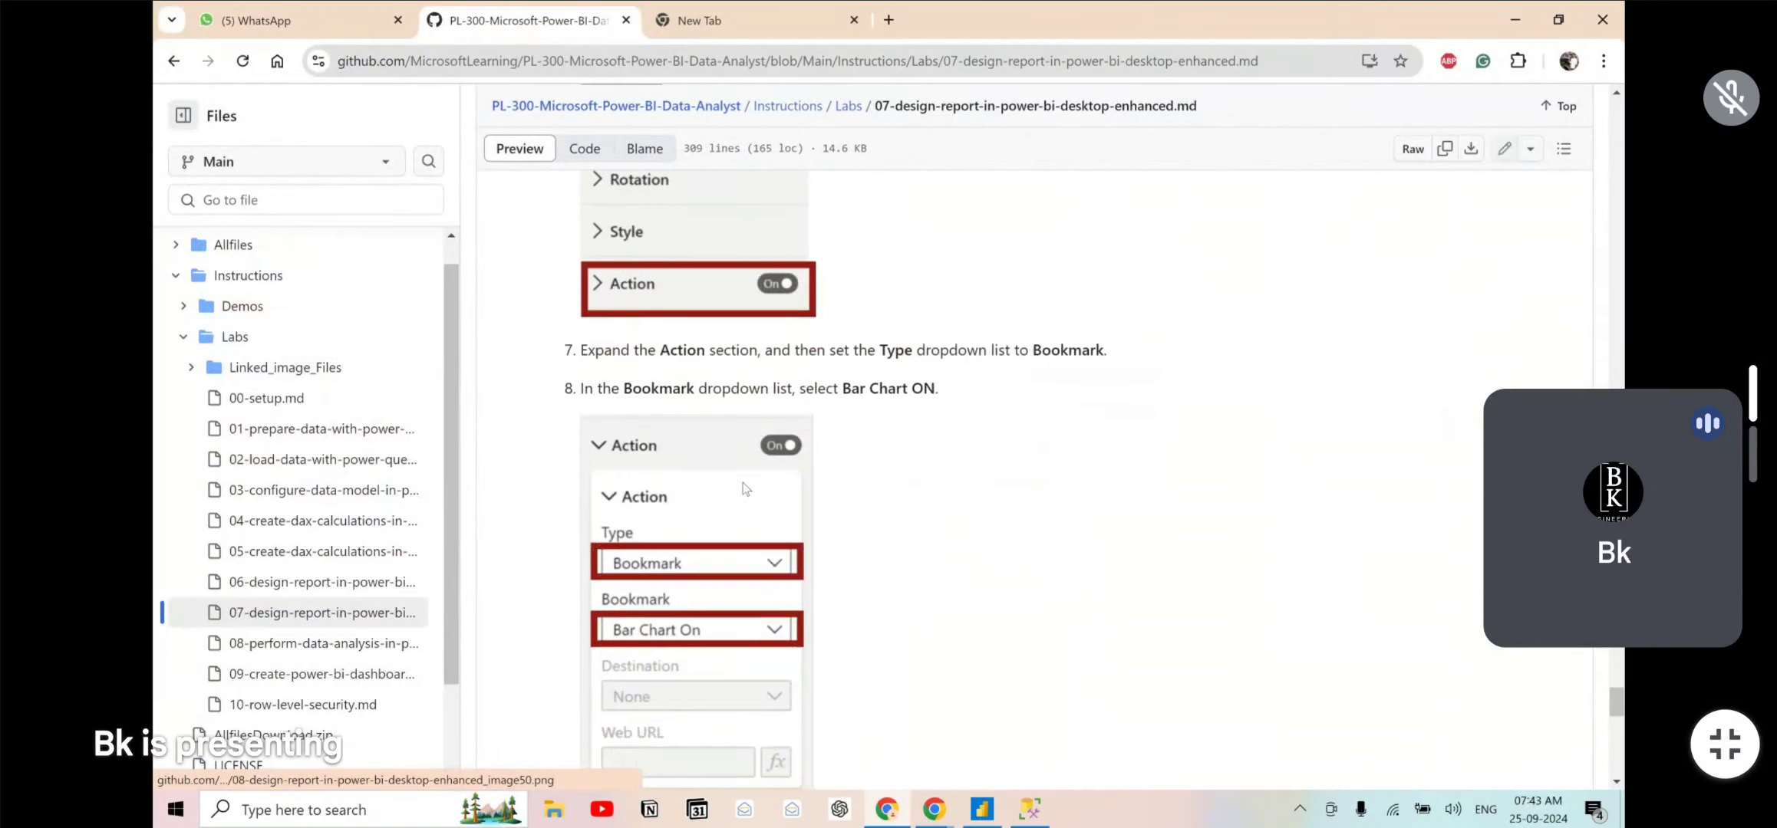
{"action": "scroll", "coordinate": [744, 491], "scroll_direction": "down", "scroll_amount": 4}
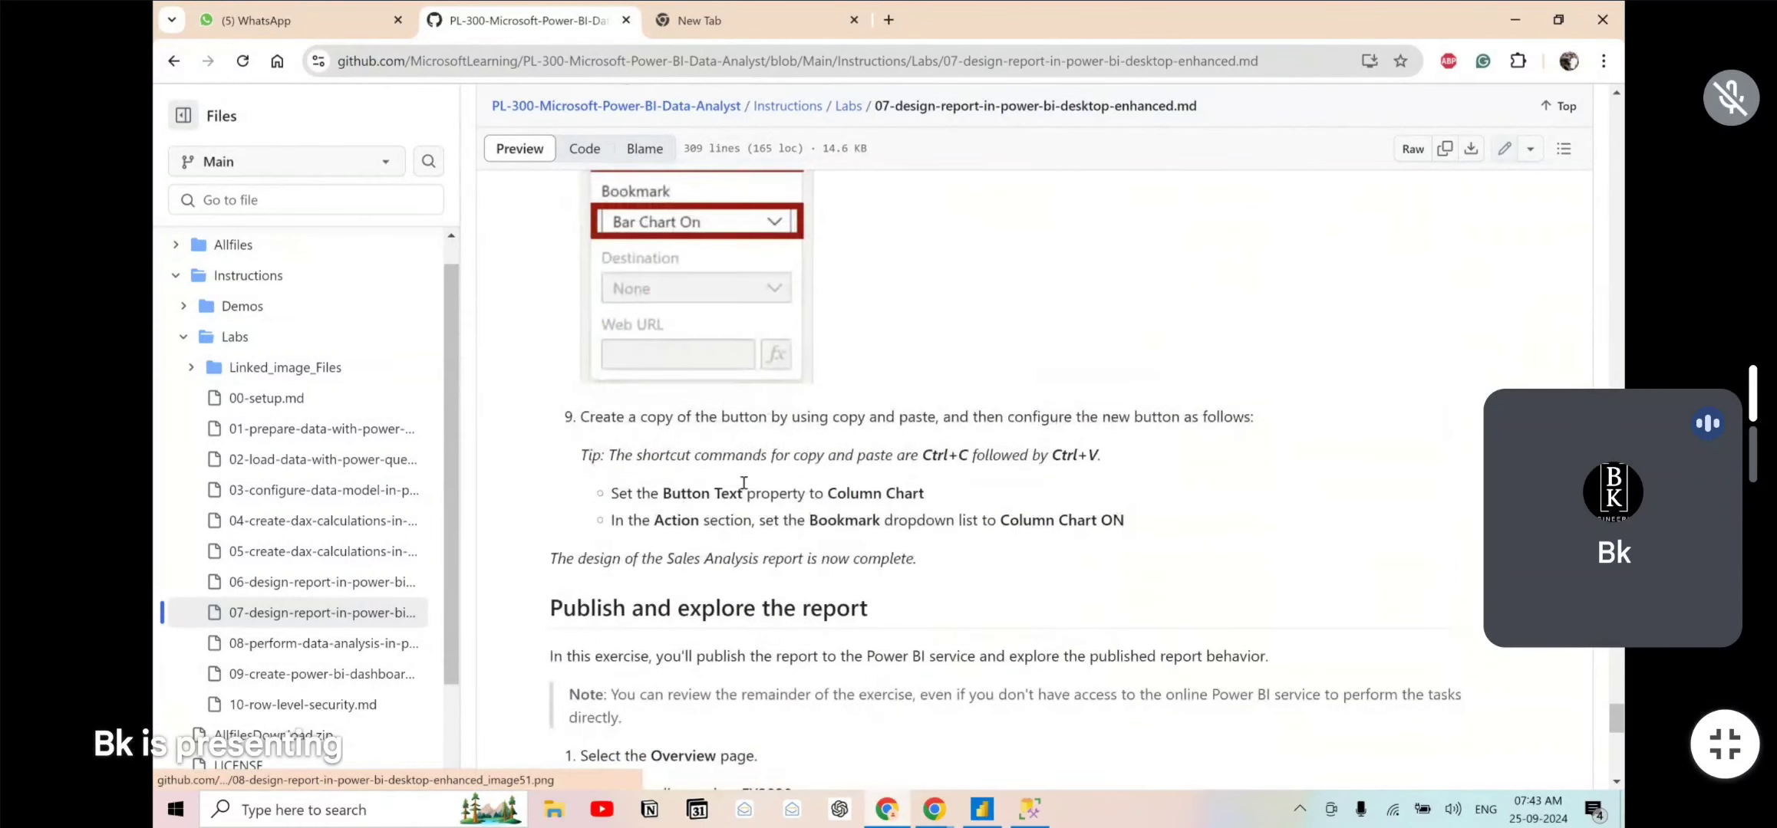
{"action": "left_click_drag", "start_coordinate": [589, 417], "coordinate": [1191, 424]}
{"action": "left_click", "coordinate": [1237, 435]}
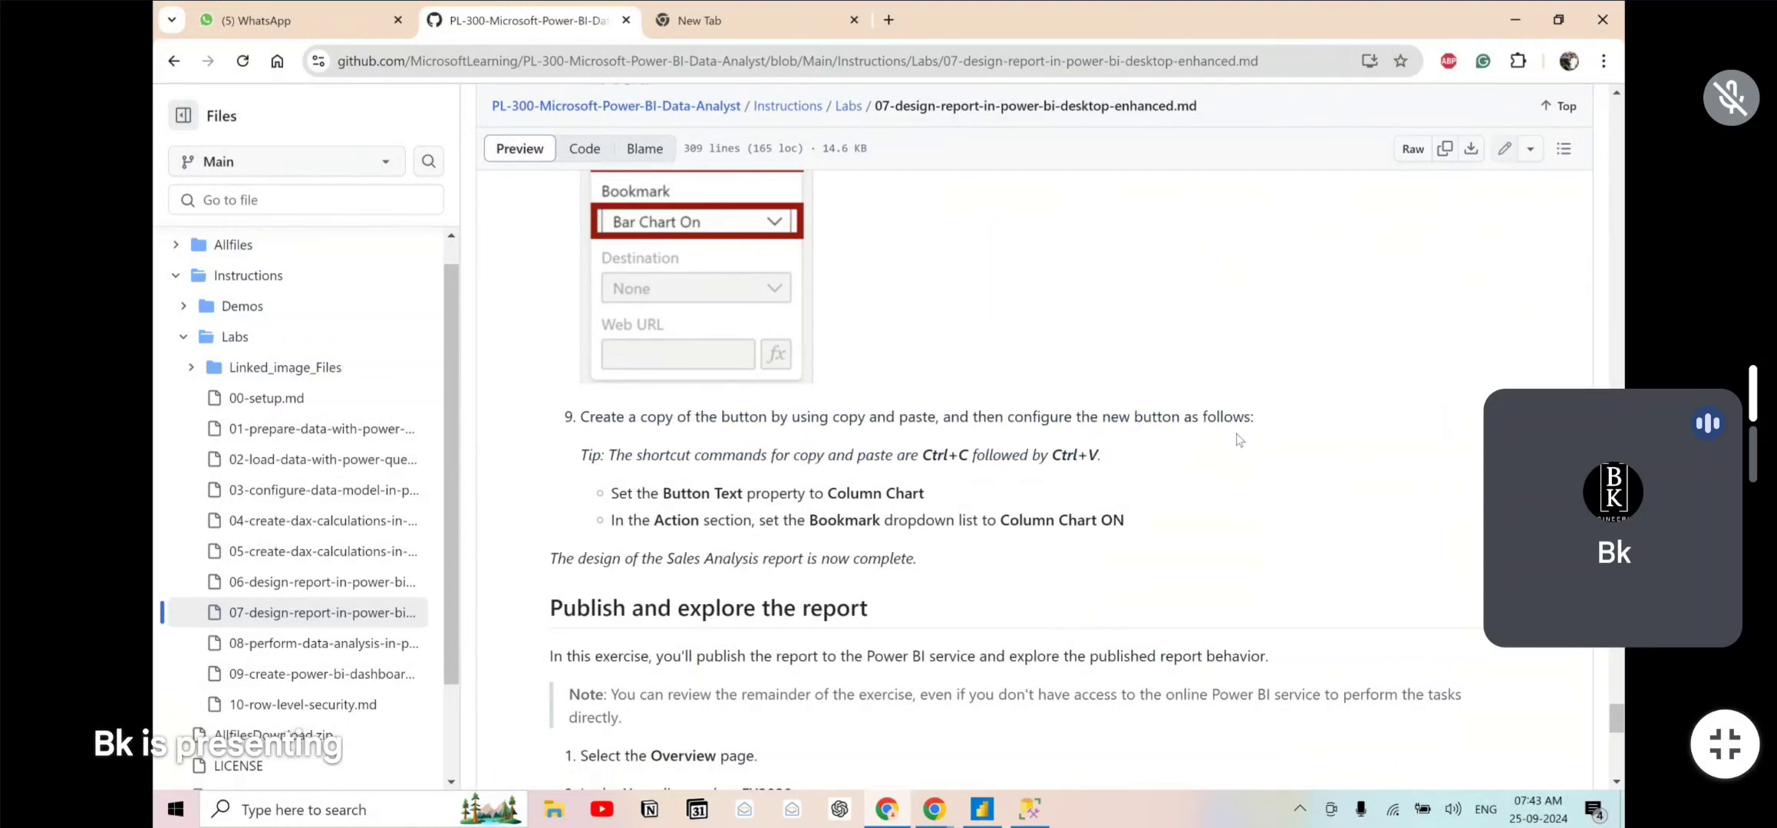
- Switch back to Power BI, duplicate the Bar Chart button and place the copy directly below the original
{"action": "key", "text": "alt+Tab"}
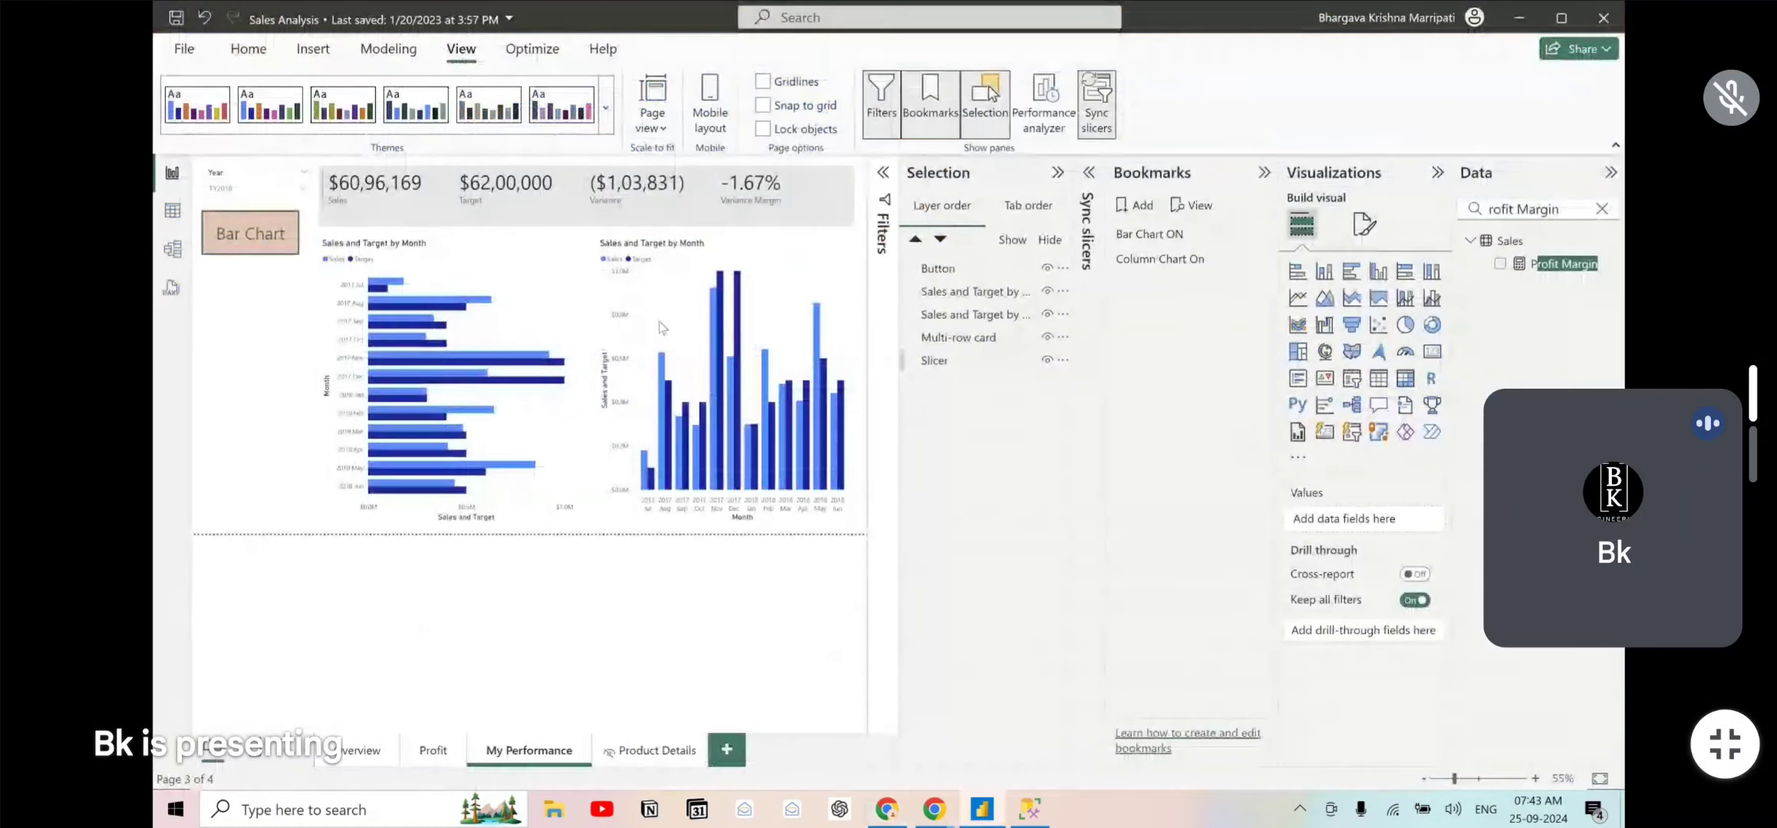
{"action": "left_click", "coordinate": [262, 247]}
{"action": "key", "text": "ctrl+c"}
{"action": "key", "text": "ctrl+v"}
{"action": "left_click_drag", "start_coordinate": [239, 233], "coordinate": [269, 296]}
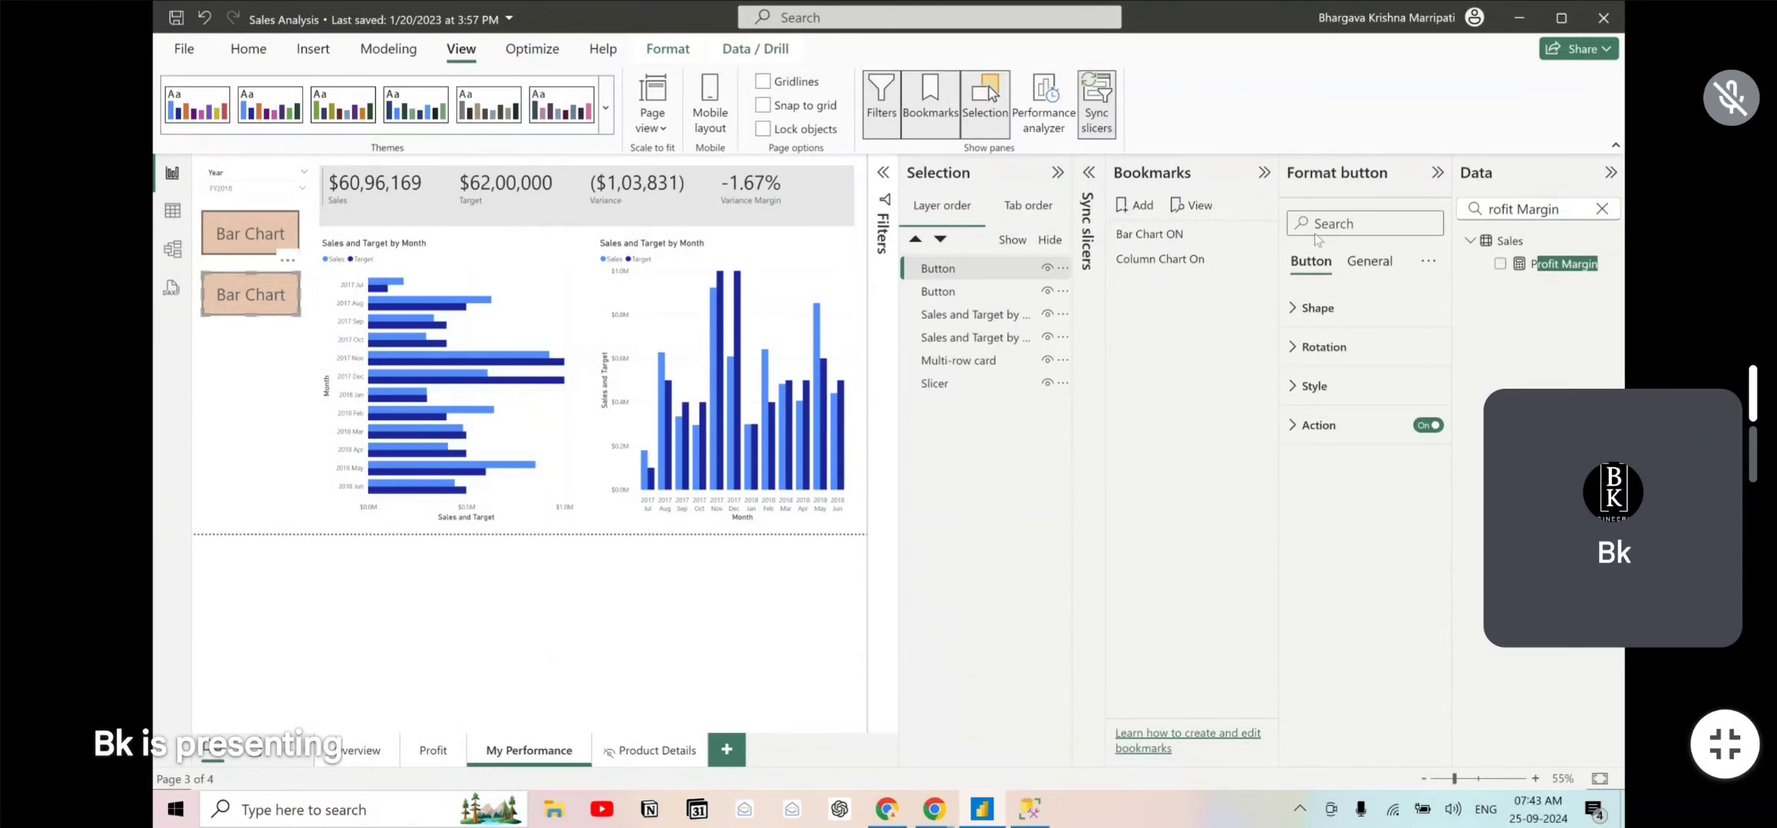
- Look through the copied button's general size, title and padding properties for its text setting
{"action": "left_click", "coordinate": [1369, 263]}
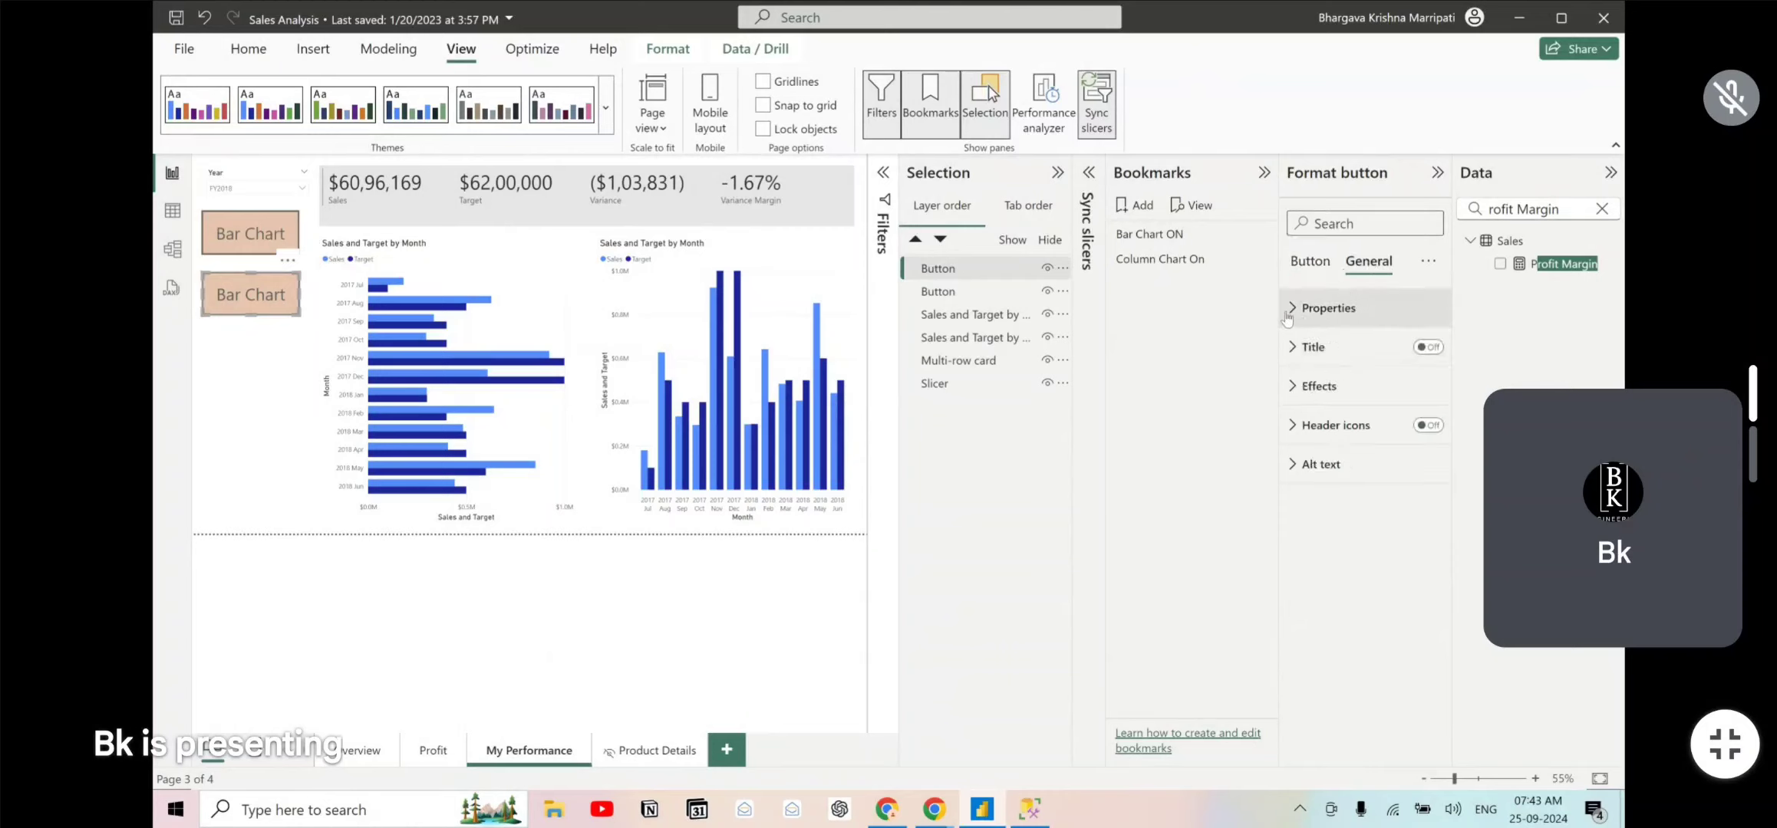
{"action": "left_click", "coordinate": [1293, 358]}
{"action": "left_click", "coordinate": [1294, 357]}
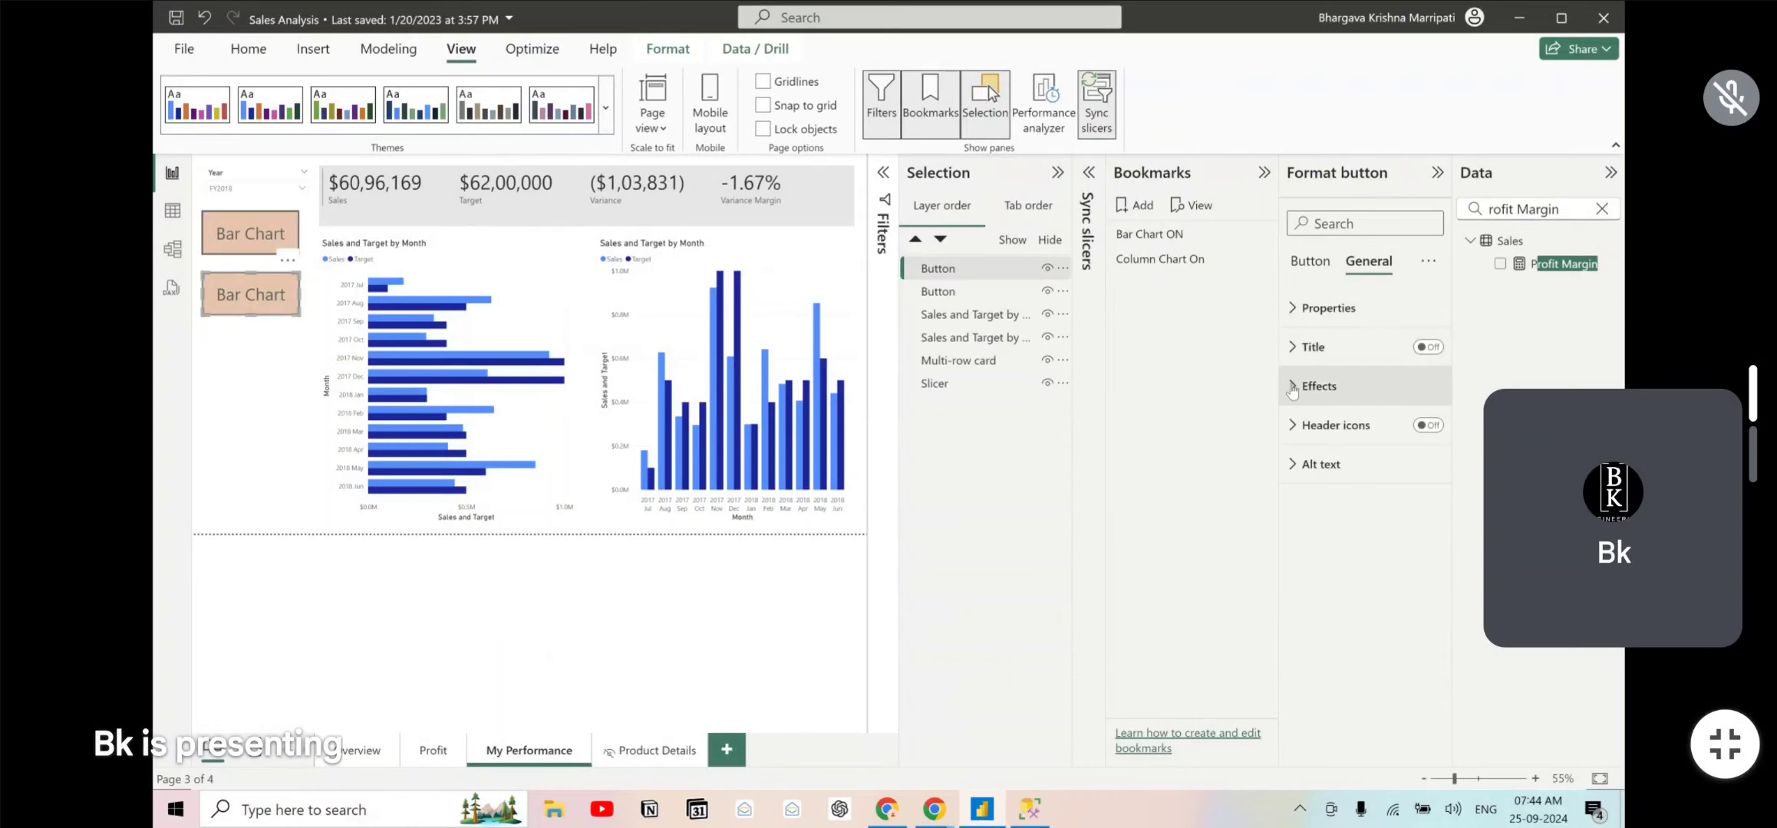
{"action": "left_click", "coordinate": [1296, 309]}
{"action": "scroll", "coordinate": [1304, 531], "scroll_direction": "down", "scroll_amount": 1}
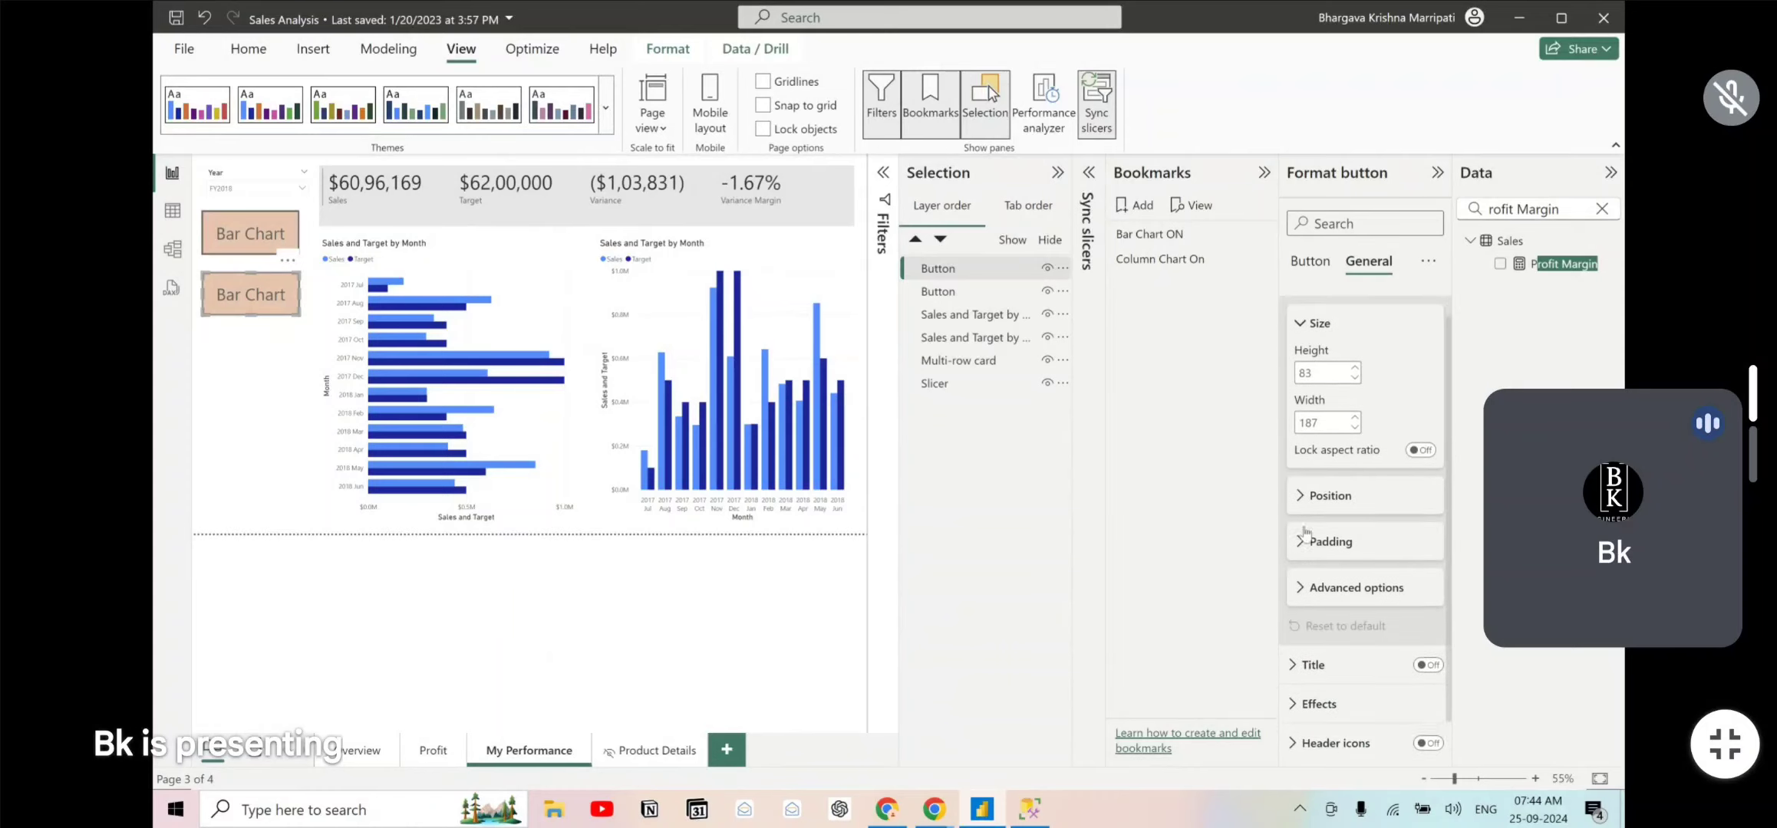
{"action": "left_click", "coordinate": [1309, 542]}
- Switch to the lab page in Chrome and copy the property name "Text" from step 4
{"action": "key", "text": "alt+Tab"}
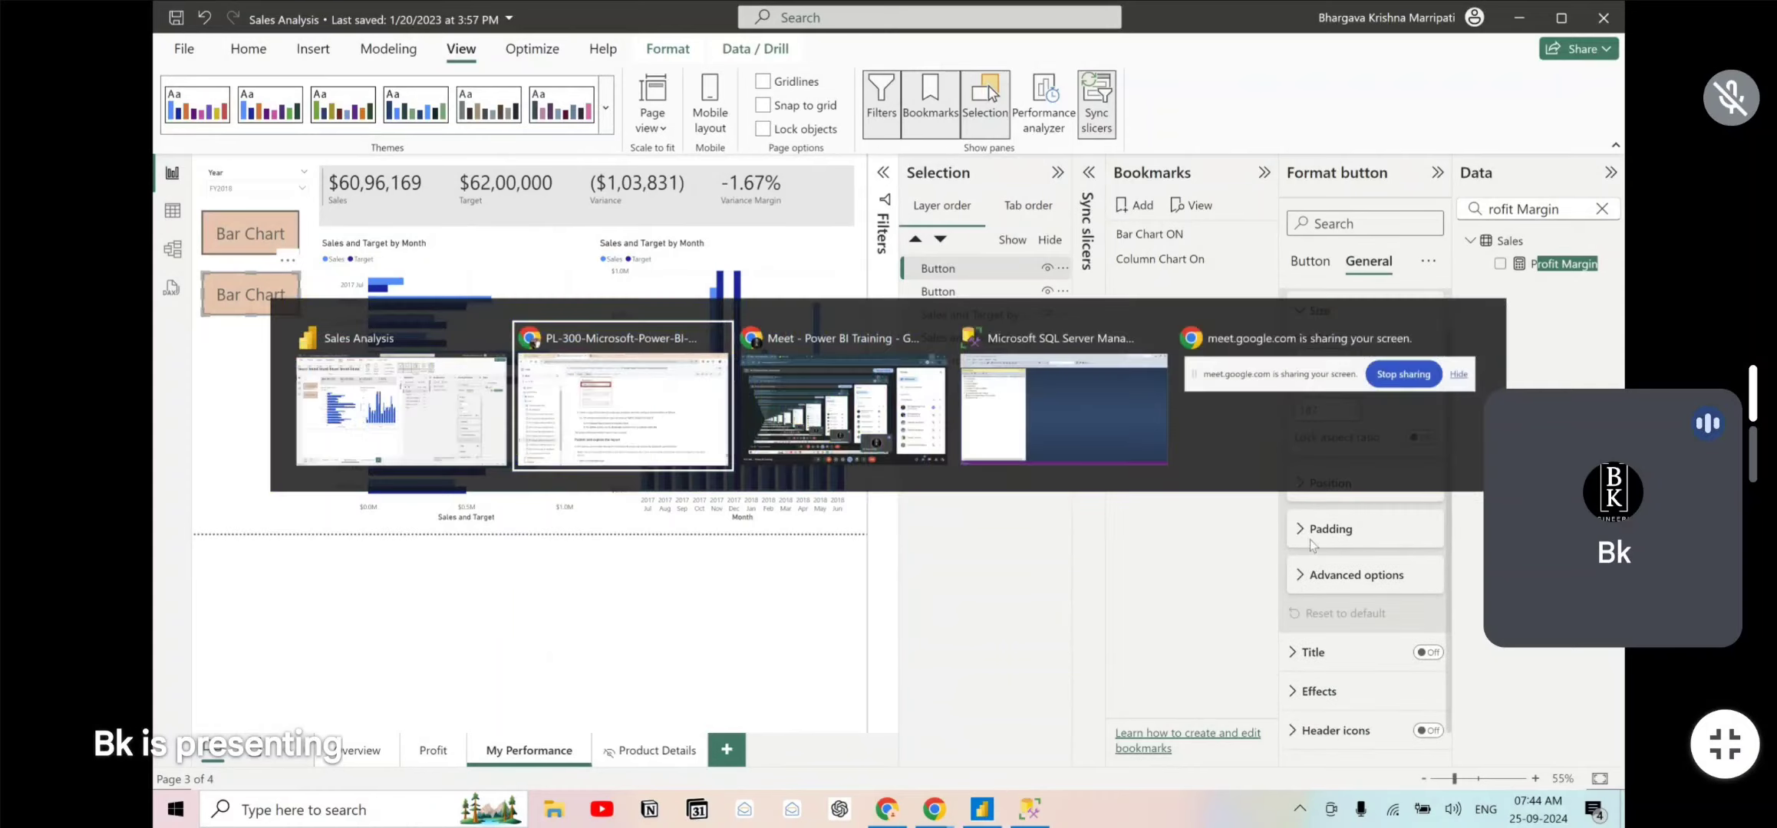
{"action": "scroll", "coordinate": [1028, 340], "scroll_direction": "up", "scroll_amount": 2}
{"action": "scroll", "coordinate": [1028, 340], "scroll_direction": "up", "scroll_amount": 8}
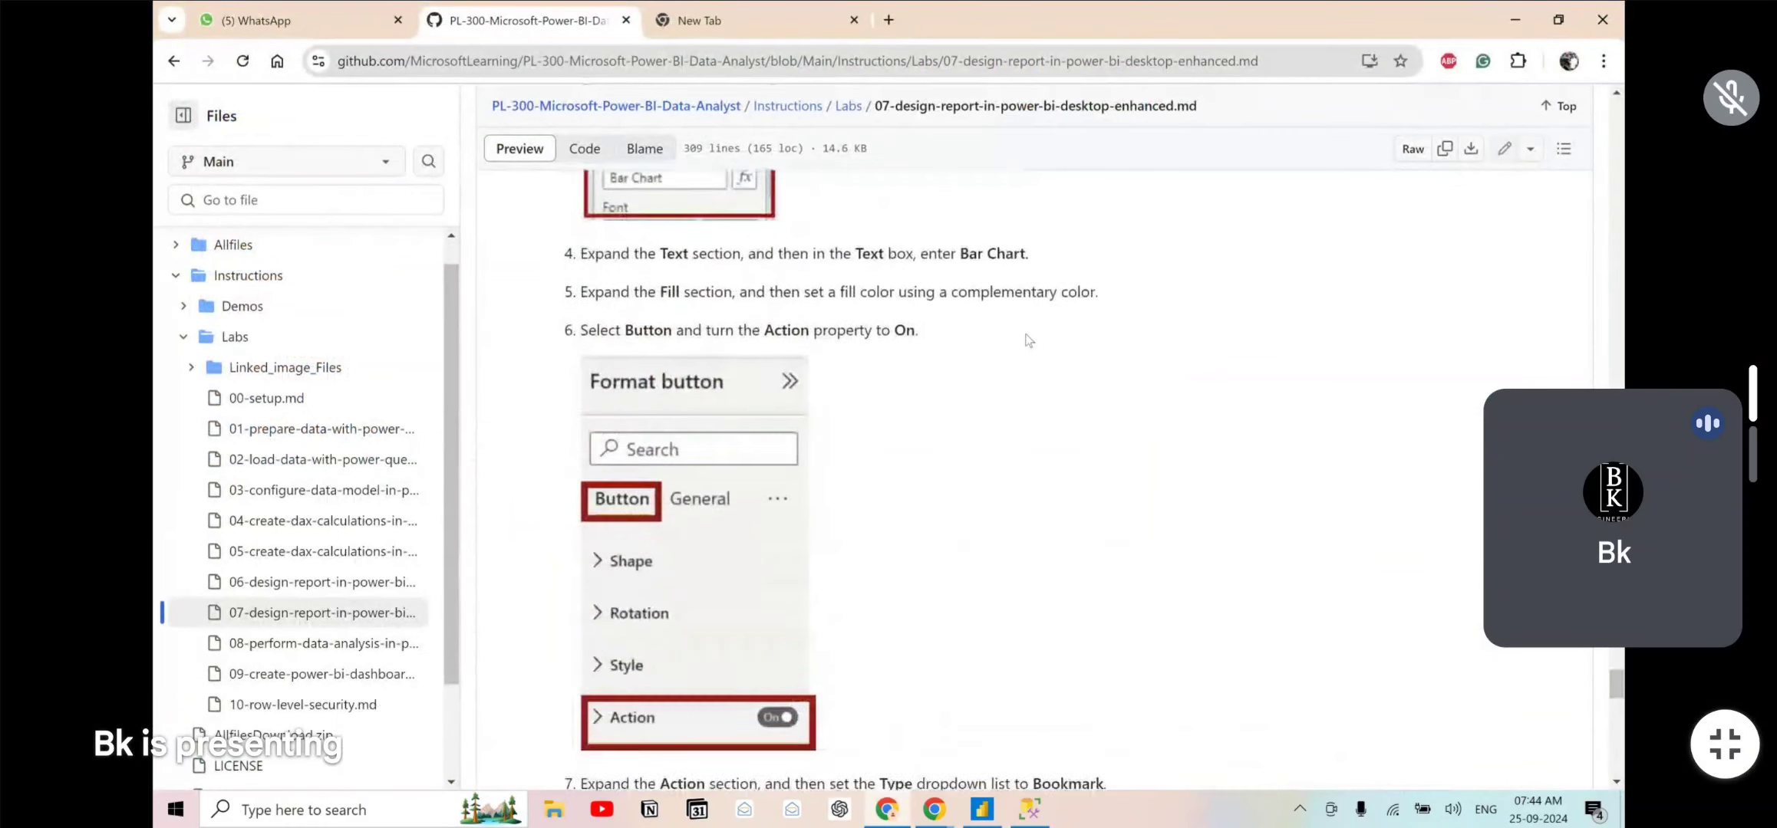
{"action": "double_click", "coordinate": [867, 294]}
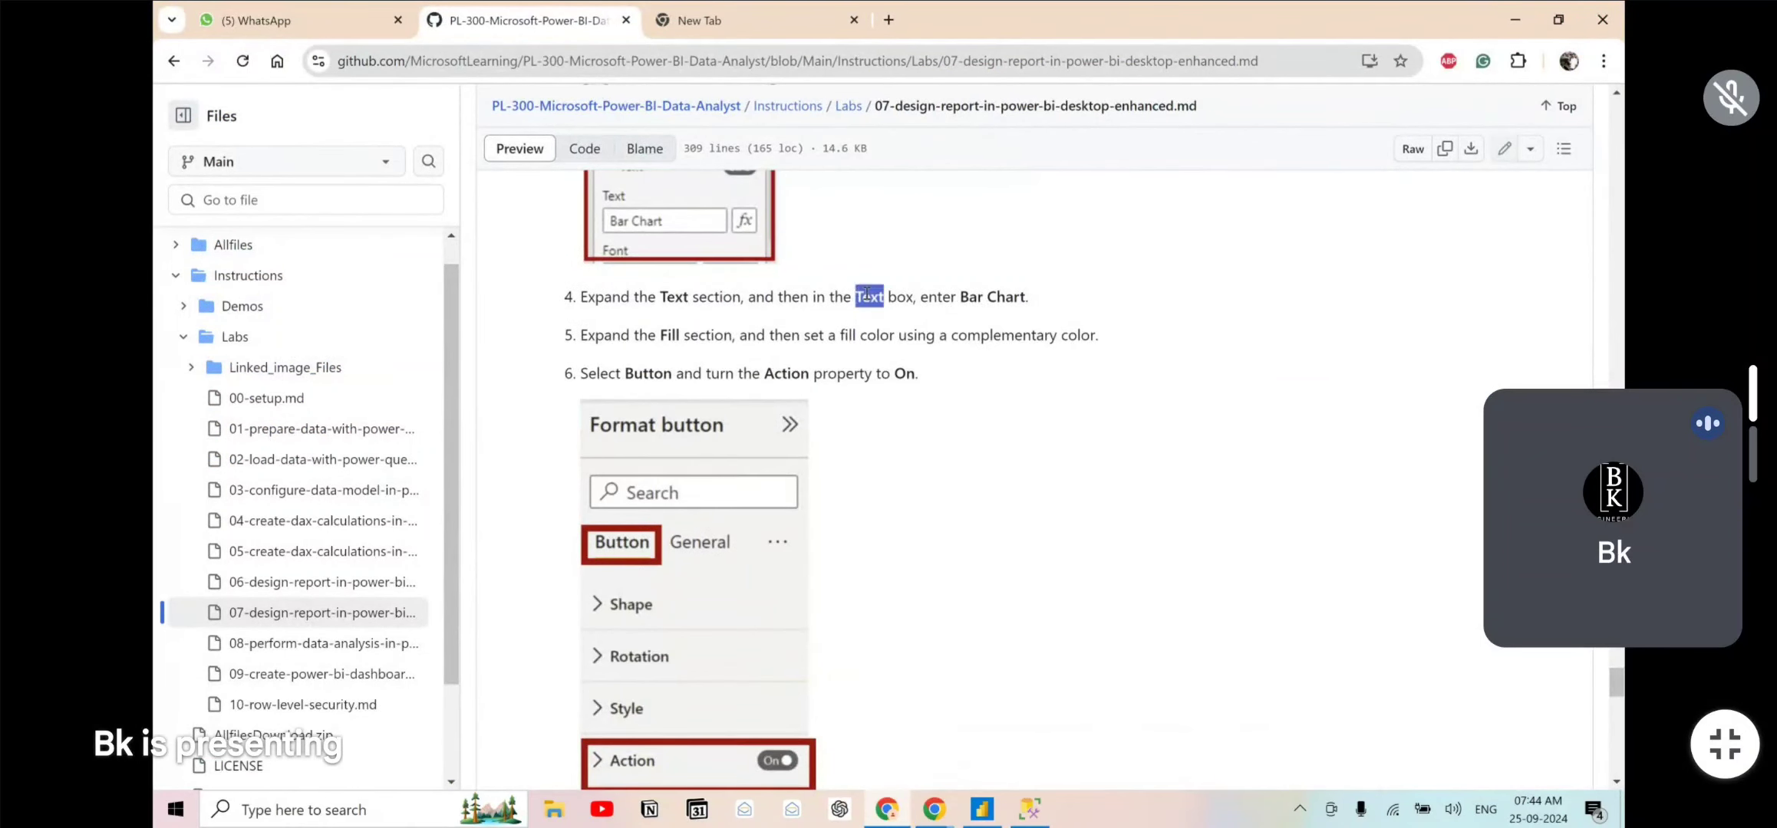
{"action": "key", "text": "ctrl+c"}
- Back in Power BI, search the formatting options for Text and set the copied button's text to Column Chart
{"action": "key", "text": "alt+Tab"}
{"action": "left_click", "coordinate": [1334, 223]}
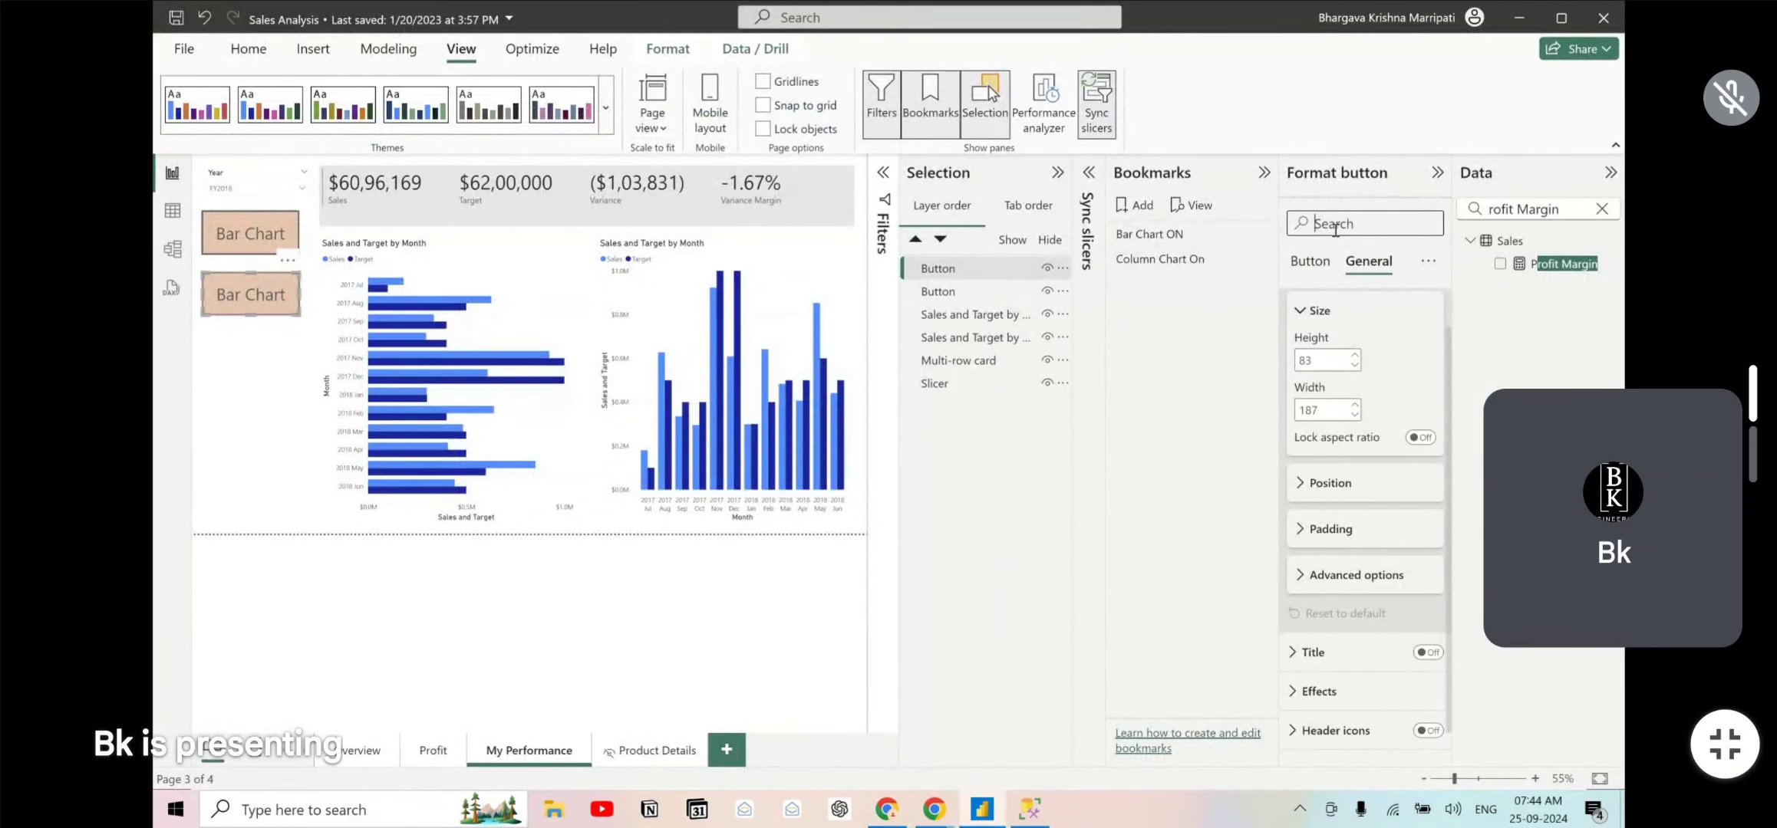
{"action": "key", "text": "ctrl+v"}
{"action": "scroll", "coordinate": [1340, 418], "scroll_direction": "down", "scroll_amount": 4}
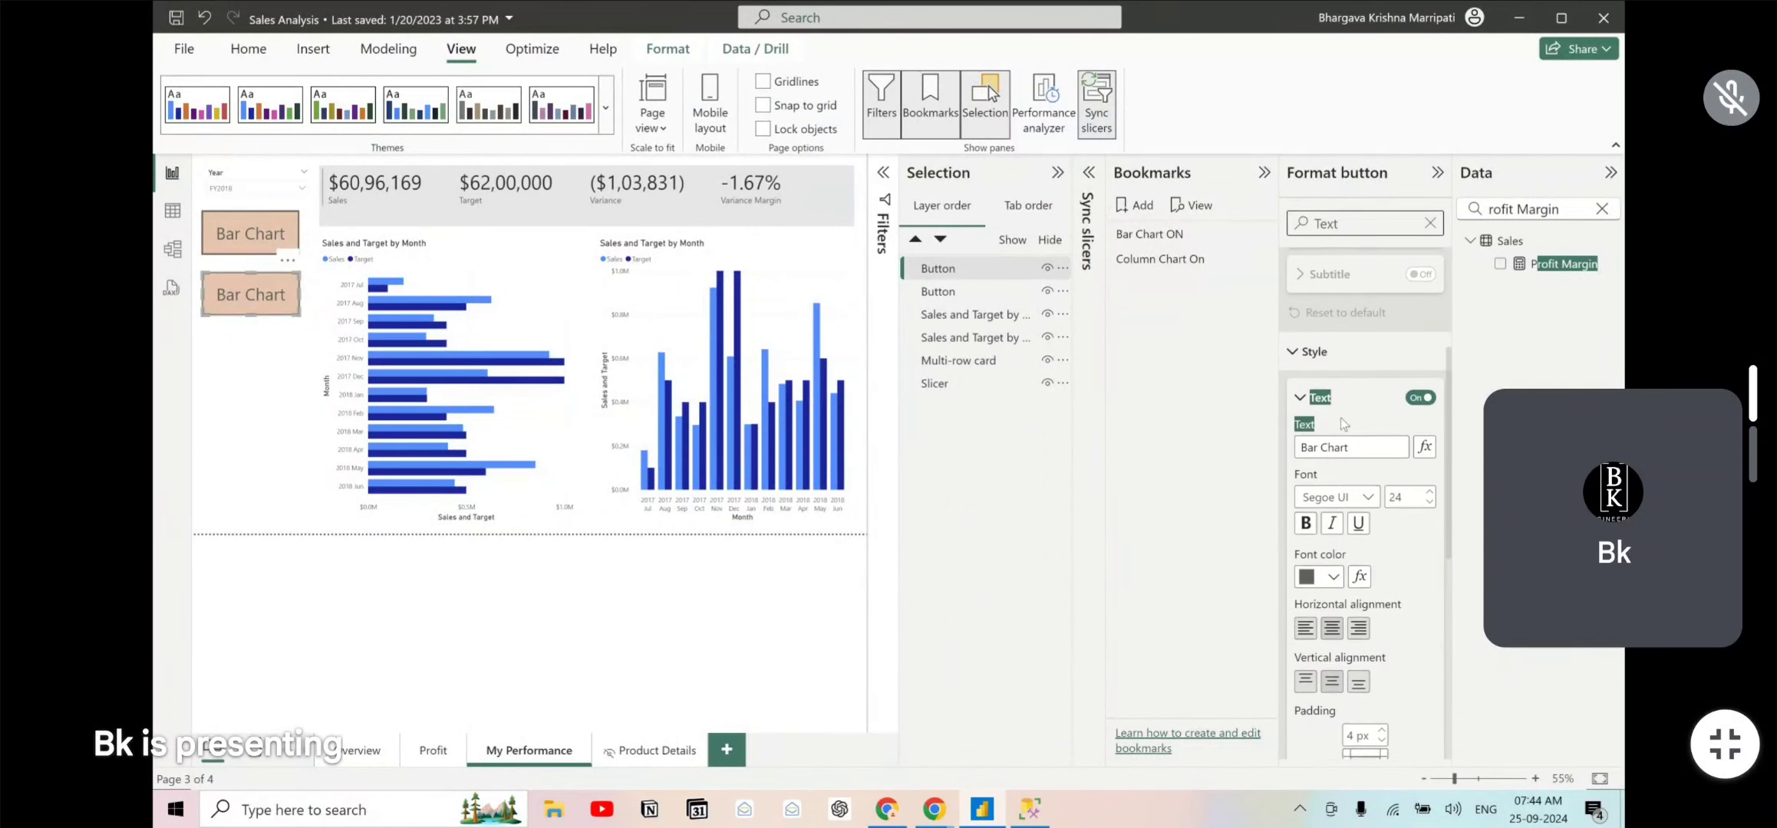
{"action": "double_click", "coordinate": [1310, 352]}
{"action": "type", "text": "Column"}
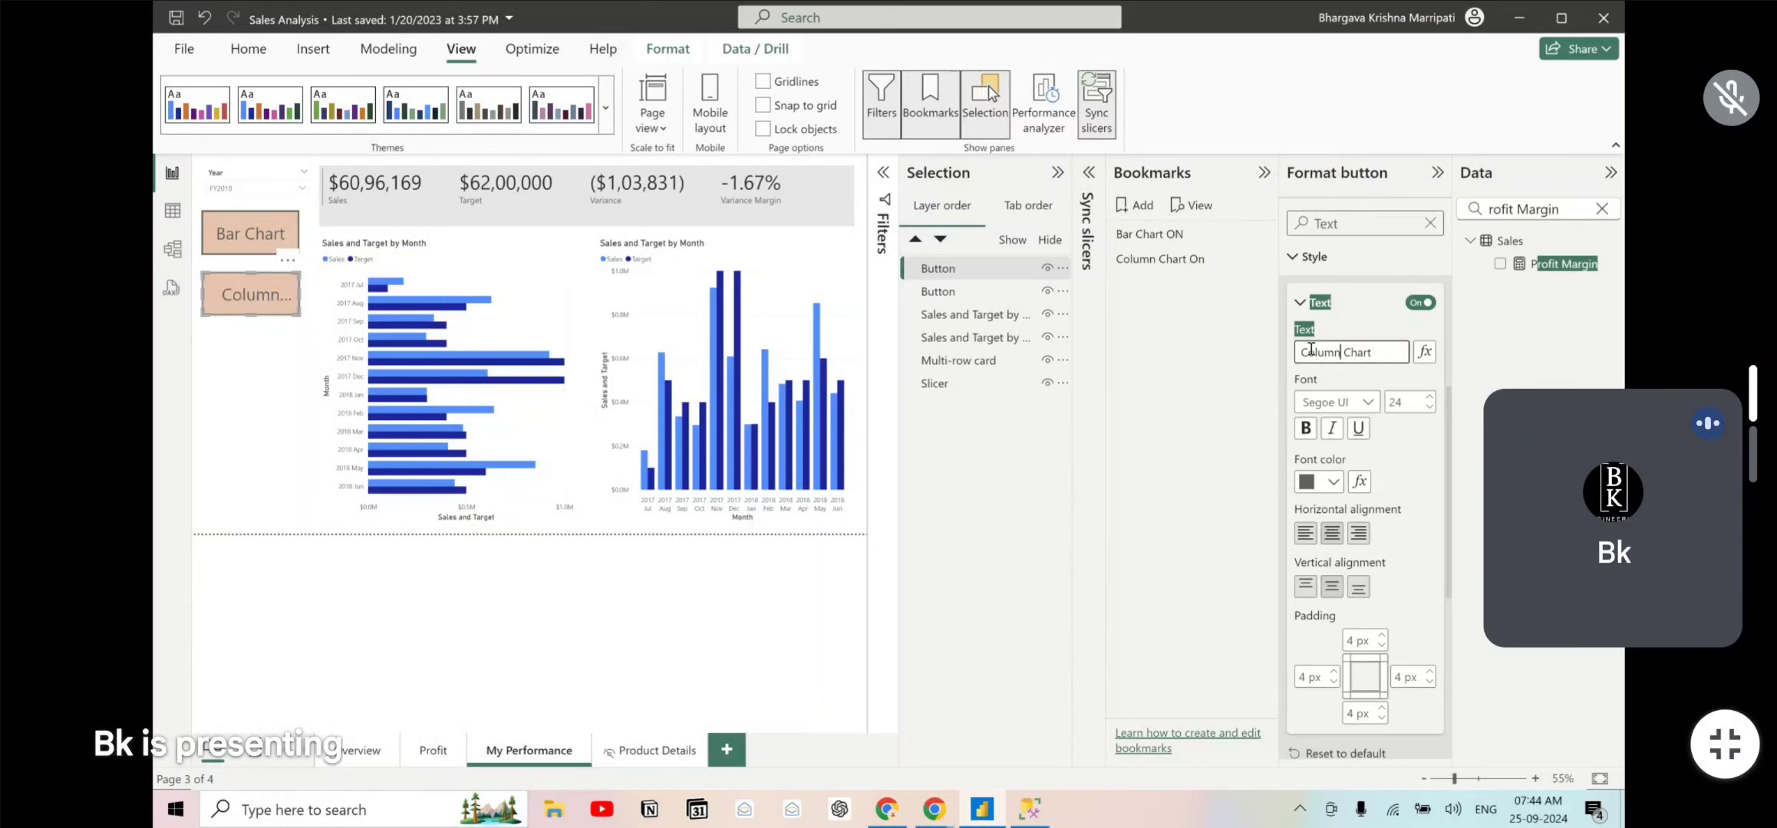
- Clear the formatting search and assign the Column Chart On bookmark to the copied button's action
{"action": "left_click", "coordinate": [1312, 258]}
{"action": "scroll", "coordinate": [1380, 307], "scroll_direction": "up", "scroll_amount": 4}
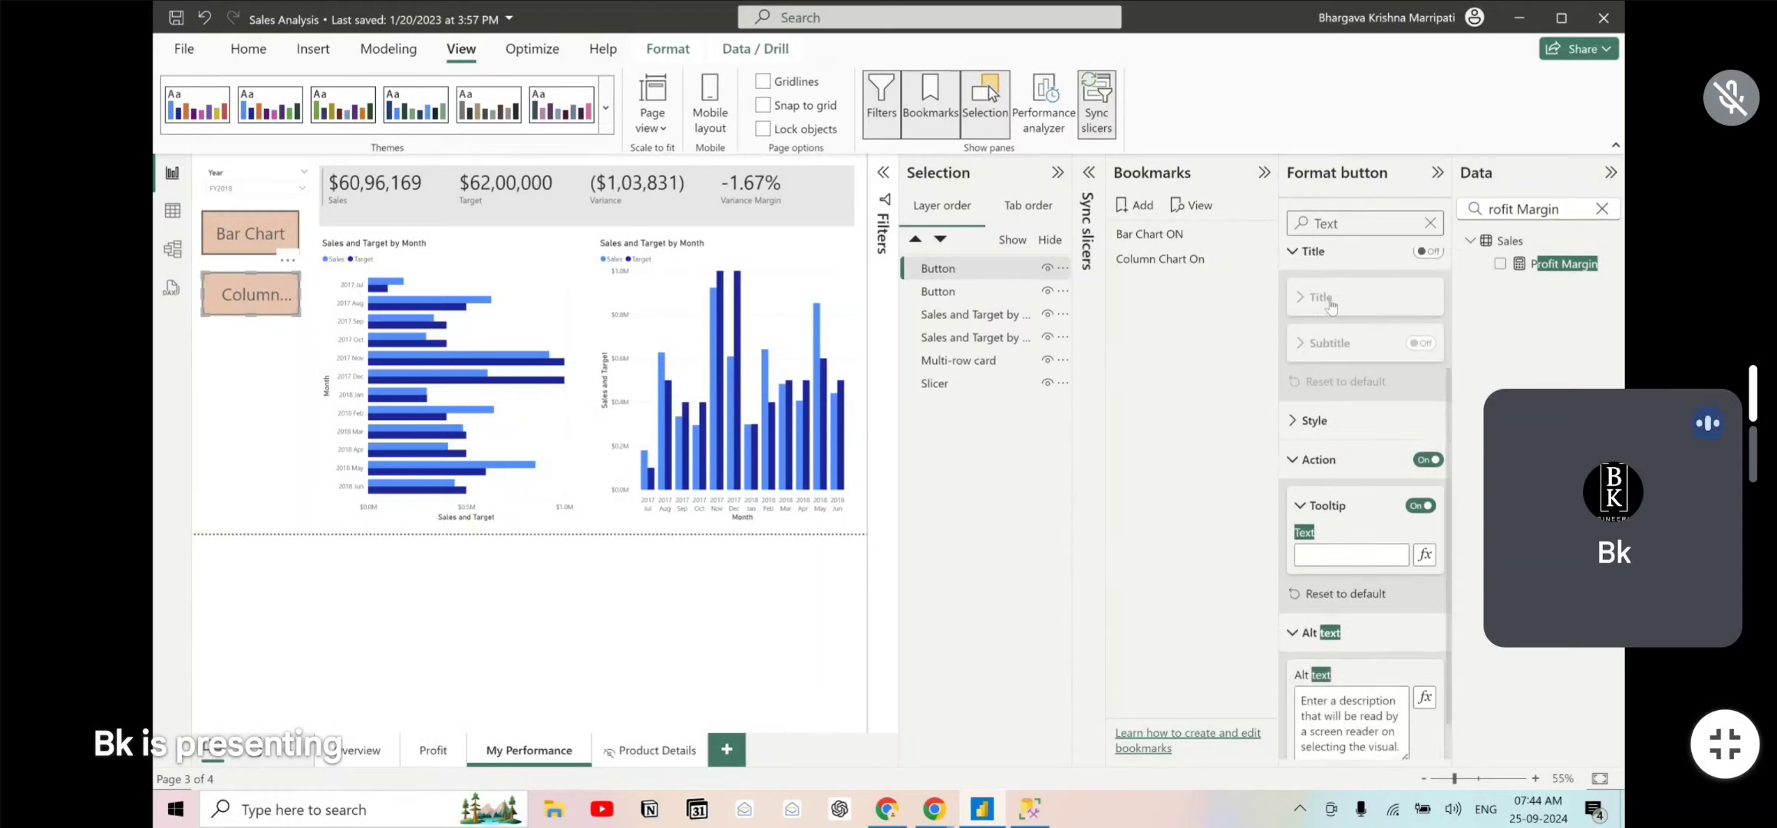
{"action": "left_click", "coordinate": [1430, 224]}
{"action": "left_click", "coordinate": [1312, 261]}
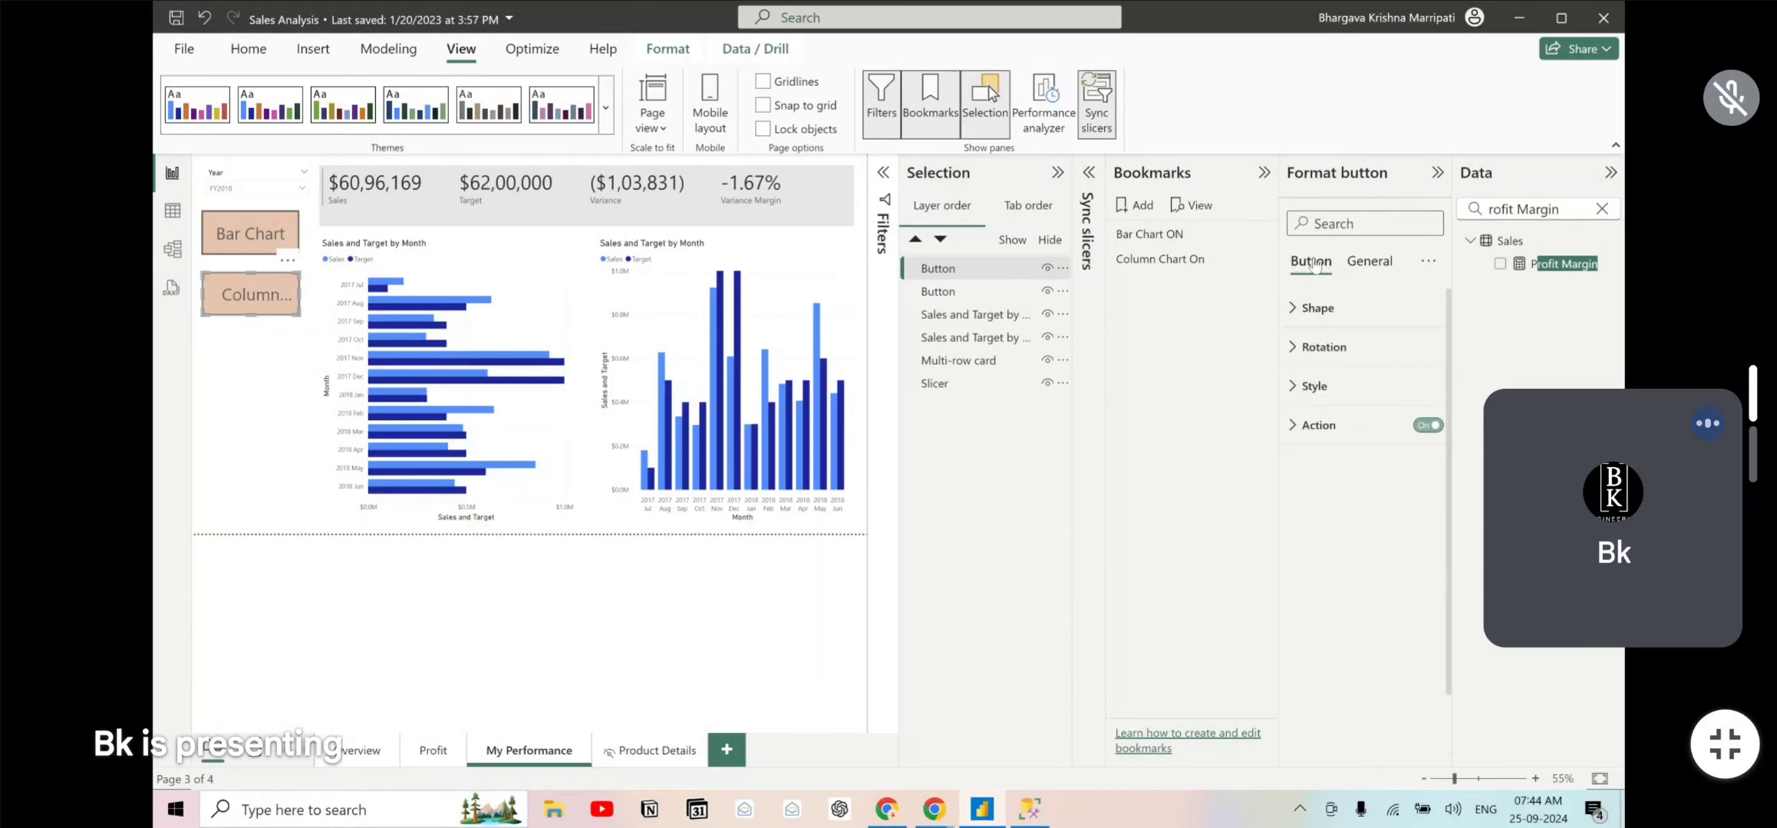
{"action": "left_click", "coordinate": [1318, 425]}
{"action": "left_click", "coordinate": [1346, 577]}
{"action": "left_click", "coordinate": [1347, 640]}
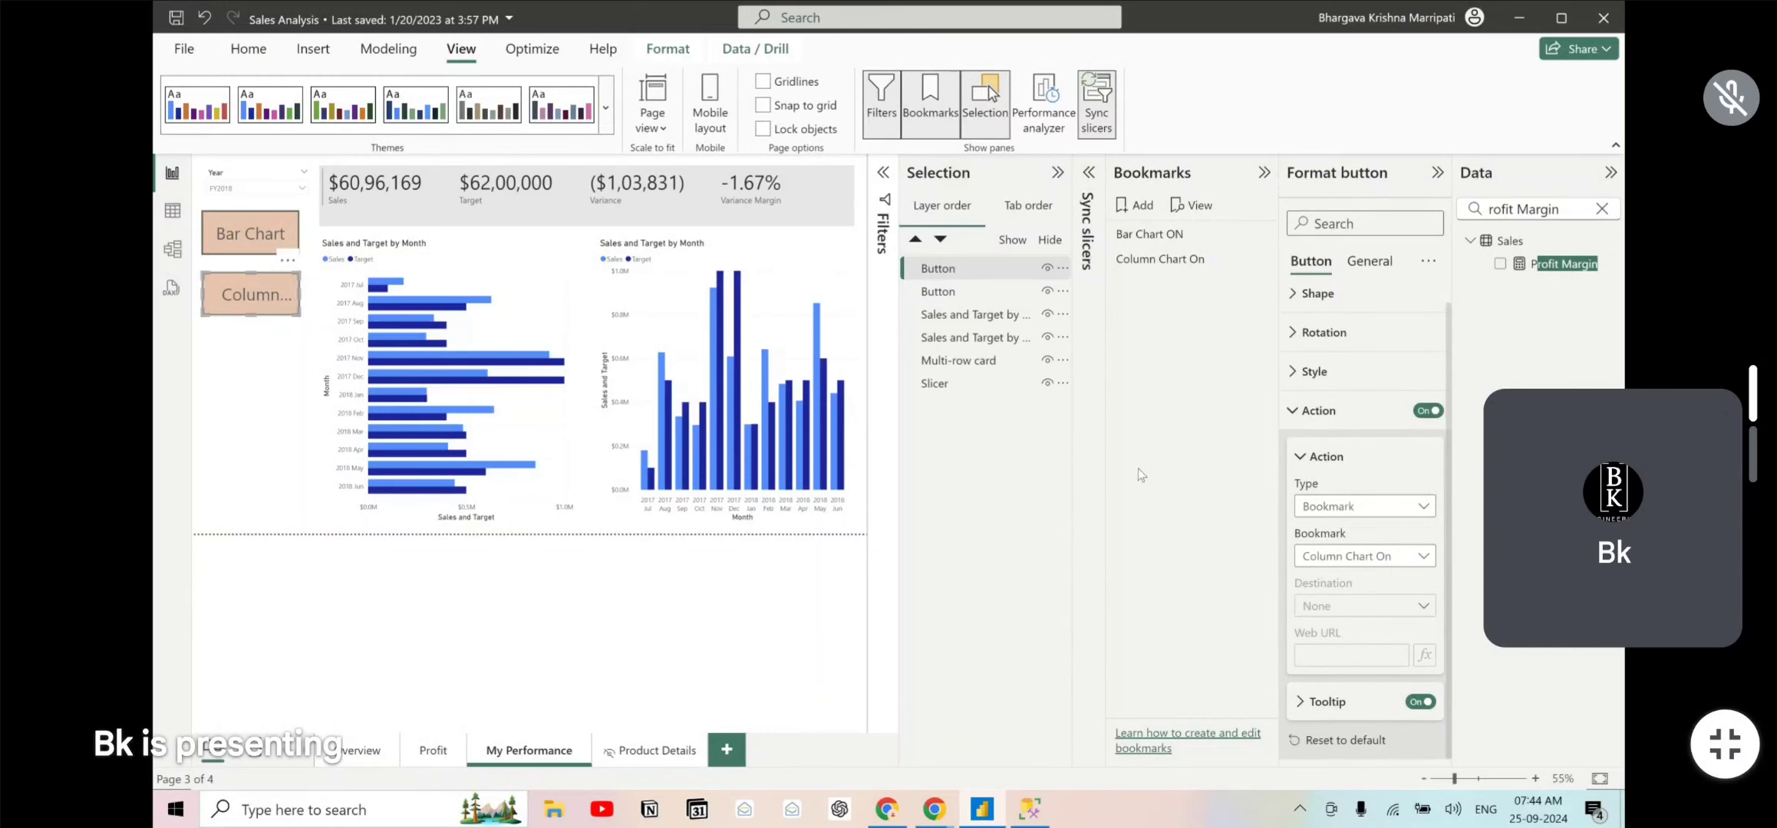
- Switch to the lab page in Chrome and check step 9 and the start of the publishing exercise
{"action": "key", "text": "alt+Tab"}
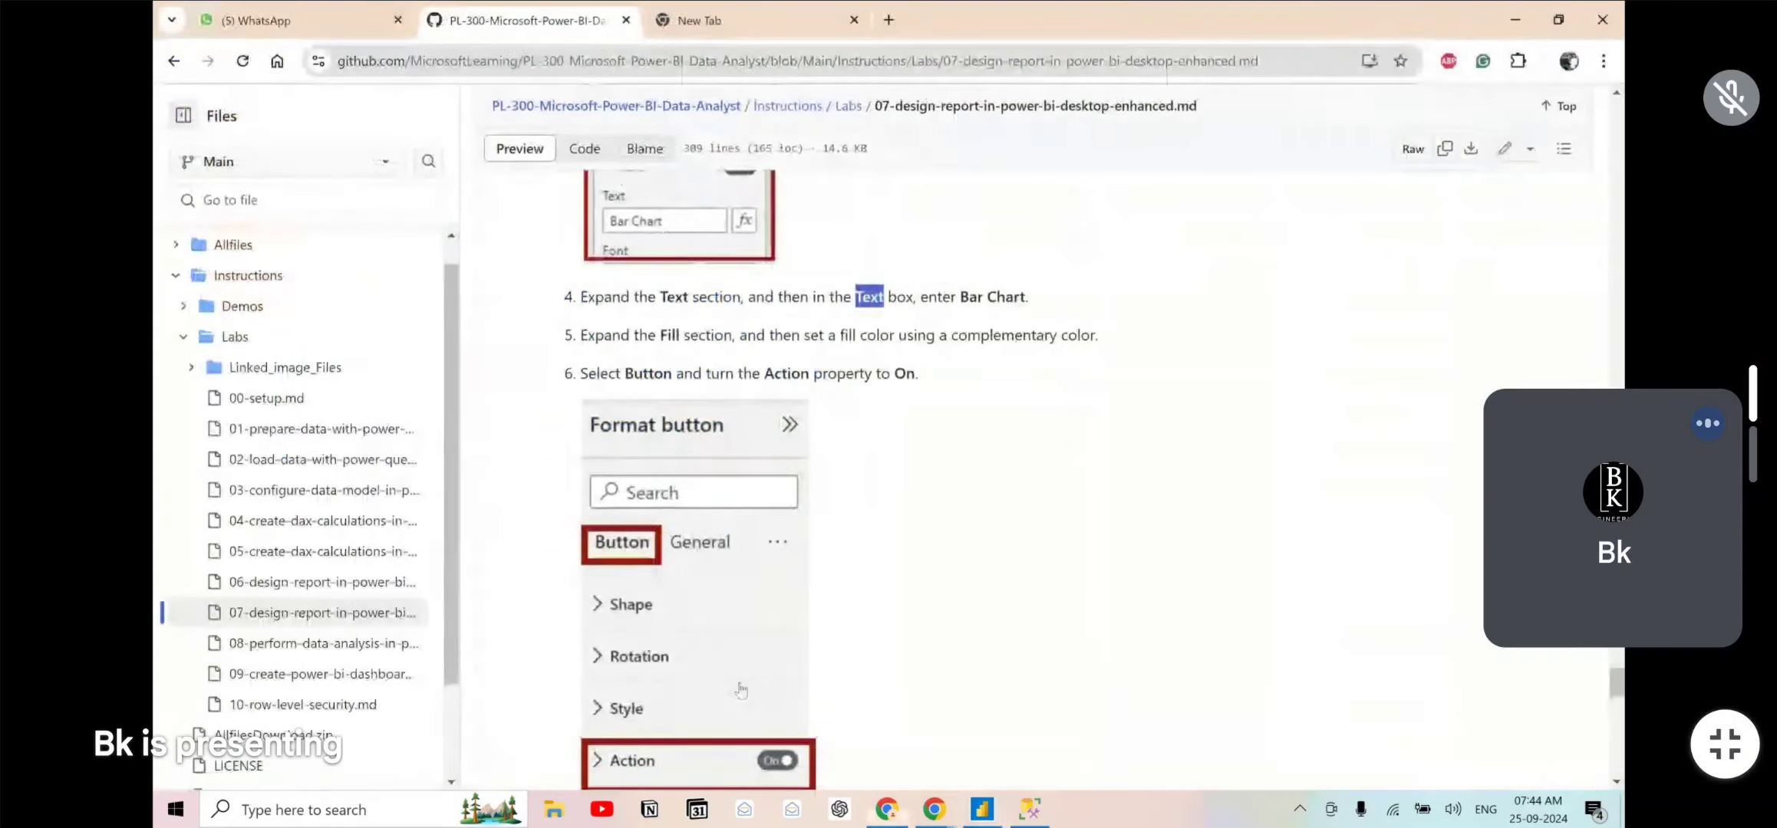
{"action": "scroll", "coordinate": [812, 543], "scroll_direction": "down", "scroll_amount": 5}
{"action": "scroll", "coordinate": [812, 543], "scroll_direction": "down", "scroll_amount": 6}
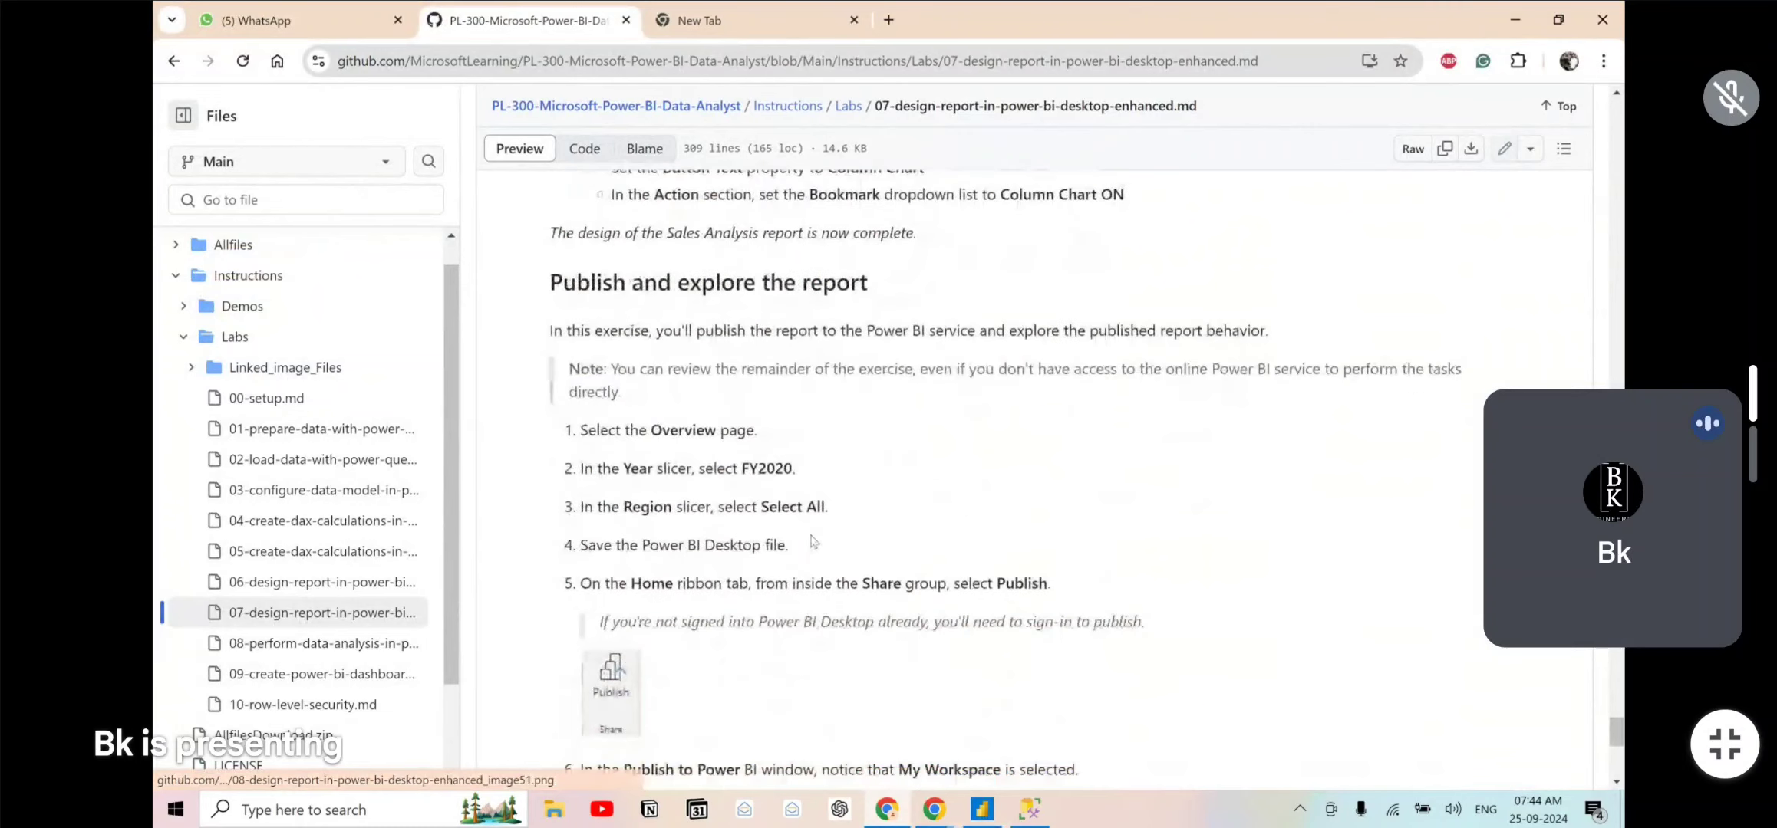
{"action": "scroll", "coordinate": [614, 345], "scroll_direction": "up", "scroll_amount": 2}
{"action": "left_click_drag", "start_coordinate": [581, 241], "coordinate": [1197, 257]}
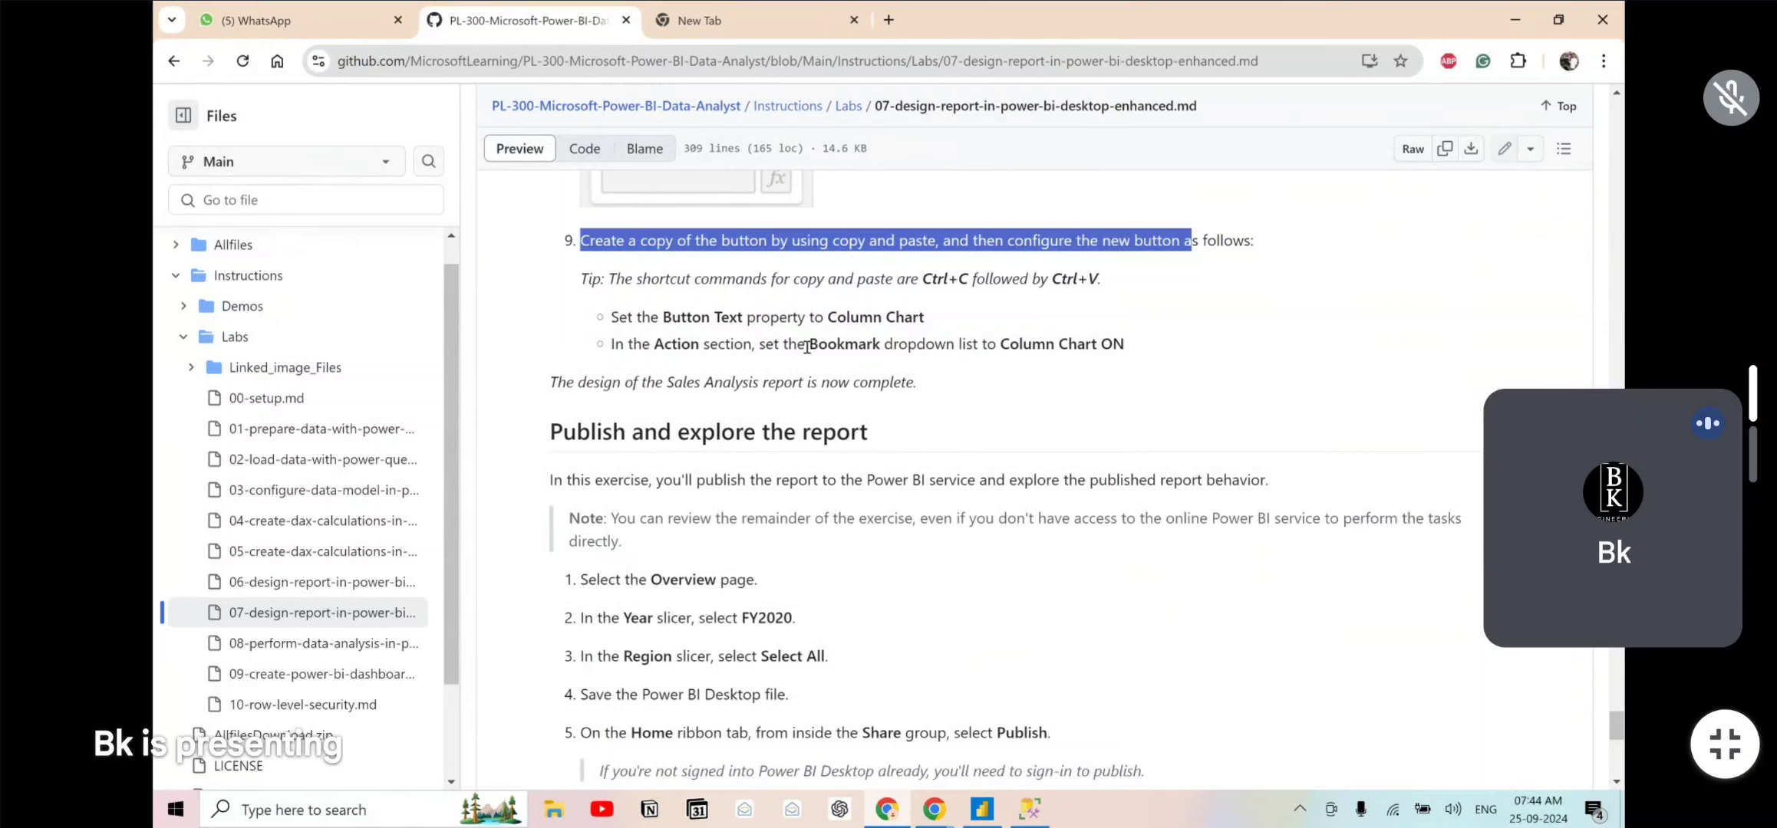
{"action": "left_click", "coordinate": [743, 375]}
- Switch back to Power BI and try the Column Chart and Bar Chart buttons on the page
{"action": "key", "text": "alt+Tab"}
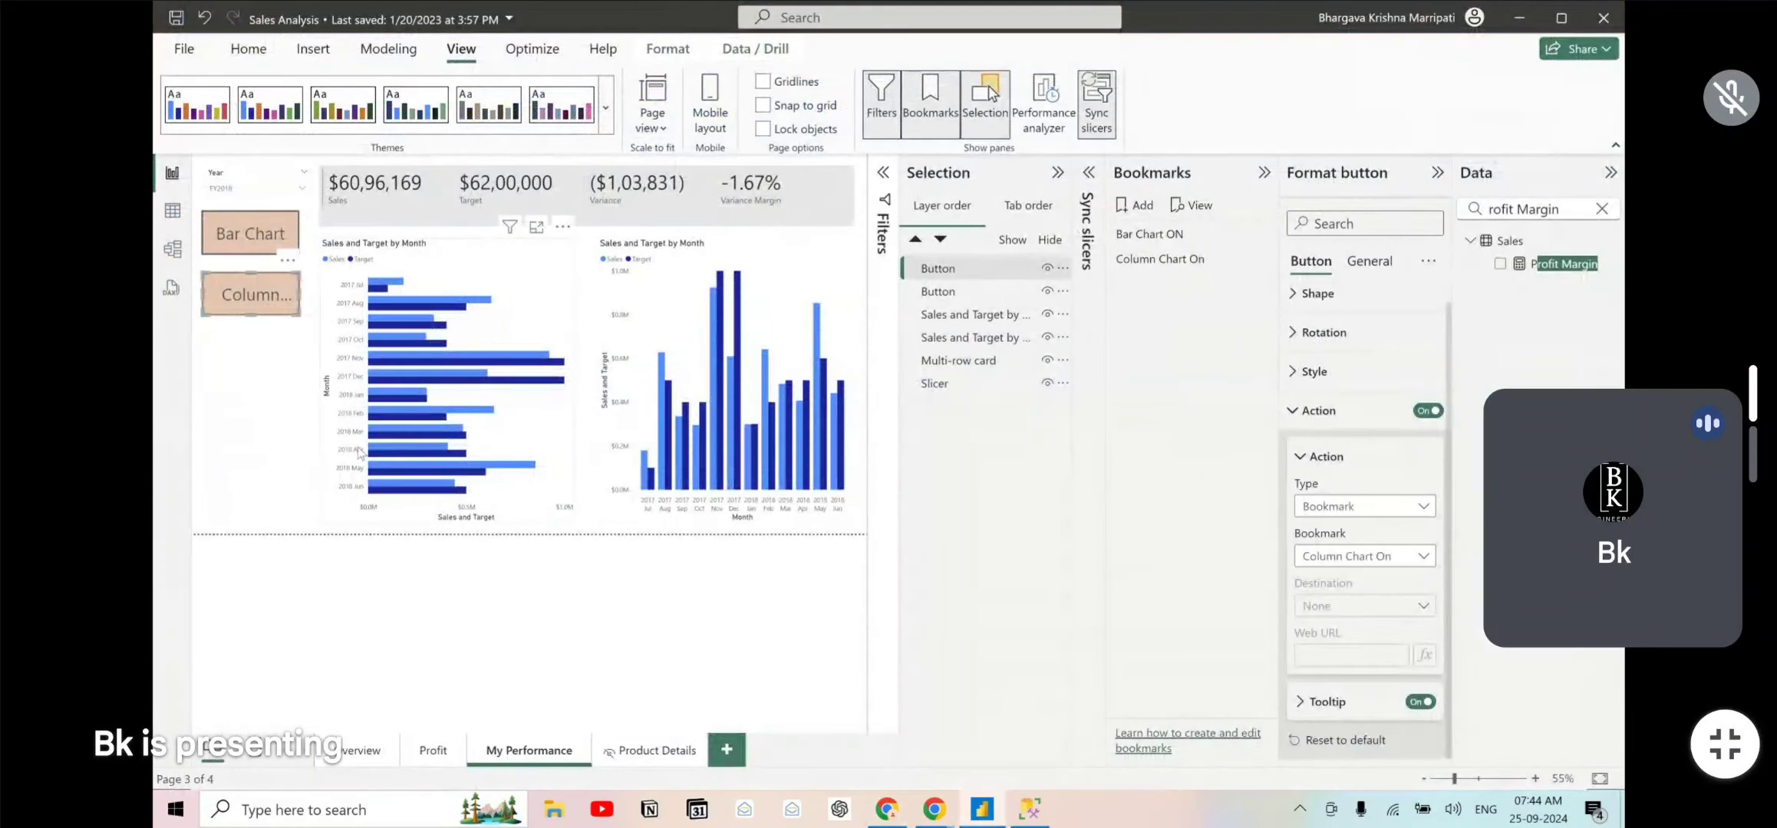
{"action": "left_click", "coordinate": [242, 420]}
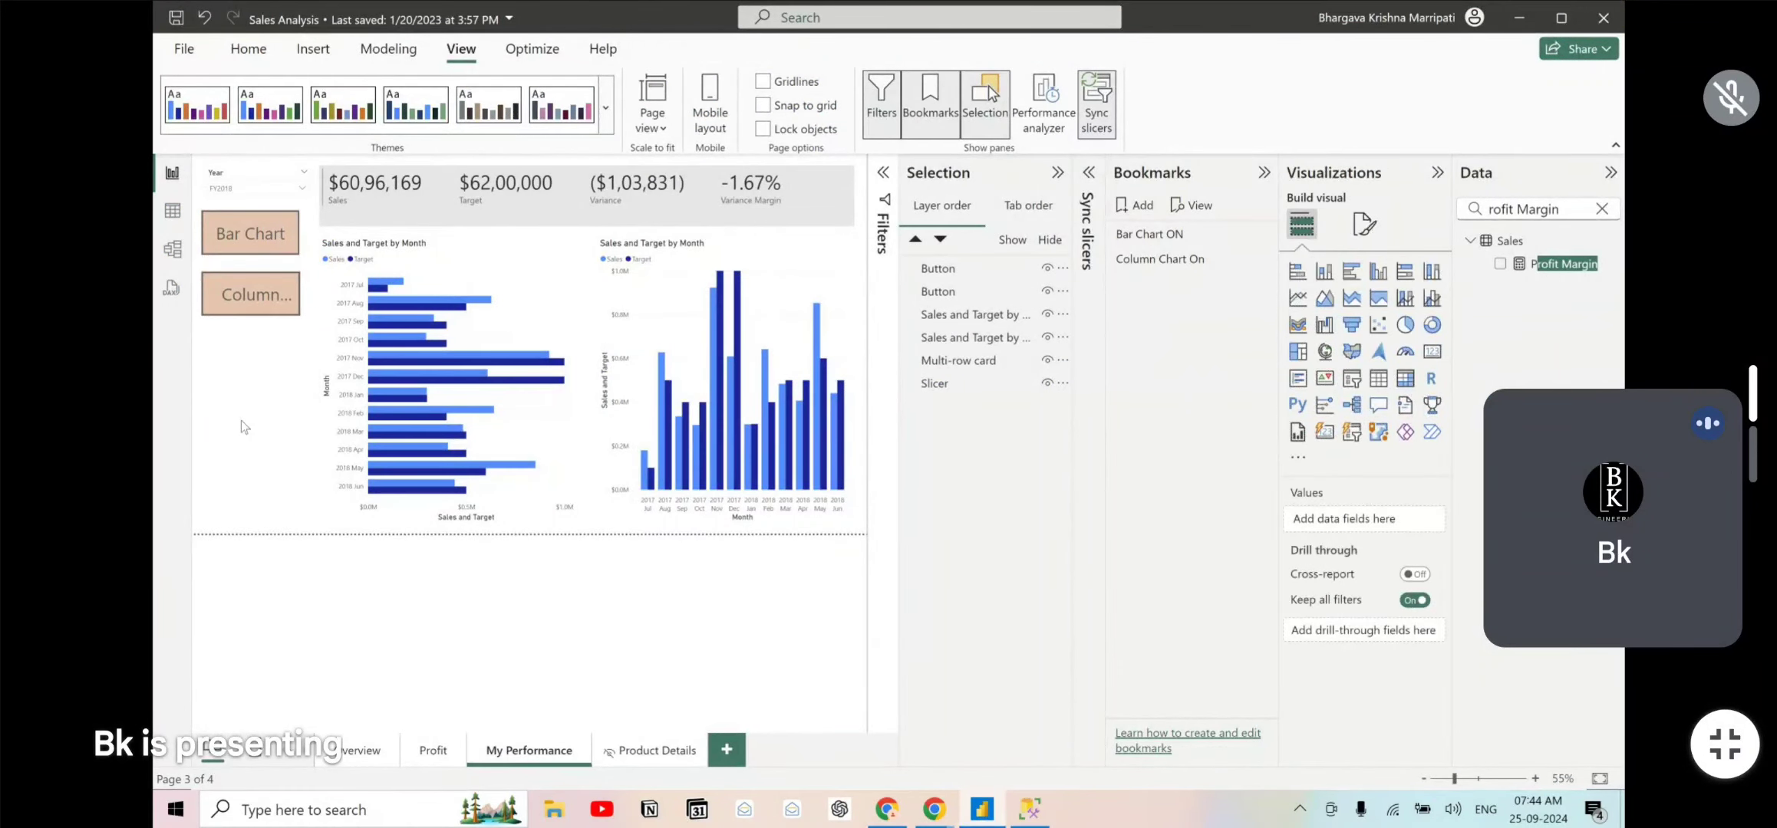
{"action": "left_click", "coordinate": [276, 294]}
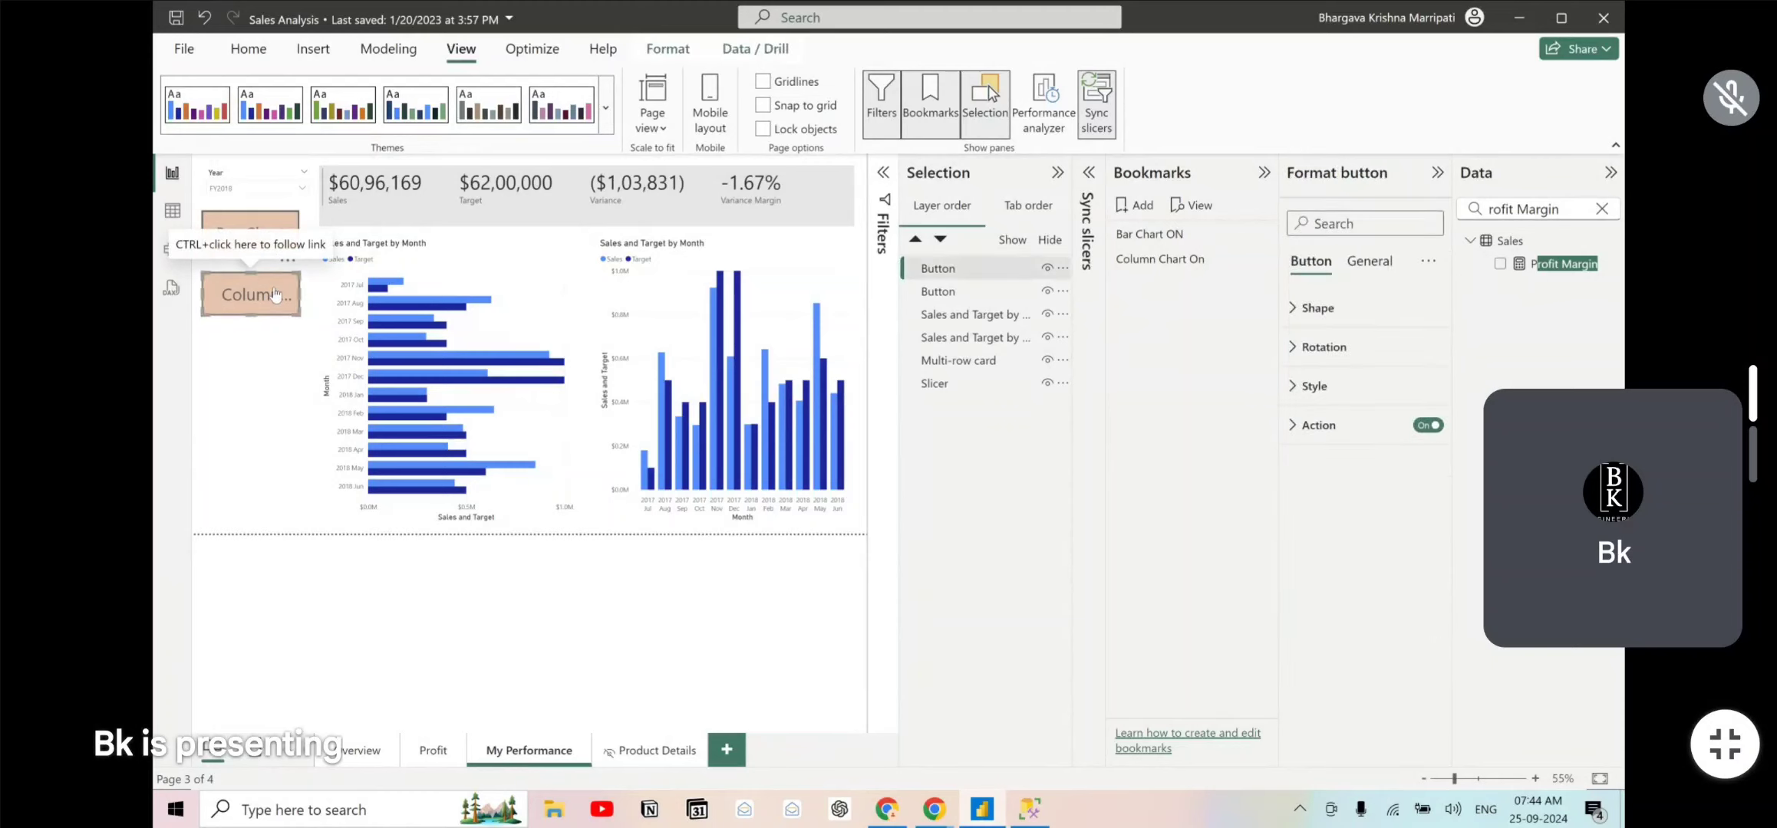
{"action": "left_click", "coordinate": [250, 234]}
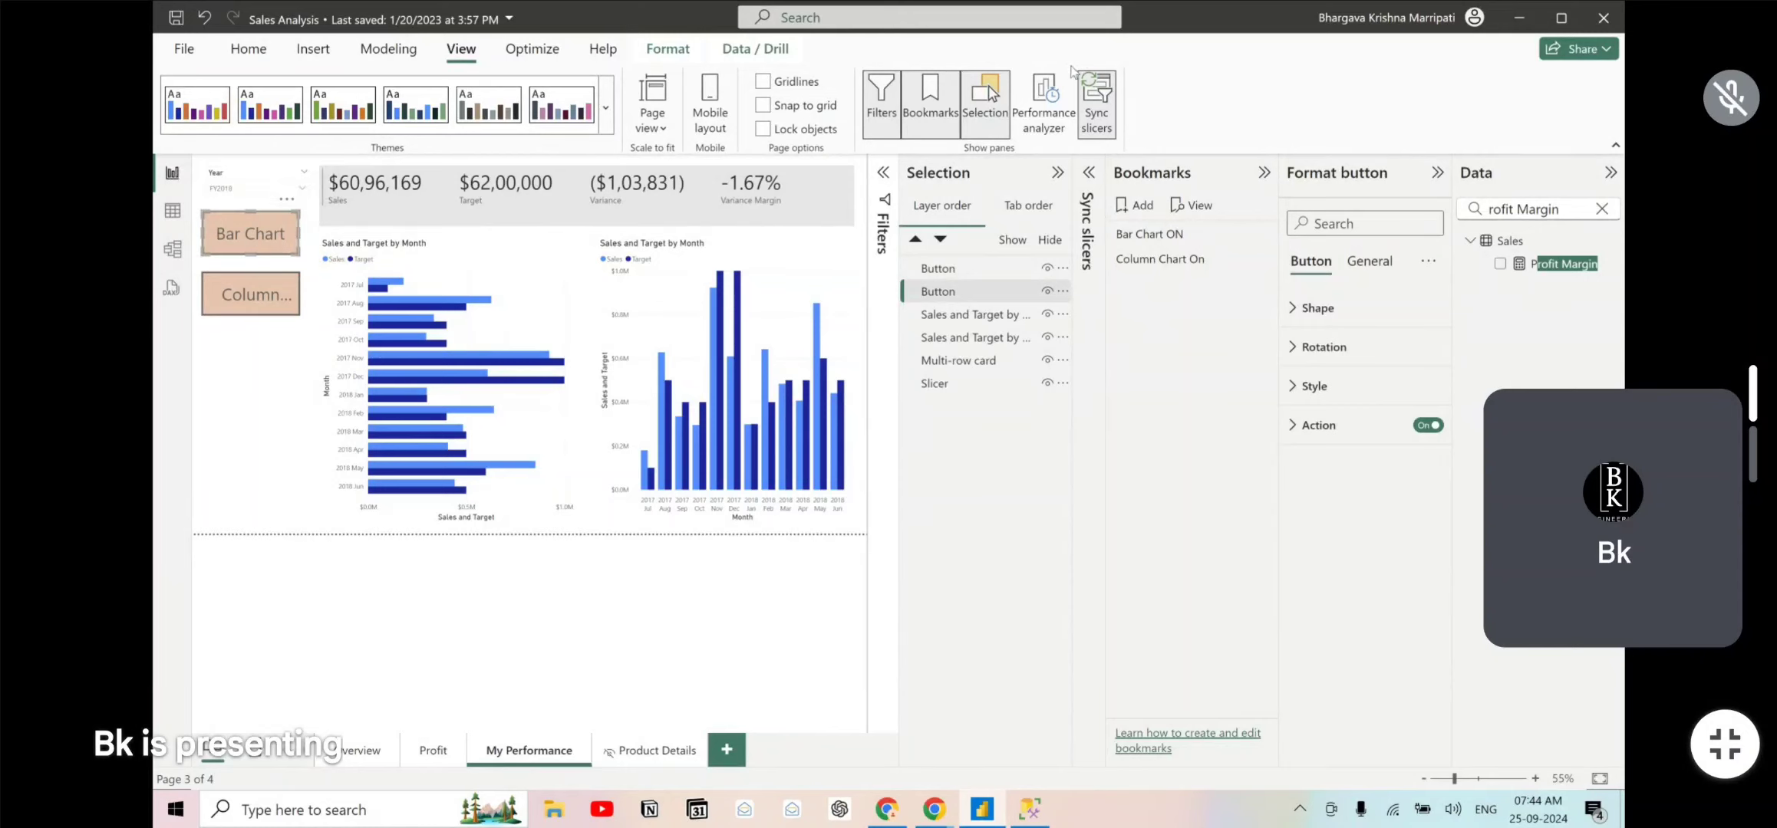
- Hide the Selection pane and test the Bar Chart and Column Chart buttons by switching between the two visuals
{"action": "left_click", "coordinate": [994, 93]}
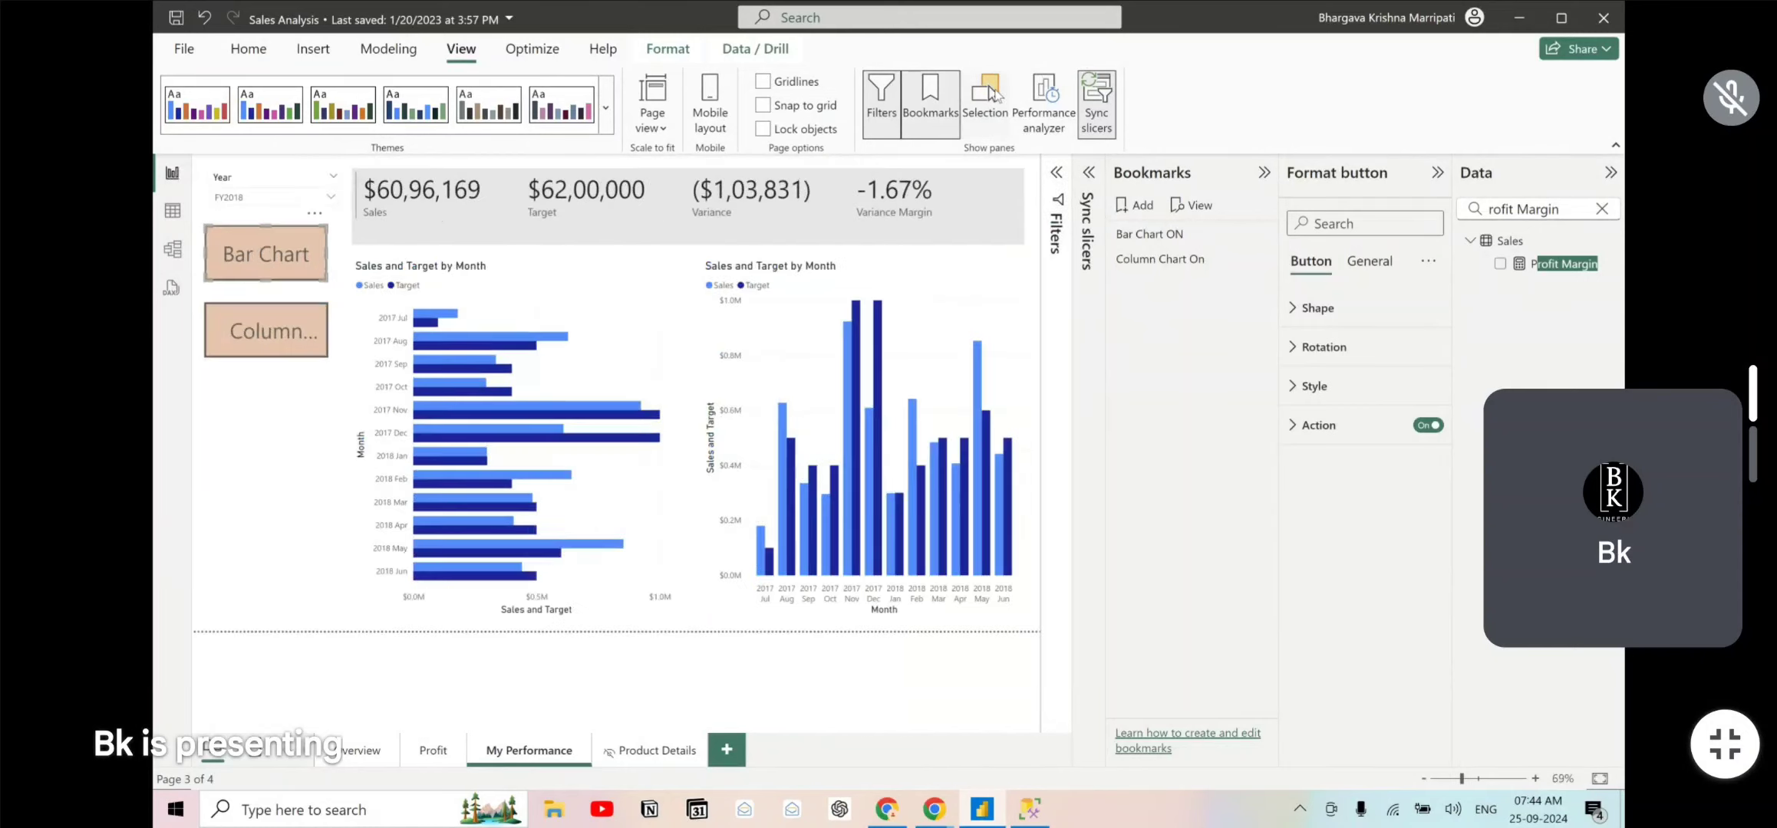
{"action": "left_click", "coordinate": [260, 368]}
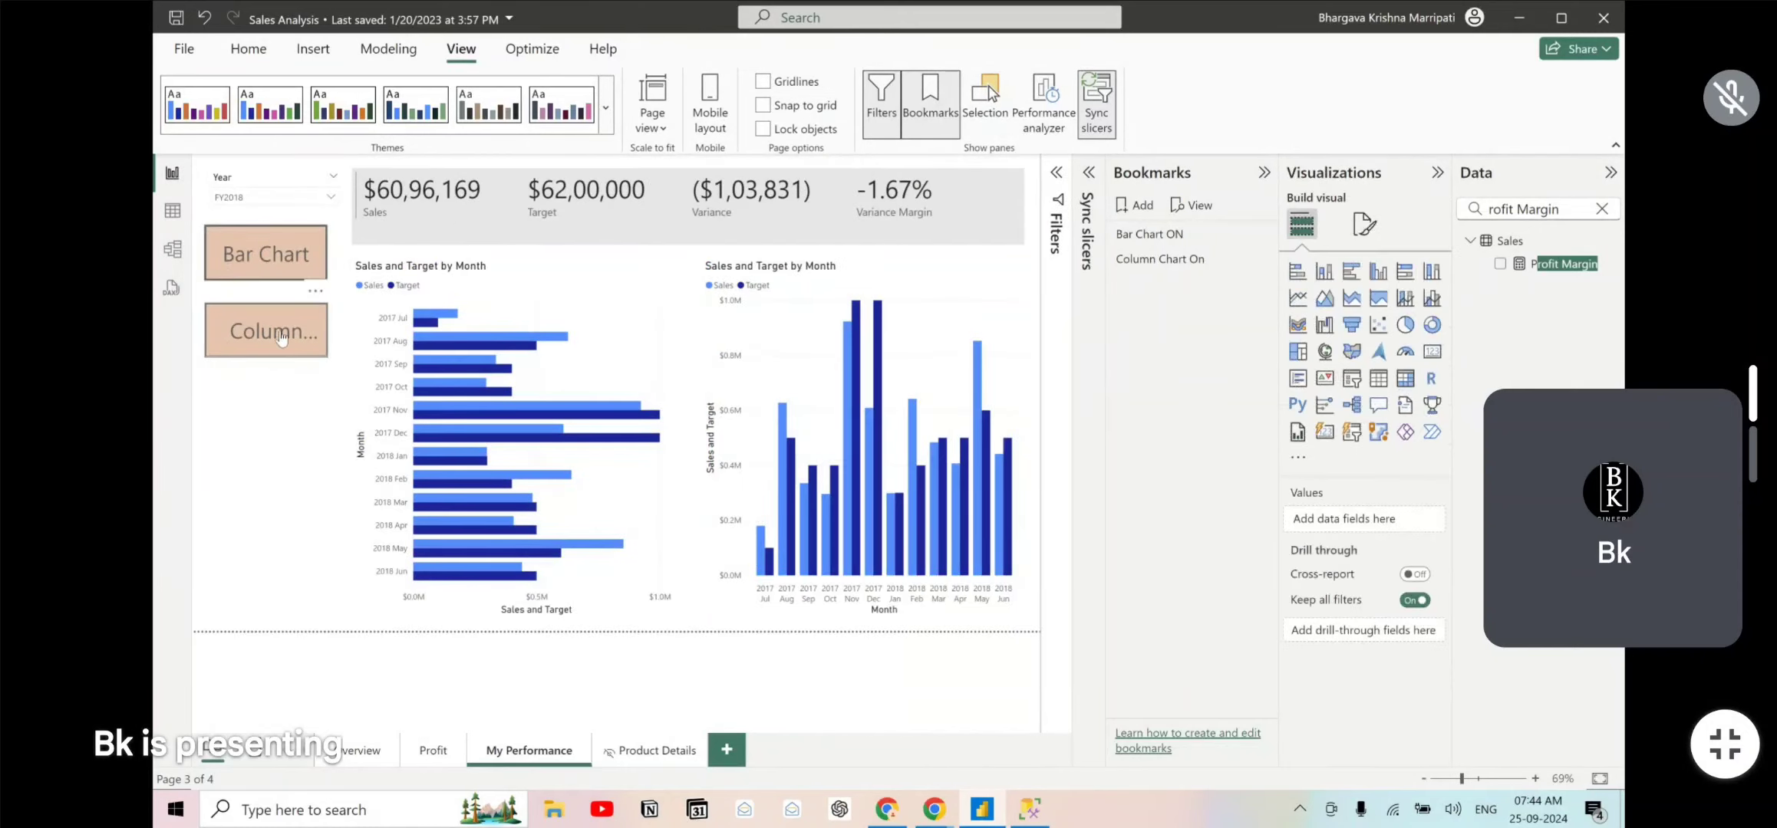
{"action": "left_click", "coordinate": [282, 338]}
{"action": "left_click", "coordinate": [273, 223]}
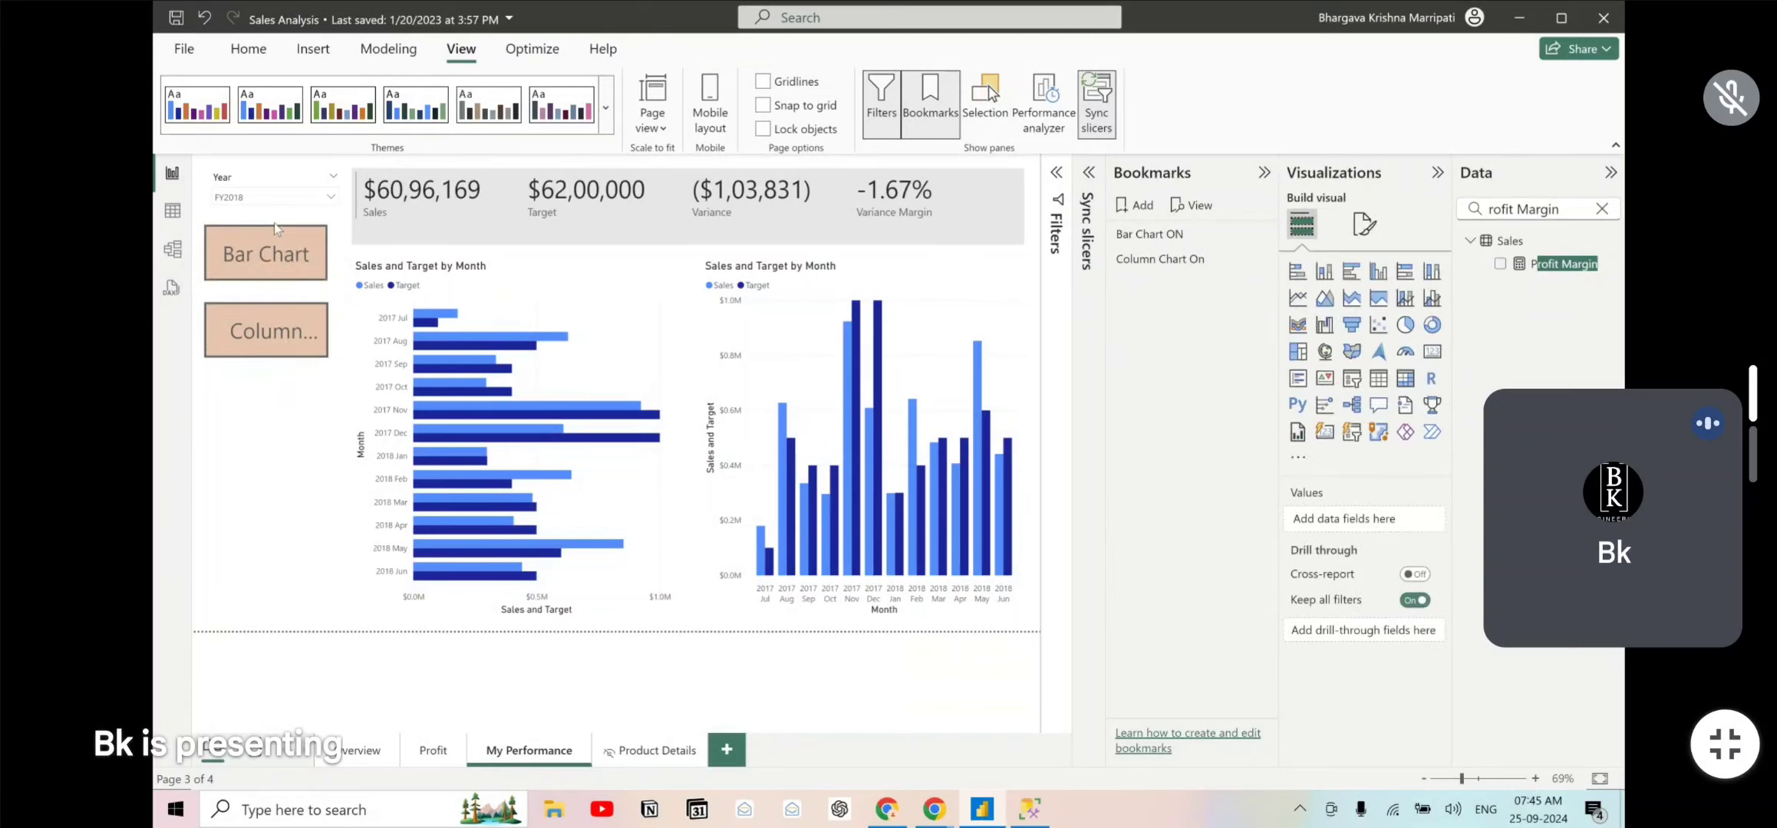
{"action": "left_click", "coordinate": [270, 261]}
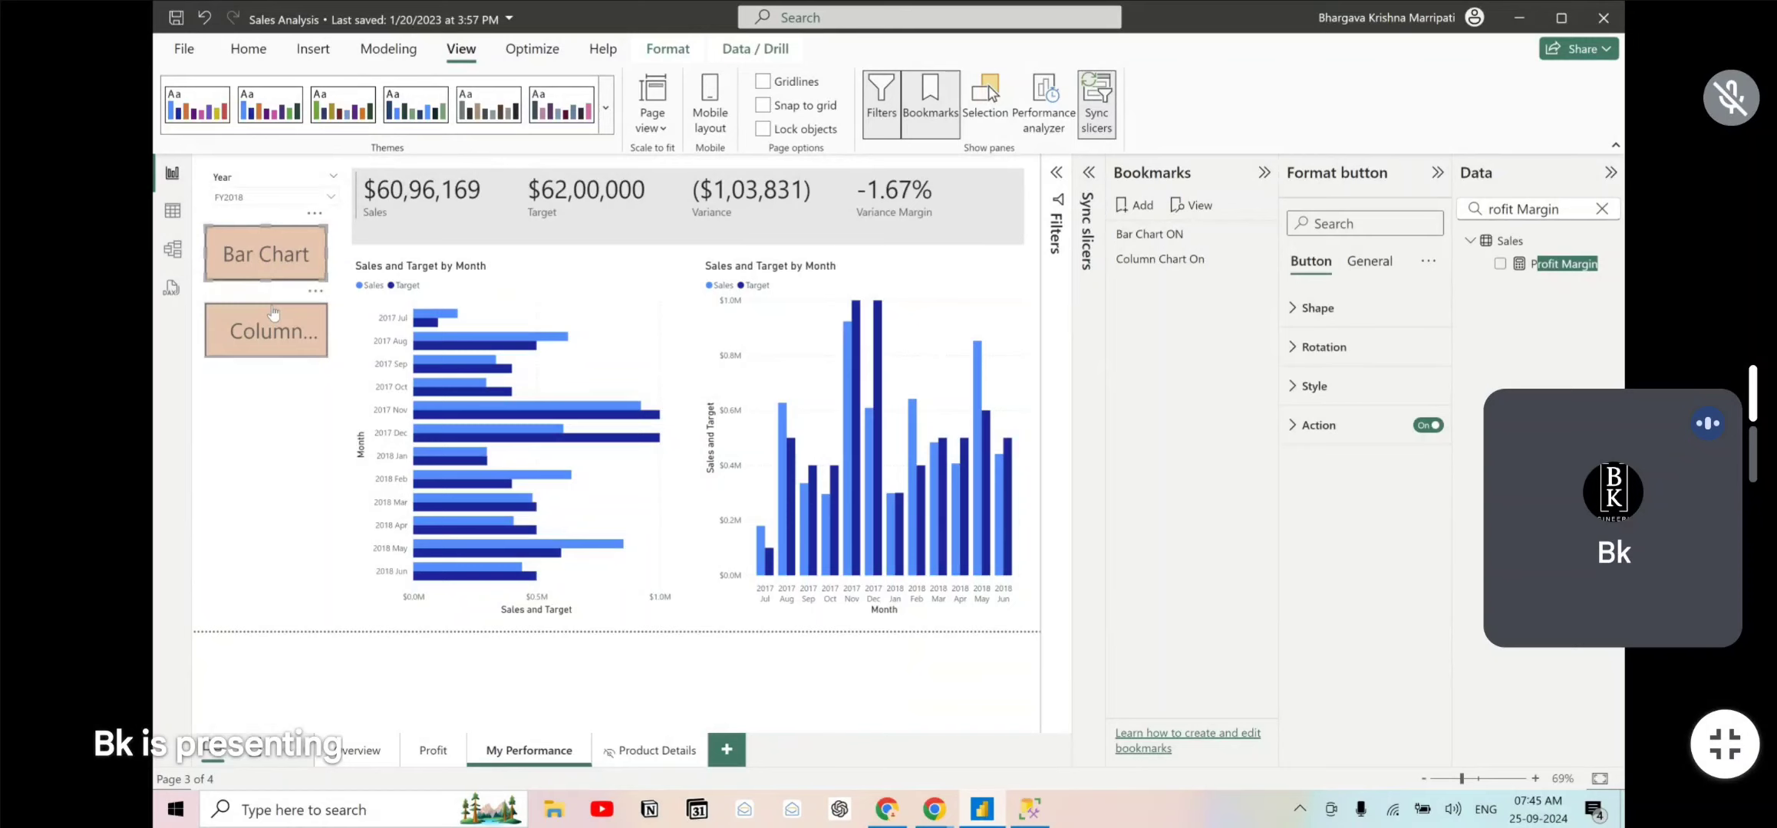
{"action": "left_click", "coordinate": [273, 311], "text": "ctrl"}
{"action": "left_click", "coordinate": [288, 245], "text": "ctrl"}
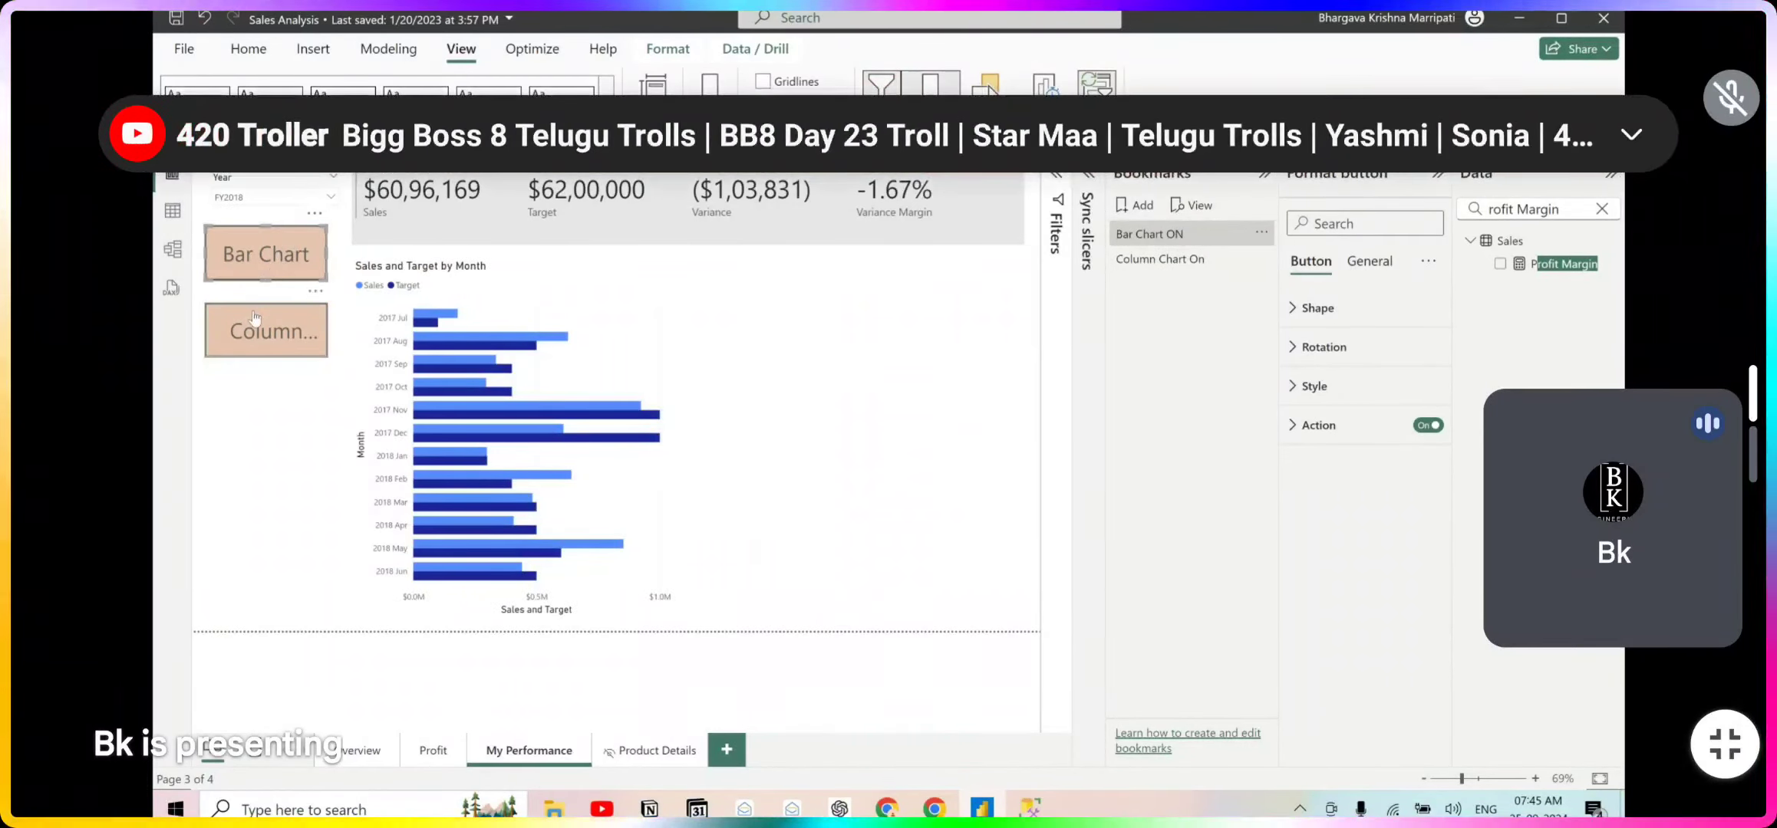
{"action": "left_click", "coordinate": [256, 317], "text": "ctrl"}
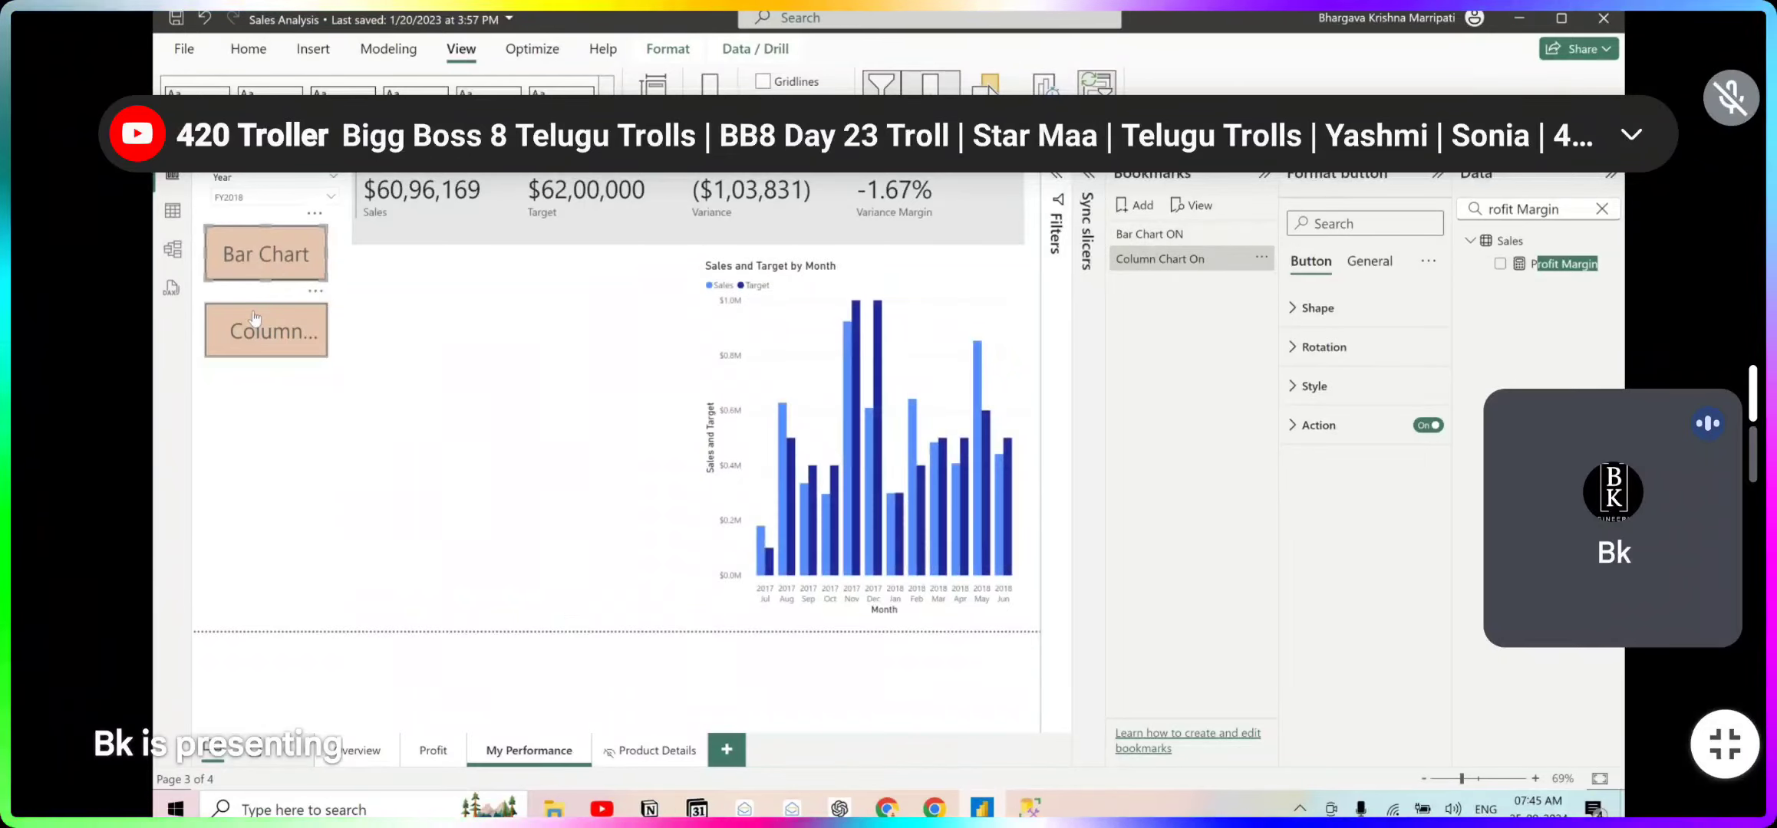
{"action": "left_click", "coordinate": [282, 255], "text": "ctrl"}
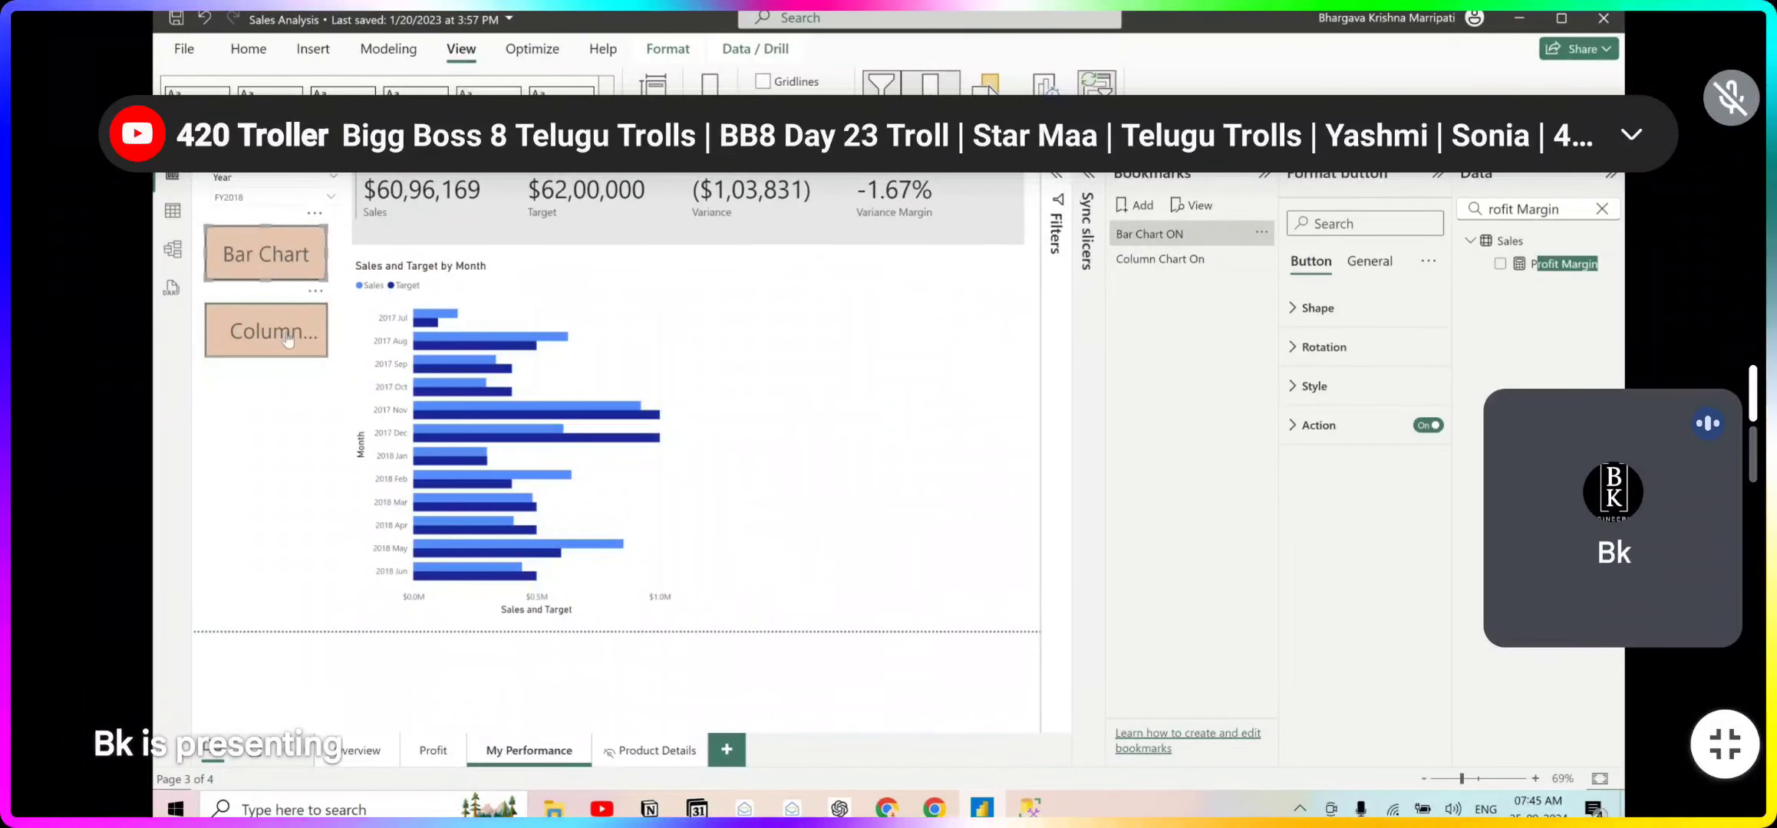
{"action": "left_click", "coordinate": [288, 337], "text": "ctrl"}
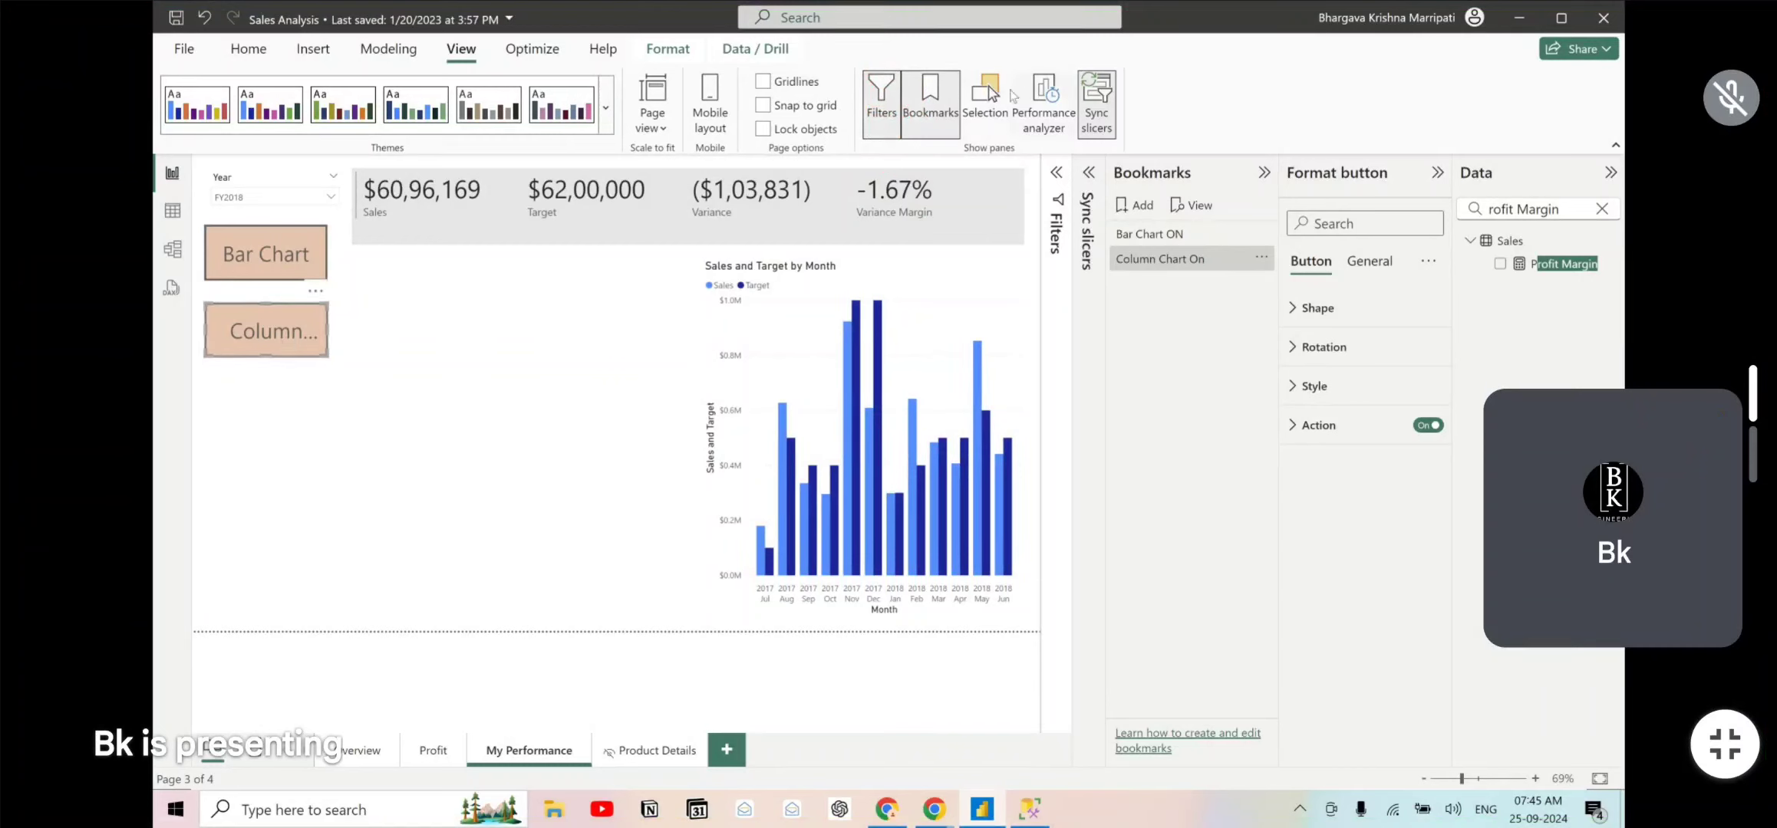
- Reopen the Selection pane and show all the visuals on the My Performance page
{"action": "left_click", "coordinate": [976, 104]}
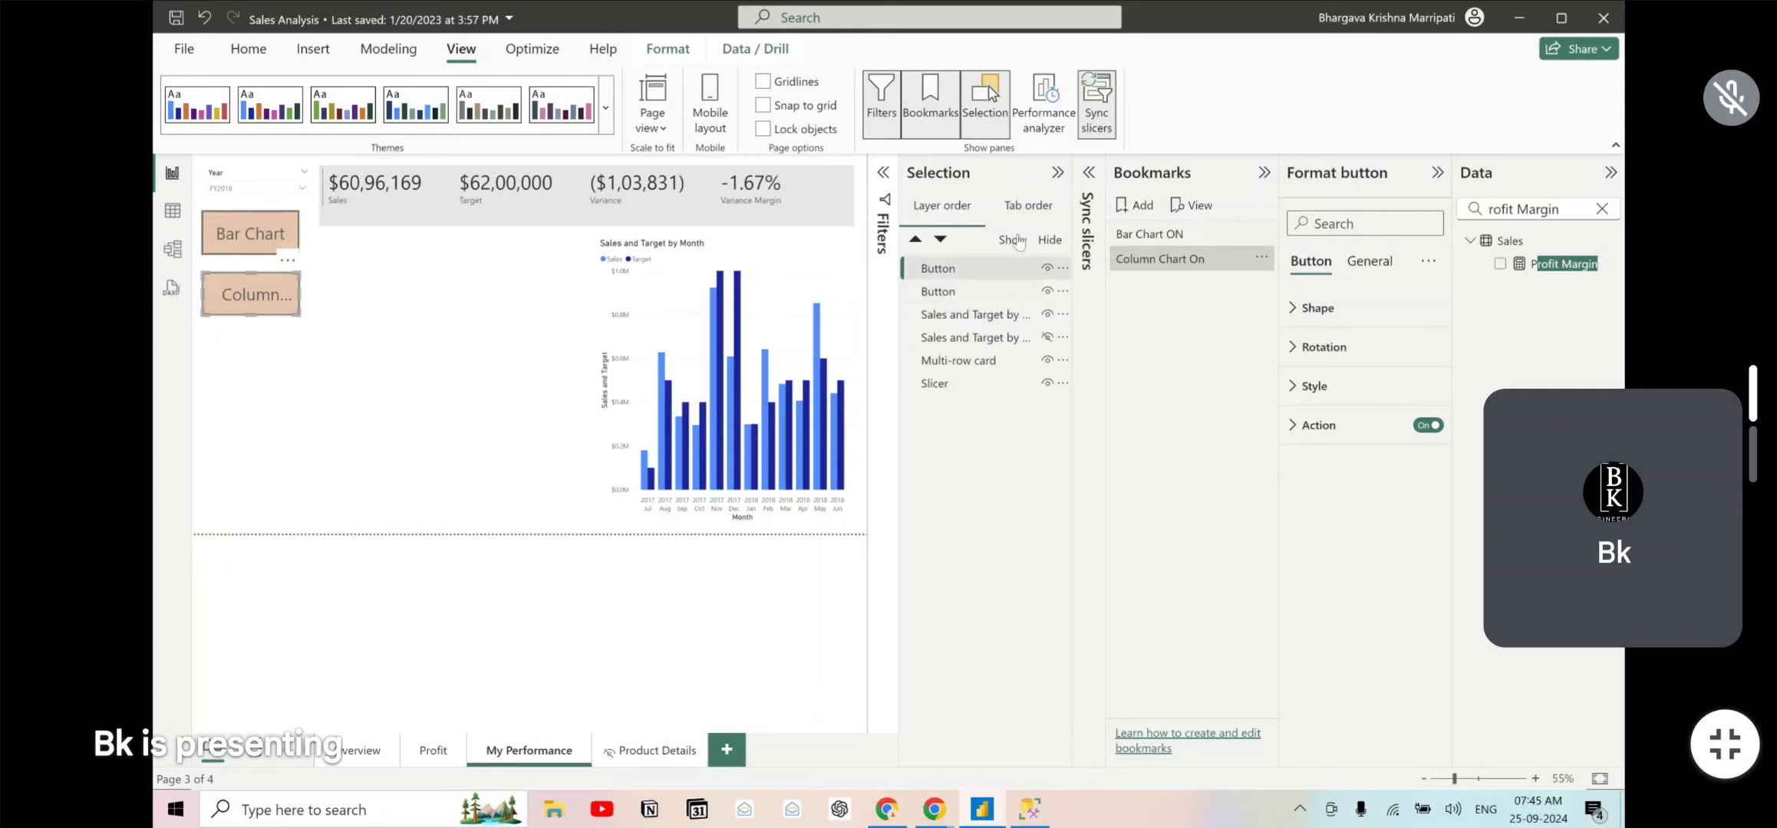
{"action": "left_click", "coordinate": [269, 399]}
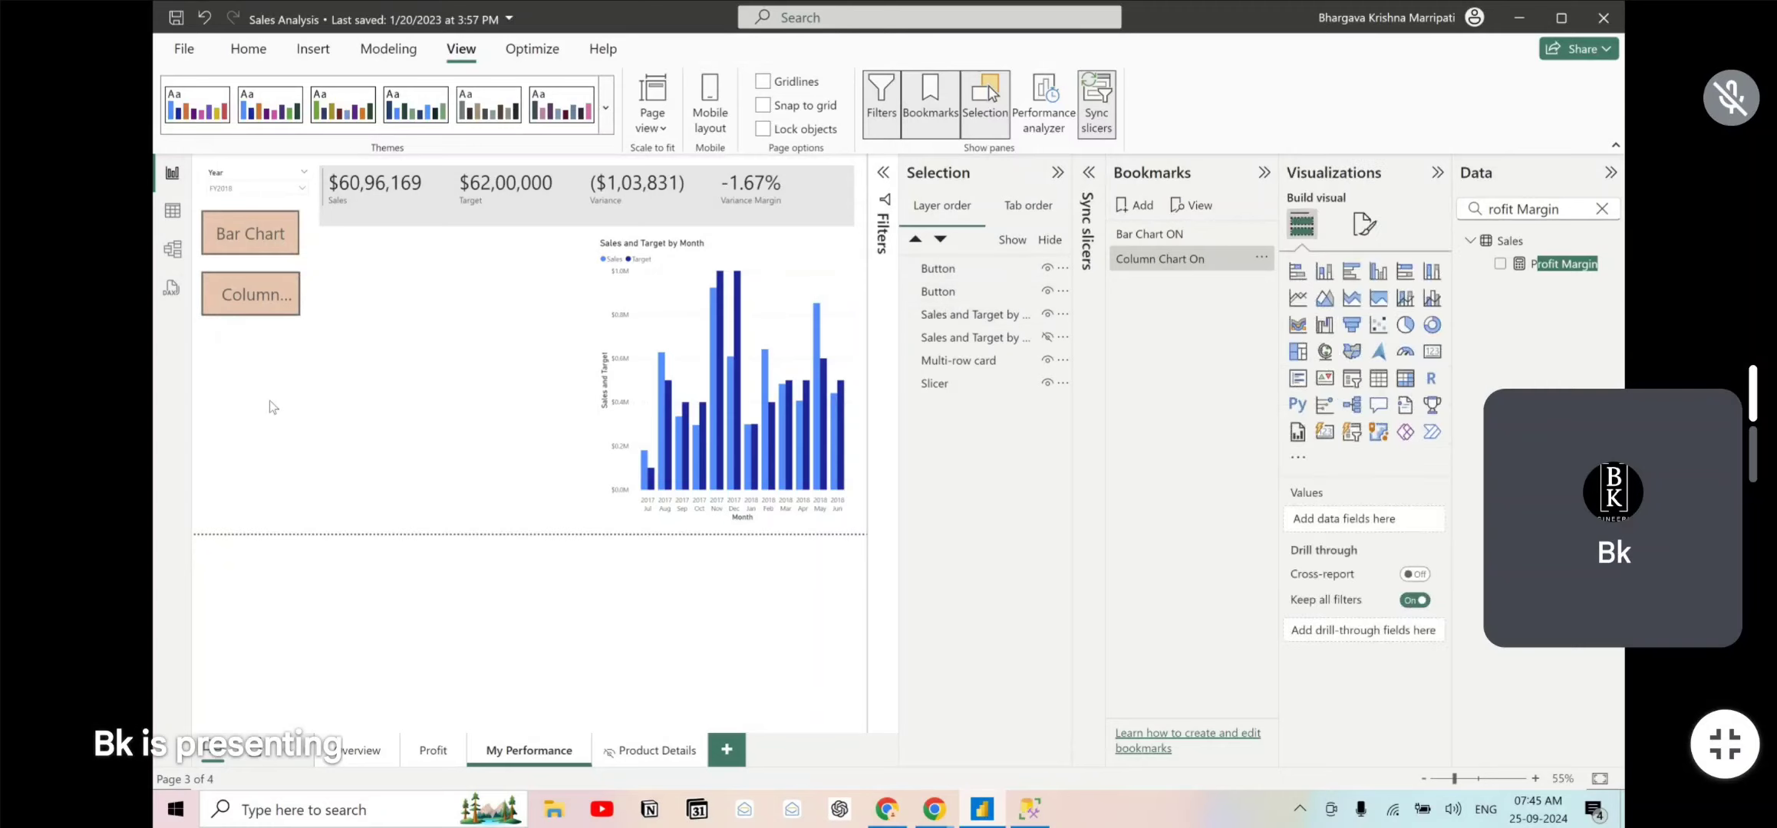
{"action": "left_click", "coordinate": [1013, 241]}
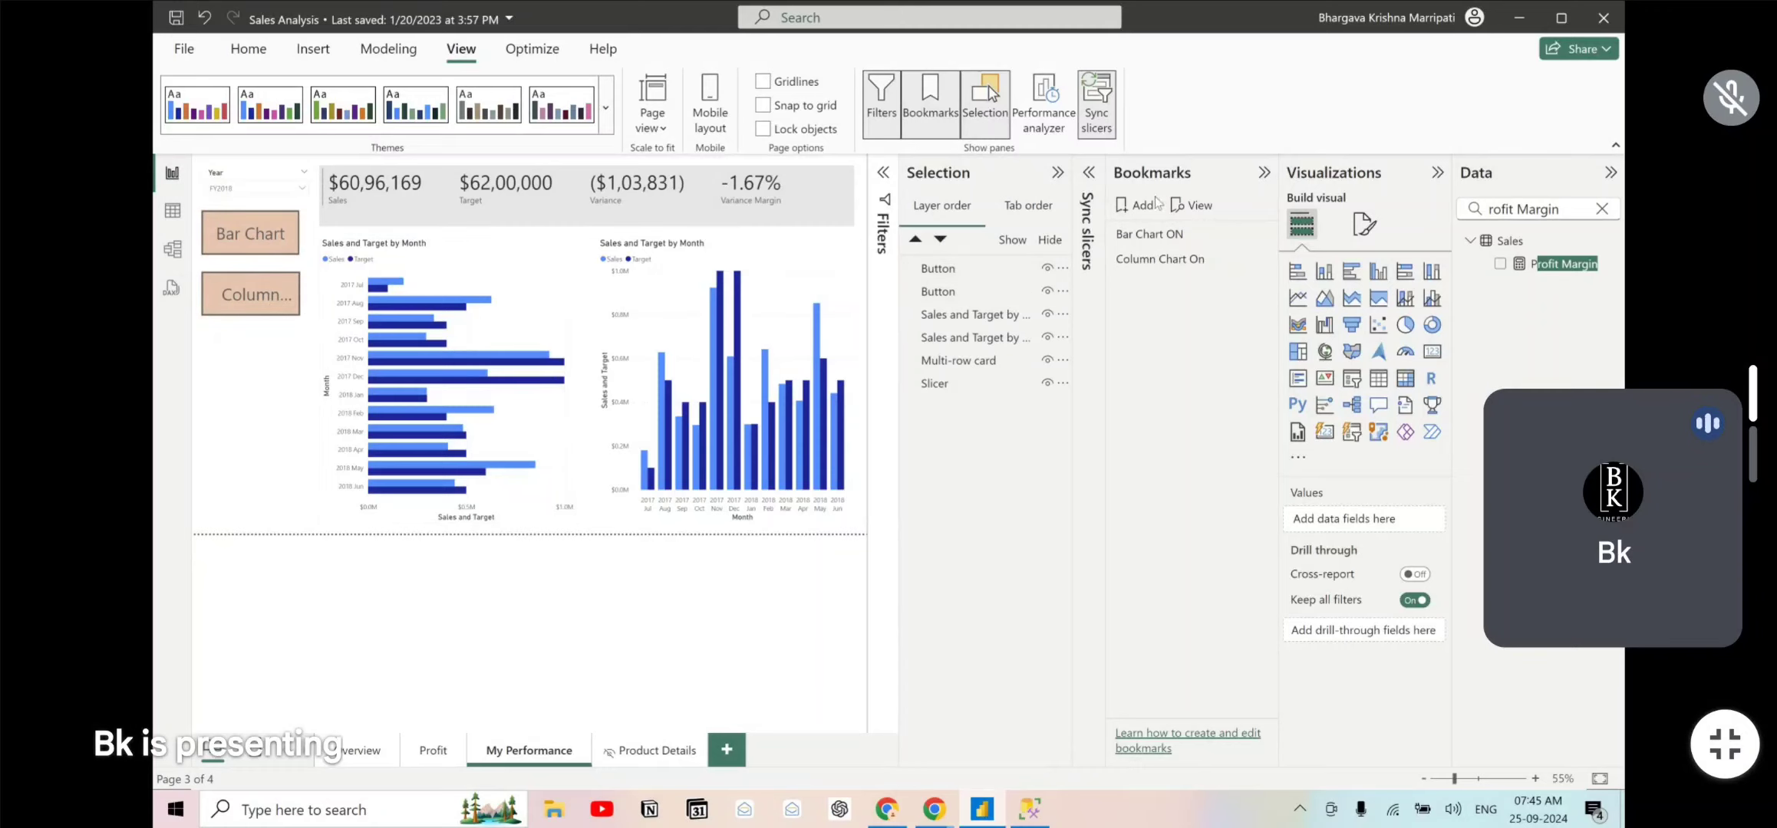
- Collapse the Selection and Bookmarks panes and turn both of them off
{"action": "left_click", "coordinate": [1057, 172]}
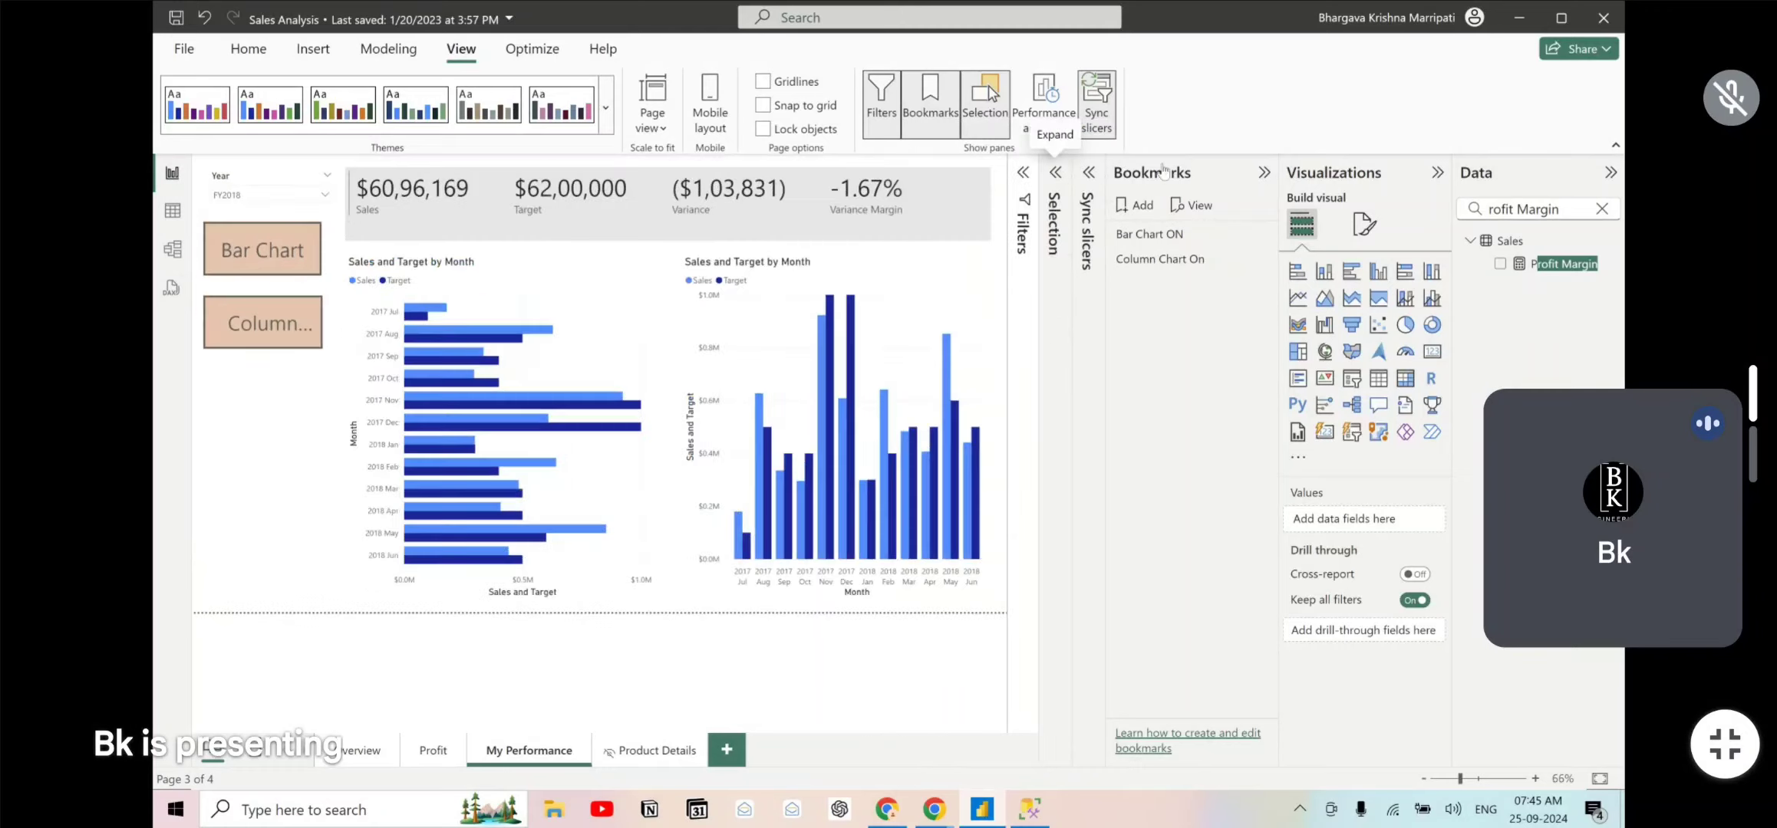
{"action": "left_click", "coordinate": [1264, 171]}
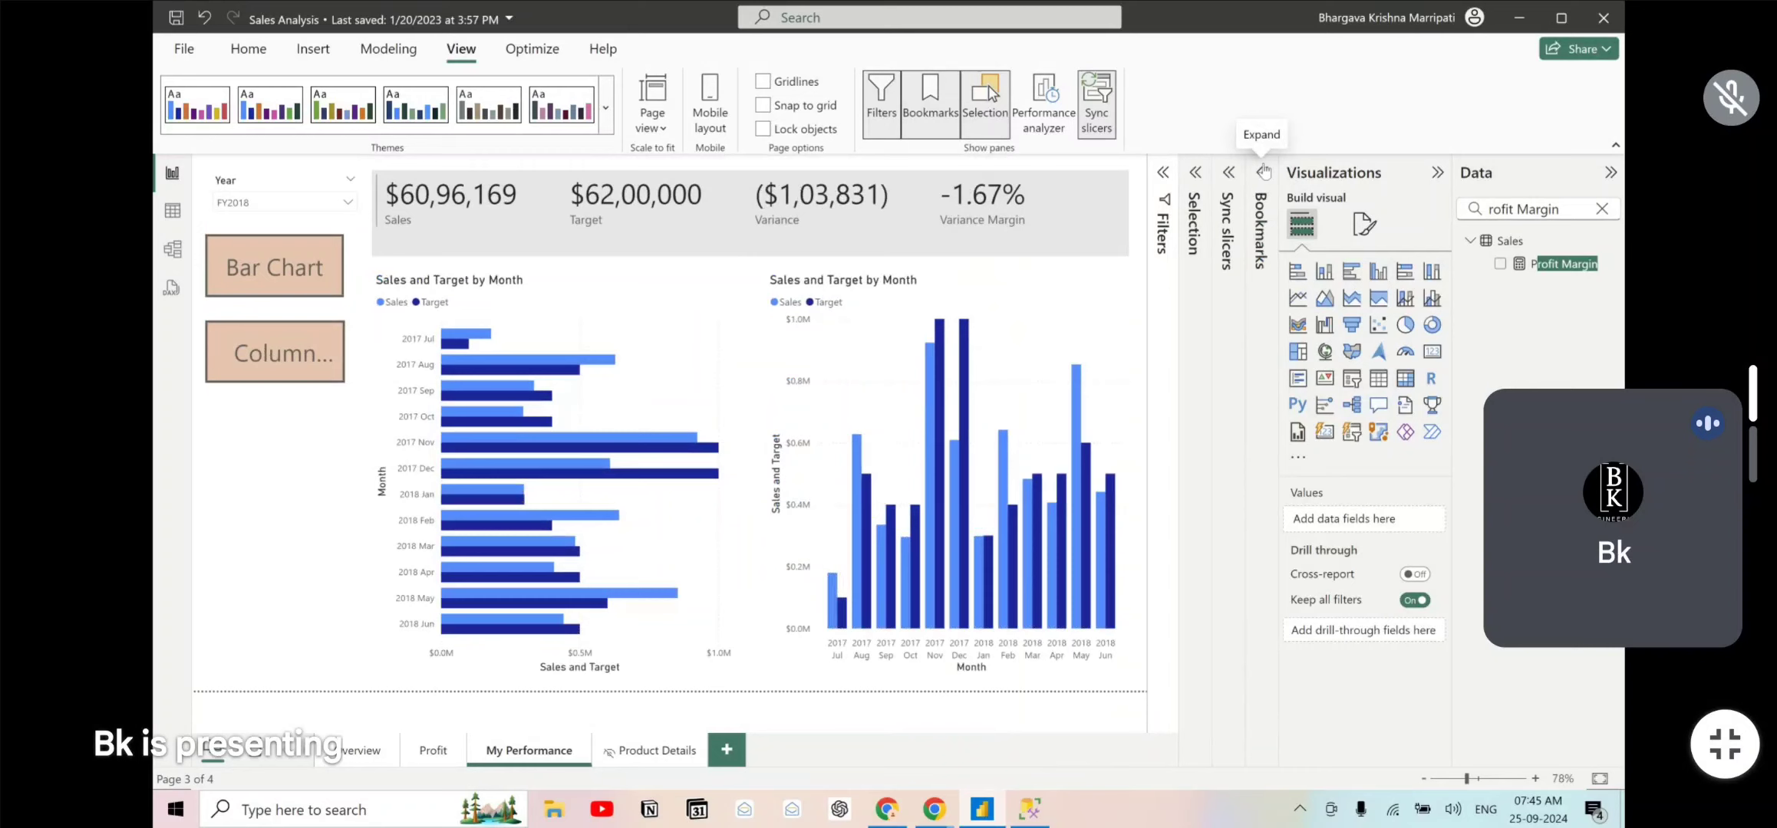
{"action": "left_click", "coordinate": [989, 104]}
{"action": "left_click", "coordinate": [930, 104]}
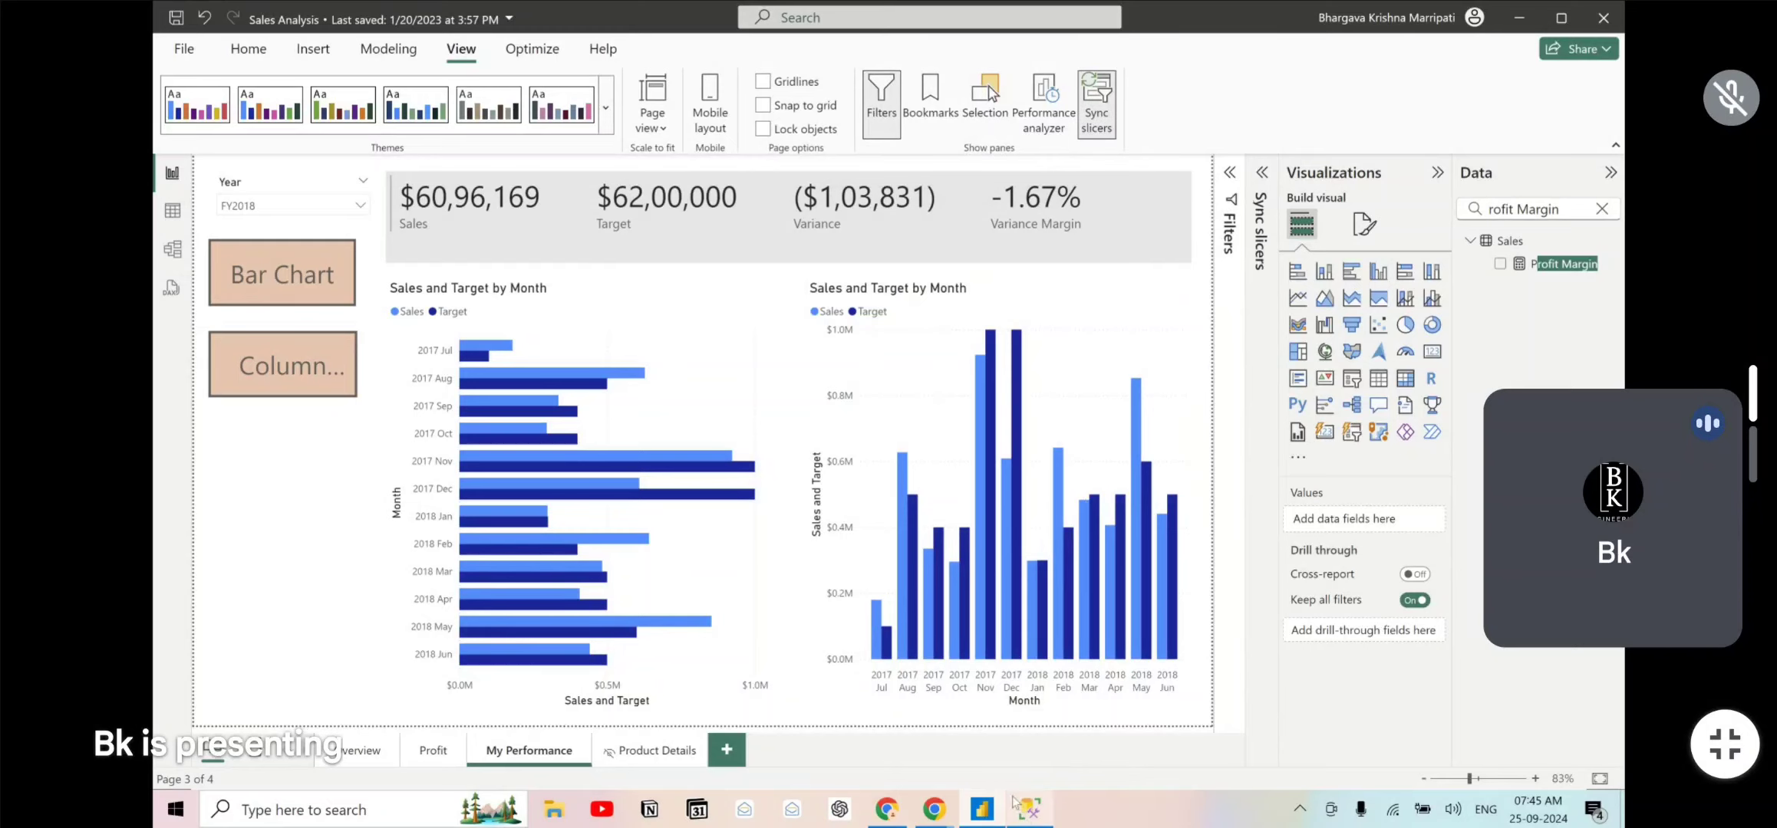
- Switch to the lab page in Chrome and read the steps for publishing the report and testing drill through
{"action": "mouse_move", "coordinate": [934, 809]}
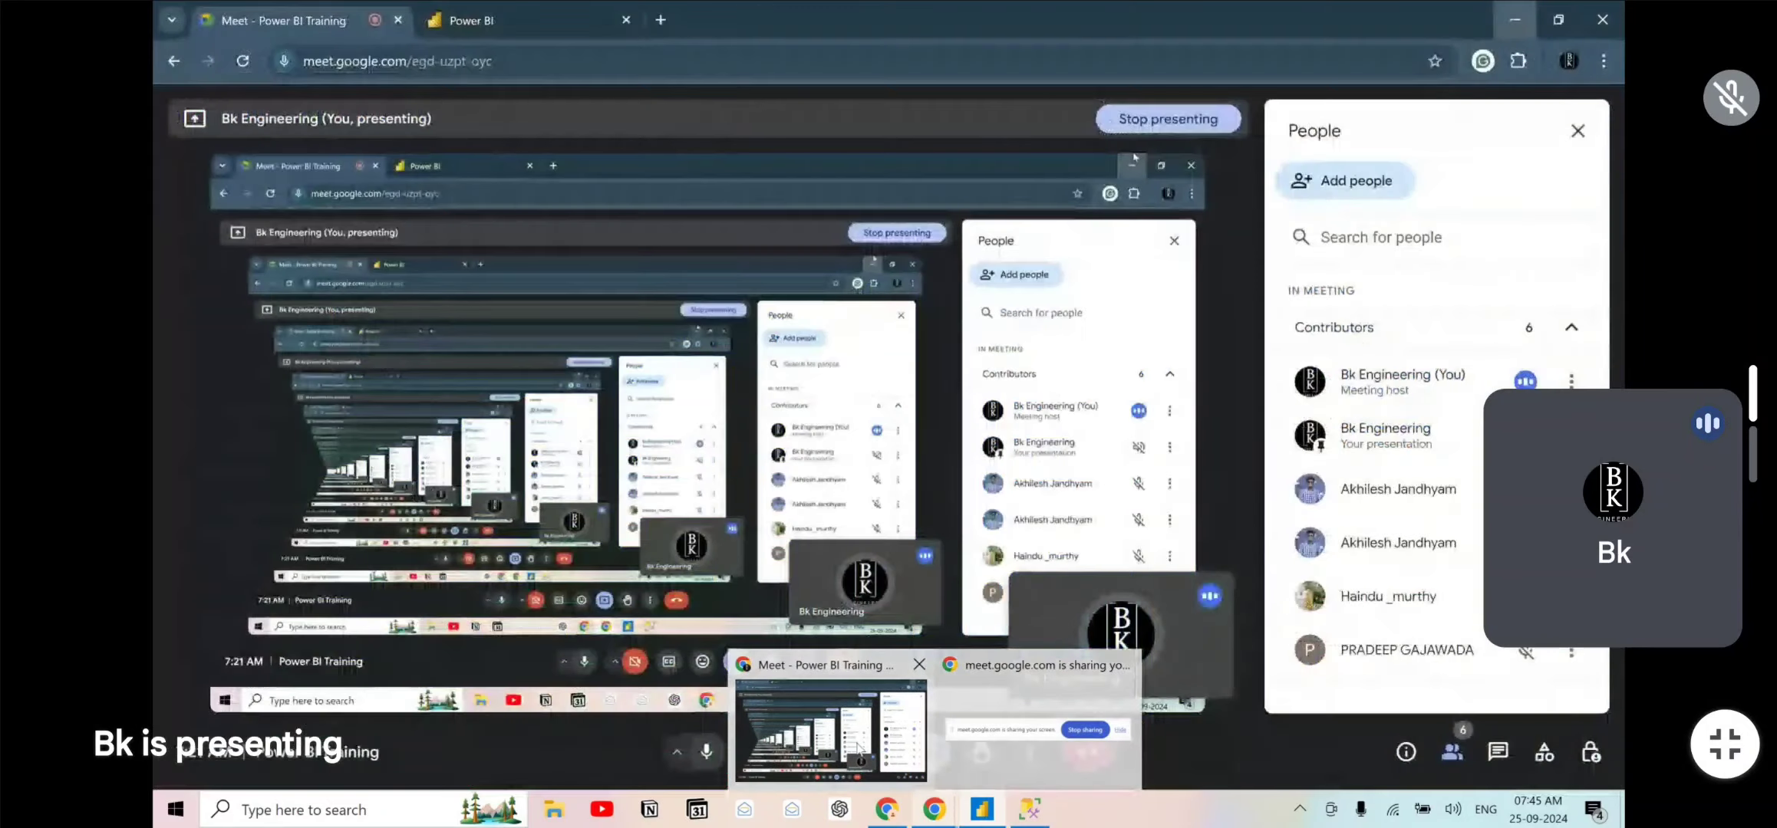
{"action": "left_click", "coordinate": [857, 748]}
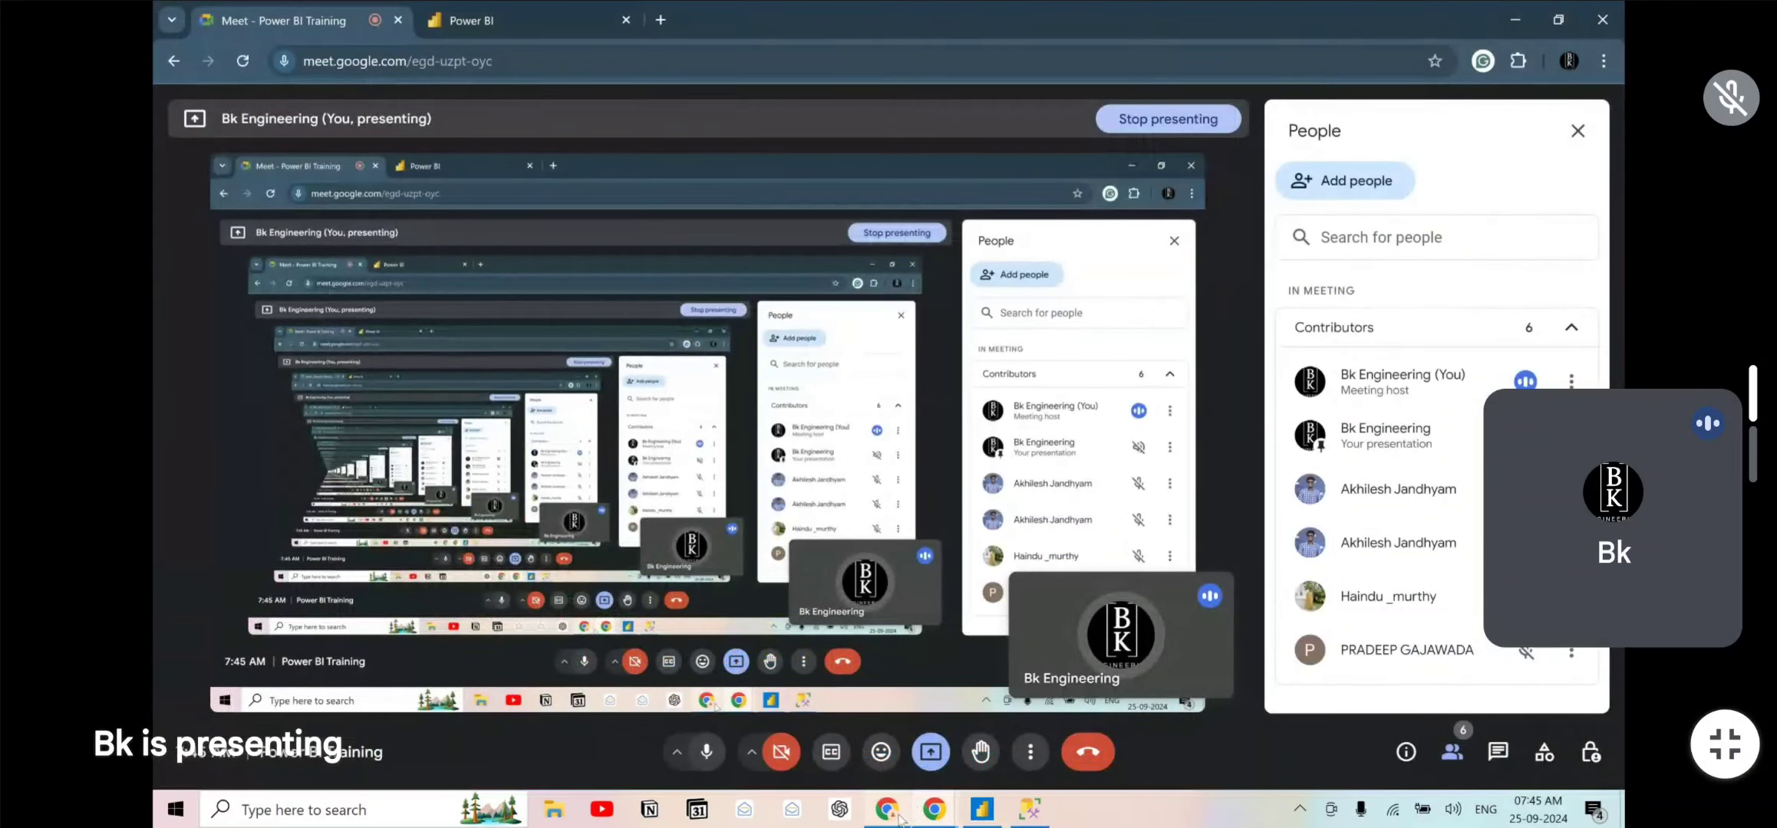
{"action": "left_click", "coordinate": [890, 812]}
{"action": "scroll", "coordinate": [847, 587], "scroll_direction": "down", "scroll_amount": 3}
{"action": "scroll", "coordinate": [847, 587], "scroll_direction": "down", "scroll_amount": 7}
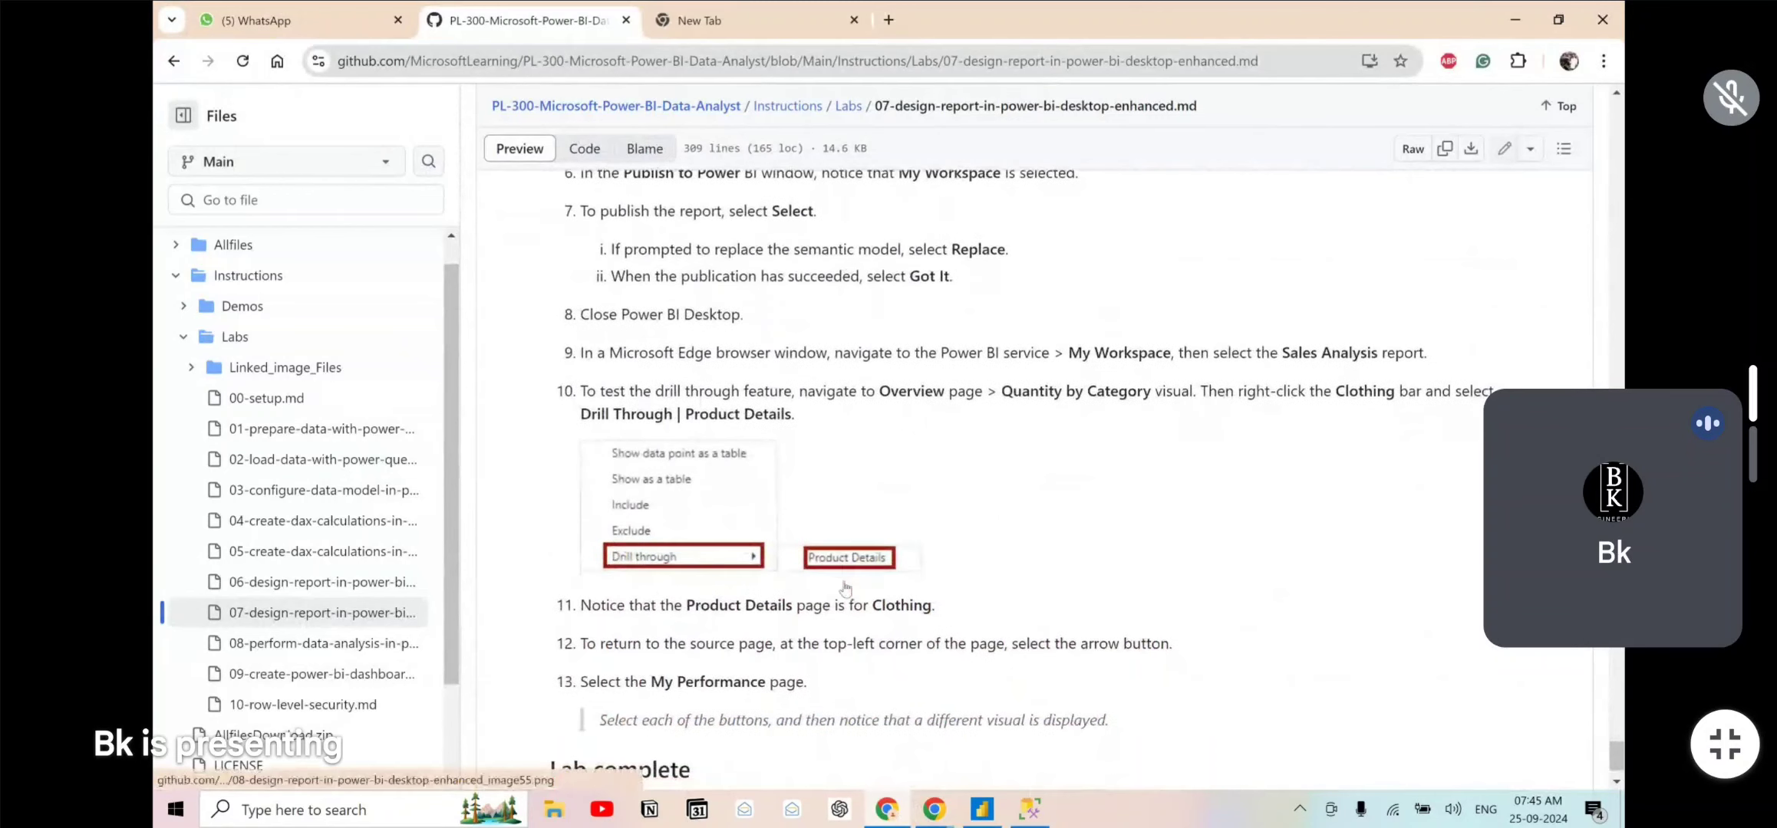
{"action": "scroll", "coordinate": [845, 589], "scroll_direction": "up", "scroll_amount": 2}
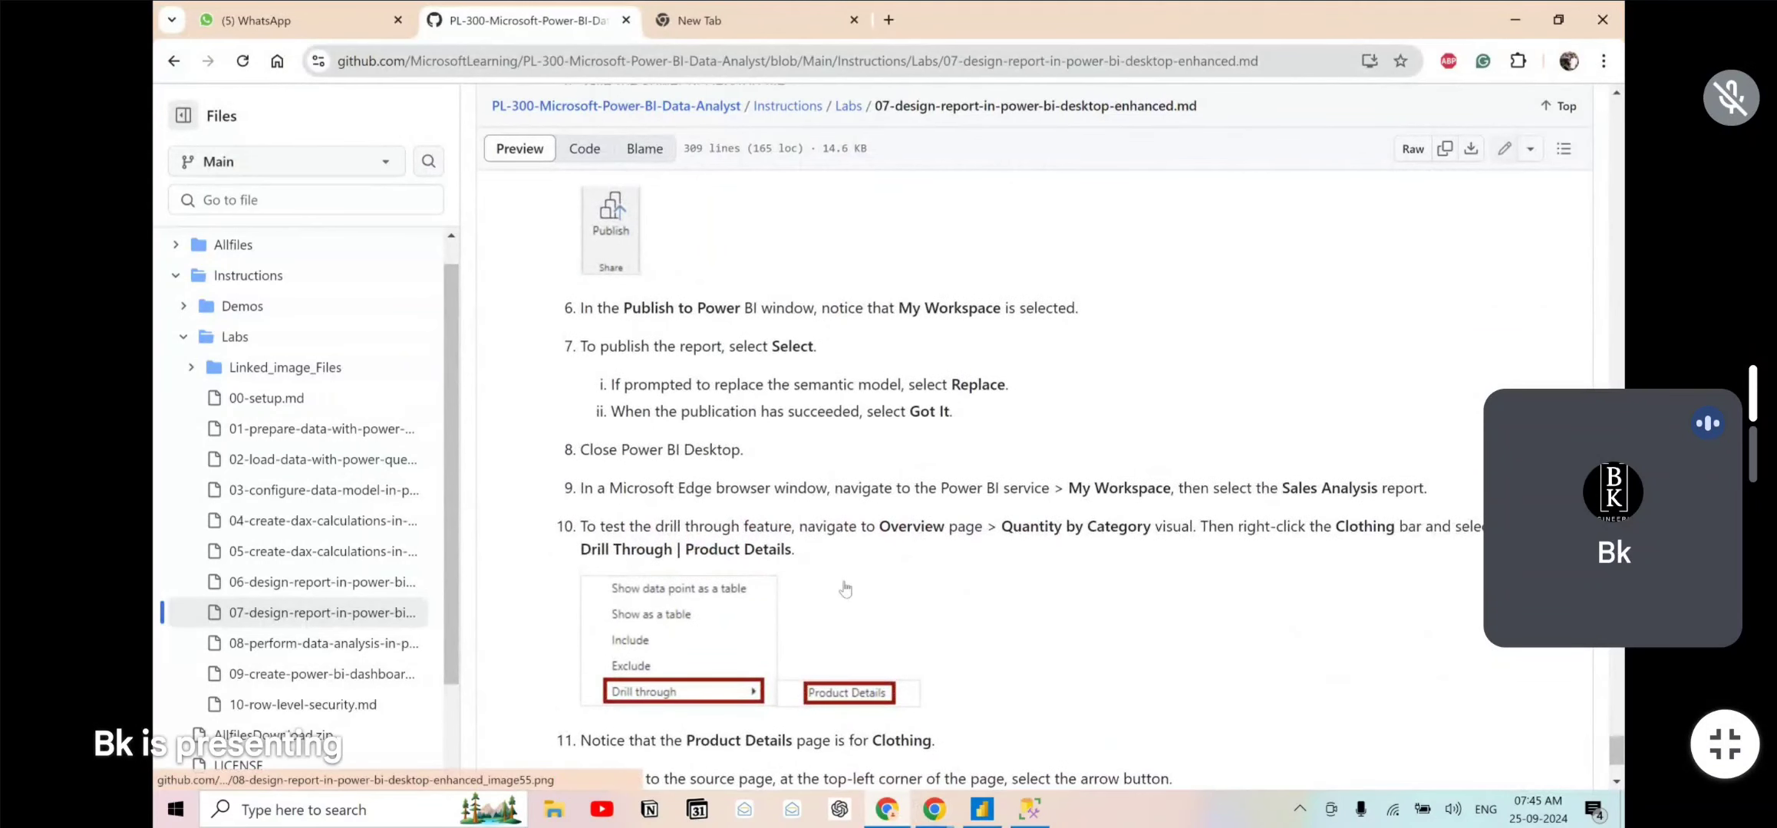
{"action": "scroll", "coordinate": [845, 590], "scroll_direction": "up", "scroll_amount": 1}
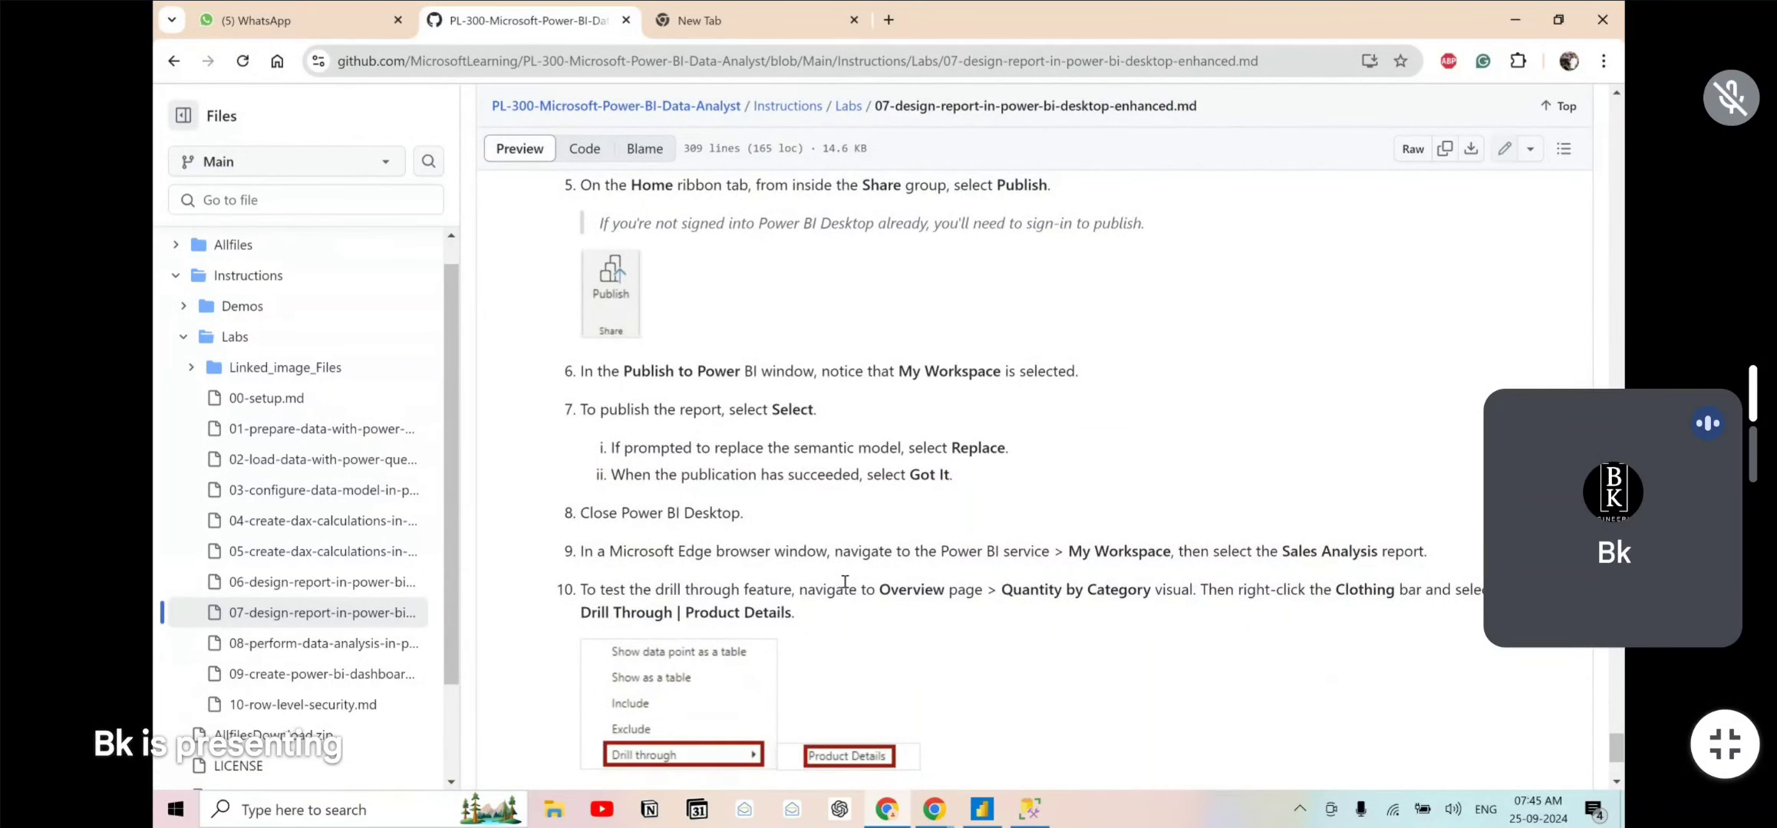
{"action": "scroll", "coordinate": [844, 582], "scroll_direction": "up", "scroll_amount": 2}
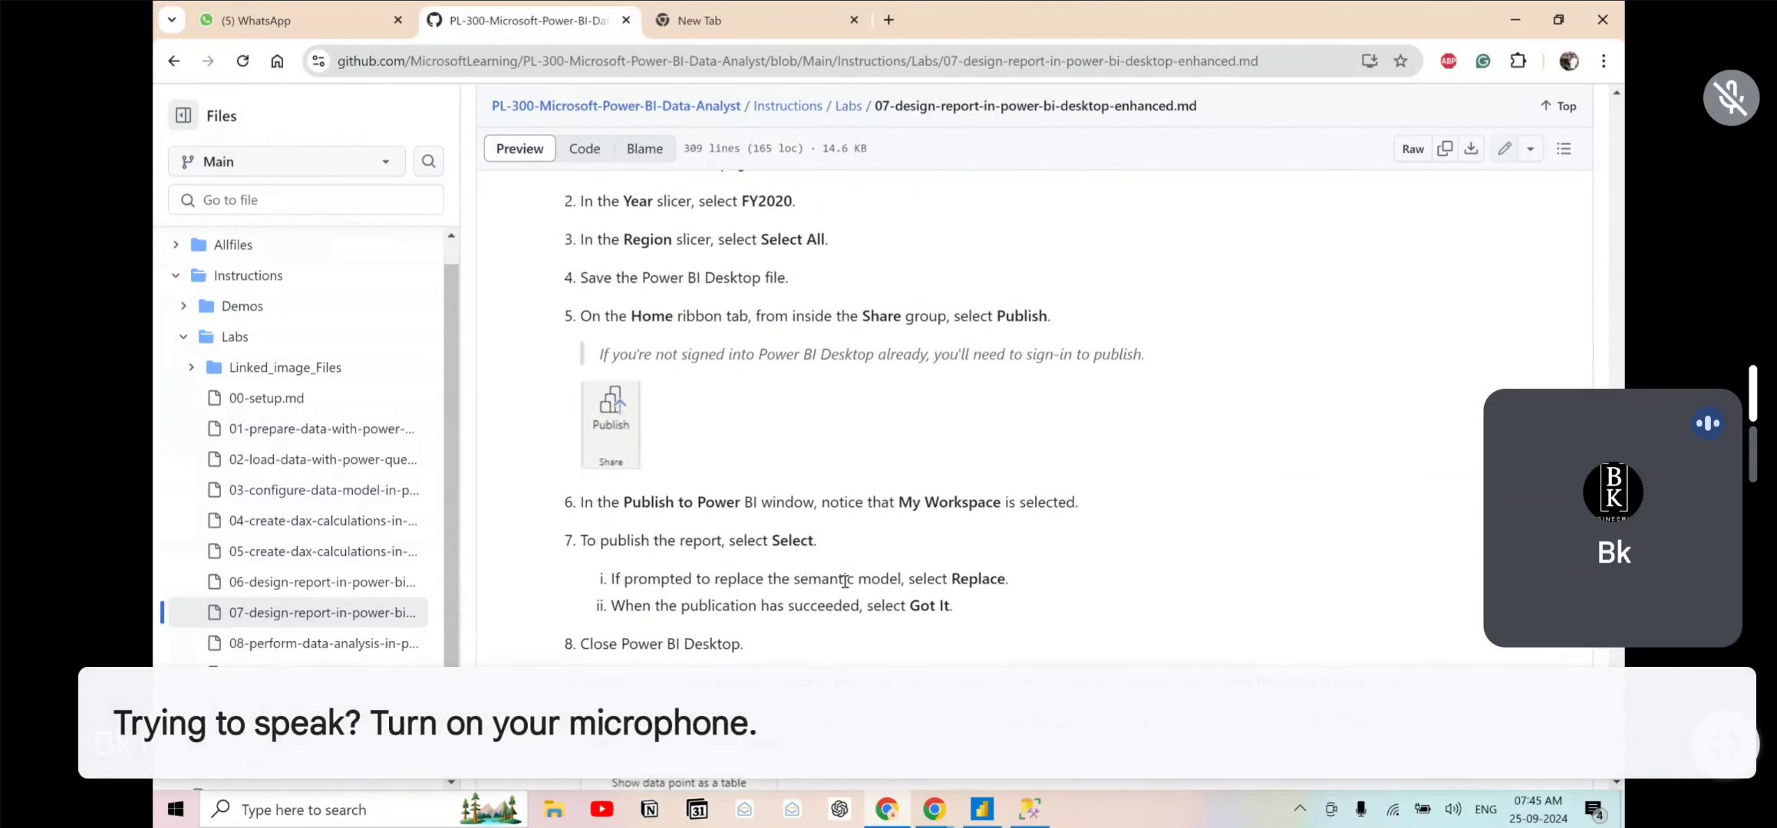
- Switch back to Power BI and locate the Publish command for the report
{"action": "key", "text": "alt+Tab"}
{"action": "key", "text": "alt+Tab"}
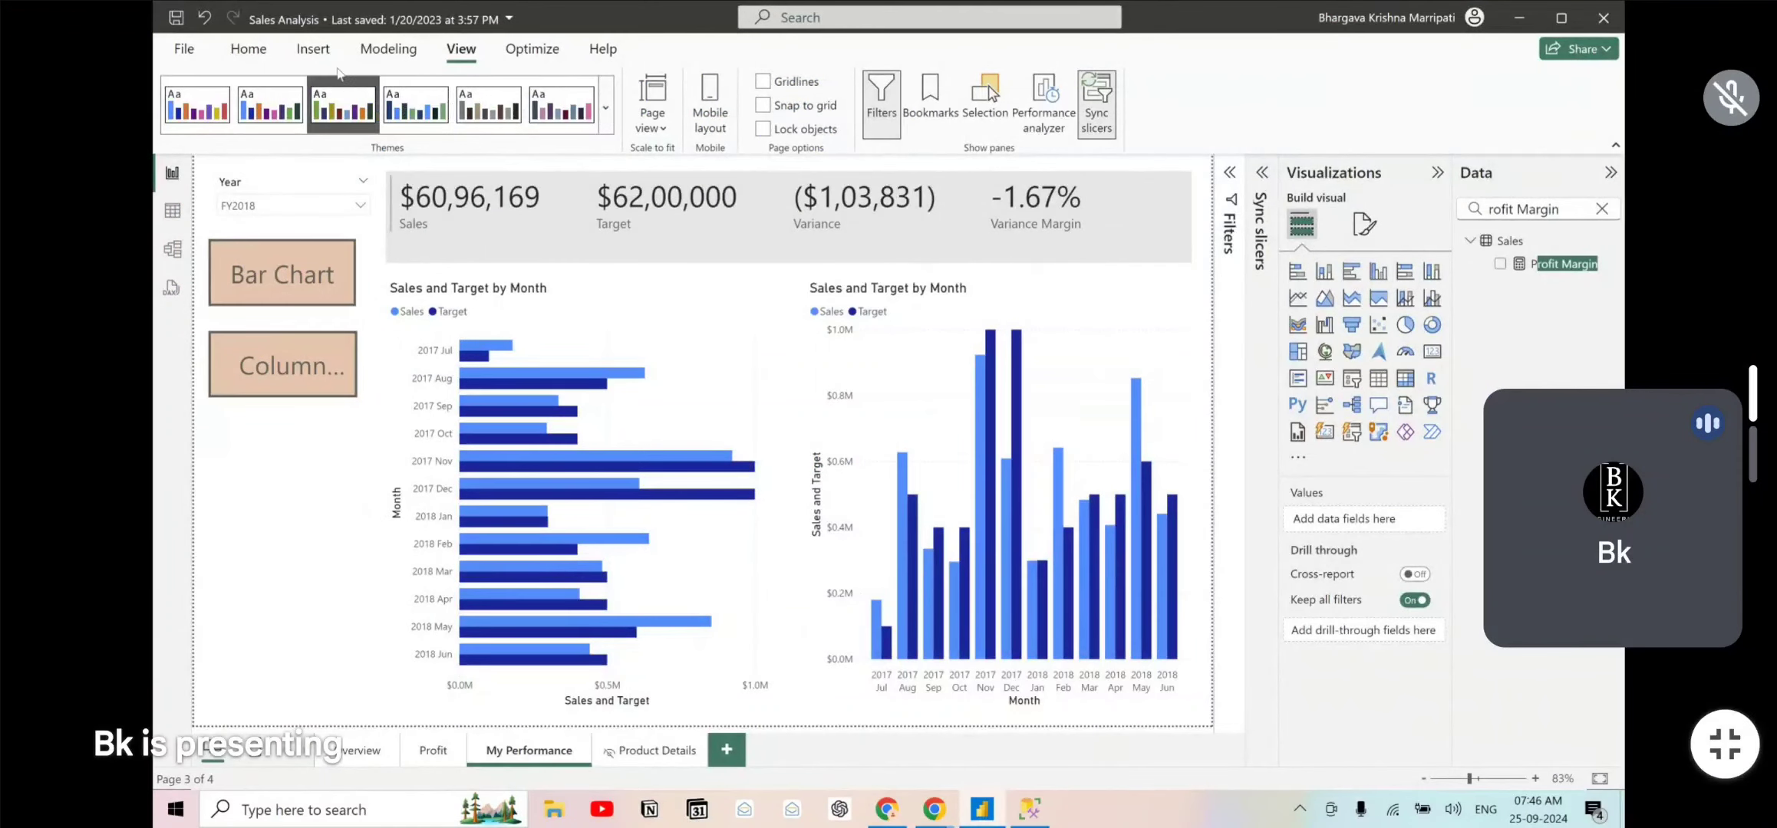
{"action": "left_click", "coordinate": [248, 48]}
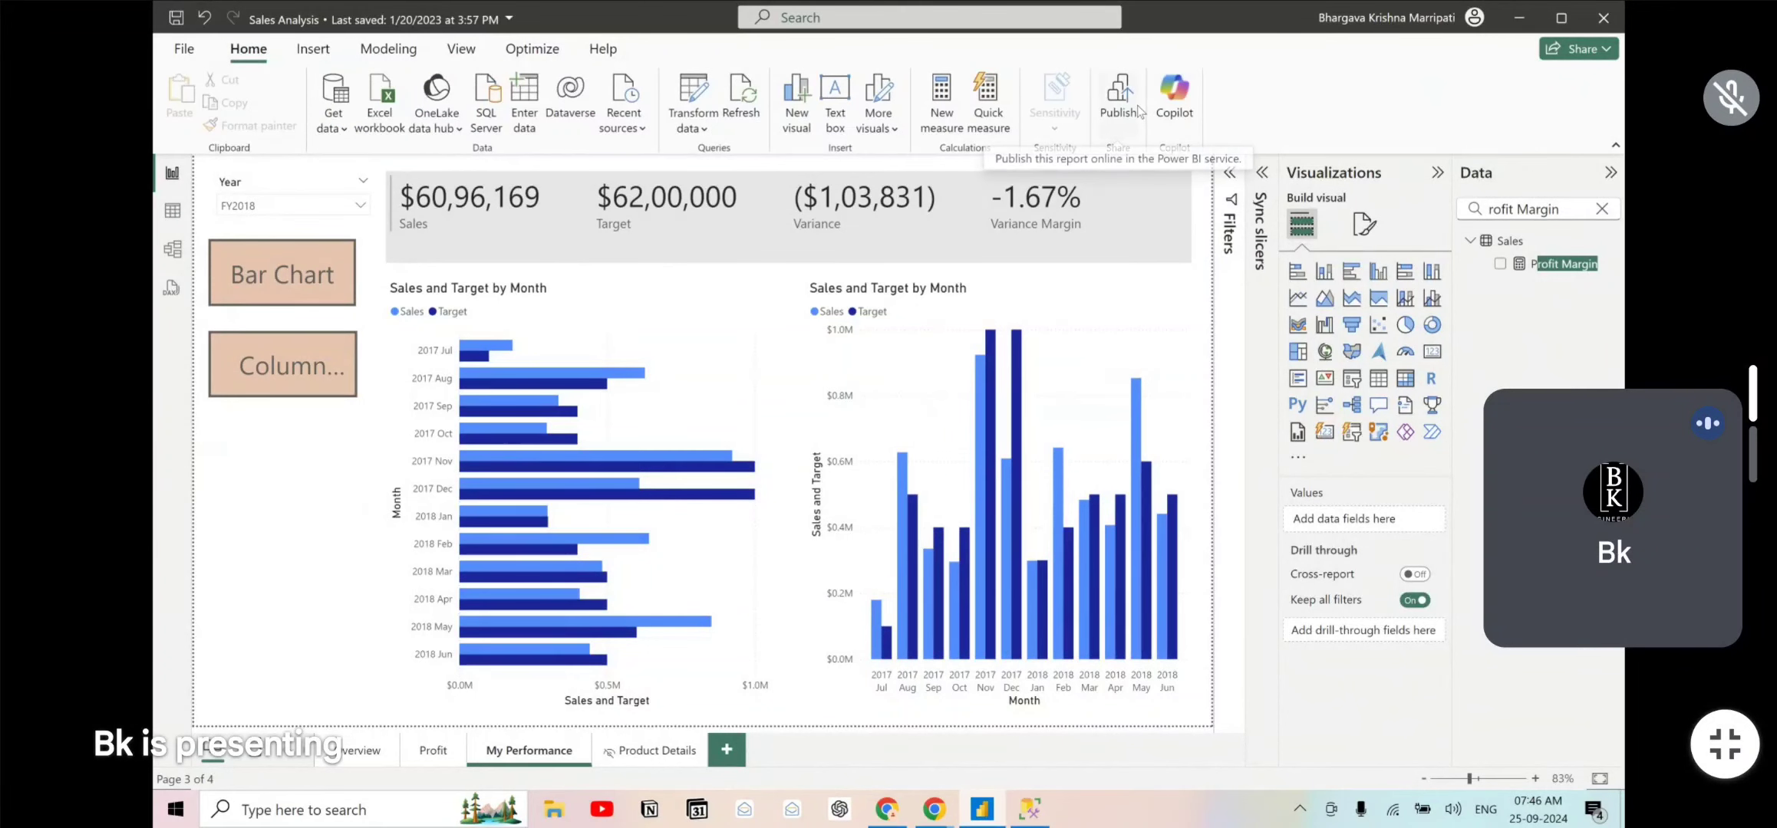
- Return to the lab page in Chrome and review the Publish and explore the report exercise through to its end
{"action": "key", "text": "alt+Tab"}
{"action": "scroll", "coordinate": [744, 307], "scroll_direction": "up", "scroll_amount": 2}
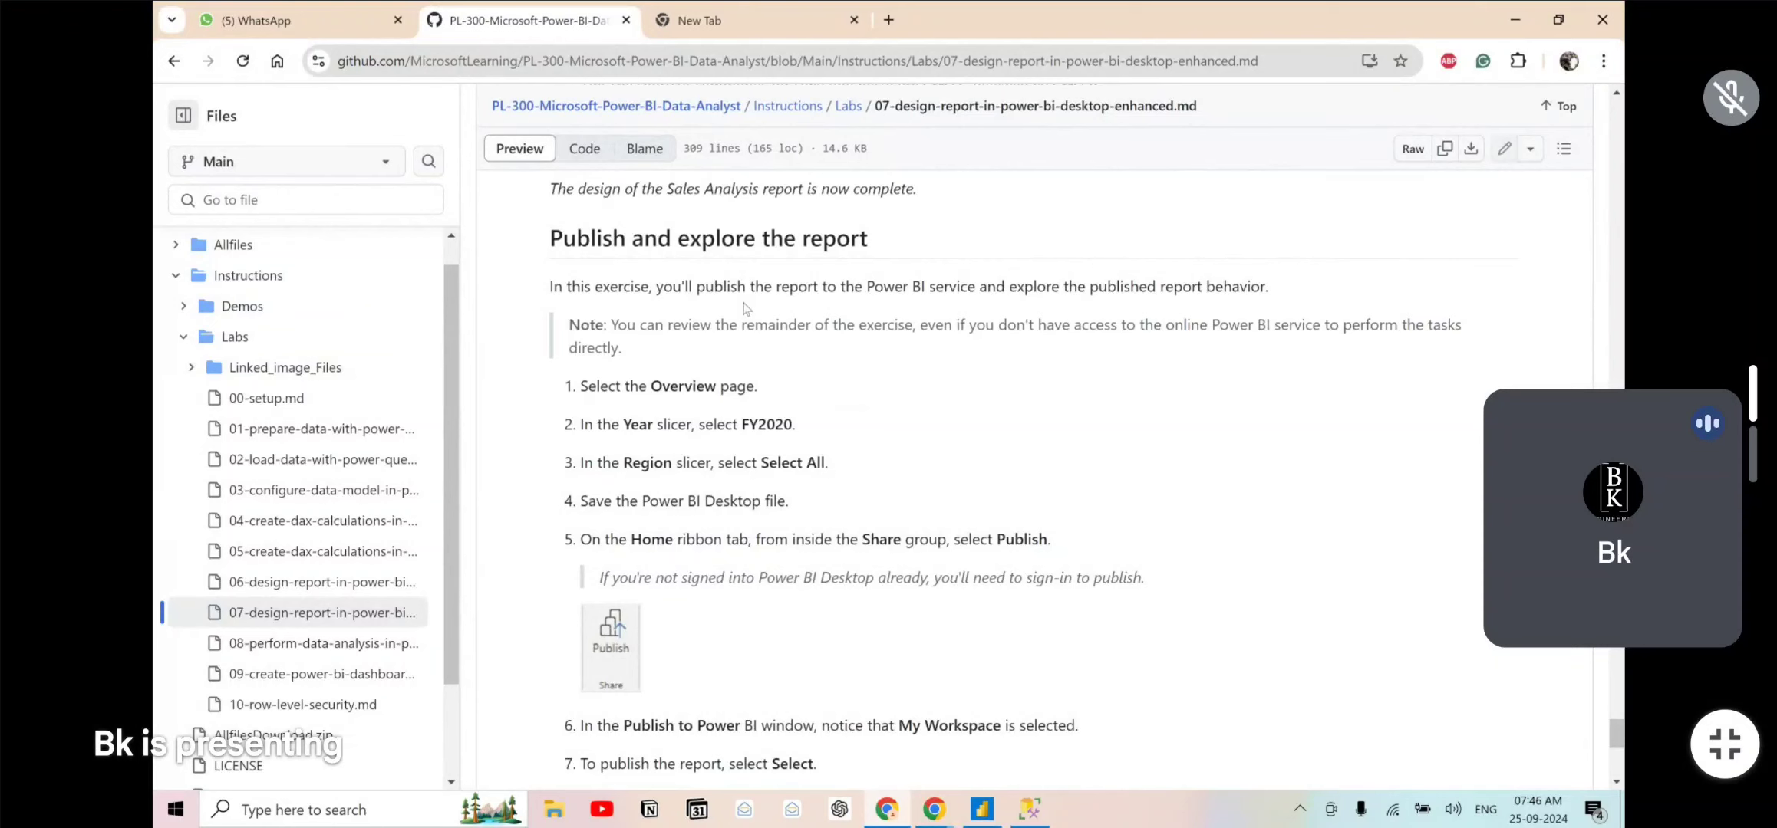
{"action": "scroll", "coordinate": [744, 307], "scroll_direction": "up", "scroll_amount": 1}
{"action": "left_click_drag", "start_coordinate": [689, 263], "coordinate": [1037, 251]}
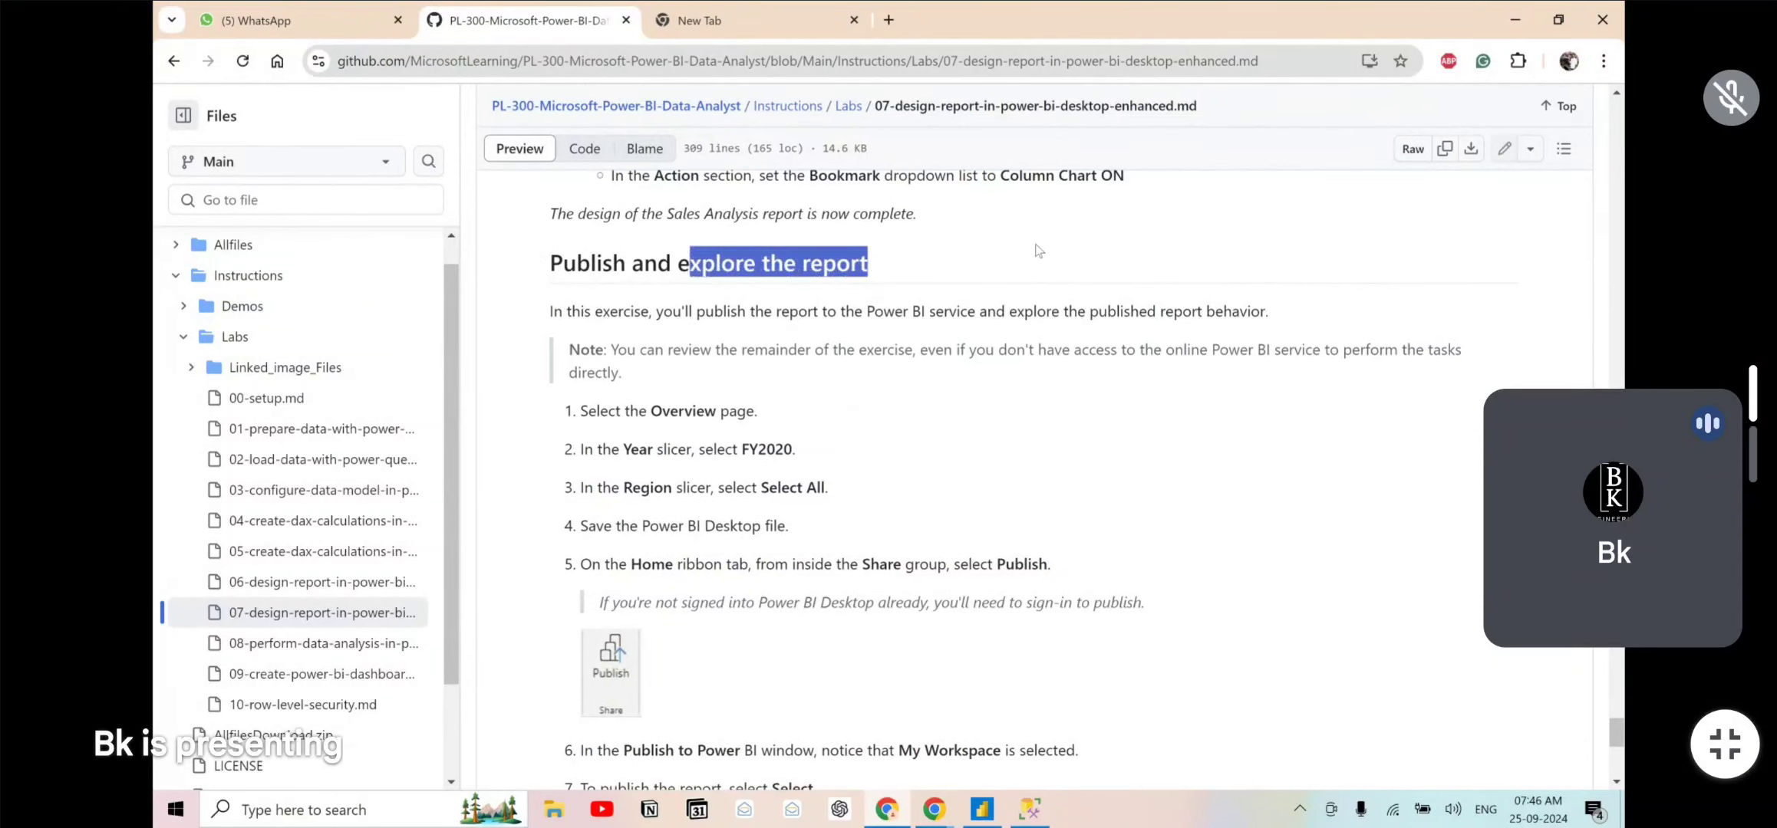
{"action": "key", "text": "alt"}
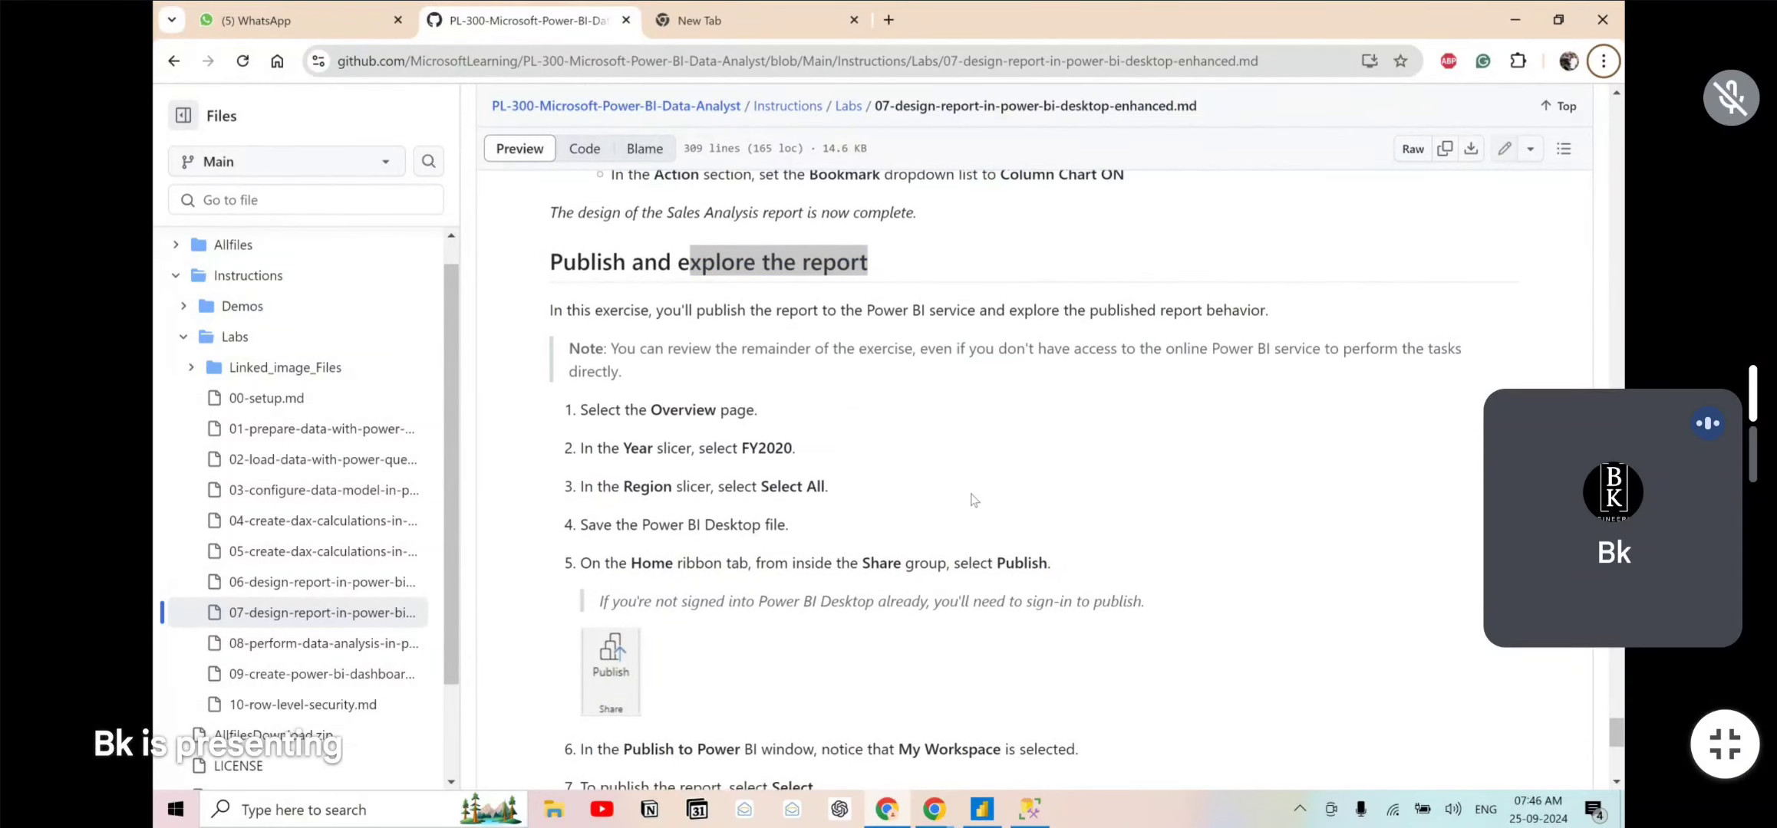
{"action": "scroll", "coordinate": [973, 500], "scroll_direction": "down", "scroll_amount": 1}
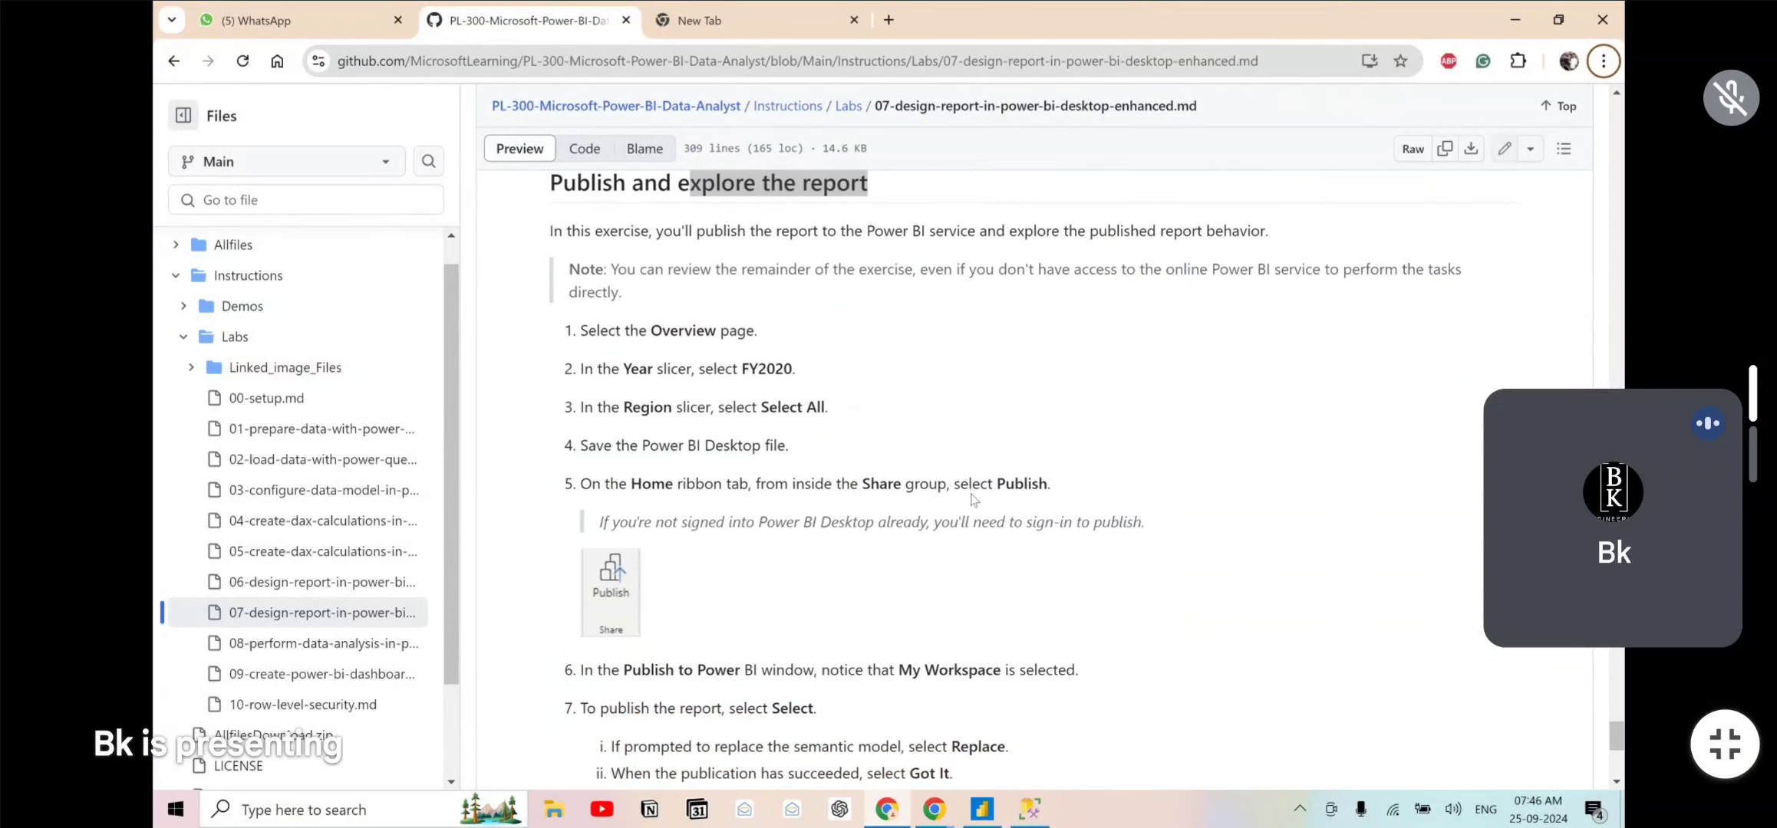
{"action": "scroll", "coordinate": [972, 500], "scroll_direction": "down", "scroll_amount": 4}
{"action": "scroll", "coordinate": [973, 500], "scroll_direction": "down", "scroll_amount": 3}
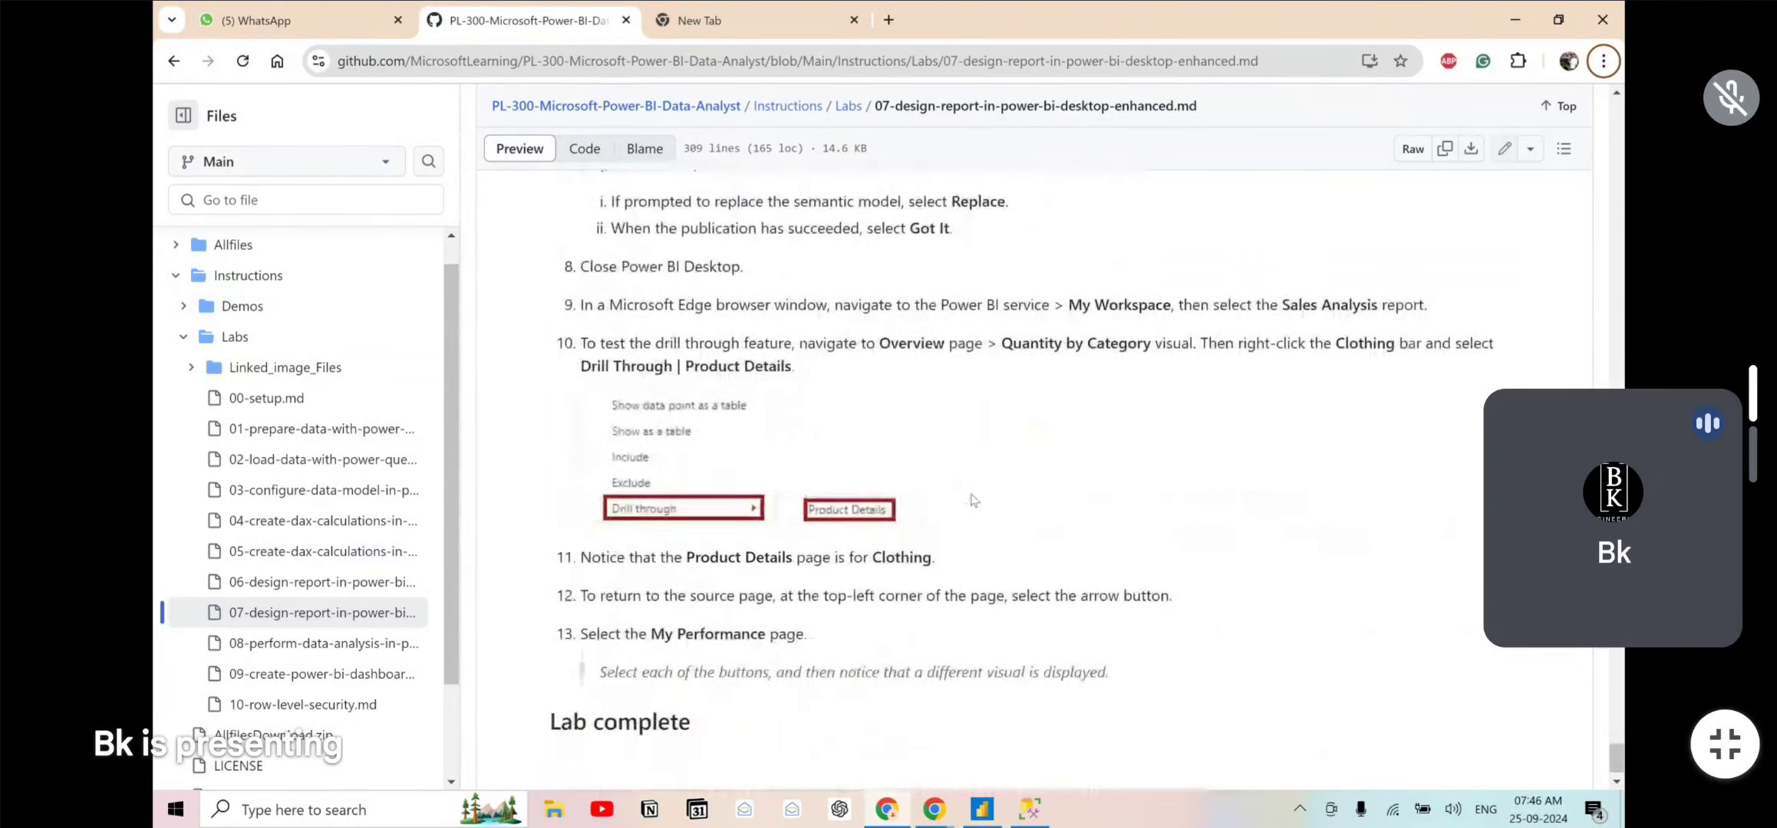
{"action": "scroll", "coordinate": [973, 500], "scroll_direction": "up", "scroll_amount": 1}
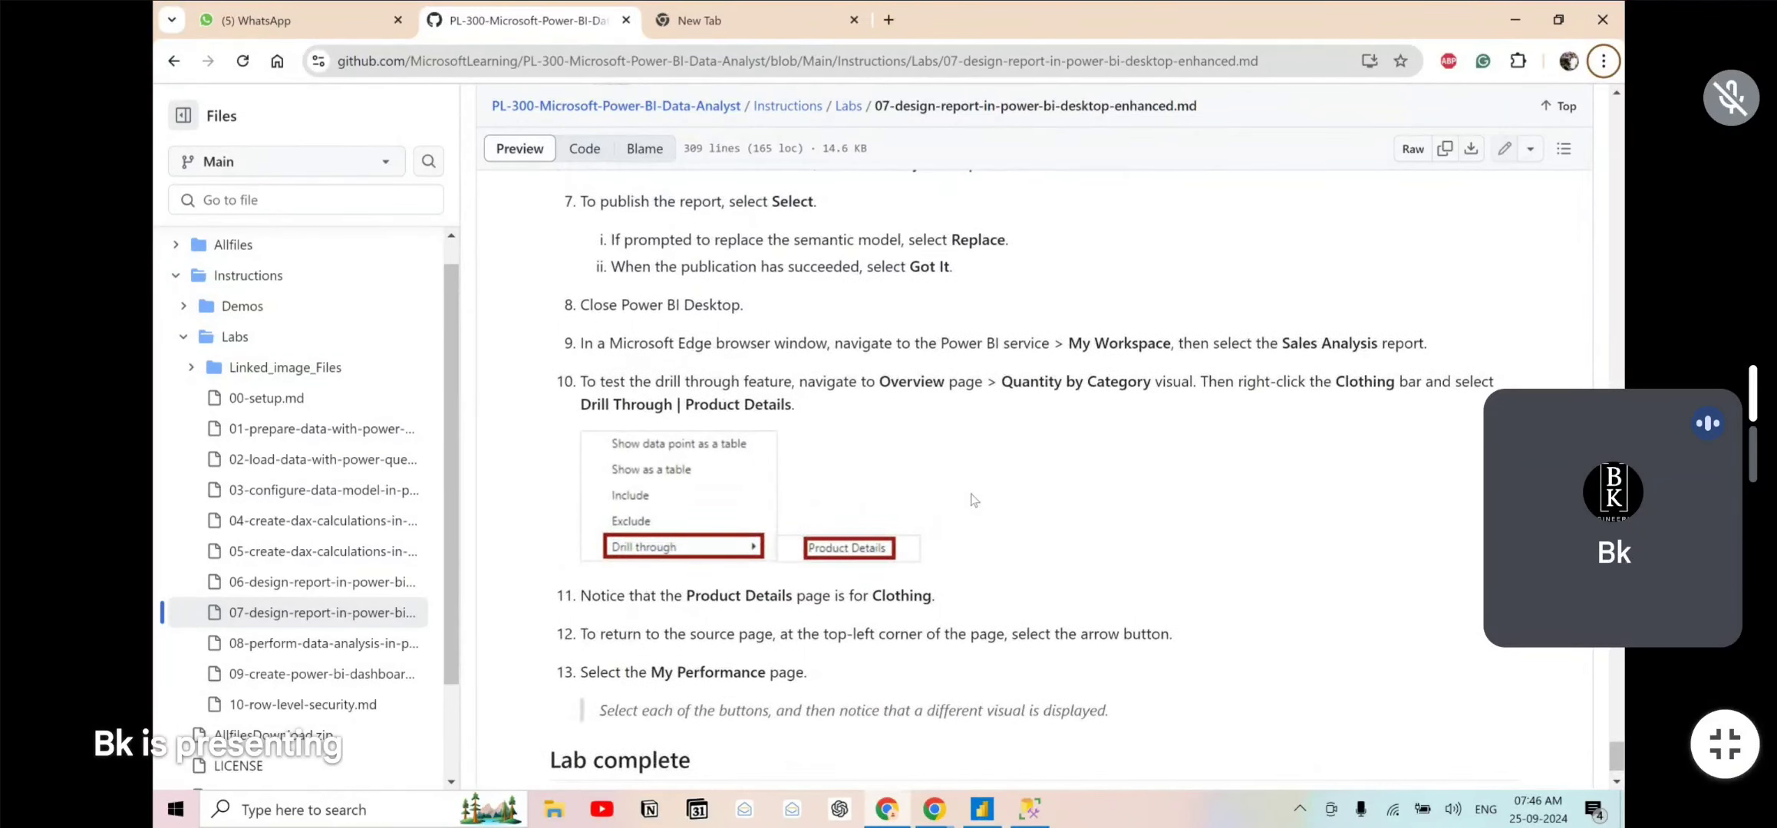
{"action": "scroll", "coordinate": [972, 500], "scroll_direction": "up", "scroll_amount": 1}
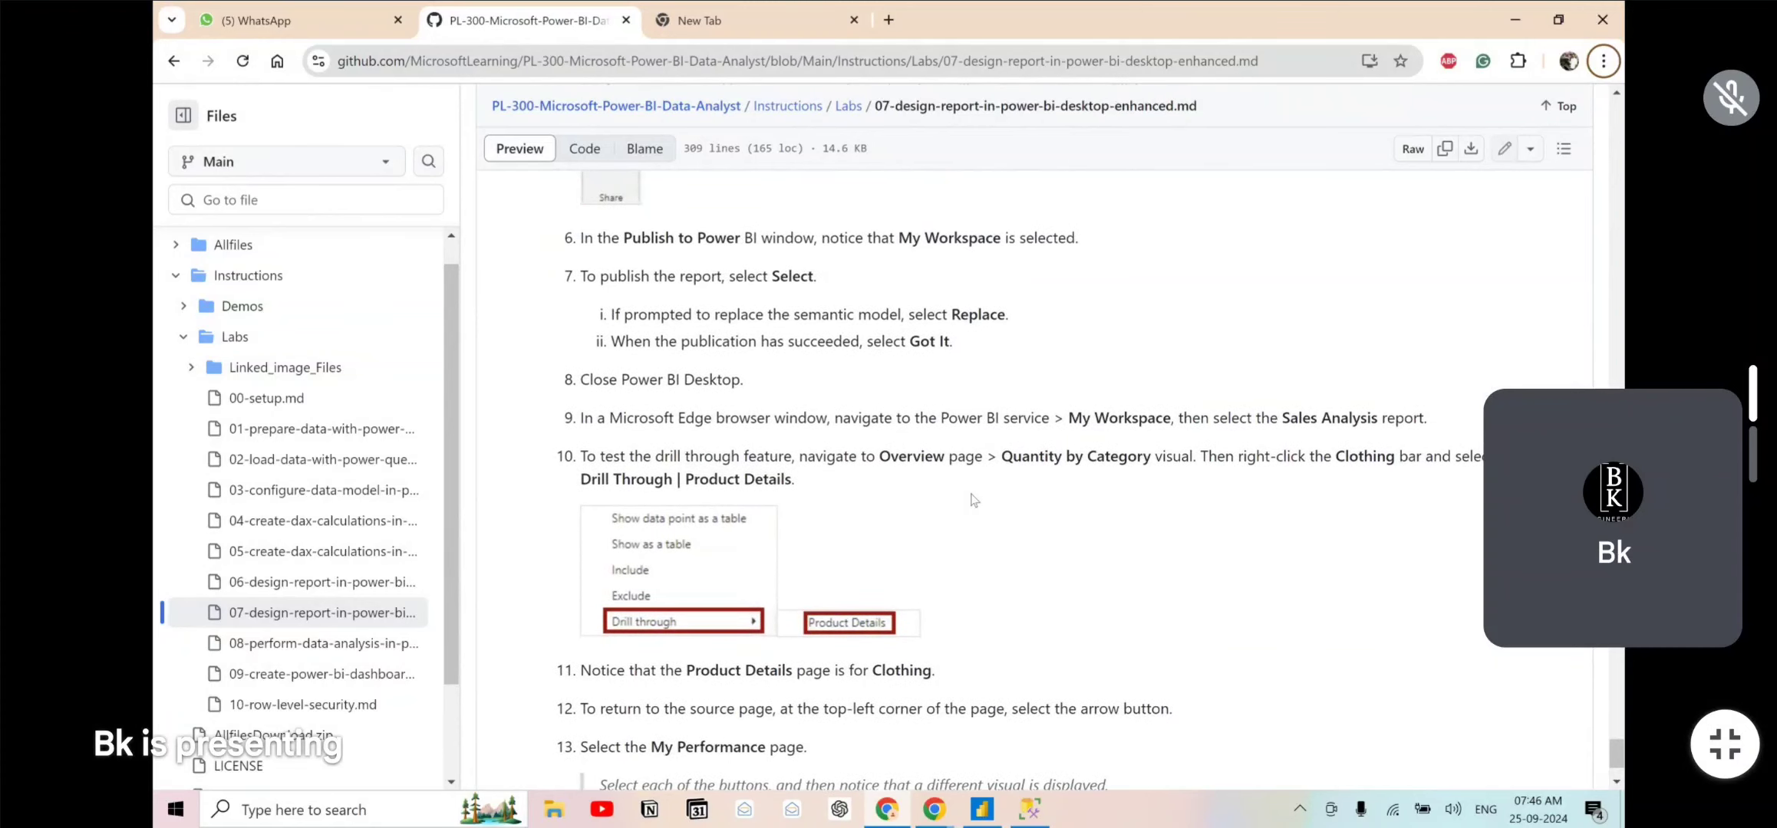
{"action": "scroll", "coordinate": [973, 500], "scroll_direction": "up", "scroll_amount": 5}
{"action": "scroll", "coordinate": [973, 500], "scroll_direction": "down", "scroll_amount": 5}
{"action": "scroll", "coordinate": [972, 500], "scroll_direction": "down", "scroll_amount": 4}
- Switch to Power BI, look through the Profit, Overview, Product Details and My Performance pages, and clear the Profit Margin field search
{"action": "key", "text": "alt+Tab"}
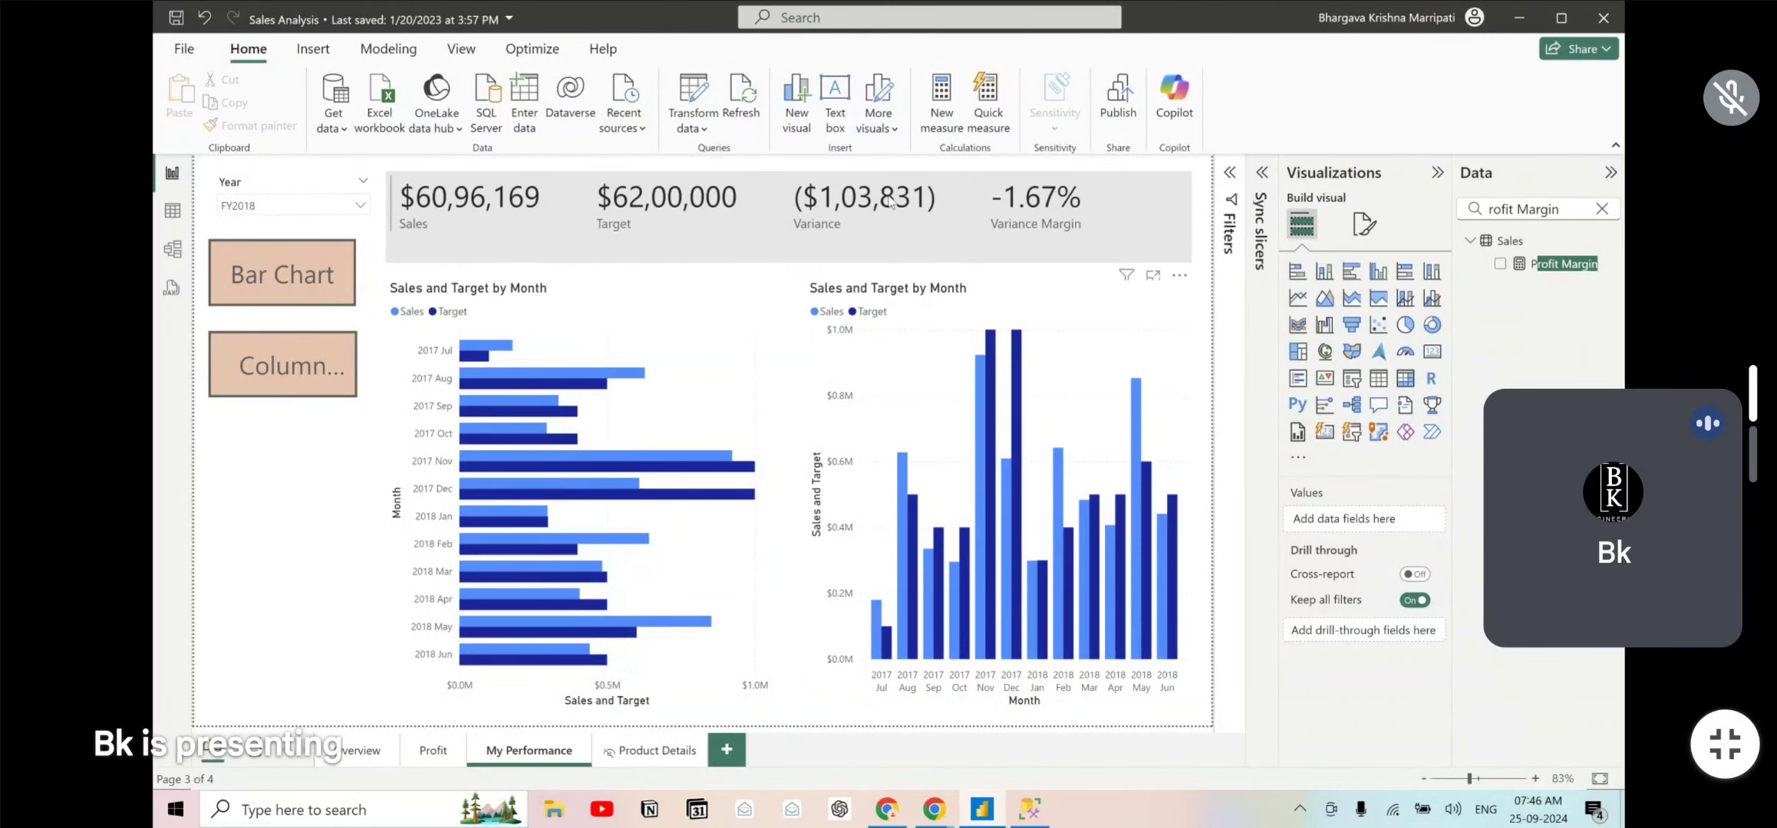
{"action": "left_click", "coordinate": [434, 750]}
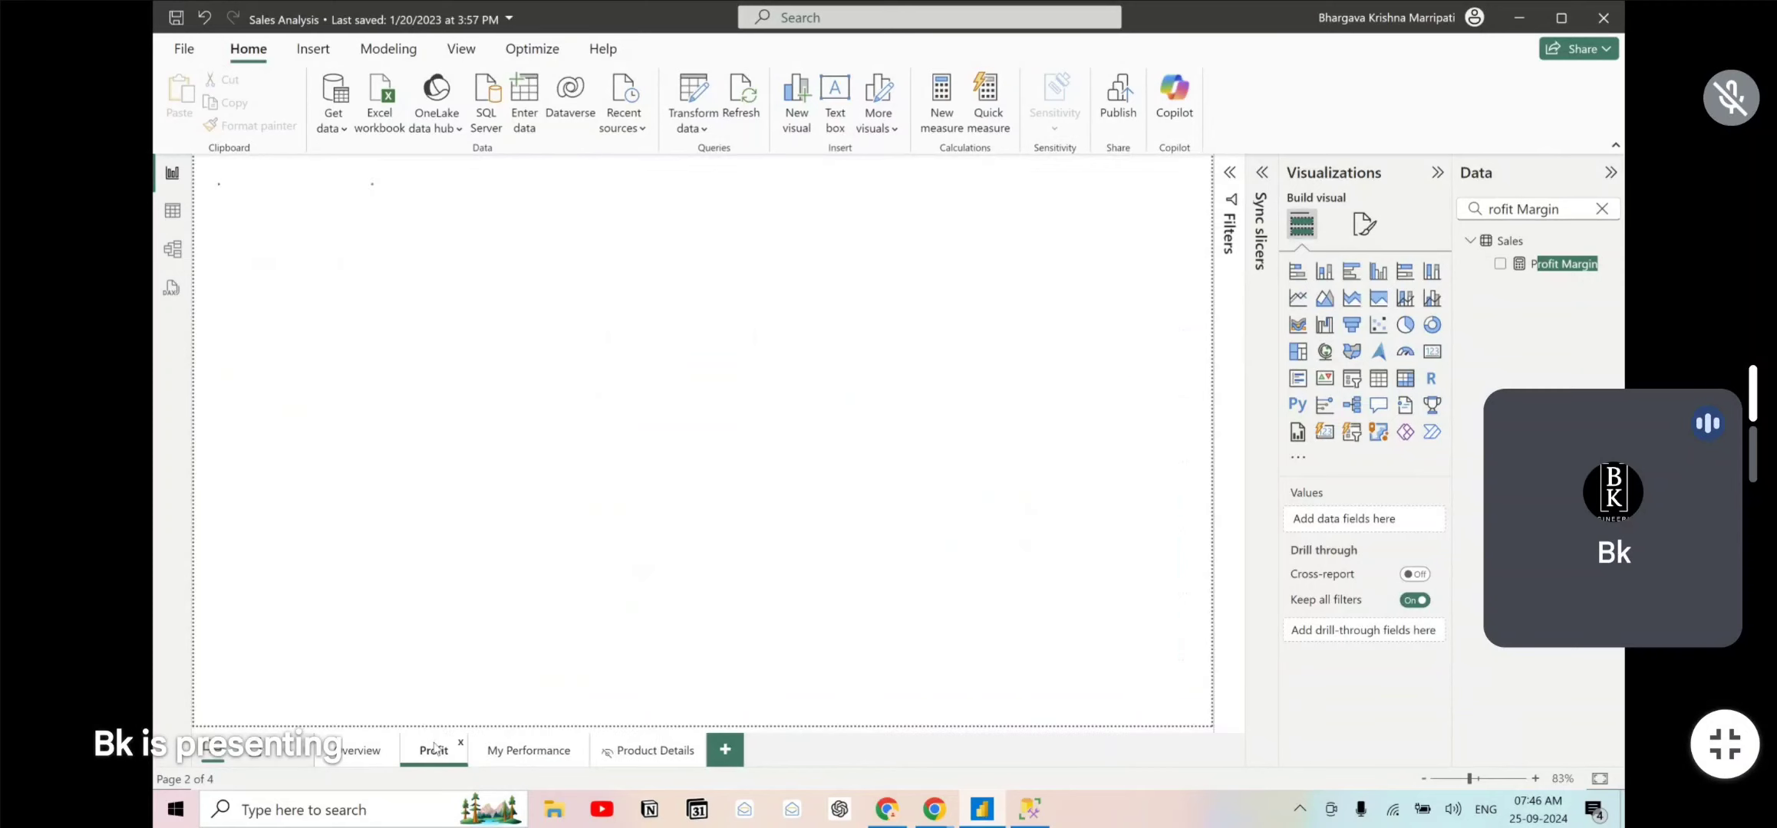
{"action": "left_click", "coordinate": [347, 750]}
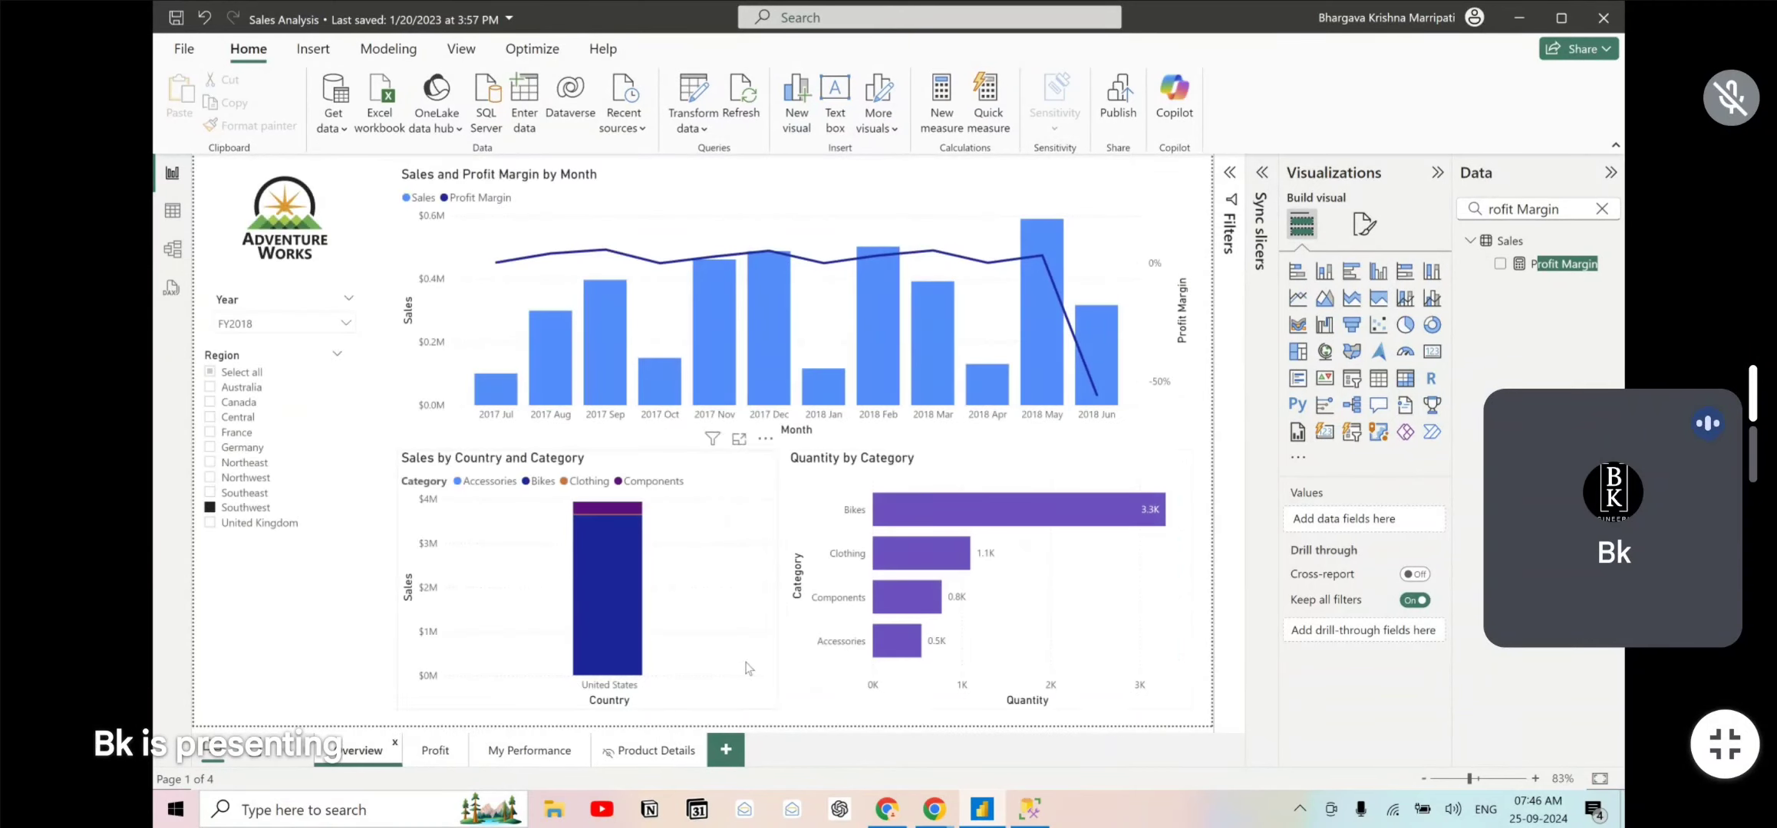
{"action": "left_click", "coordinate": [629, 751]}
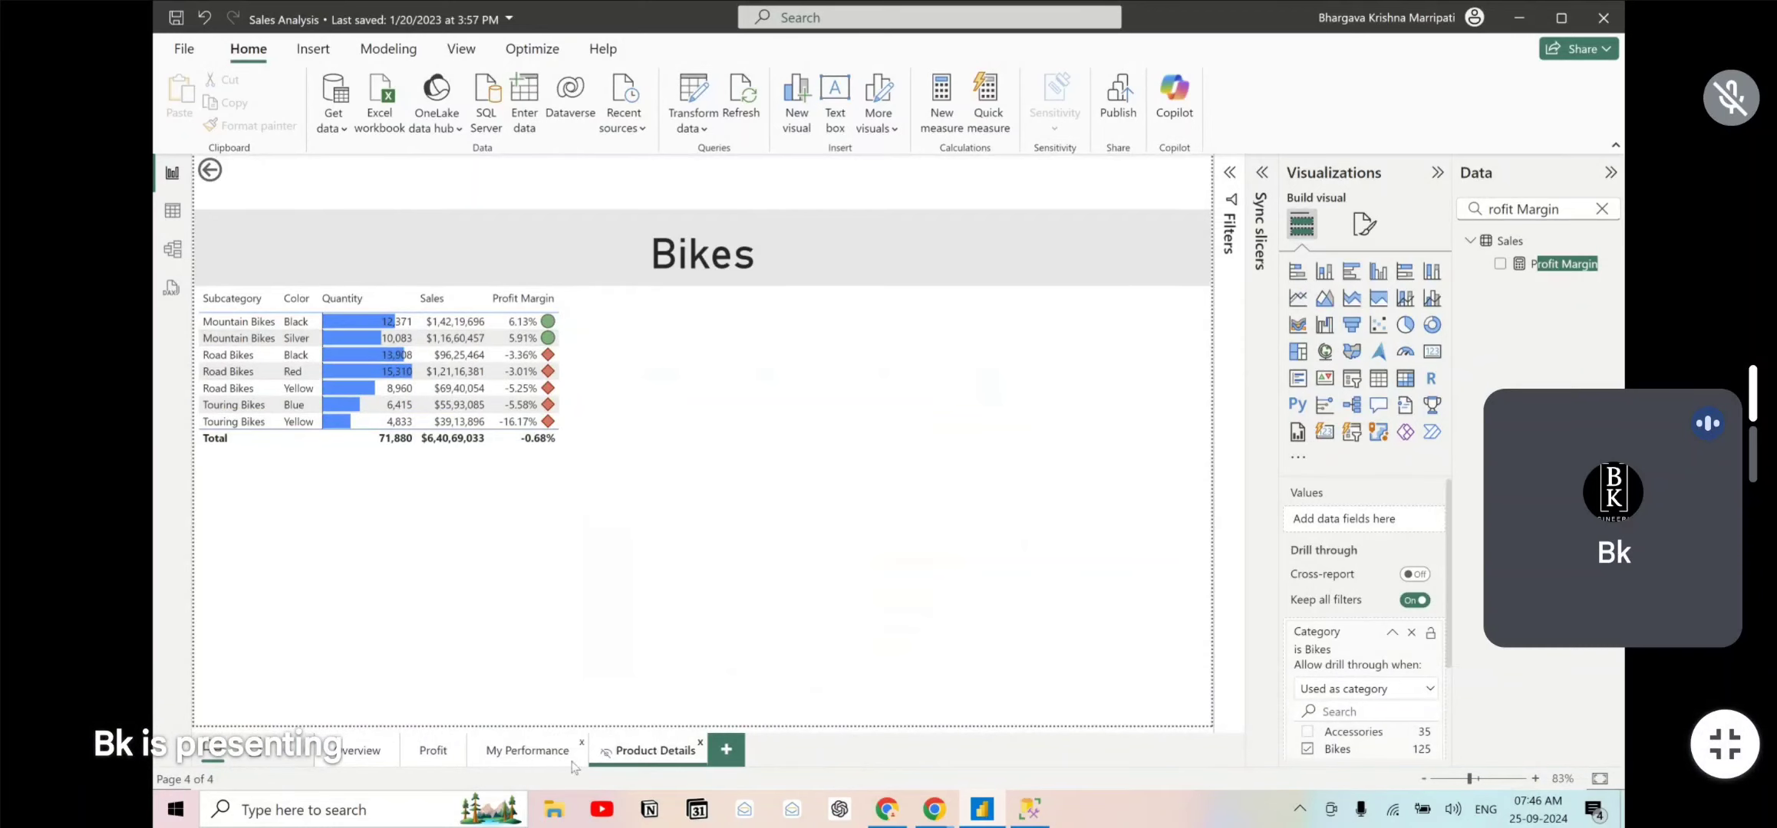
{"action": "left_click", "coordinate": [516, 748]}
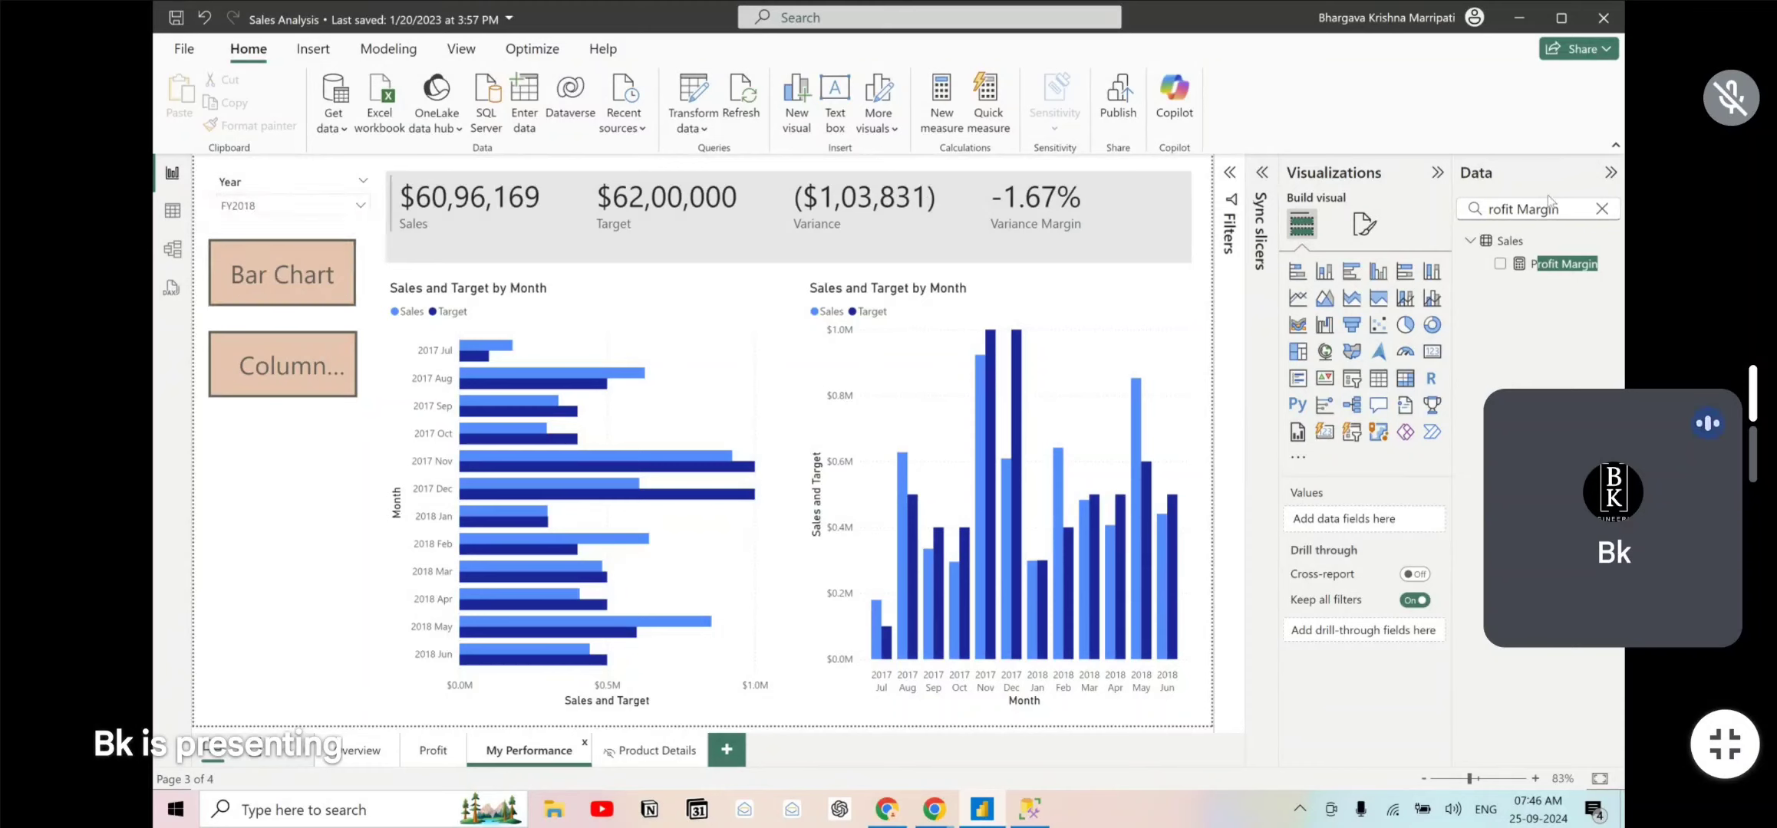
{"action": "left_click", "coordinate": [1601, 209]}
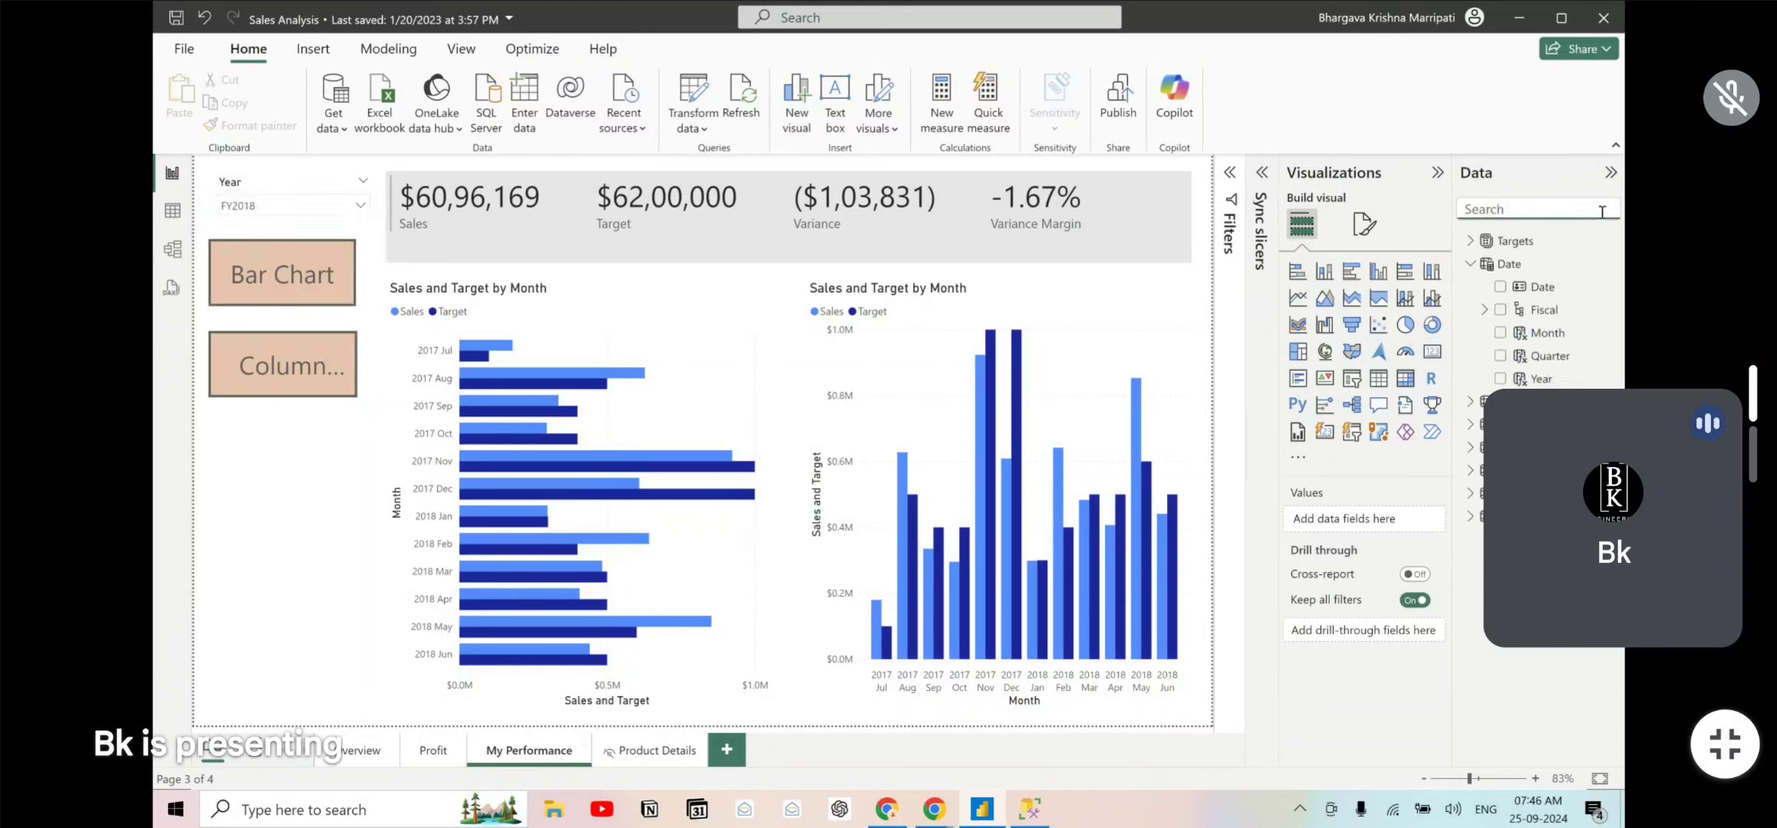